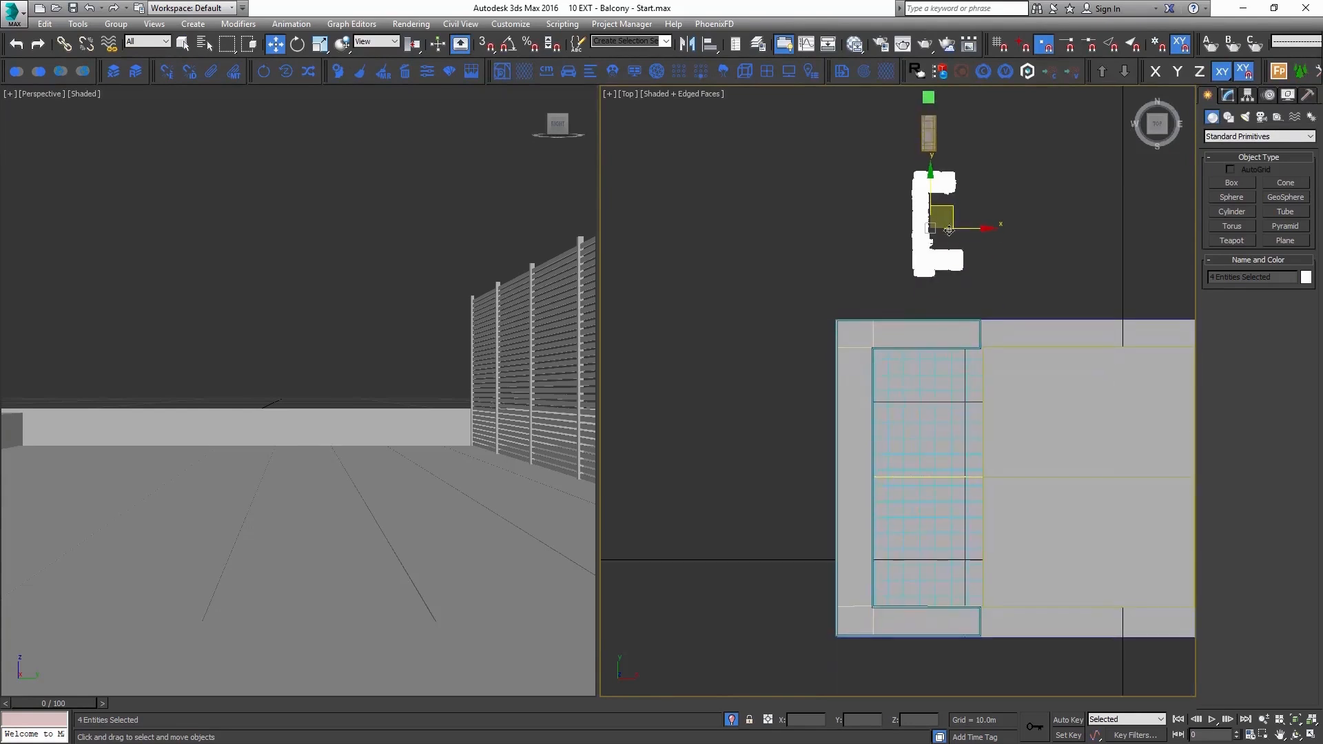
Move the selected sofa set onto the tiled balcony floor, leaving a small gap to the long outer wall
left_click_drag(949, 206, 912, 520)
scroll(905, 497, "up", 3)
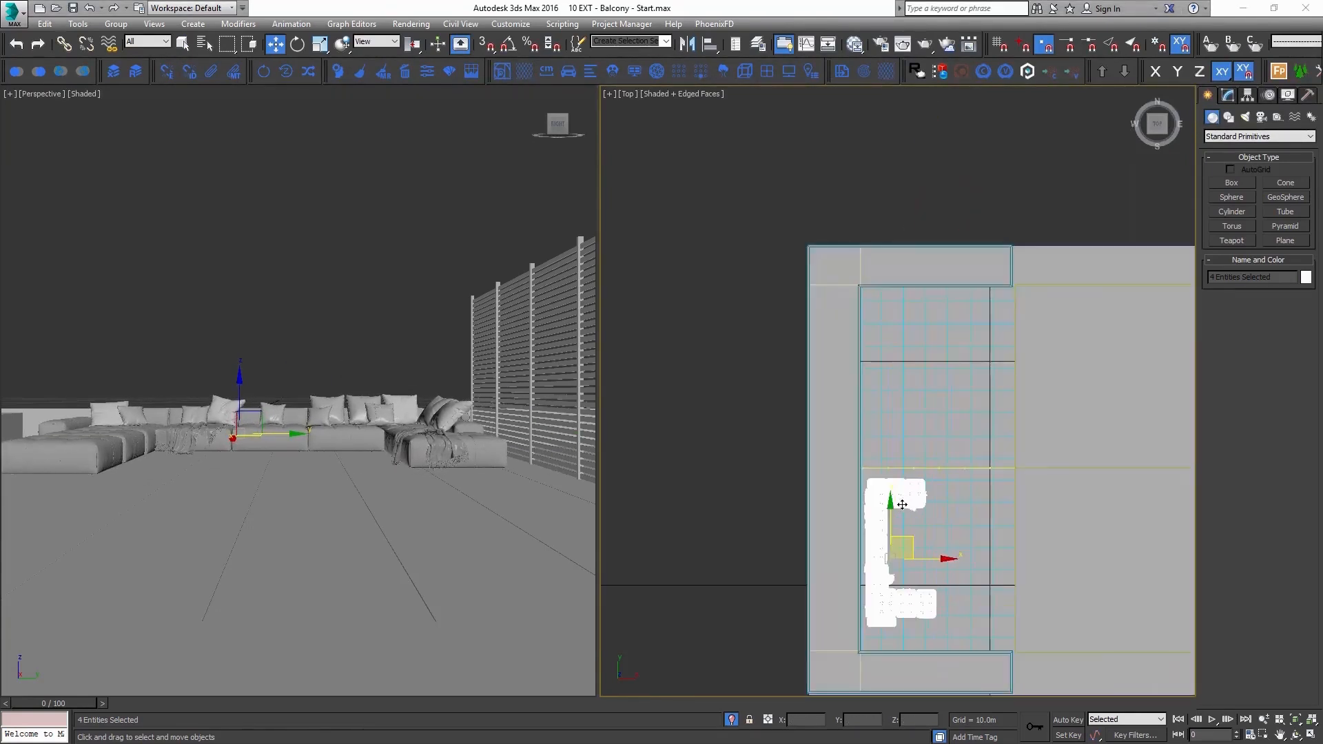
middle_click_drag(910, 527, 910, 487)
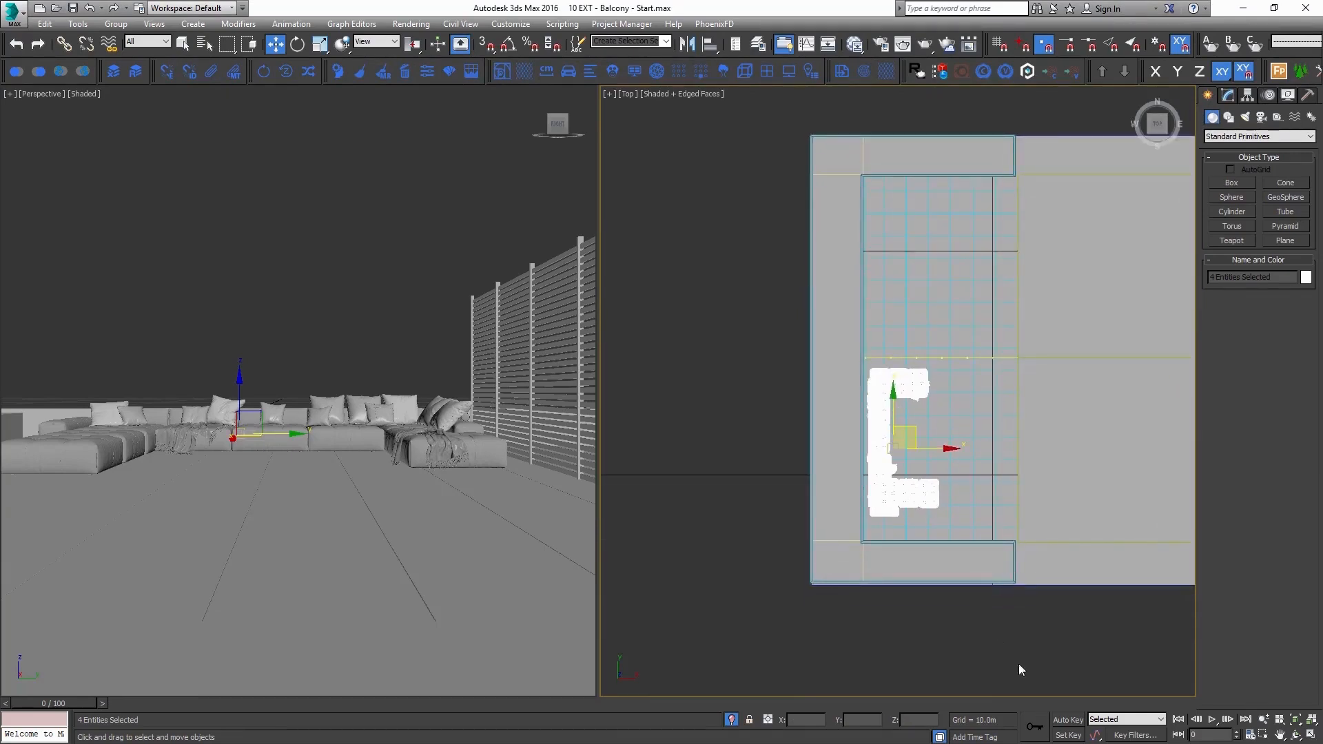
scroll(915, 390, "up", 2)
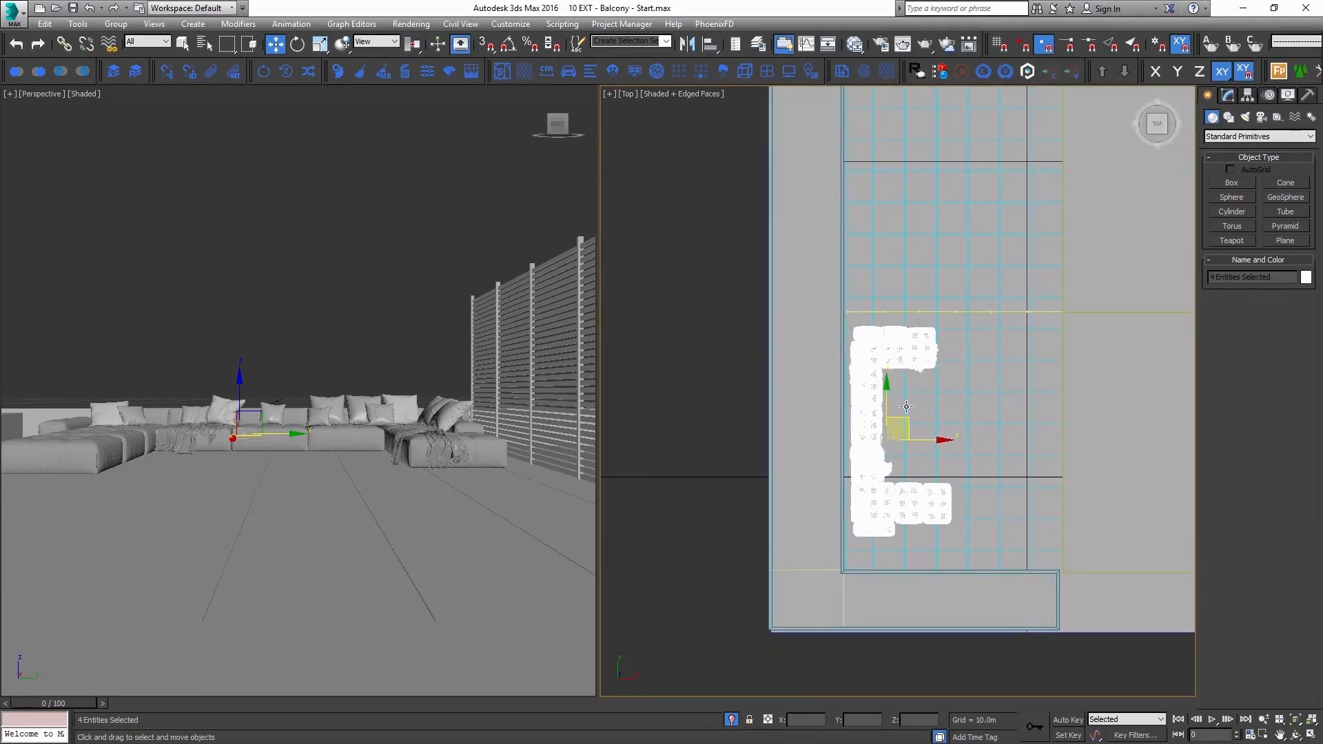
scroll(910, 410, "up", 2)
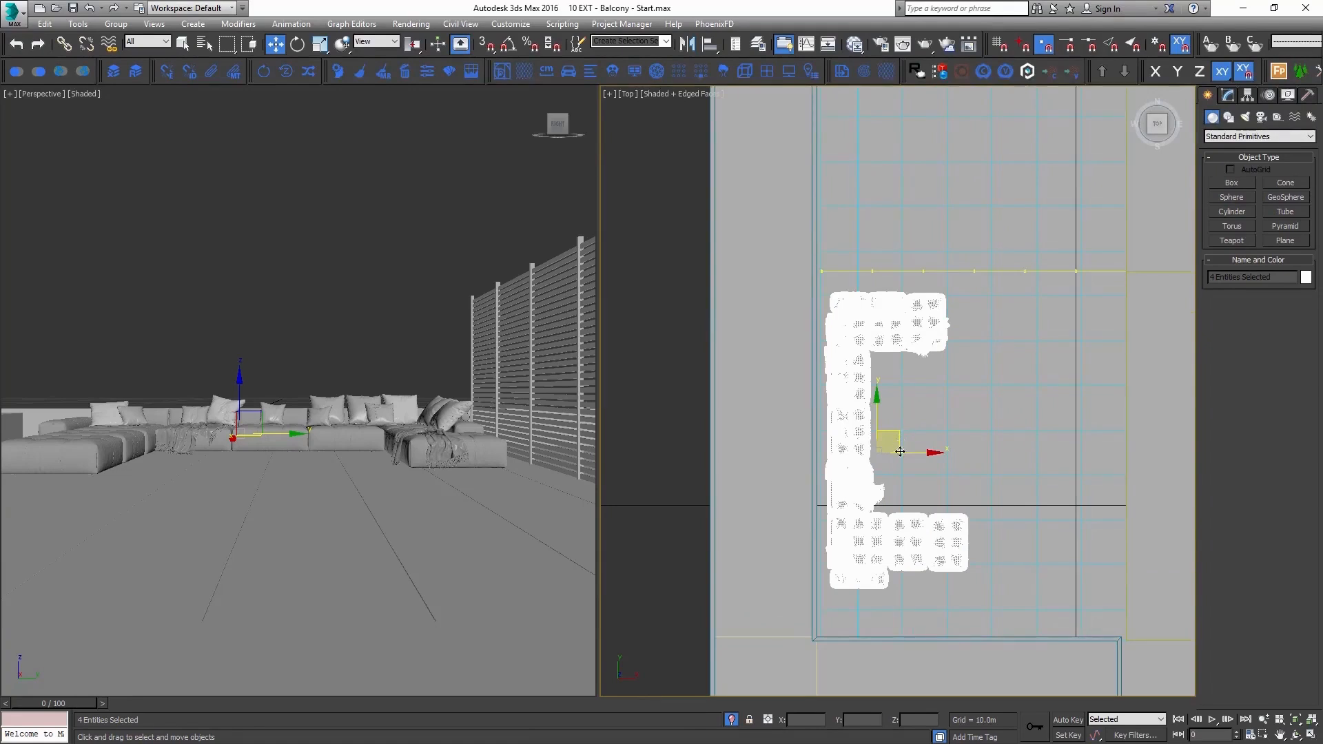
left_click_drag(877, 416, 930, 451)
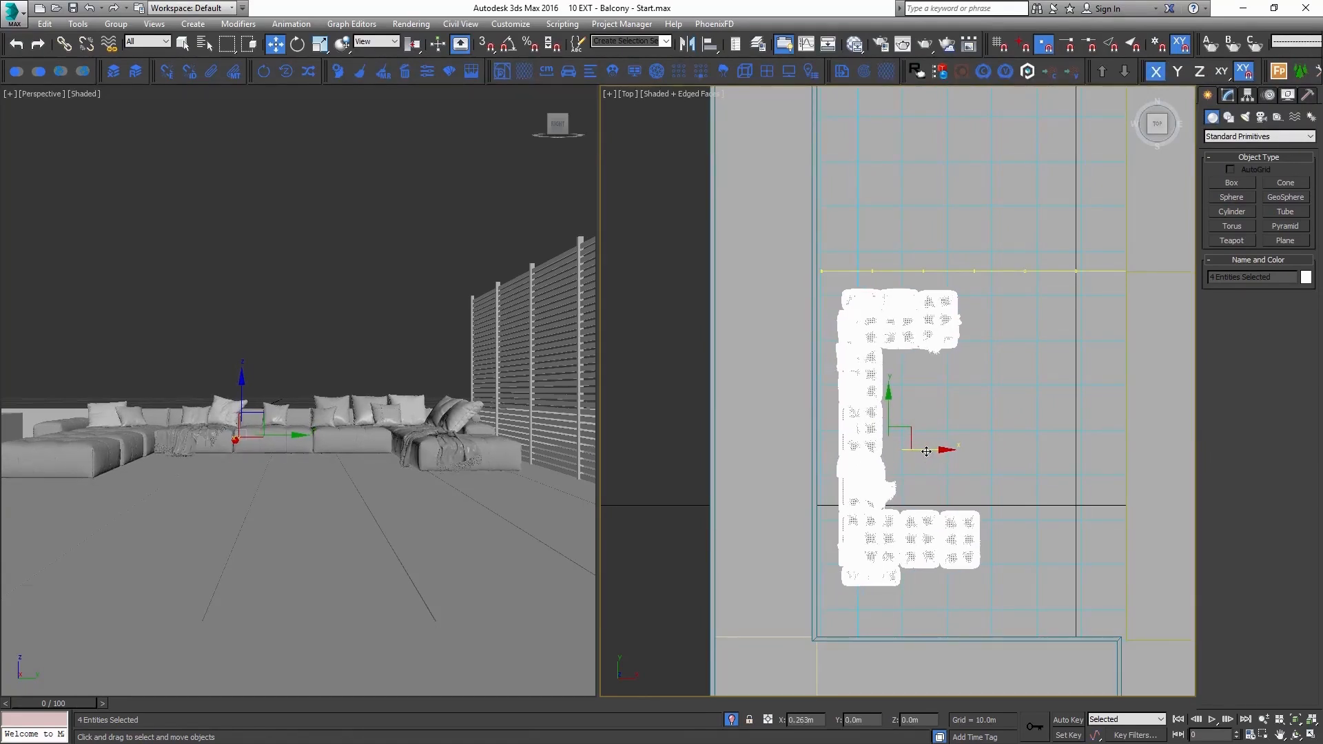
Move the marble coffee table onto the balcony floor, in front of the open side of the U-shaped sofa
scroll(910, 563, "down", 5)
left_click(932, 117)
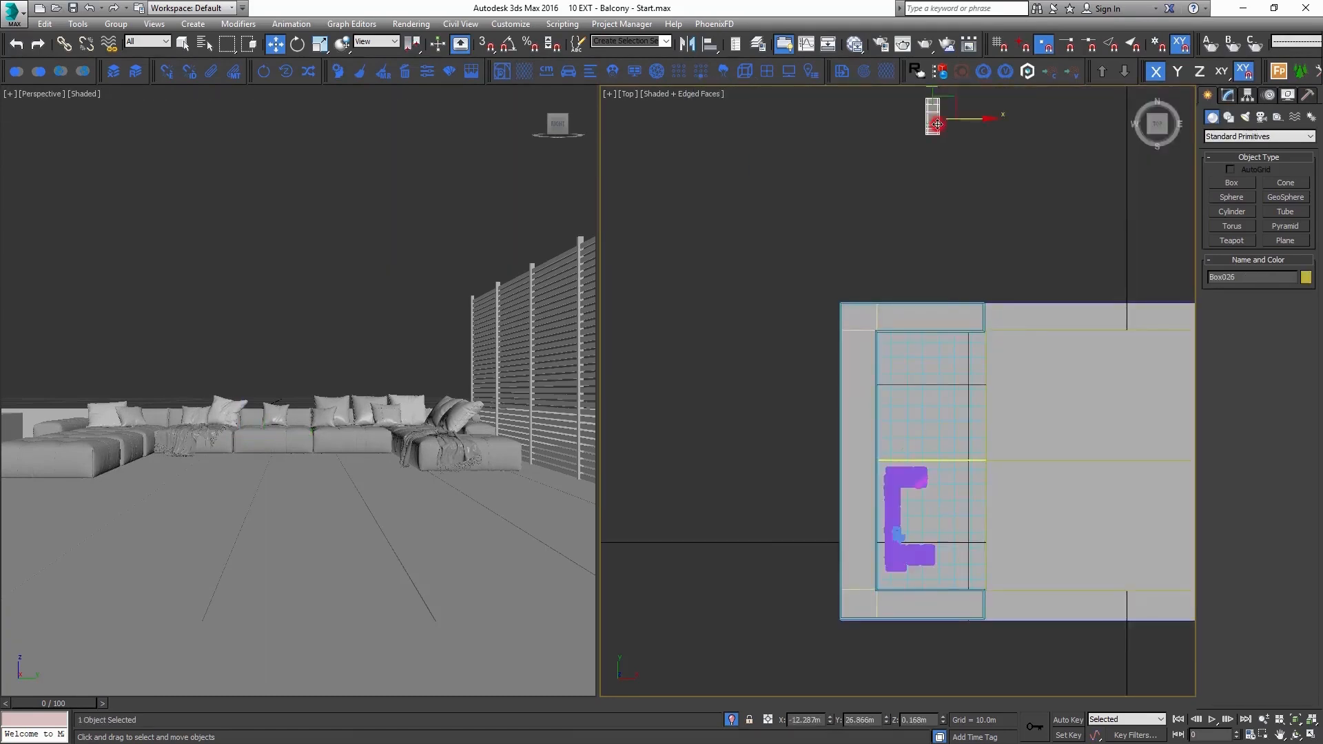
left_click_drag(952, 96, 931, 499)
scroll(945, 498, "up", 2)
scroll(945, 498, "up", 4)
scroll(917, 506, "up", 1)
scroll(928, 506, "down", 4)
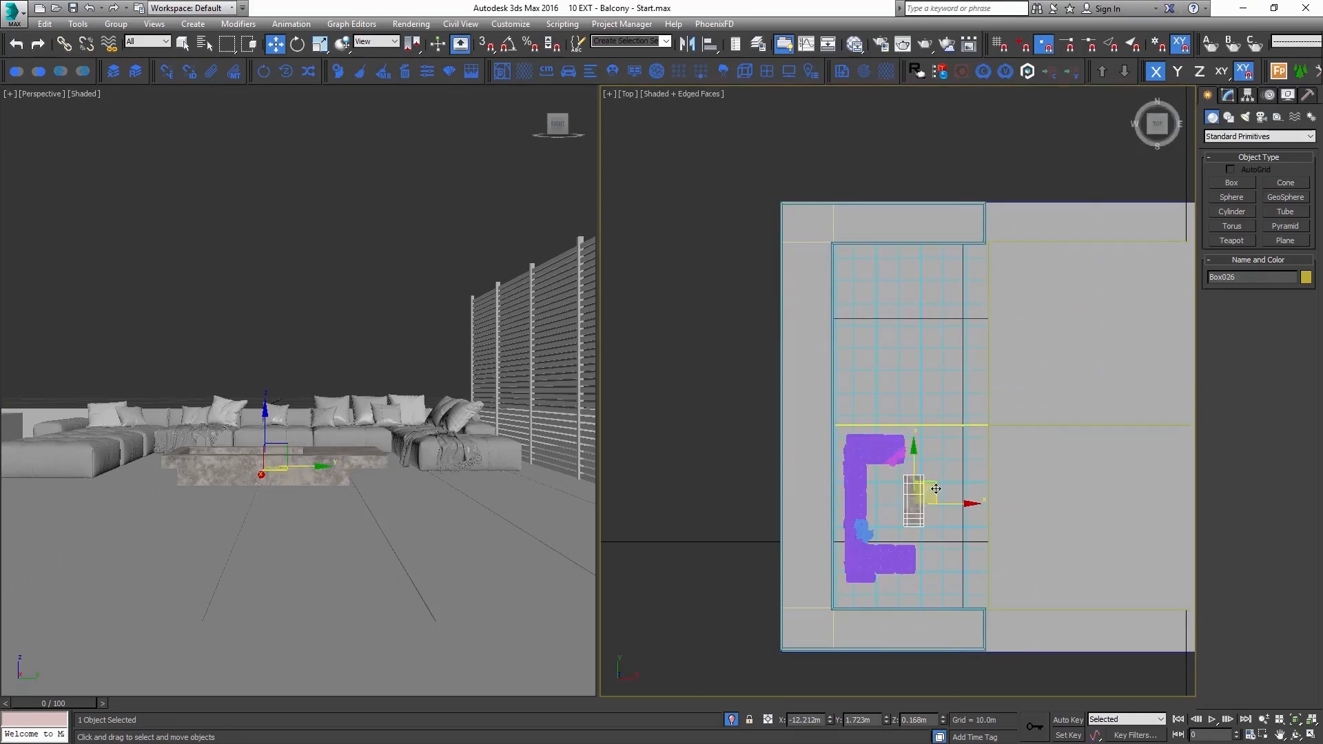
Move the armchair onto the balcony, facing the sofa across the coffee table
scroll(880, 380, "down", 2)
left_click(893, 234)
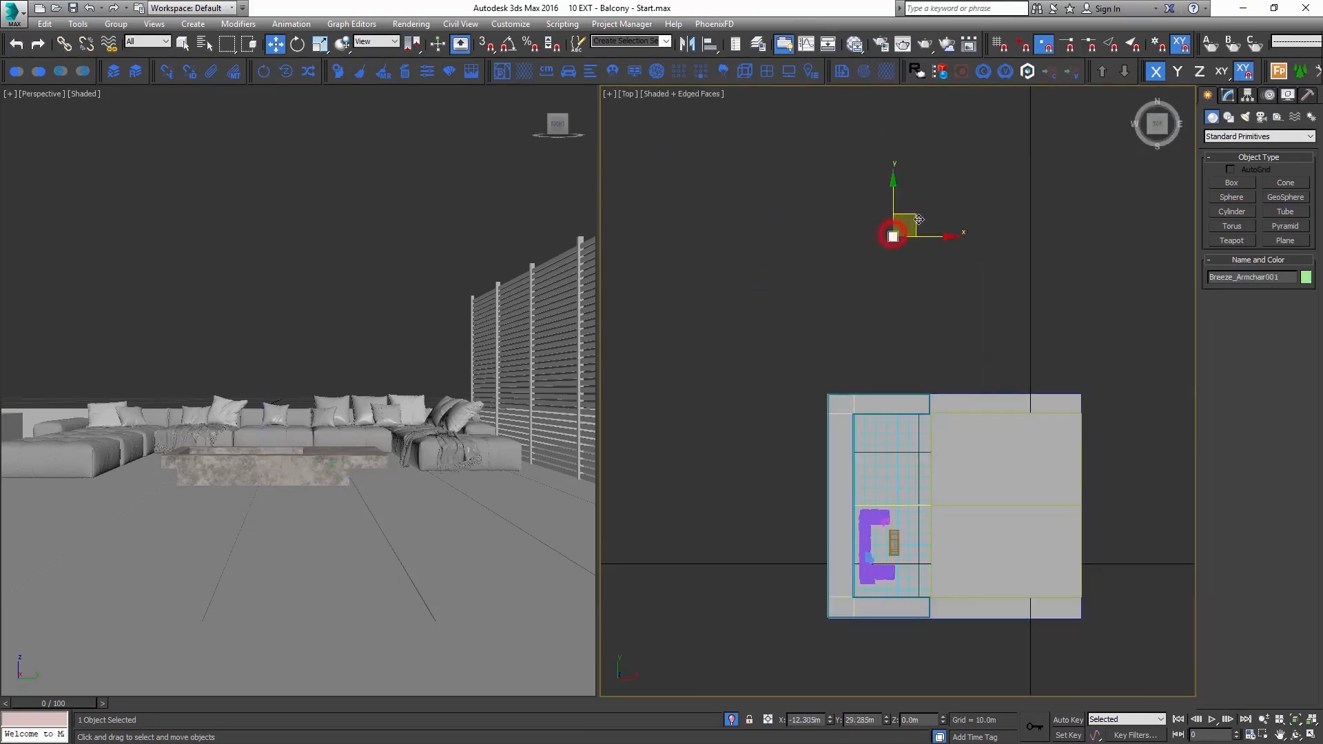
left_click_drag(919, 217, 1011, 657)
scroll(917, 503, "up", 8)
Turn on angle snap and rotate the armchair -50 degrees about the Z axis
key("e")
key("ctrl+z")
key("a")
left_click_drag(937, 449, 1009, 516)
middle_click_drag(968, 487, 967, 455)
scroll(939, 474, "down", 3)
Copy the armchair along the Y axis to the opposite end of the coffee table
key("w")
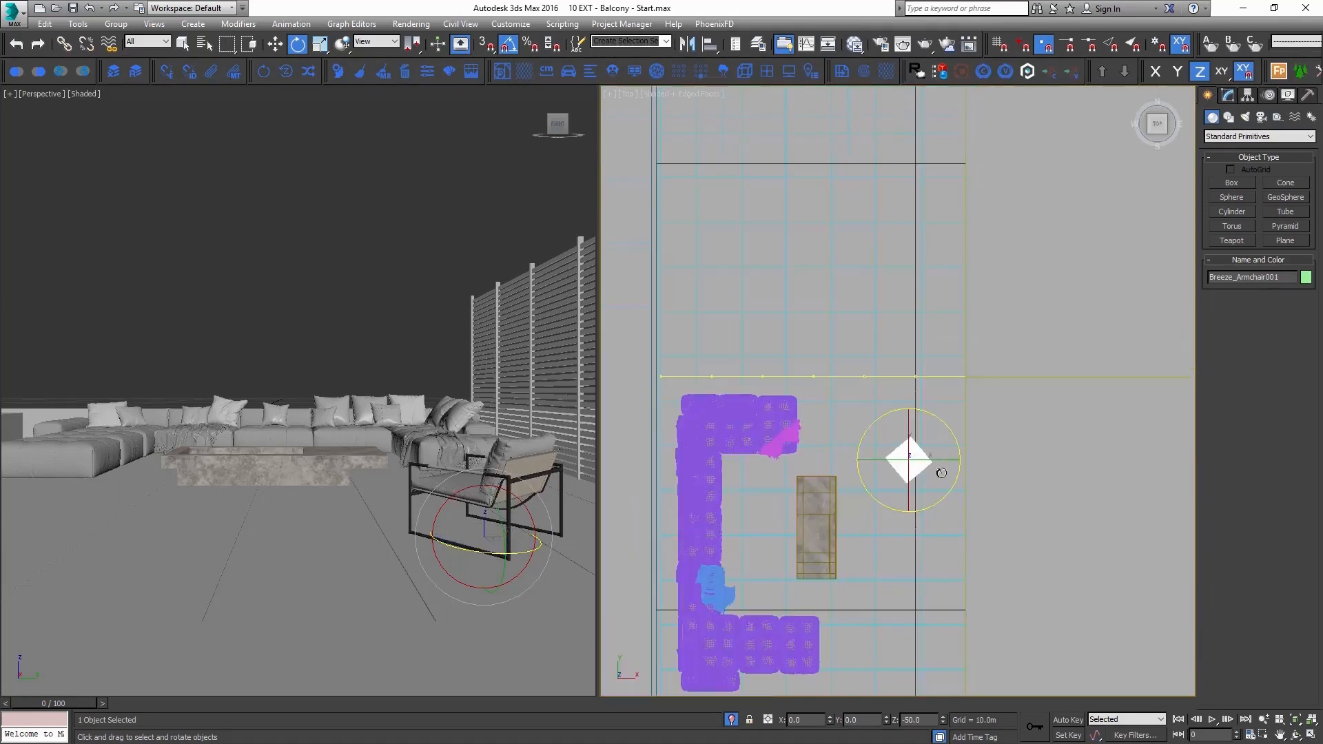
left_click_drag(908, 430, 903, 577, "shift")
key("Return")
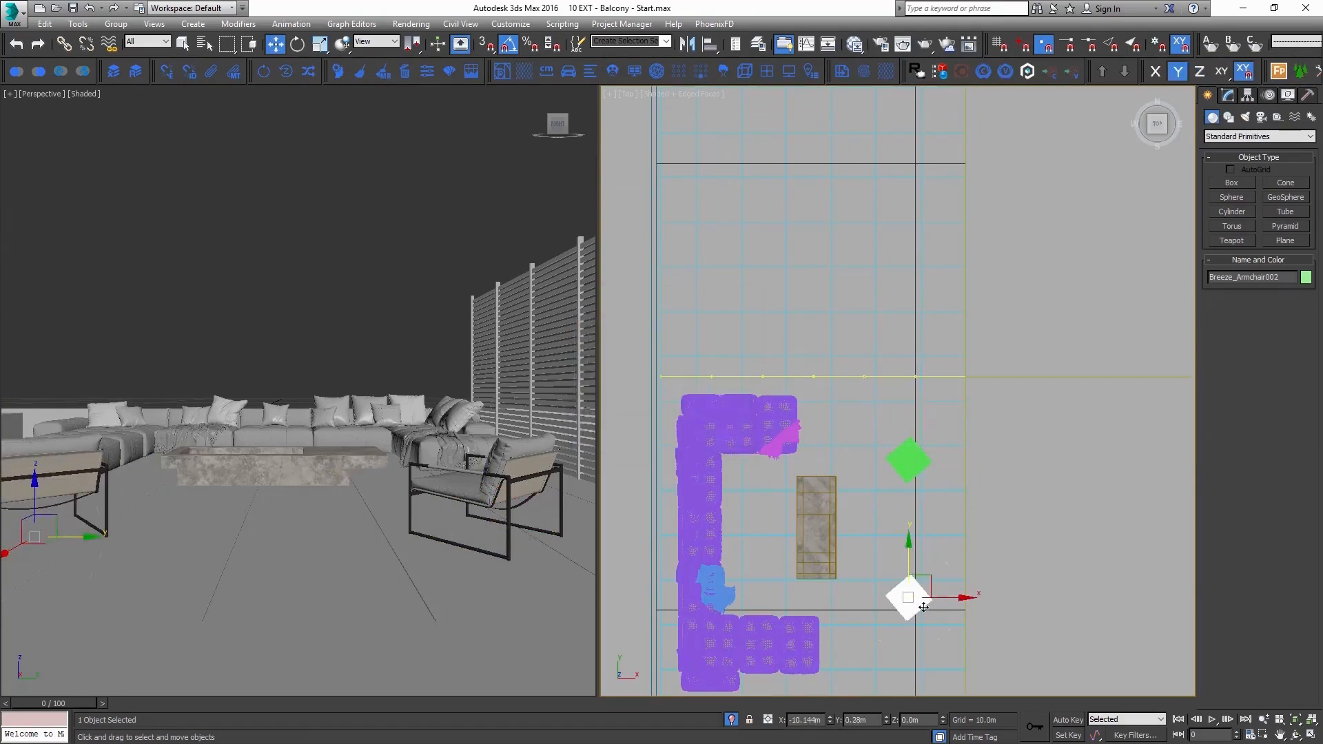
Rotate the copied armchair to face the coffee table and adjust its position opposite the sofa
key("e")
middle_click_drag(923, 606, 921, 528)
scroll(921, 529, "down", 3)
left_click_drag(946, 486, 976, 513)
scroll(924, 535, "up", 3)
key("w")
left_click_drag(895, 497, 913, 476)
Shift the original armchair slightly farther from the coffee table to balance it with the copy
left_click(882, 321)
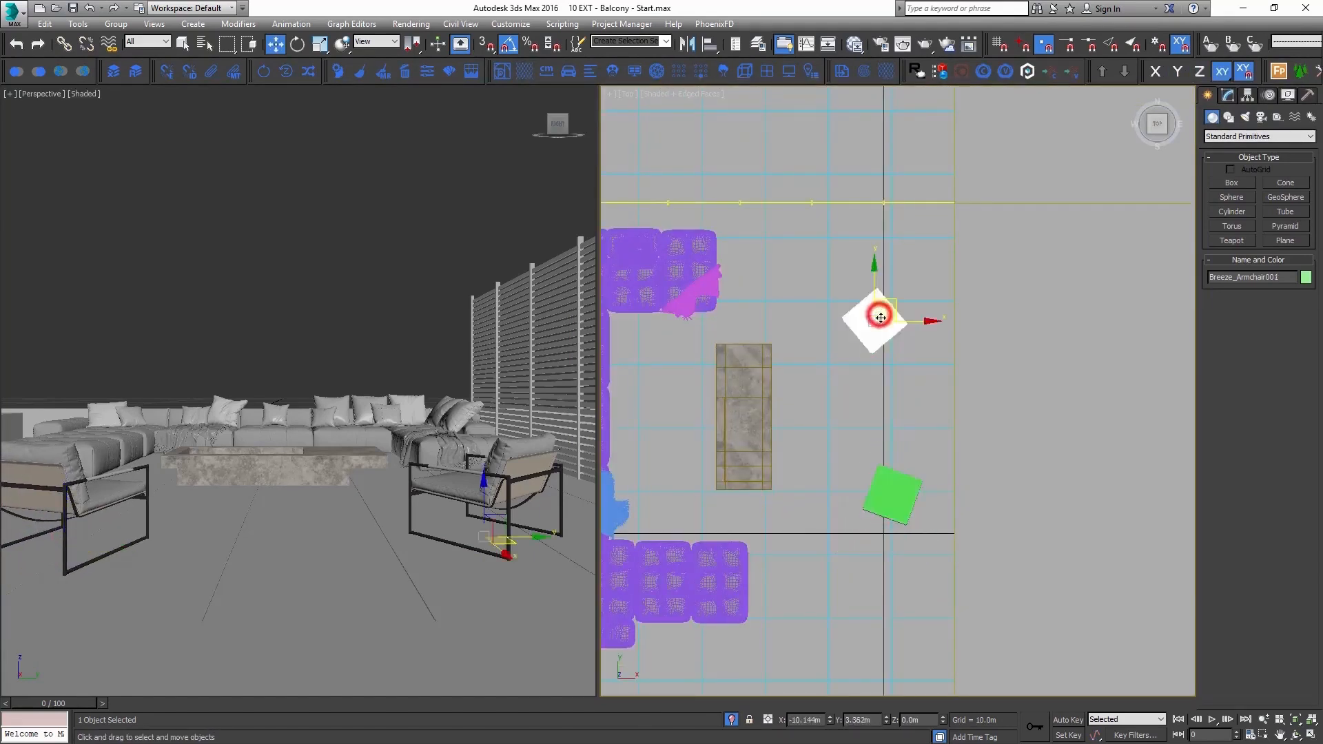
middle_click_drag(877, 316, 877, 310)
left_click(912, 370)
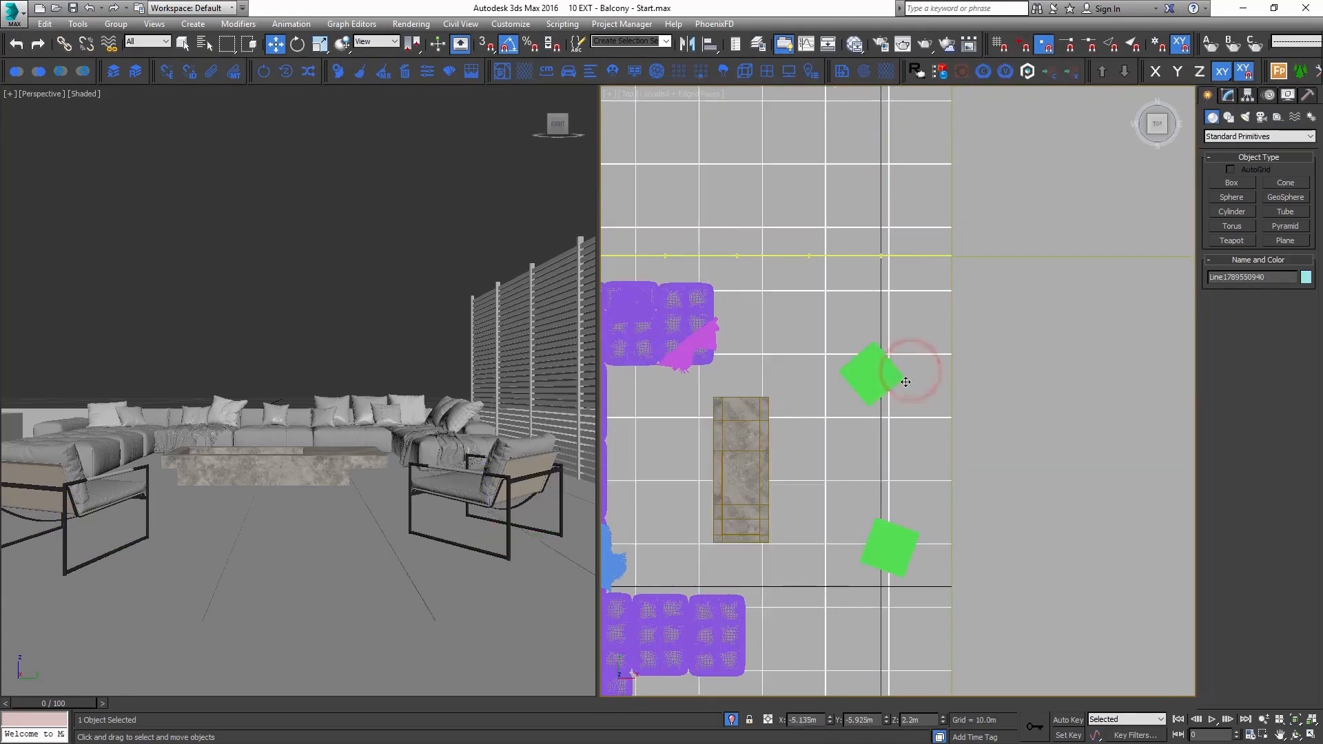
left_click_drag(915, 374, 921, 375)
left_click_drag(900, 345, 900, 341)
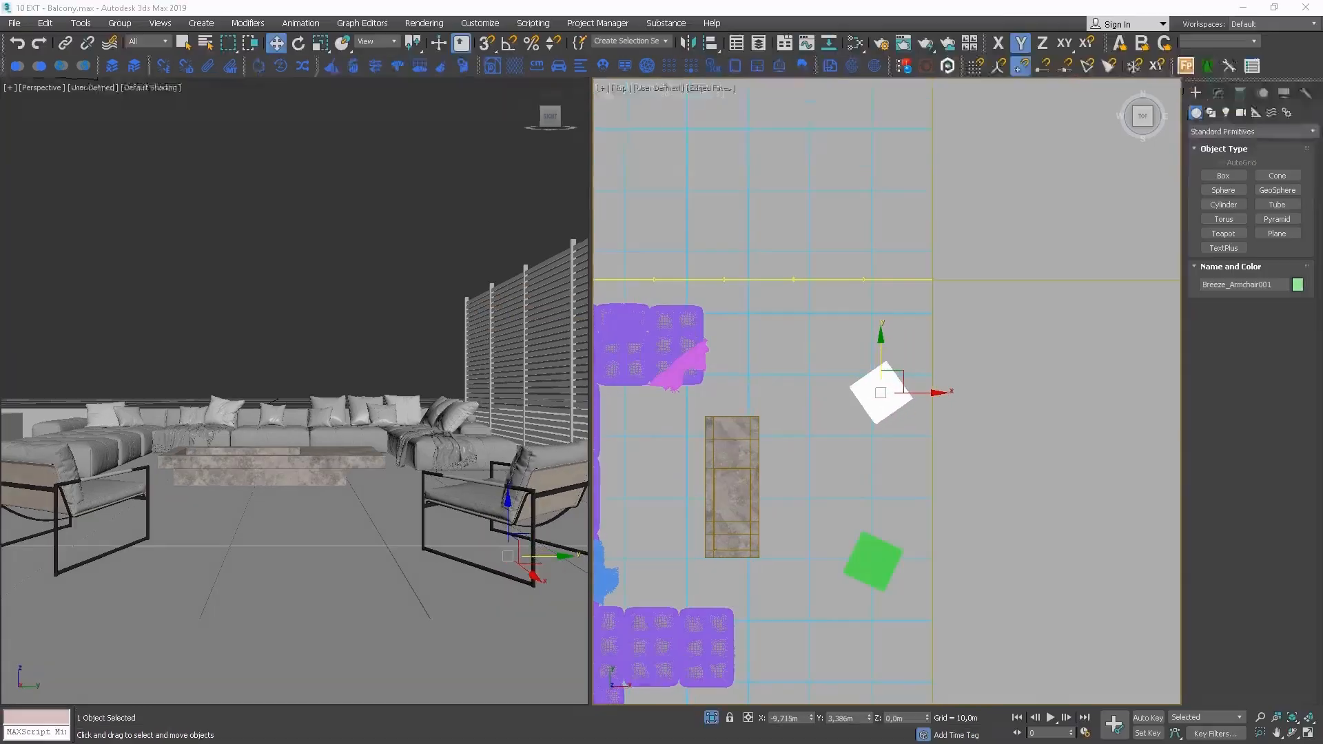
Switch to wireframe display and create a targeted VRayPhysicalCamera beyond the armchairs, aimed at the sofa
left_click(1240, 113)
left_click(1251, 131)
left_click(1260, 159)
left_click(1277, 176)
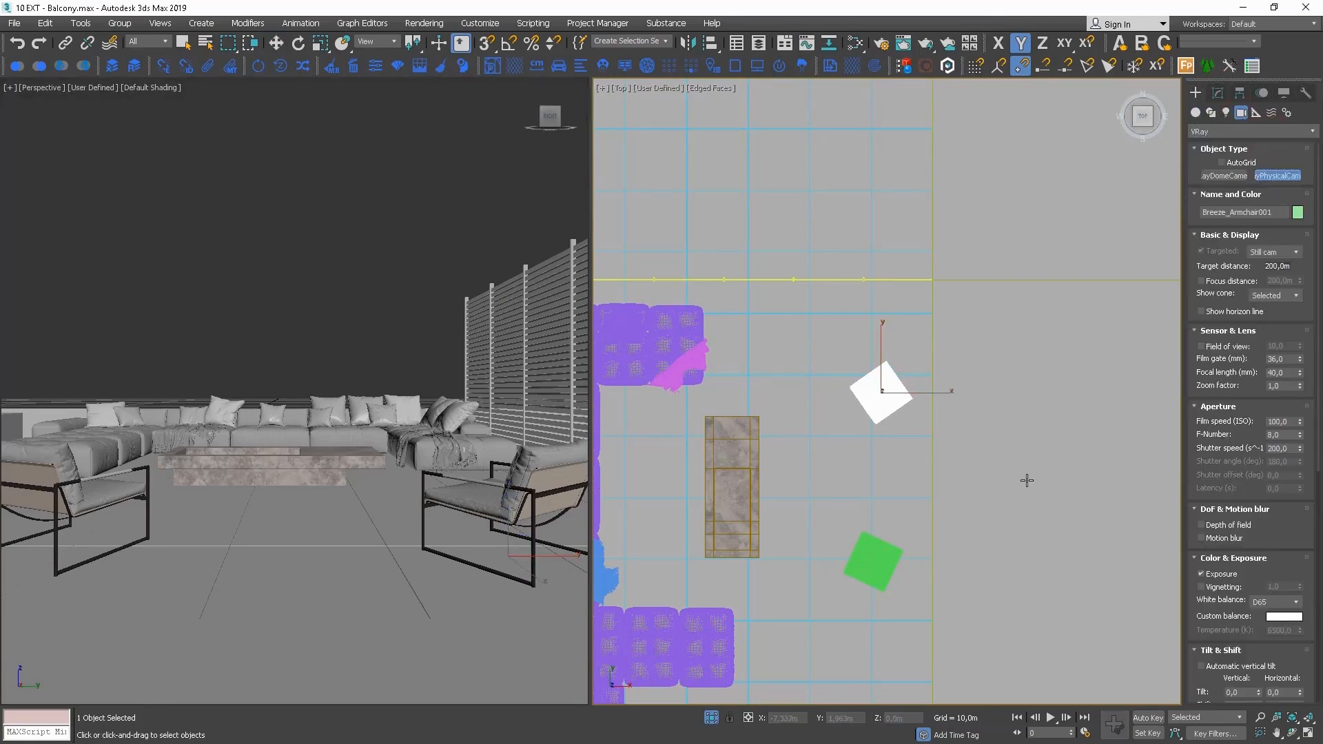
key("F3")
left_click_drag(1132, 450, 1048, 452)
right_click(1048, 451)
Align the camera target to the camera in Y position only and move it along X onto the coffee table
left_click(1048, 451)
key("alt+a")
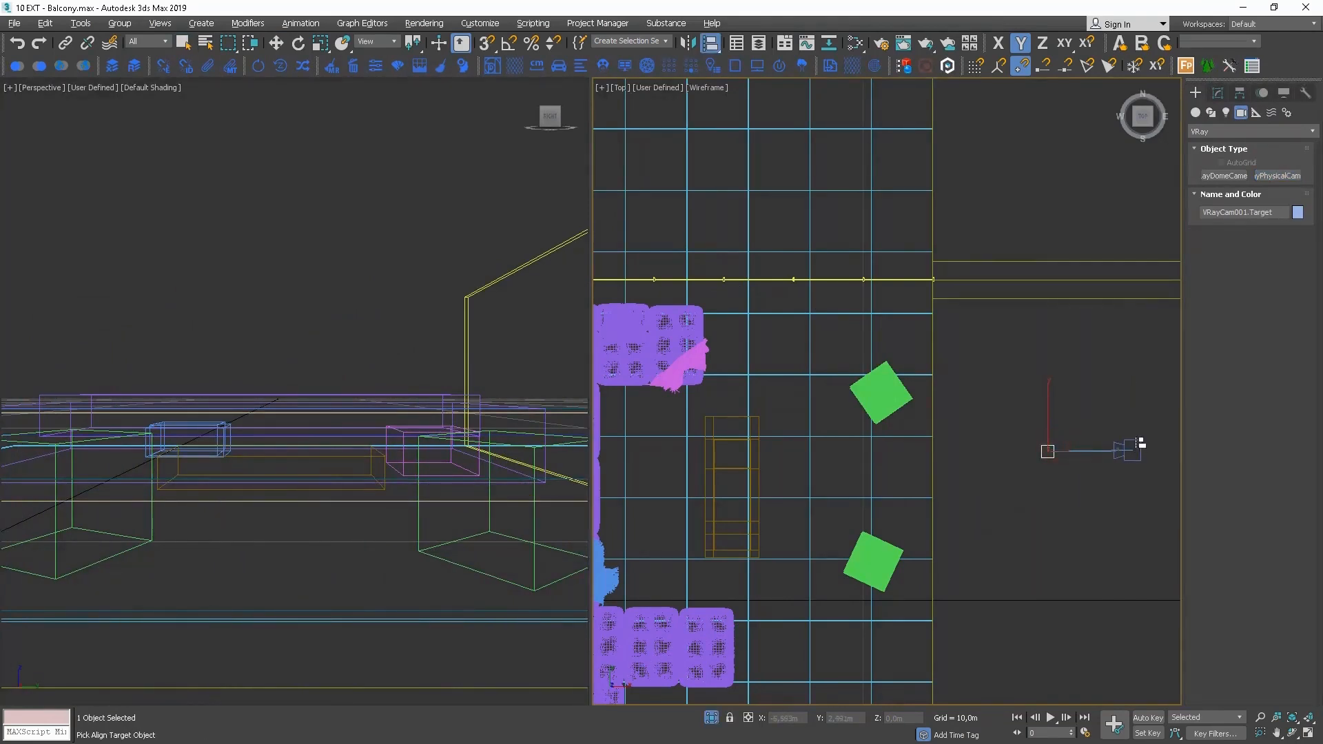
left_click(1135, 443)
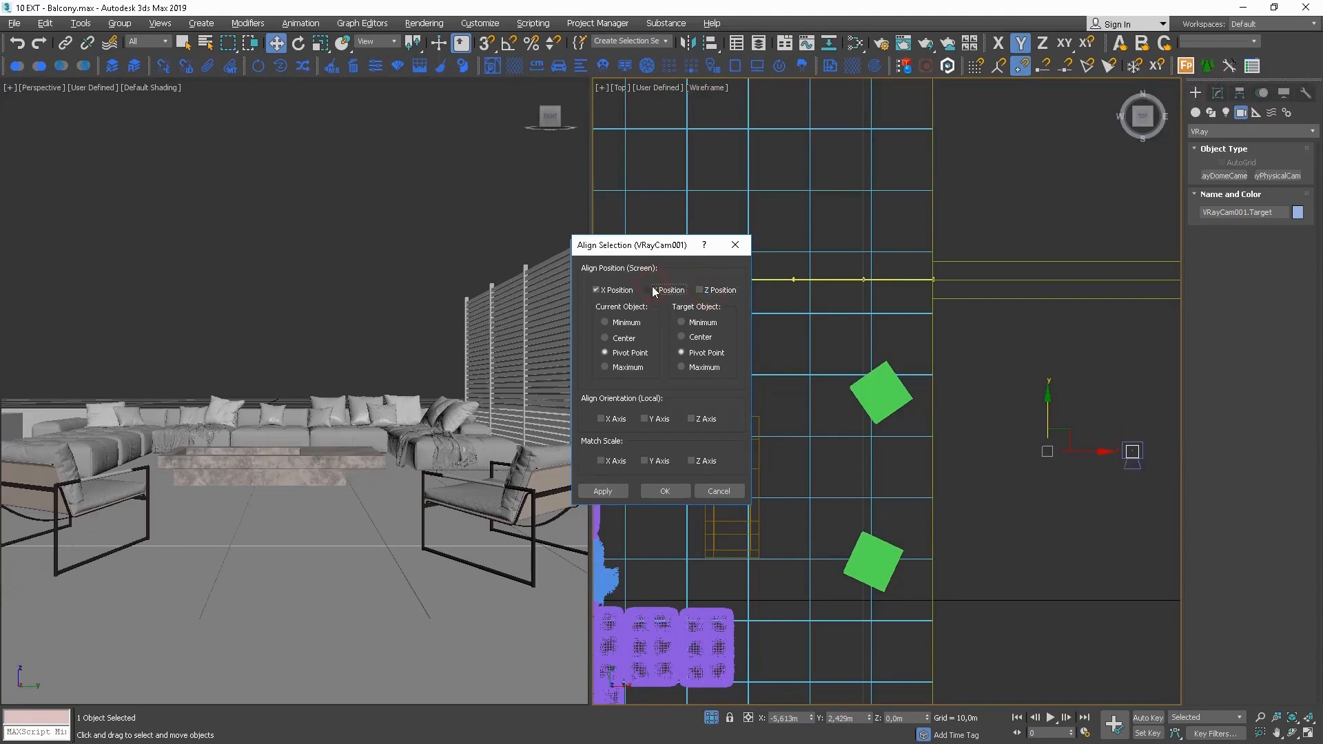
left_click(615, 290)
left_click(652, 290)
left_click(664, 490)
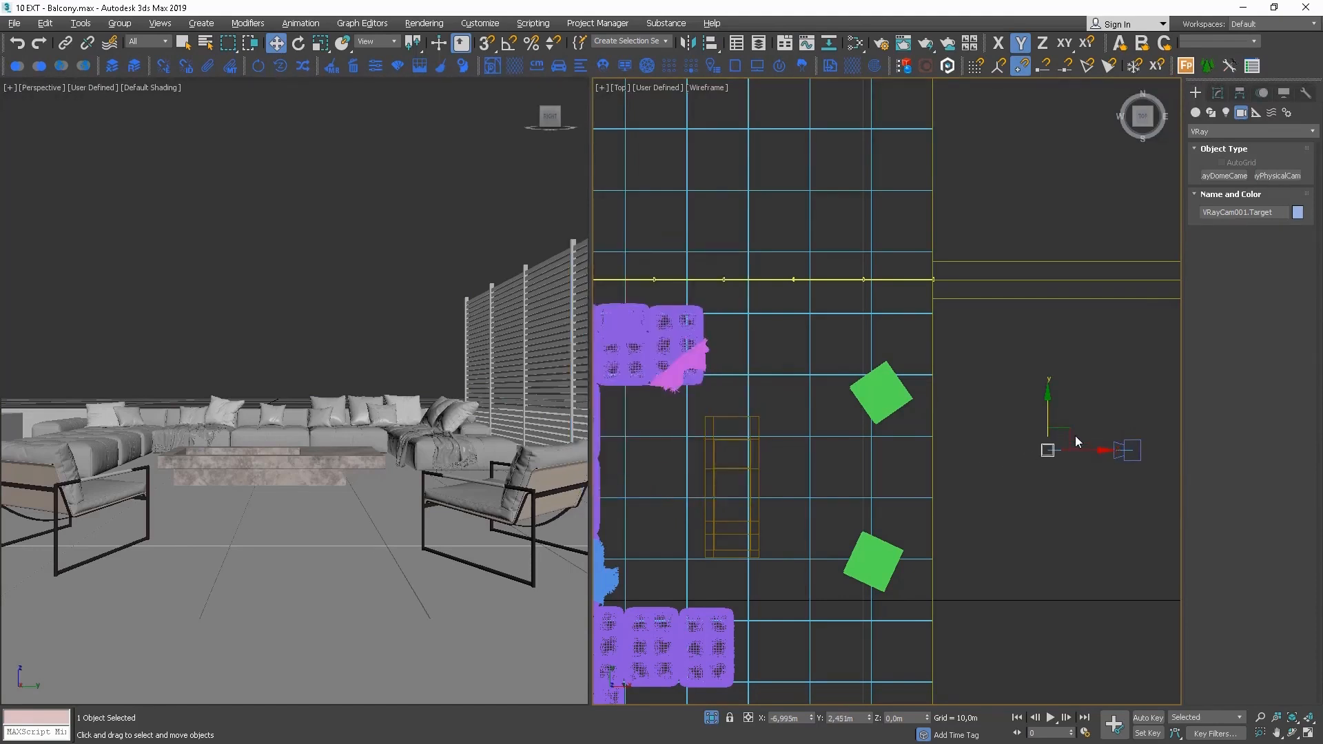
left_click_drag(1083, 447, 770, 439)
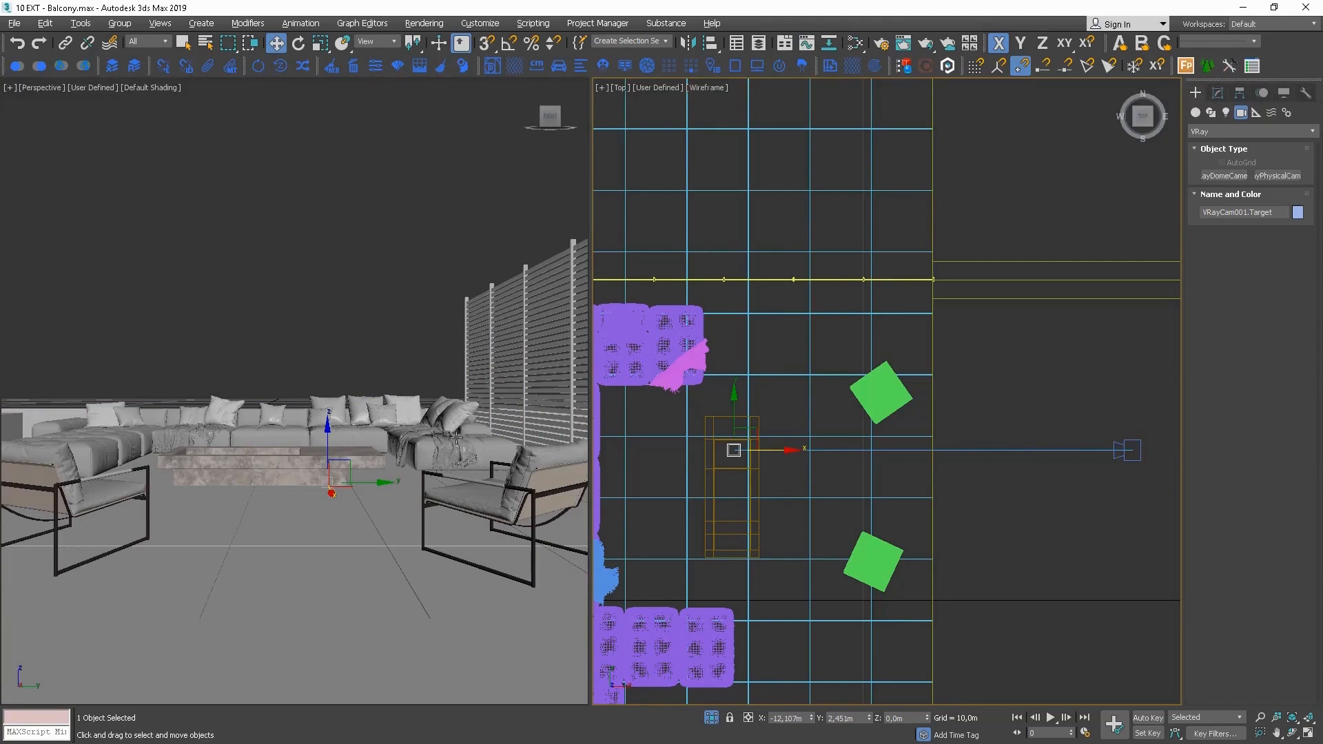
Show the camera's view in the perspective viewport and raise the camera and its target by 1 m
key("c")
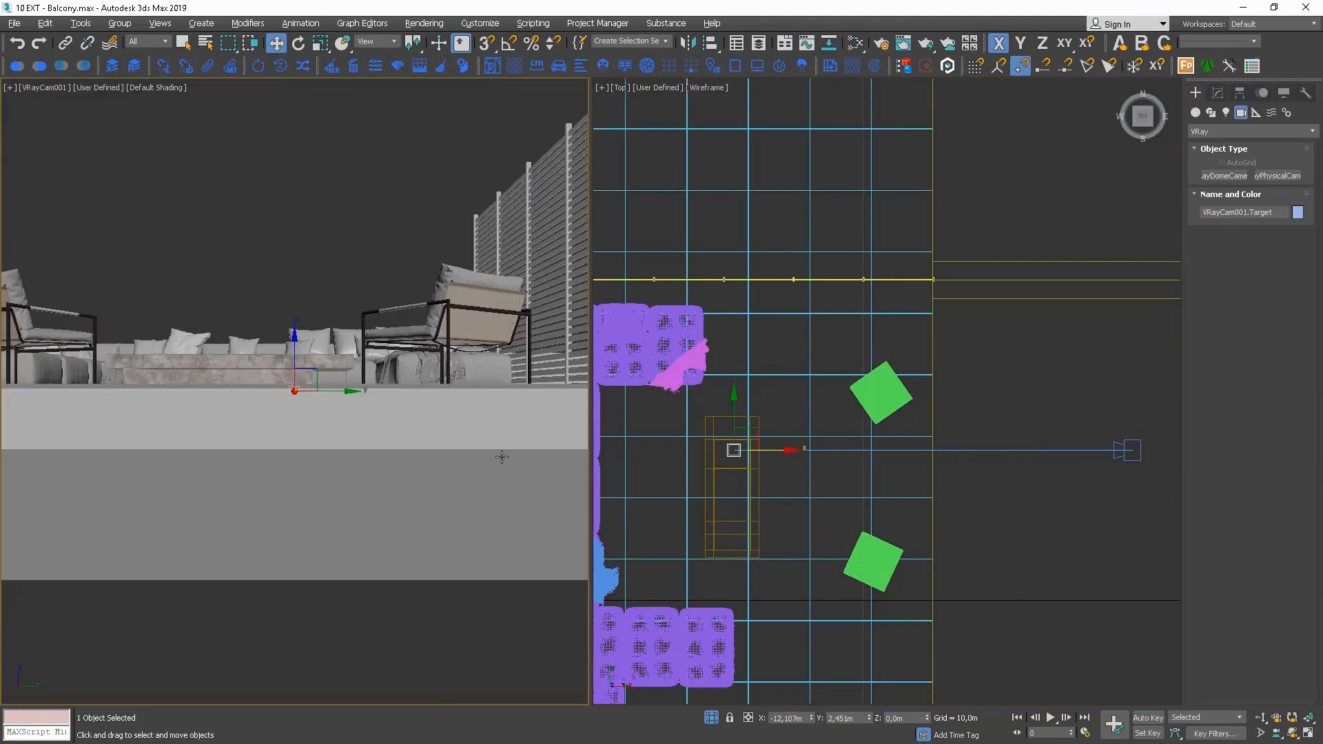
left_click(1010, 449)
left_click(748, 717)
left_click(895, 718)
type("1")
key("Return")
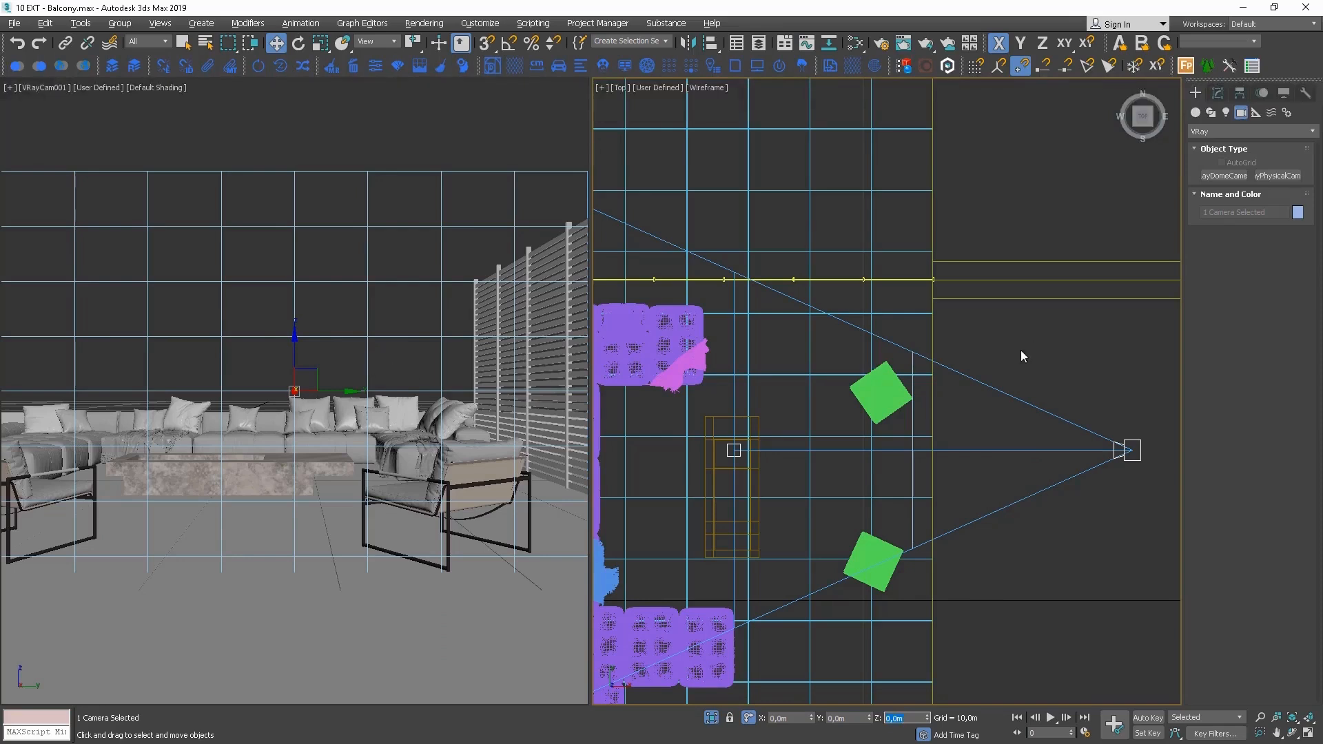
Move the camera and its target together along the Y axis to centre the seating area in the view
left_click(960, 450)
scroll(817, 420, "down", 5)
scroll(817, 420, "down", 2)
scroll(667, 407, "up", 2)
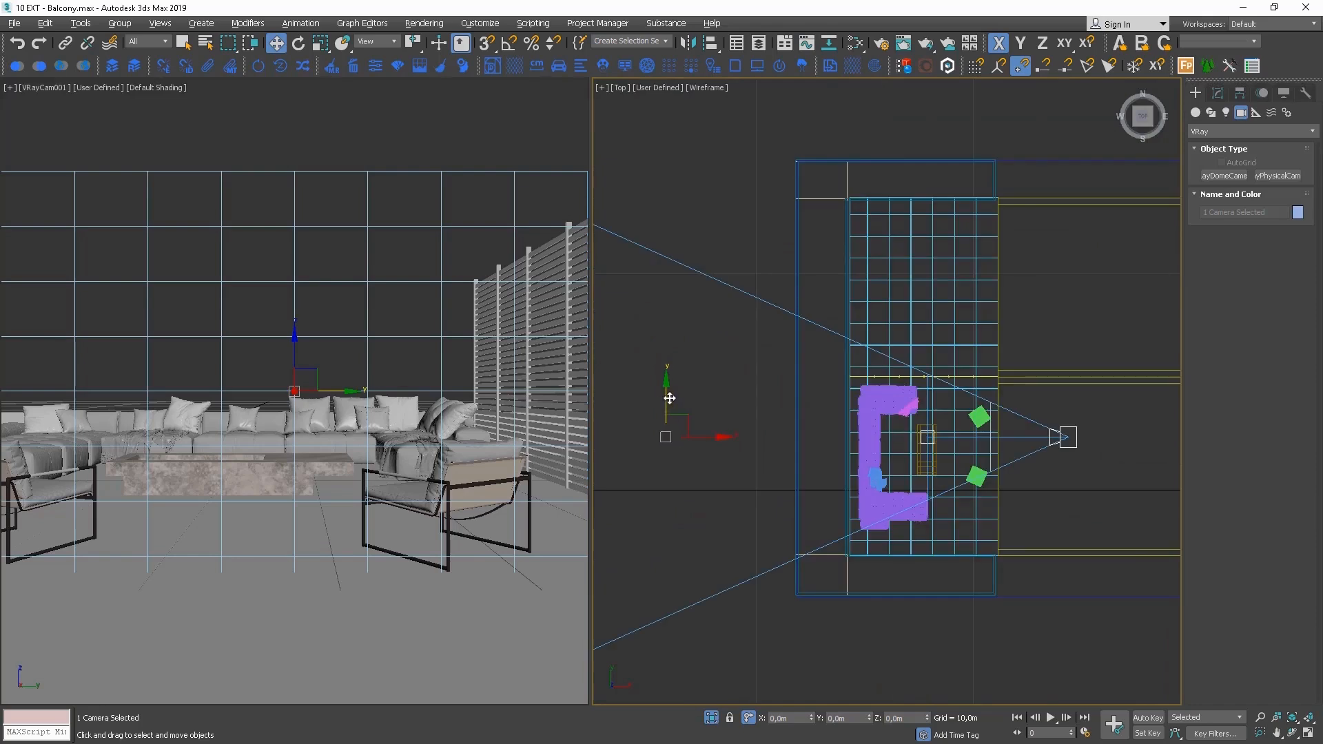
left_click_drag(667, 398, 669, 408)
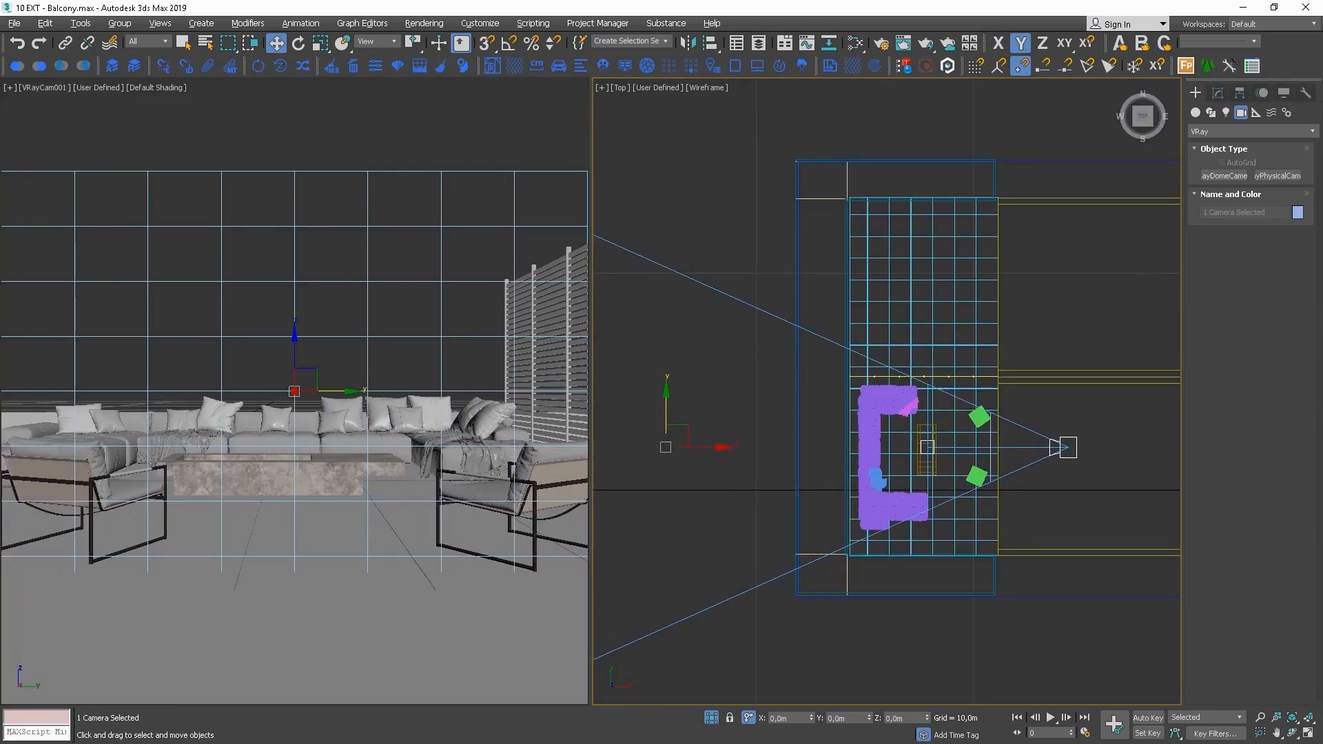
scroll(1081, 416, "up", 2)
left_click(987, 459)
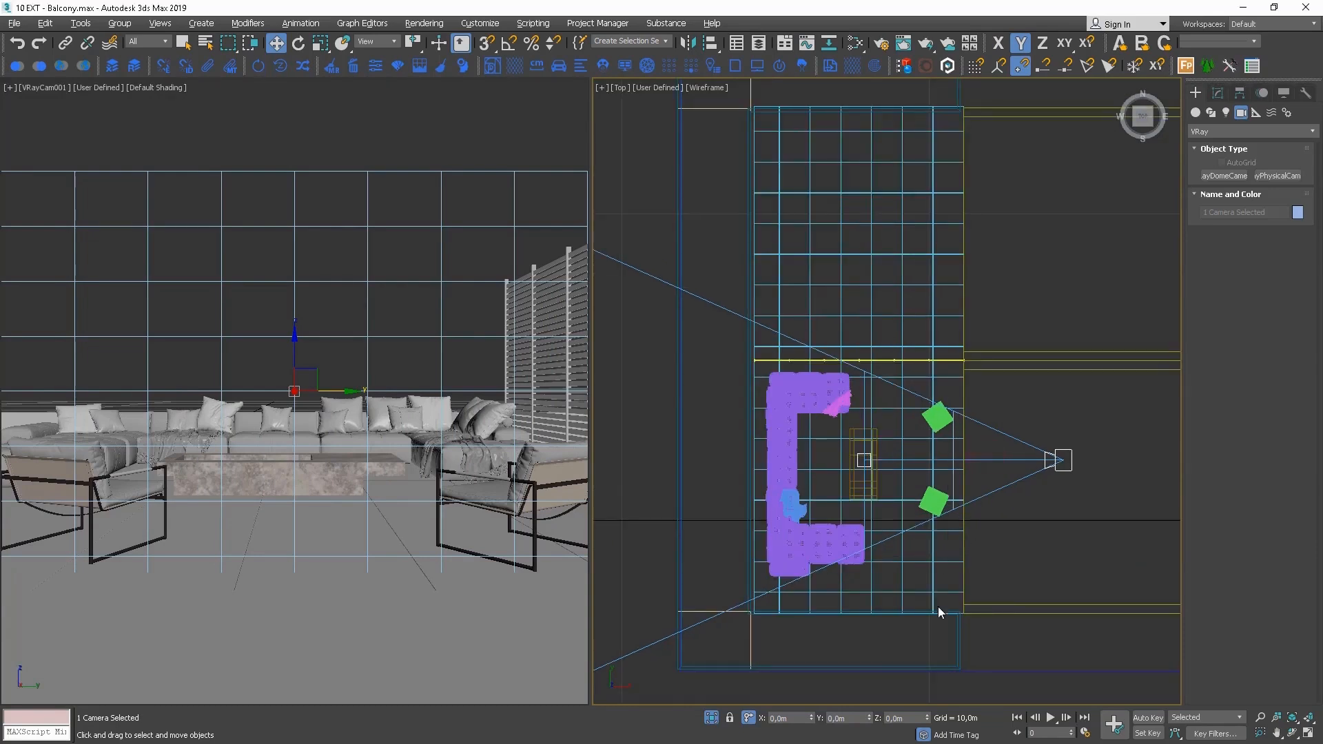
left_click_drag(870, 721, 873, 711)
right_click(875, 714)
Reduce the camera's focal length to about 32.4 mm and move the camera about 1.5 m closer to the coffee table
left_click(1081, 419)
left_click(1066, 450)
left_click(1216, 93)
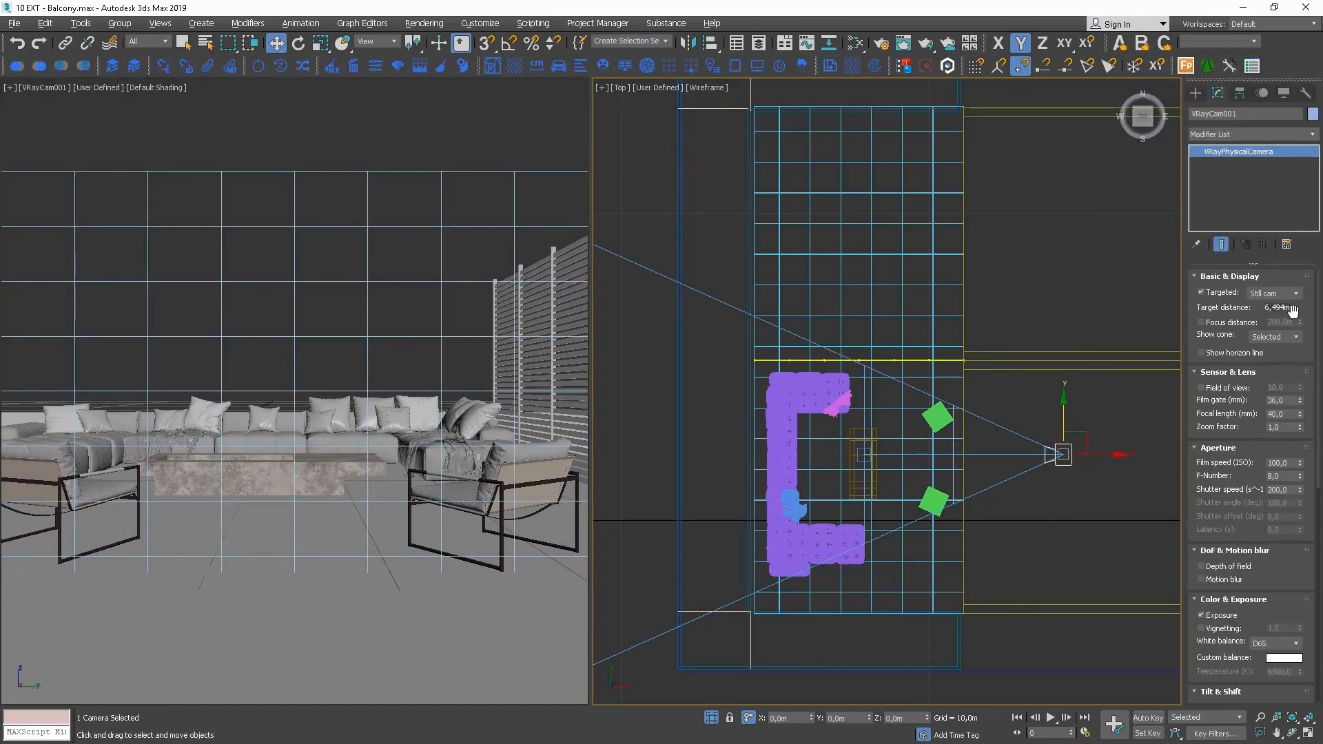
left_click_drag(1300, 412, 1300, 424)
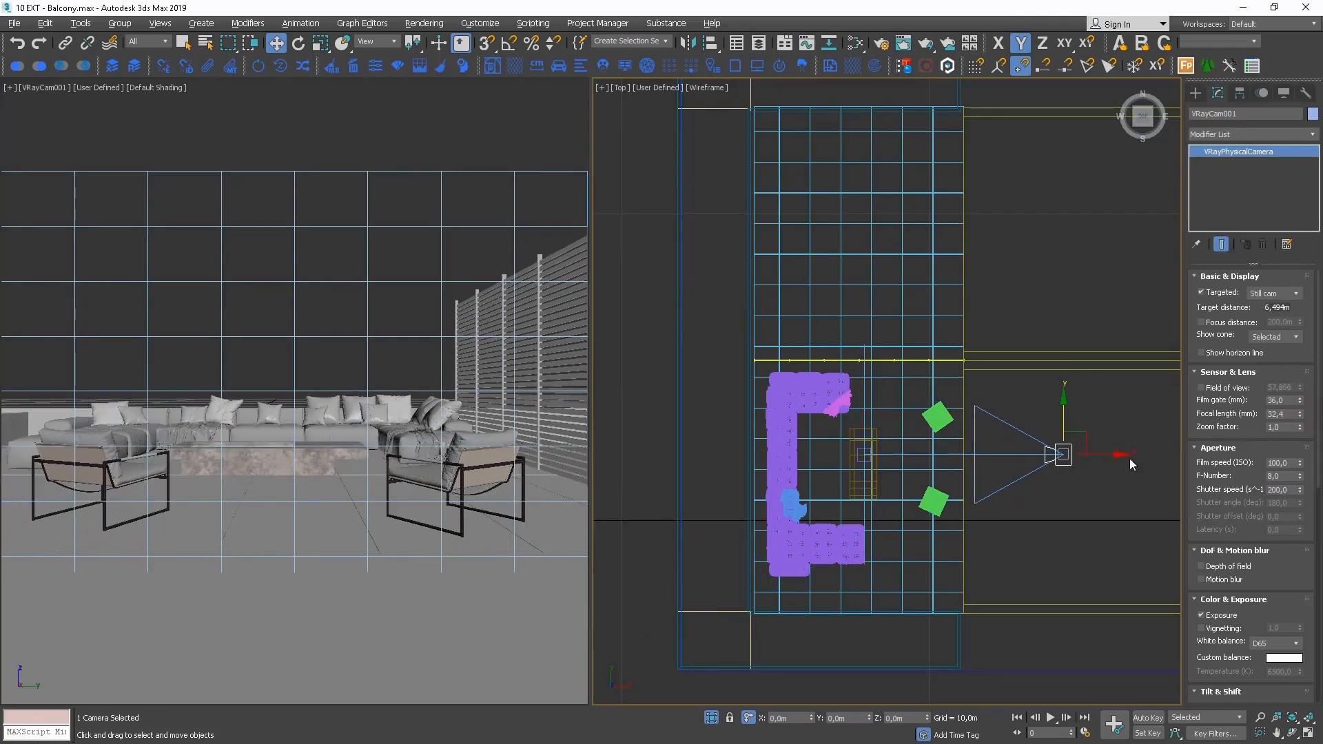
left_click_drag(1121, 454, 1069, 457)
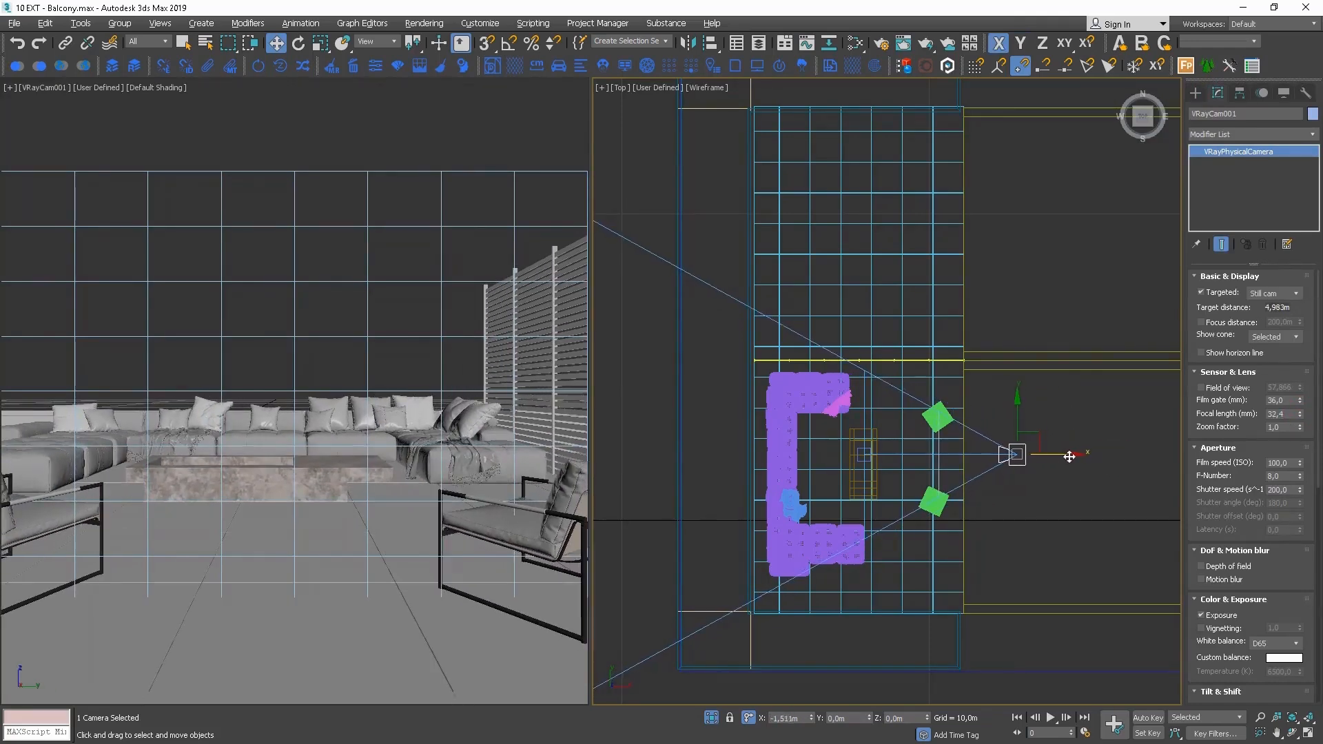
Show the safe frame in the camera viewport and set the camera's focal length to 30 mm
right_click(388, 356)
key("shift+f")
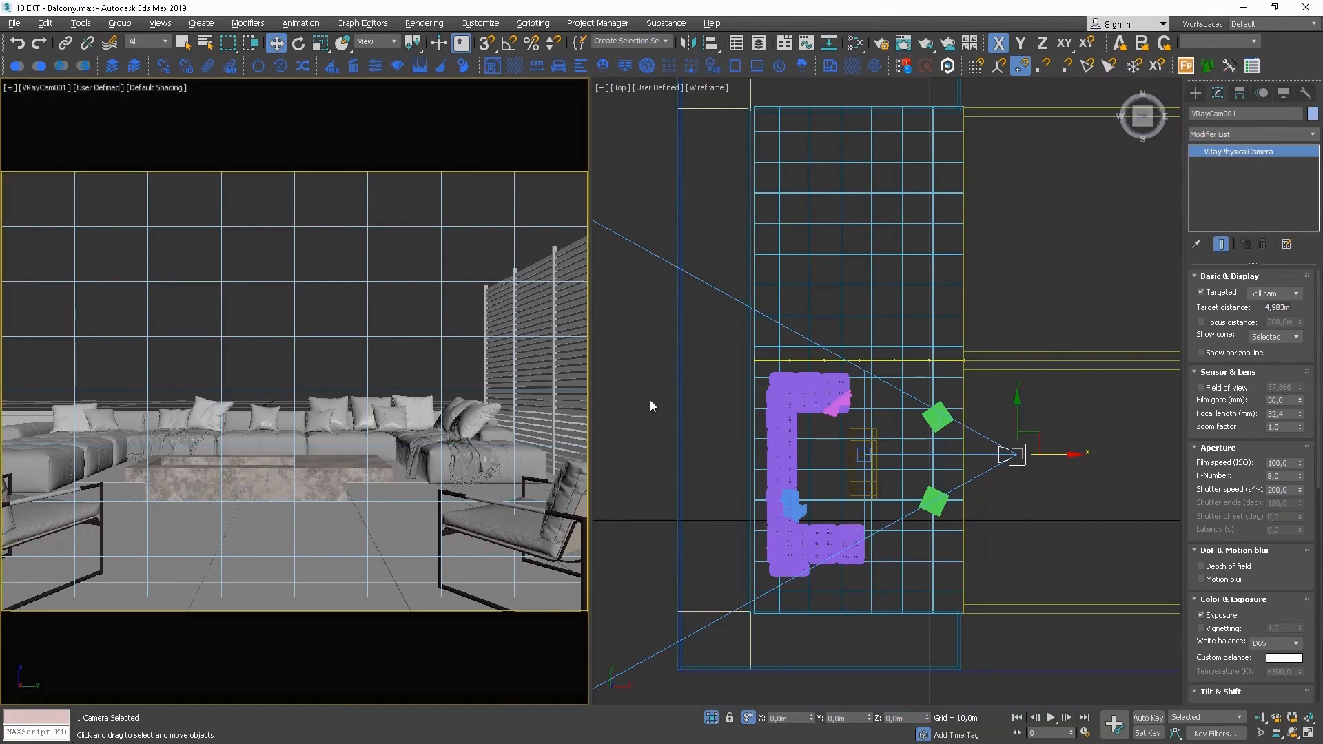
double_click(1276, 414)
type("30")
key("Return")
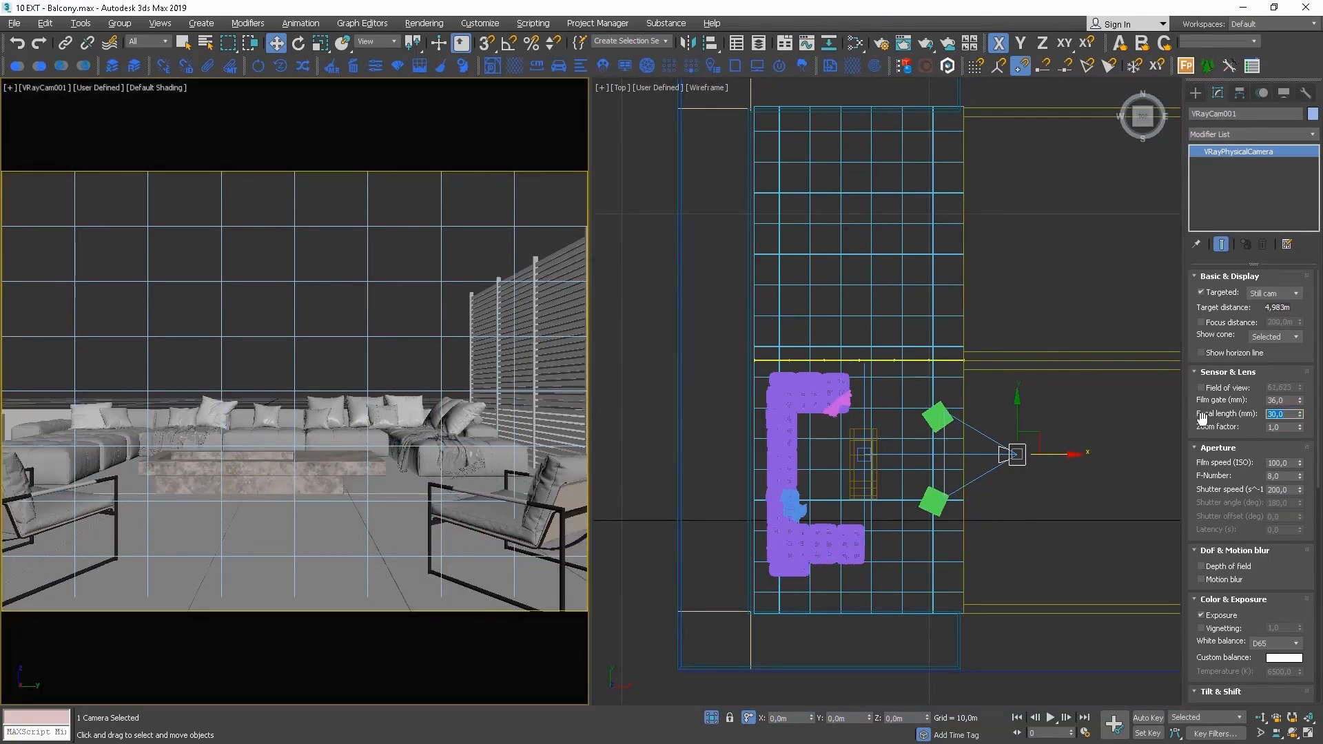
Shift the camera and target about -0.04 m in Y, and move the camera about 0.31 m back from the coffee table
left_click(978, 454)
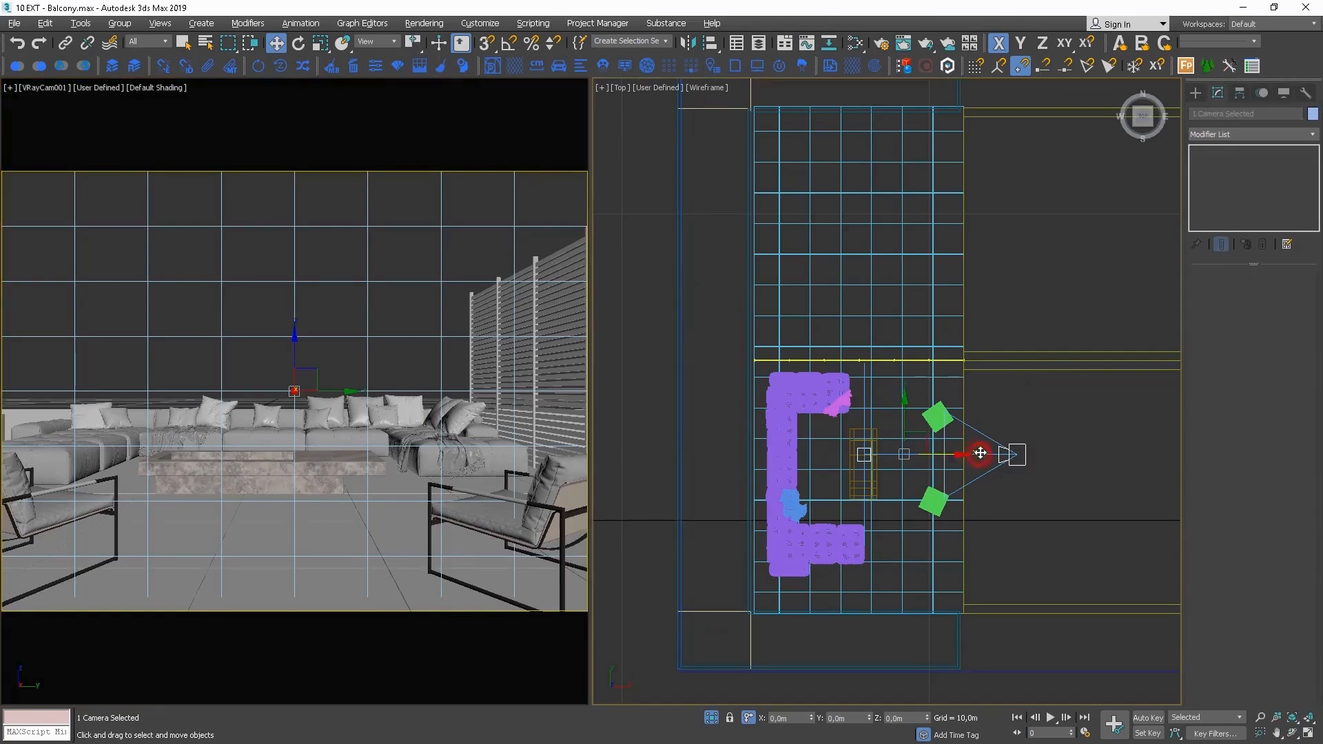
left_click_drag(902, 414, 904, 416)
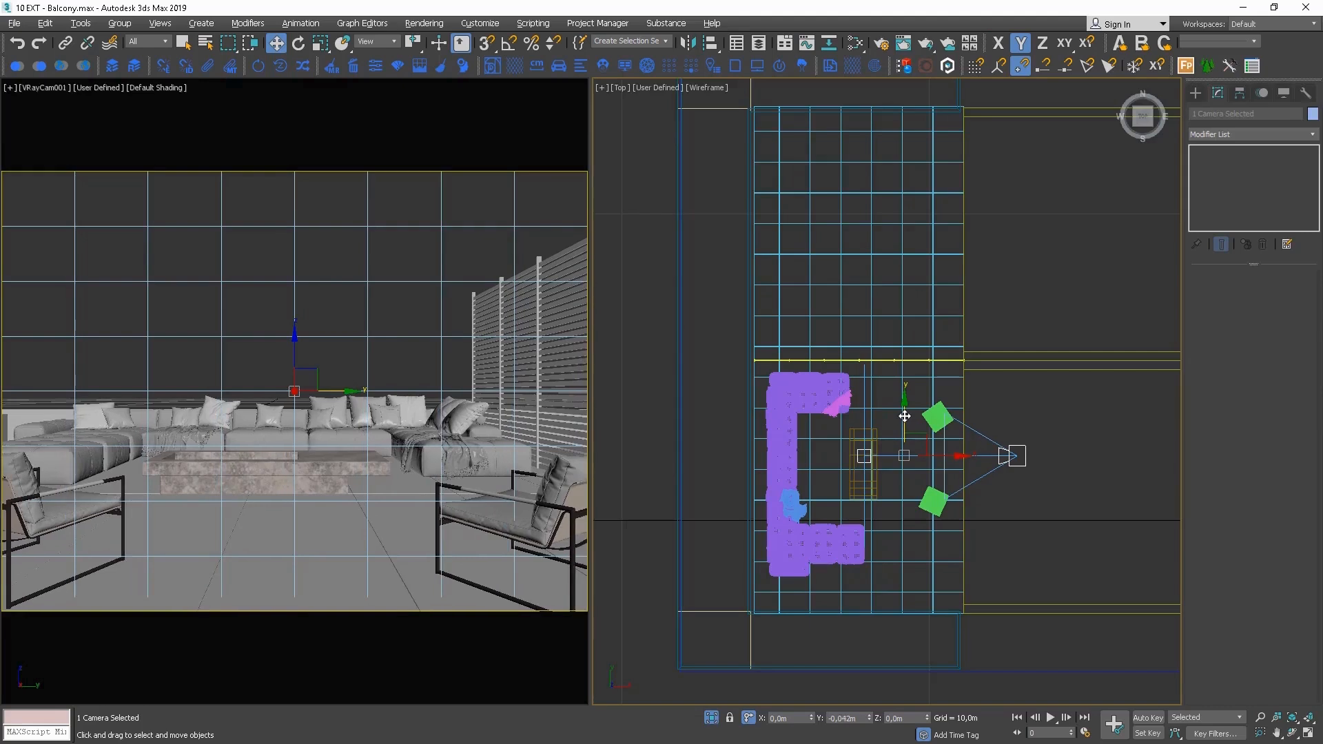
left_click(1017, 451)
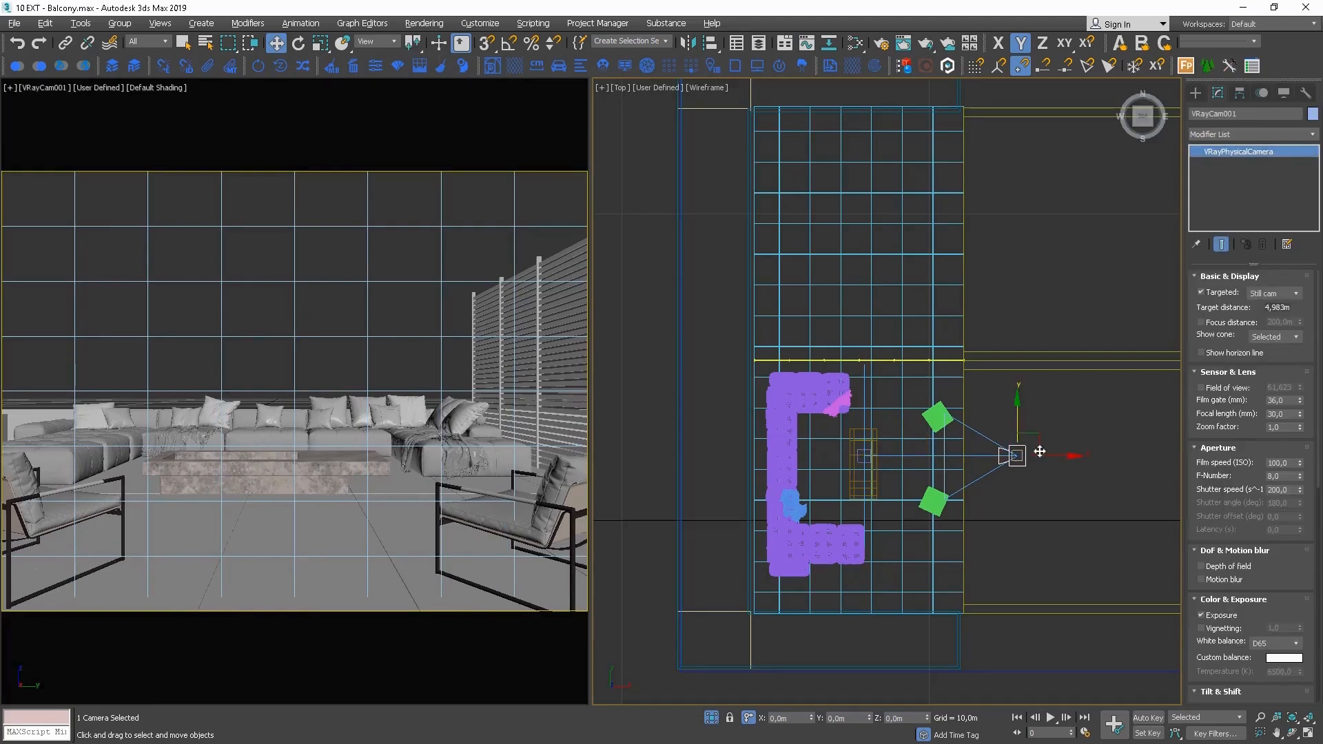
left_click_drag(1054, 454, 1052, 451)
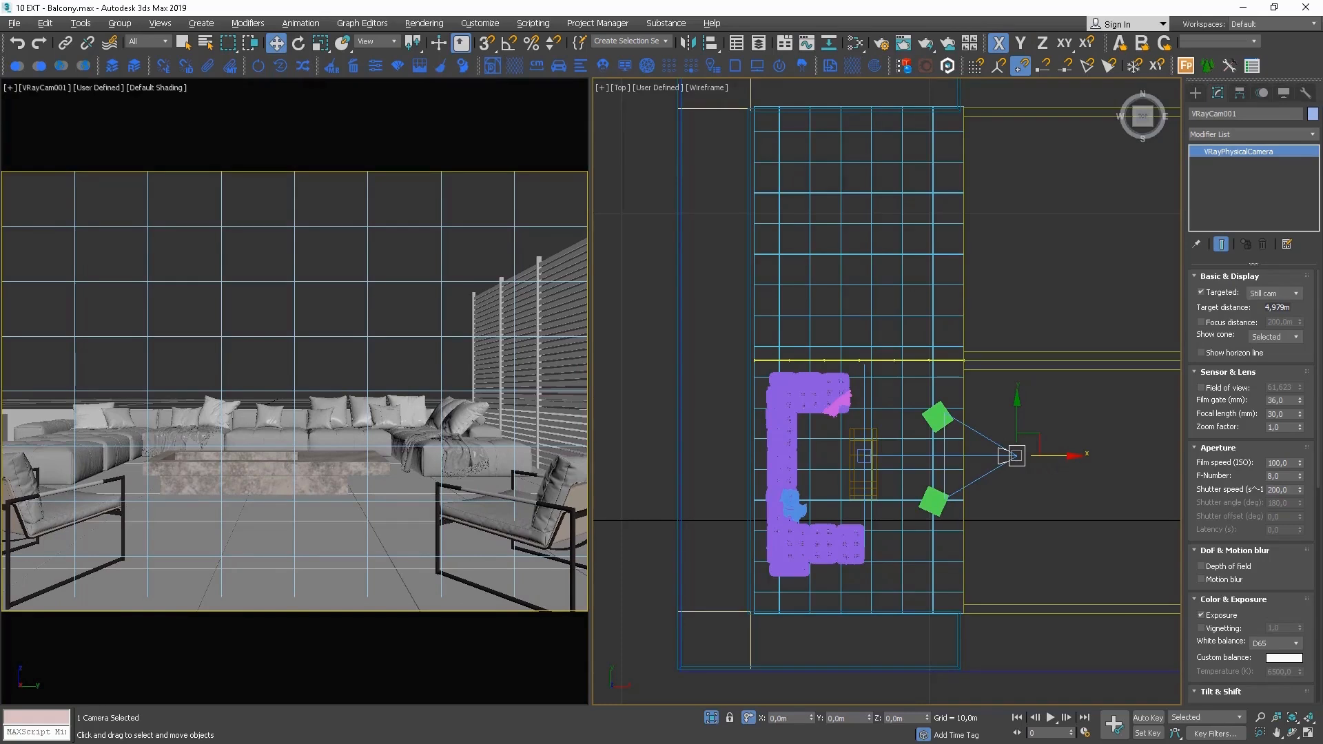
left_click_drag(1052, 457, 1062, 457)
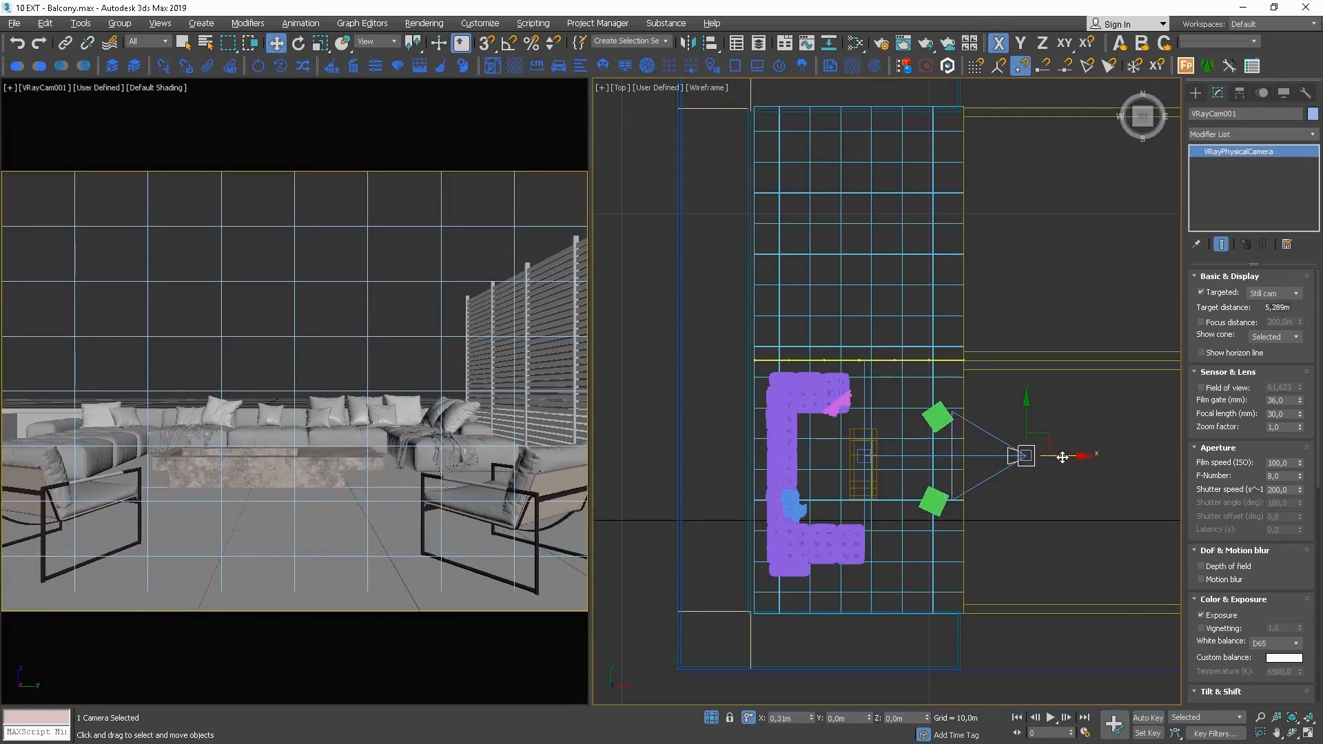
Set the image aspect of the render output size to 1.75
left_click(885, 43)
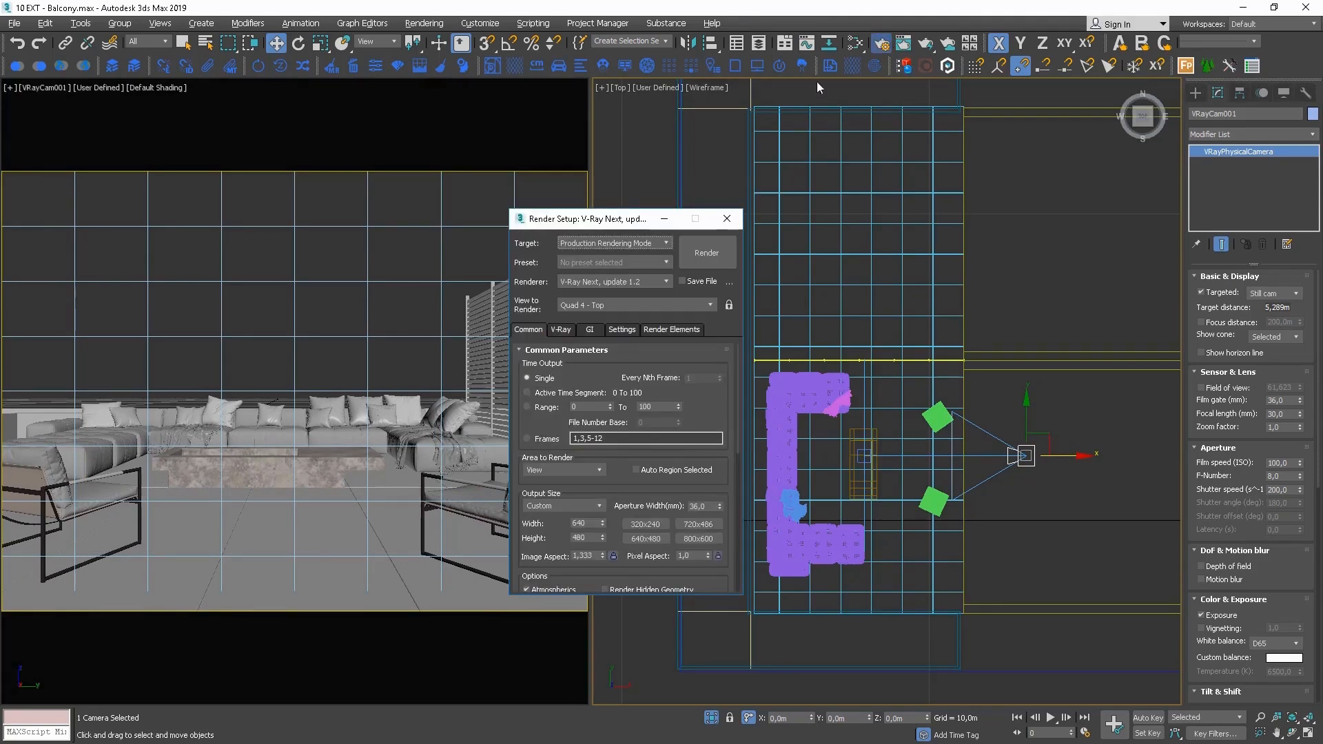
double_click(591, 555)
type("1,75")
key("Return")
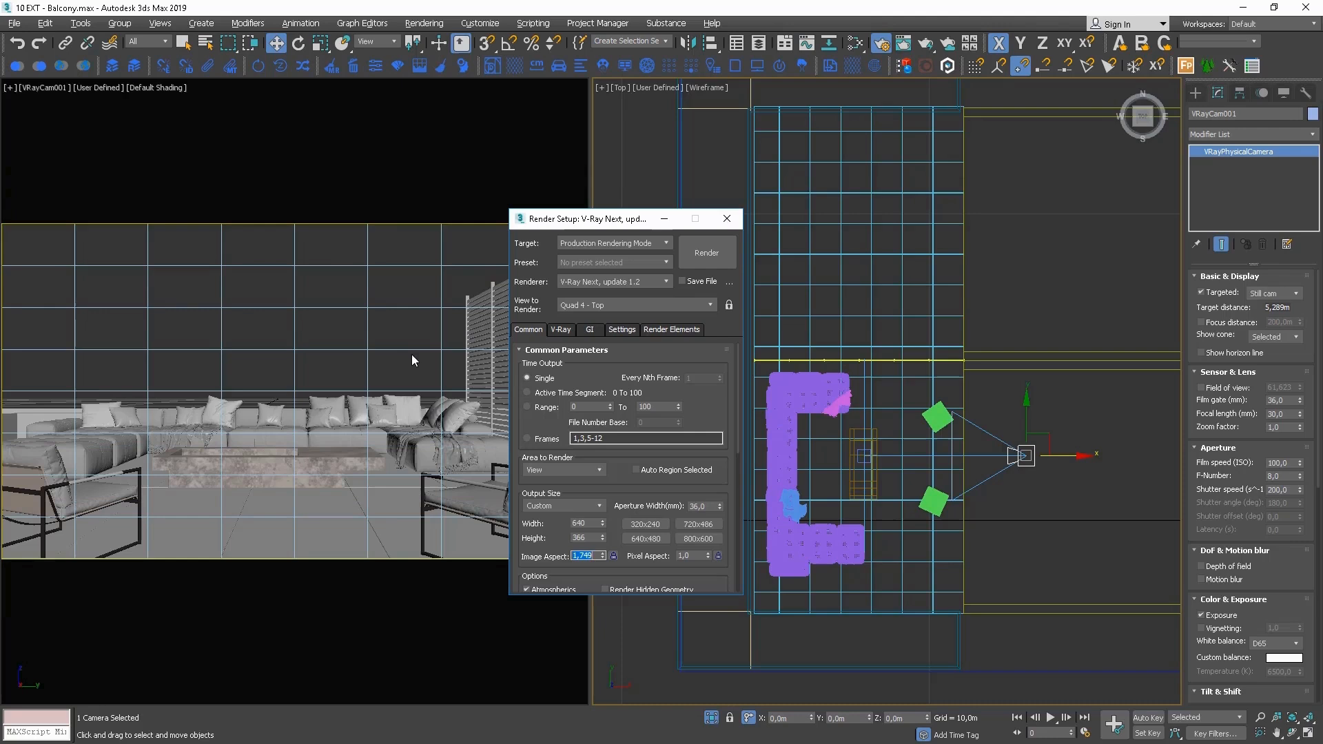
Lock the image aspect and set the render output width to 3840, then close the render settings
left_click(613, 556)
double_click(586, 523)
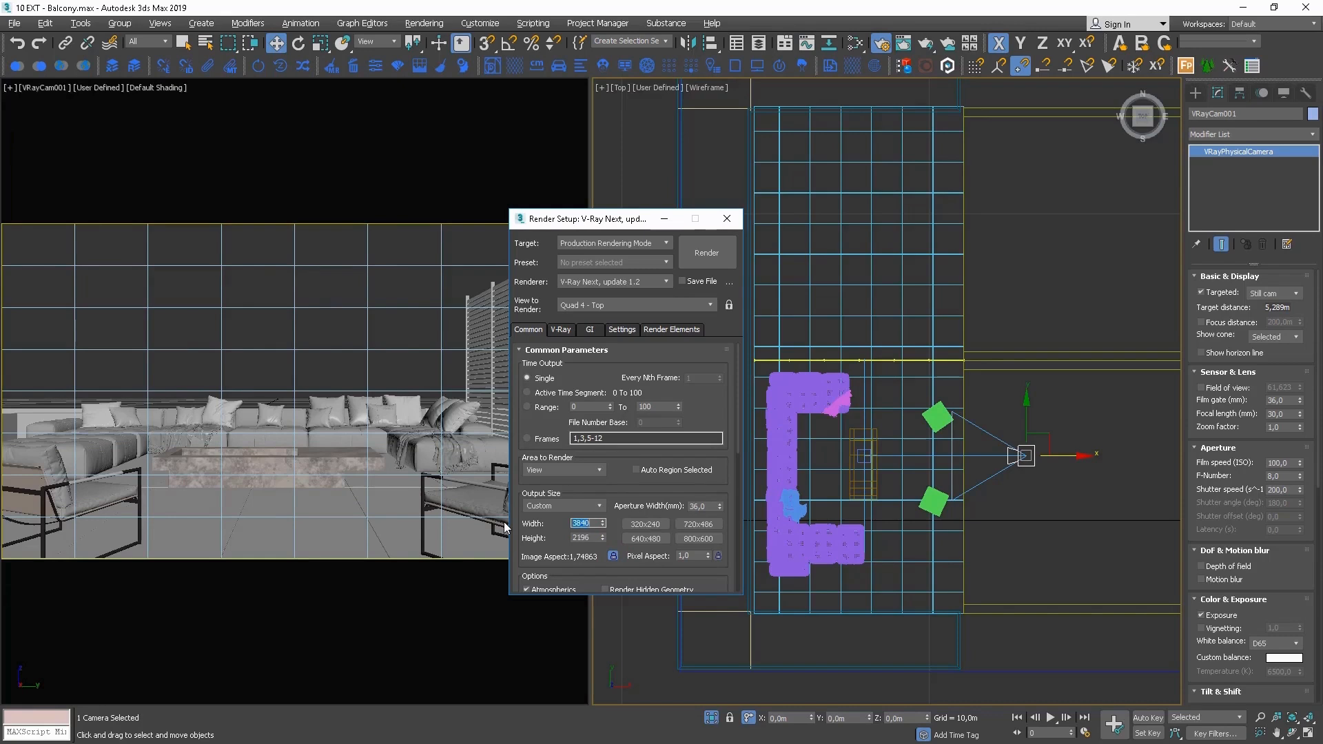
left_click(724, 219)
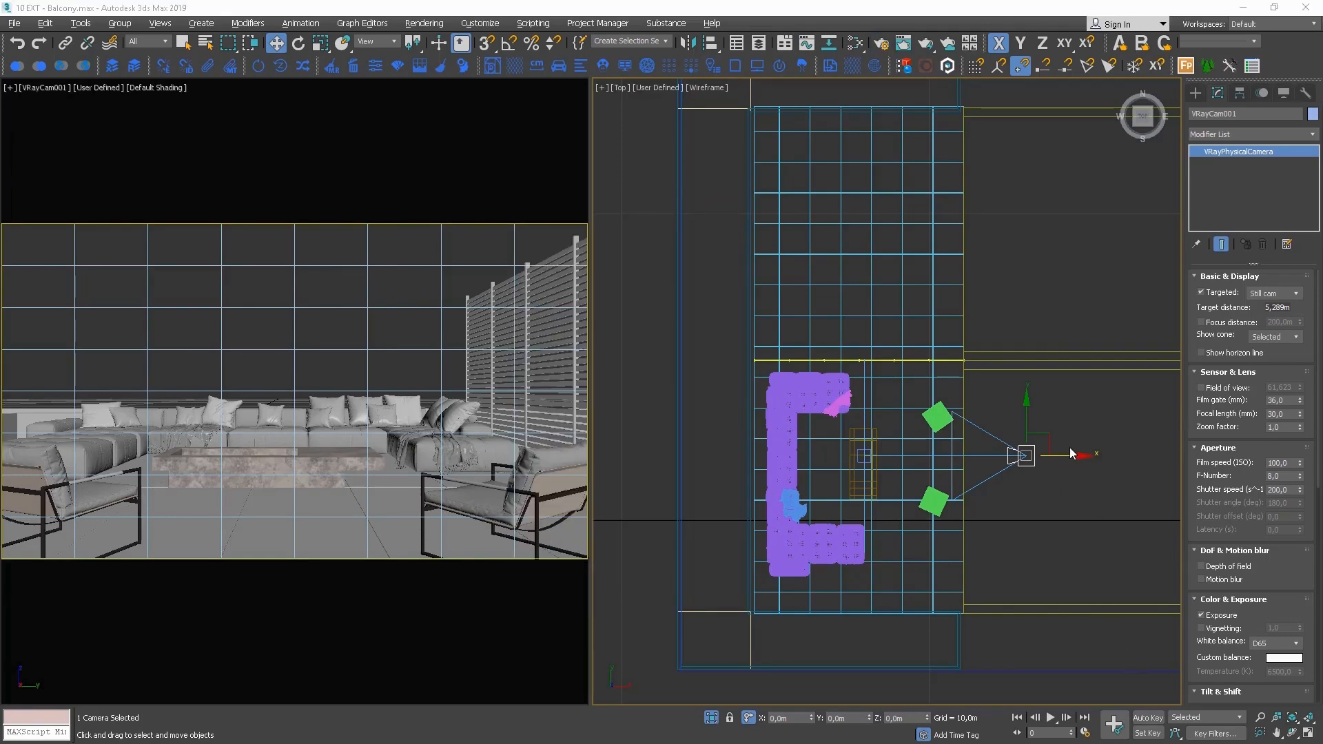
Move the camera about 0.05 m closer to the coffee table and shift both armchairs slightly in positive Y
left_click_drag(1067, 460, 1068, 459)
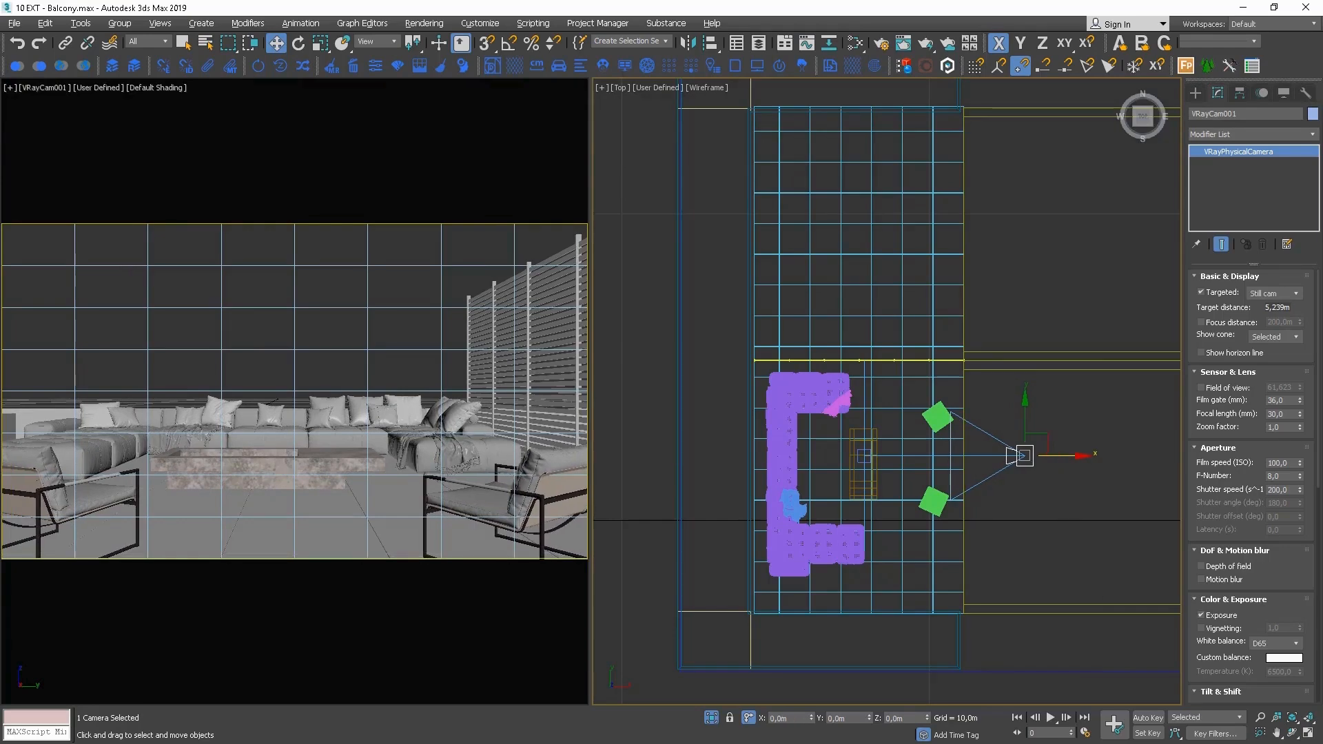
scroll(953, 458, "up", 5)
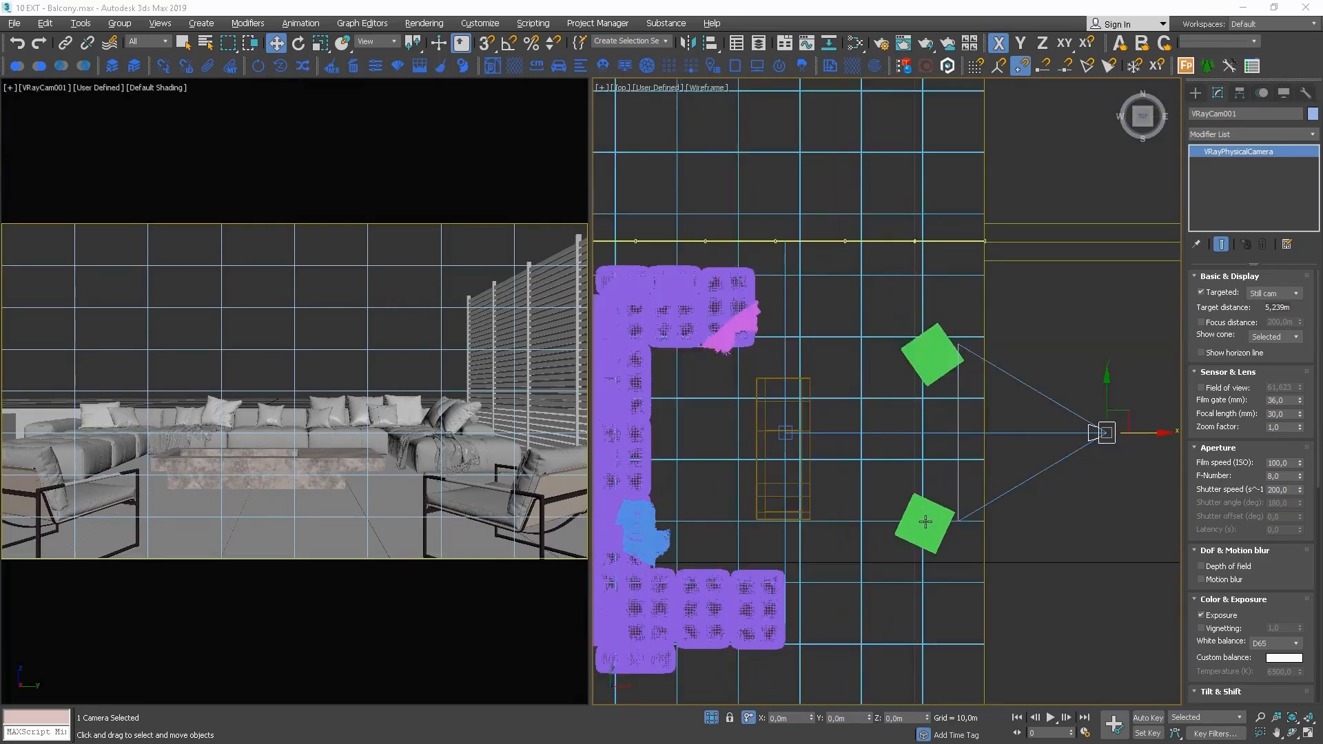
left_click(926, 525)
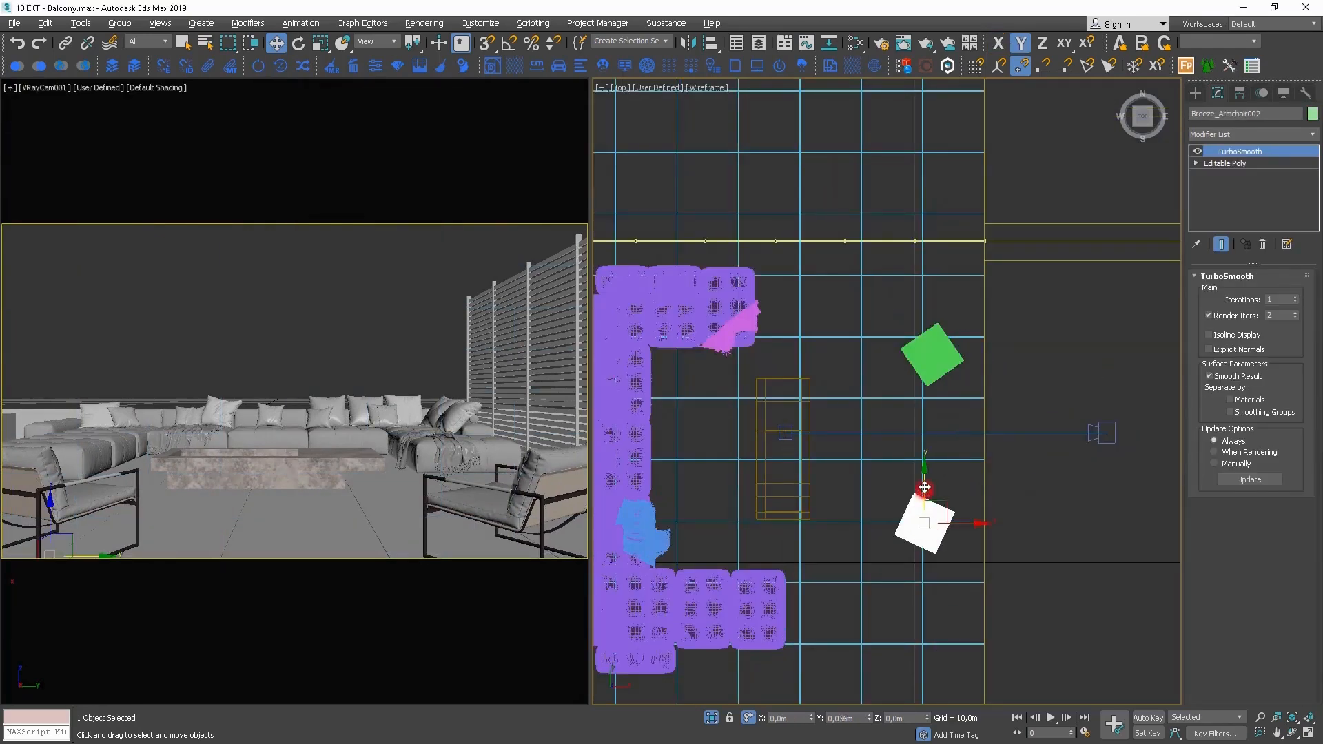
left_click_drag(926, 492, 926, 481)
left_click(930, 351)
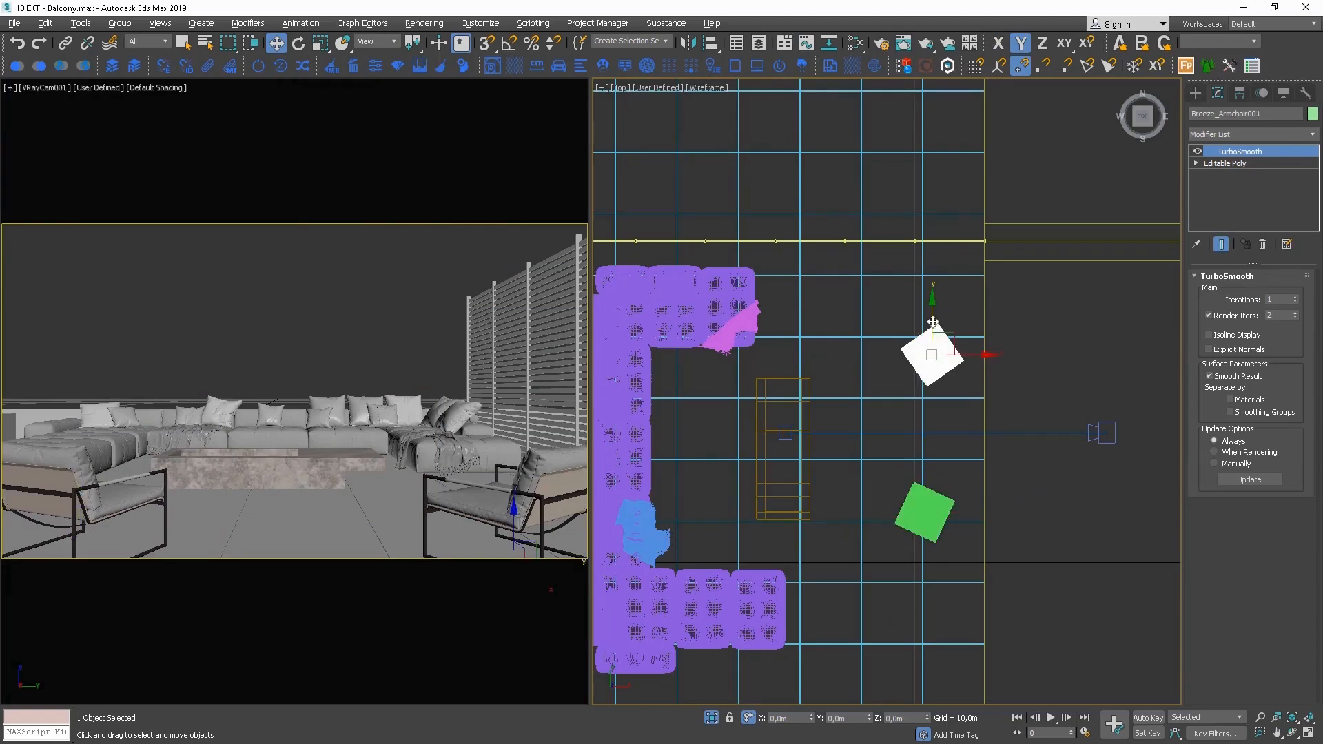
Shift the camera and target slightly in positive Y, and overlay Rule of Thirds guides on the camera view
left_click(1010, 434)
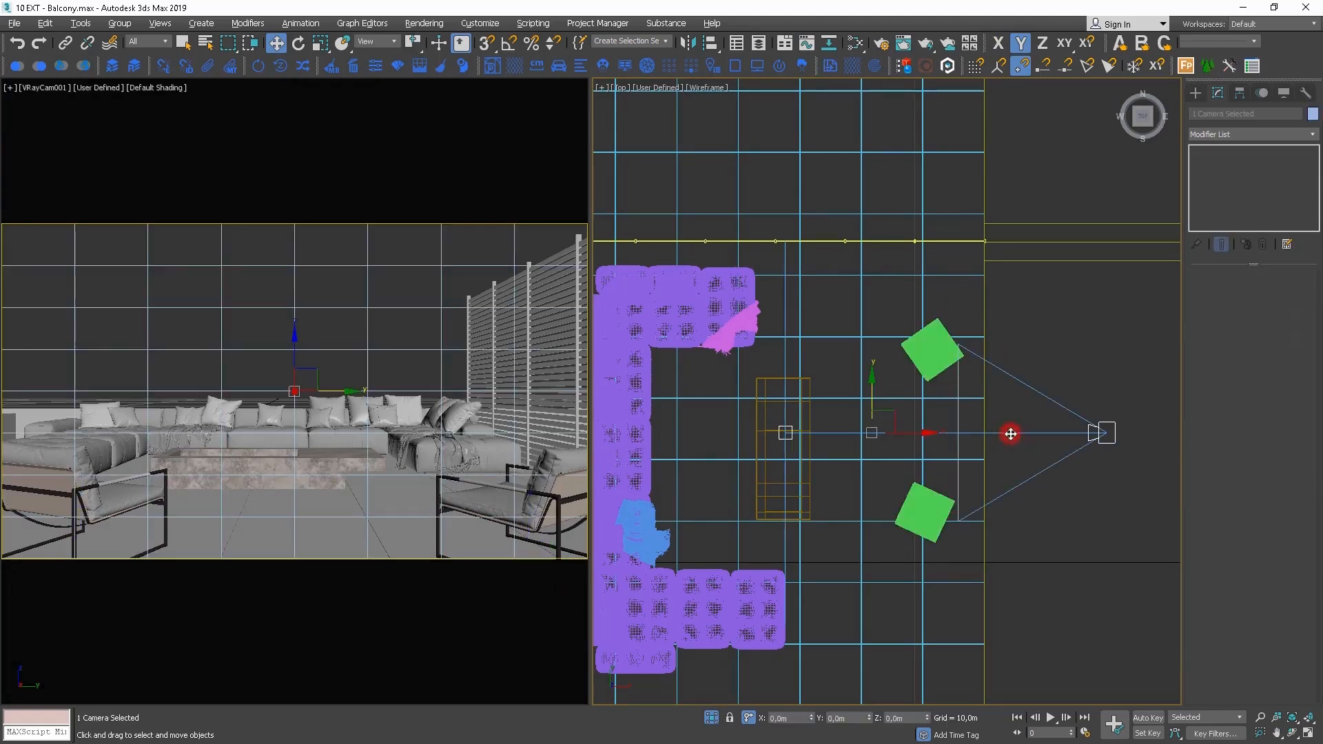
left_click_drag(871, 394, 873, 379)
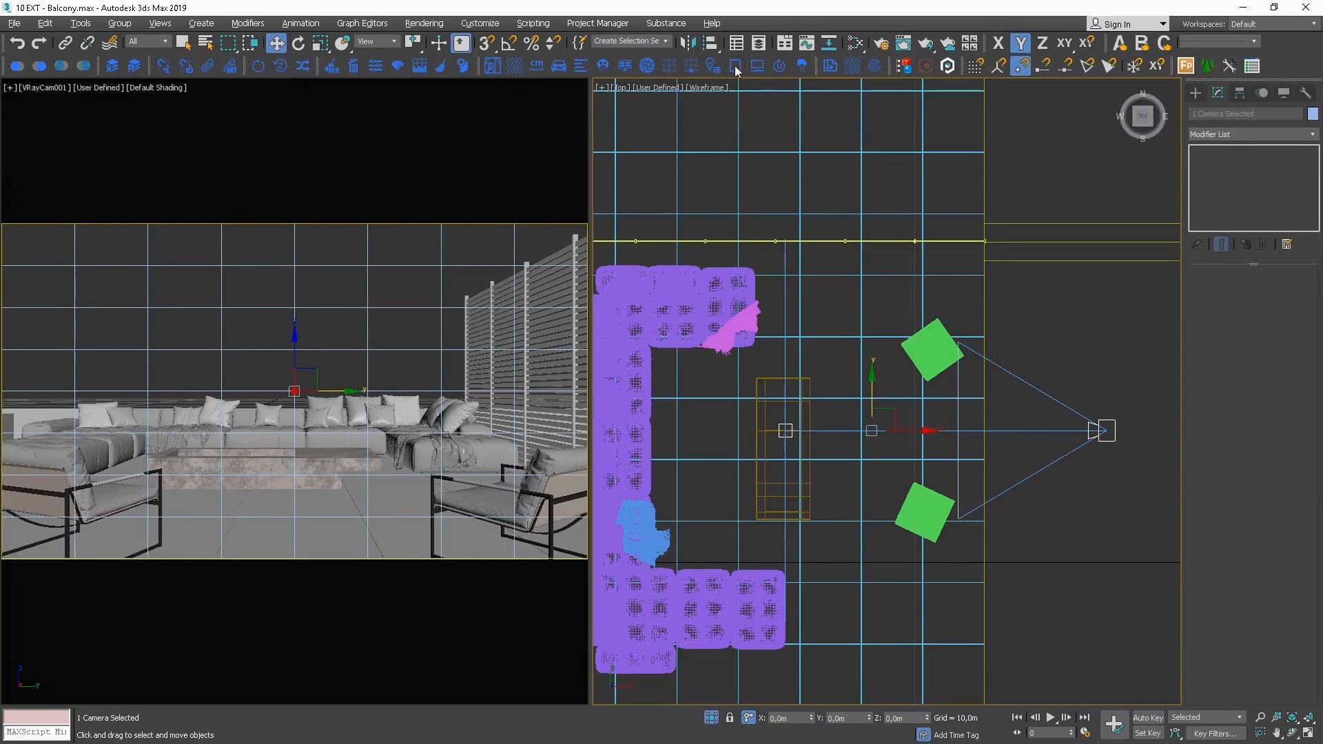
left_click(487, 68)
left_click(744, 385)
left_click(394, 373)
left_click(749, 449)
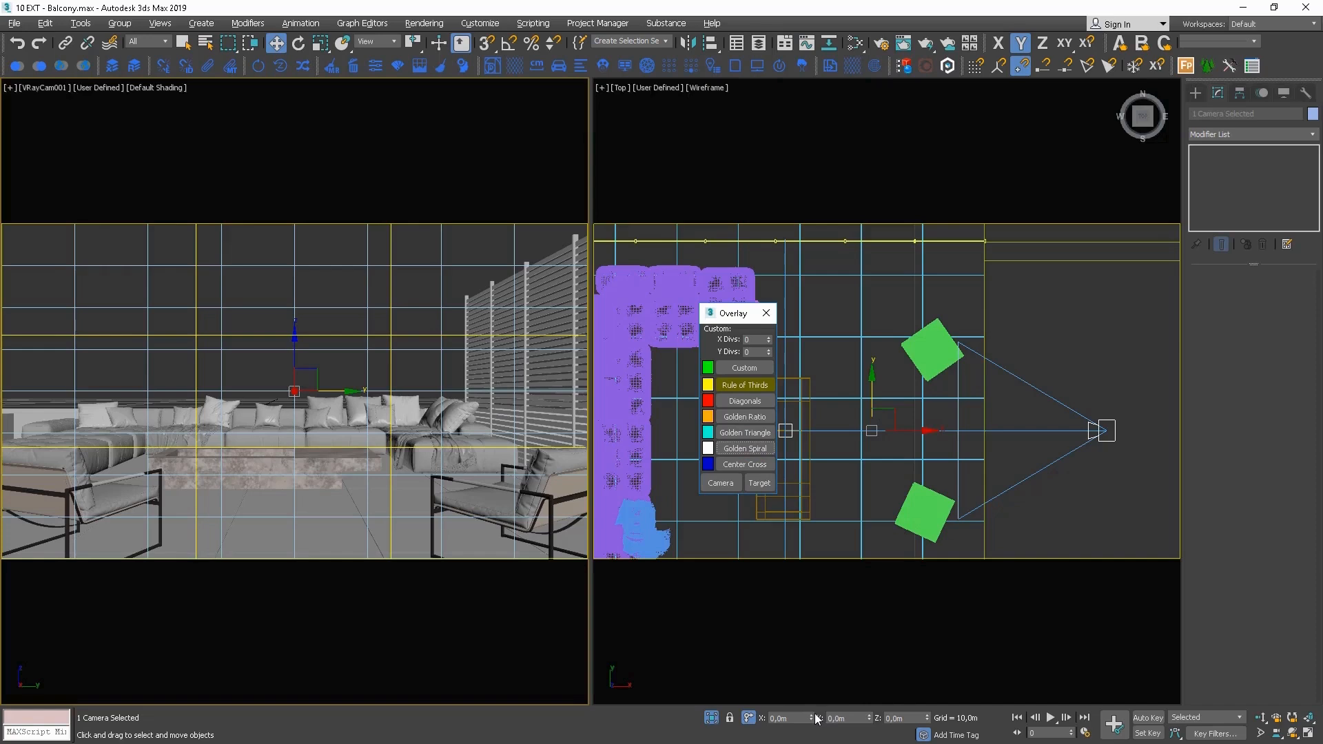
Shift the camera and target slightly in negative Y, and move Breeze_Armchair002 about -0.1 m in Y
left_click_drag(870, 721, 869, 720)
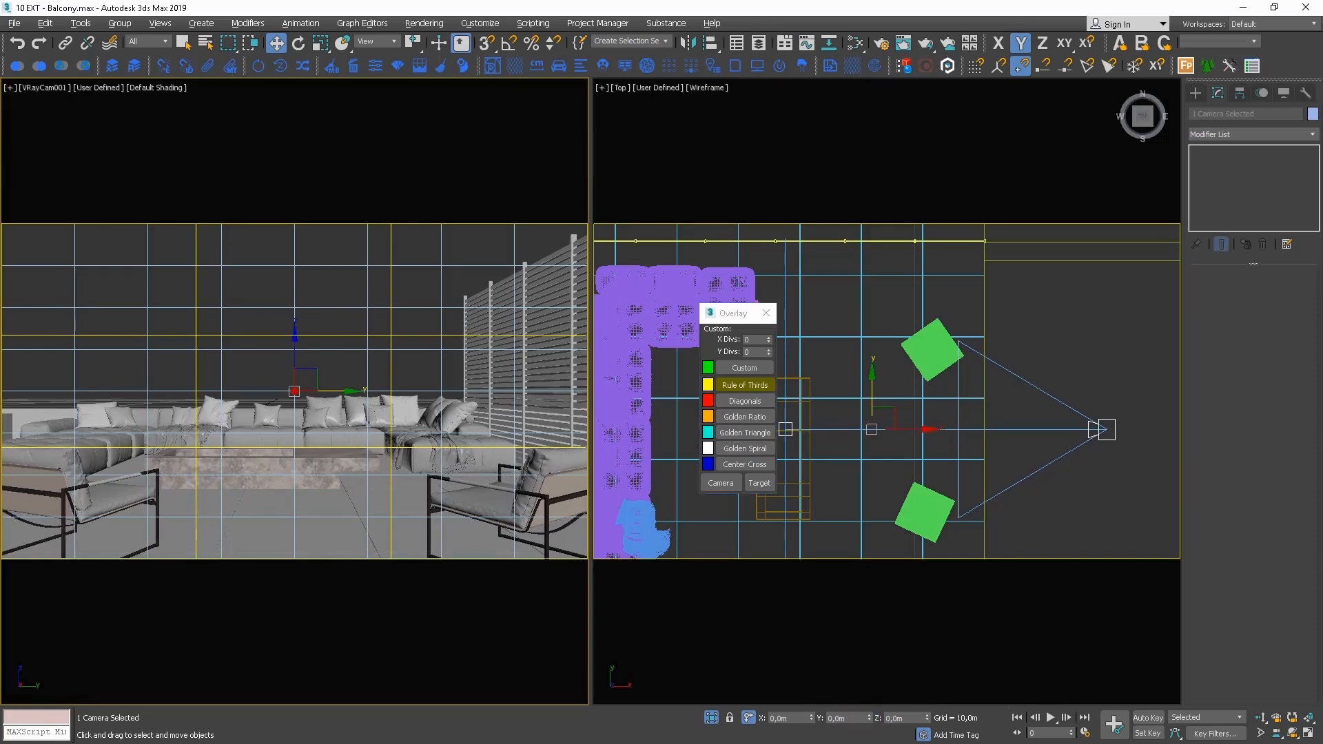
left_click_drag(870, 723, 872, 725)
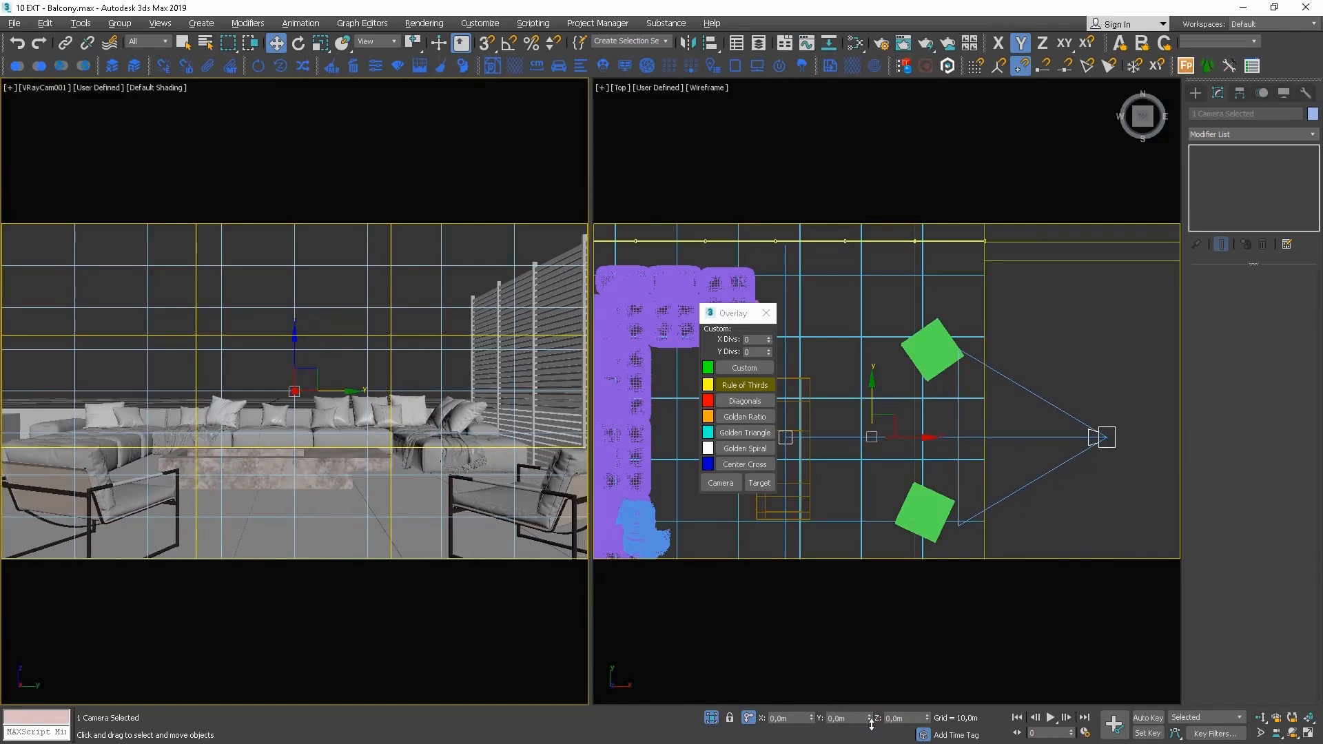
left_click(925, 507)
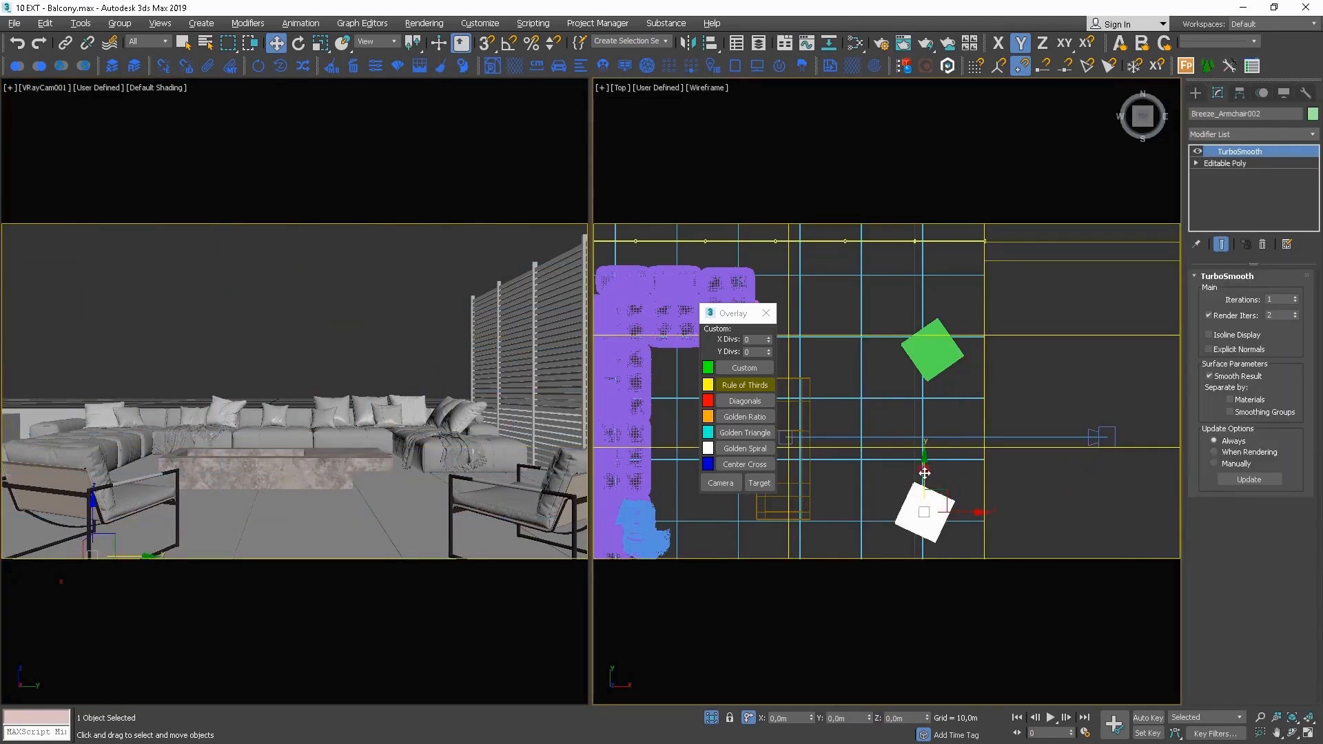
left_click_drag(923, 468, 923, 478)
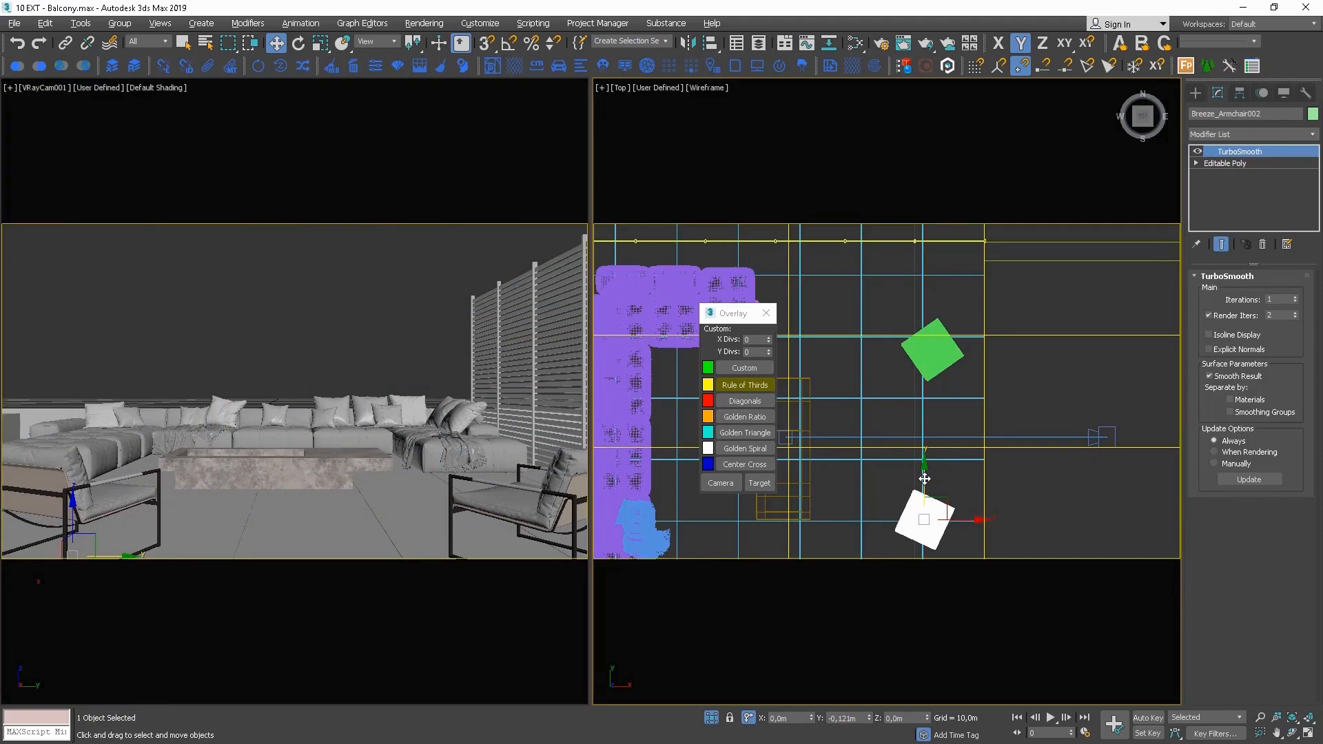
left_click_drag(925, 478, 925, 476)
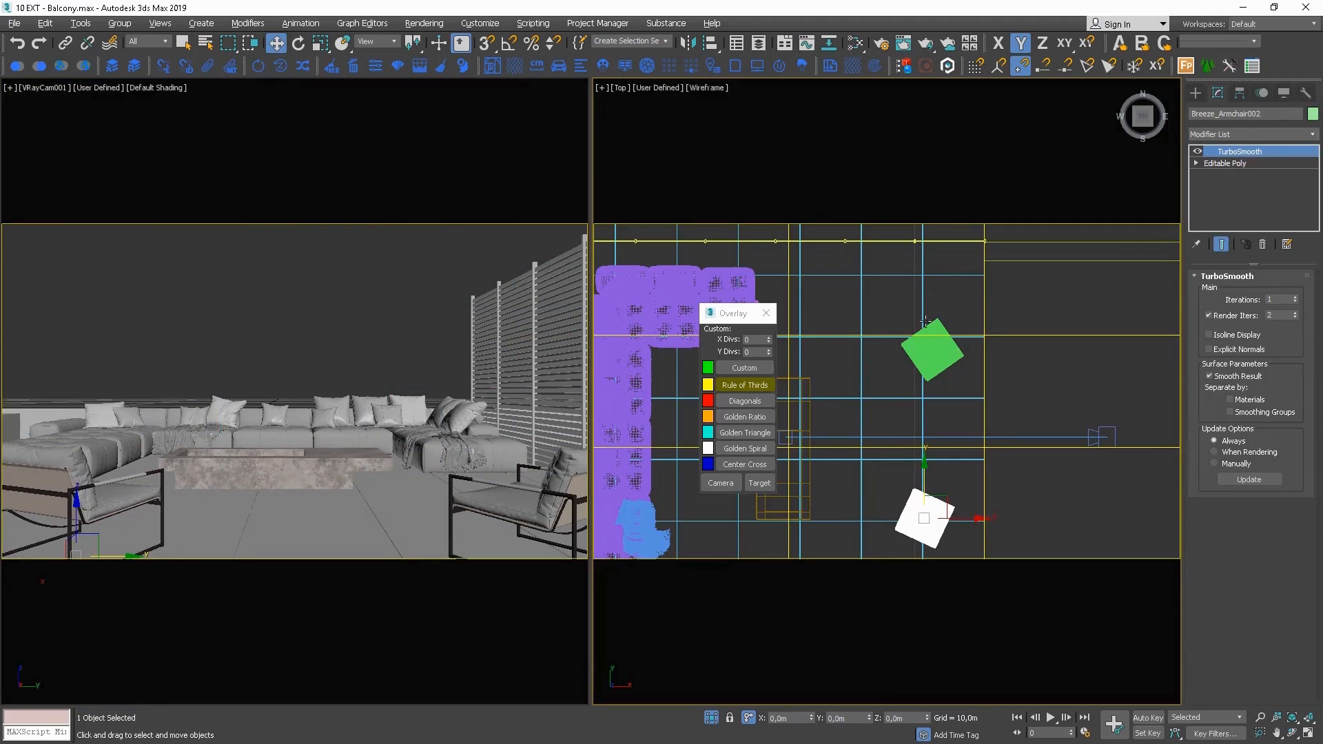
Move Breeze_Armchair001 about -0.14 m in X and slightly in negative Y, and close the Overlay tool
left_click(936, 351)
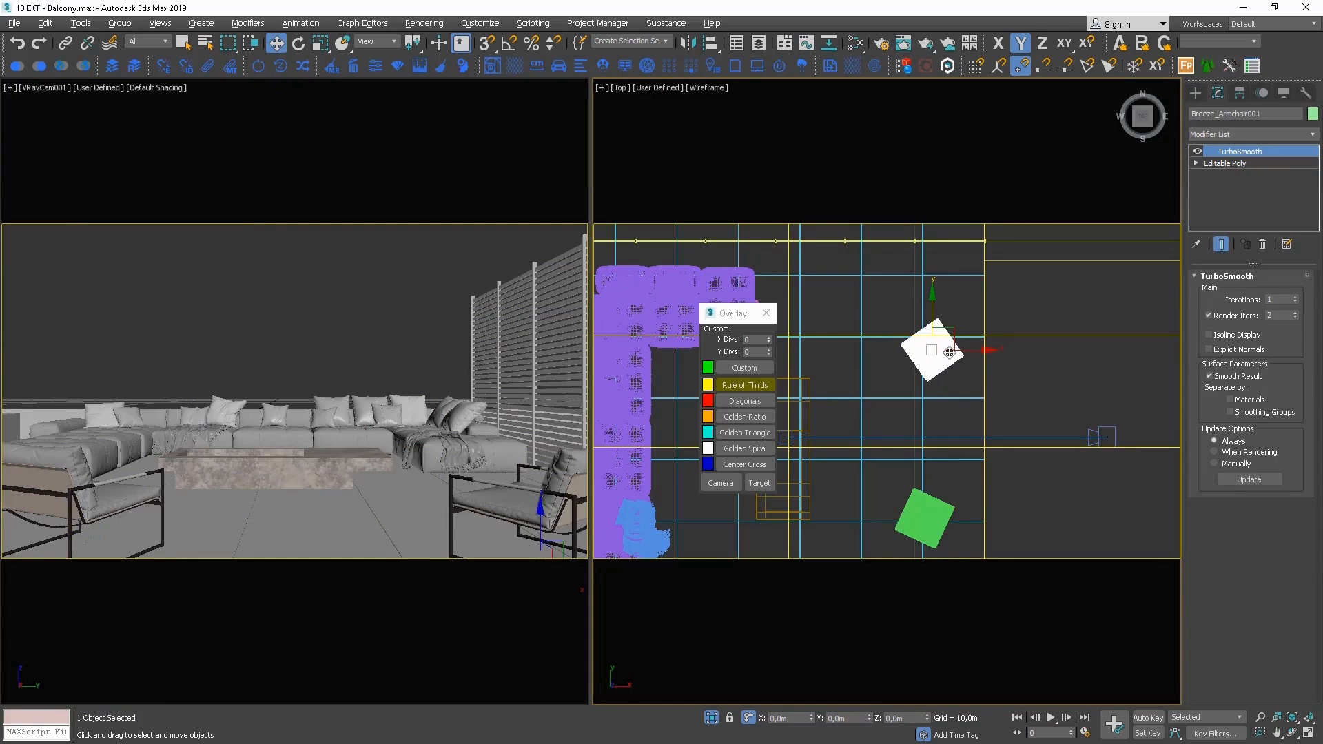
left_click_drag(968, 352, 960, 351)
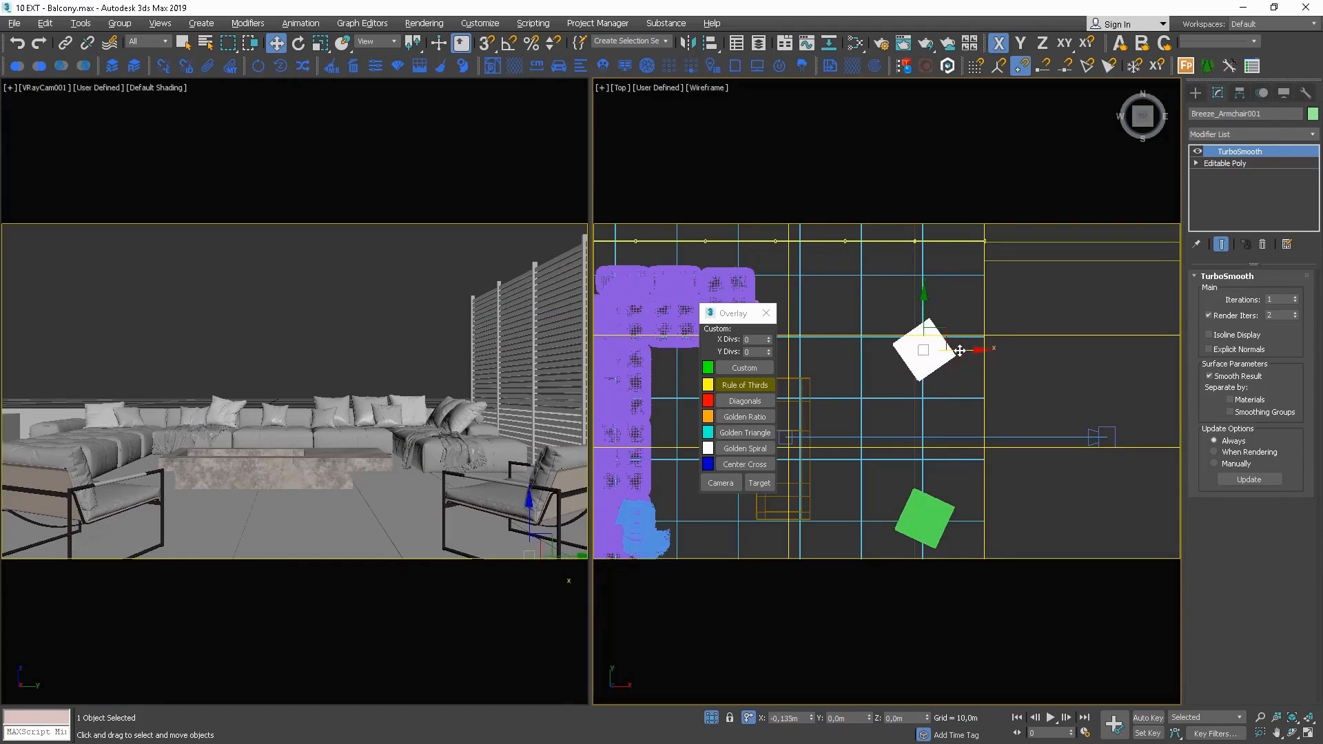
left_click_drag(924, 316, 924, 320)
left_click(364, 308)
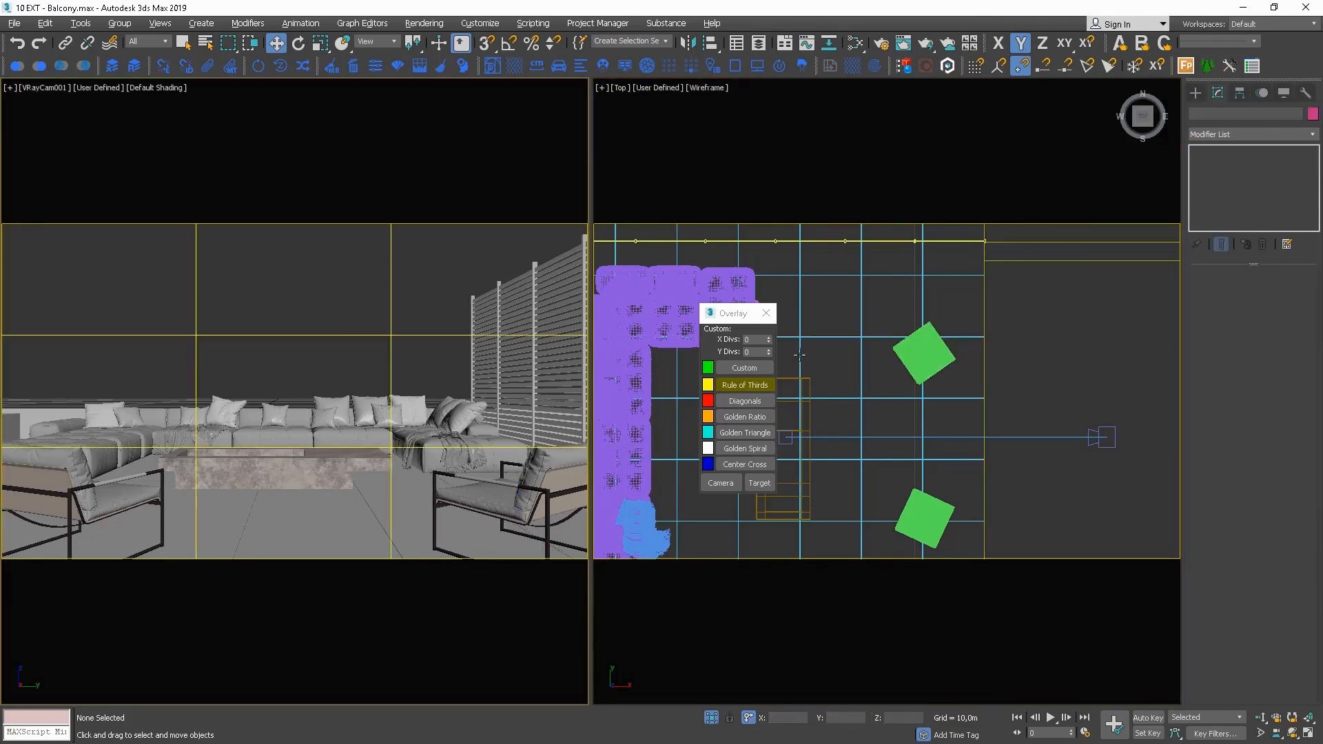
left_click(771, 312)
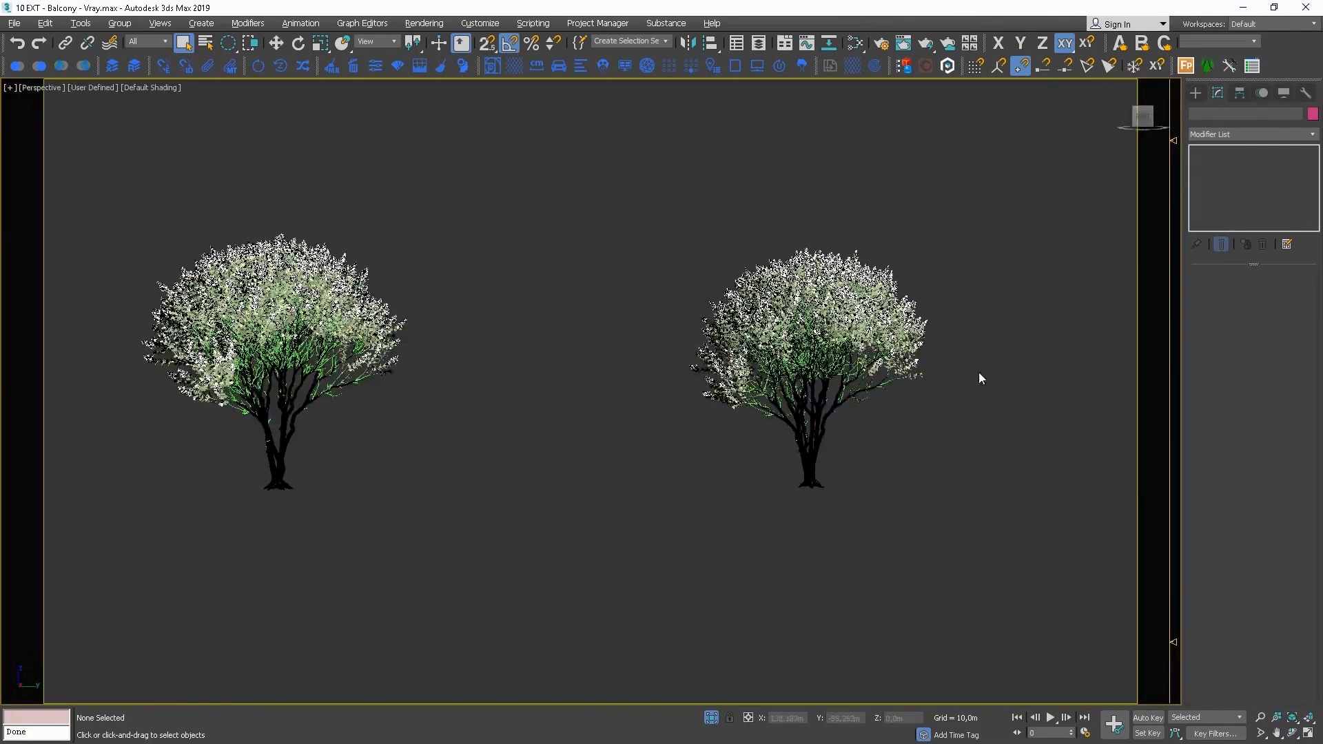
Copy the two blossoming trees from 10 EXT - Balcony - Vray.max and paste them into 10 EXT - Balcony.max
left_click_drag(981, 379, 299, 481)
left_click(19, 67)
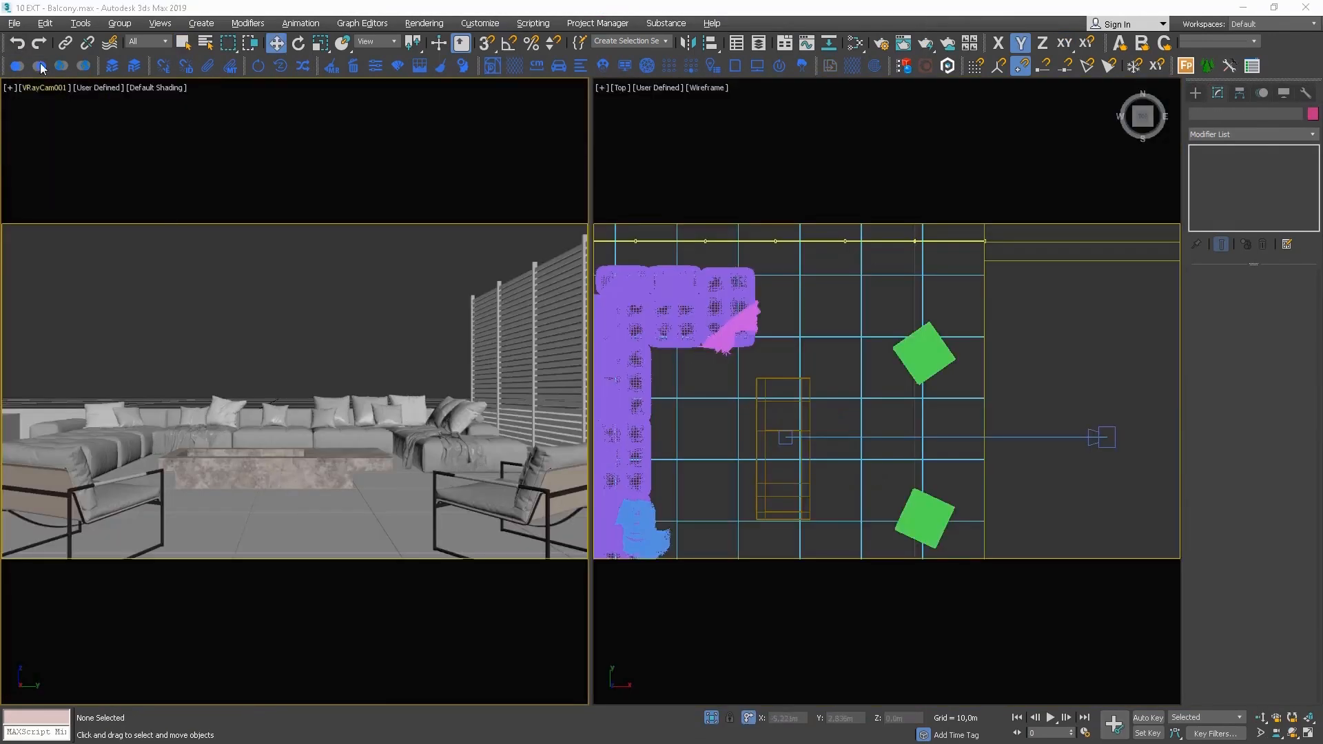
left_click(42, 67)
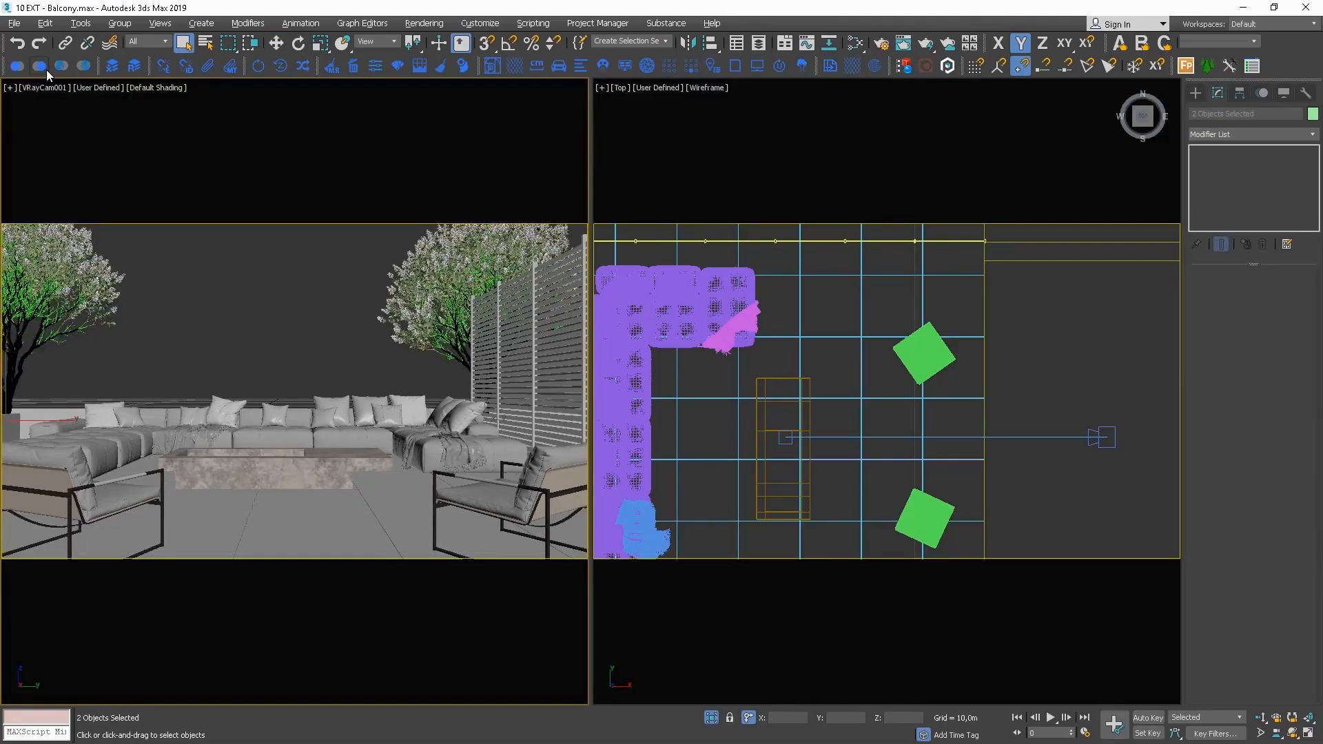
left_click(194, 275)
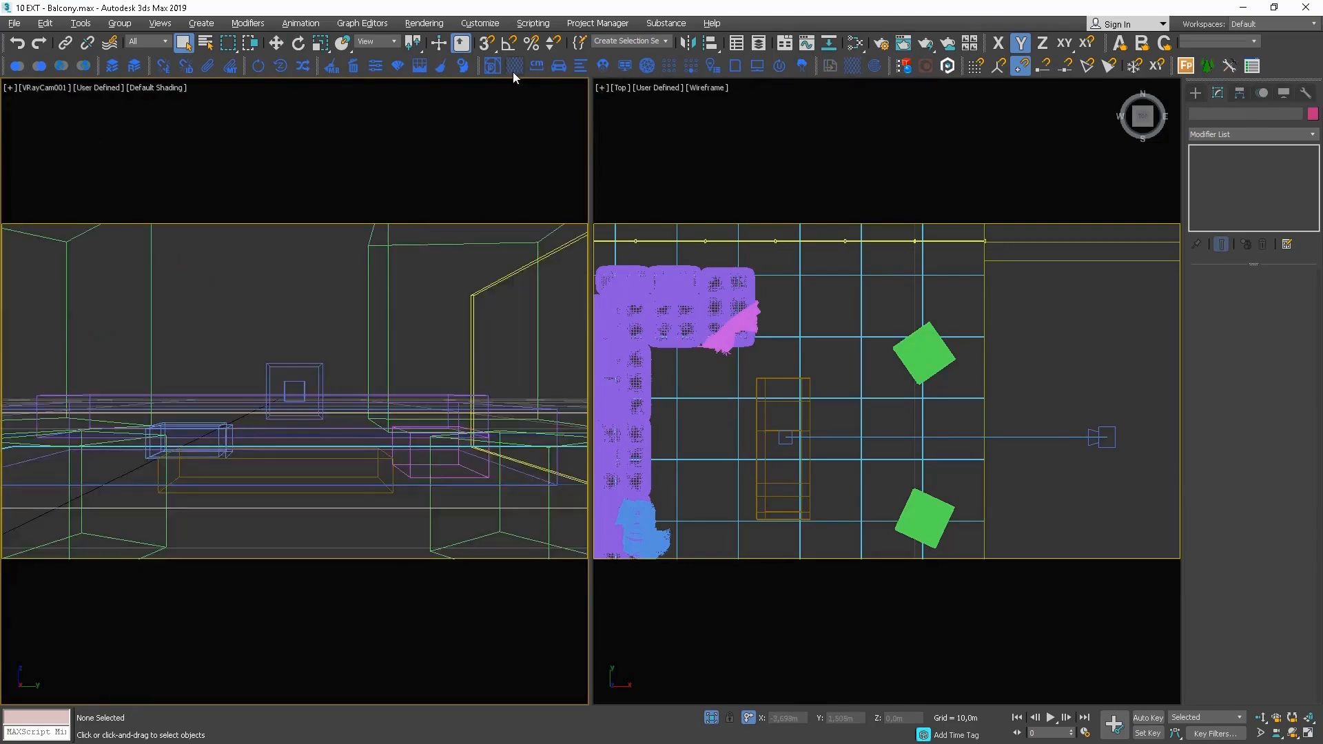
left_click(494, 65)
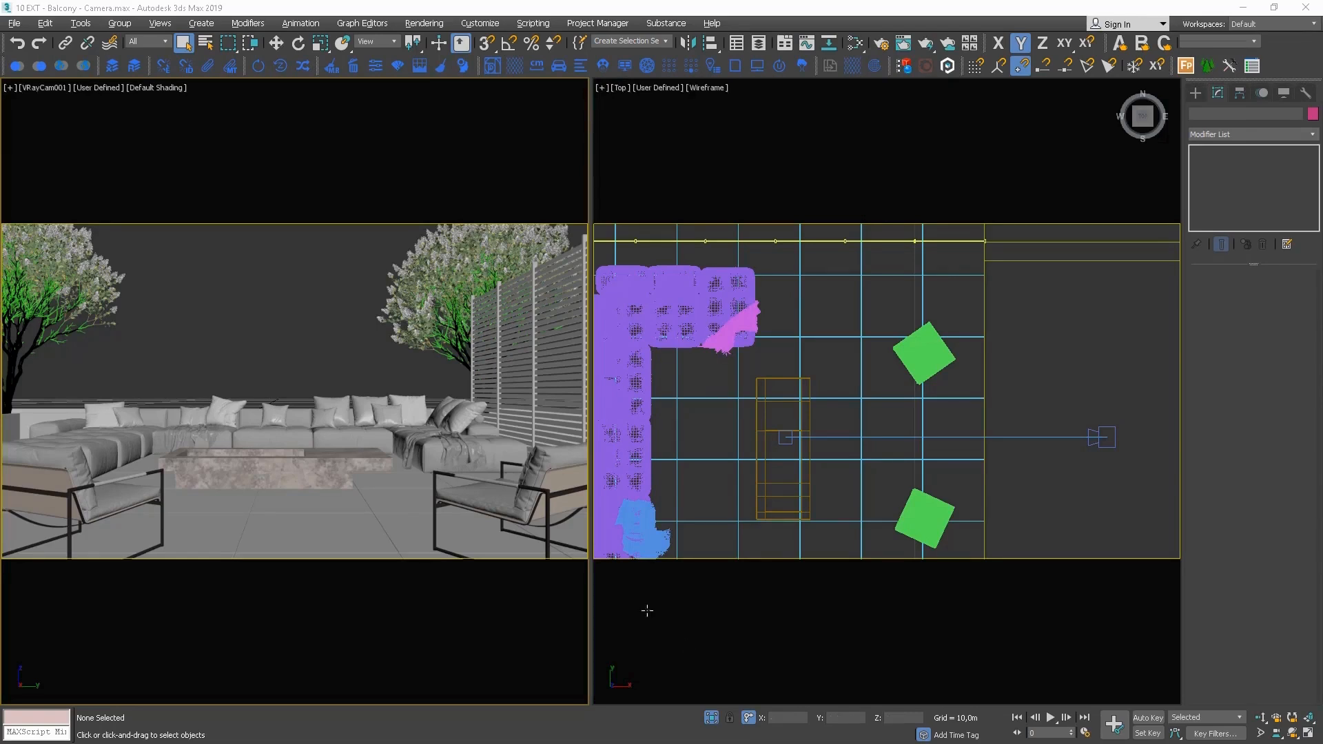
Turn on the material override in V-Ray's global switches and assign a VRayMtl to it
left_click(881, 43)
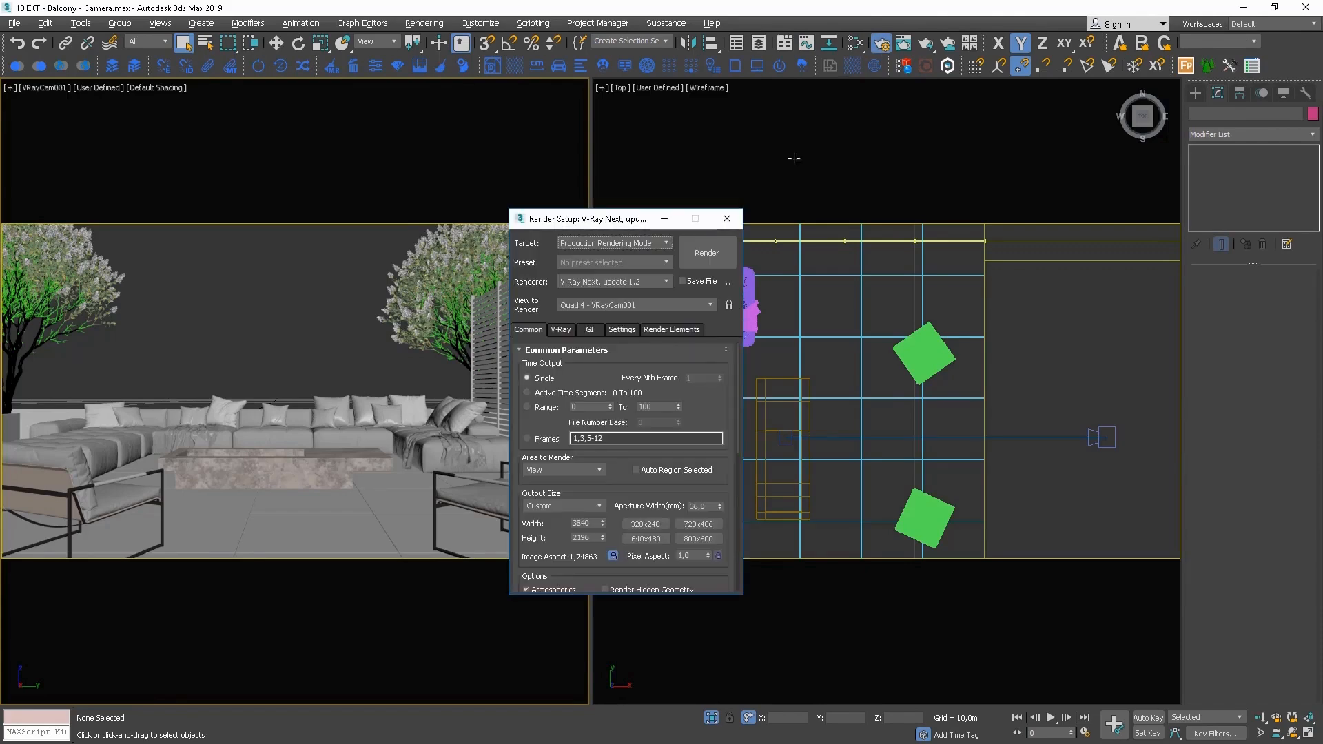
left_click(559, 329)
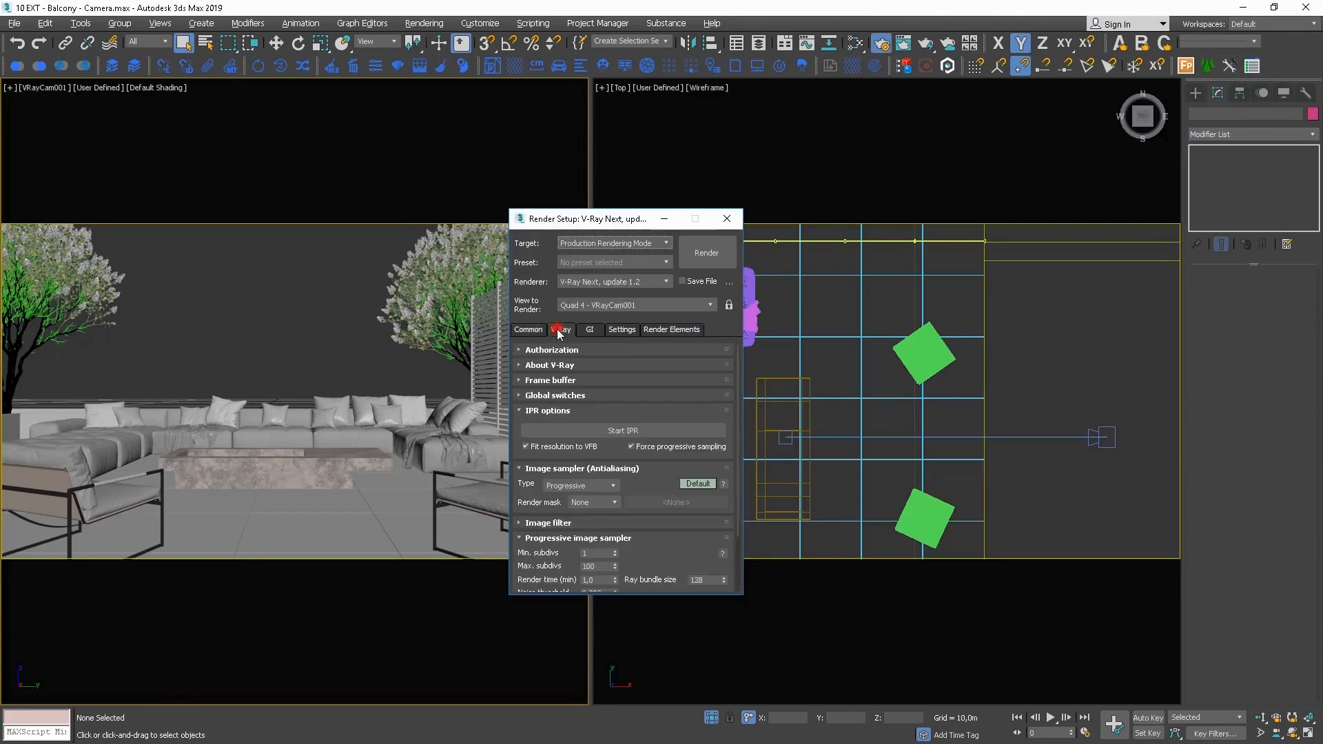
left_click(550, 410)
left_click(555, 395)
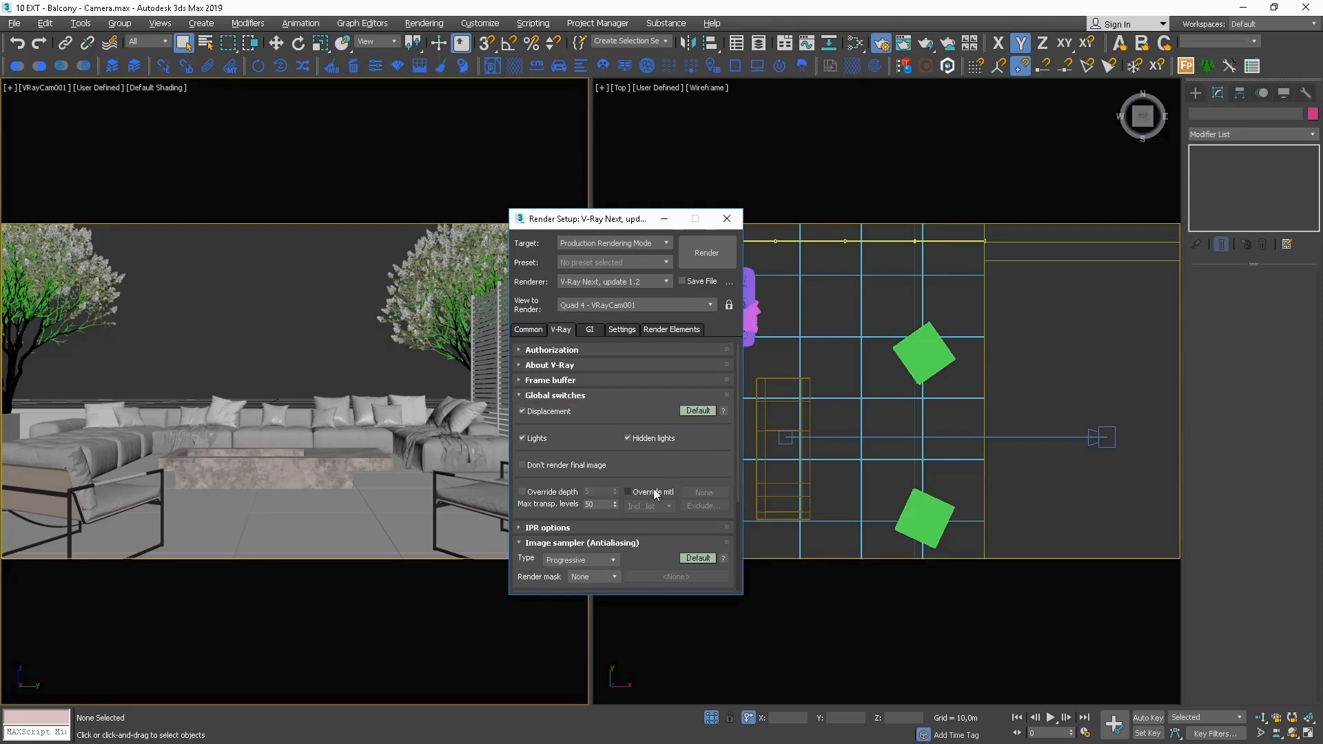
left_click(706, 492)
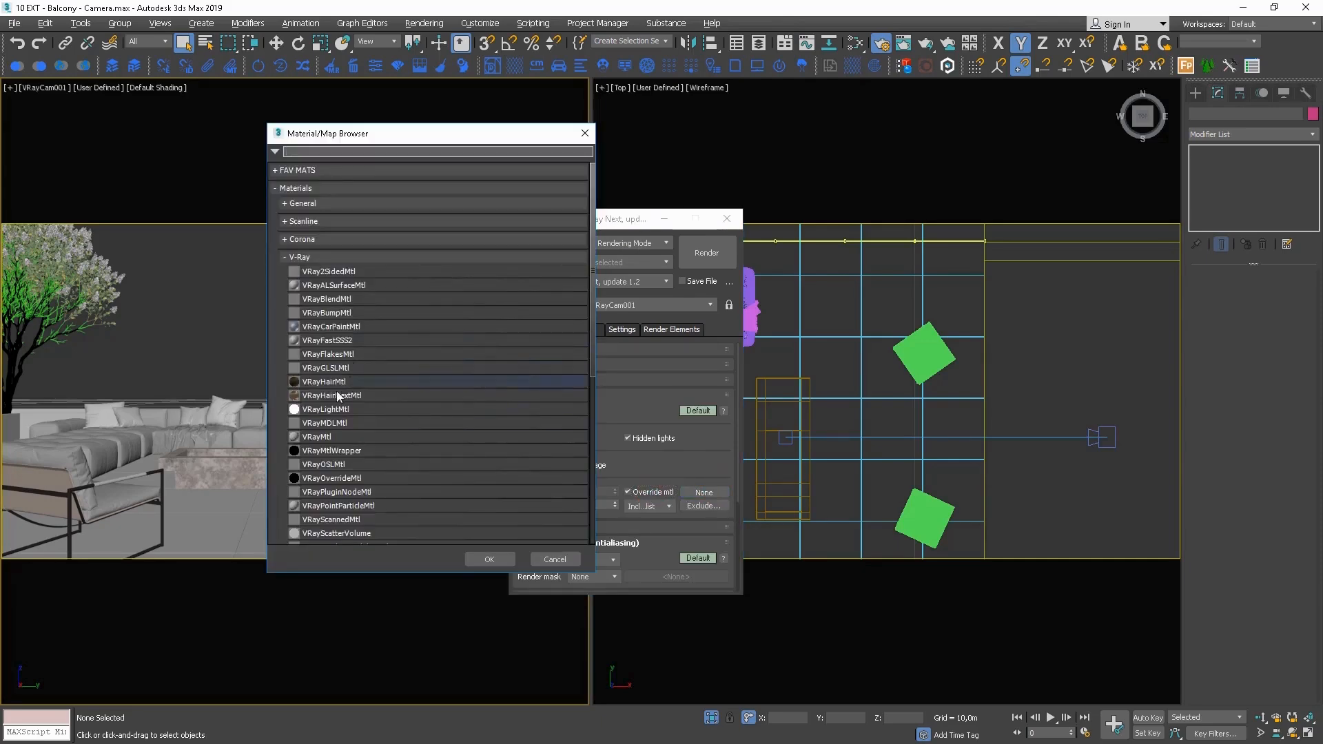
double_click(329, 436)
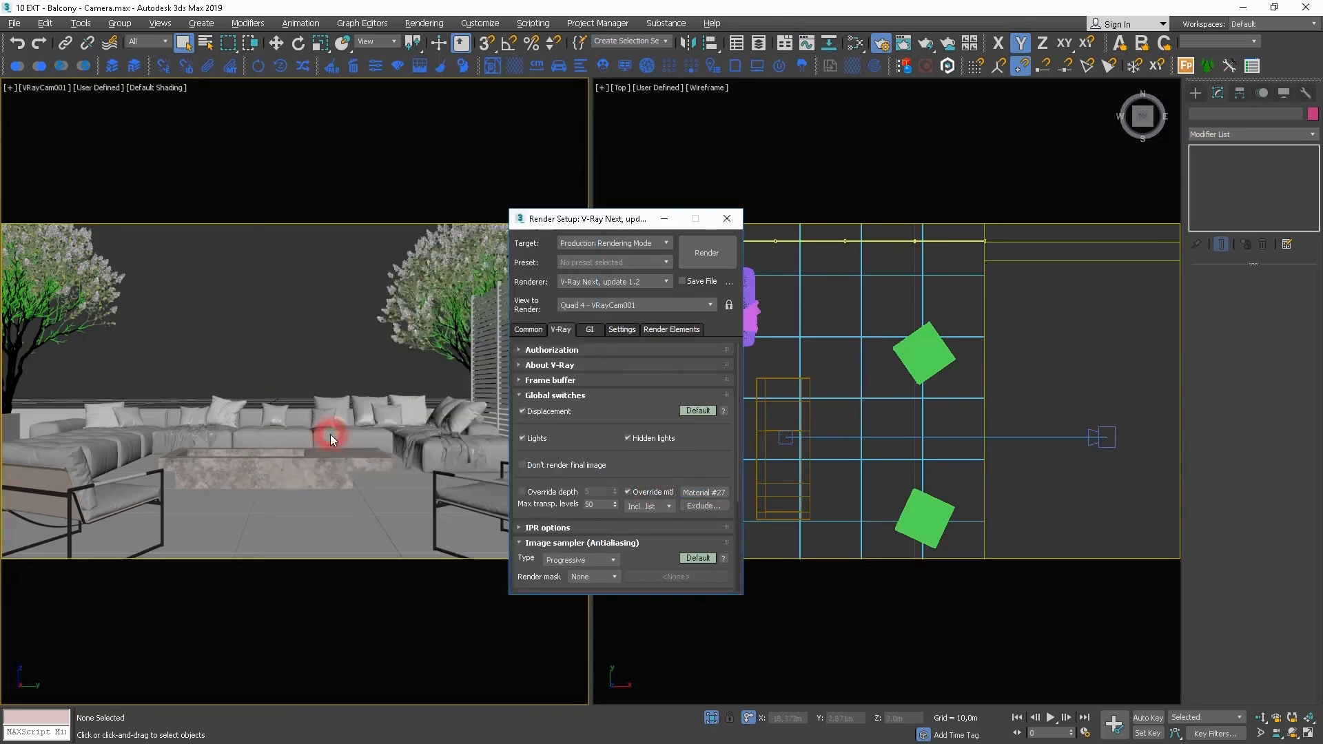
left_click(733, 225)
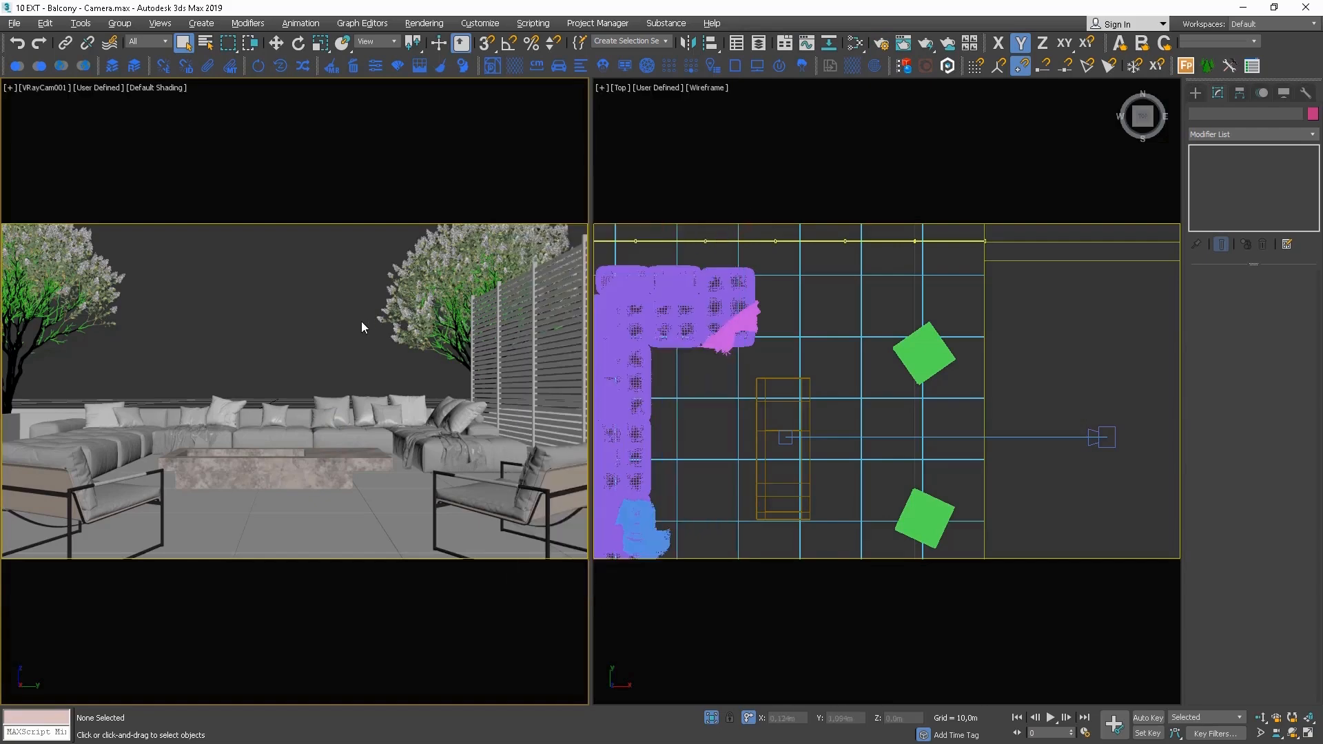
Create a VRayHDRI map in the Slate Material Editor and show its parameters
key("m")
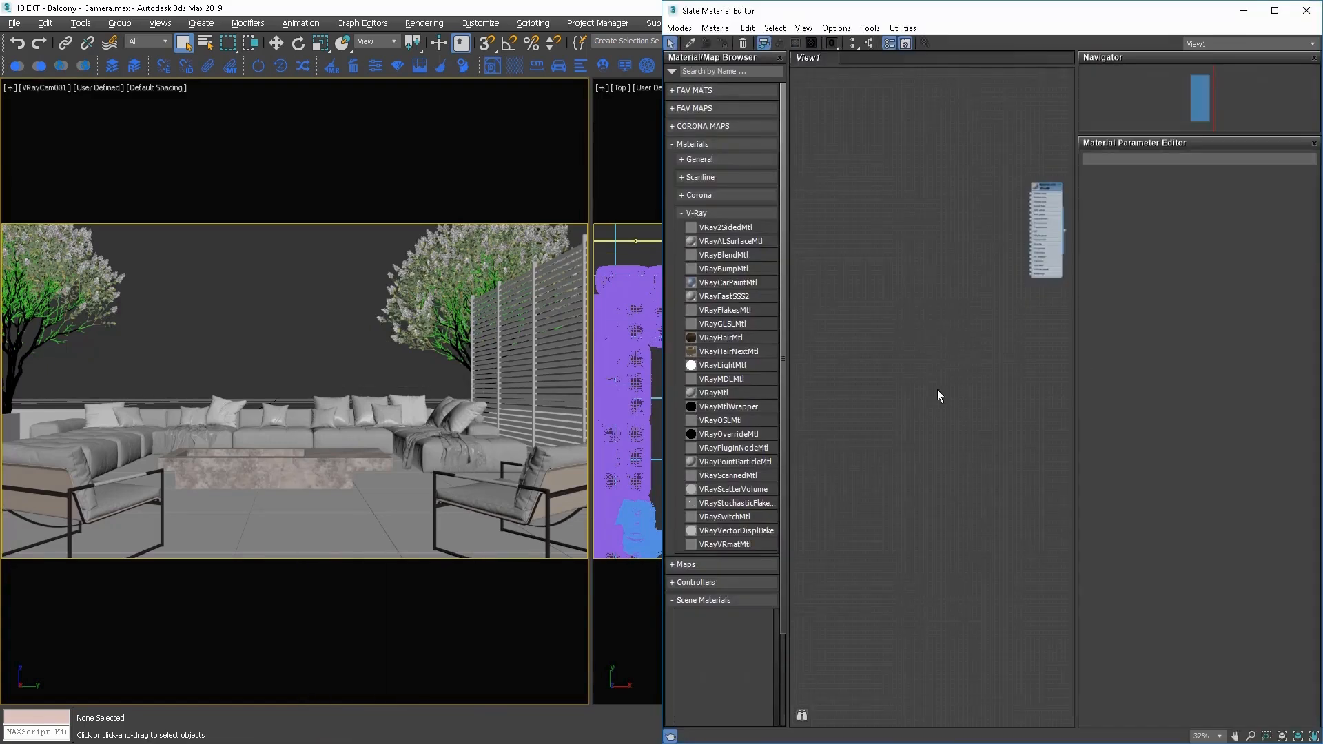
left_click(693, 144)
left_click(686, 162)
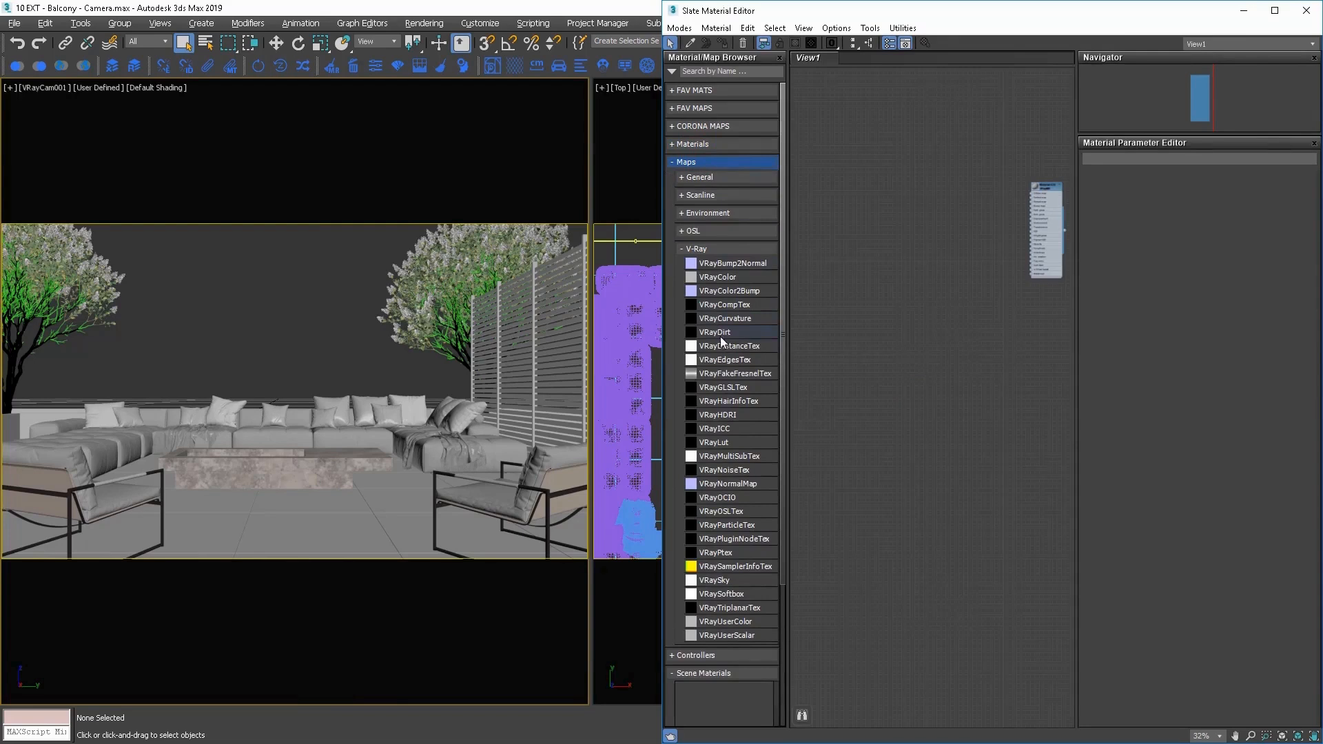
left_click_drag(735, 421, 871, 384)
double_click(870, 384)
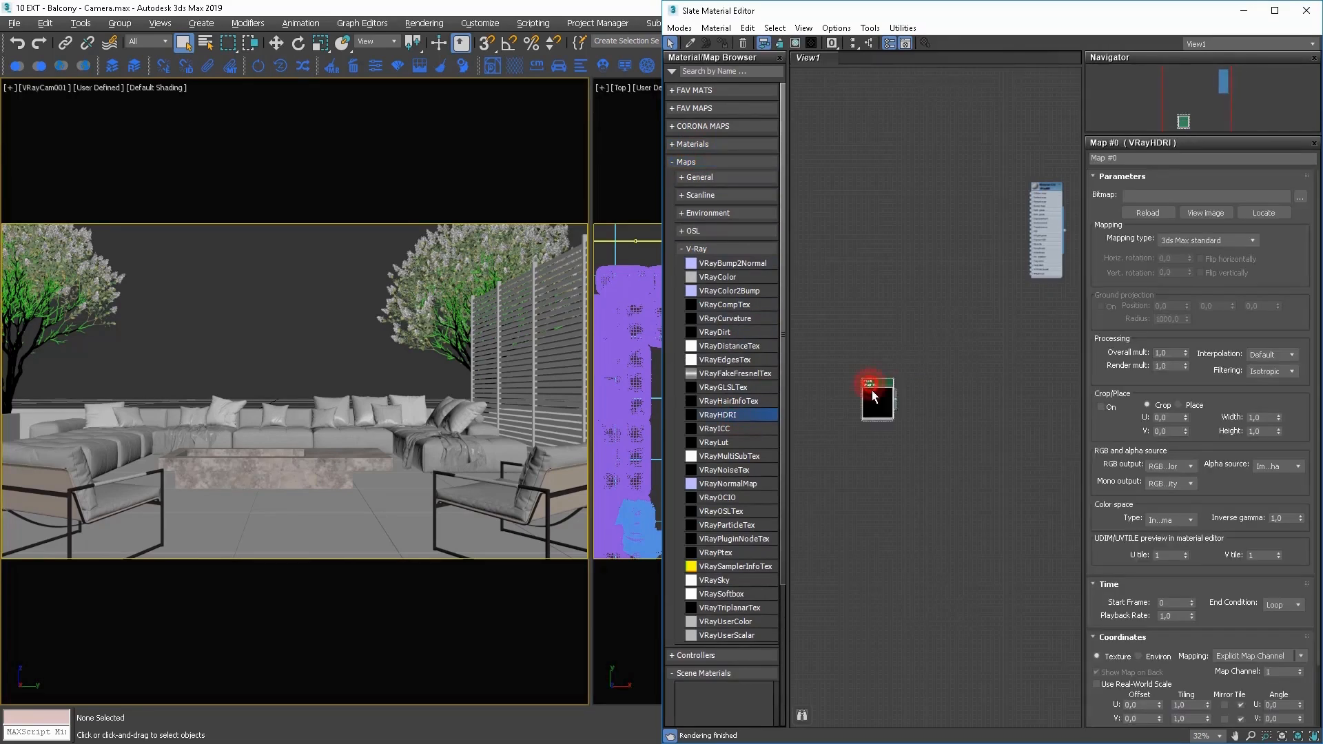
Load the HDRI bitmap into the VRayHDRI map using the copied POLIIGON library path, and enlarge the node's preview
scroll(871, 399, "up", 5)
left_click(1158, 195)
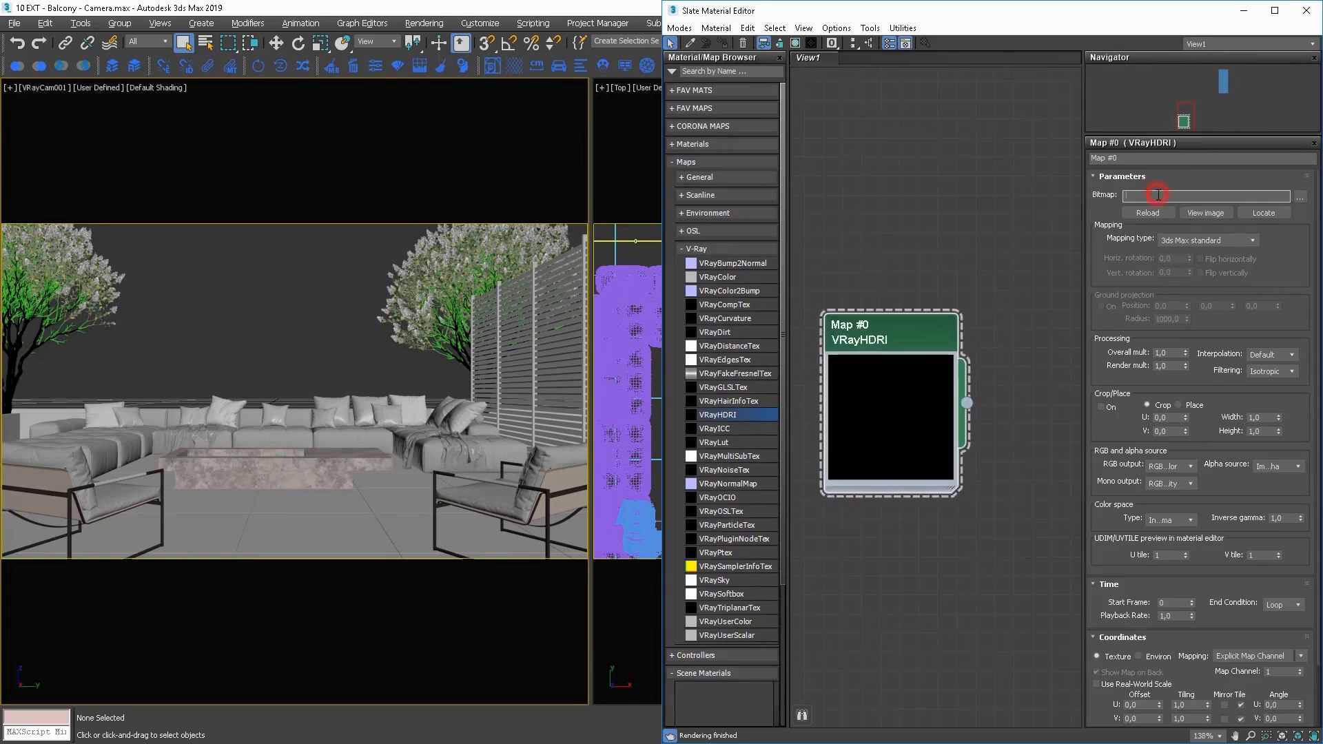
key("ctrl+v")
key("Return")
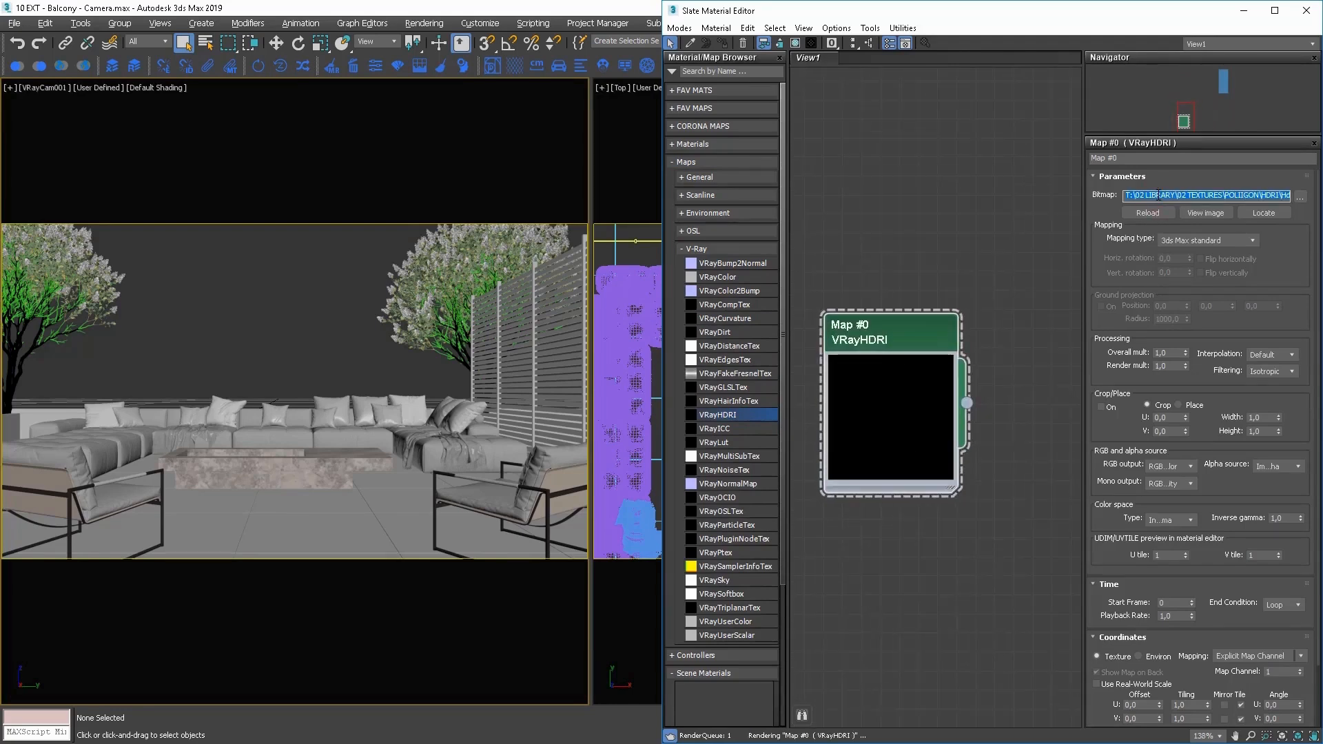
left_click_drag(952, 486, 1092, 641)
left_click_drag(915, 330, 879, 273)
scroll(880, 286, "down", 3)
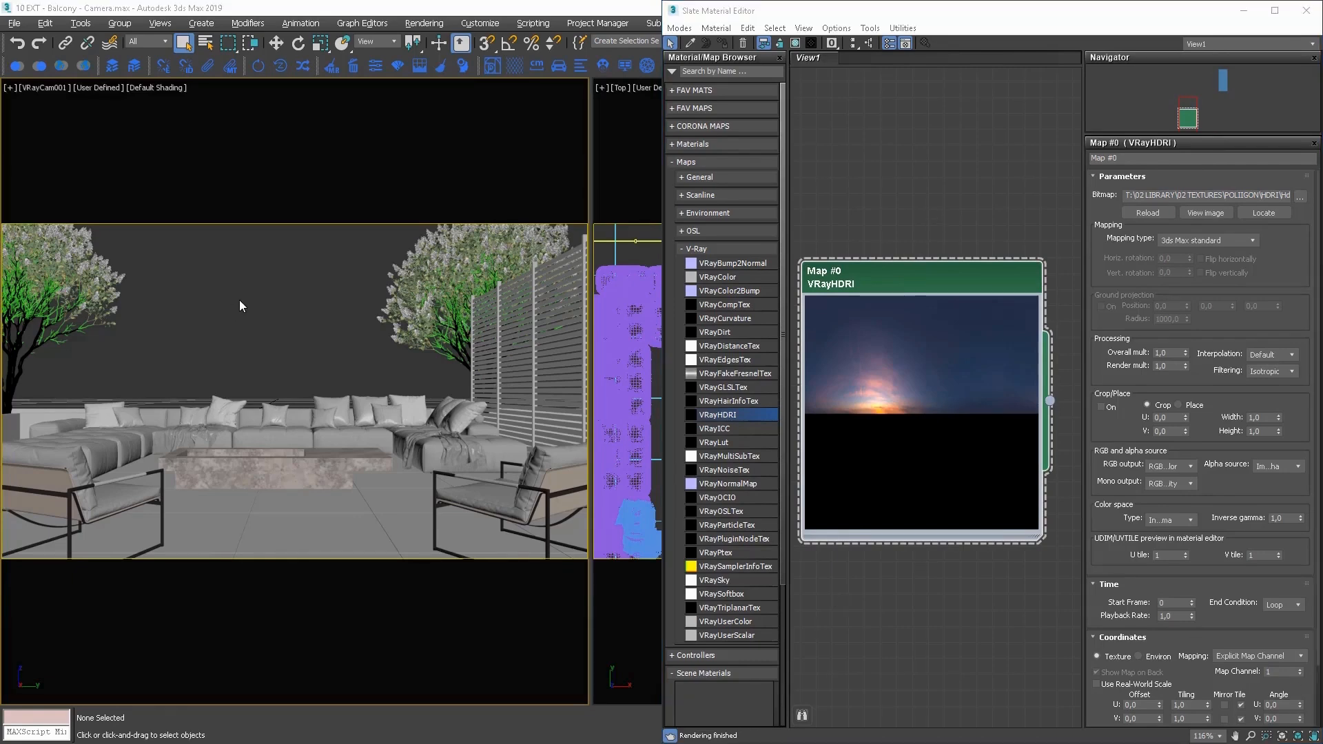
Assign the VRayHDRI map as an instance to the scene's background environment map
key("8")
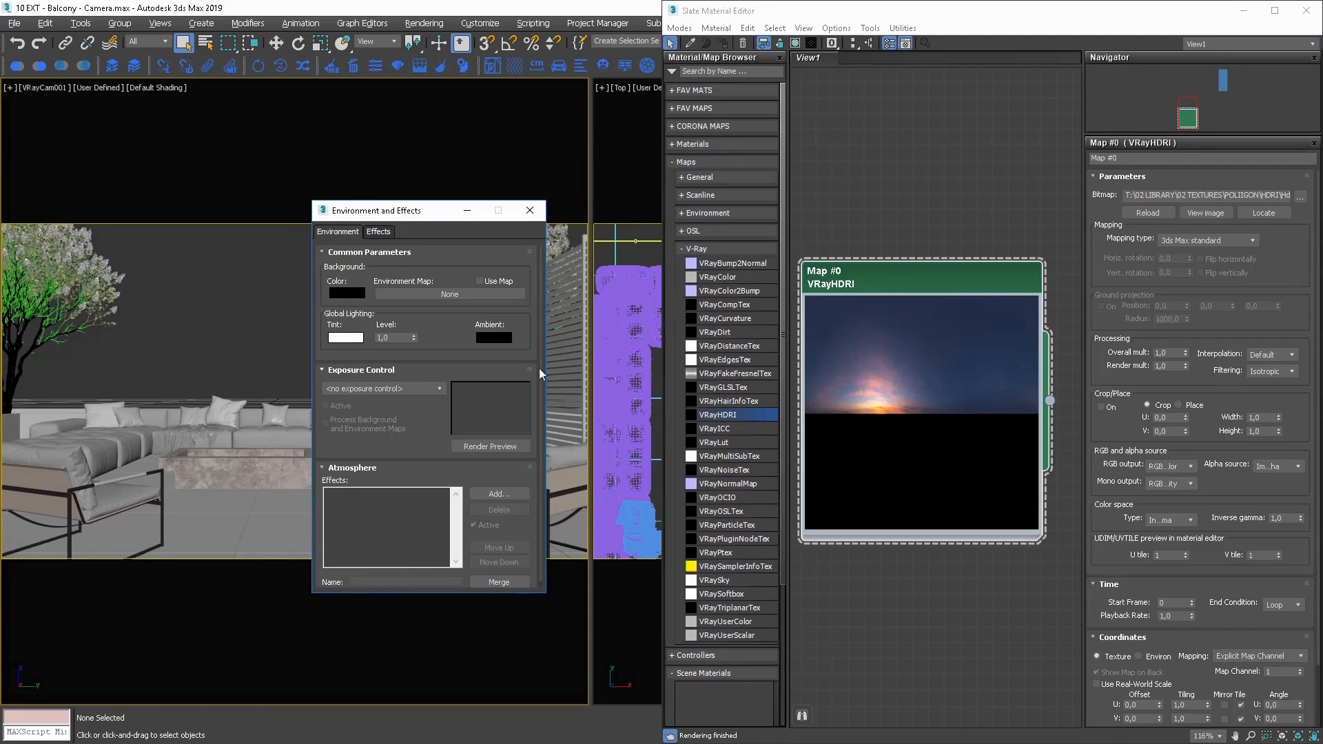
left_click_drag(1049, 400, 450, 294)
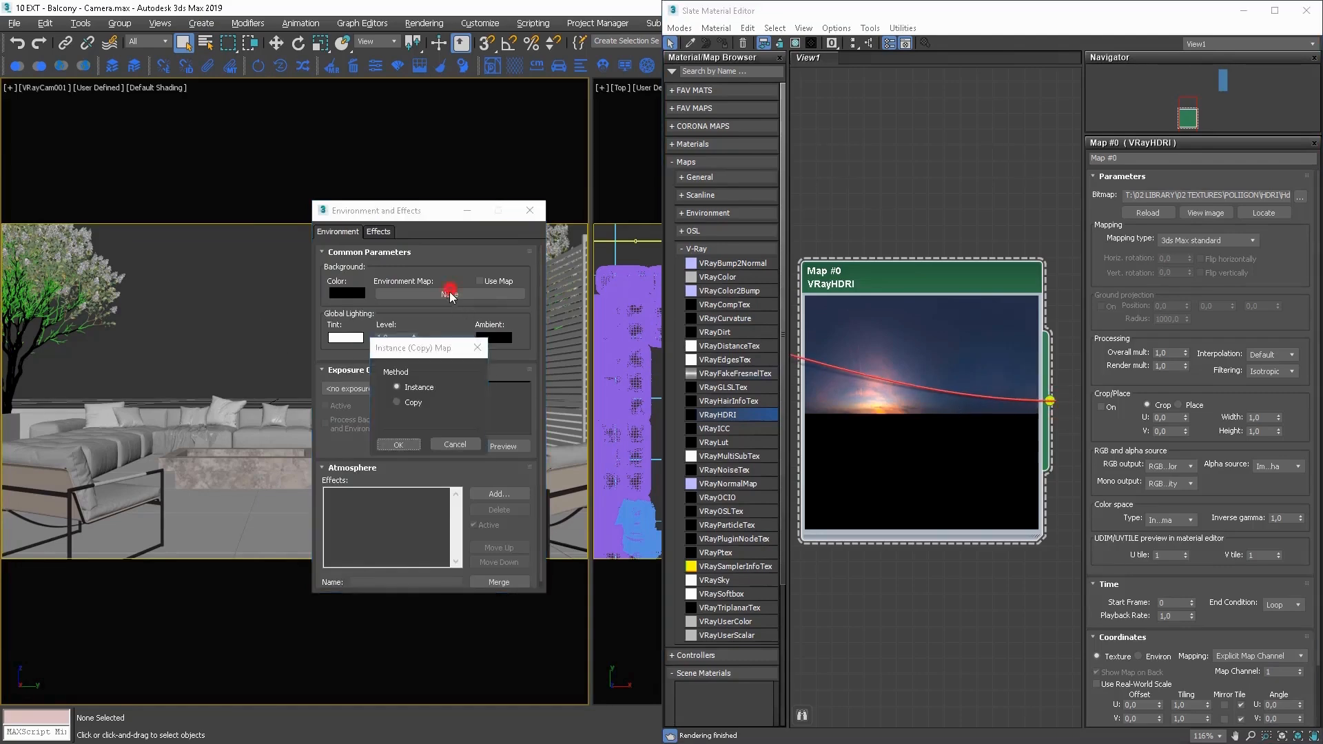
key("Return")
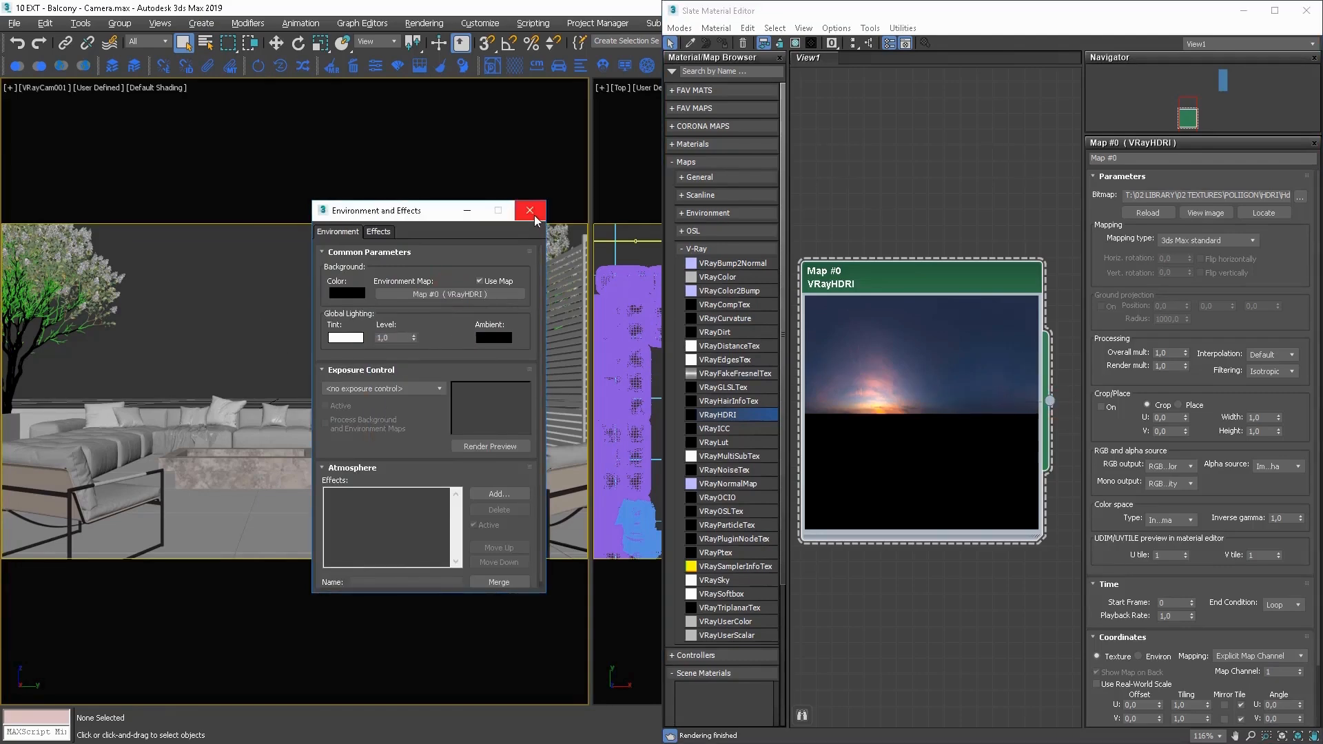
left_click(529, 210)
Show the V-Ray frame buffer and start interactive rendering of the camera view
right_click(349, 296)
left_click(384, 447)
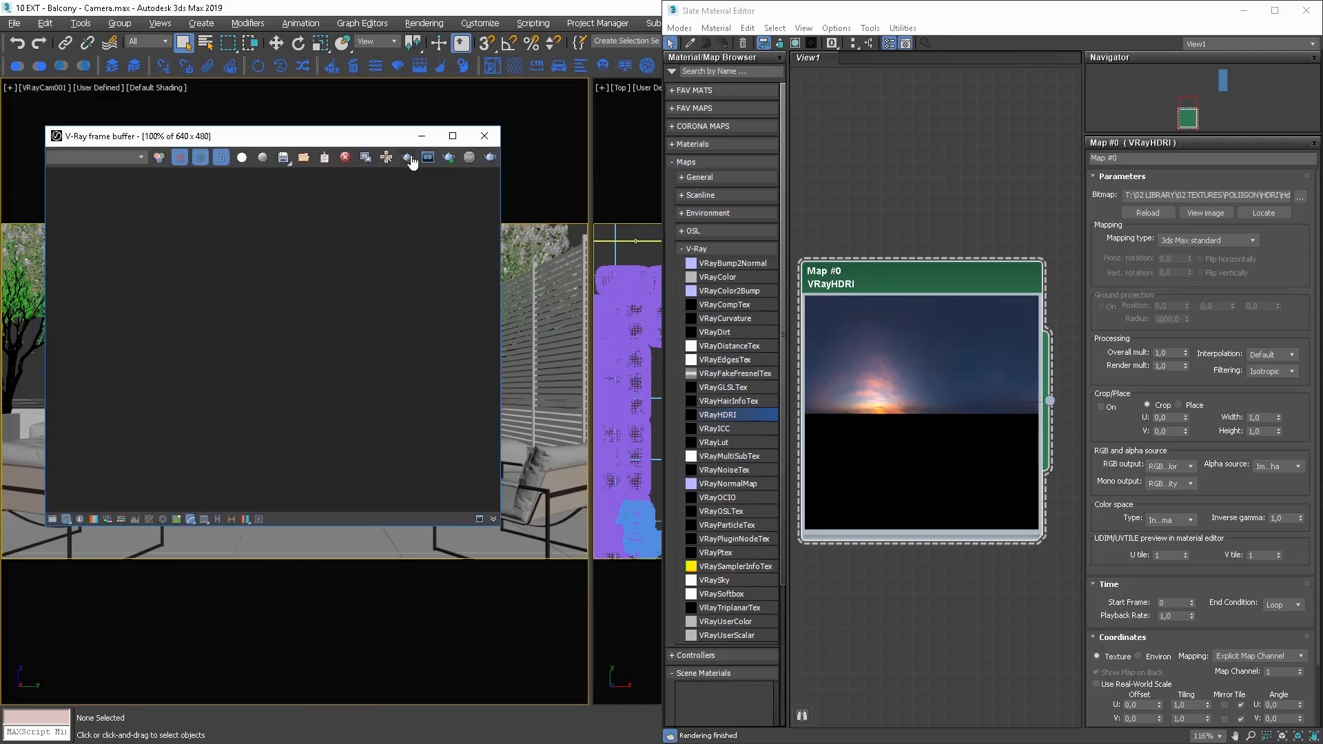
left_click(445, 158)
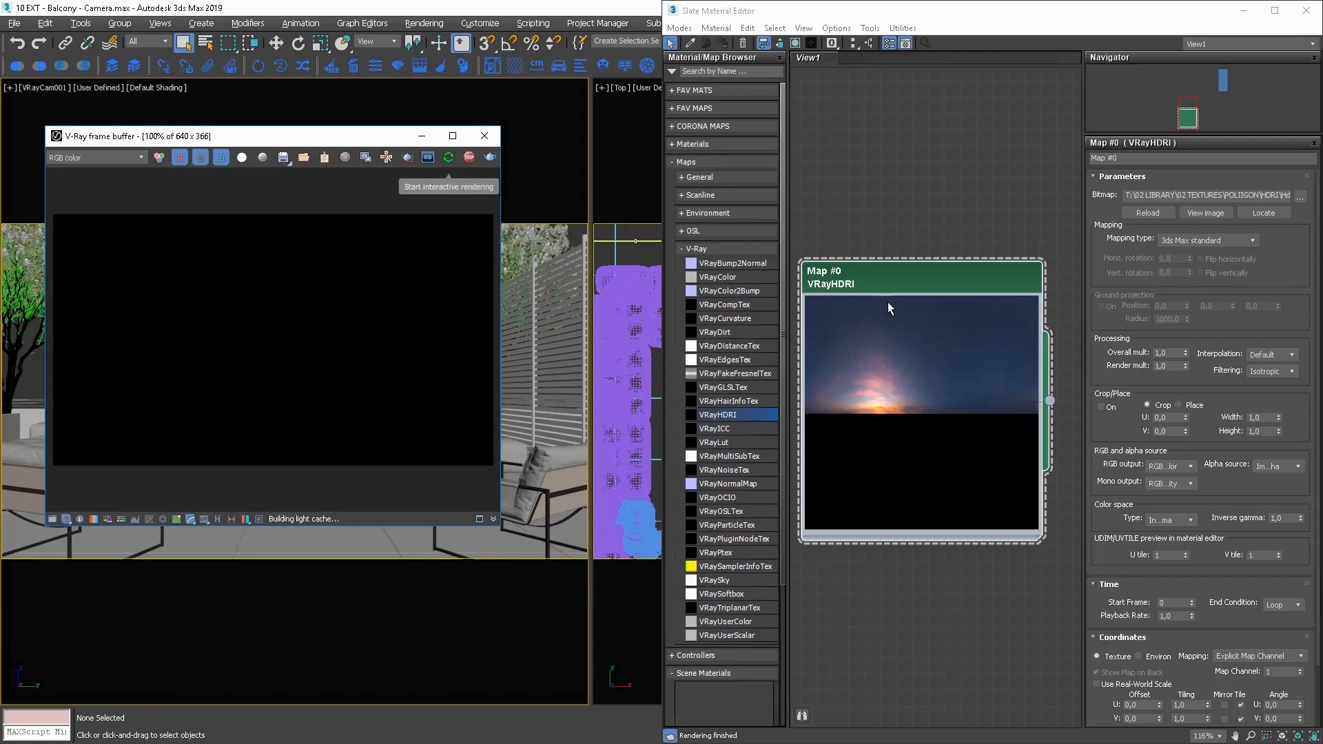
Set the VRayHDRI map's render multiplier to 40
left_click(902, 268)
left_click_drag(1170, 366, 1102, 368)
type("40")
key("Return")
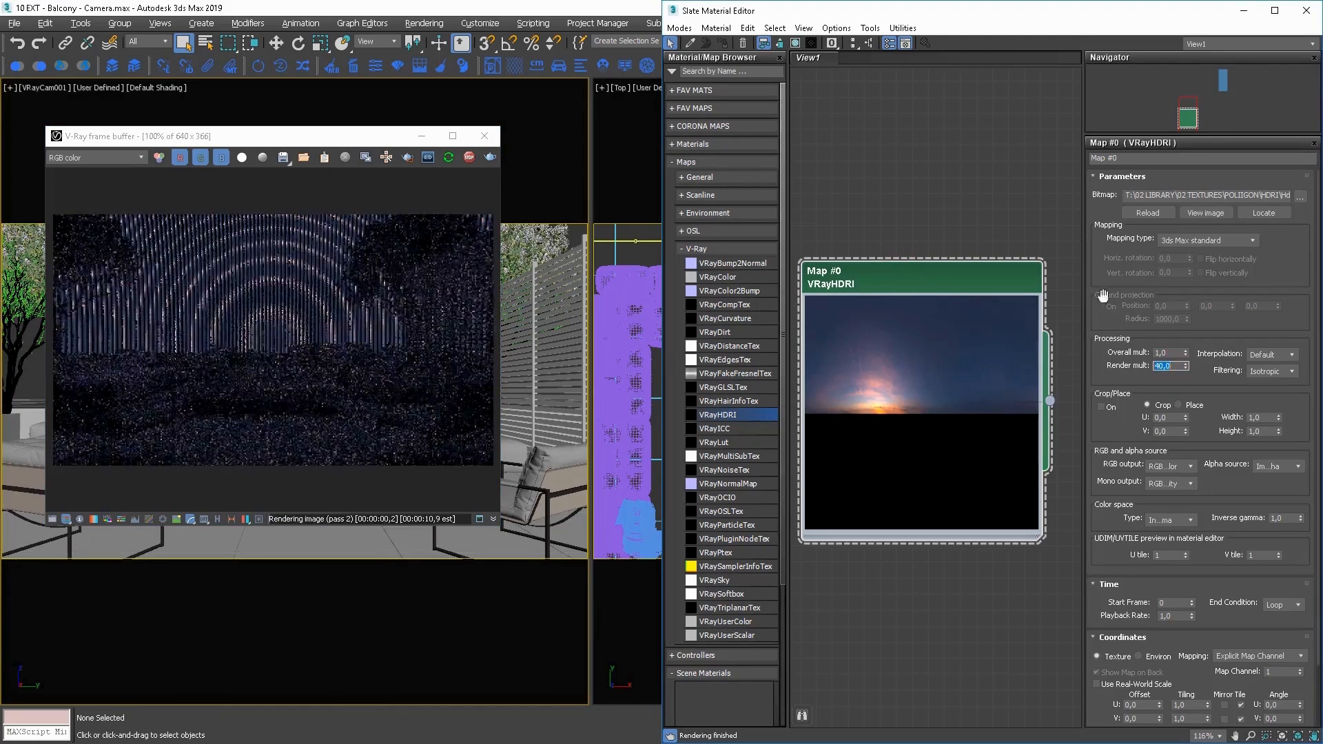
Change the VRayHDRI mapping type to Spherical and set its horizontal rotation to 90
left_click(1195, 241)
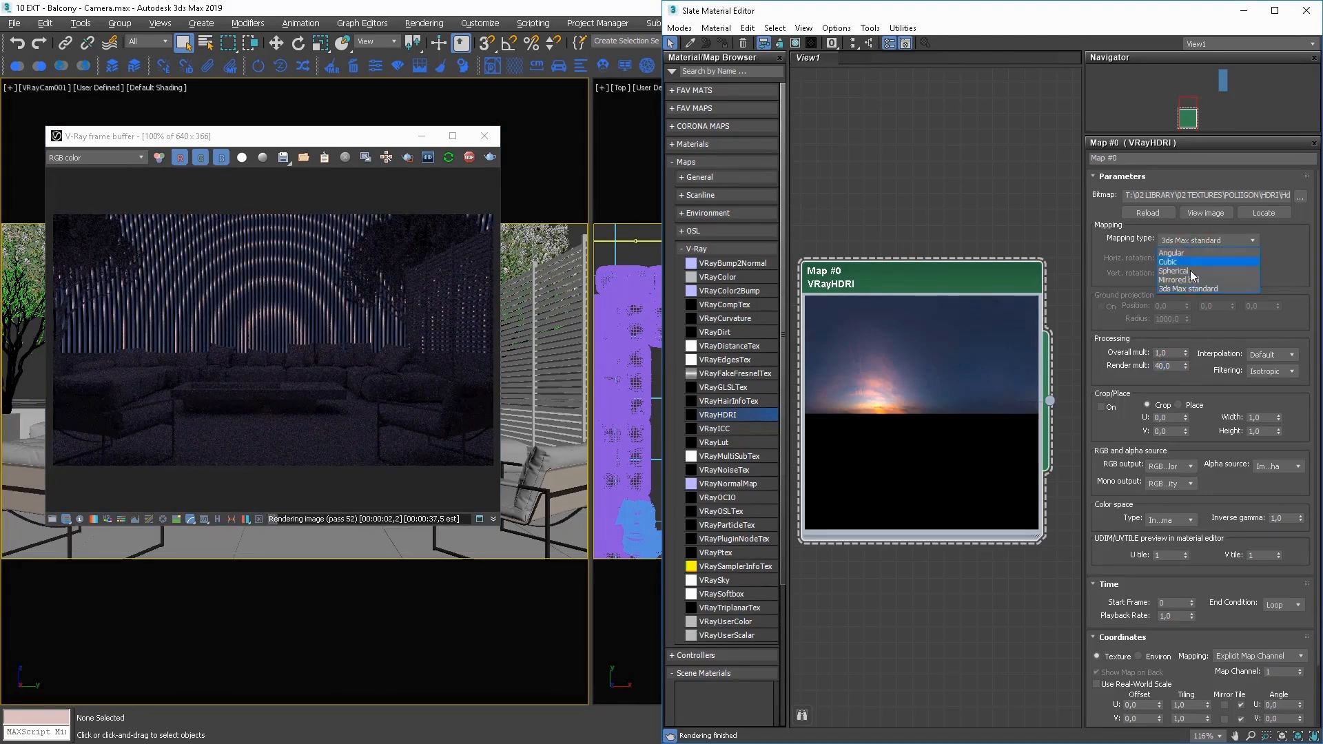
left_click(1193, 273)
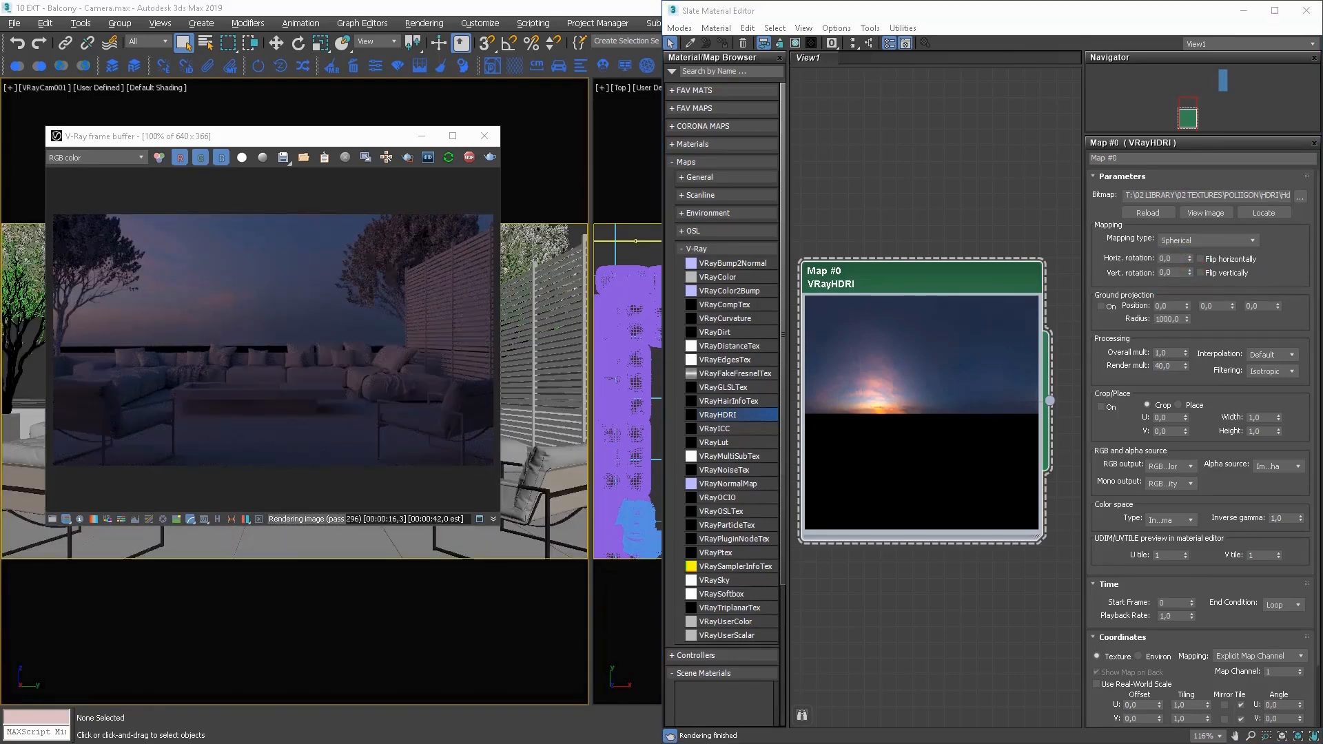
left_click_drag(1189, 257, 1189, 195)
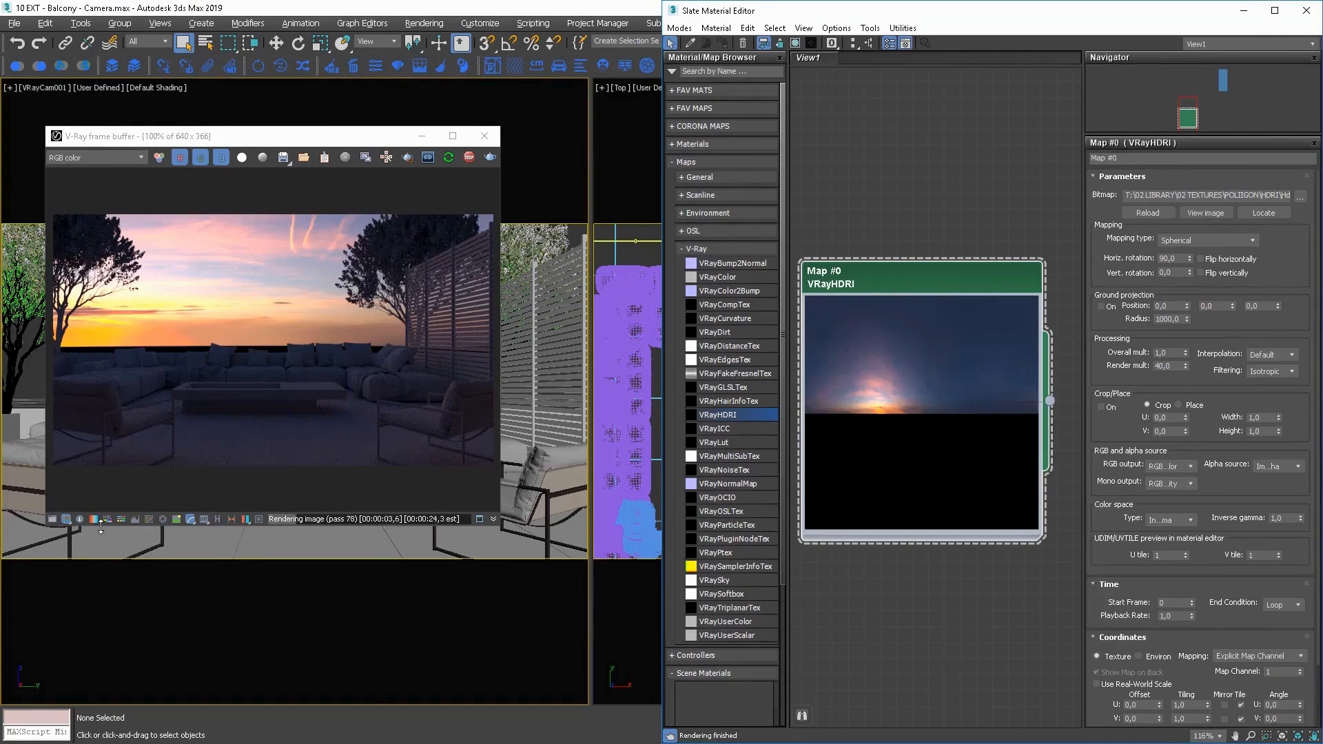
Enable the frame buffer's exposure correction with highlight burn at 0 and exposure at 3
left_click(53, 522)
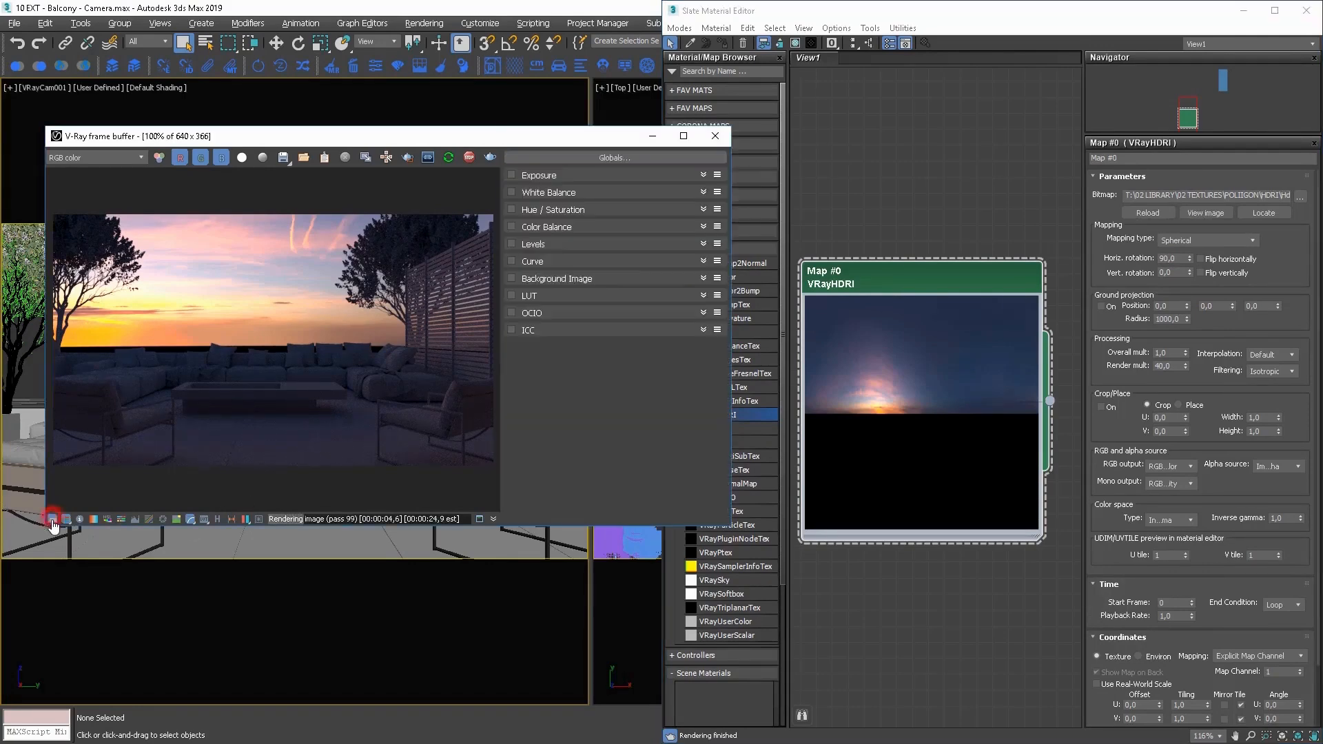
left_click(521, 176)
mouse_move(601, 205)
left_mouse_down()
mouse_move(688, 227)
mouse_move(508, 229)
left_mouse_up()
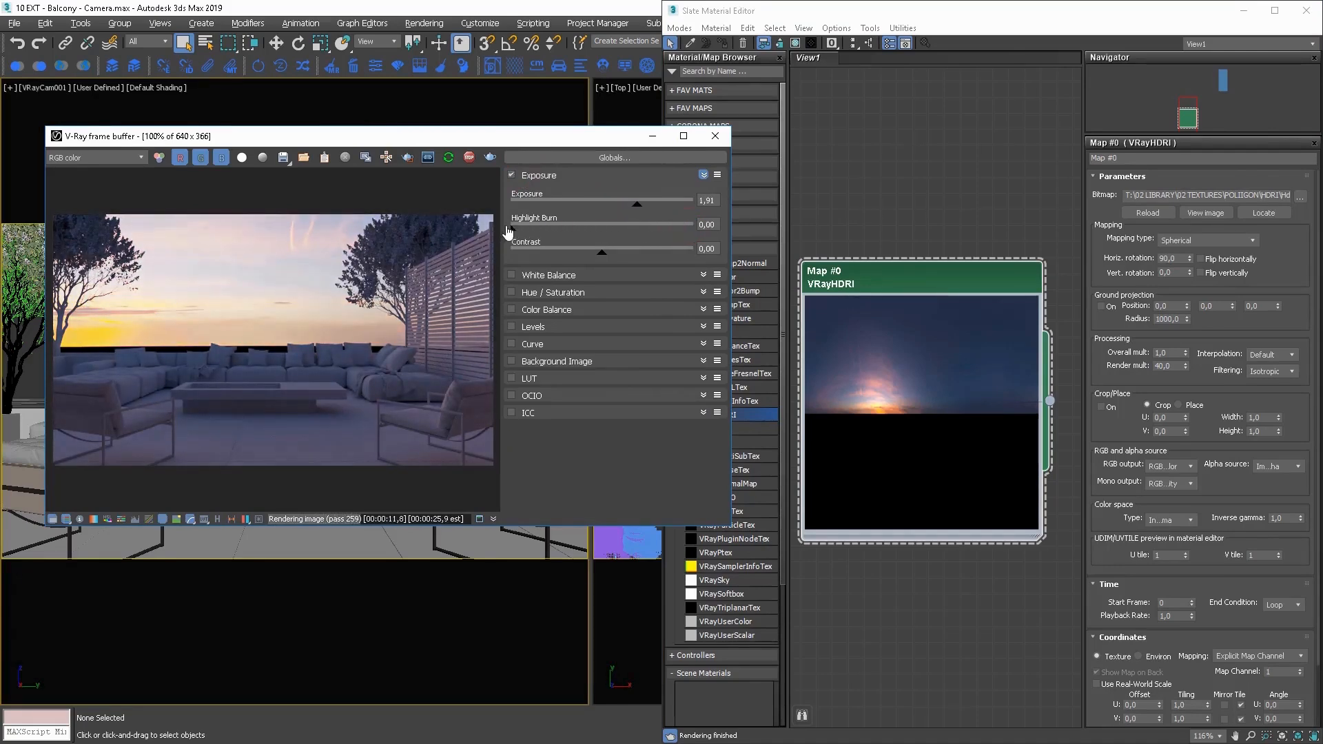
left_click_drag(638, 206, 657, 206)
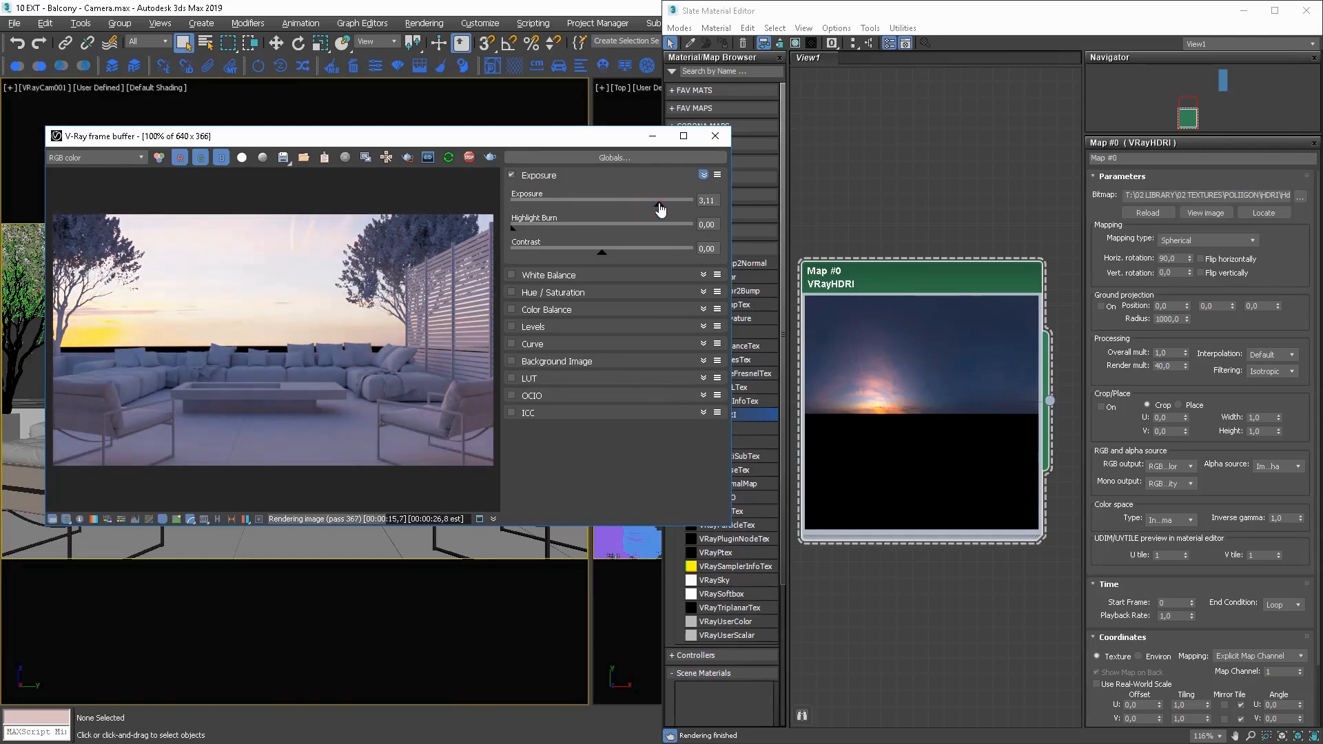
left_click_drag(717, 201, 661, 209)
type("3")
key("Return")
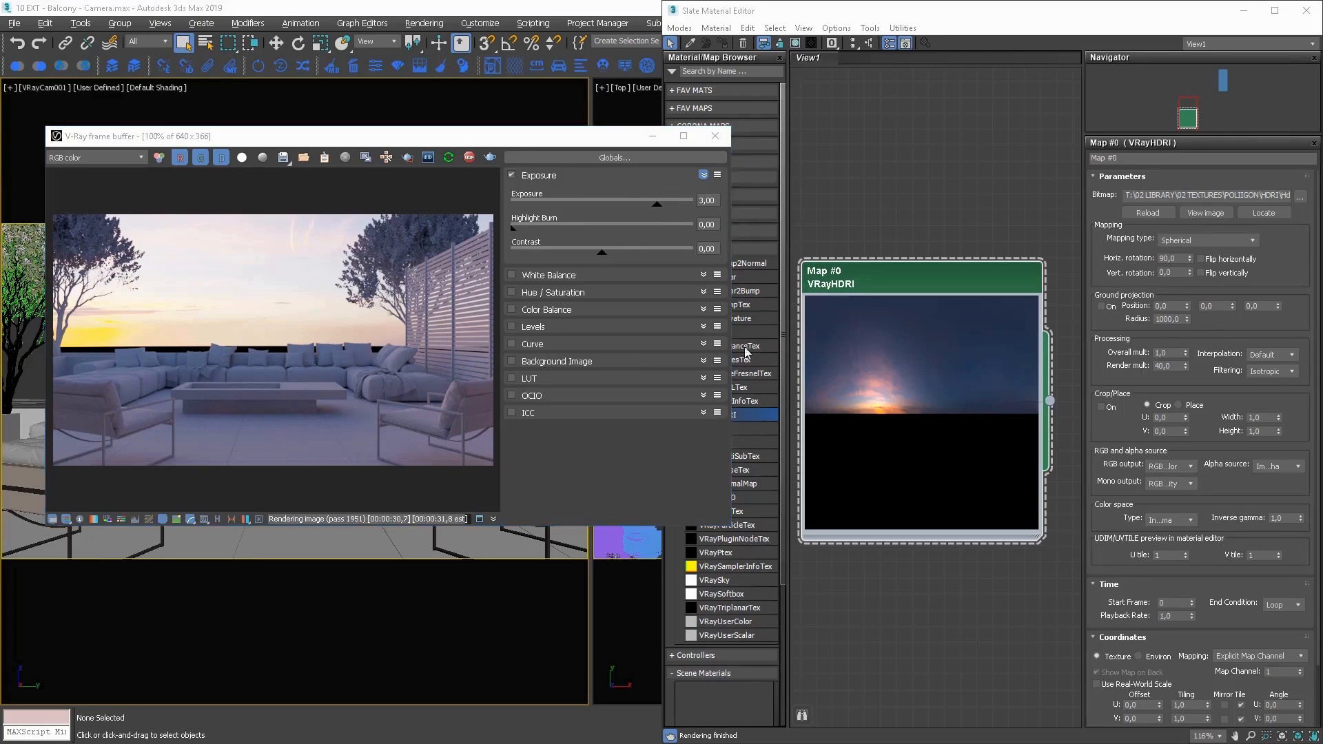
Minimize the Slate Material Editor and show the V-Ray Environment settings in Render Setup, collapsing the other sections
left_click(879, 175)
left_click(1243, 10)
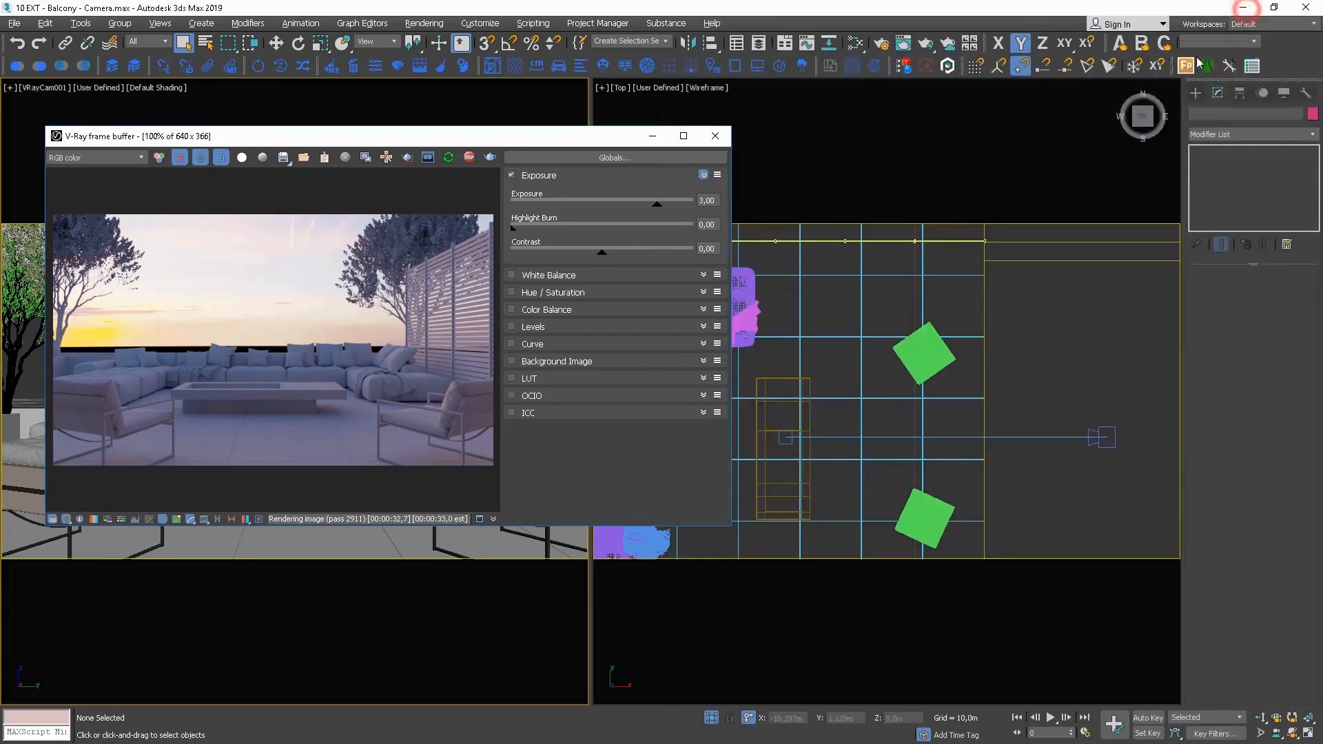
left_click(882, 45)
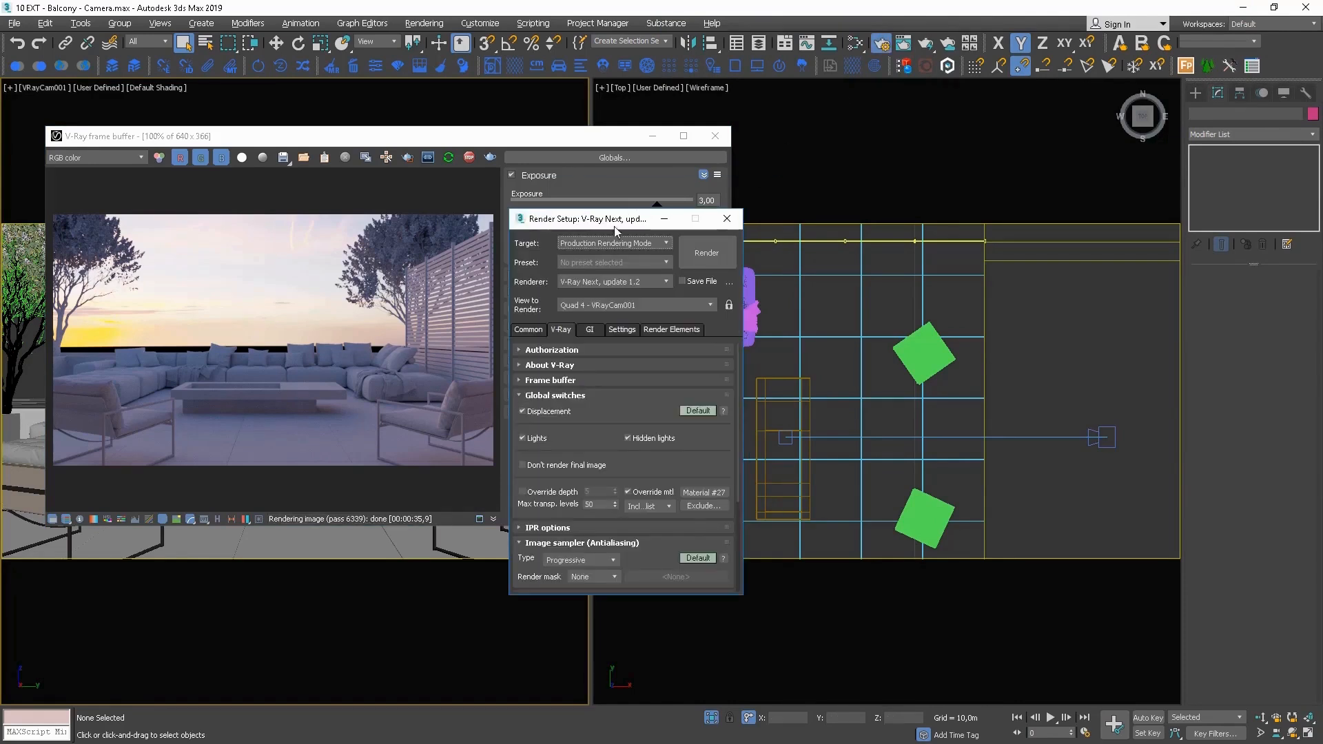
left_click(522, 396)
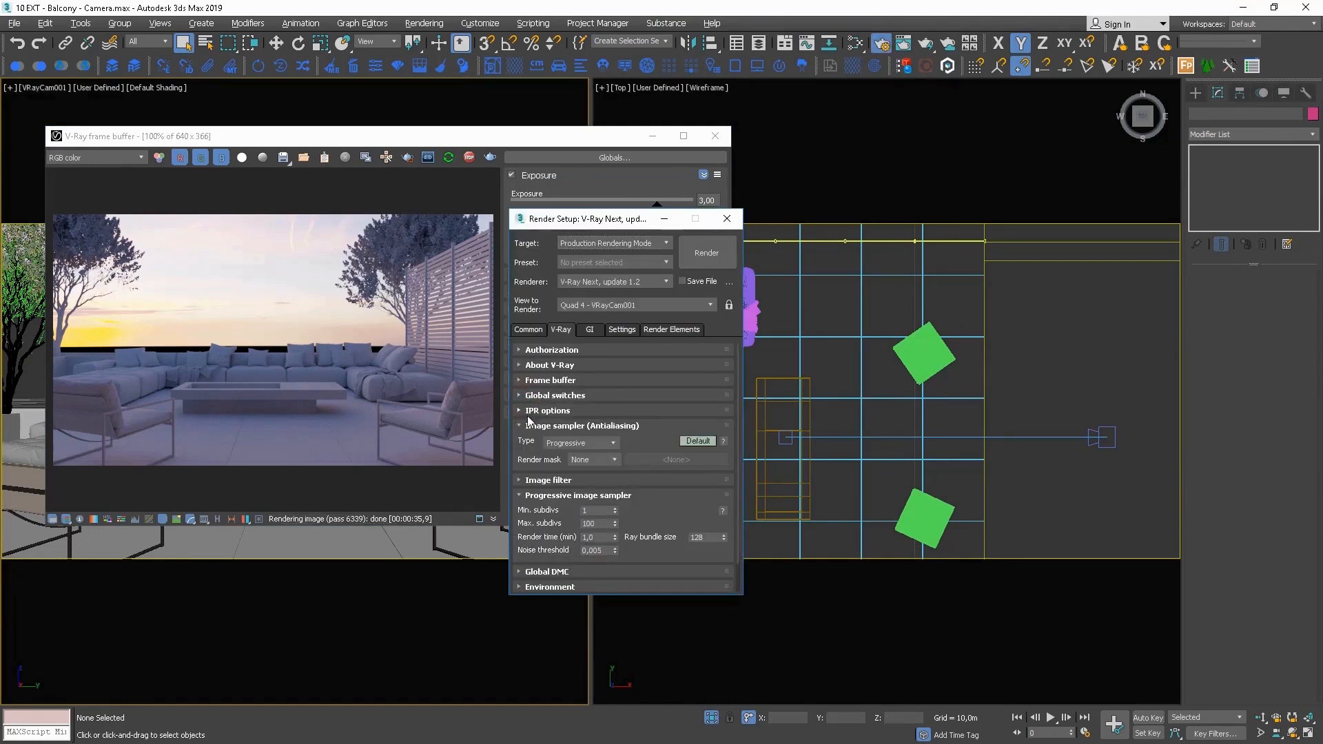
left_click(530, 426)
left_click(525, 442)
left_click(526, 445)
left_click(525, 456)
left_click(538, 488)
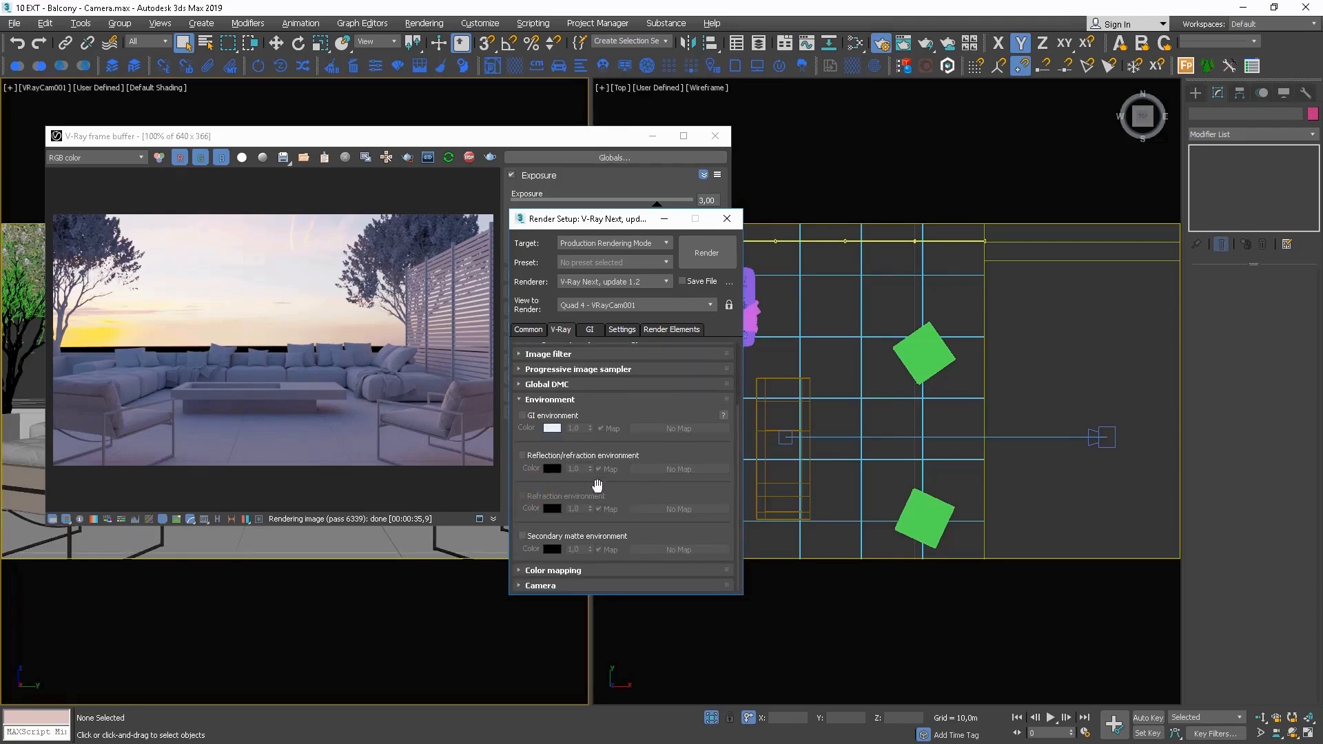
Turn on the GI environment override and assign the VRayHDRI map to it as an instance
left_click_drag(588, 218, 885, 195)
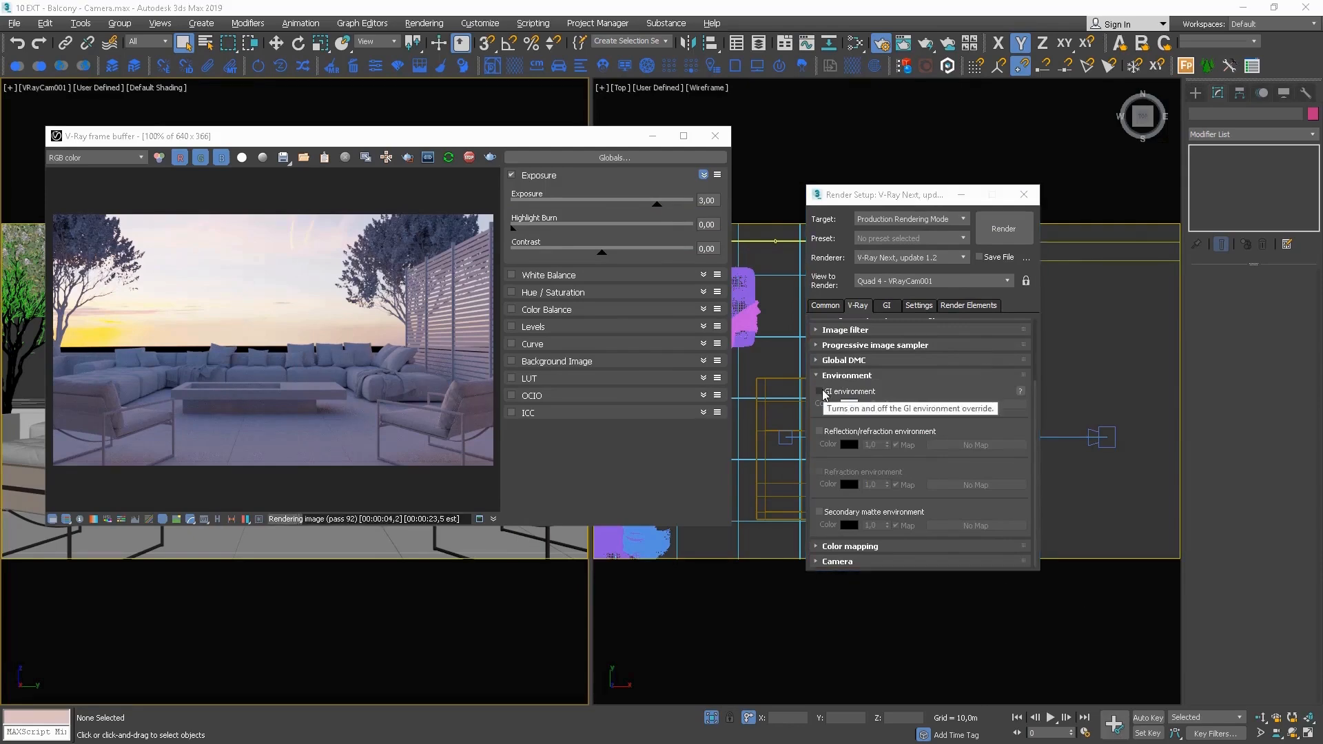
left_click(820, 392)
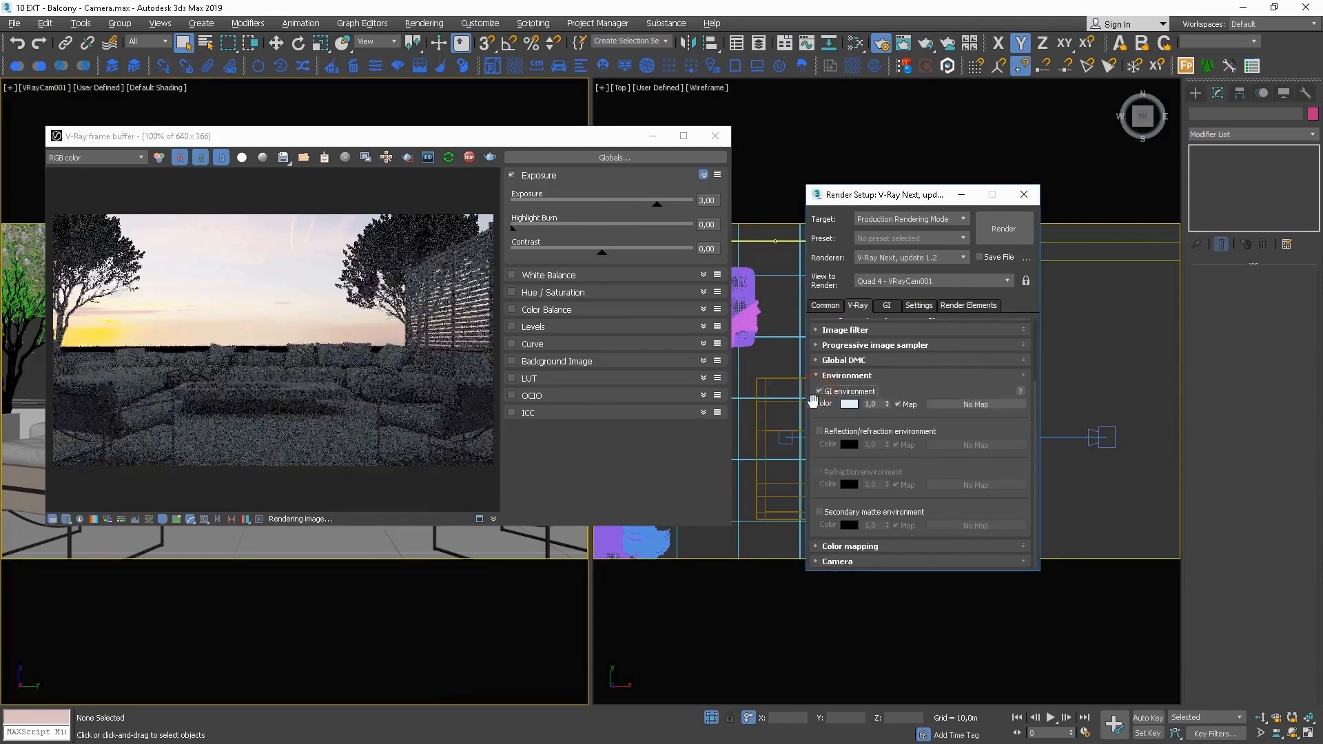
key("m")
left_click_drag(970, 14, 983, 382)
left_click_drag(909, 194, 249, 347)
left_click_drag(862, 368, 1322, 155)
middle_click_drag(897, 381, 898, 299)
left_click_drag(1056, 319, 303, 555)
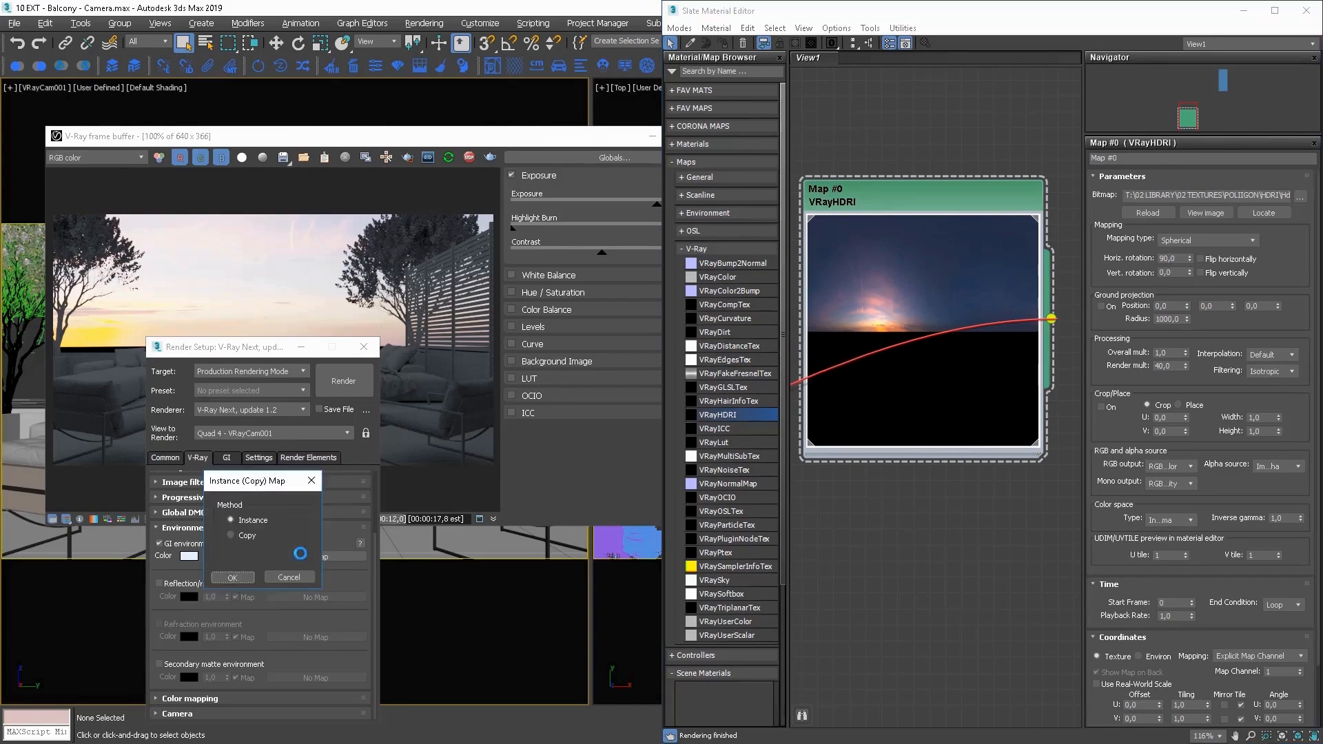
key("Return")
Duplicate the VRayHDRI map, assign the copy as an instance to the background environment map, and close the open settings dialogs
left_click(876, 530)
key("8")
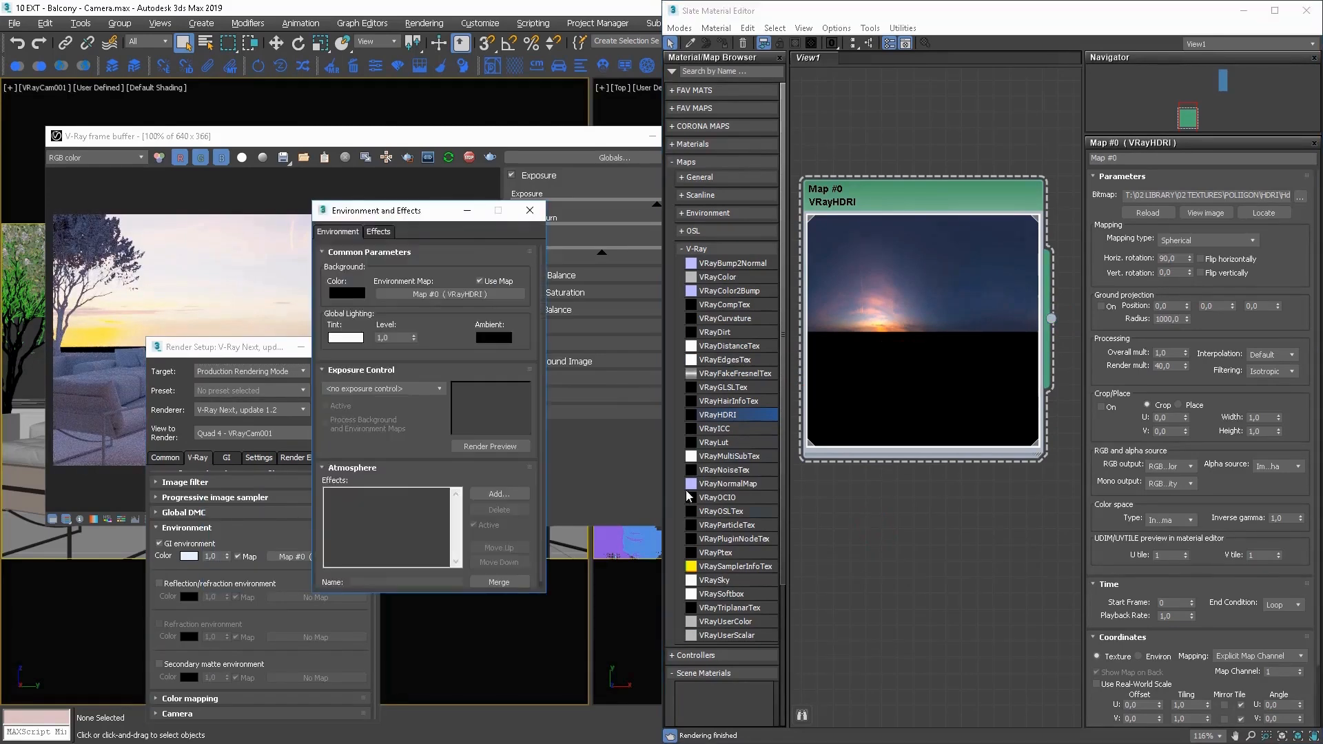
left_click_drag(894, 473, 935, 551)
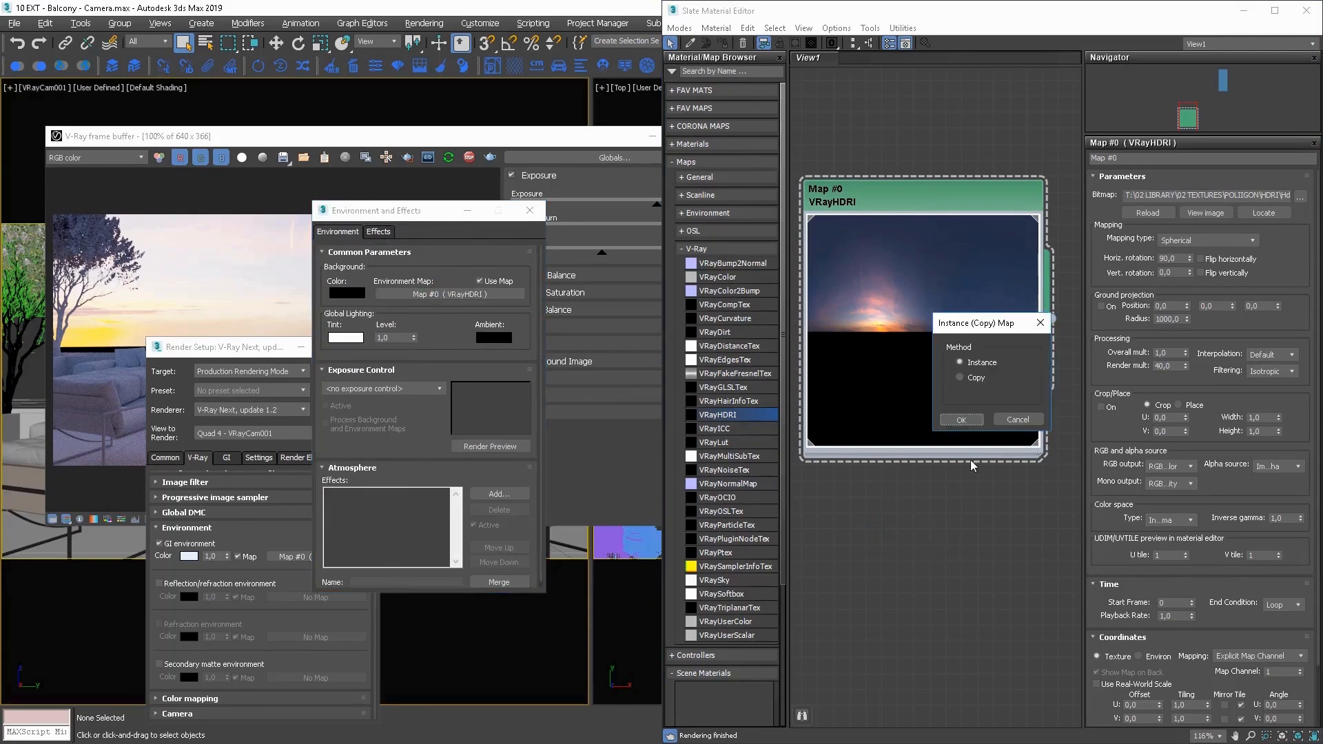
key("Return")
mouse_move(925, 275)
left_mouse_down()
mouse_move(911, 69)
mouse_move(936, 444)
left_mouse_up()
left_click_drag(1061, 557, 866, 359)
left_click_drag(870, 365, 471, 296)
key("Return")
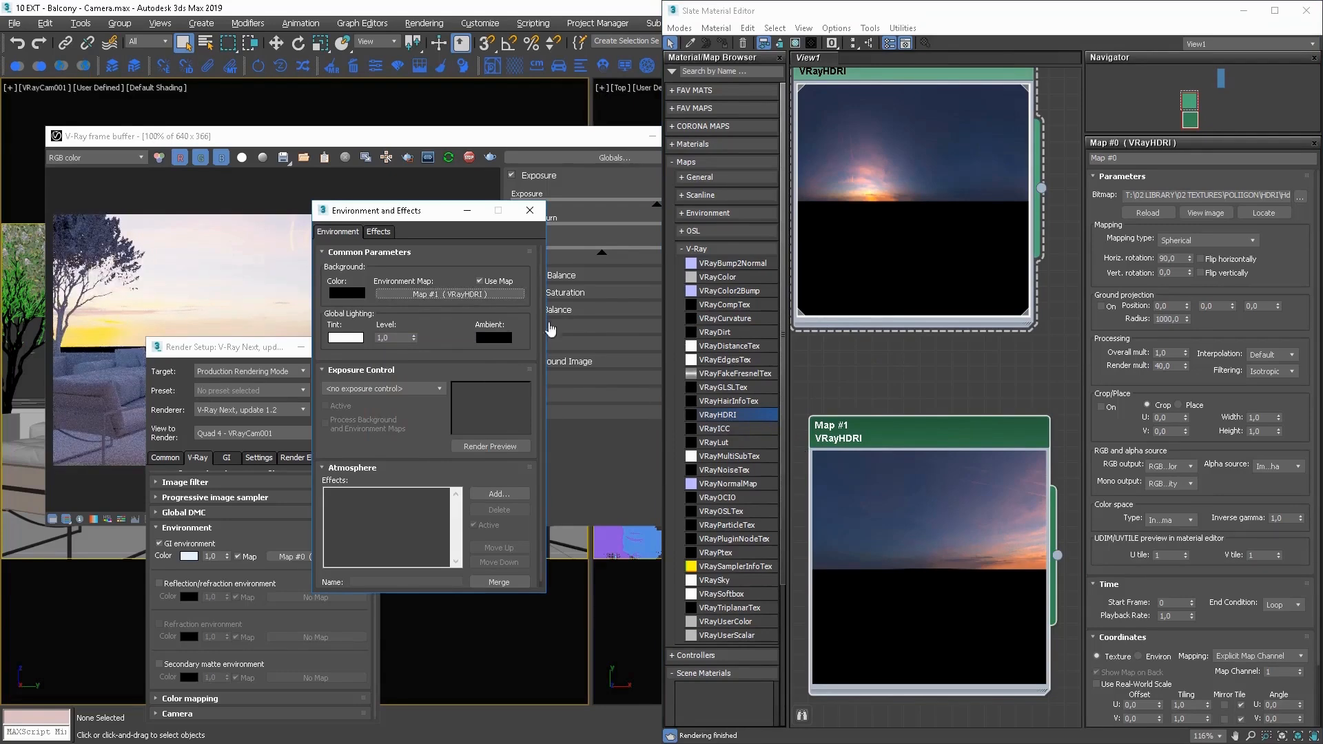
left_click(538, 215)
left_click(364, 347)
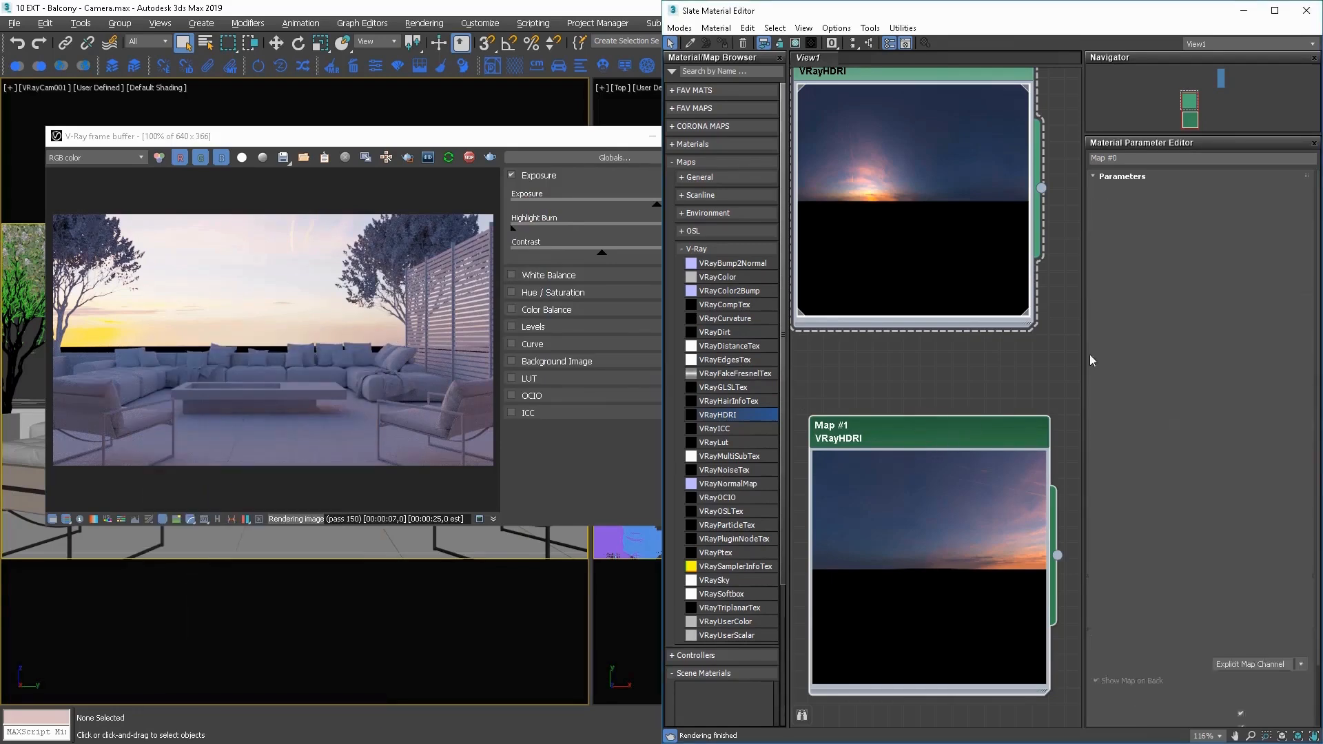
Set the render multiplier of the duplicated background VRayHDRI map to 20
left_click(1175, 368)
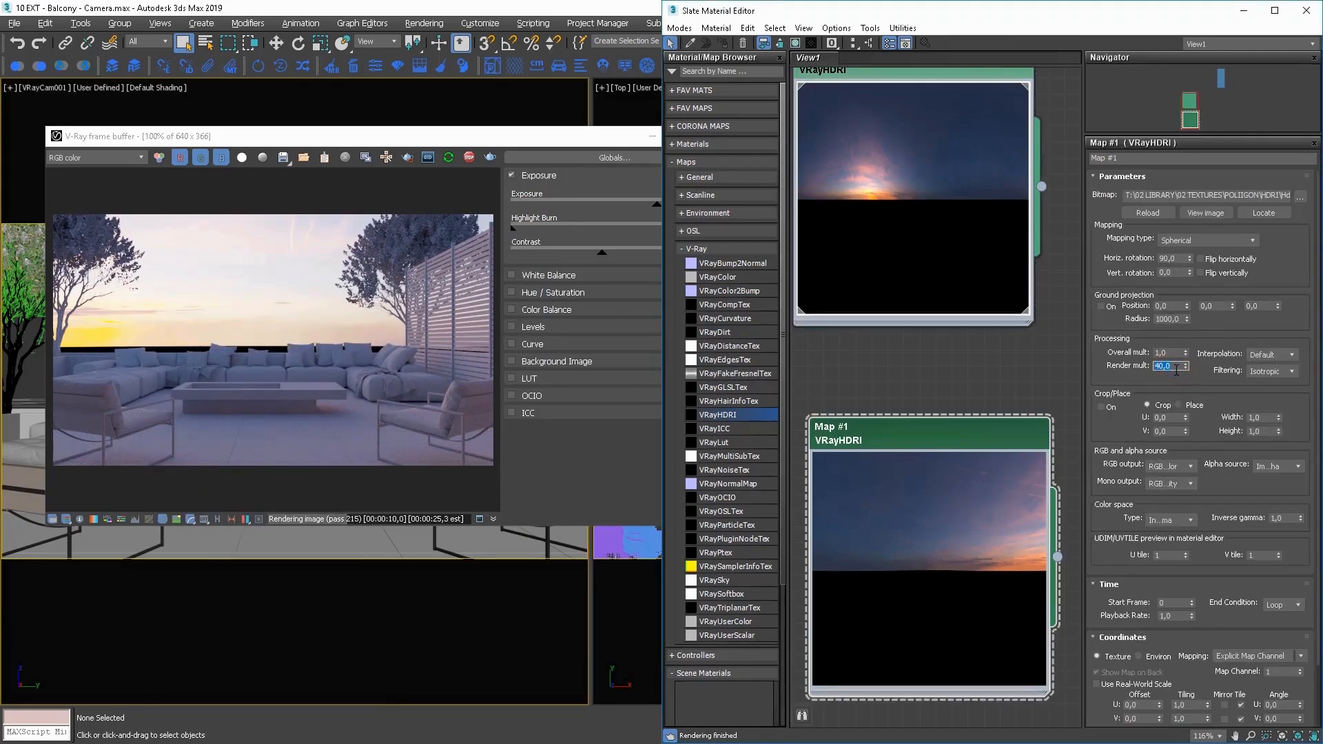
type("20")
key("Return")
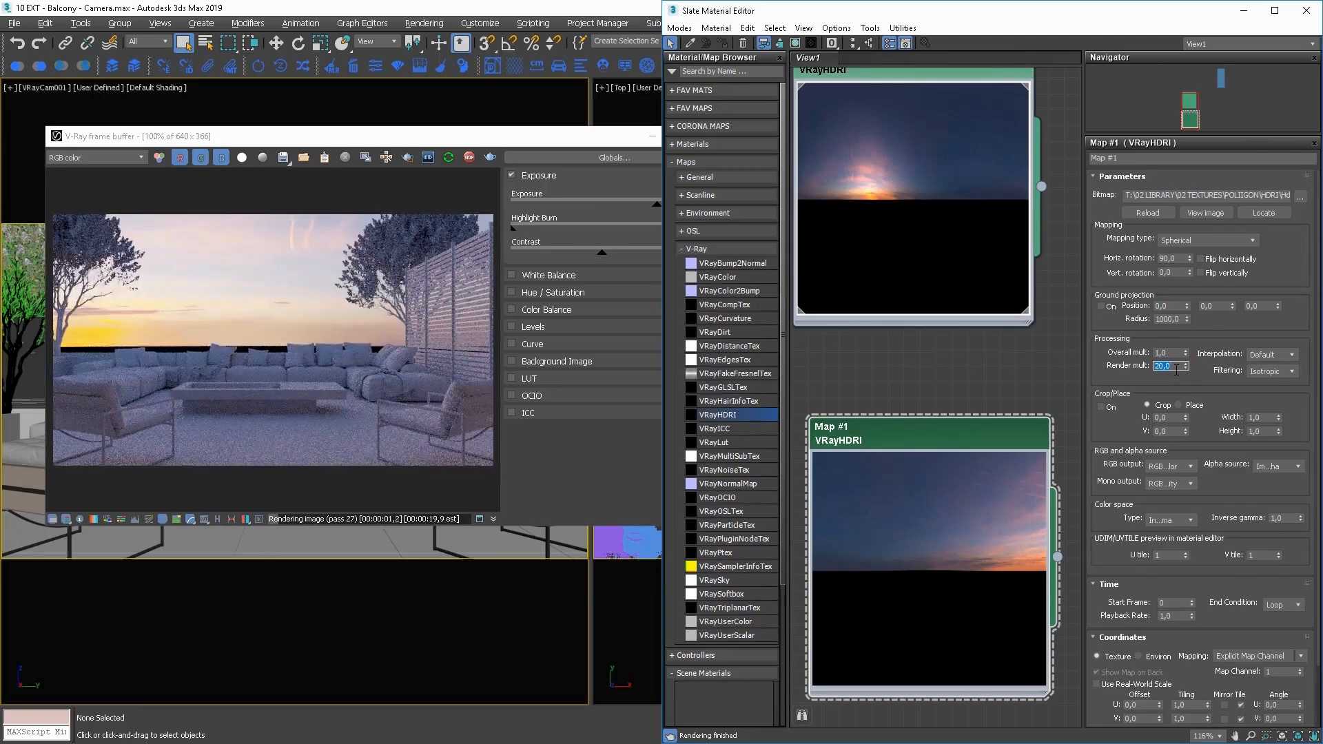
Try a render multiplier of 0 on the background VRayHDRI map and set it back to 20
type("0")
key("Return")
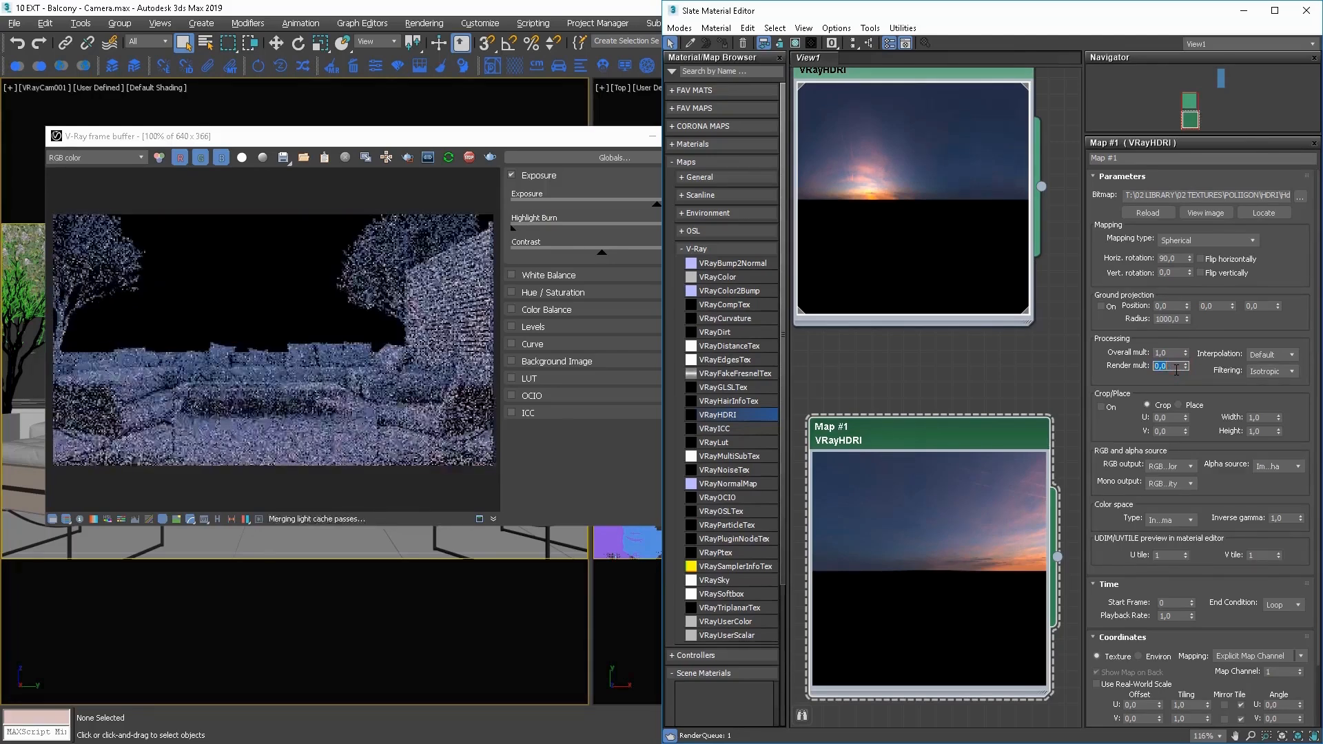
type("20")
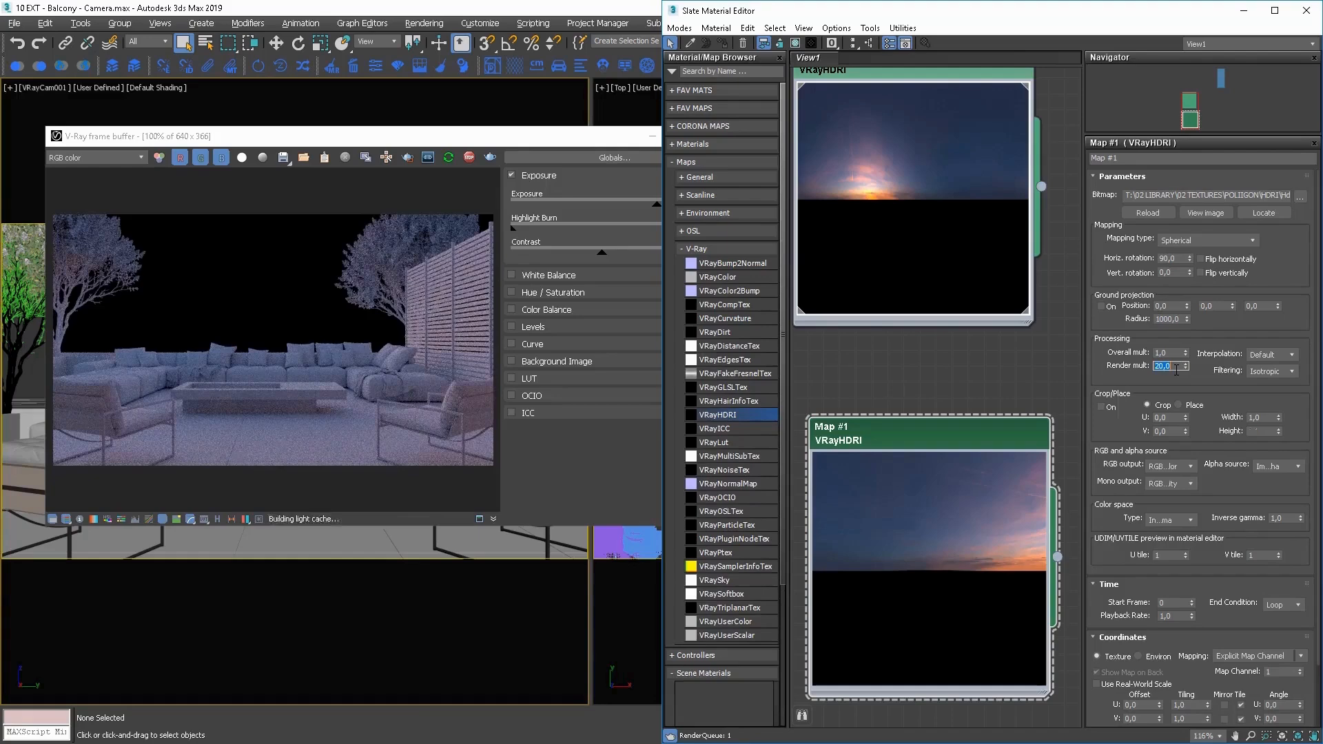
key("Return")
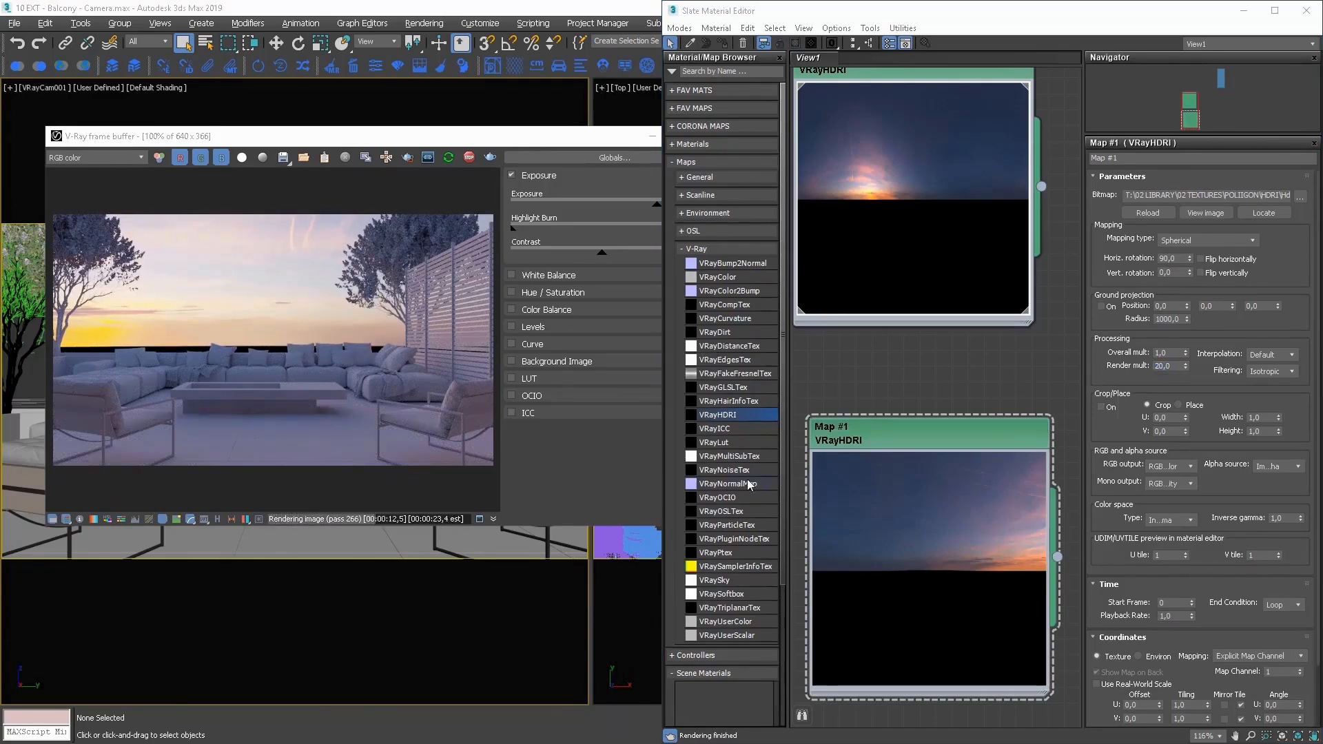
Try a plain green background color with the environment map disabled, and turn the environment map back on
key("8")
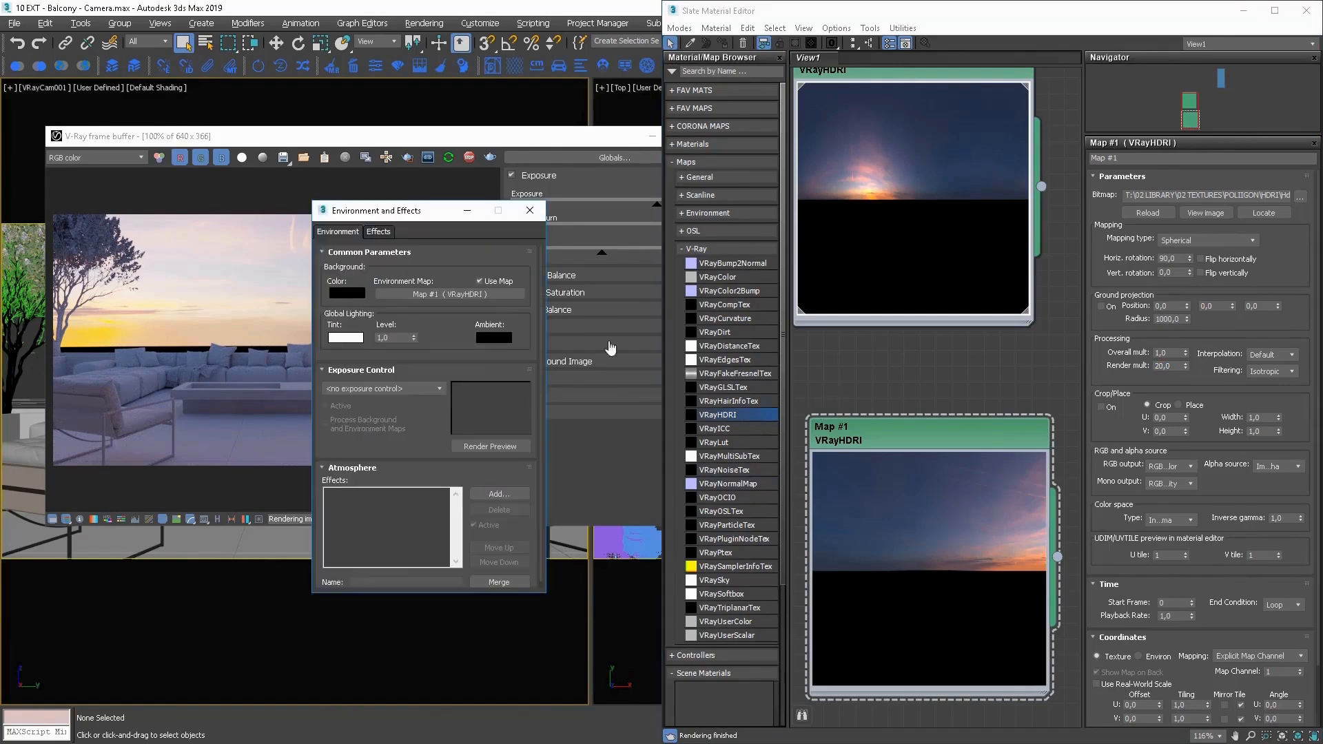
left_click(480, 283)
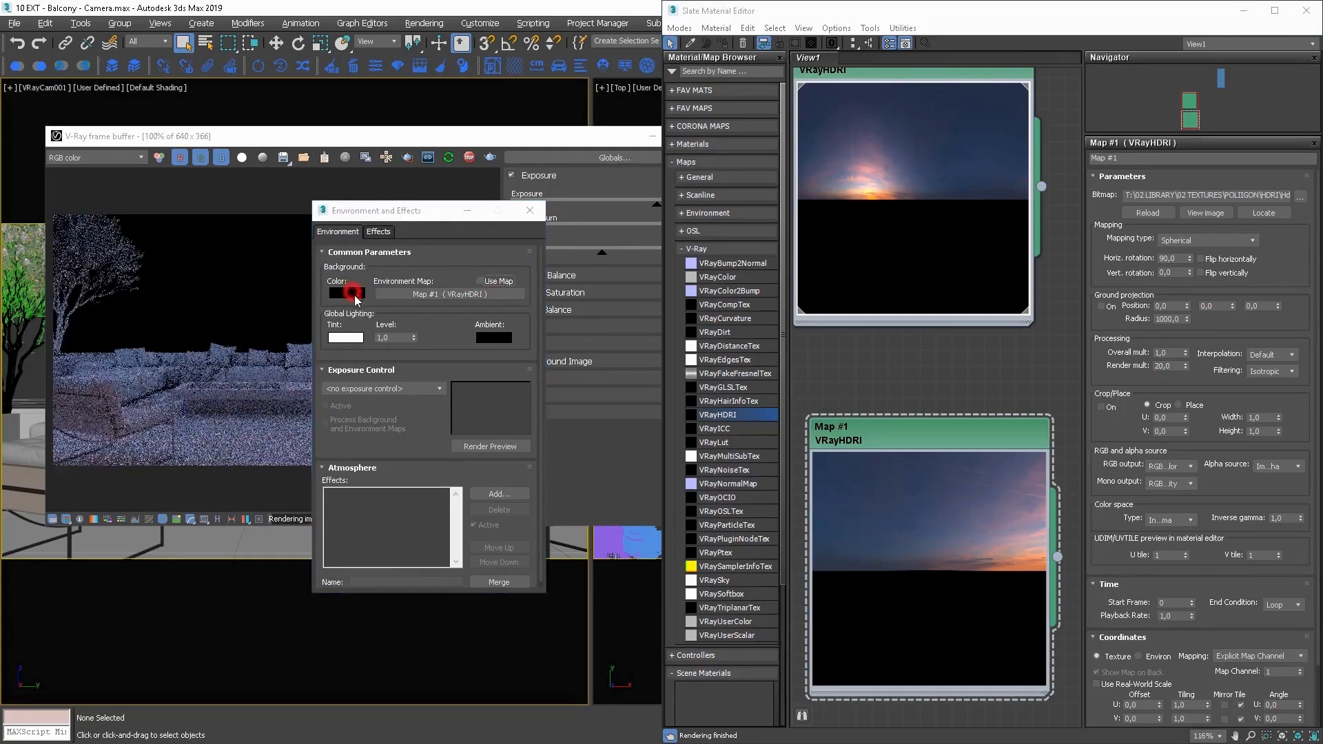
left_click(350, 294)
left_click(616, 348)
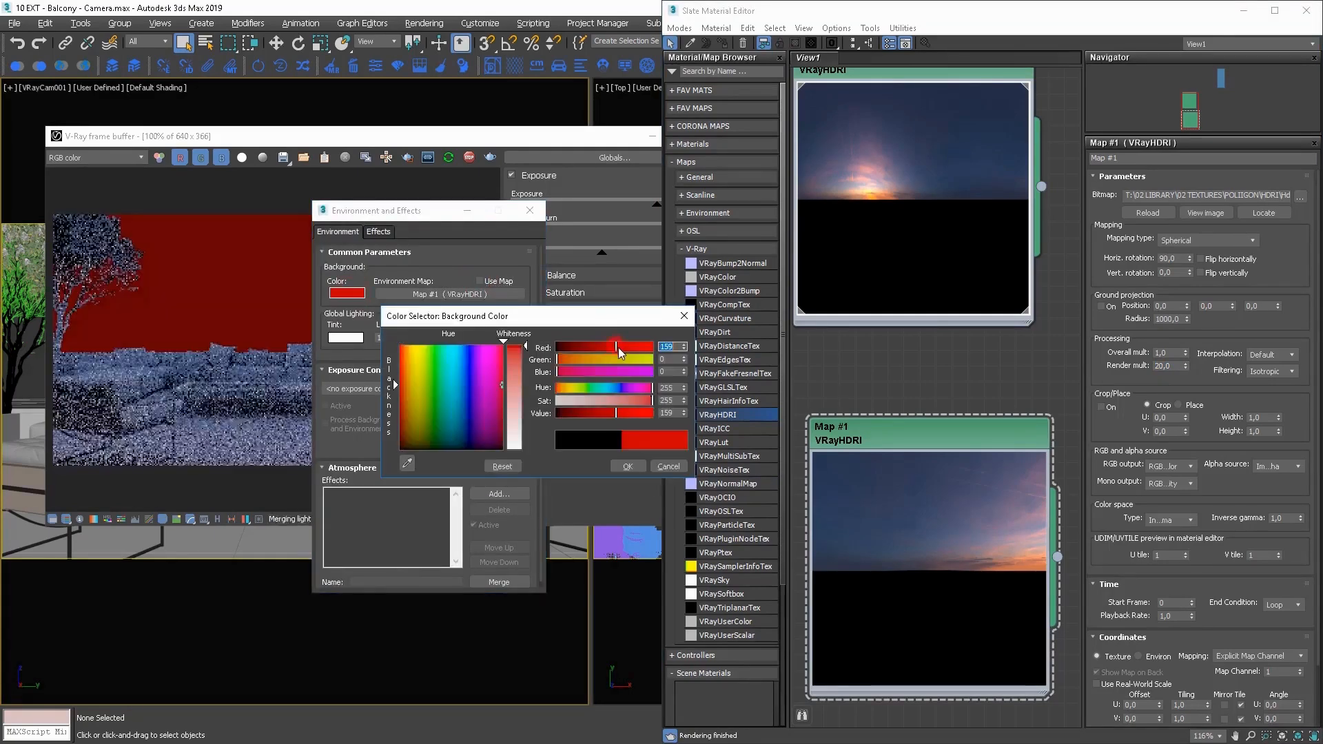
left_click(612, 372)
left_click(621, 360)
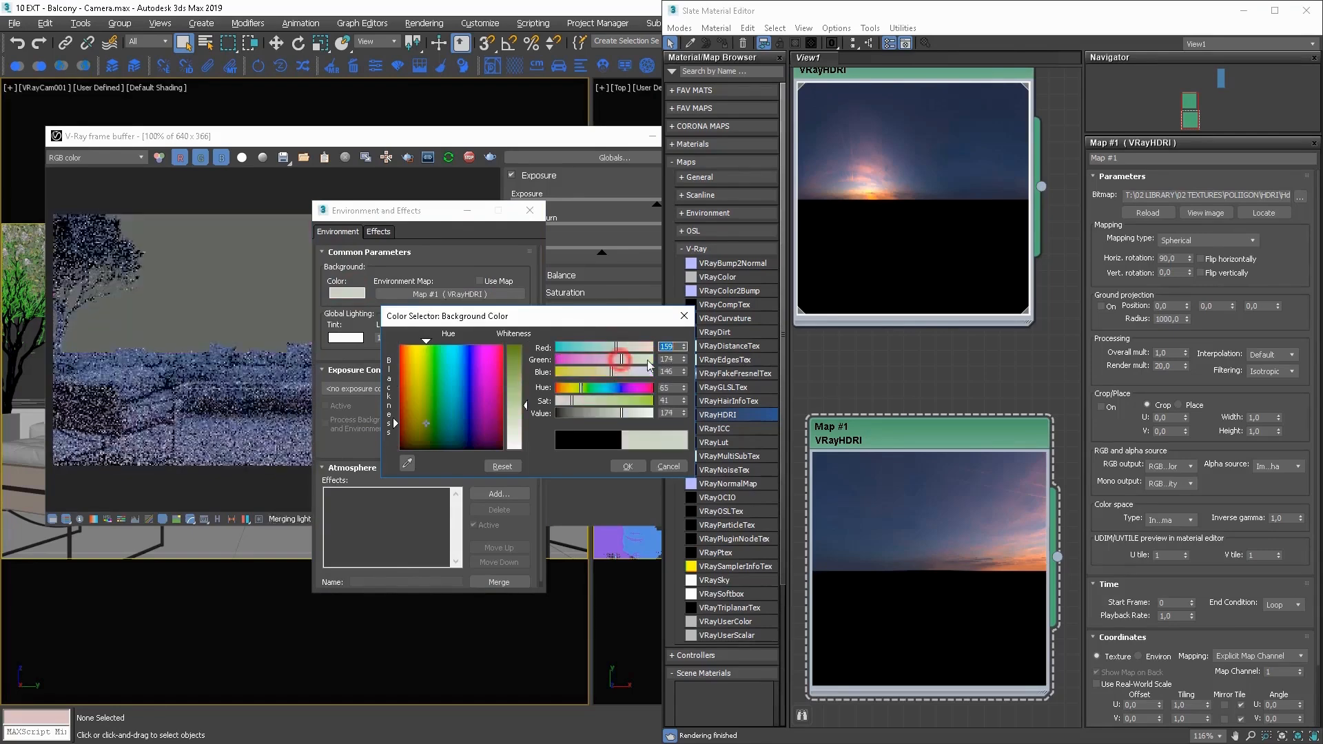
left_click(634, 400)
left_click(628, 466)
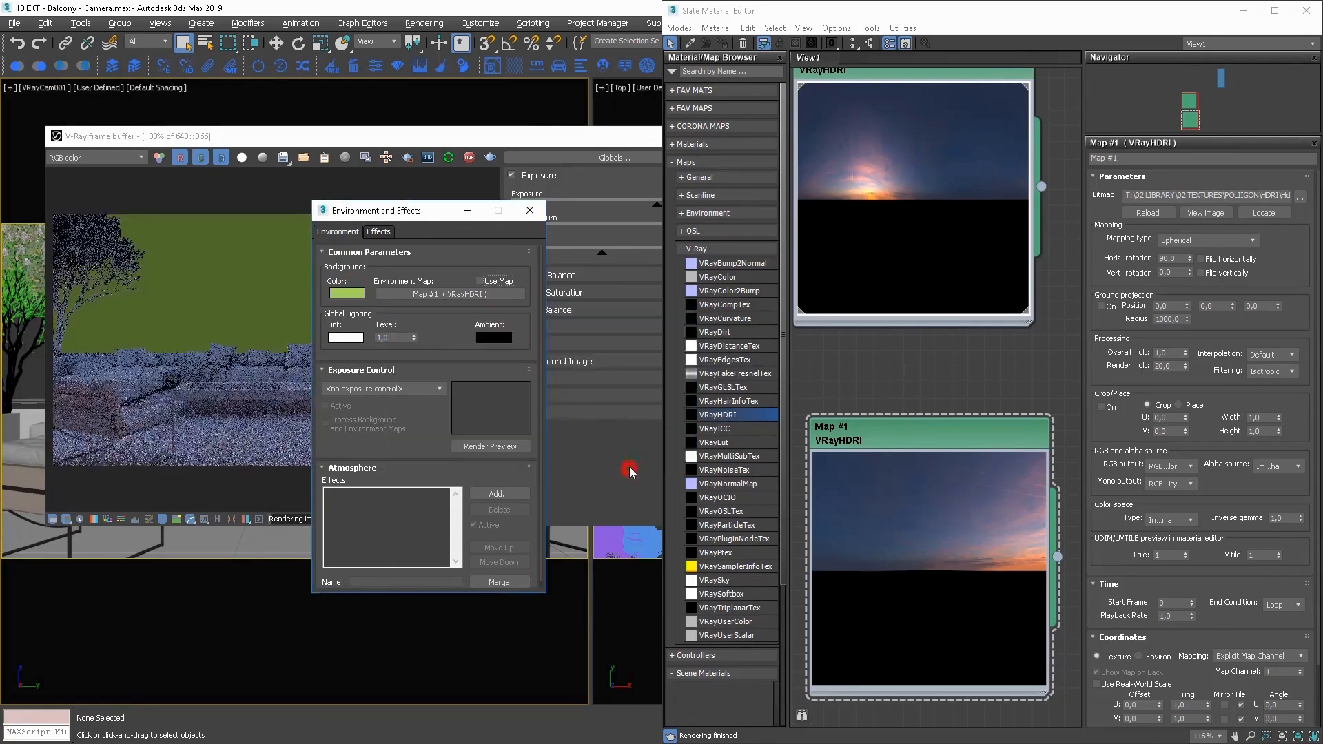
left_click(480, 281)
left_click(530, 210)
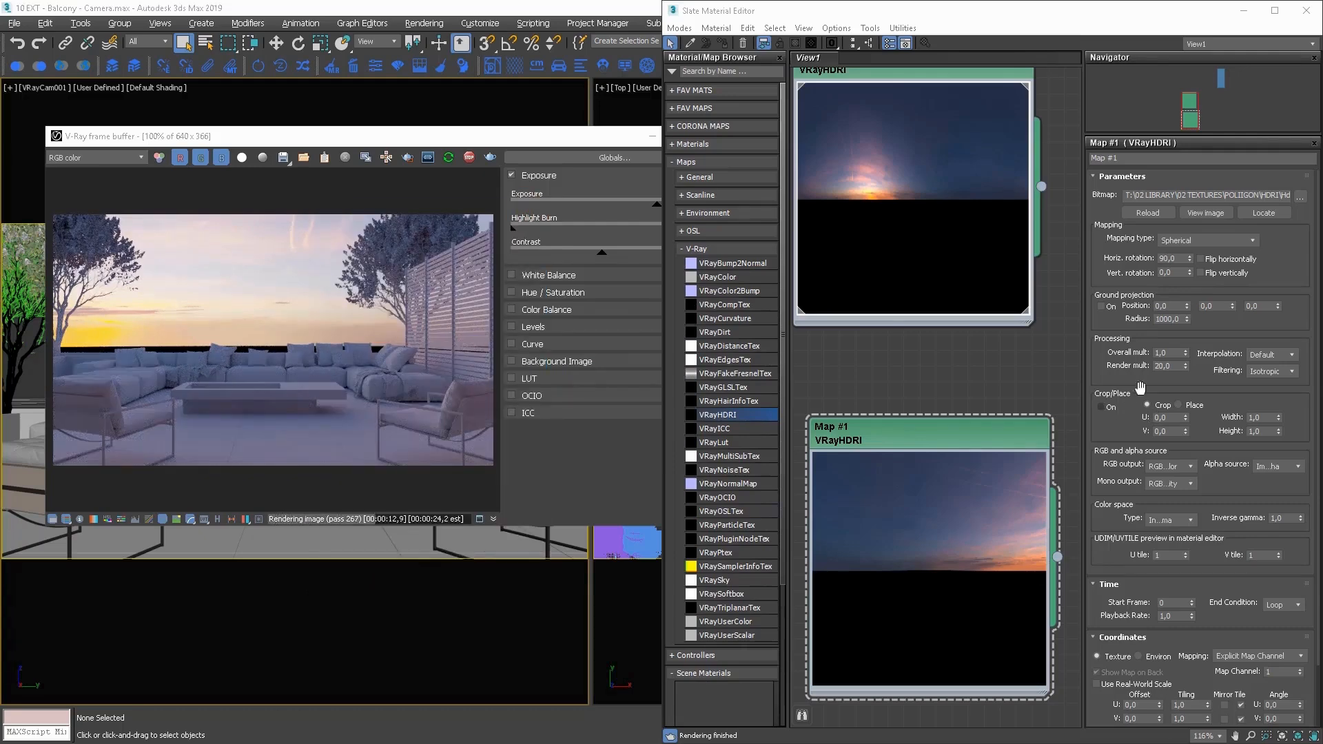
Set the render multiplier to 15 on the background VRayHDRI map and to 60 on the GI environment VRayHDRI map
left_click_drag(1173, 366, 1111, 378)
type("15")
key("Return")
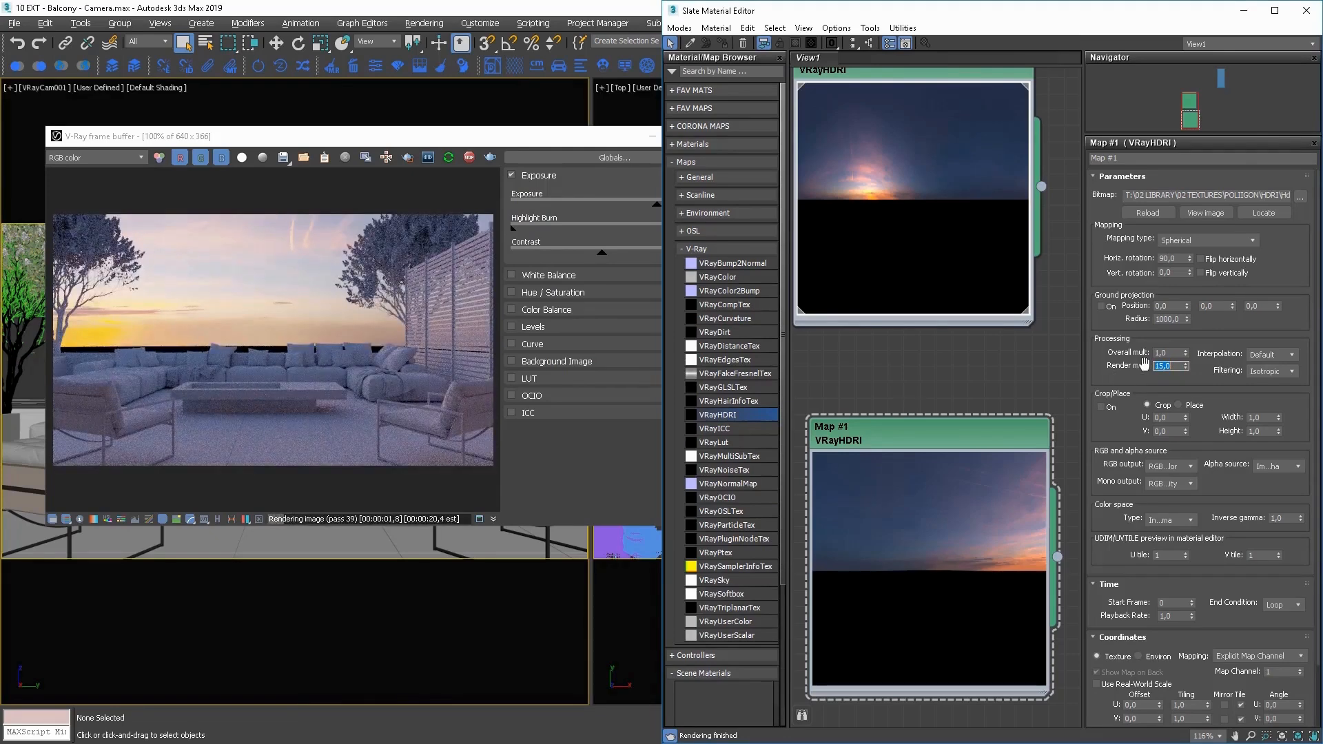
middle_click_drag(947, 96, 944, 138)
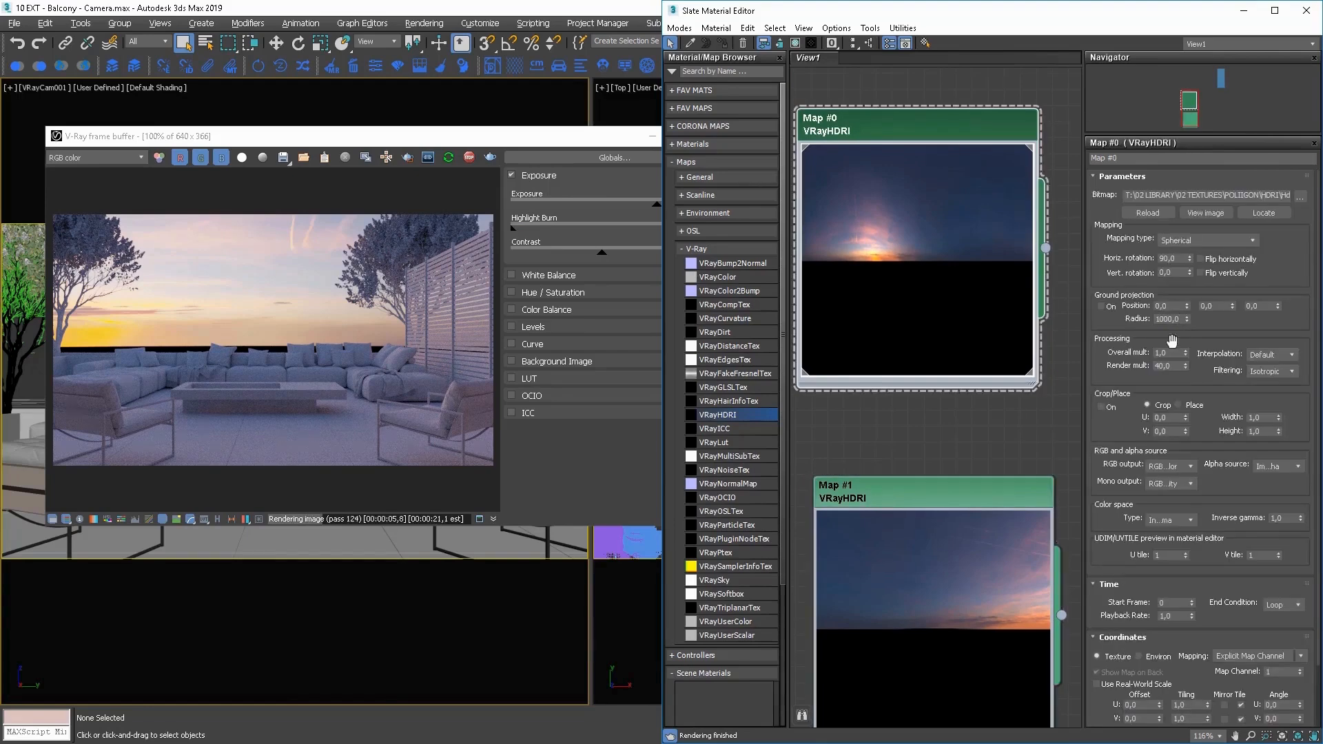
left_click_drag(1174, 366, 1129, 369)
type("60")
key("Return")
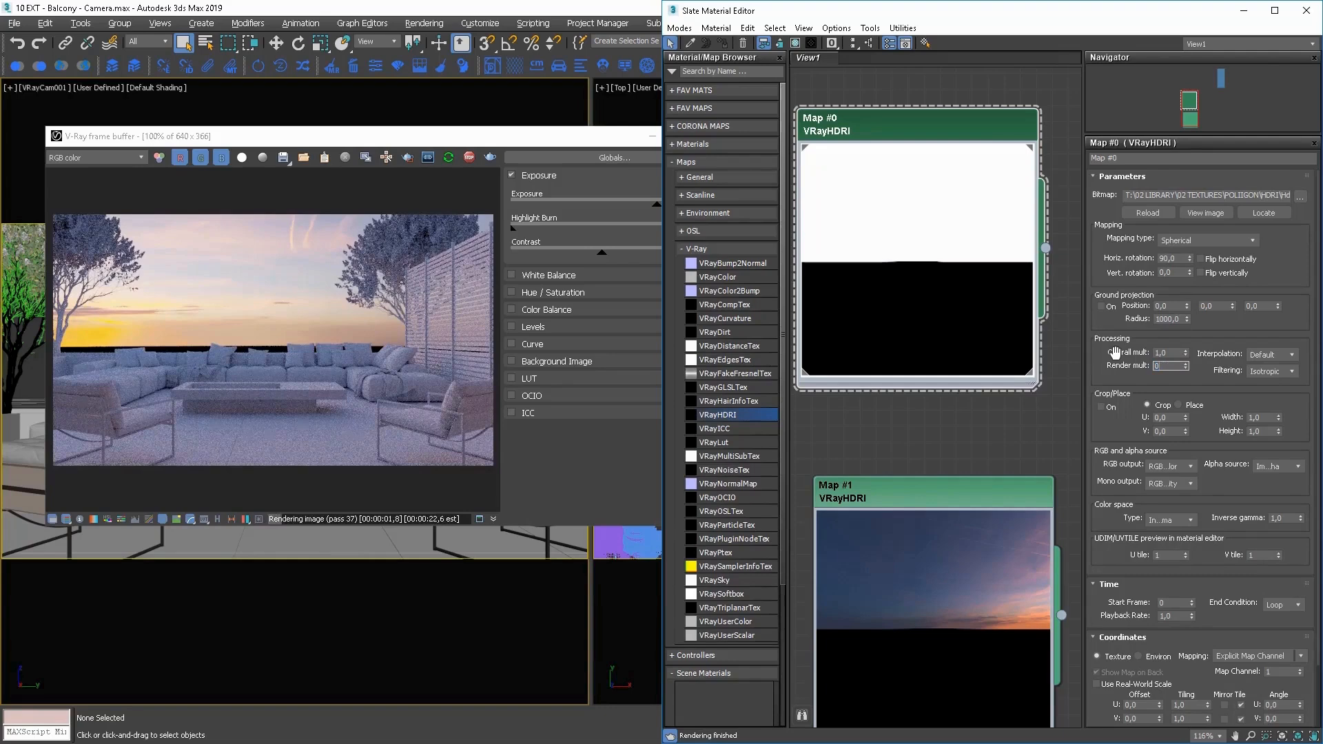
Try a render multiplier of 0 on the GI environment VRayHDRI map and set it back to 60
type("0")
key("Return")
type("60")
key("Return")
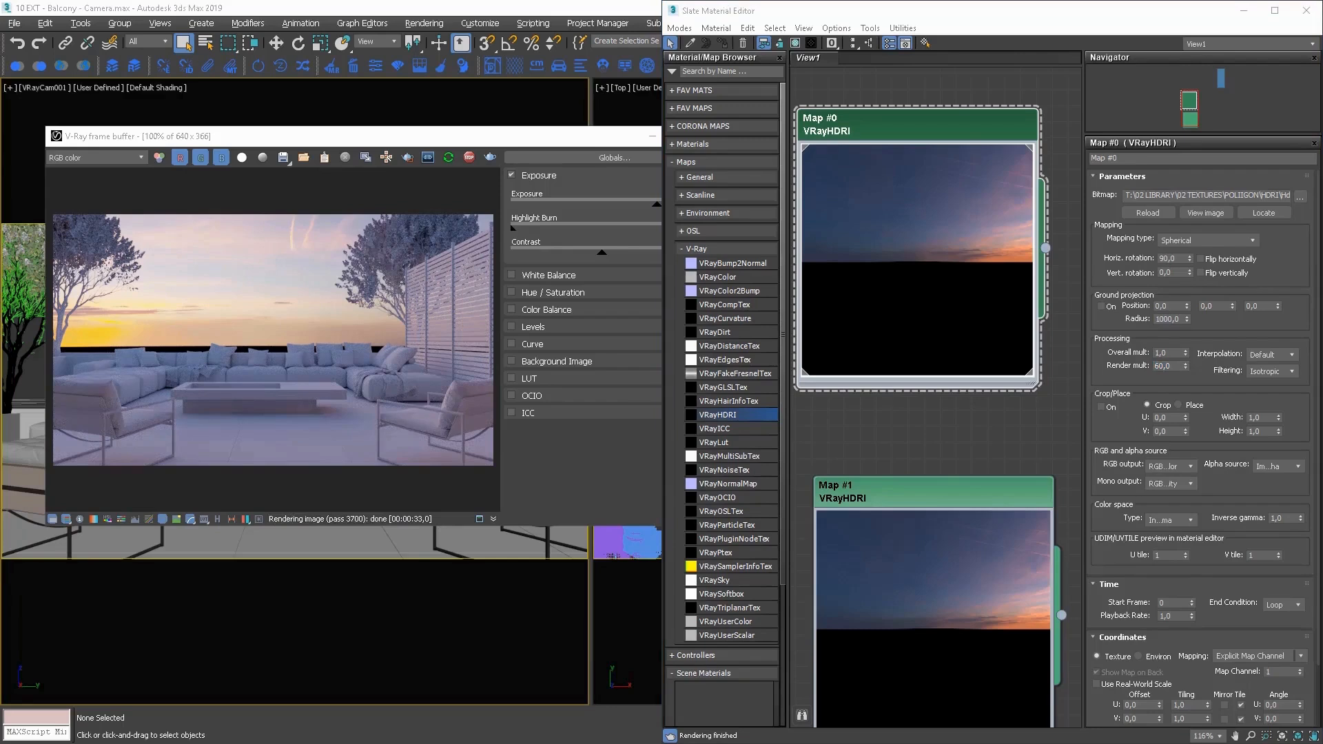
Enable White Balance in the V-Ray frame buffer and lower the temperature to about 5932
left_click(532, 147)
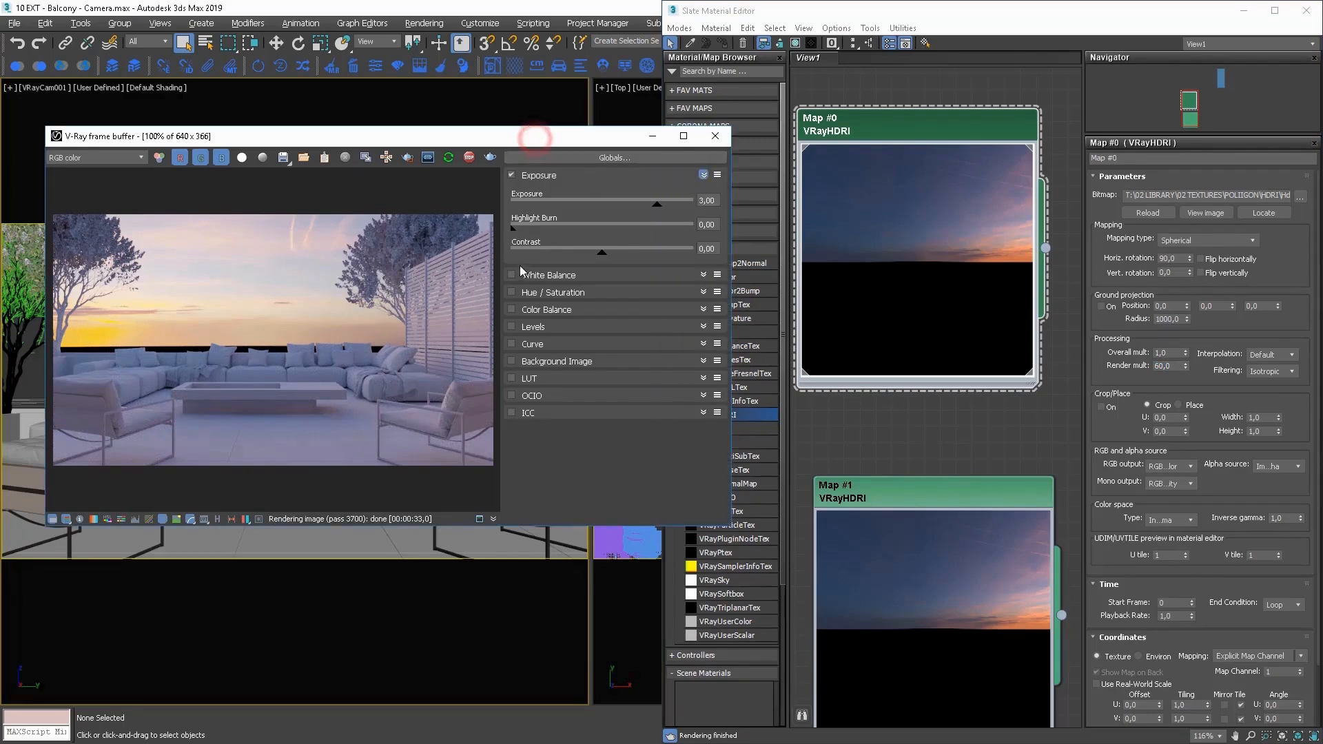
left_click(511, 275)
left_click(703, 274)
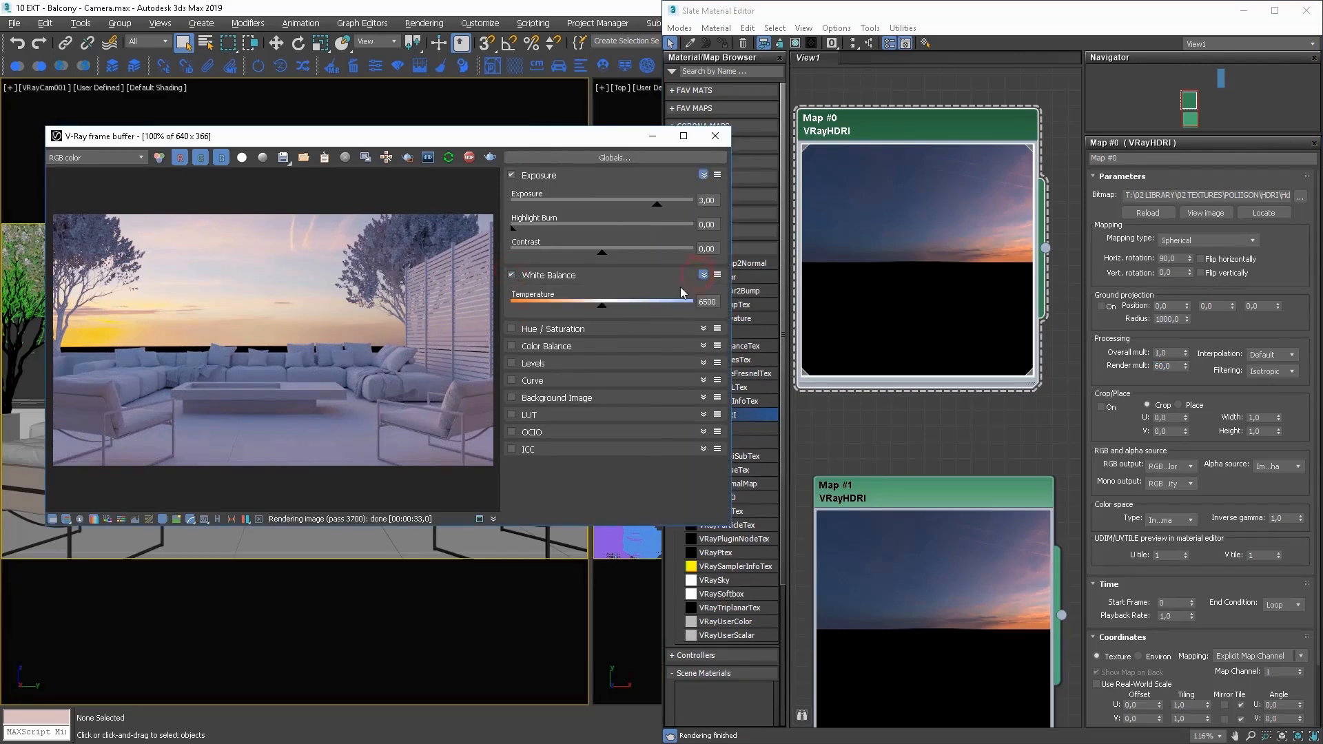
mouse_move(607, 308)
left_mouse_down()
mouse_move(625, 311)
mouse_move(587, 314)
left_mouse_up()
Enable the LUT correction and load "Lut - kur vray - Blacony.cube" from the LUT folder of Textures- kurs
left_click(517, 416)
left_click(704, 414)
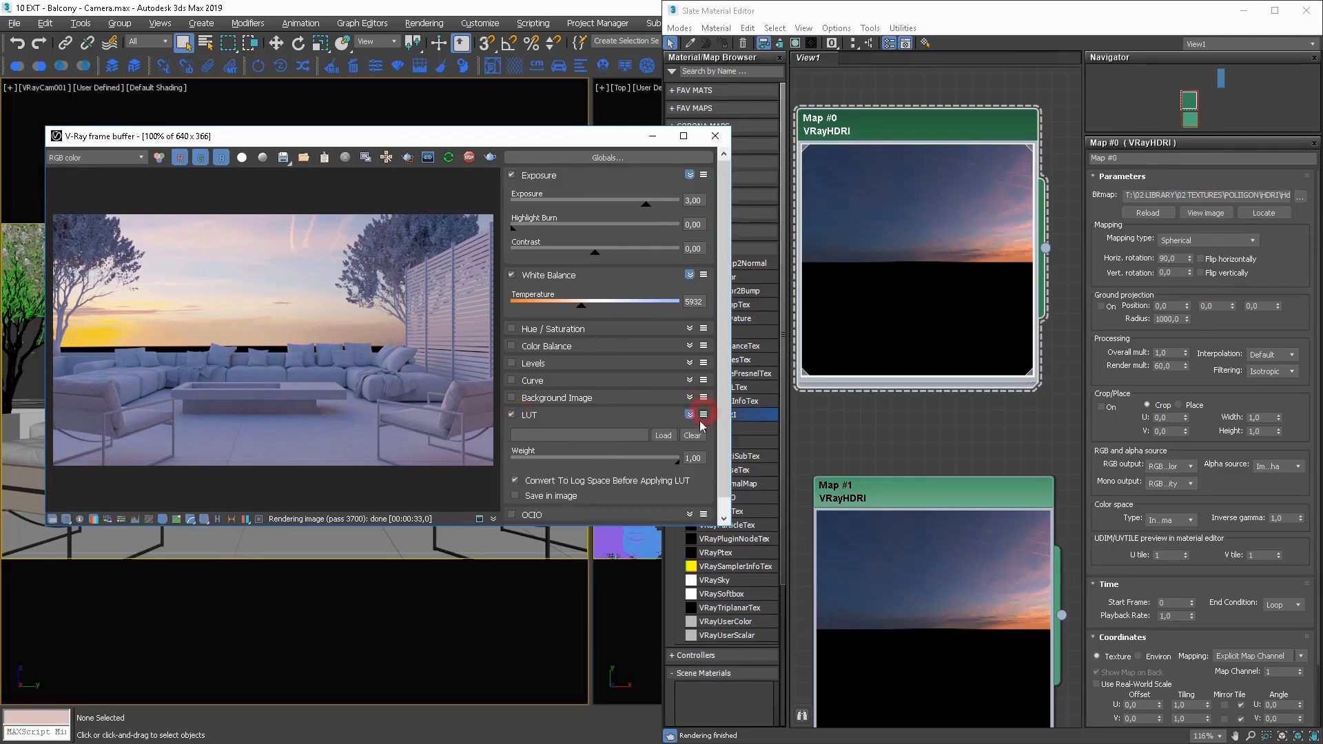
left_click(661, 437)
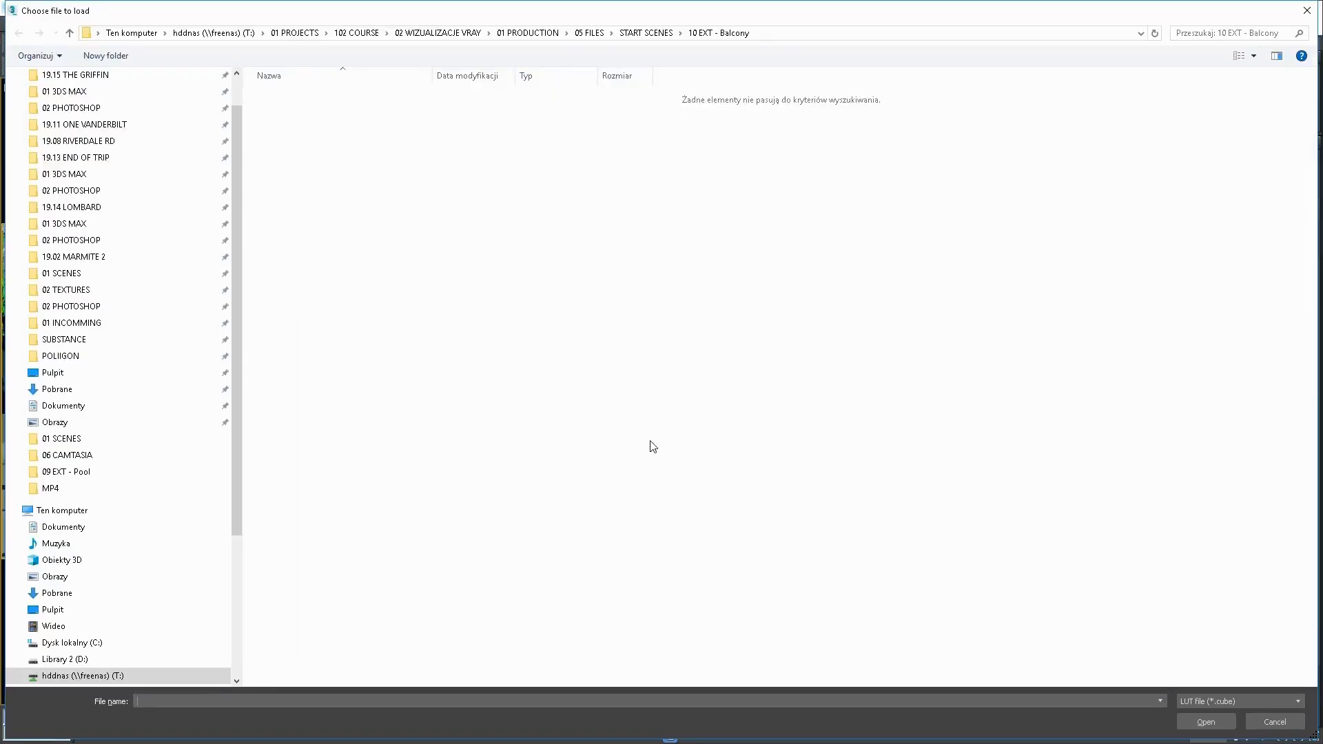
left_click(772, 33)
type("T:\\99 ADAM\\Desktop\\Textures- kurs\\LUT")
key("Return")
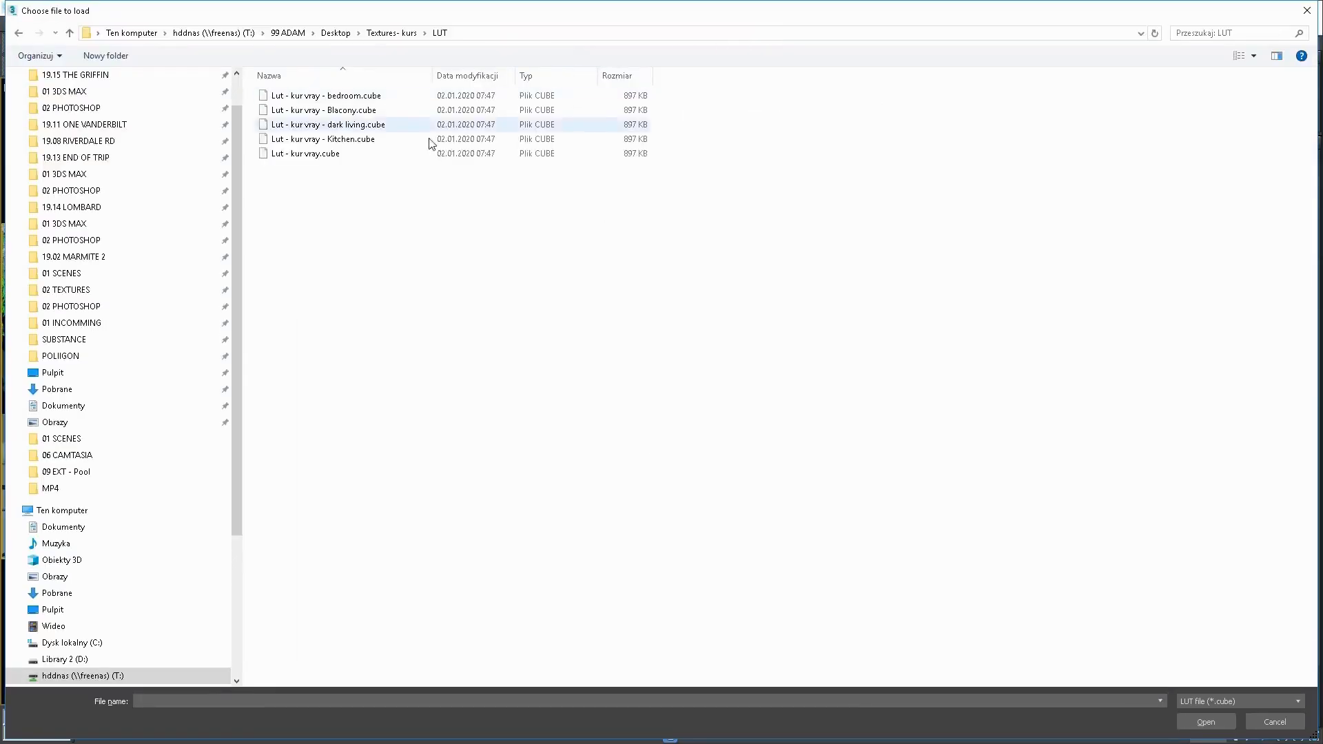
double_click(414, 111)
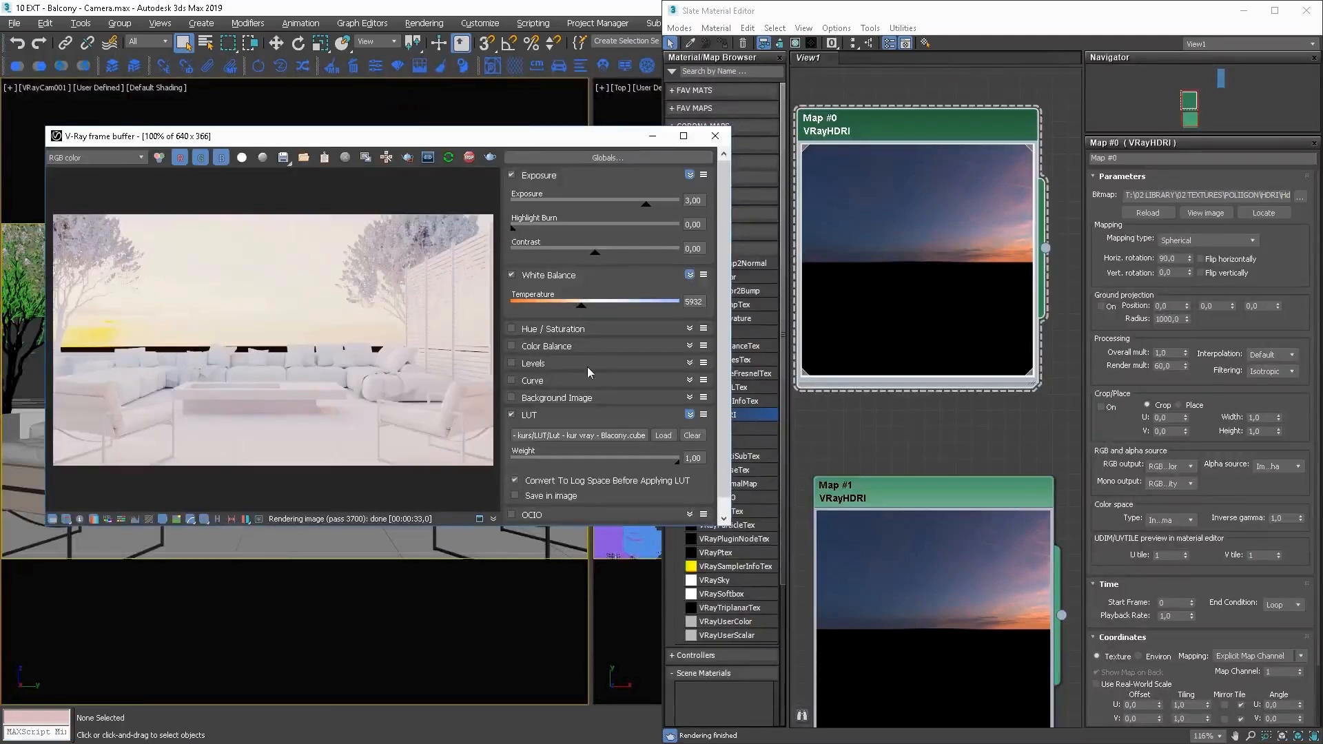
Turn off the log space conversion for the LUT and set the LUT weight to 0.7
left_click(515, 481)
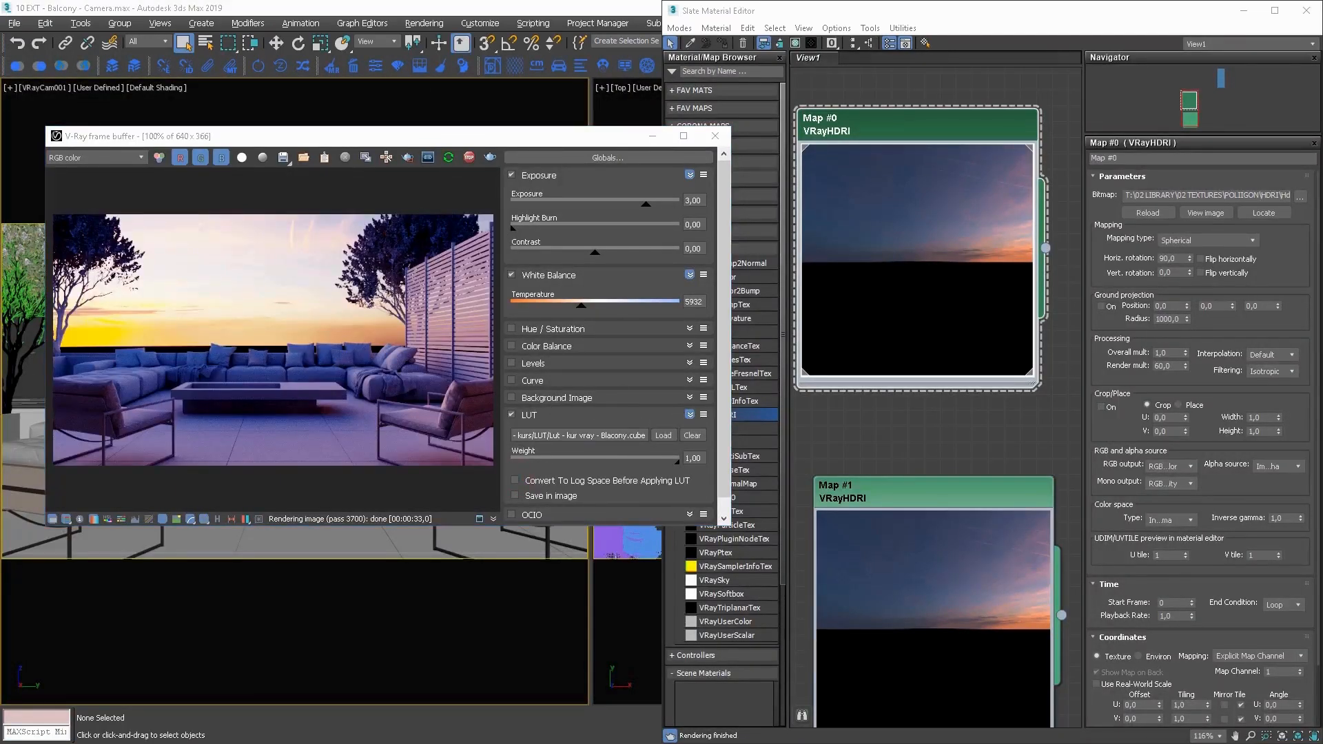
left_click(700, 457)
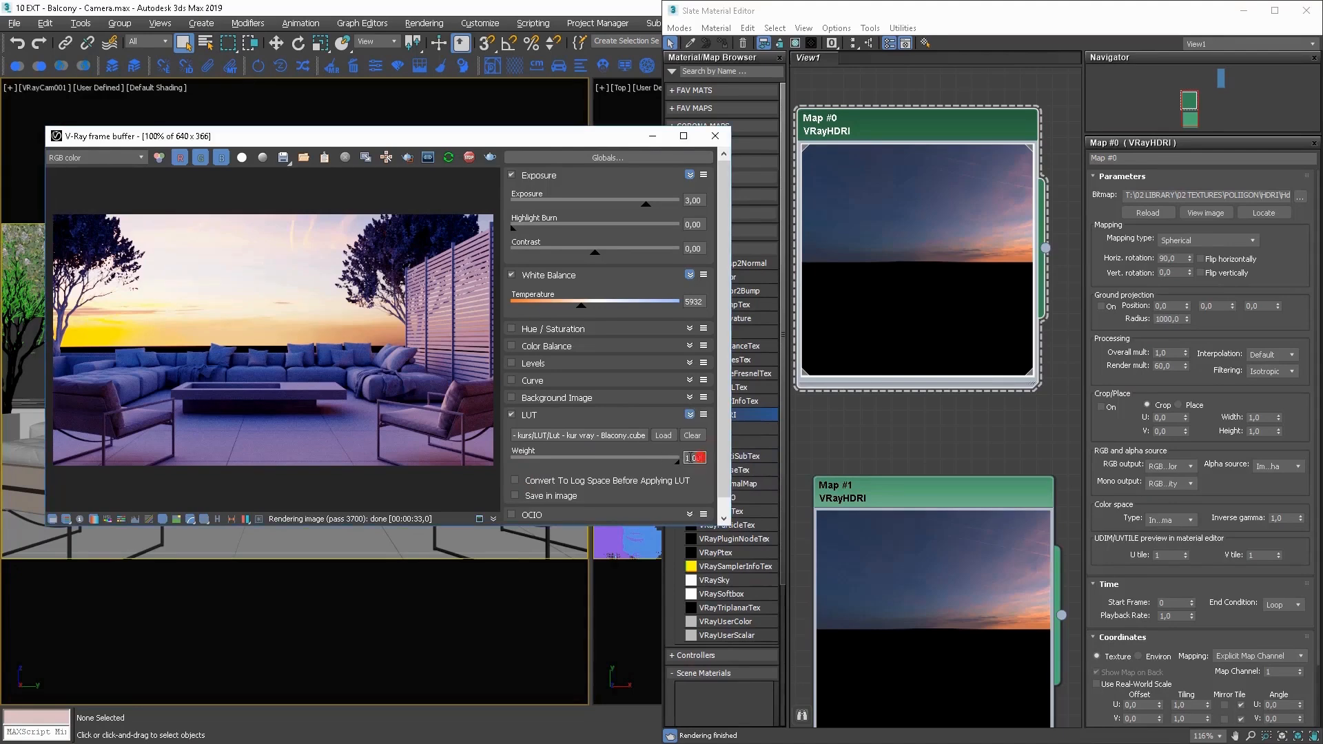
type("0,7")
key("Return")
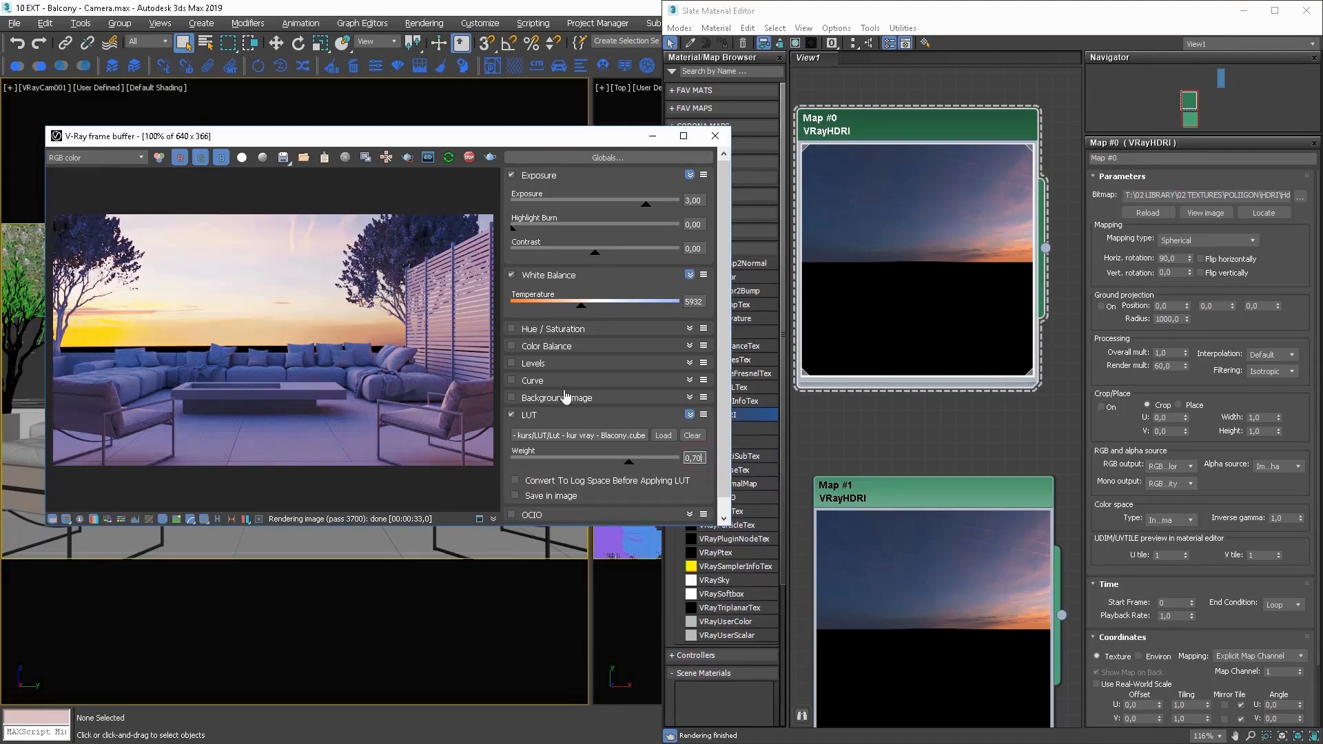
Lower the contrast to about -0.45, enable Hue / Saturation and reduce the saturation to about -0.22
left_click_drag(595, 253, 561, 260)
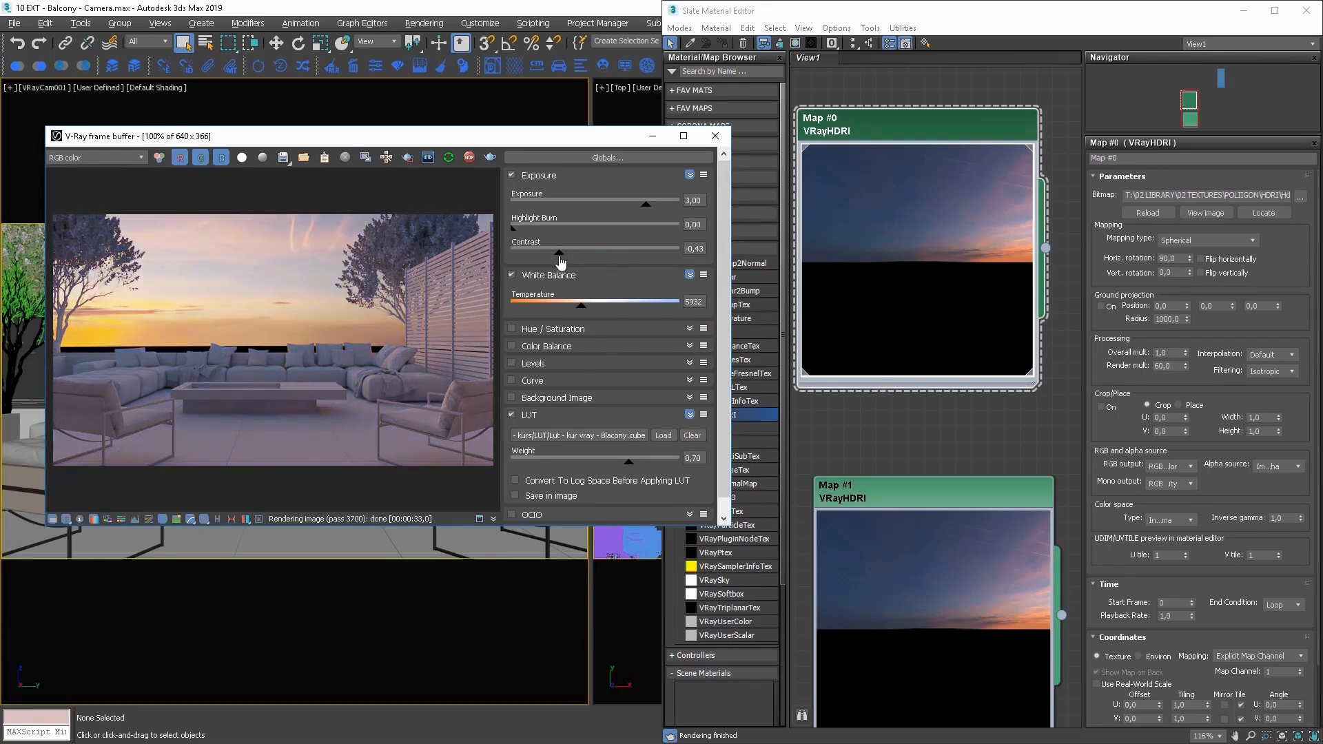
double_click(695, 248)
left_click(511, 330)
left_click(689, 329)
left_click_drag(606, 381, 574, 390)
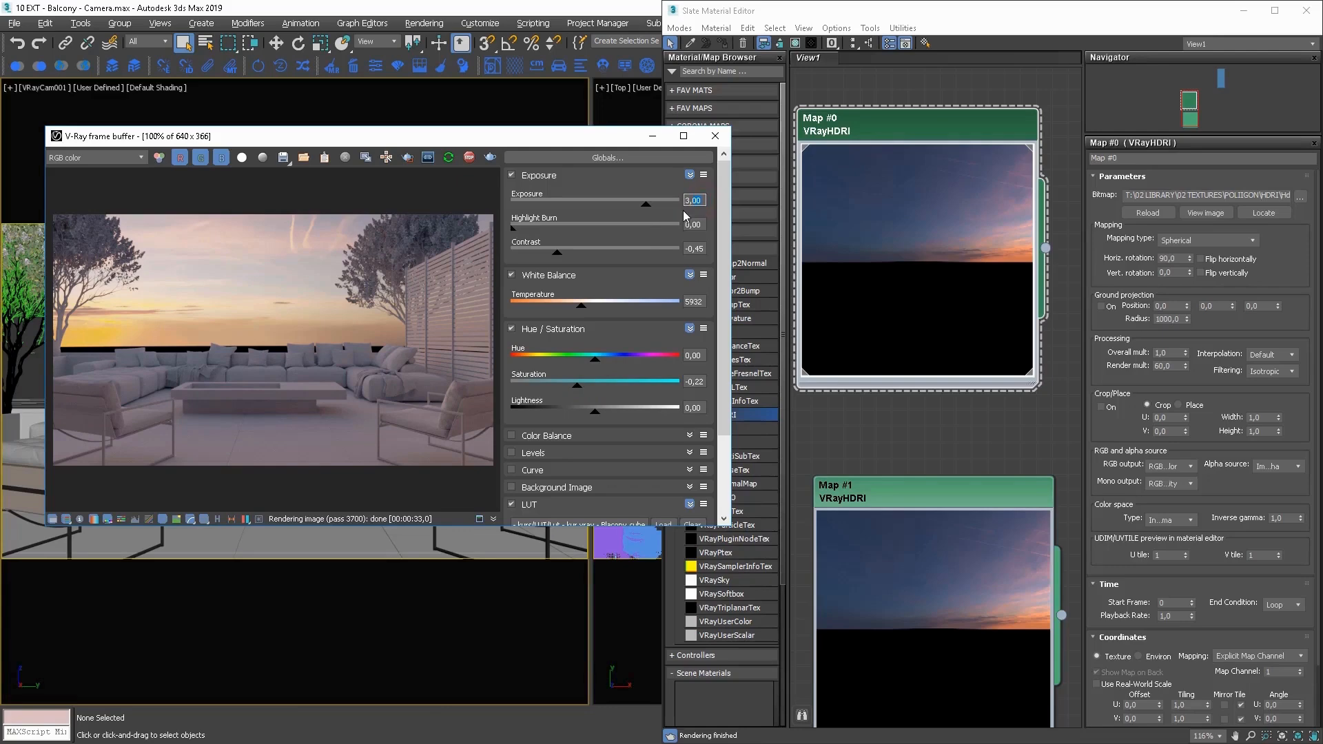
Raise the frame buffer's exposure to 4
type("50")
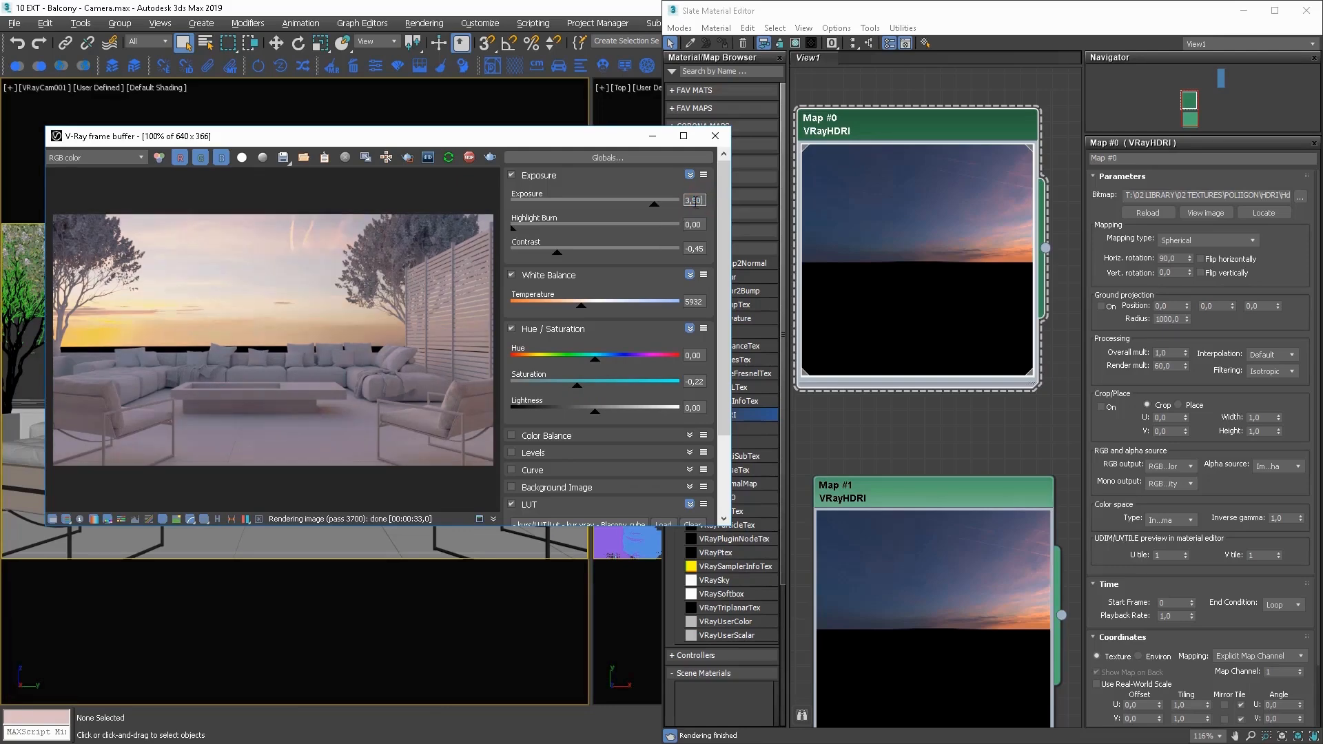
left_click_drag(704, 200, 593, 216)
type("4")
key("Return")
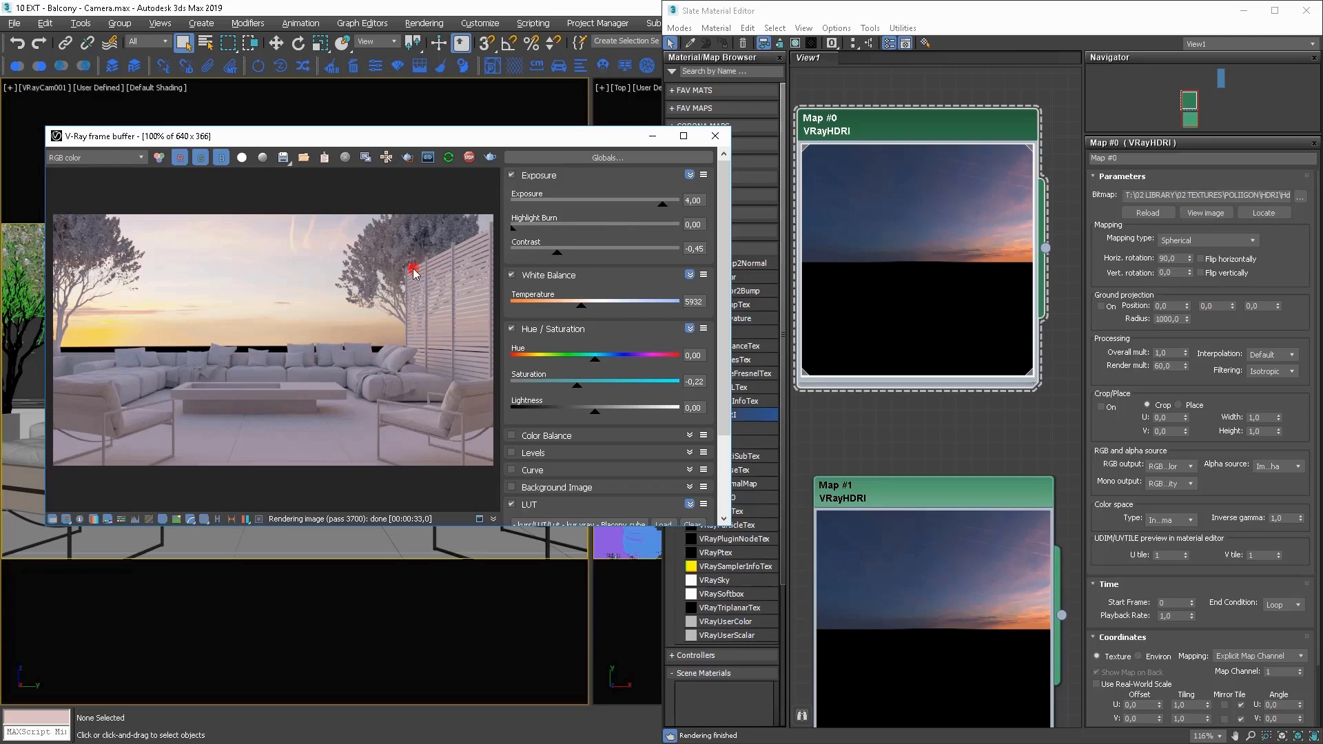
Enable the Curve correction and bend the curve's lower part downward with the black point's handle to darken the shadows
left_click(511, 470)
left_click(689, 469)
scroll(725, 334, "down", 5)
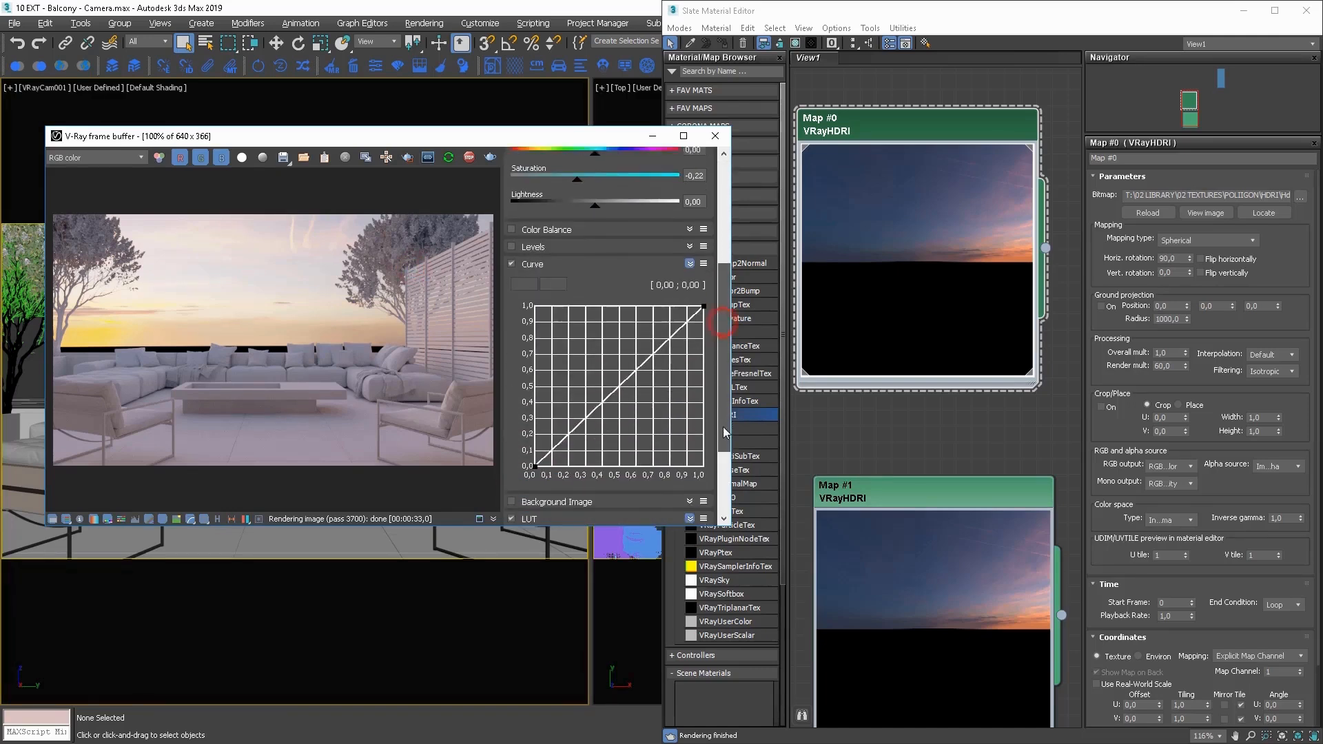
left_click(535, 461)
left_click(584, 416)
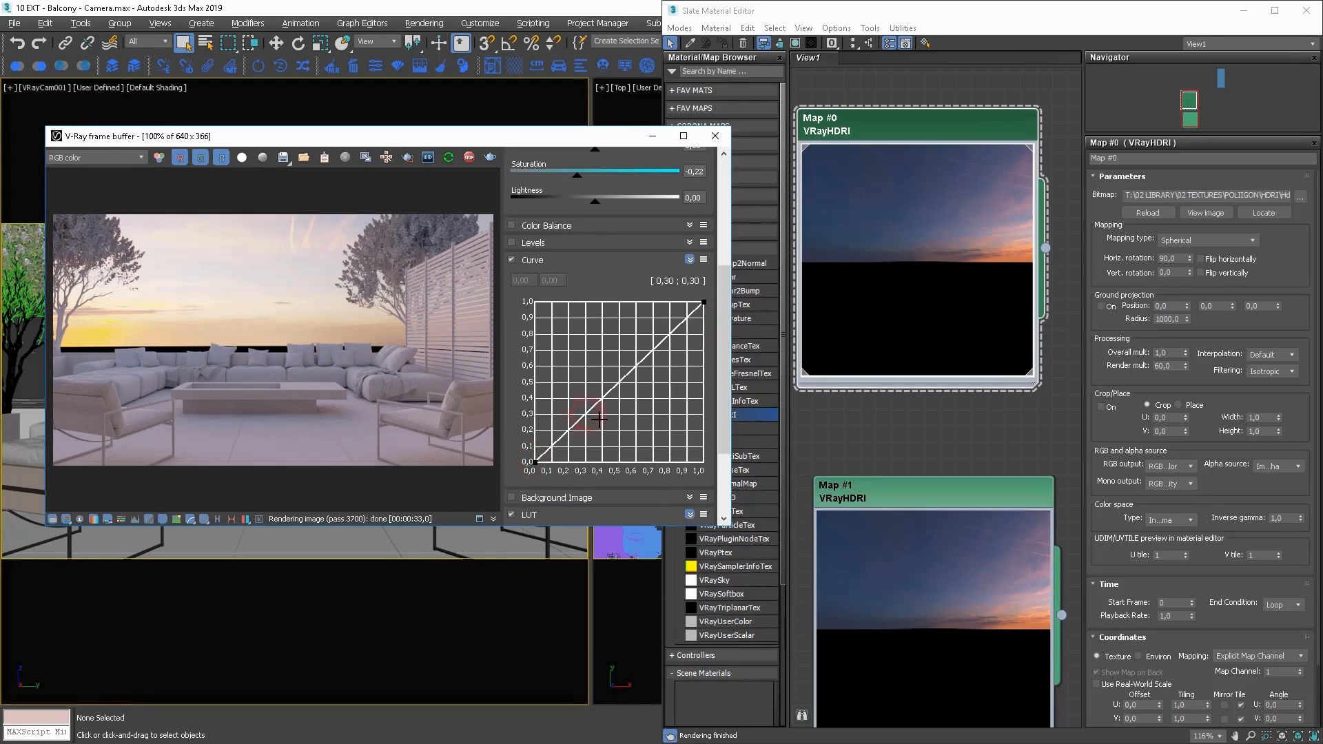
left_click(538, 459)
left_click_drag(583, 417, 609, 416)
Shape the curve into an S by moving the white point's handle to about (0.45; 0.84) and the black point's to about (0.46; 0.35)
left_click(703, 302)
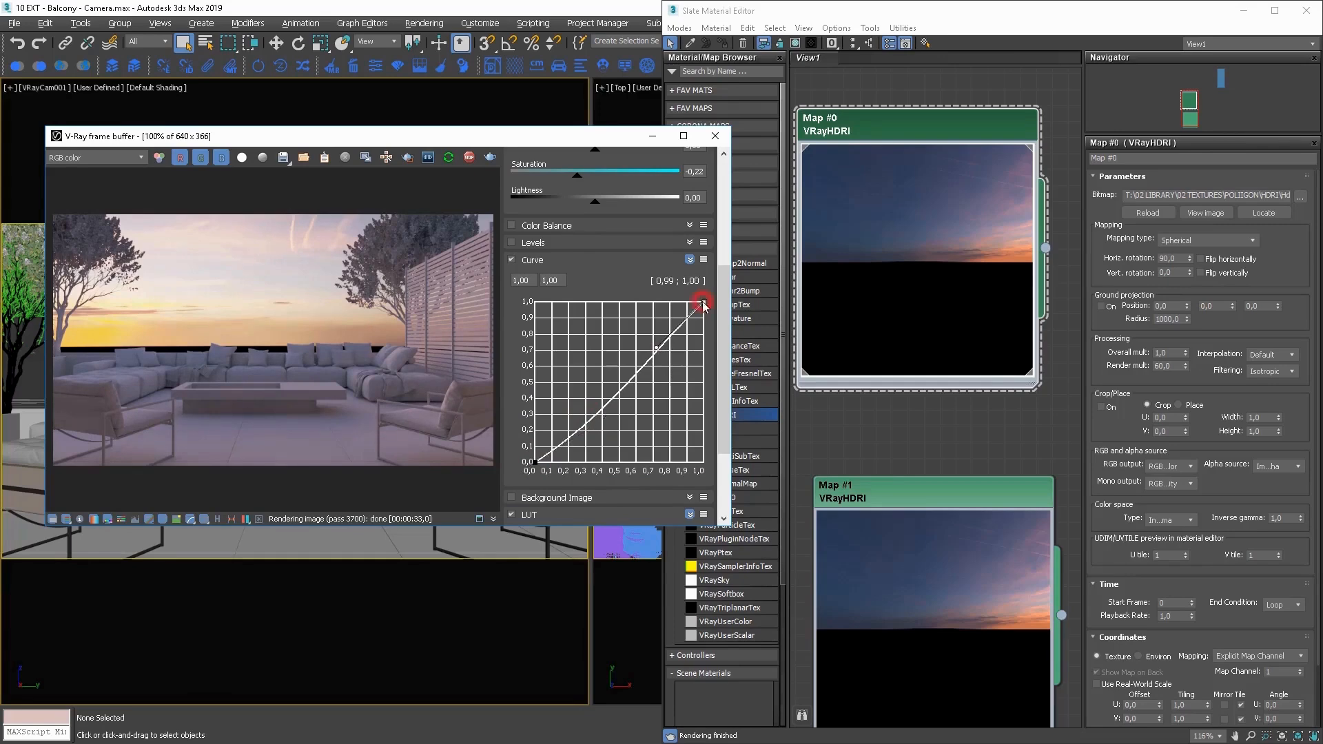
left_click_drag(656, 348, 600, 321)
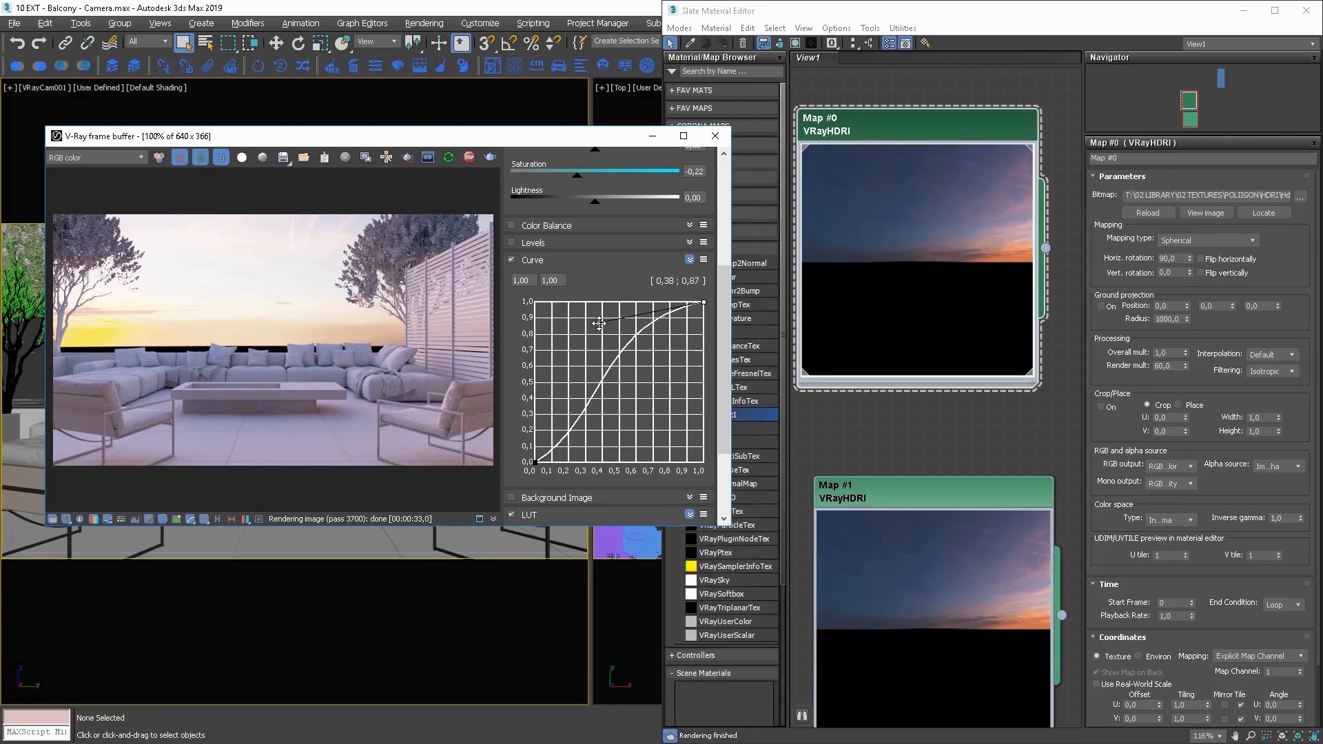
left_click_drag(599, 324, 609, 327)
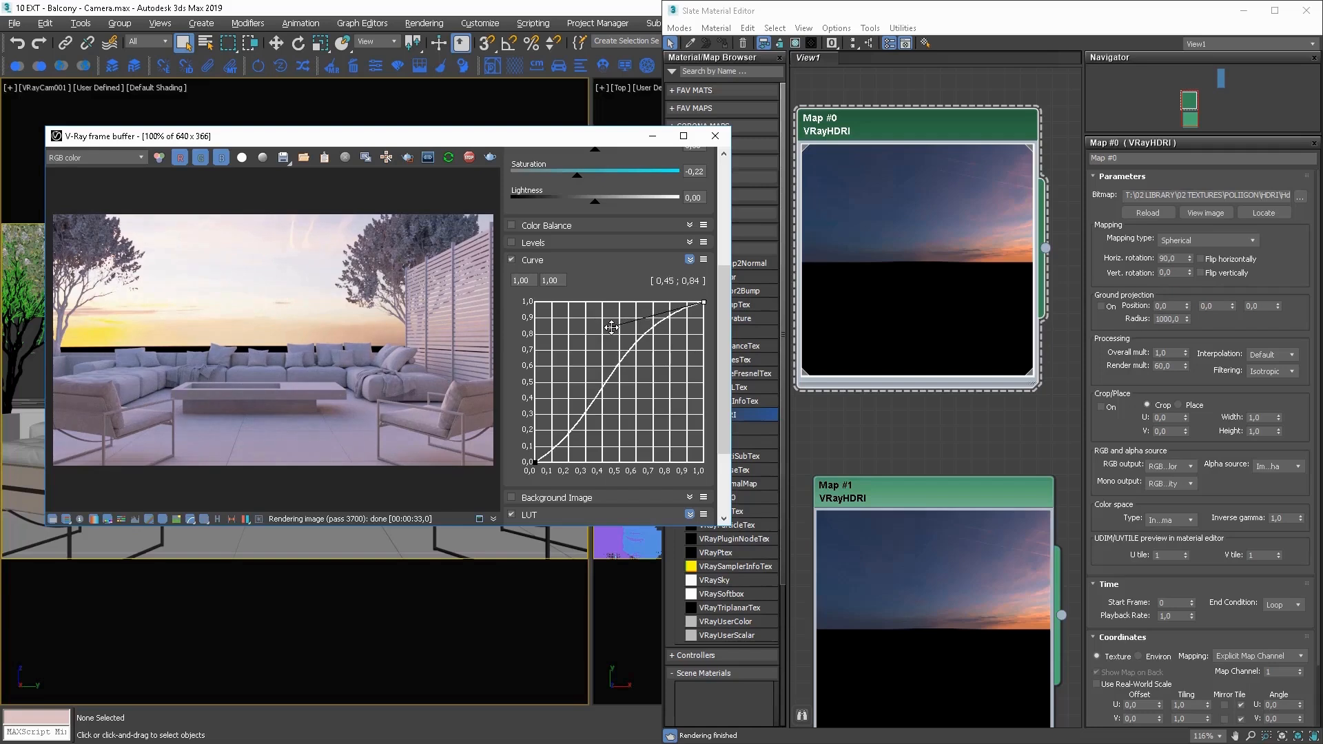
left_click(535, 463)
left_click_drag(606, 417, 612, 406)
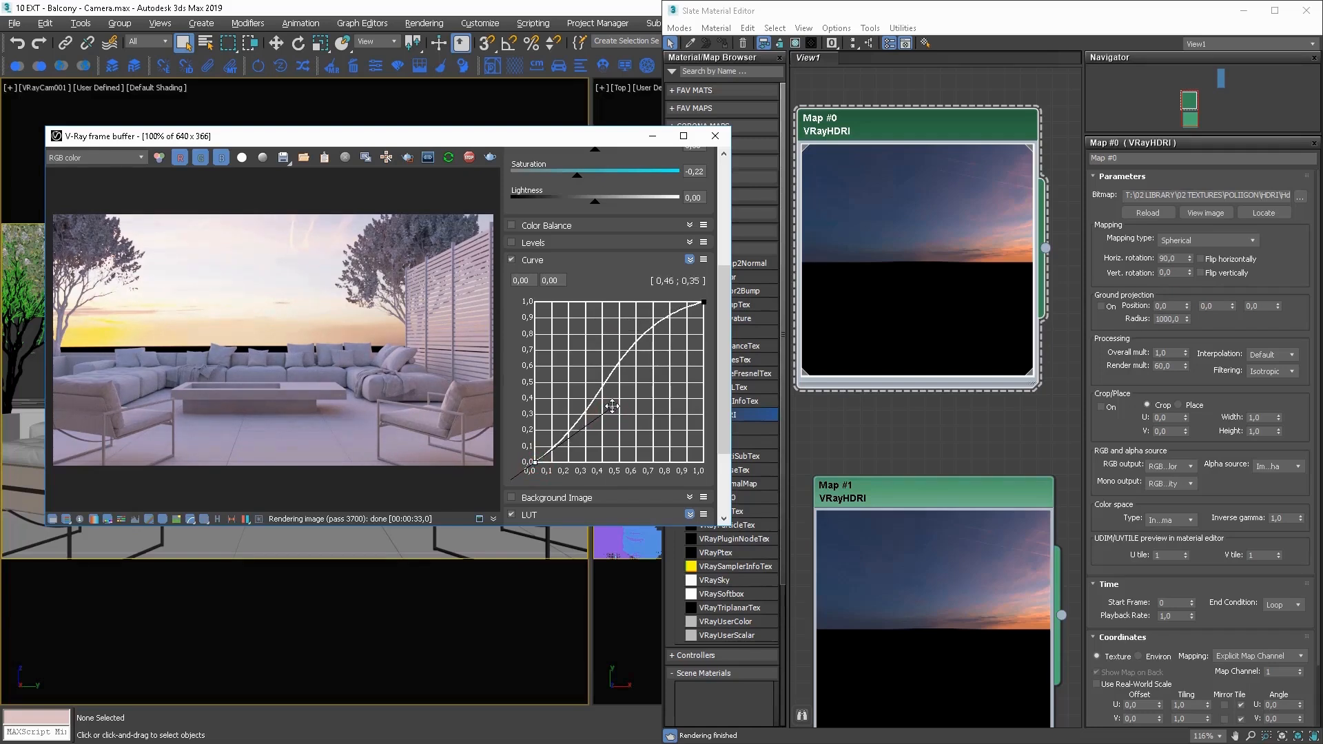
Try a render multiplier of 8 on the background VRayHDRI map and settle on 12
left_click(917, 489)
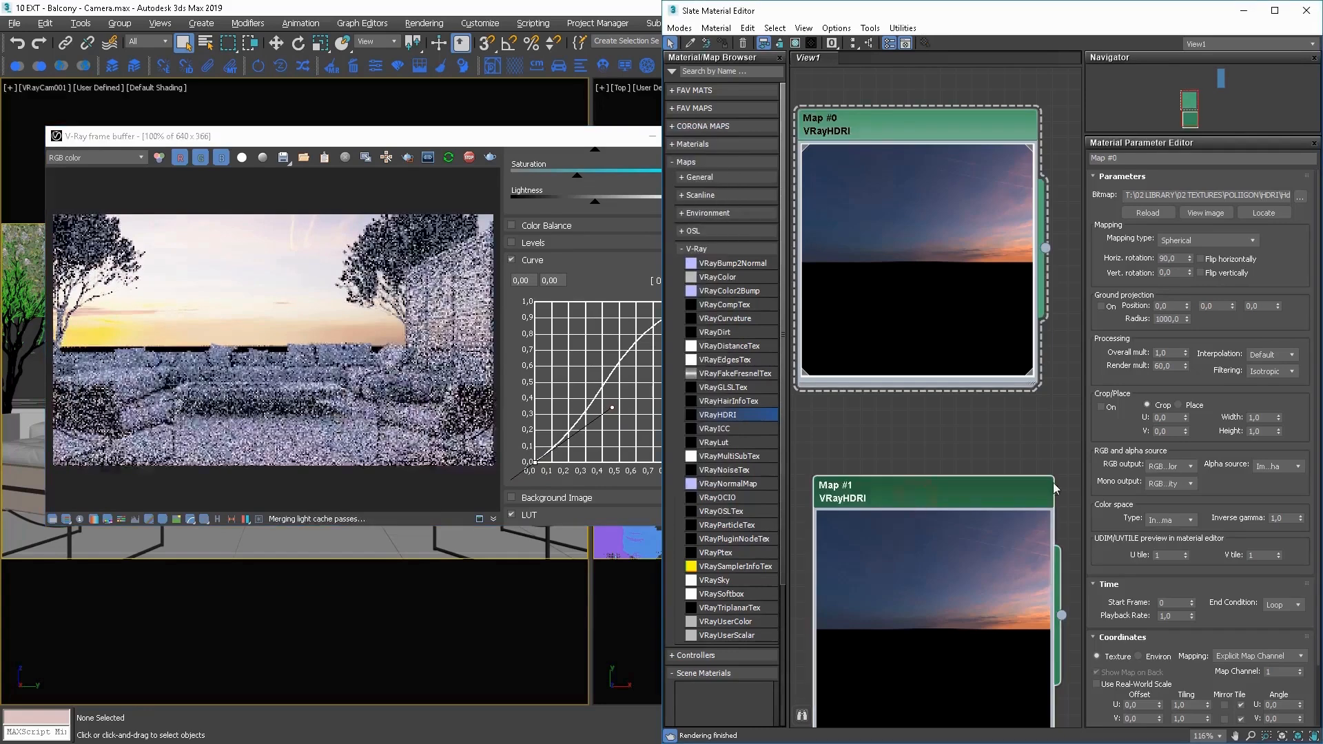
double_click(1170, 366)
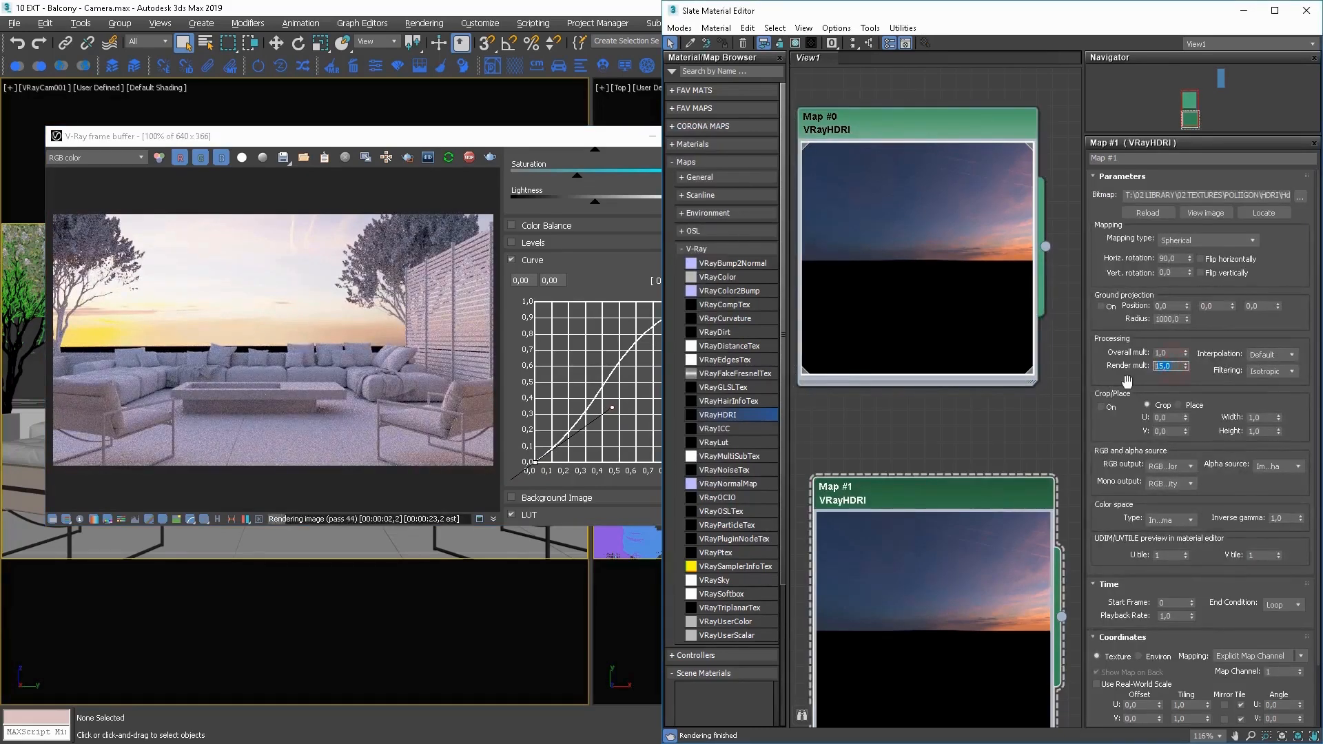
type("8")
key("Return")
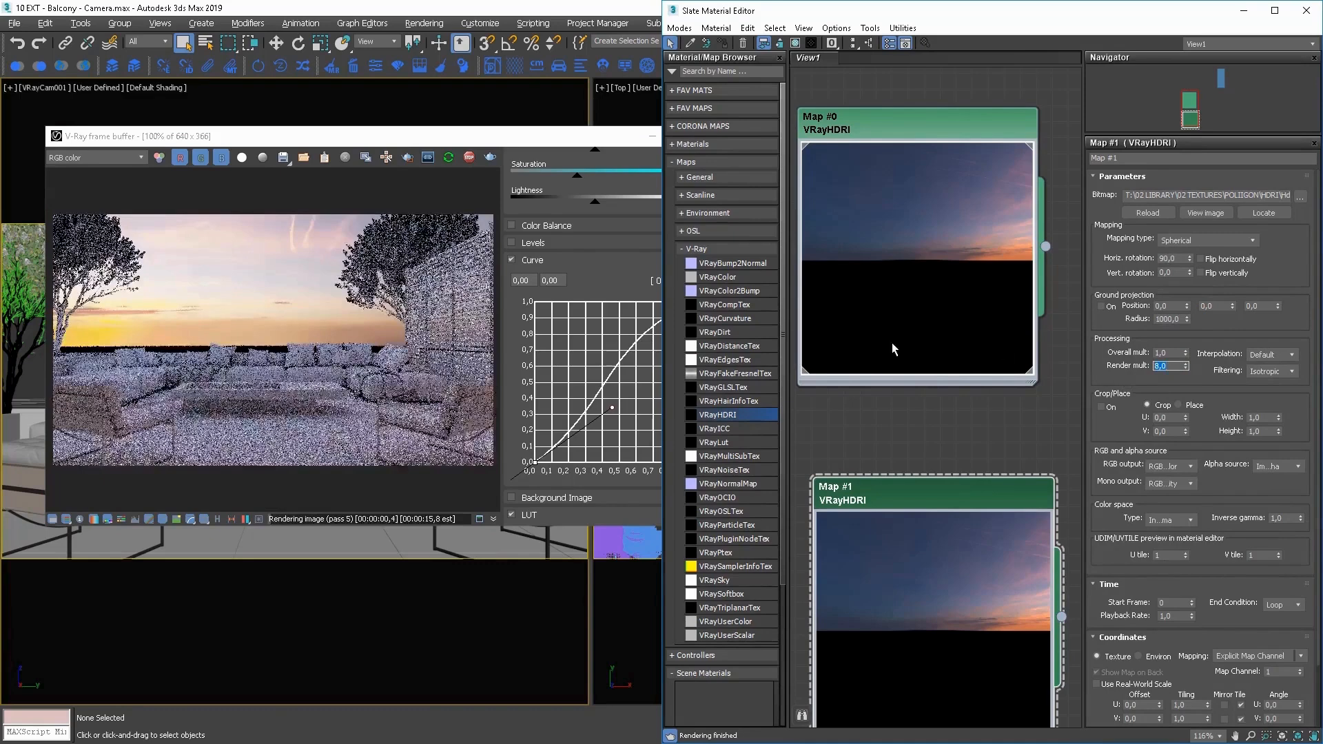
type("12")
key("Return")
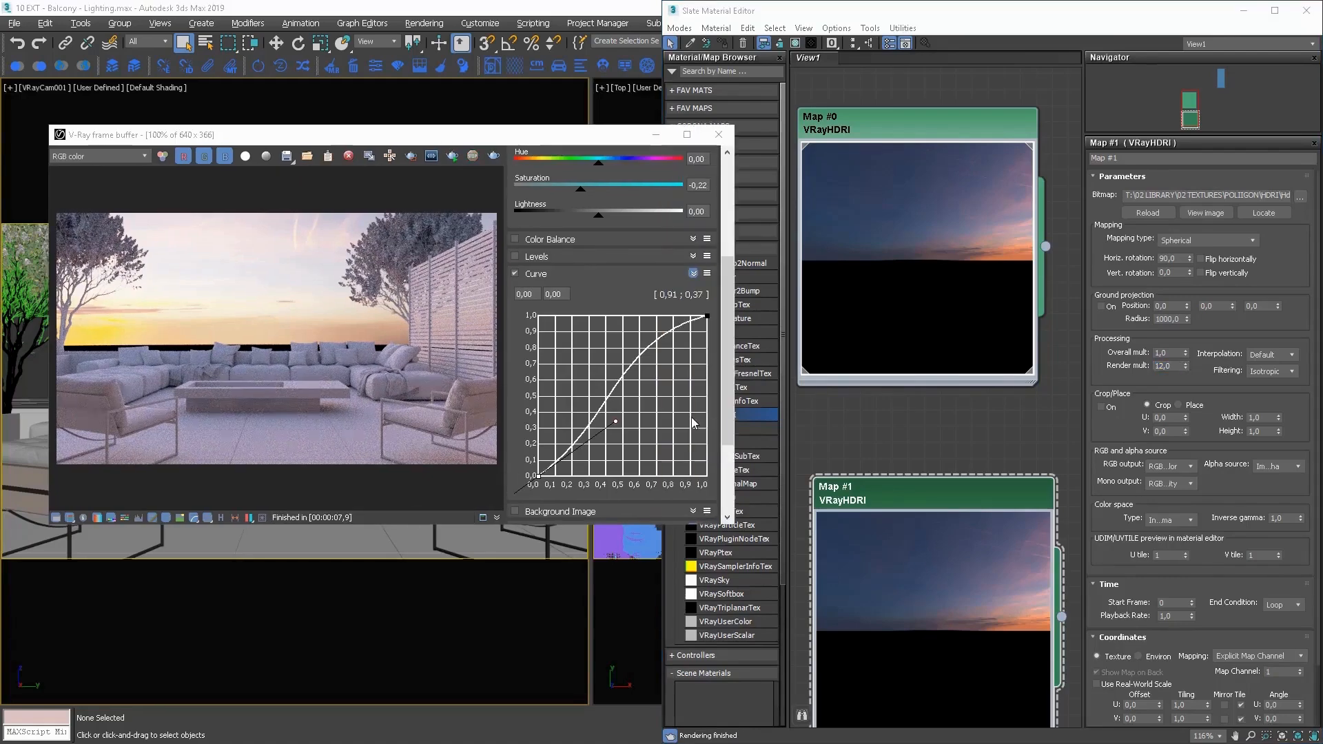
Close the V-Ray frame buffer and make room in the material graph for new nodes
left_click(719, 134)
middle_click_drag(960, 302, 1092, 252)
scroll(857, 388, "down", 2)
middle_click_drag(858, 389, 1202, 358)
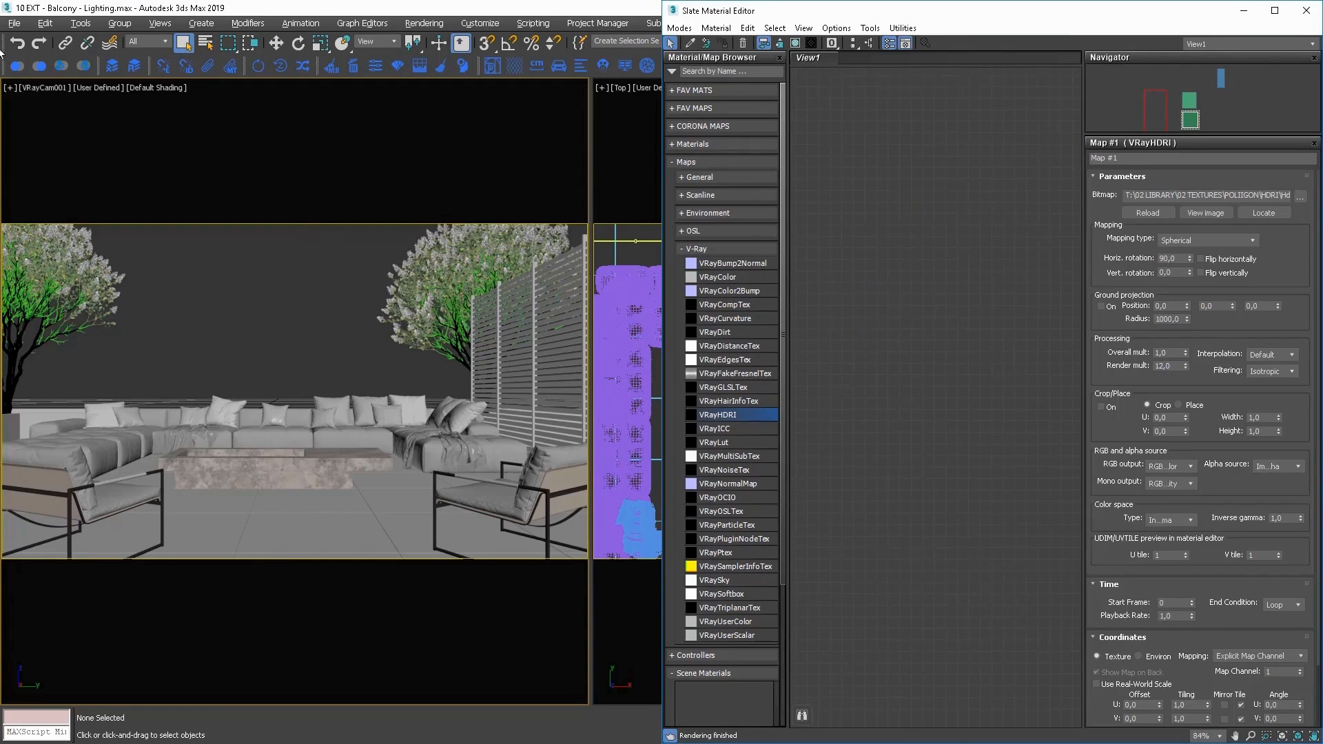
Bring the logs object into the table's fire pit, inspect it in perspective with edged faces on, and return to the camera view with nothing selected
left_click(42, 67)
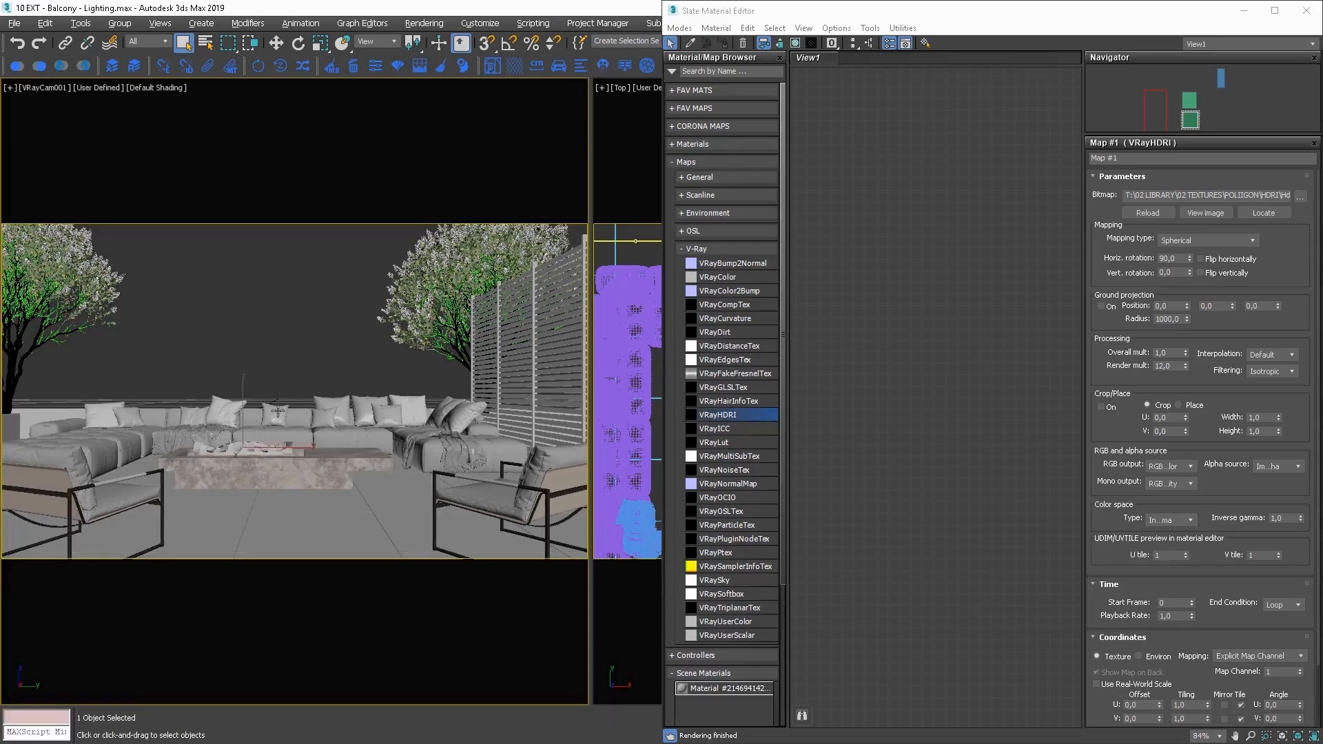
key("p")
scroll(277, 406, "up", 5)
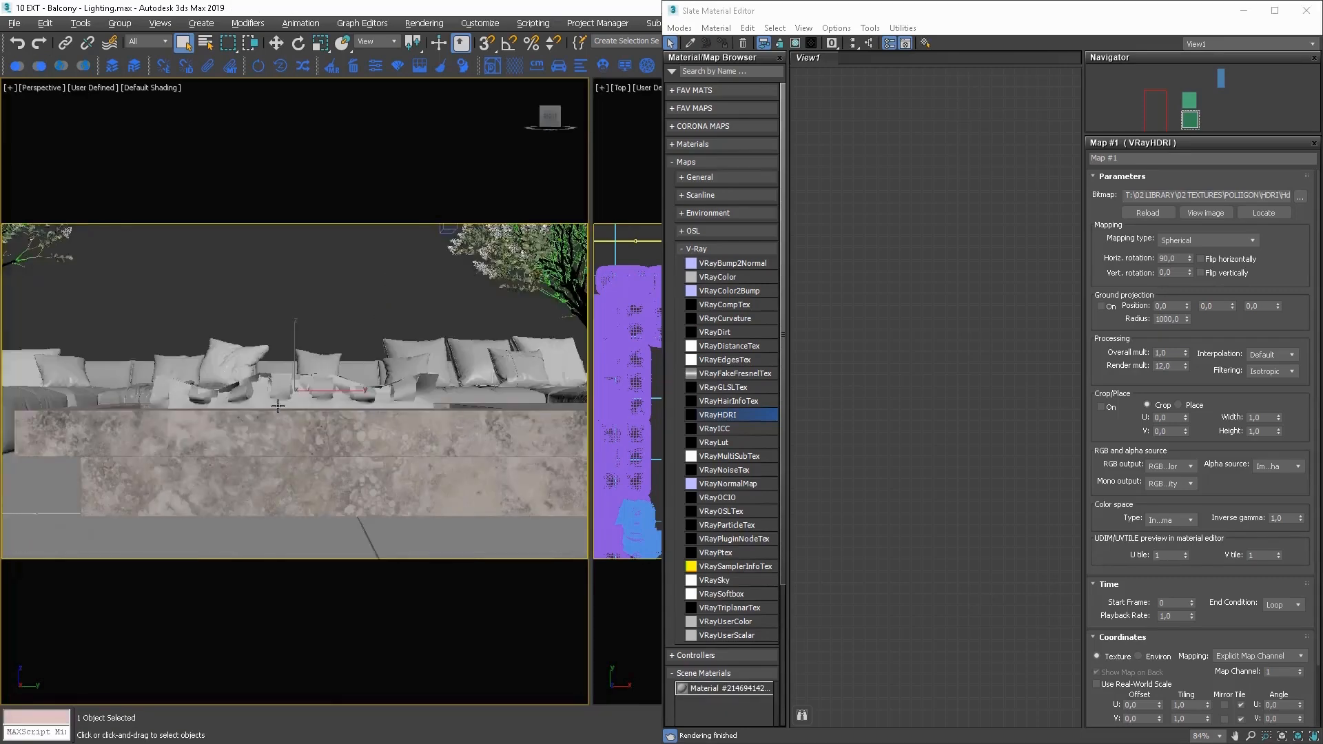
middle_click_drag(287, 397, 209, 450, "alt")
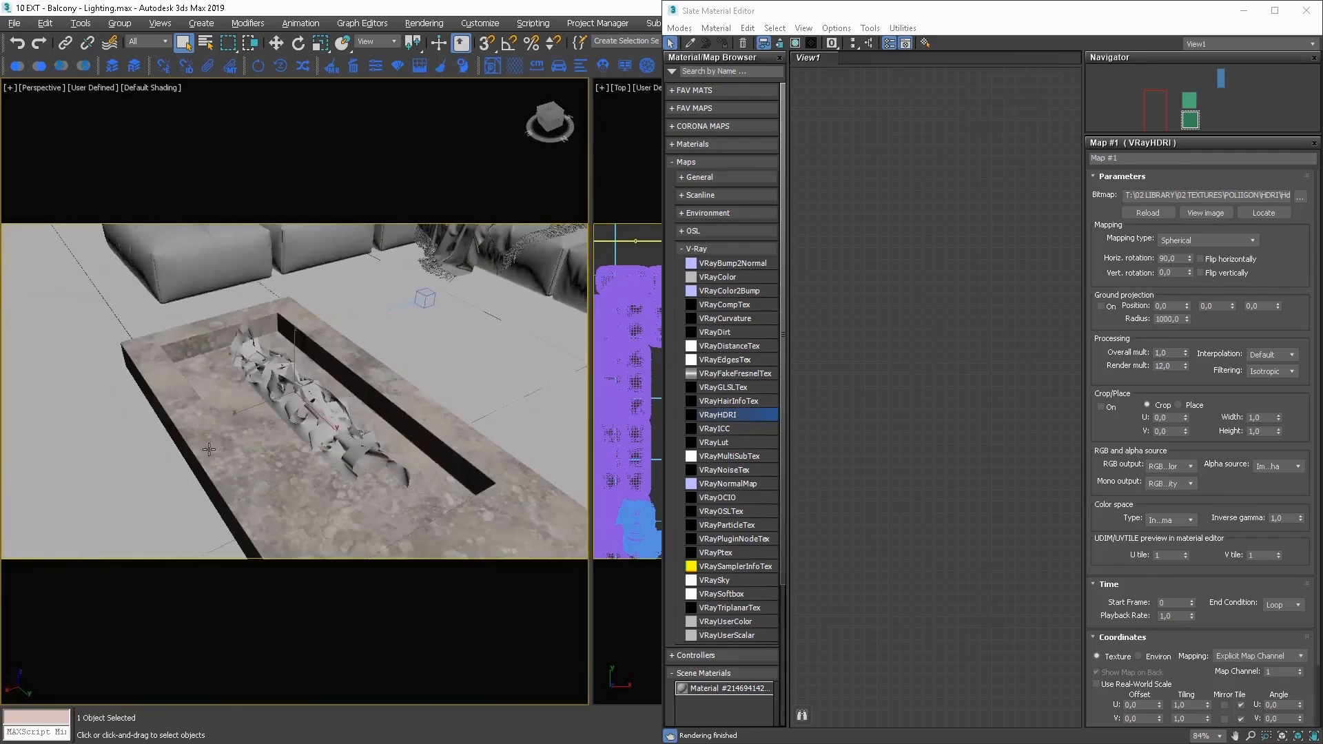
mouse_move(376, 410)
middle_mouse_down()
mouse_move(373, 398)
mouse_move(512, 381)
mouse_move(403, 391)
middle_mouse_up()
key("F4")
scroll(352, 408, "up", 6)
scroll(352, 409, "down", 5)
key("c")
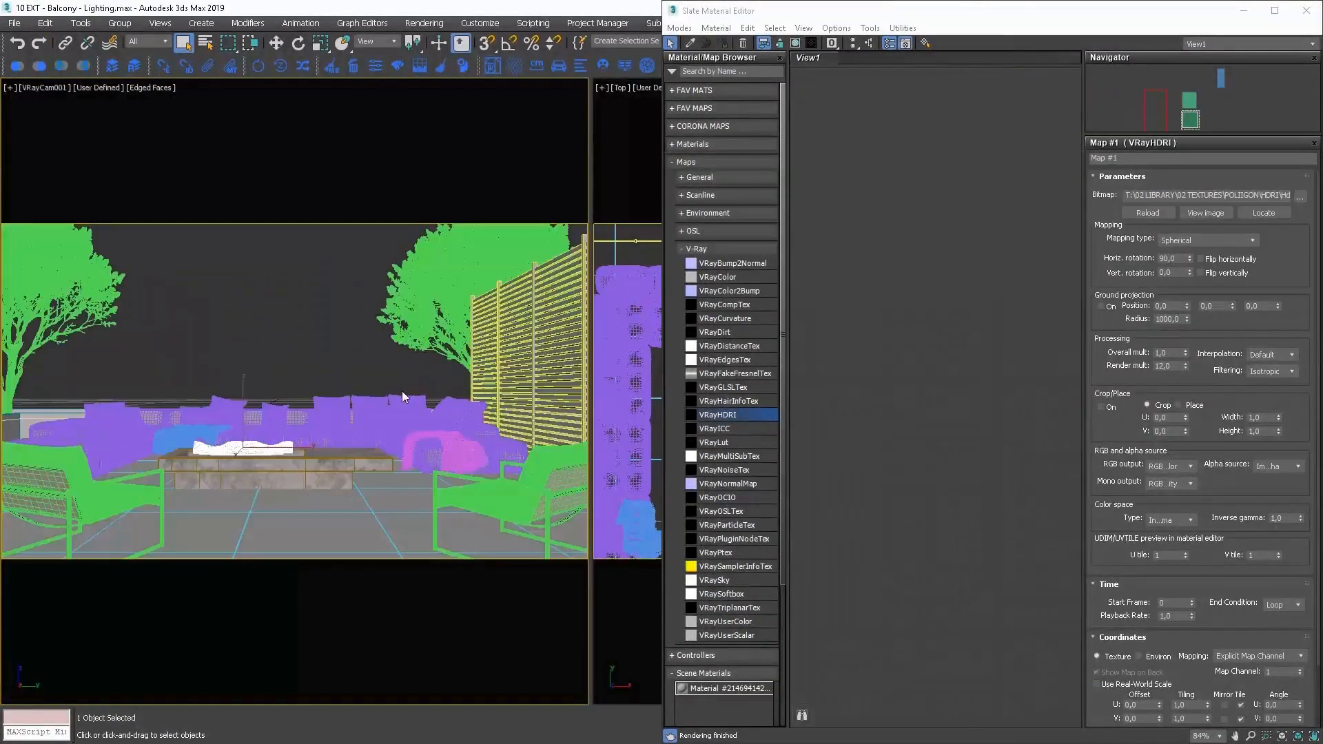
left_click(301, 346)
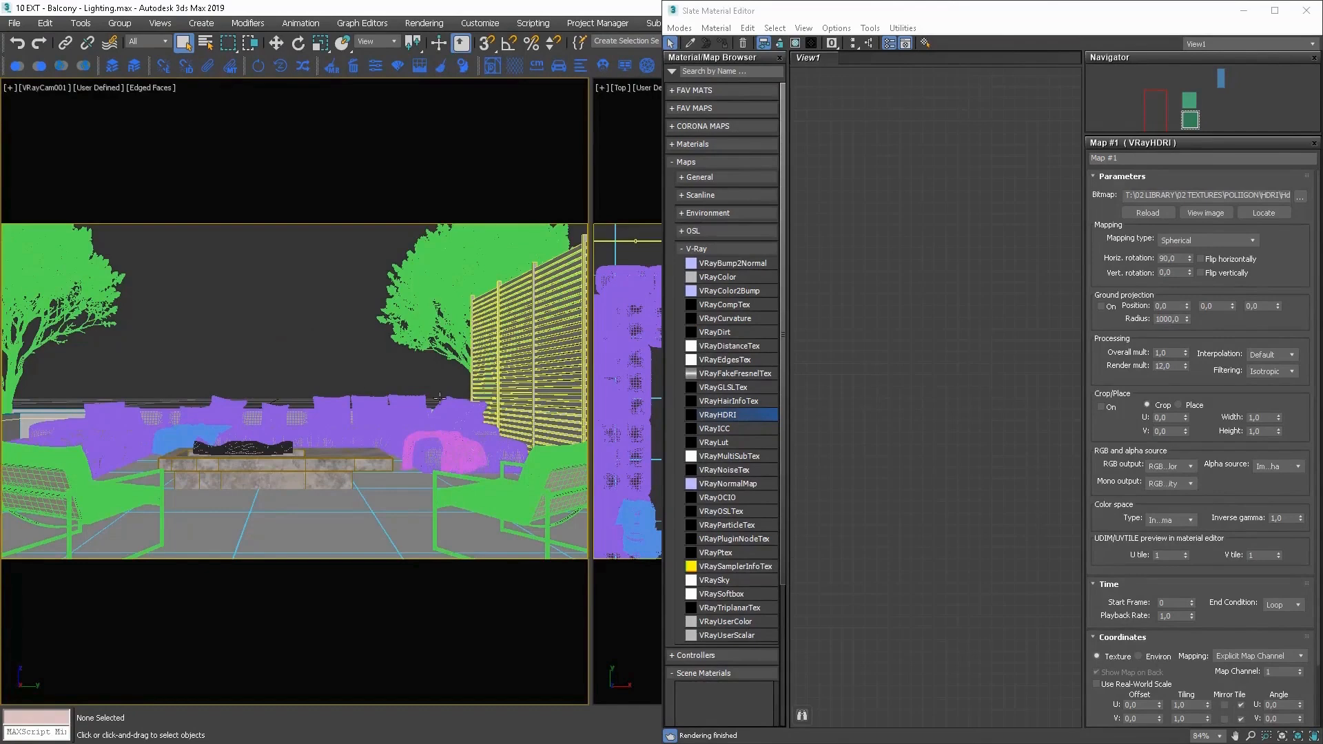
Collapse the map list, expand the material list, and add a new material node to the empty area of the graph
left_click(695, 158)
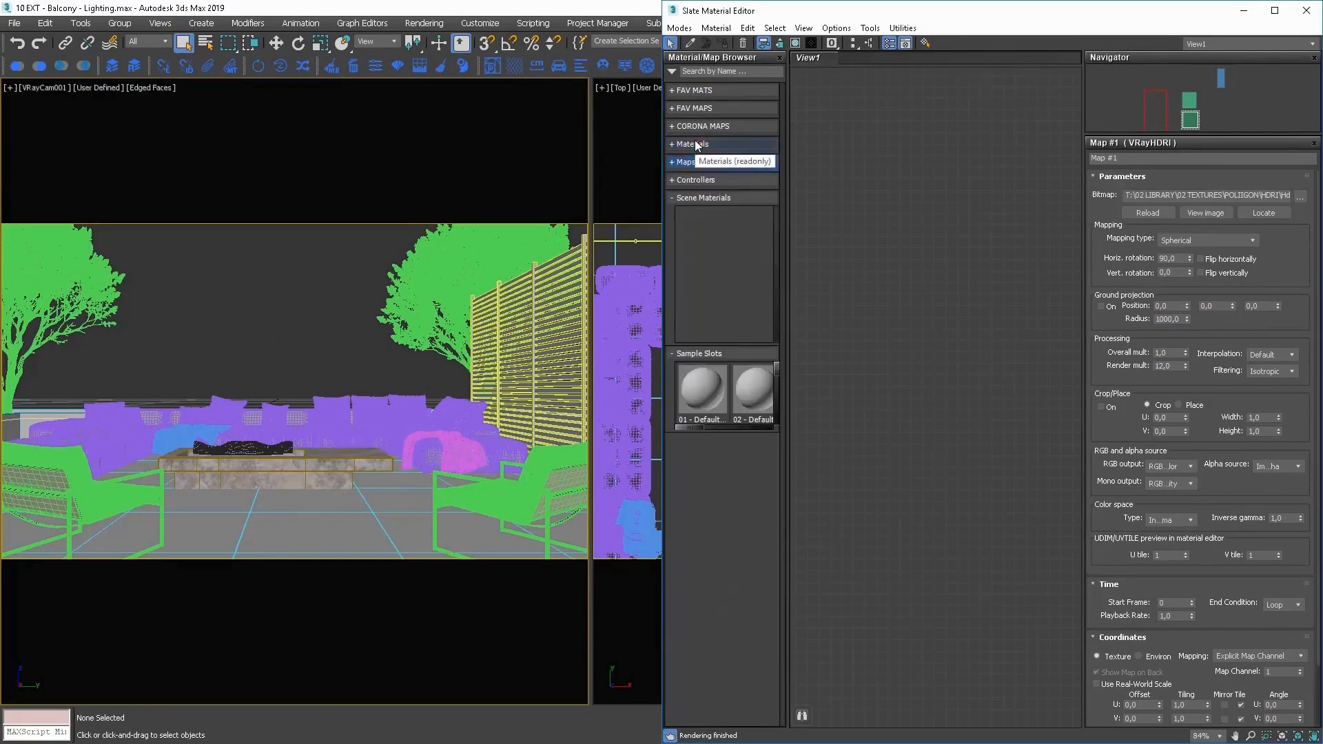
left_click(694, 141)
left_click_drag(723, 366, 894, 350)
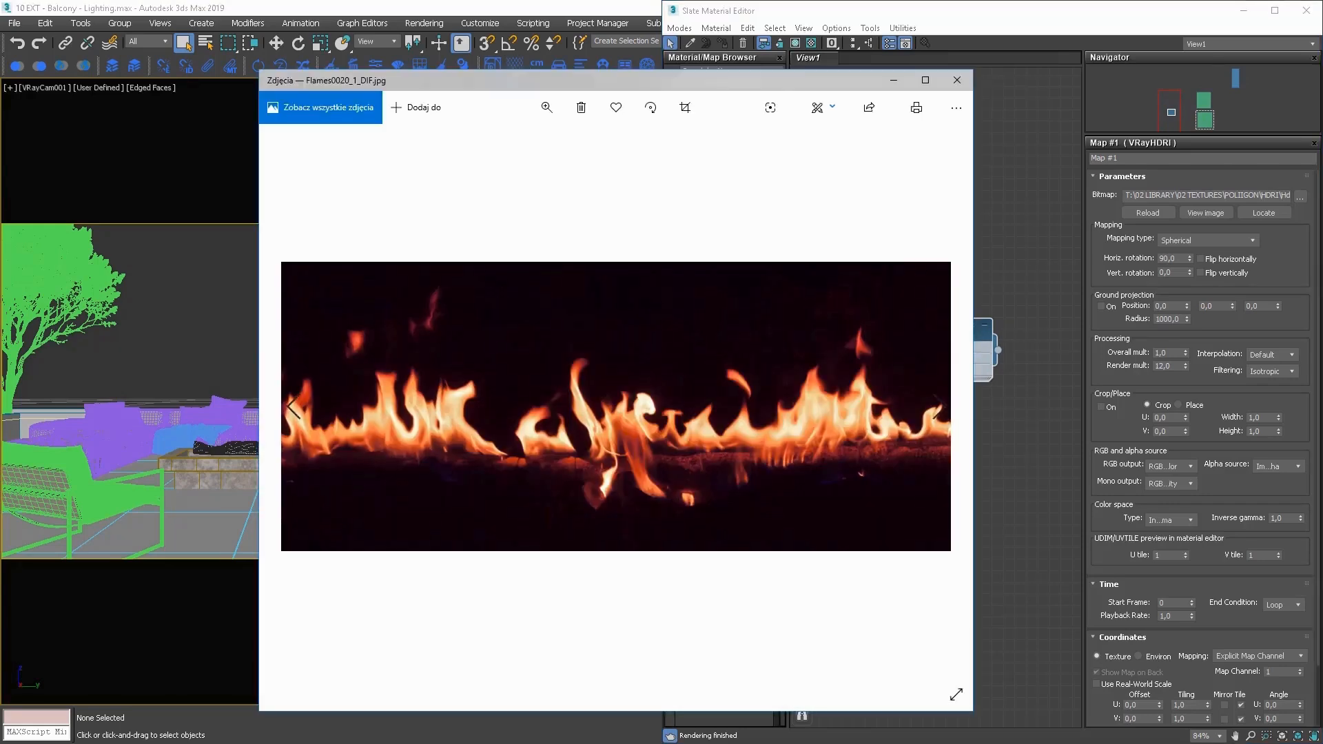
Check the flame texture's mask image and add the Flames0020_1 and Flames0020_2 DIF and MASK bitmaps beside and below the VRayLightMtl node
key("Right")
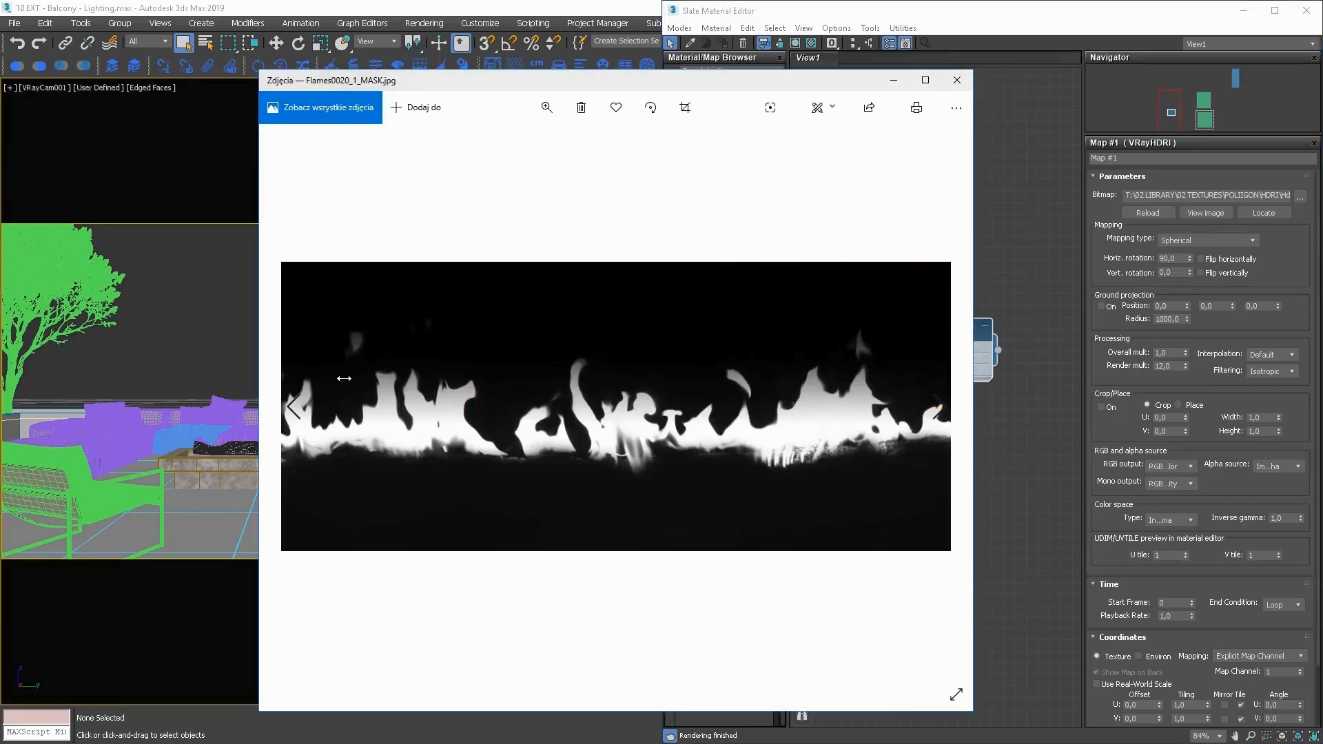
left_click(947, 80)
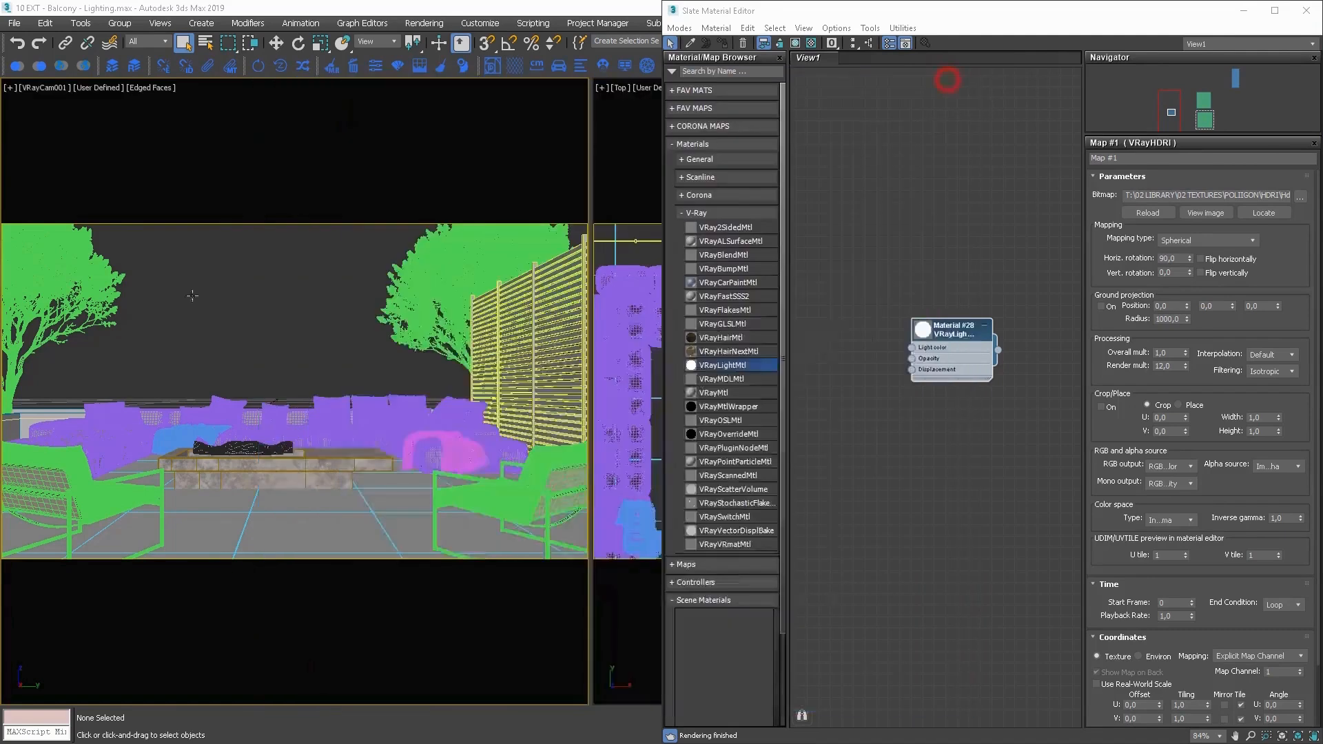
left_click_drag(935, 250, 829, 319)
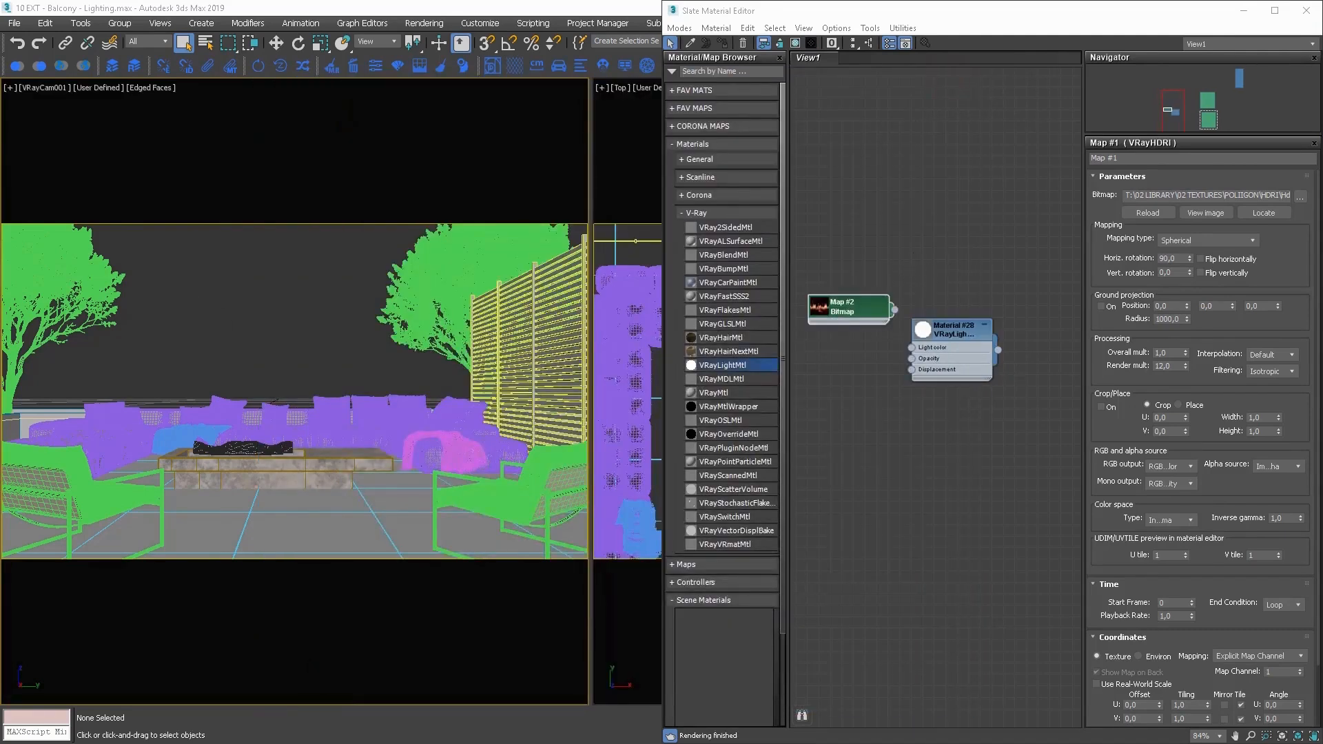
left_click_drag(970, 375, 853, 348)
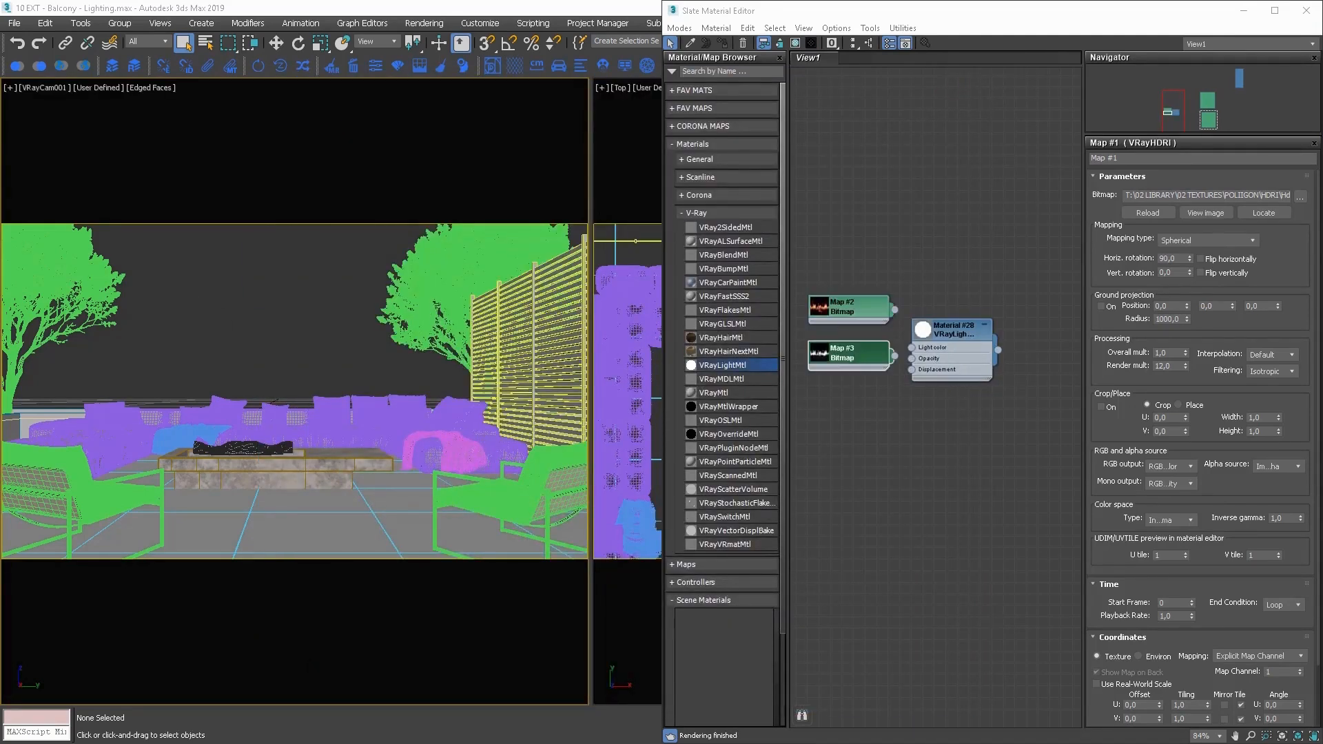
left_click_drag(863, 495, 842, 497)
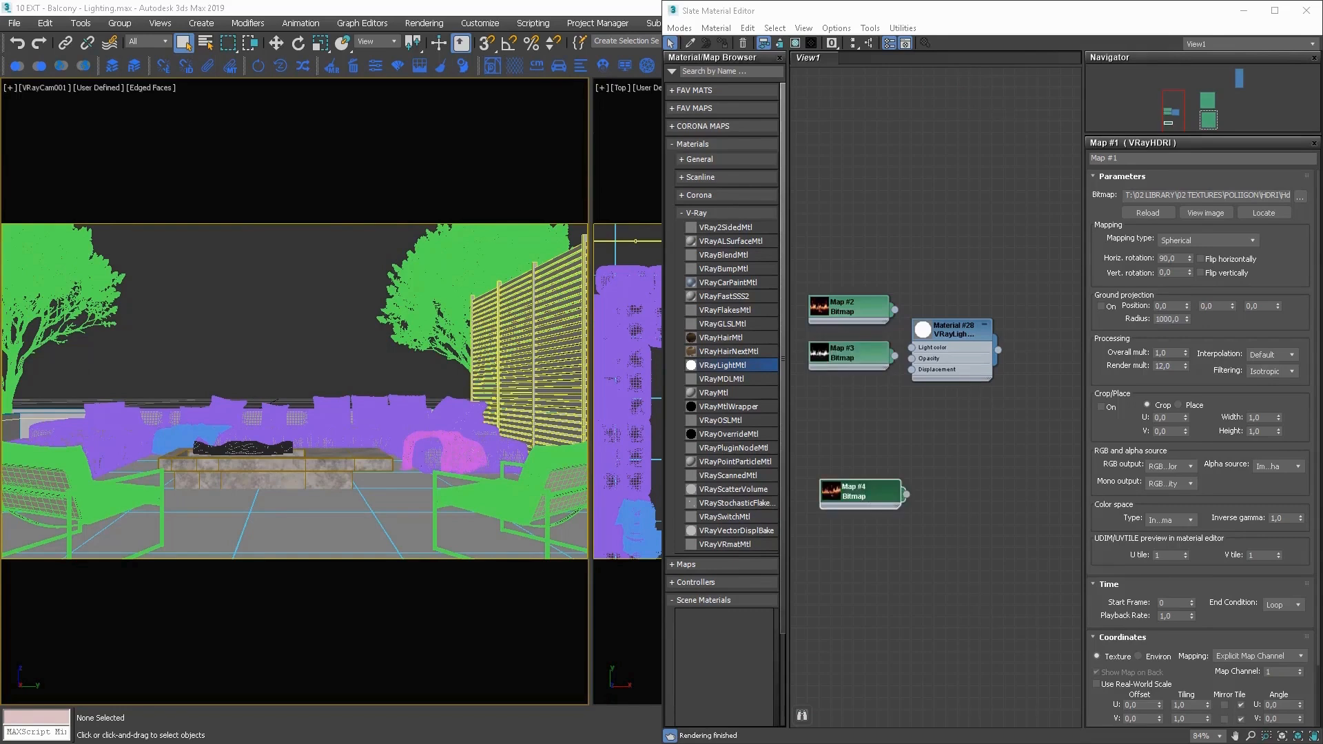
mouse_move(475, 513)
left_mouse_down()
mouse_move(727, 583)
mouse_move(847, 547)
left_mouse_up()
Duplicate the VRayLightMtl for the Flames0020_2 bitmaps, connect DIF to Light color and MASK to Opacity, and enlarge its preview
left_click_drag(947, 340, 994, 526, "shift")
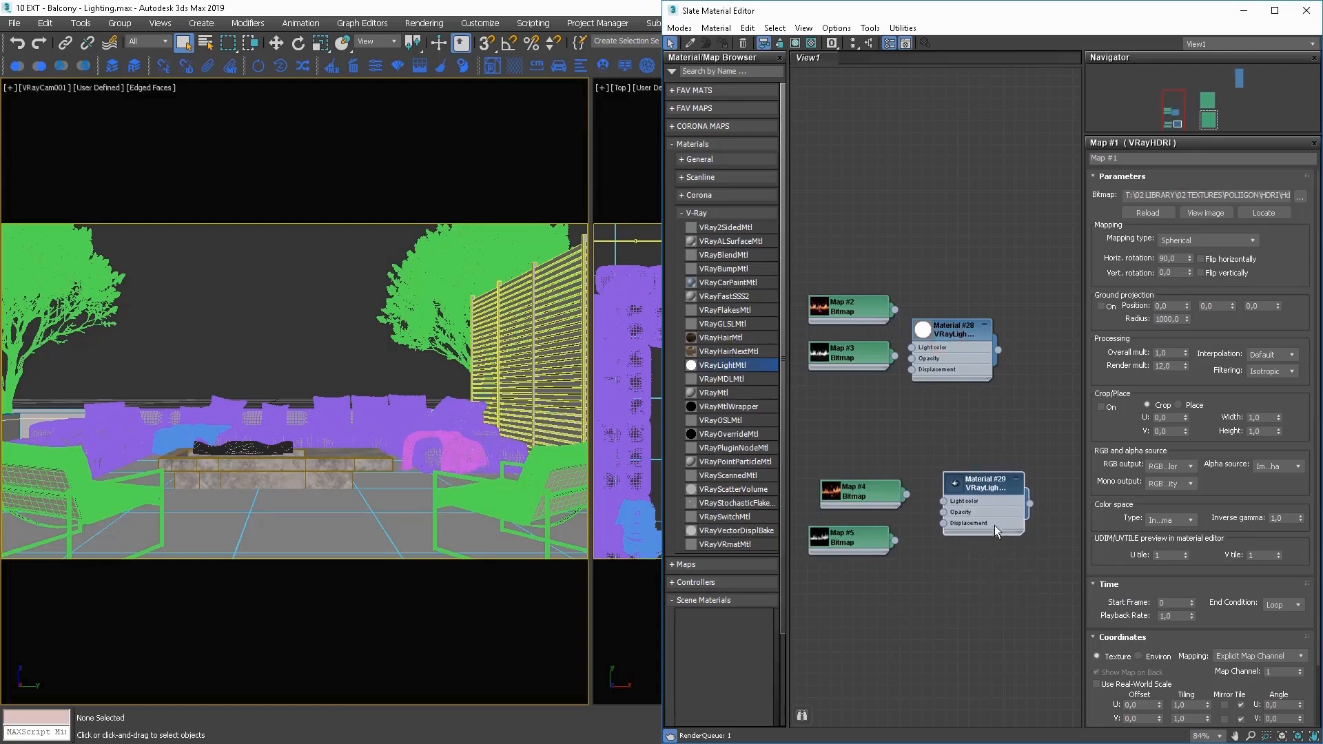
scroll(998, 524, "up", 2)
left_click_drag(890, 489, 938, 492)
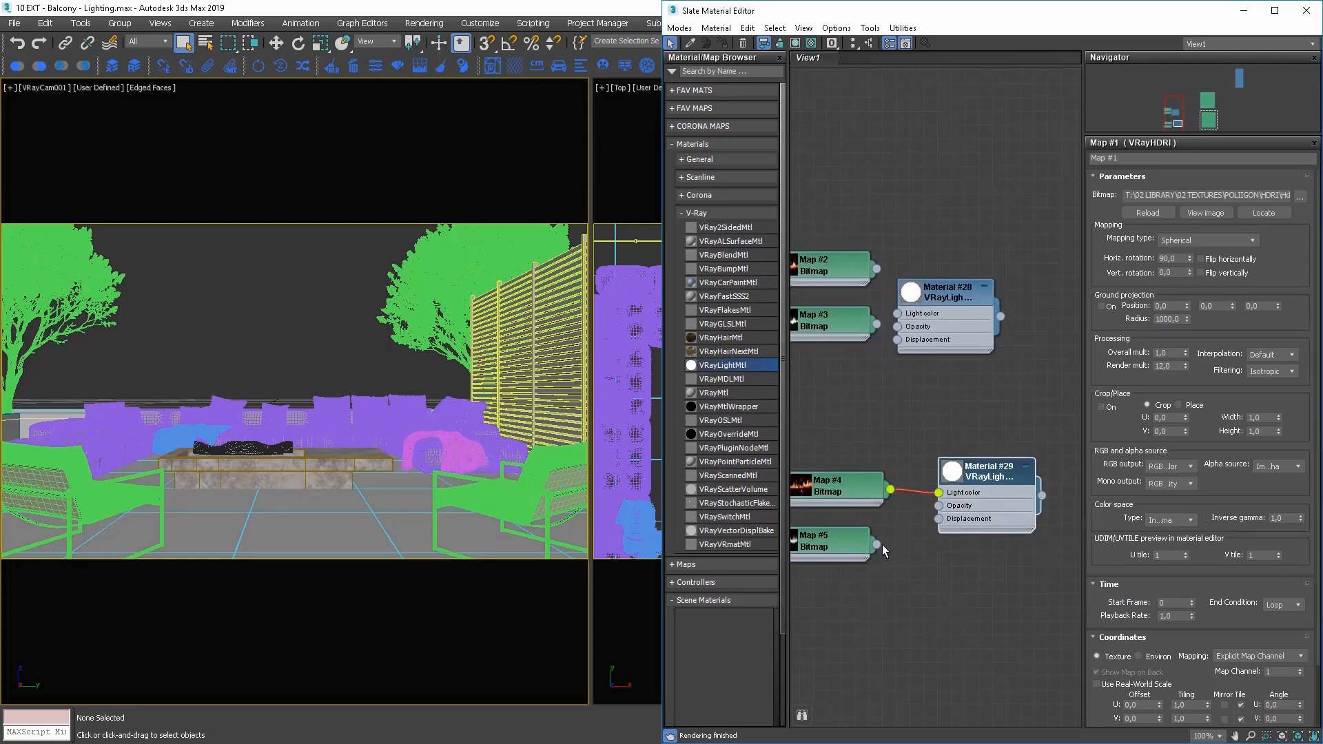
left_click_drag(875, 544, 939, 505)
double_click(952, 475)
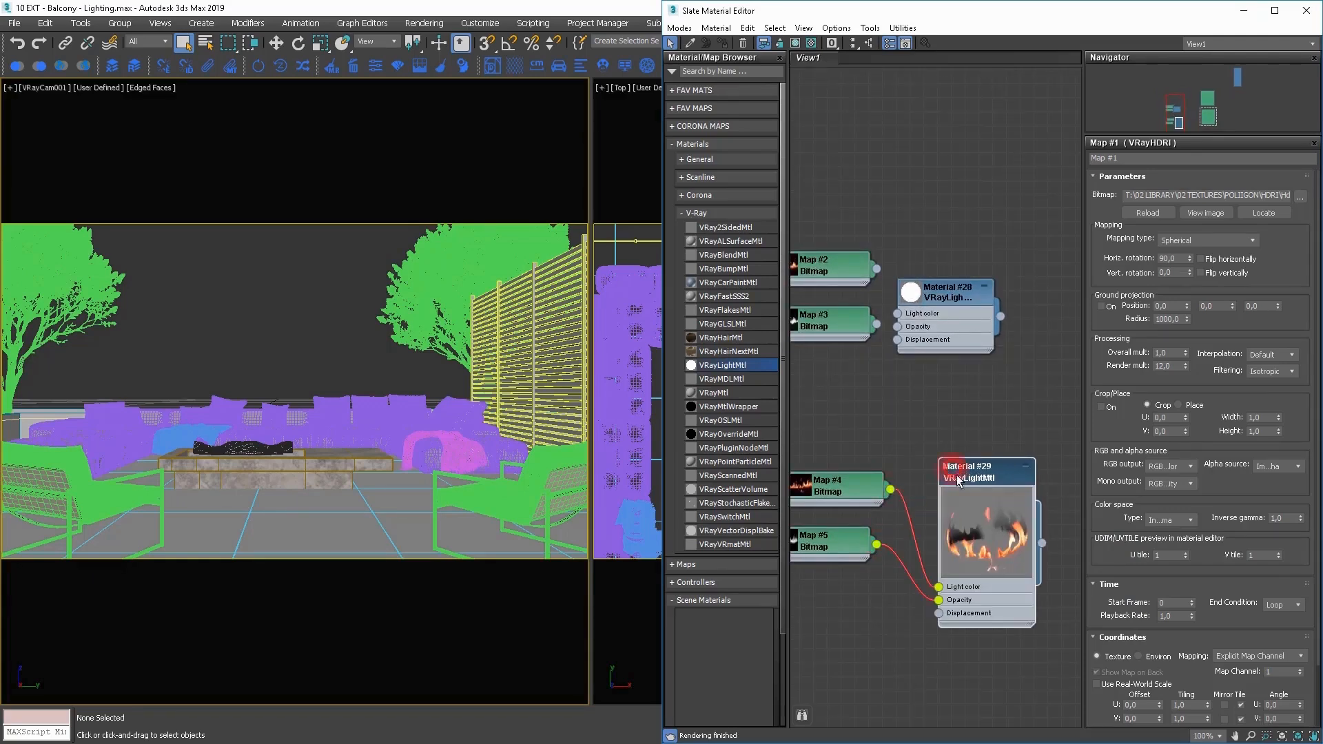
Connect the Flames0020_1 bitmaps to the first VRayLightMtl's Light color and Opacity, and enable Emit light on back side for both materials
left_click_drag(876, 268, 897, 326)
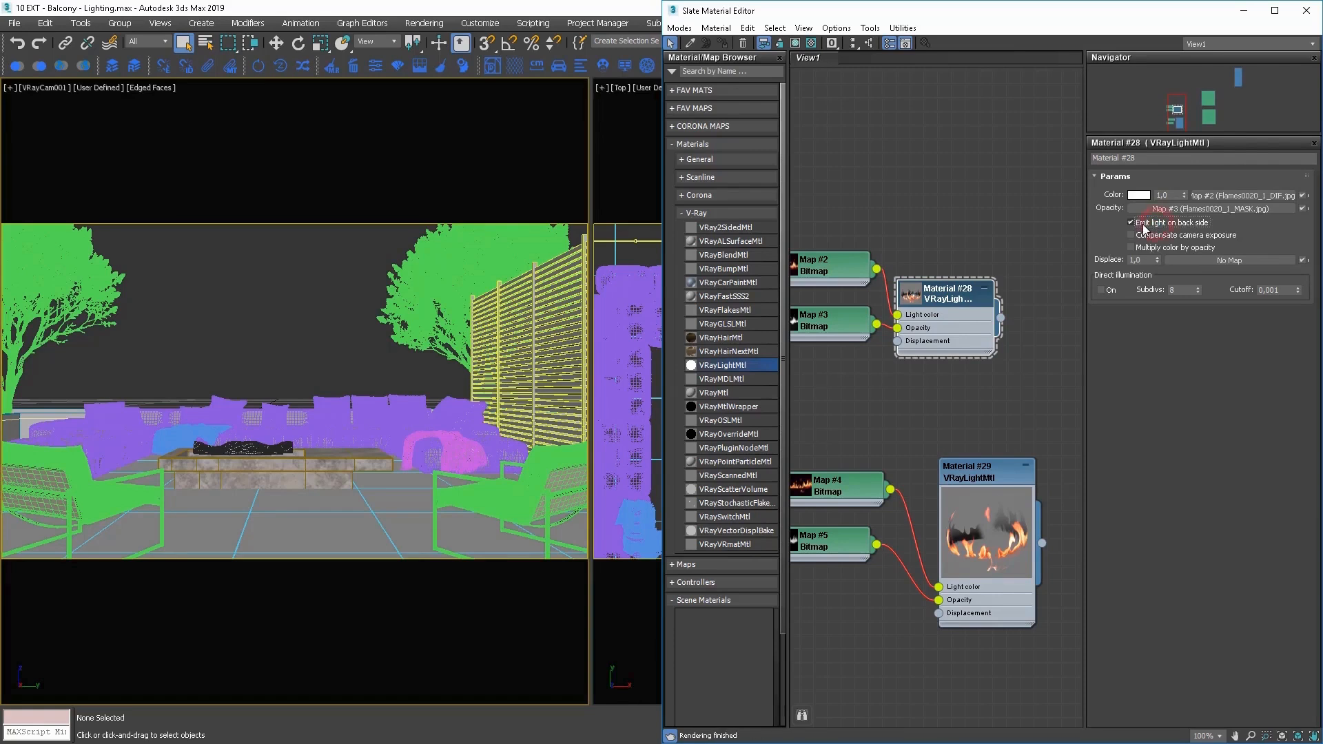
left_click(968, 468)
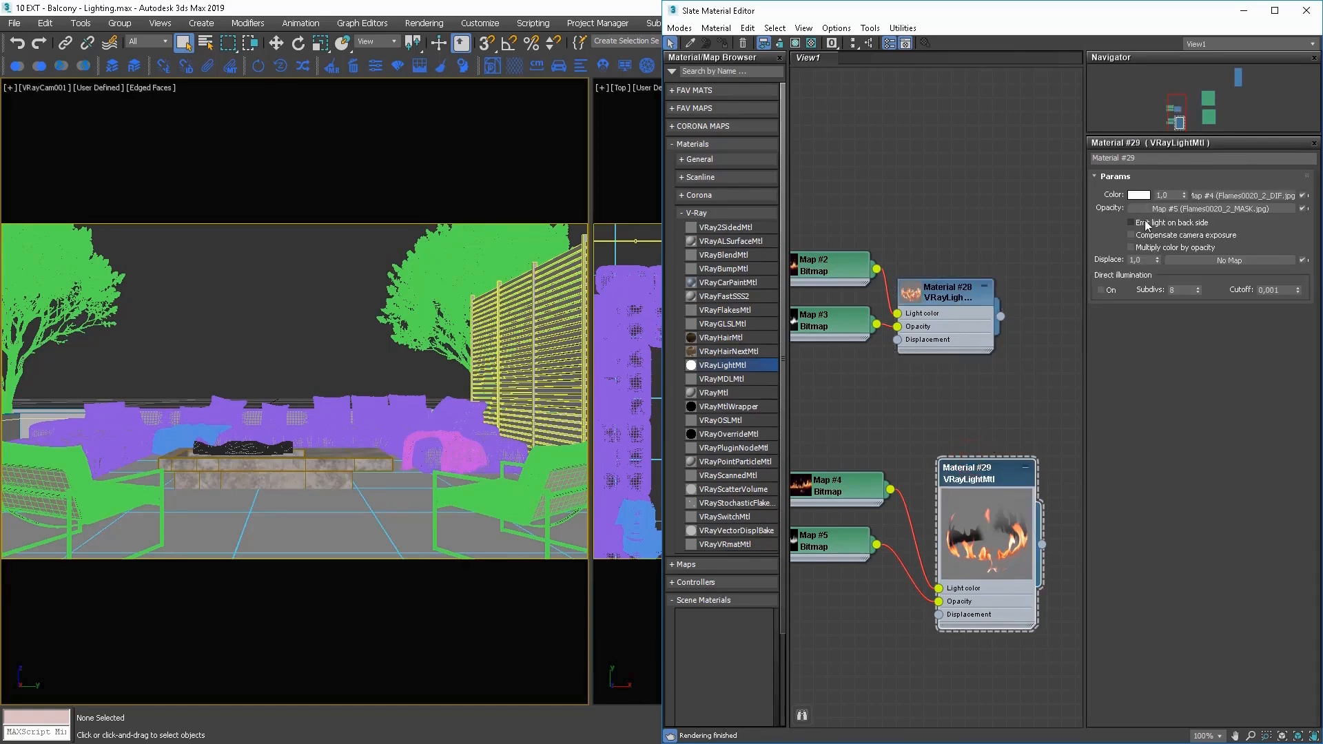
middle_click_drag(988, 518, 934, 465)
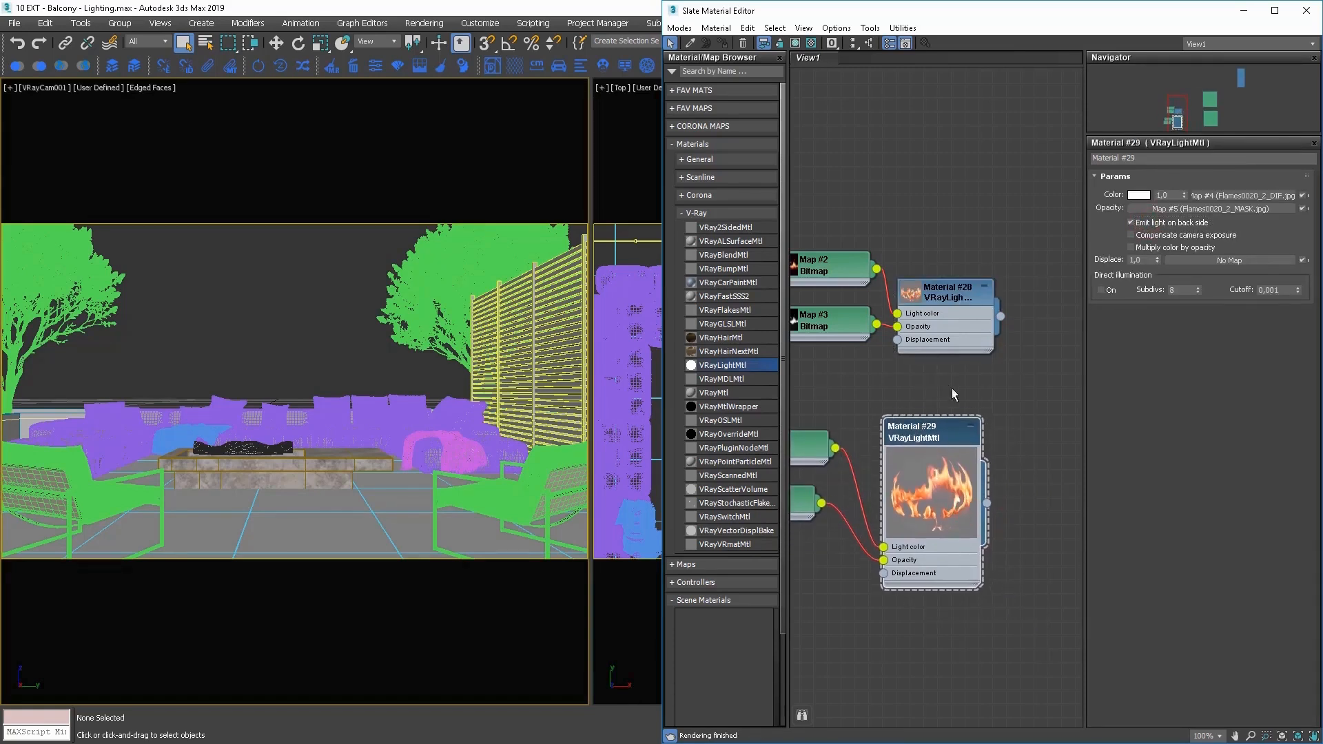
Add a Multi/Sub-Object material and connect the two flame light materials to its slots 1 and 2
middle_click_drag(944, 381, 842, 387)
scroll(861, 376, "down", 2)
right_click(944, 336)
mouse_move(975, 348)
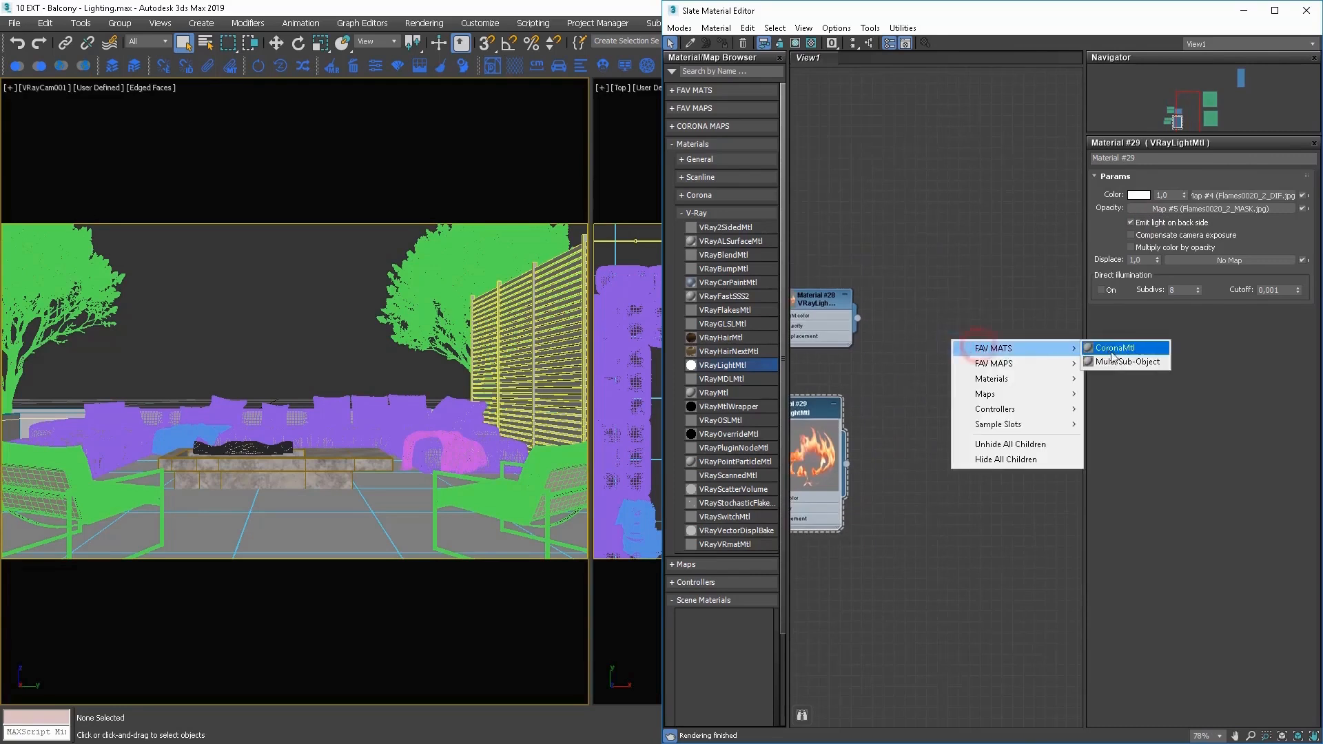
left_click(1111, 361)
left_click_drag(924, 357, 915, 370)
Assign the Multi/Sub-Object material to the flame object in the fire pit, deselect it, and show the camera view in default shading
left_click(247, 445)
left_click(957, 343)
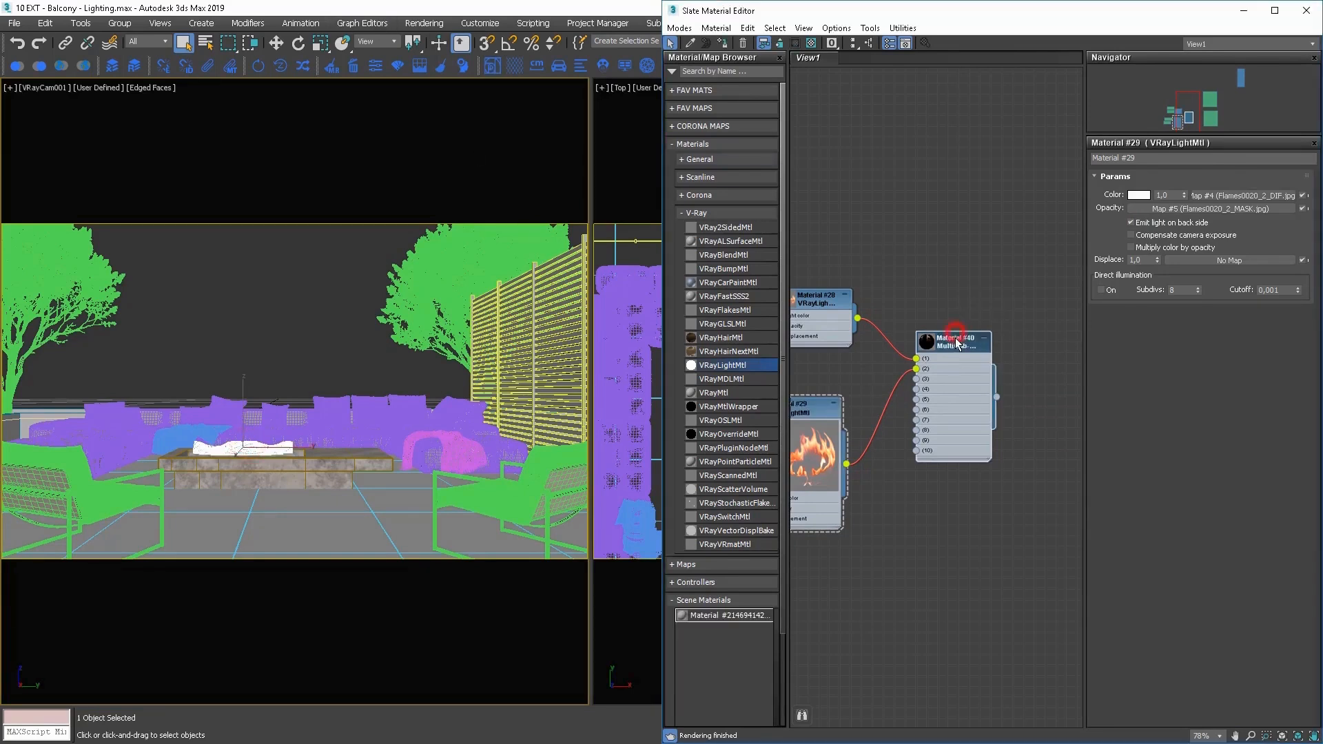
left_click(726, 44)
left_click(286, 301)
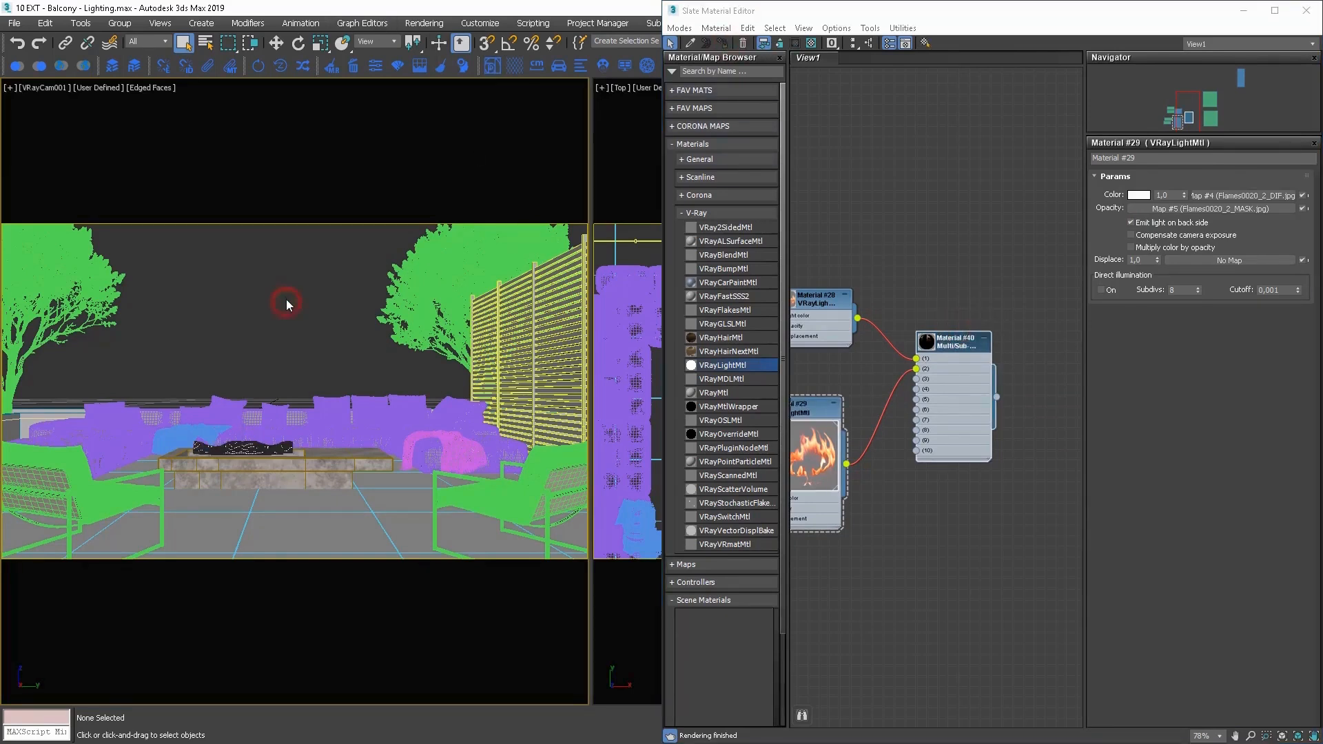
key("F4")
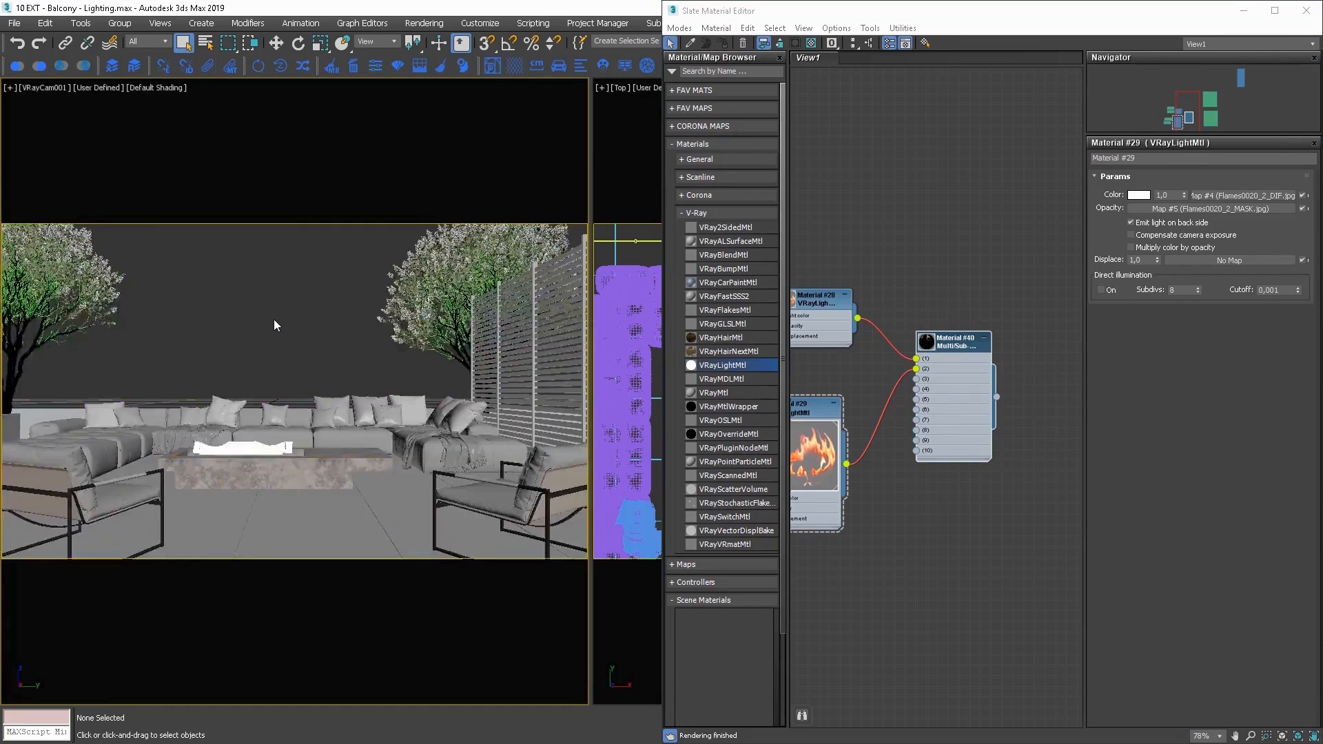
Select the flame object in the fire pit, open the render setup, clear space around the object properties, and rename the object "fire"
left_click(249, 449)
middle_click_drag(866, 461, 1019, 461)
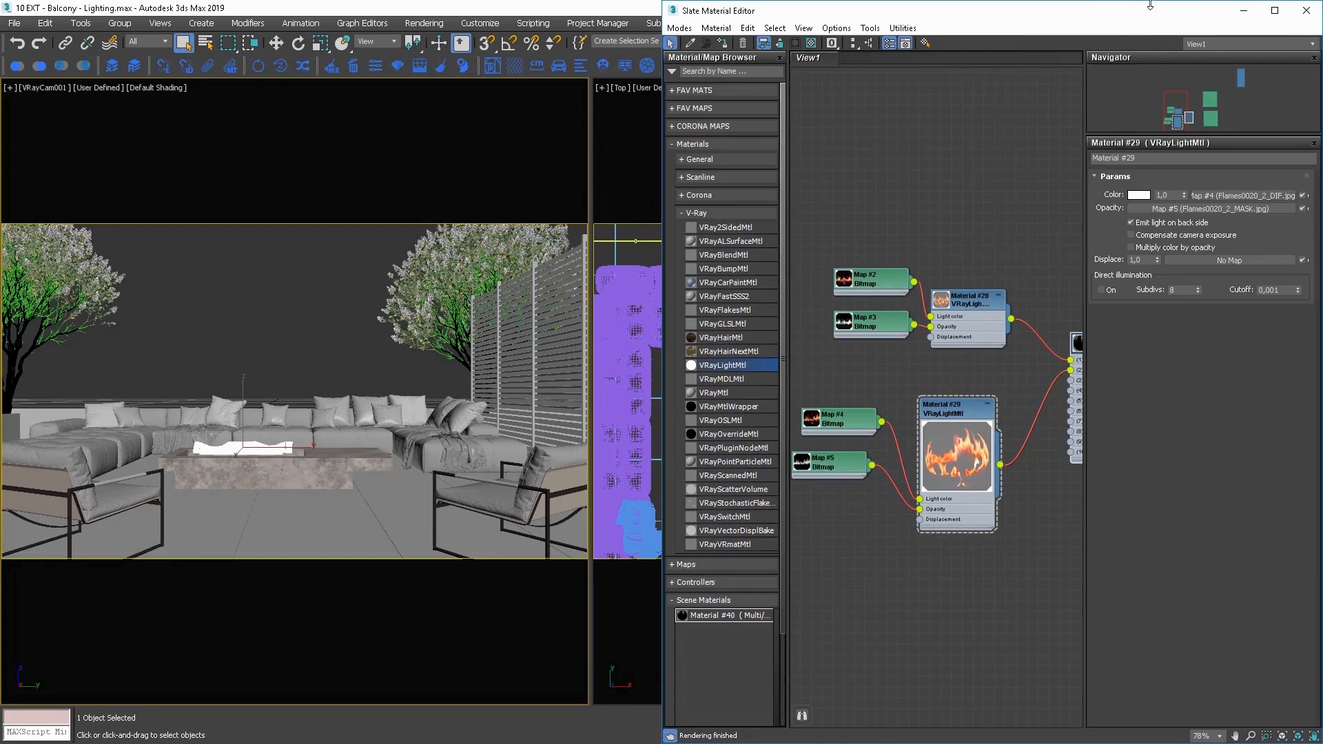
left_click_drag(1149, 5, 1150, 92)
left_click(886, 45)
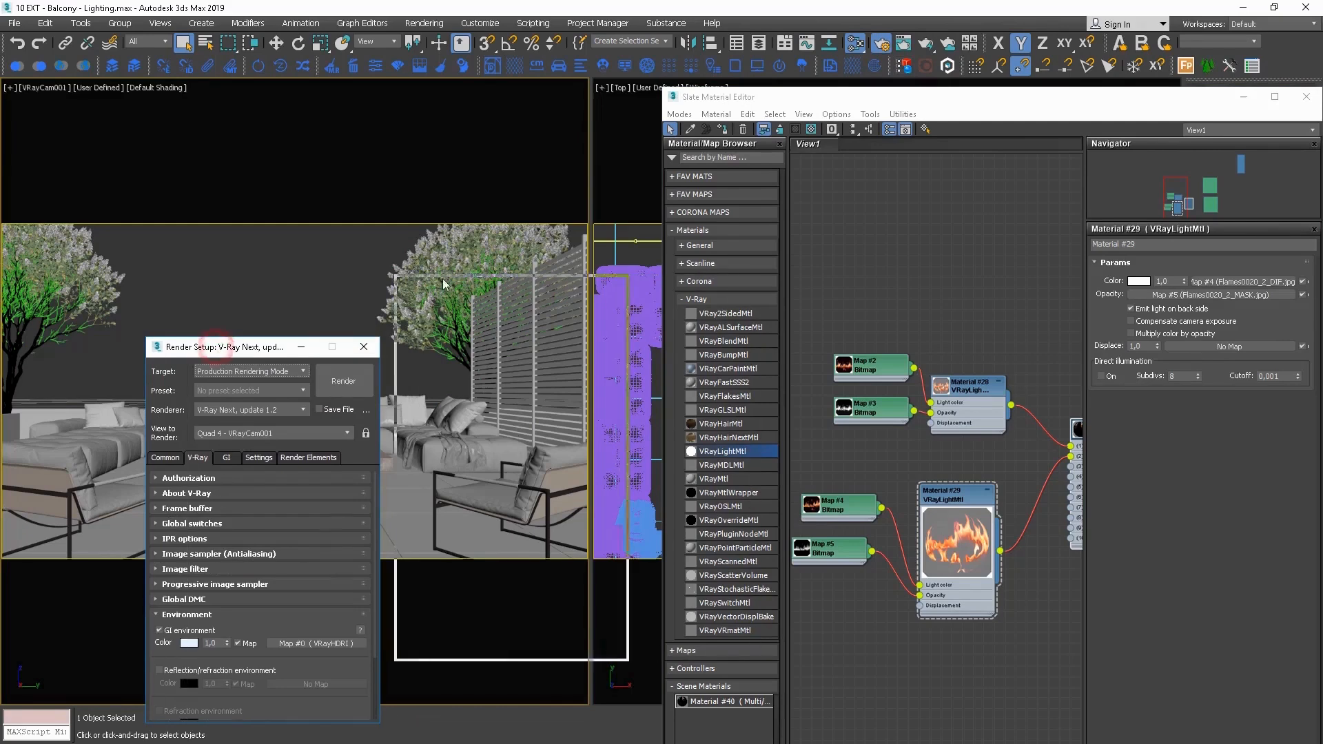
left_click_drag(215, 346, 447, 268)
left_click_drag(1177, 90, 1178, 191)
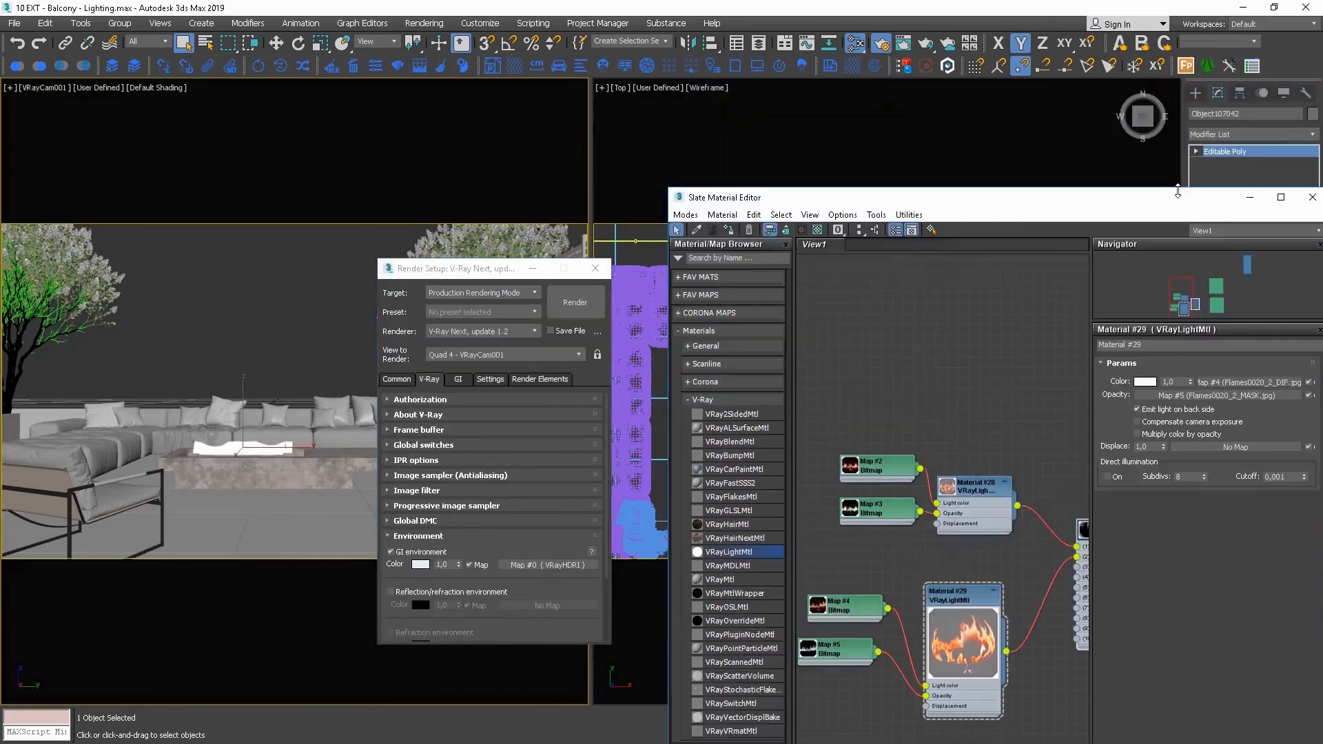
left_click(1240, 113)
type("fire")
key("Return")
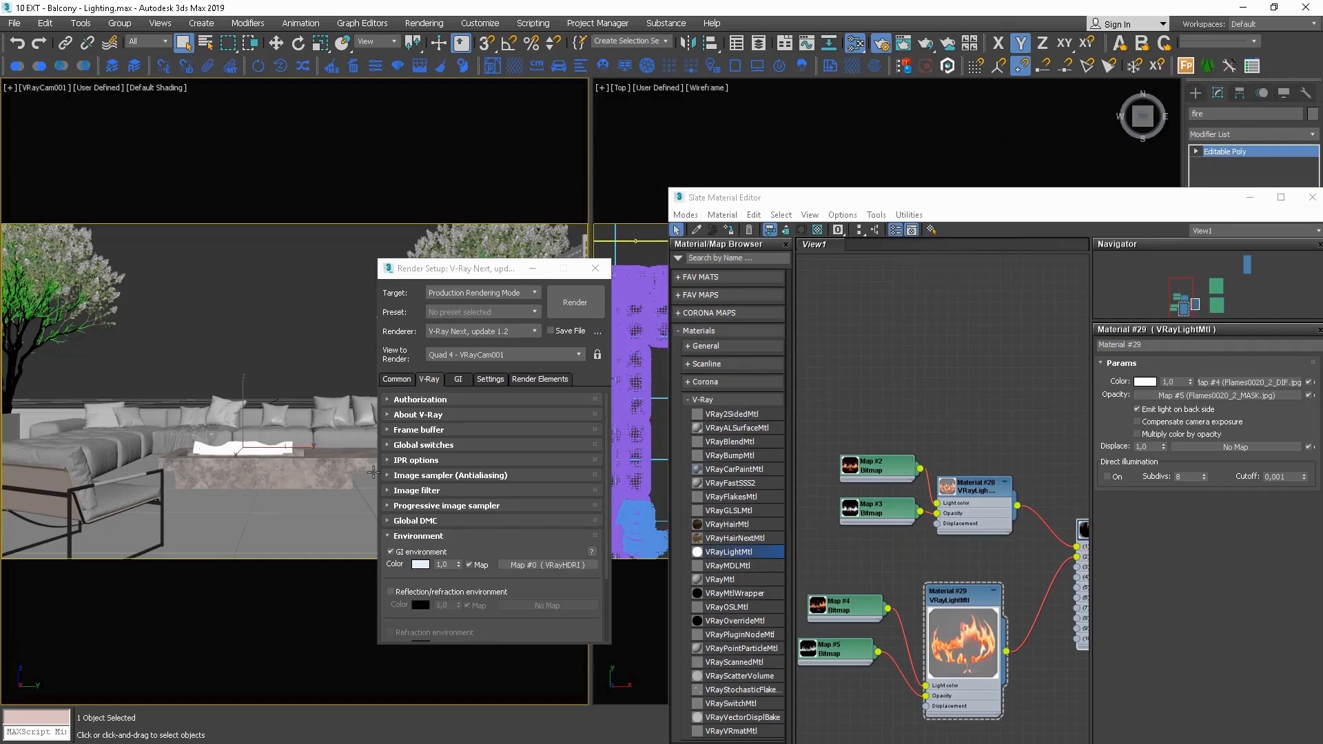
Exclude the fire object from the override material in the V-Ray global switches and close the render setup
left_click(409, 447)
left_click(572, 555)
left_click(445, 313)
left_click(660, 355)
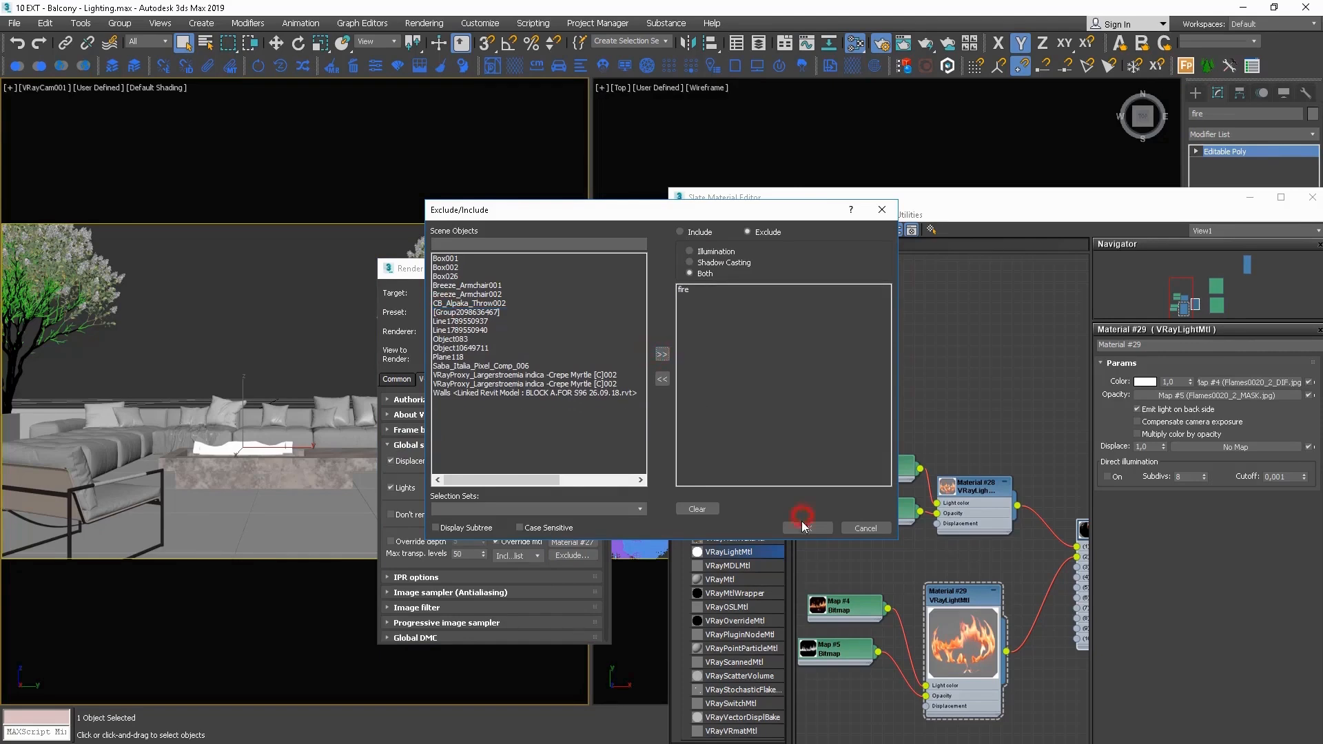
left_click(804, 525)
left_click(602, 274)
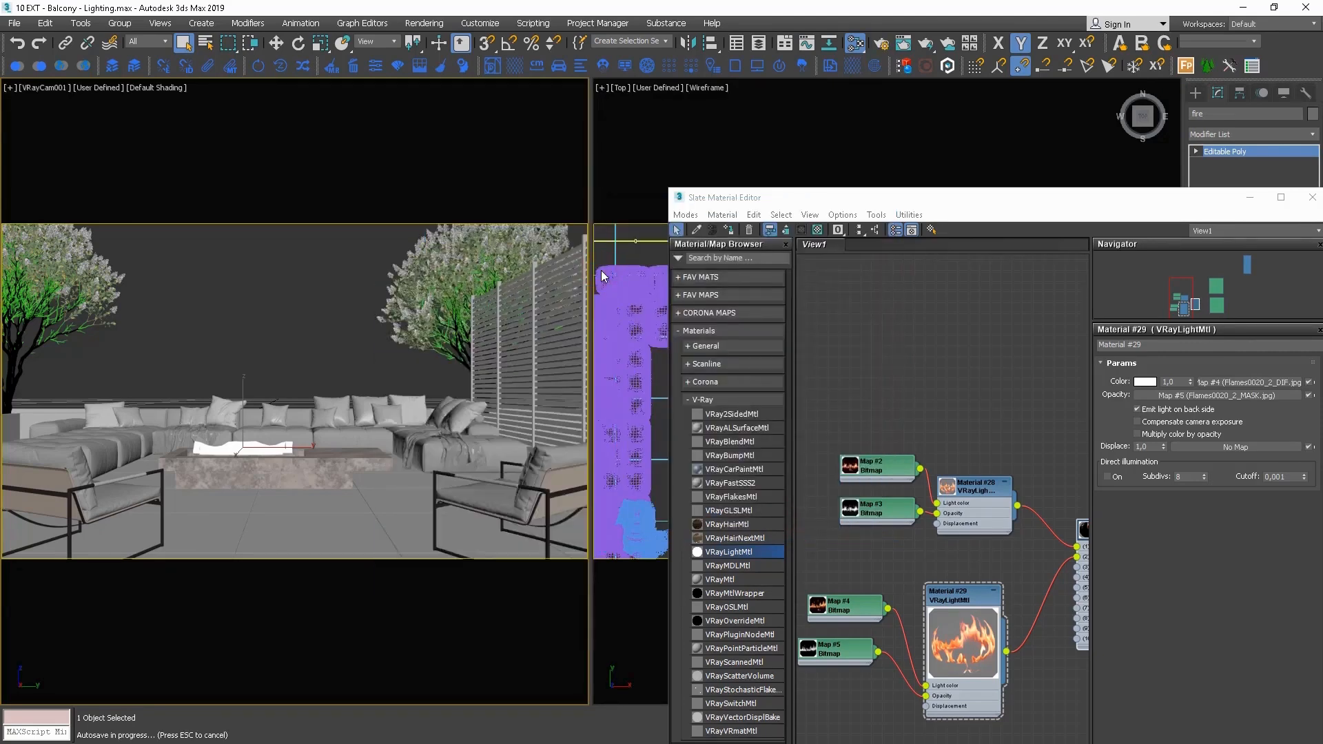
Deselect everything, open the V-Ray frame buffer, start an interactive render, and zoom in on the fire-pit table
left_click(308, 354)
right_click(308, 353)
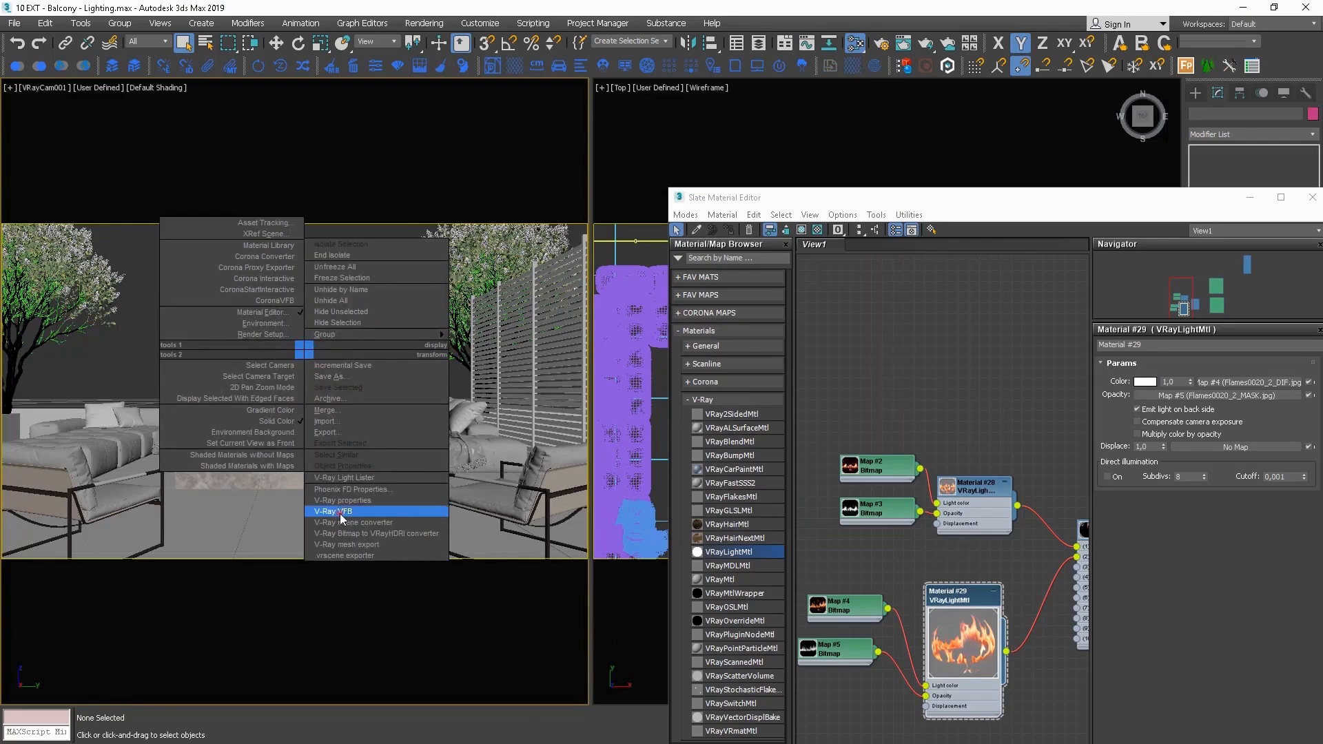
left_click(334, 511)
left_click(451, 157)
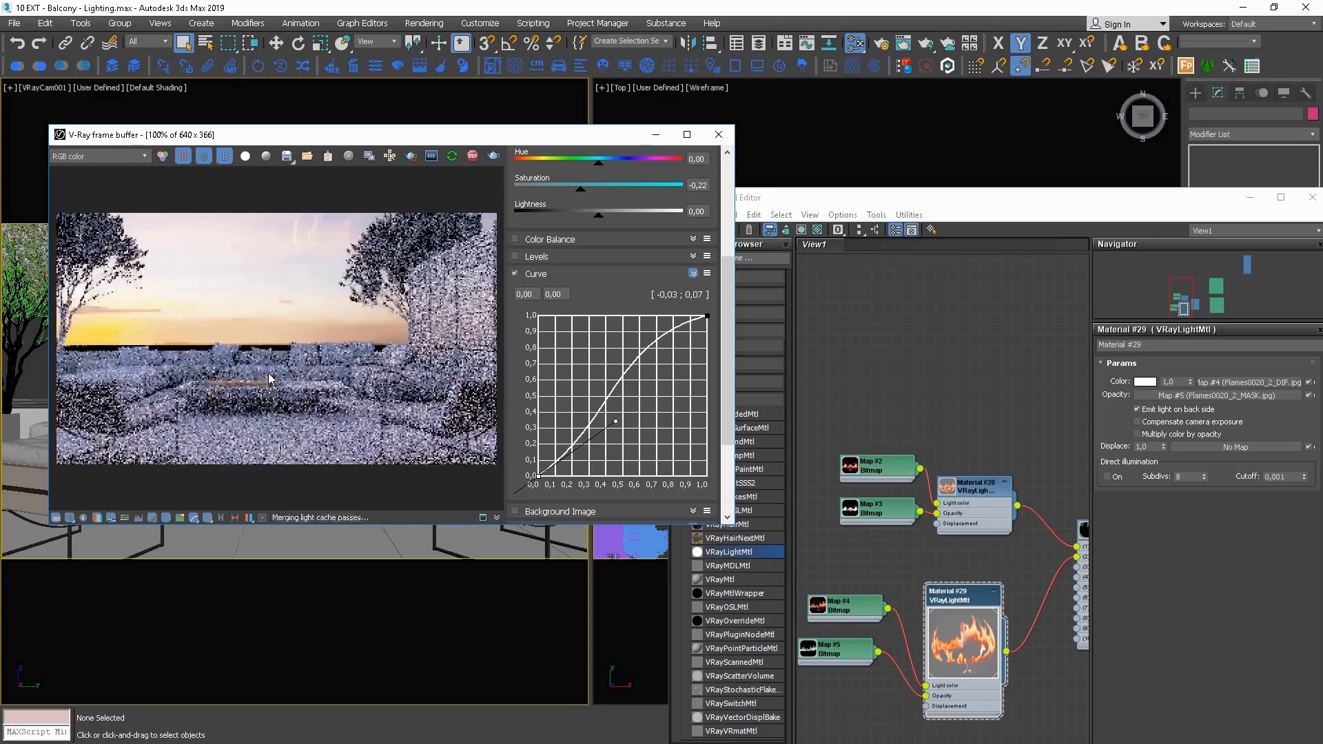
right_click(270, 379)
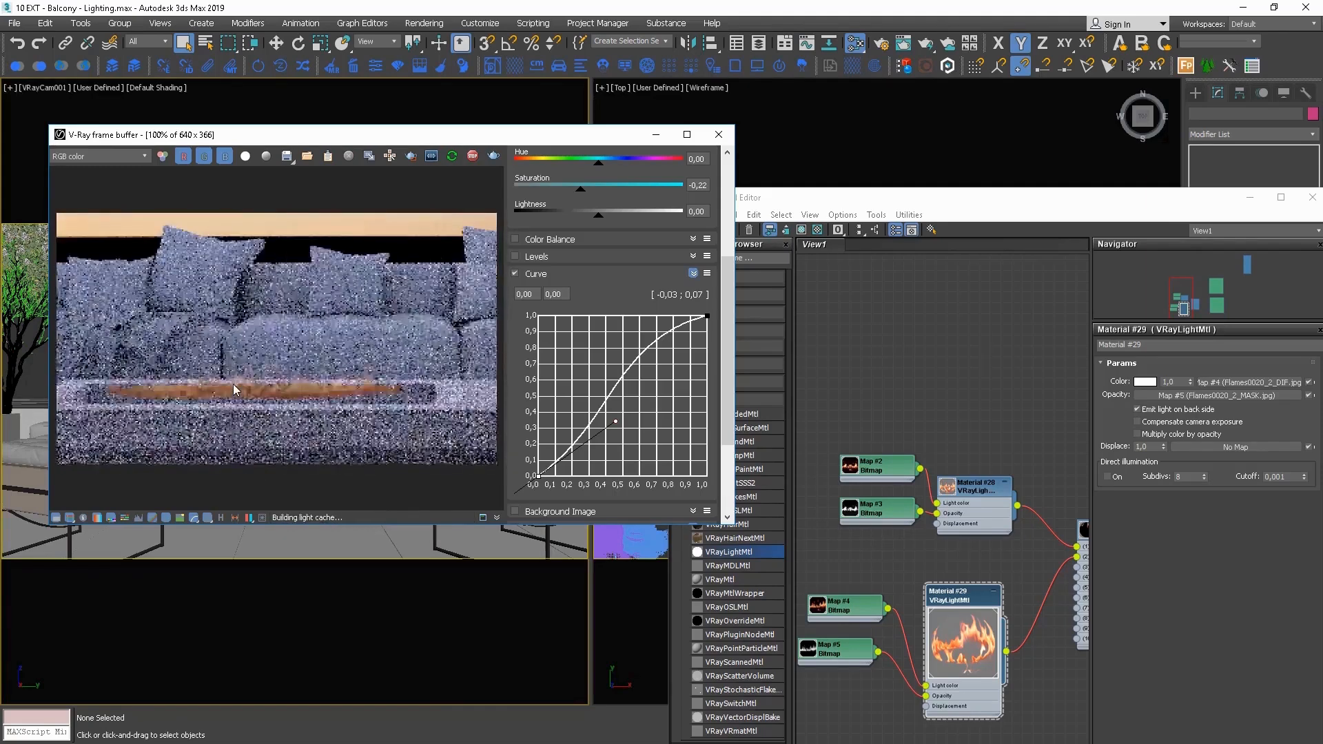
Set the color multiplier of both flame VRayLightMtl materials to 10
left_click(983, 491)
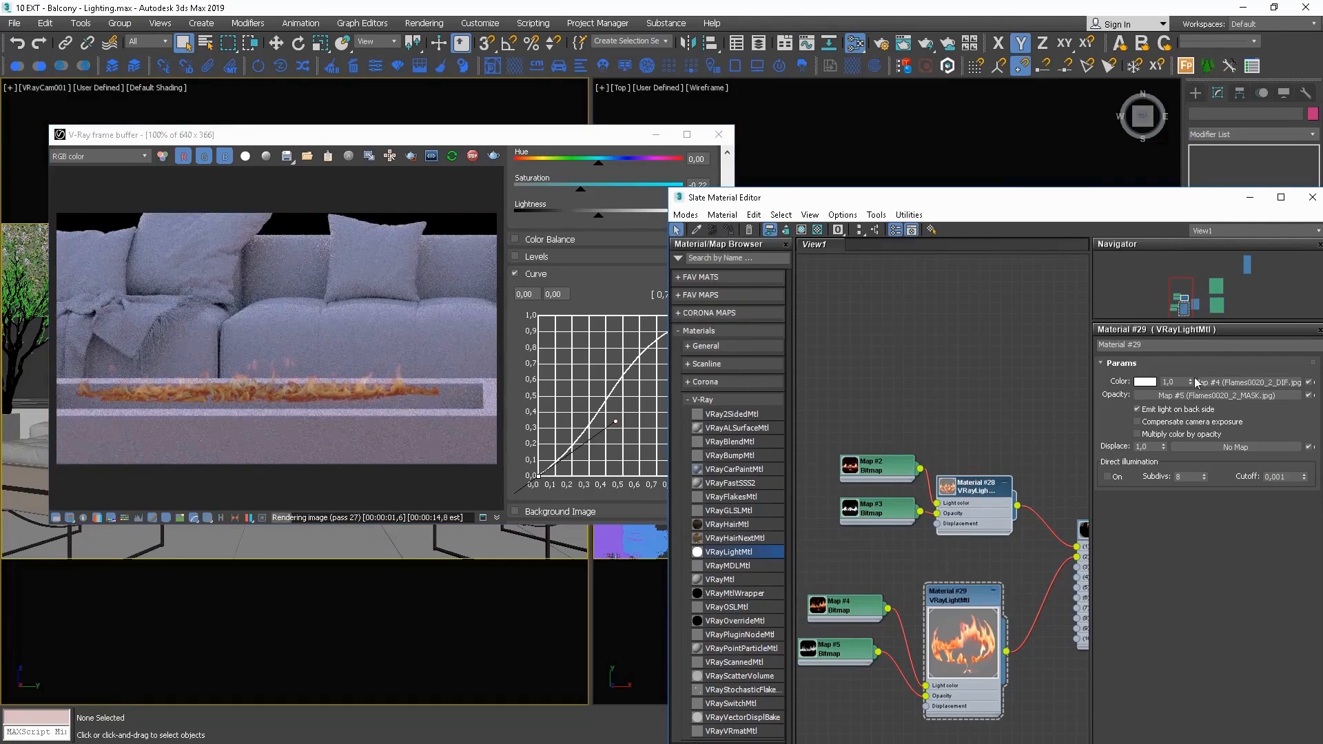
double_click(1179, 381)
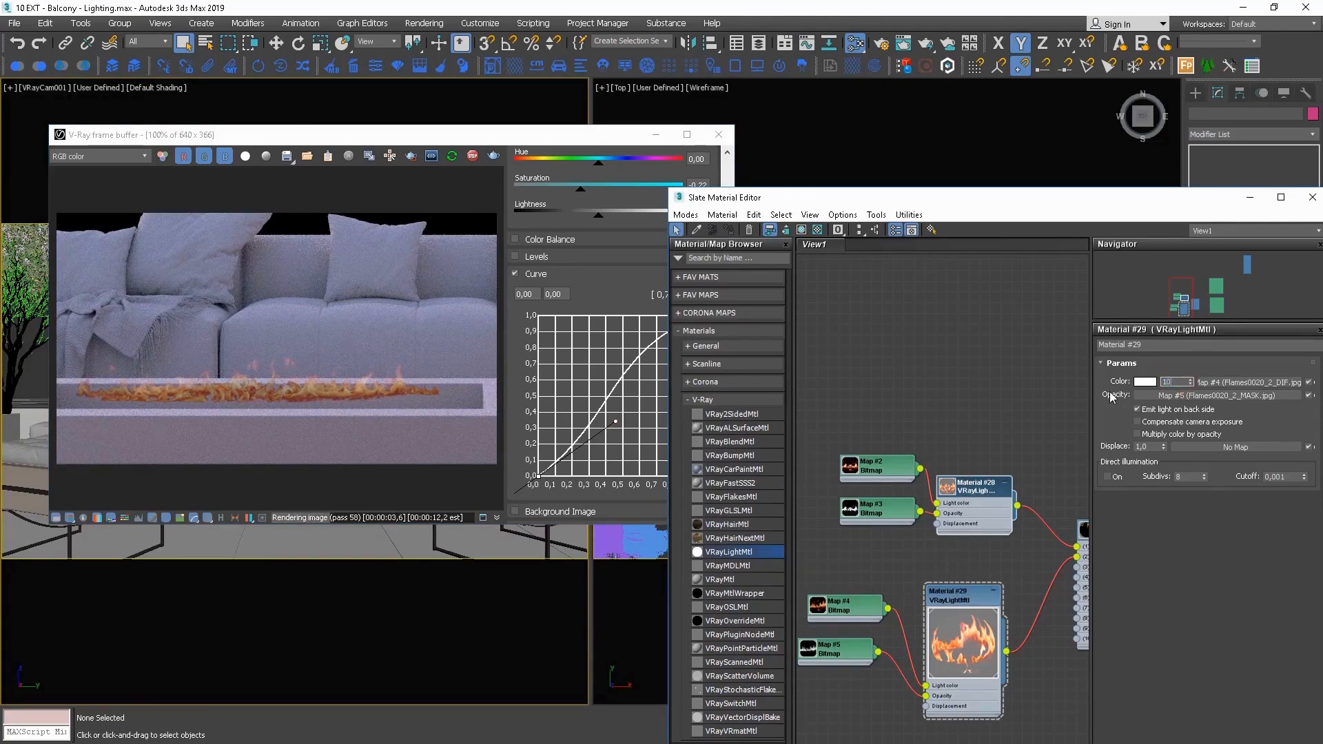
type("10")
key("Return")
left_click(973, 491)
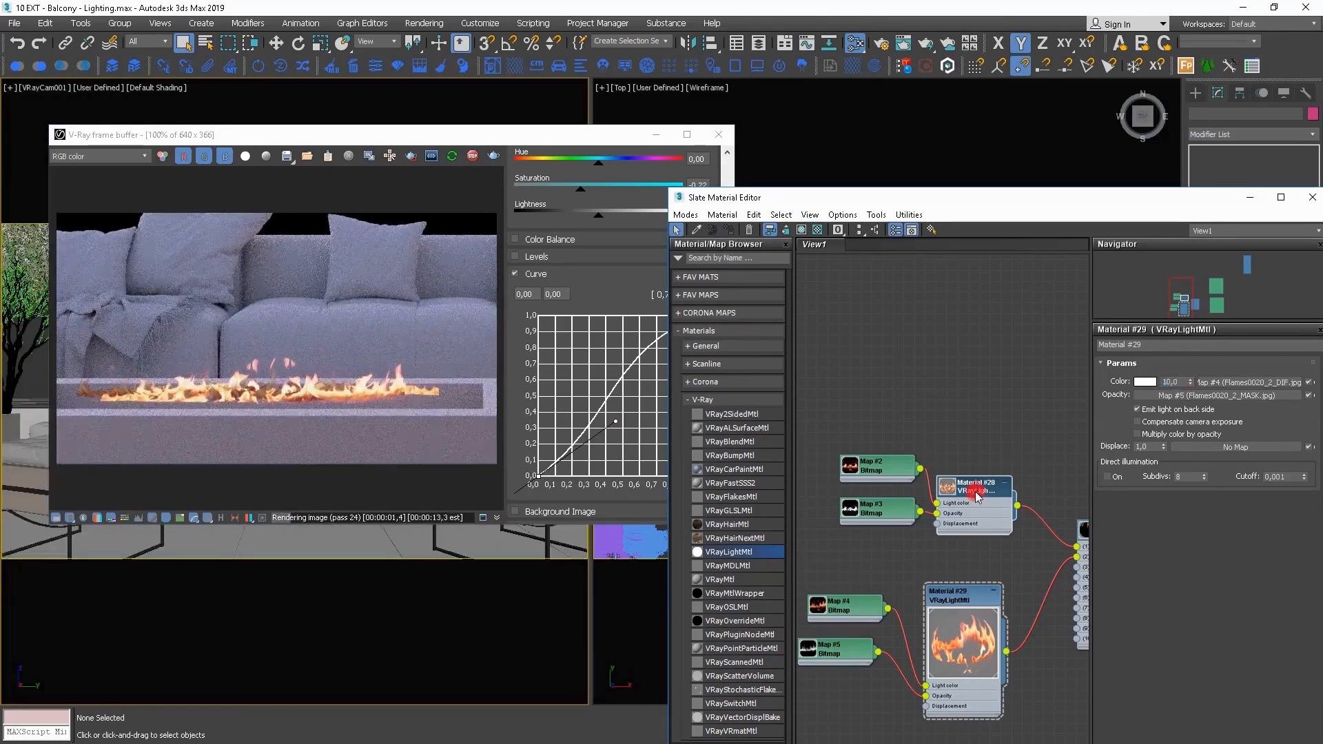
left_click(1180, 381)
type("1")
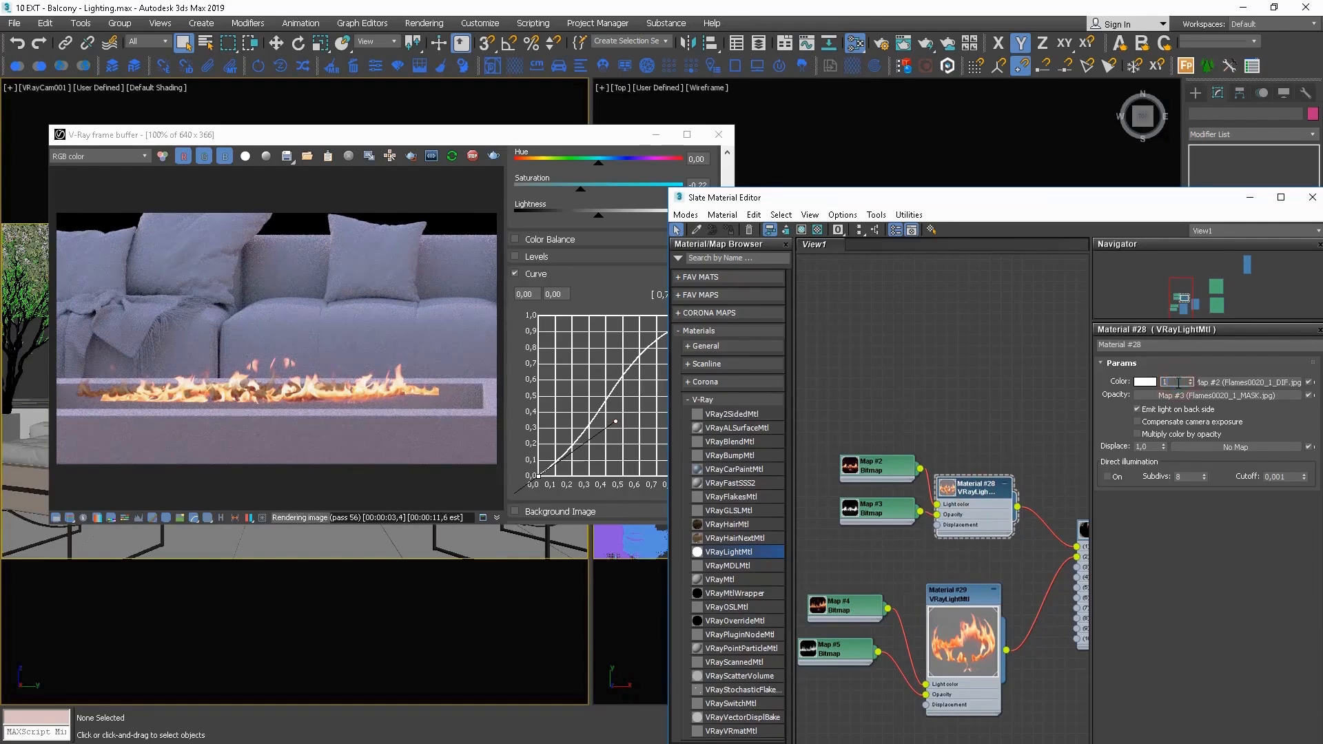
type("0")
key("Return")
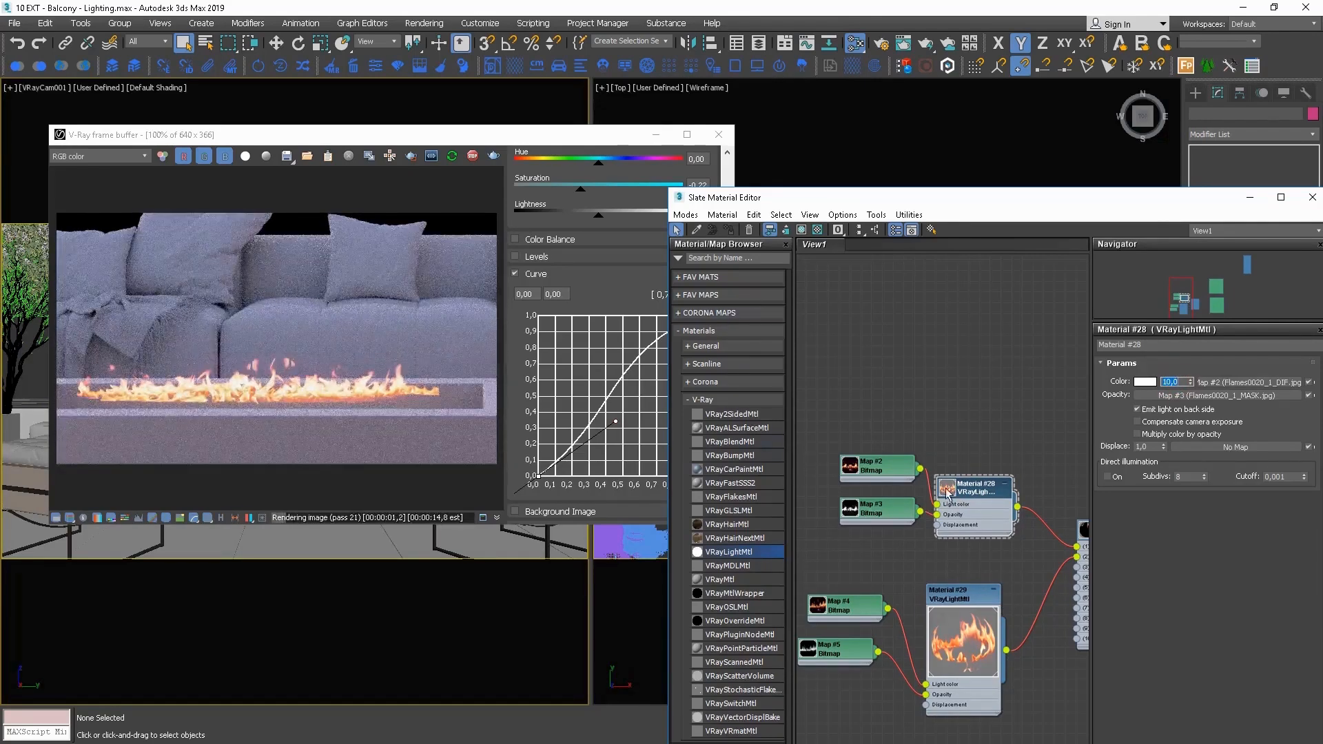
Tint the first flame light material's color a pale peach by lowering its green and blue values
left_click(1149, 379)
left_click(638, 371)
left_click(637, 357)
left_click(610, 372)
left_click(626, 359)
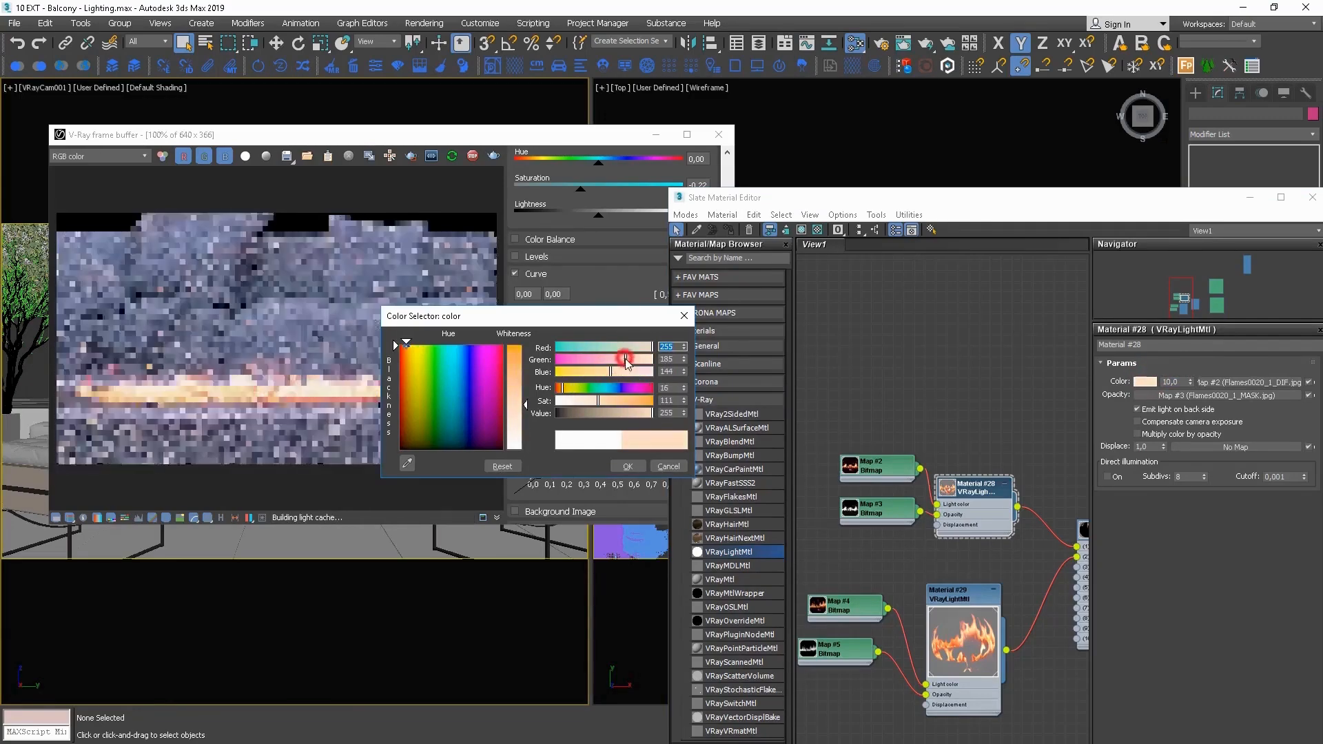
left_click(621, 359)
left_click(632, 467)
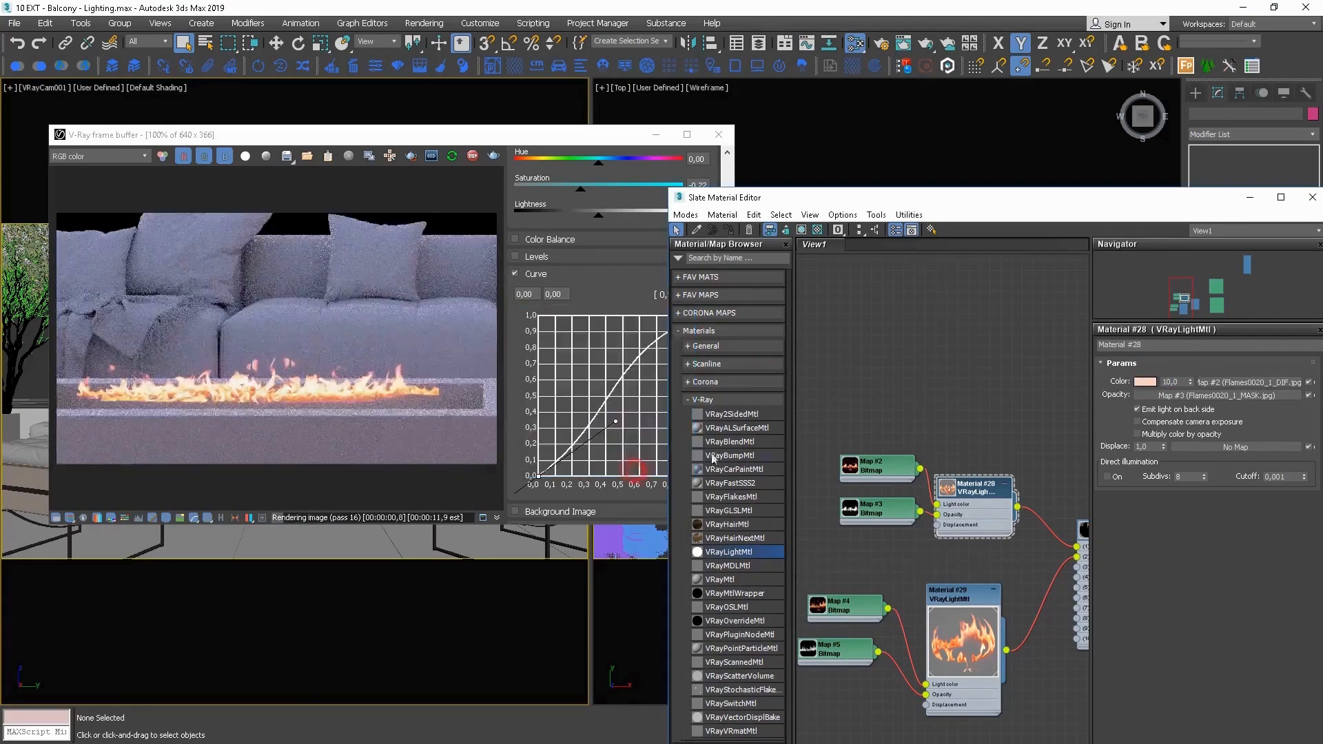
Paste the same peach color onto the second flame light material and view the fire with its surroundings in the render
left_click(943, 599)
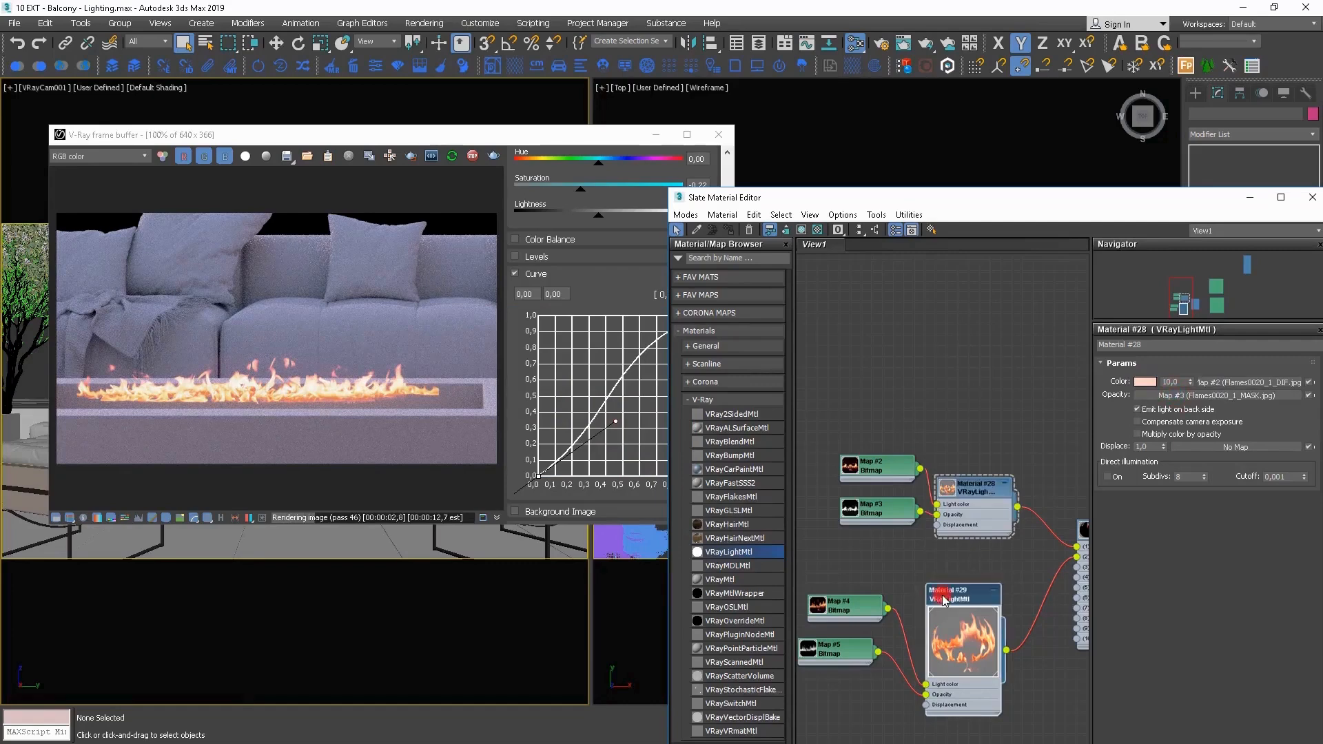
right_click(1141, 381)
left_click(1157, 402)
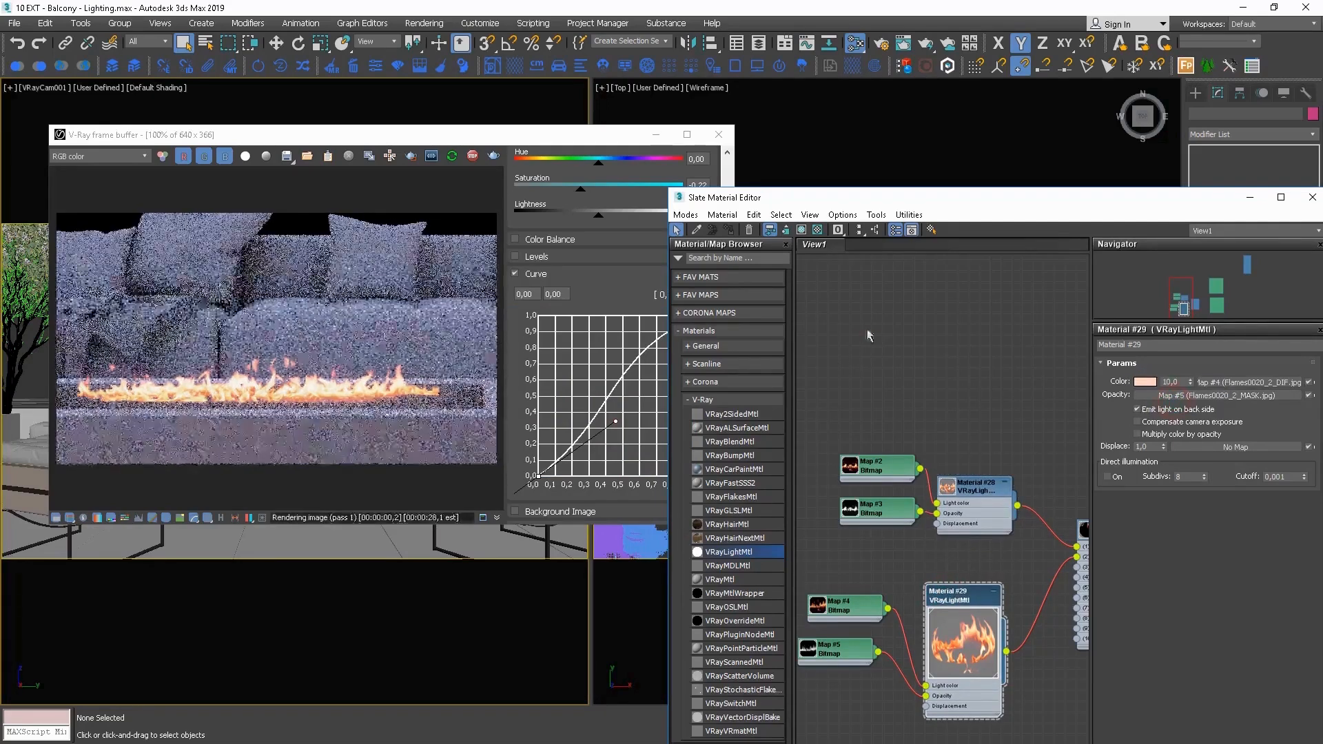
left_click(258, 344)
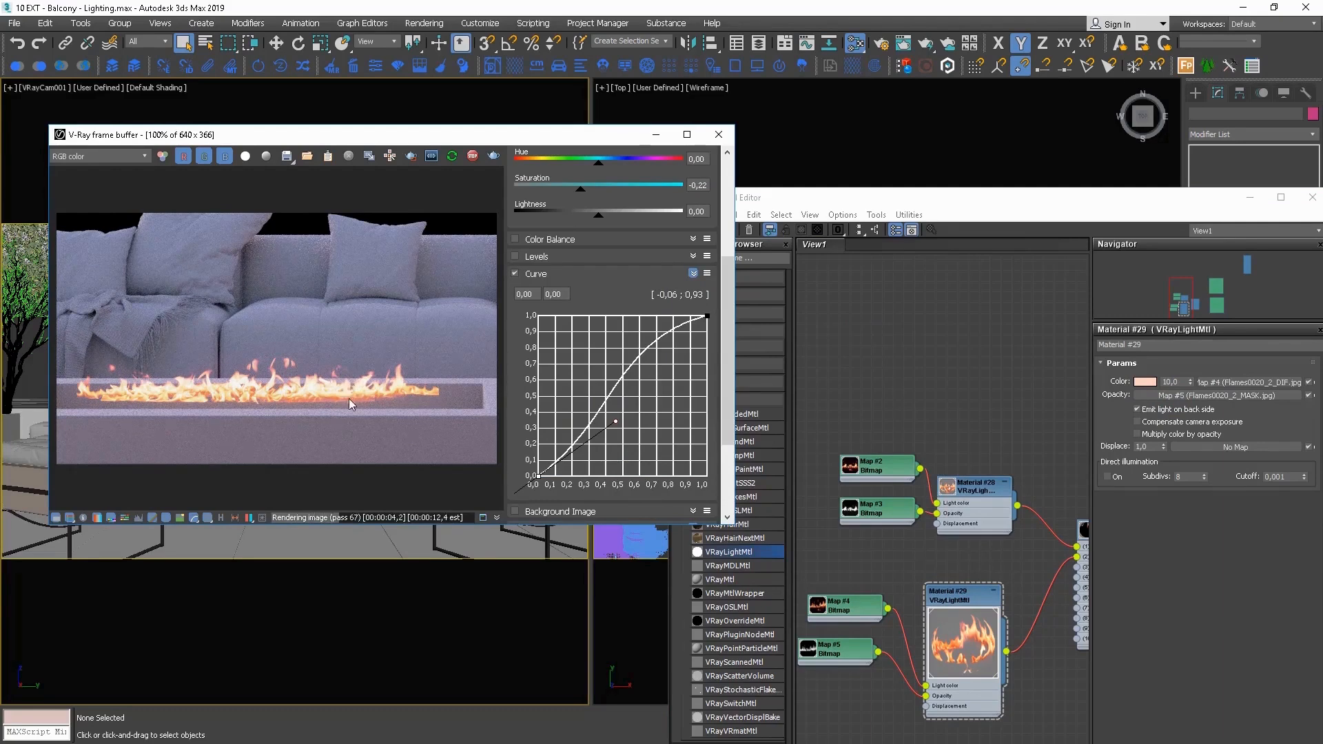
scroll(350, 398, "down", 5)
scroll(313, 371, "down", 3)
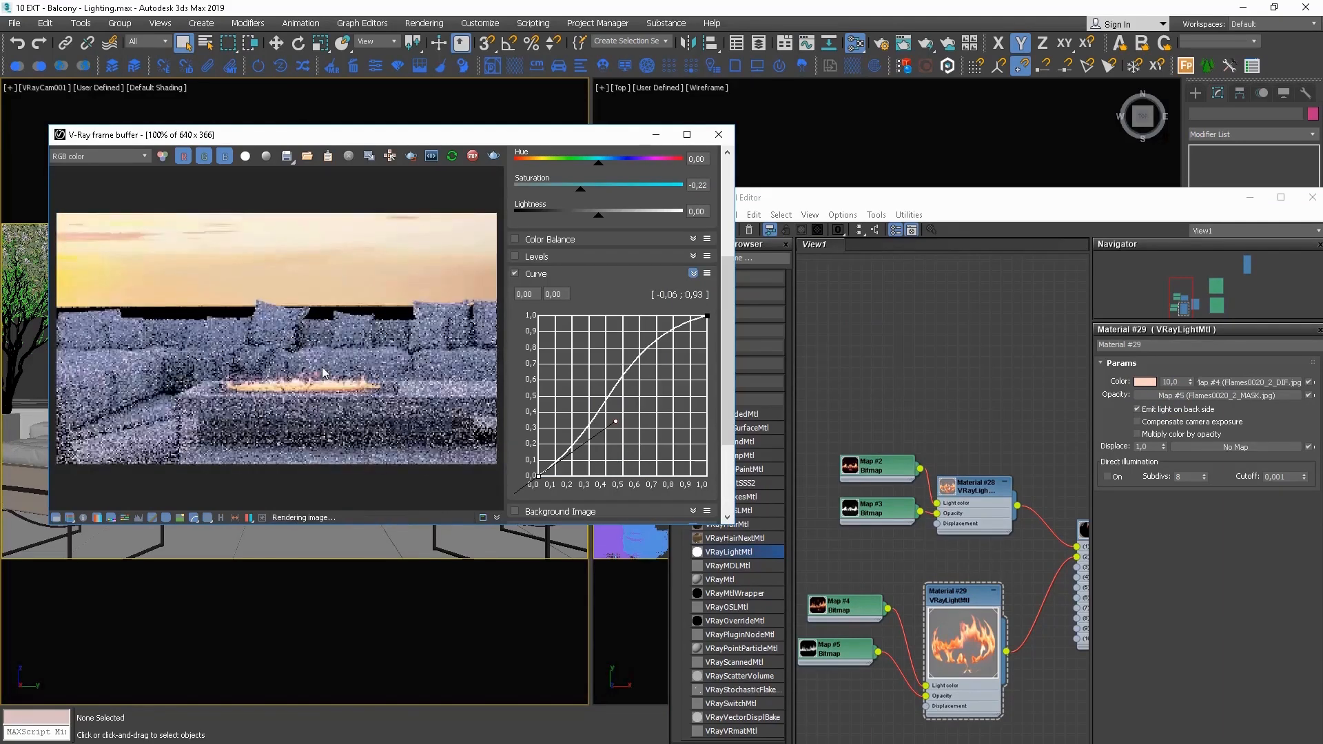
Set the color multiplier of both flame VRayLightMtl materials to 15 and check the fire in the render
left_click(1177, 382)
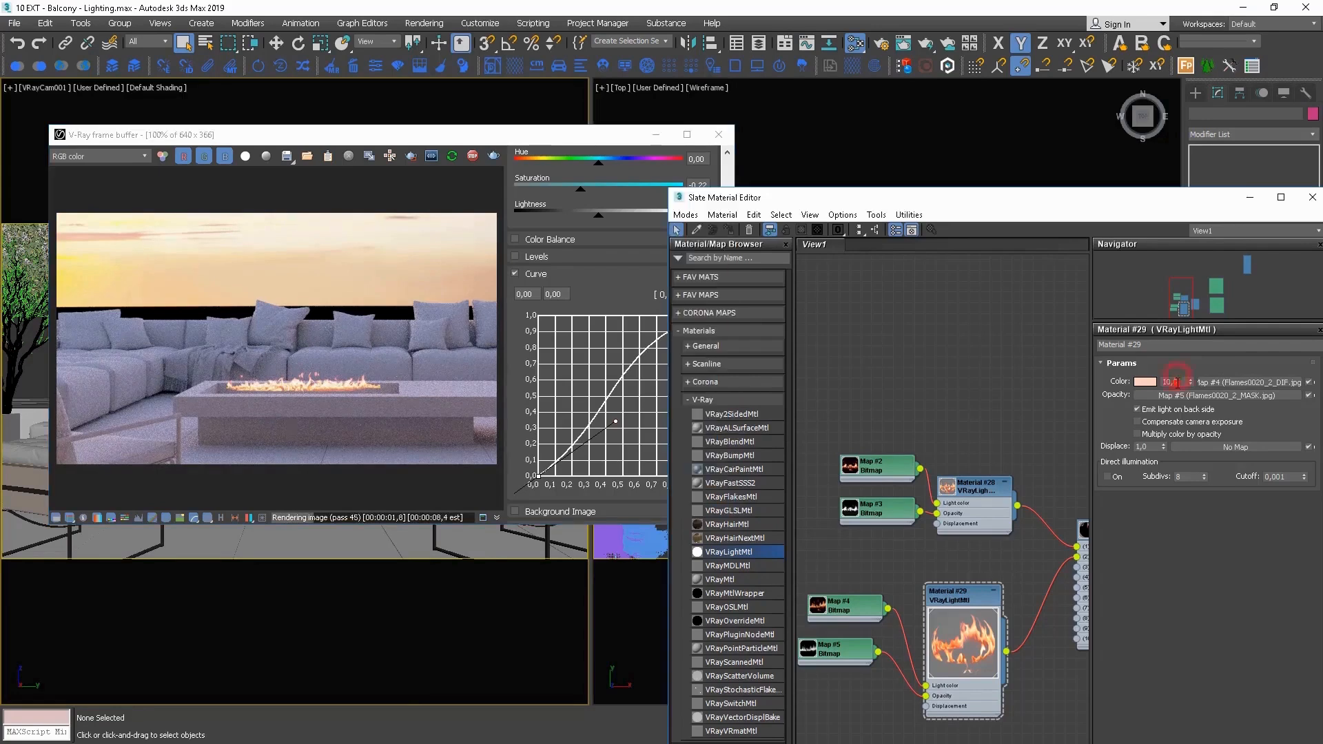
key("Return")
double_click(974, 486)
left_click(1180, 382)
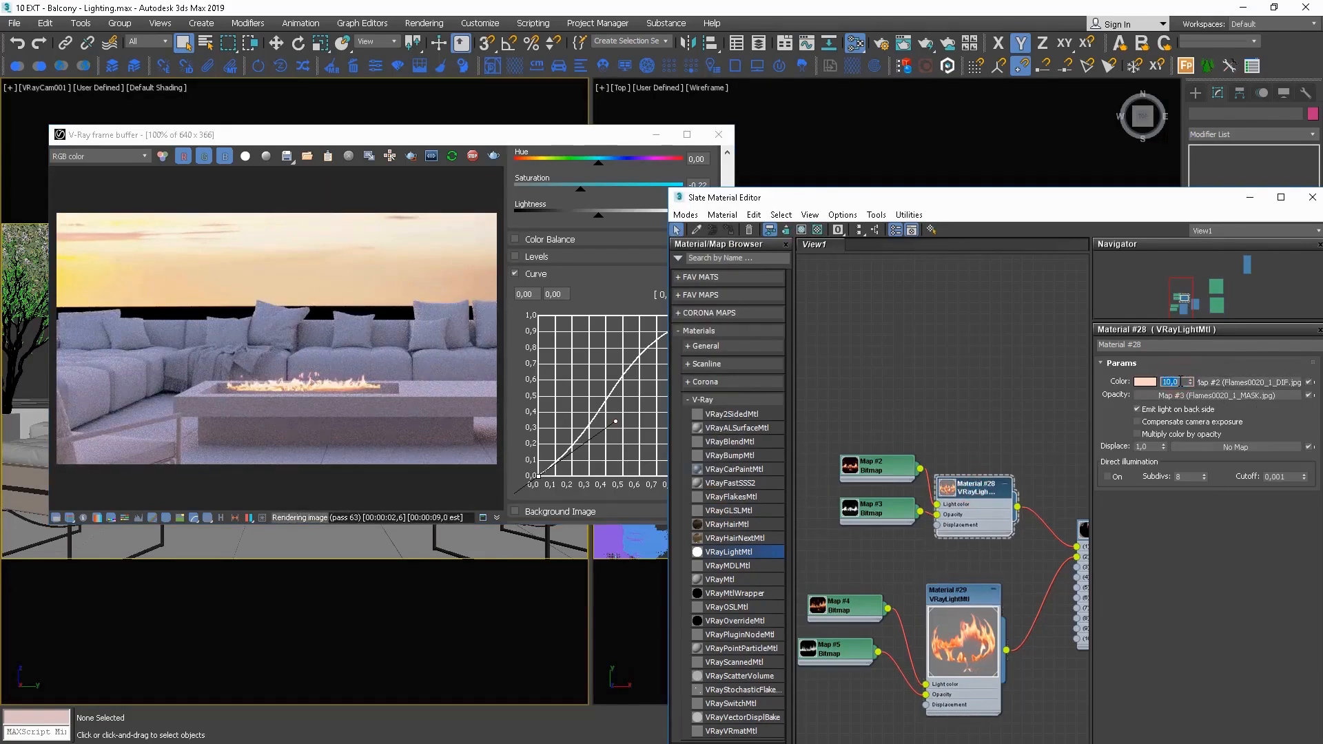
type("15")
key("Return")
left_click(327, 189)
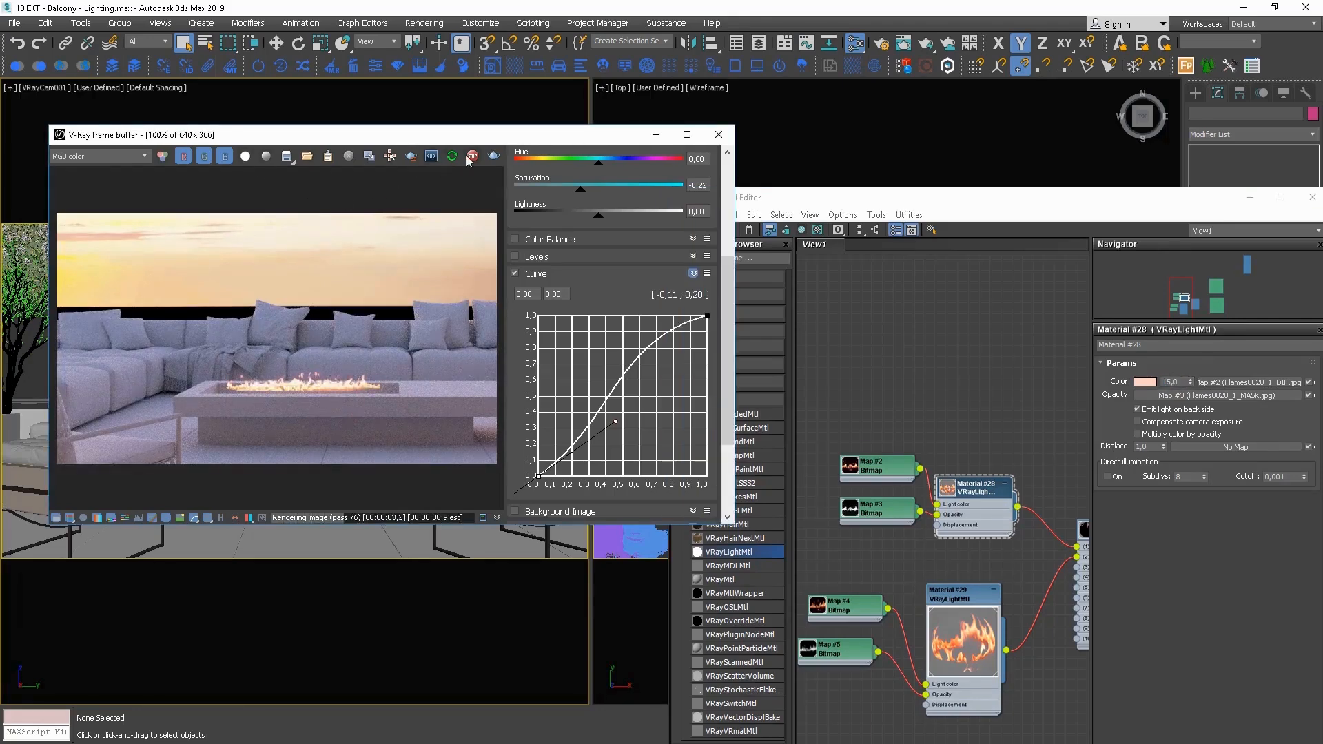
right_click(336, 331)
left_click(341, 344)
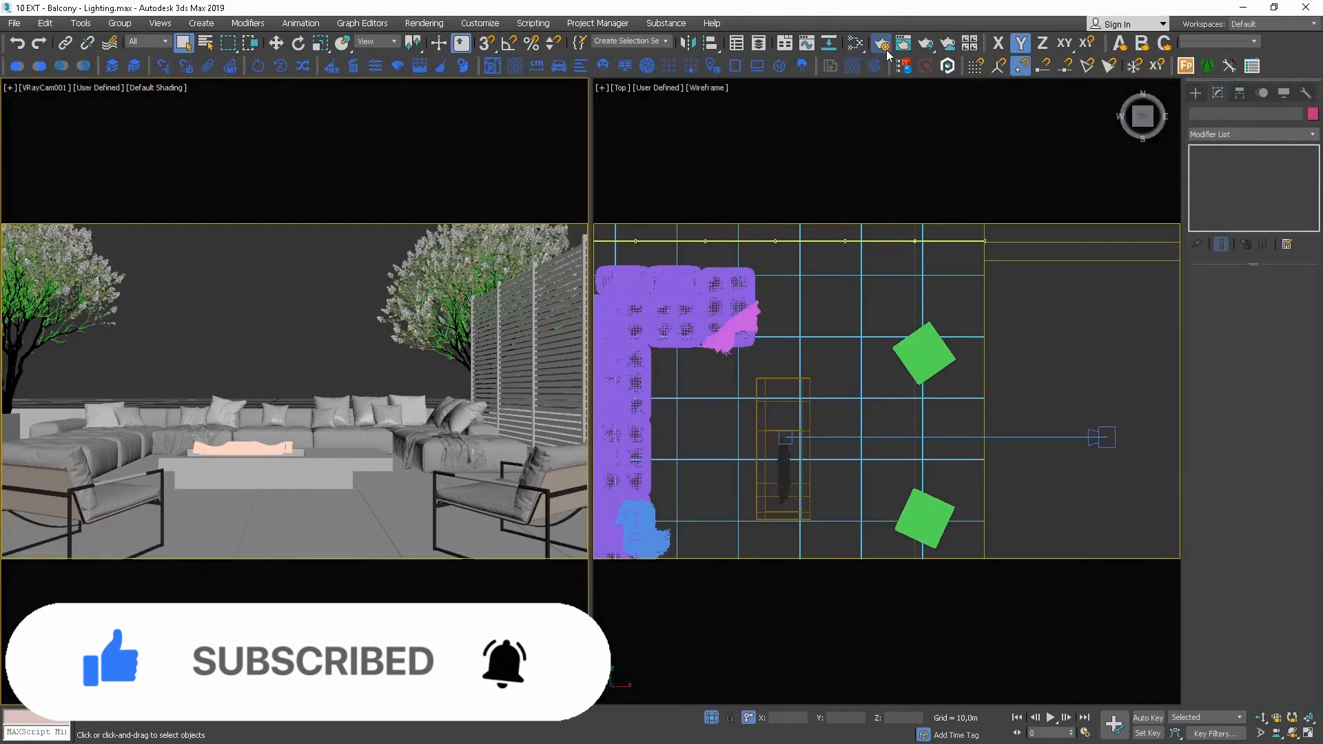
Turn off the global material override in the render settings and start a new interactive render in the V-Ray frame buffer
left_click(882, 43)
left_click(497, 542)
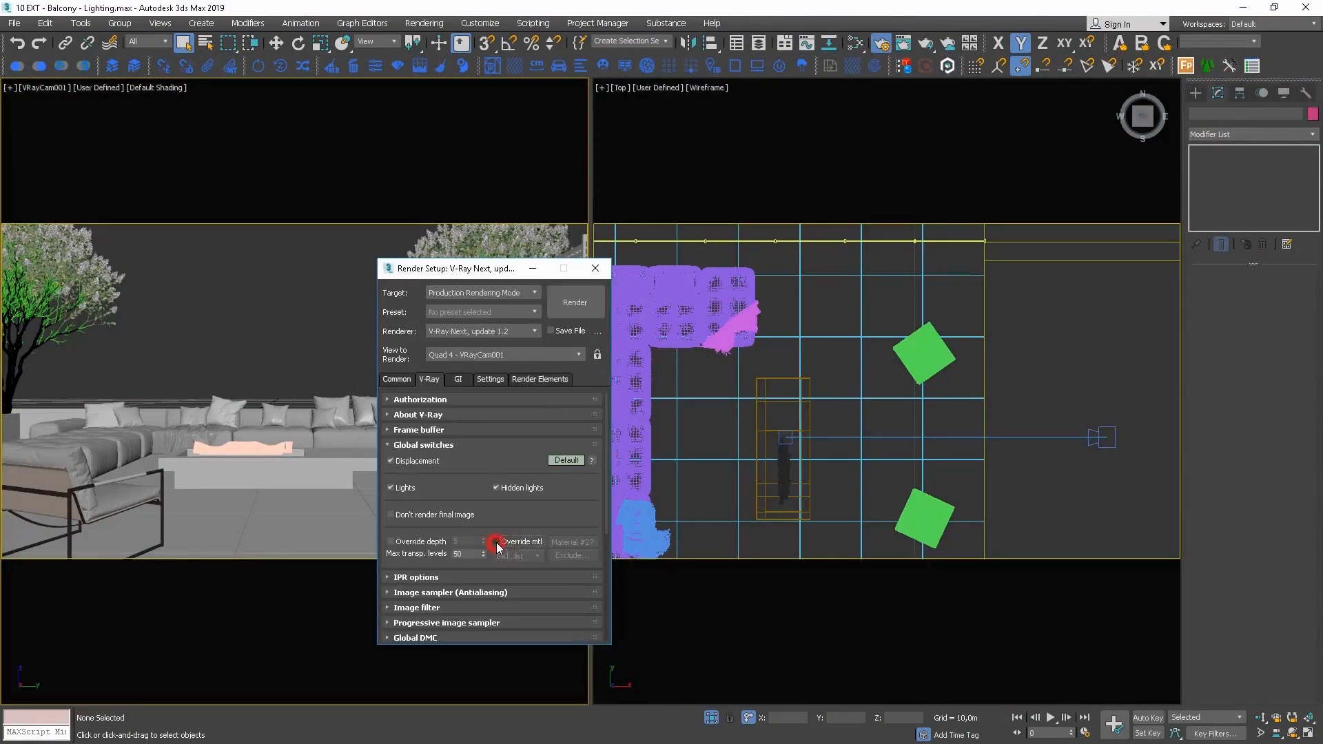
left_click(595, 268)
right_click(273, 297)
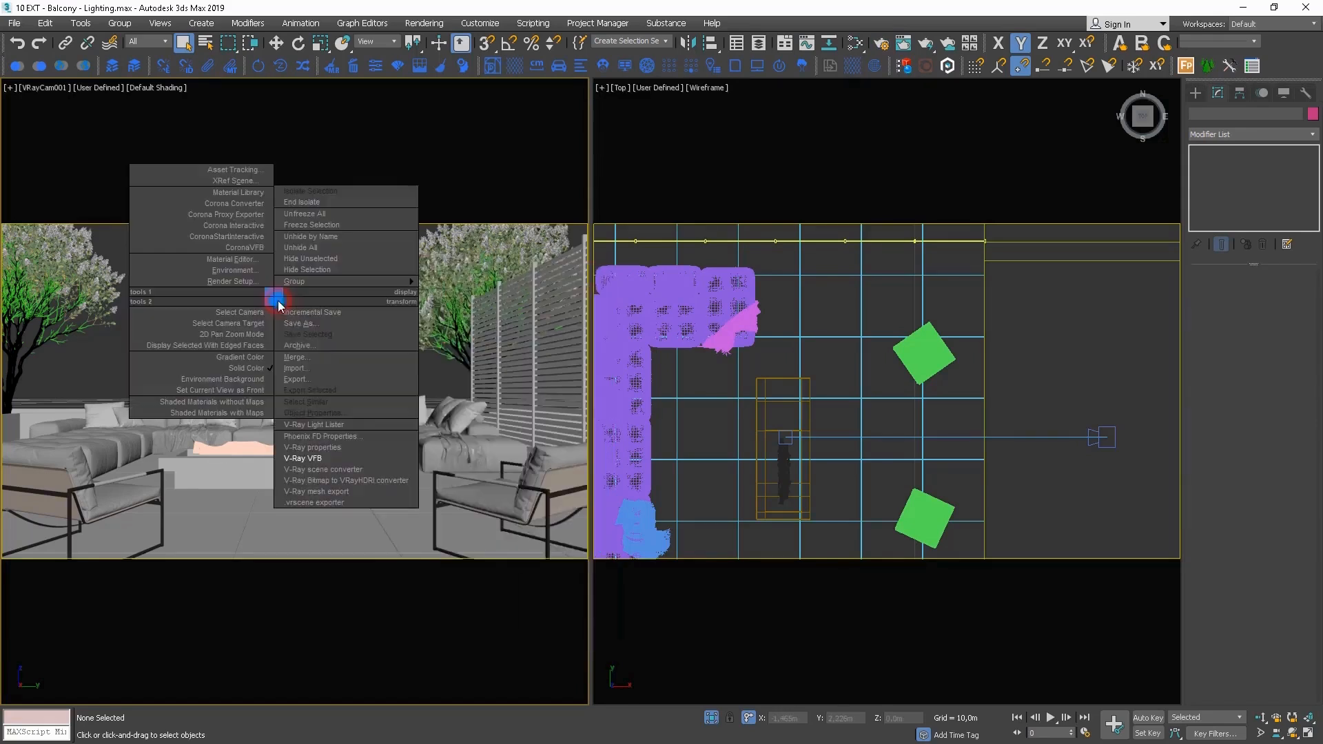
left_click(328, 461)
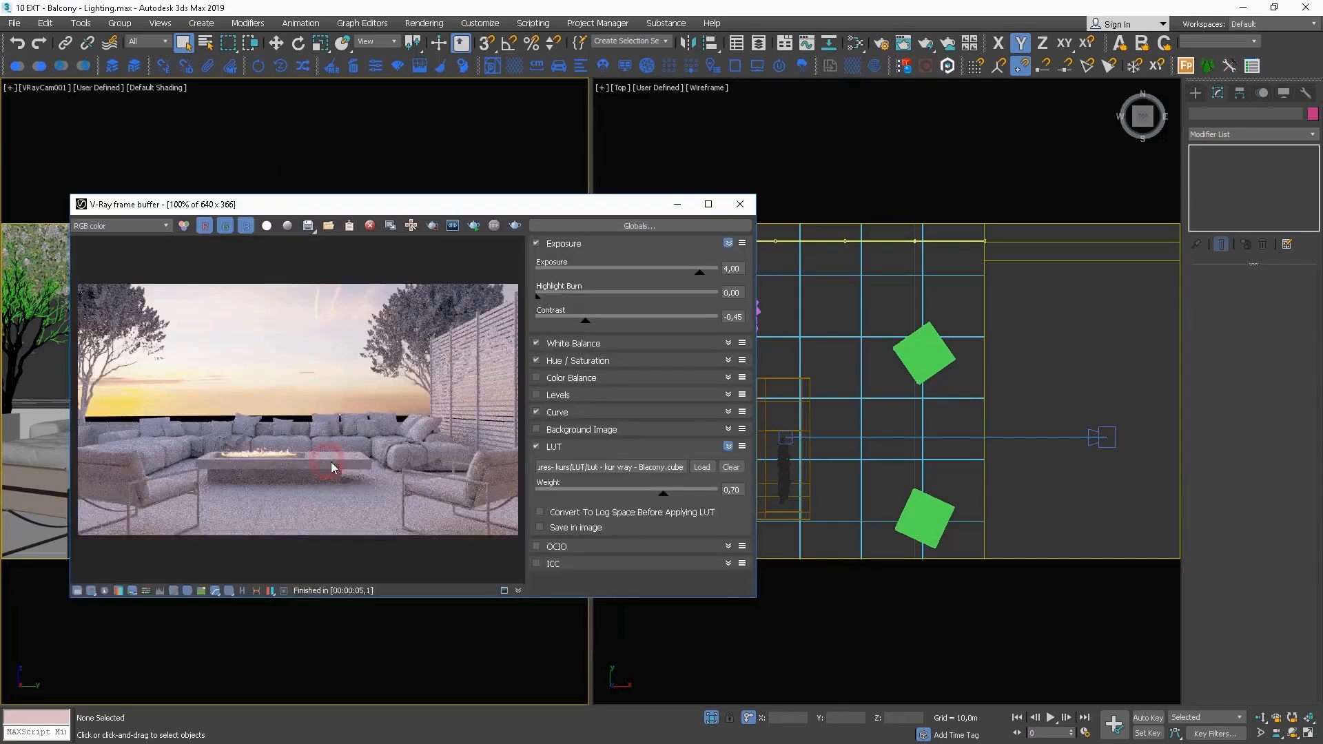
left_click(477, 225)
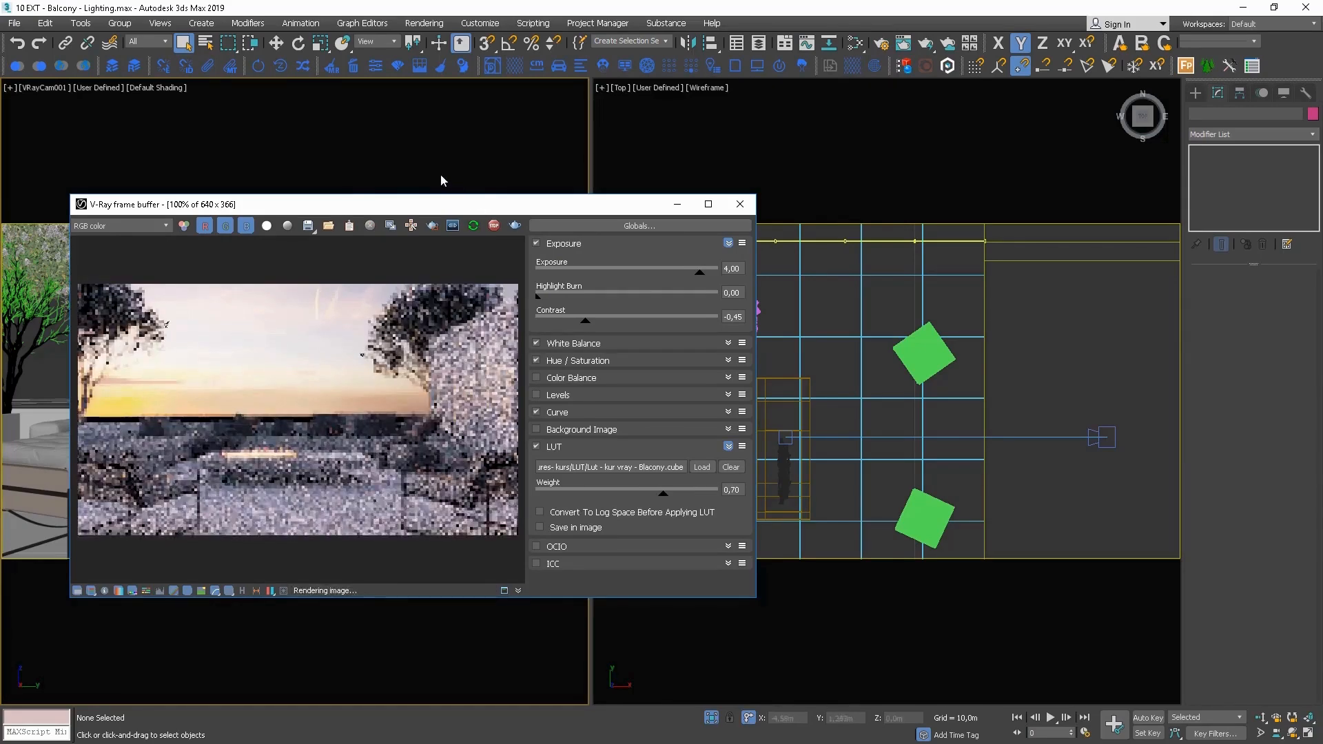
left_click_drag(326, 199, 277, 144)
Create a new VRayMtl in an empty area of the Slate Material Editor and assign it to the balcony floor
left_click(1064, 376)
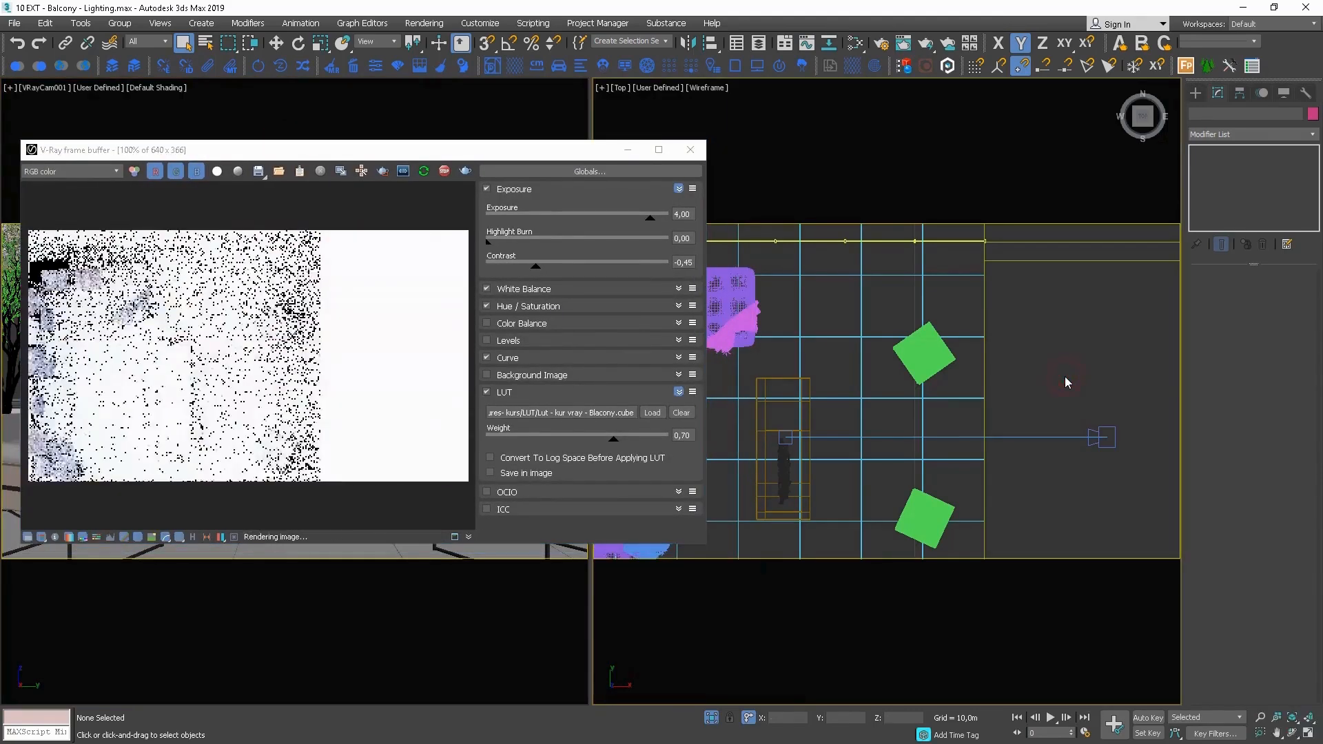
key("m")
left_click(372, 589)
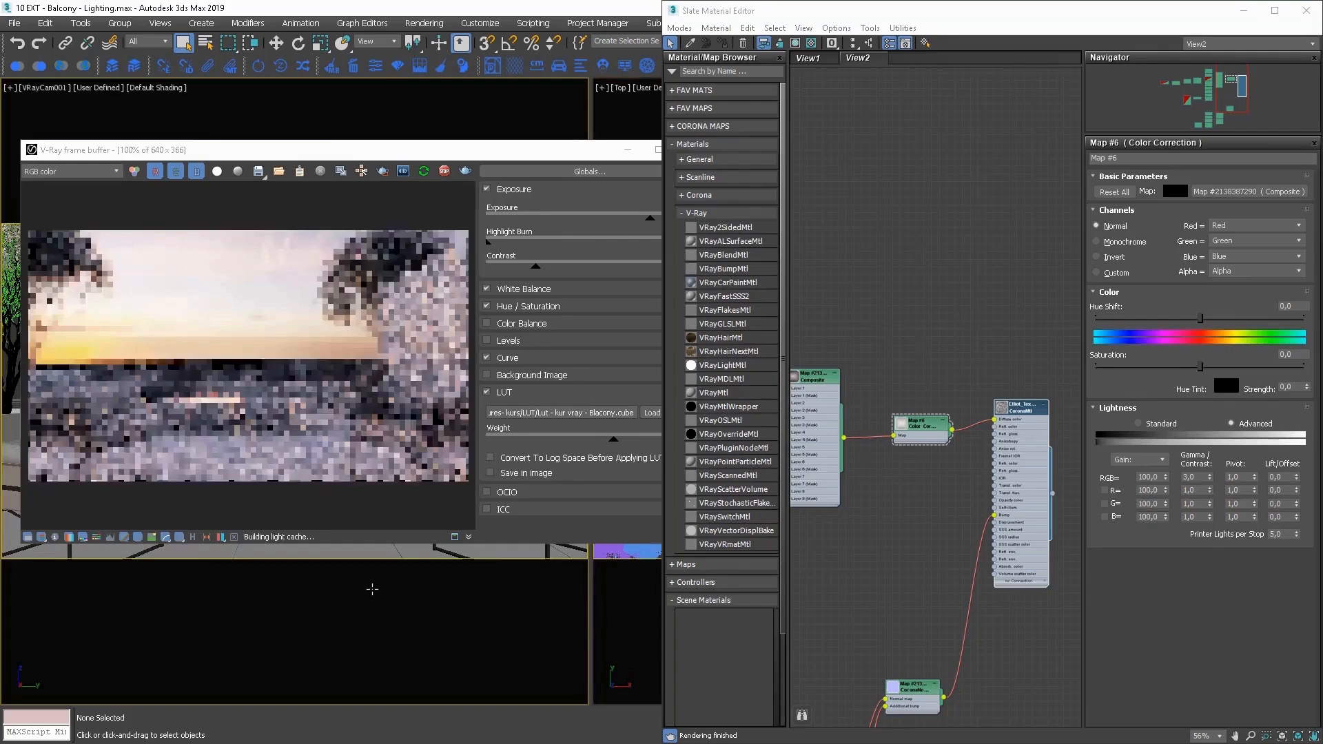
mouse_move(856, 375)
middle_mouse_down()
mouse_move(1068, 281)
mouse_move(1075, 293)
middle_mouse_up()
middle_click_drag(859, 428, 1063, 274)
left_click_drag(713, 392, 928, 407)
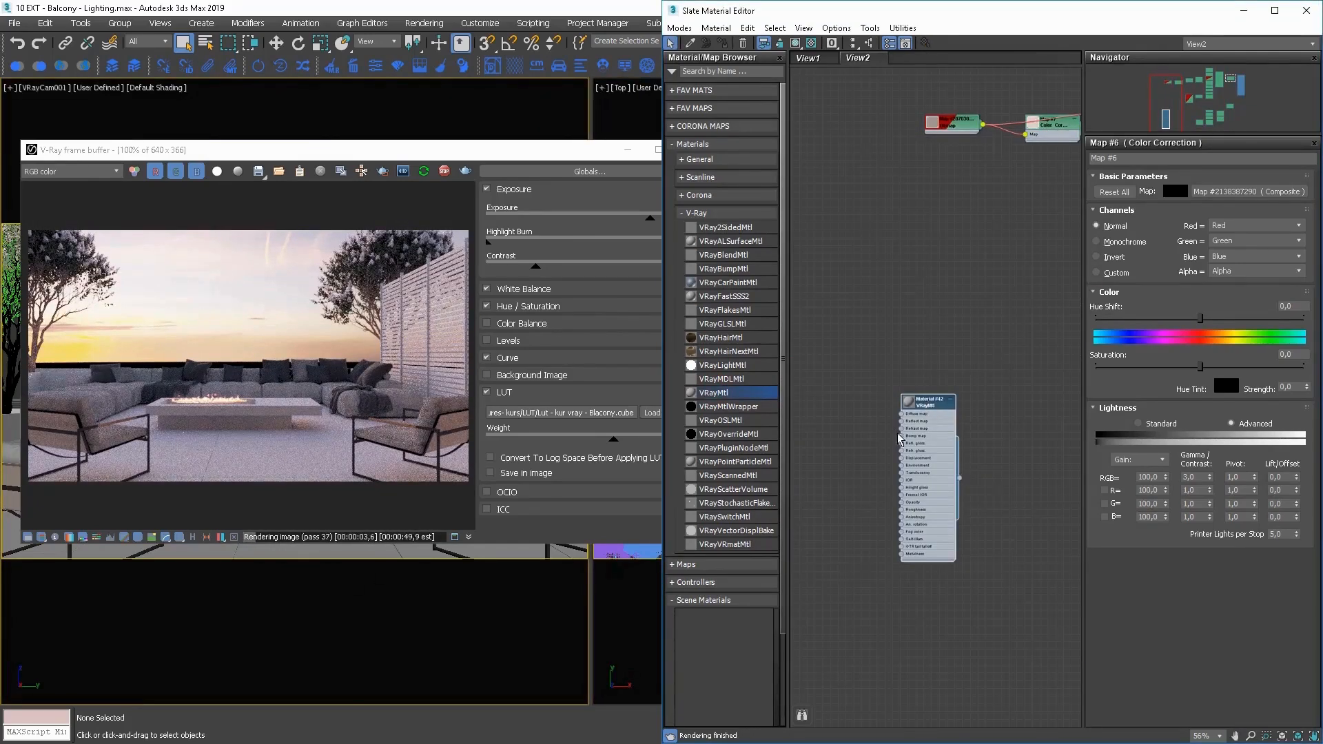
left_click_drag(960, 479, 1009, 461)
left_click(352, 554)
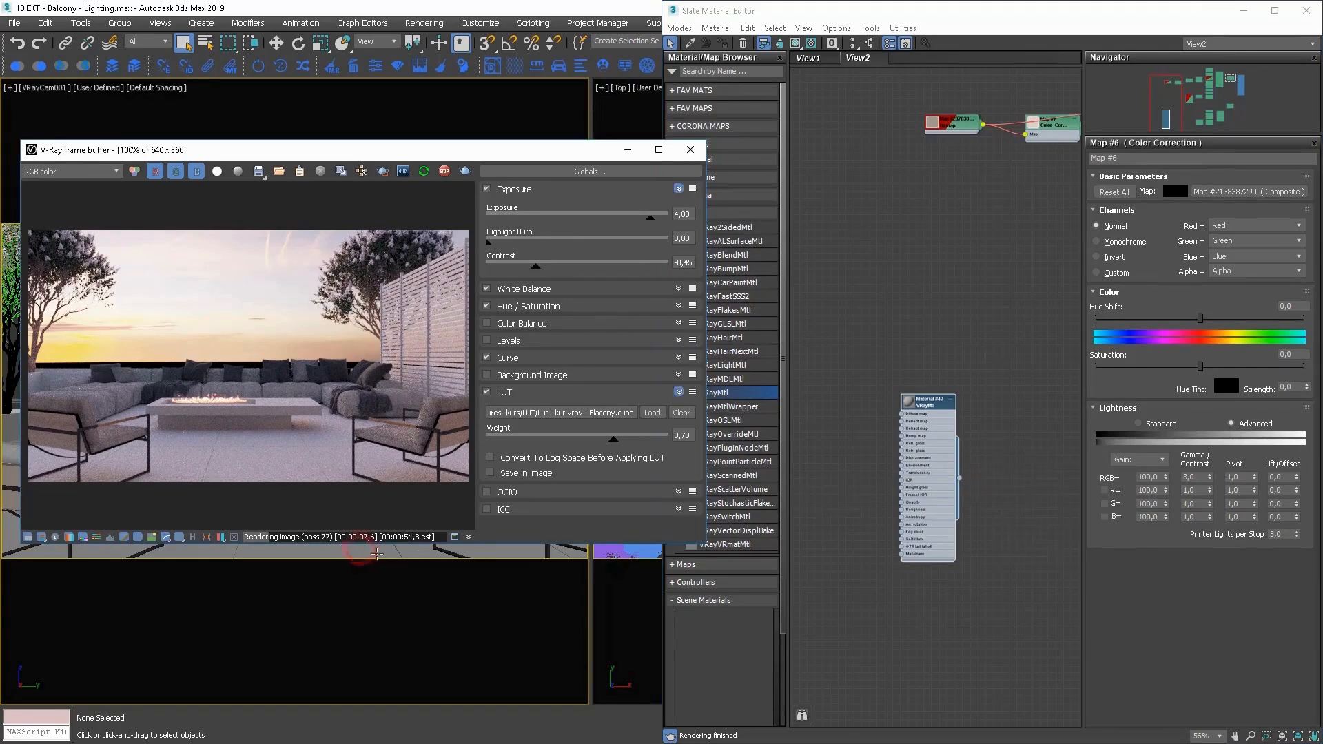
left_click(930, 403)
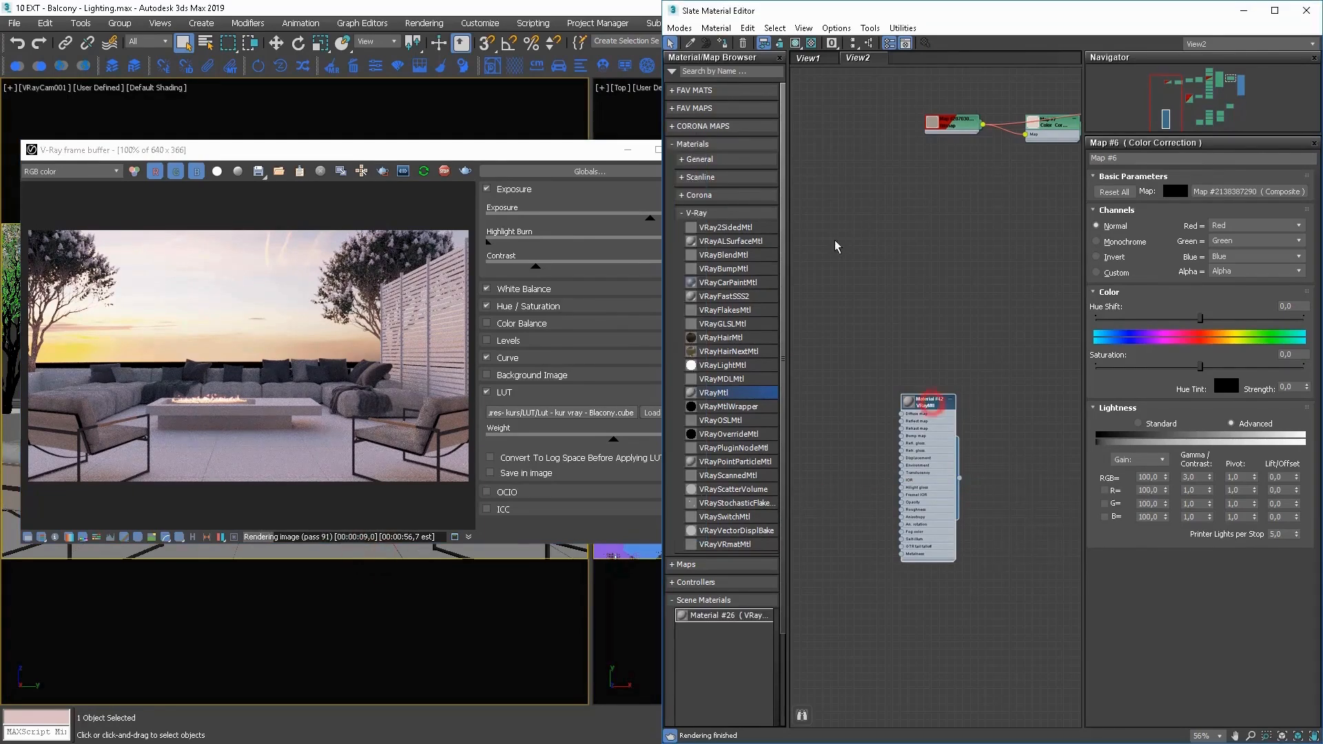
left_click(721, 42)
Set the new floor material's diffuse color to a very dark, almost black gray
double_click(928, 400)
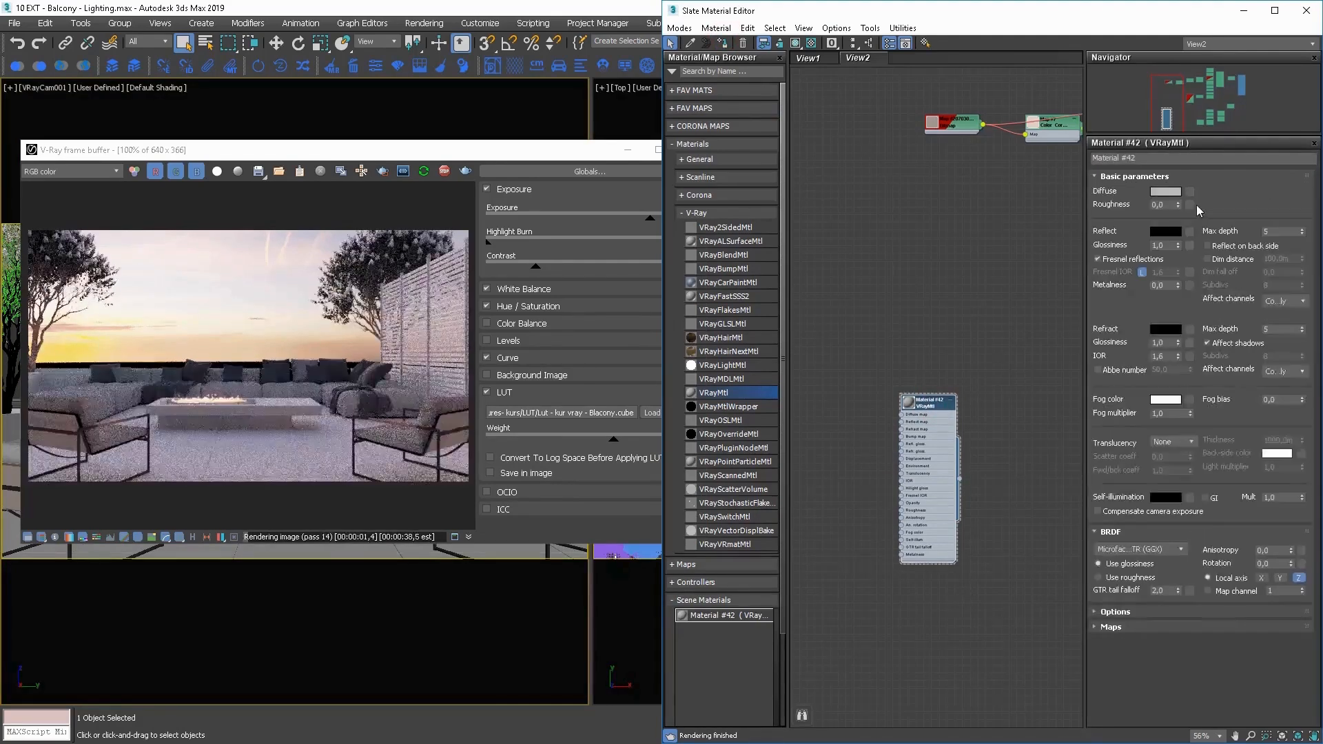
left_click(1165, 192)
left_click_drag(526, 399, 525, 353)
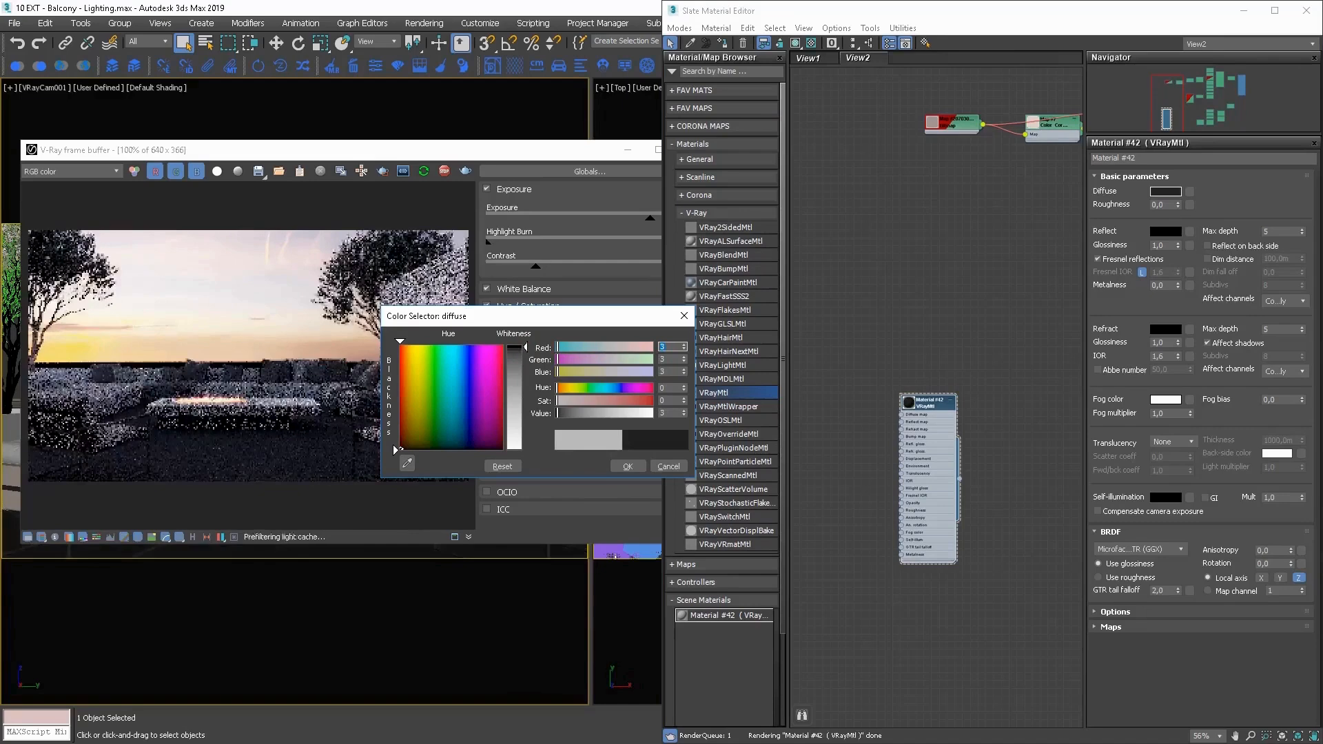
left_click(627, 467)
Set the floor material's reflection color to white and its reflection glossiness to 0.7
left_click(1165, 231)
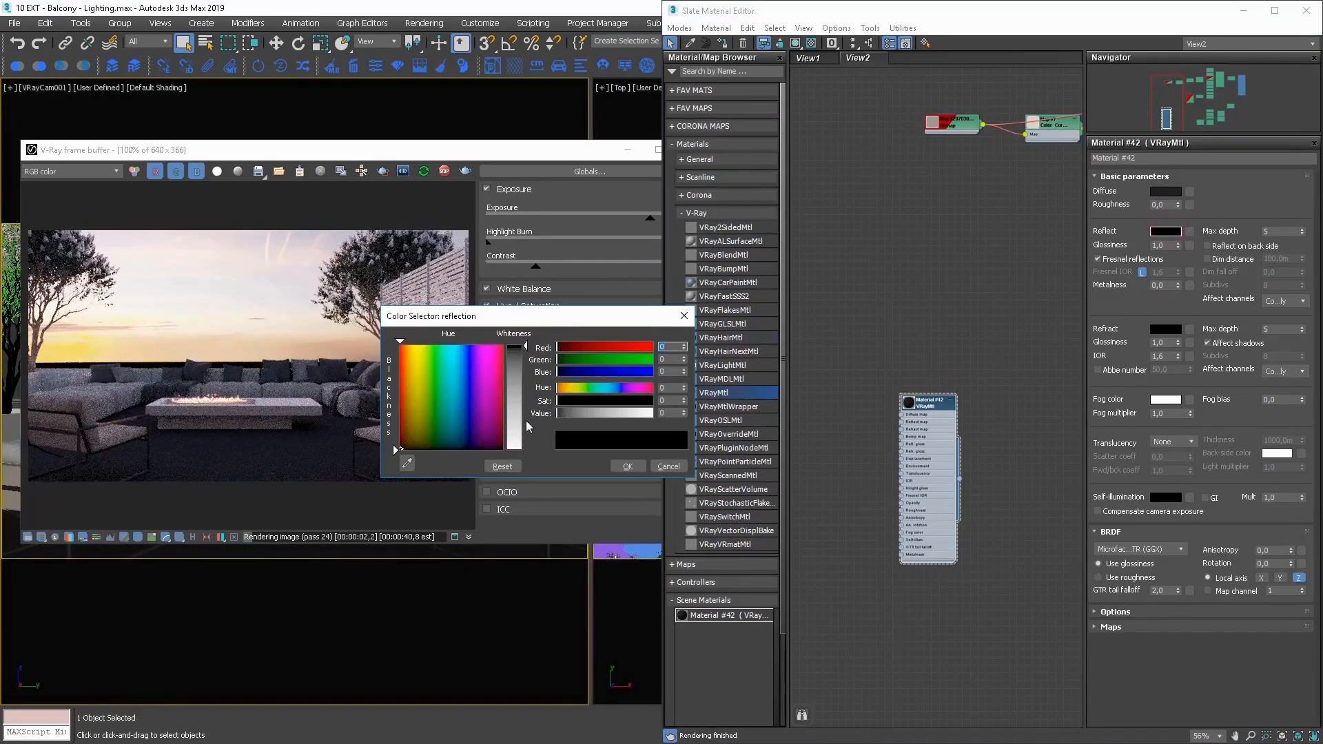
left_click_drag(529, 426, 527, 448)
left_click(627, 466)
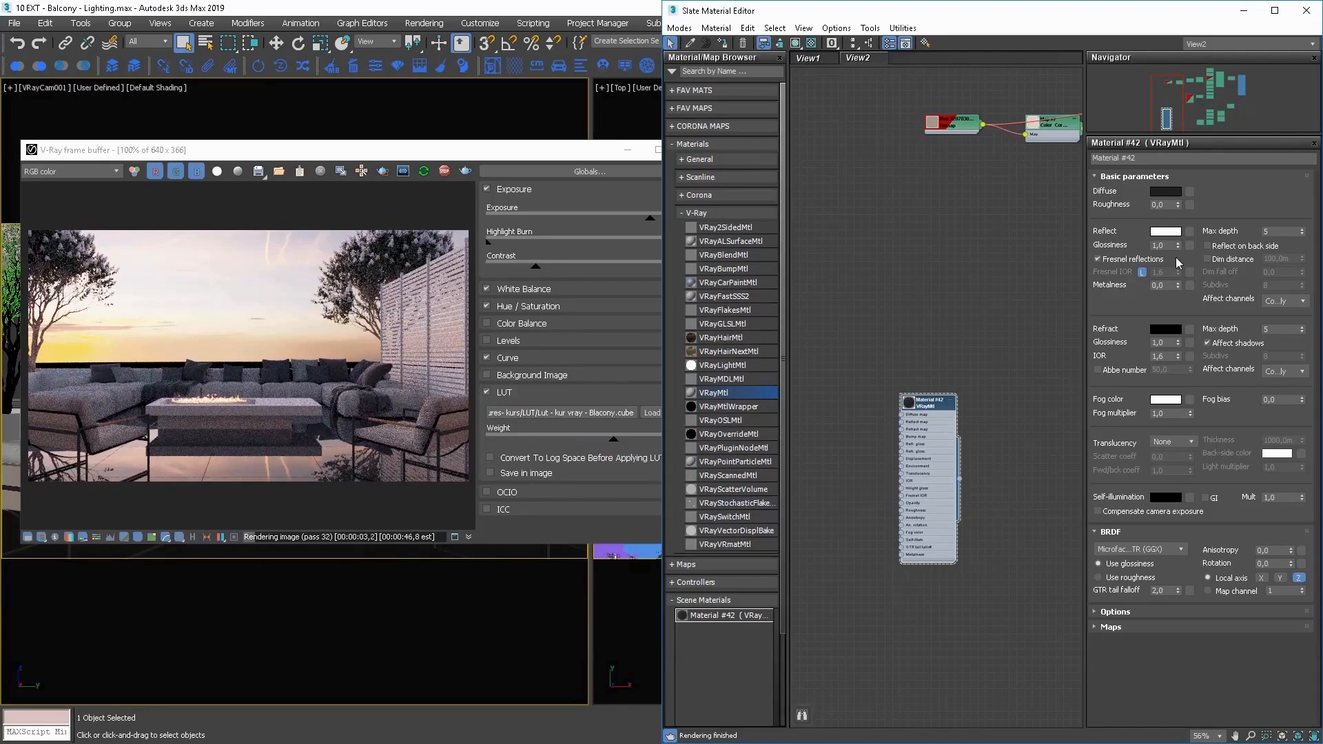
type("0,7")
key("Return")
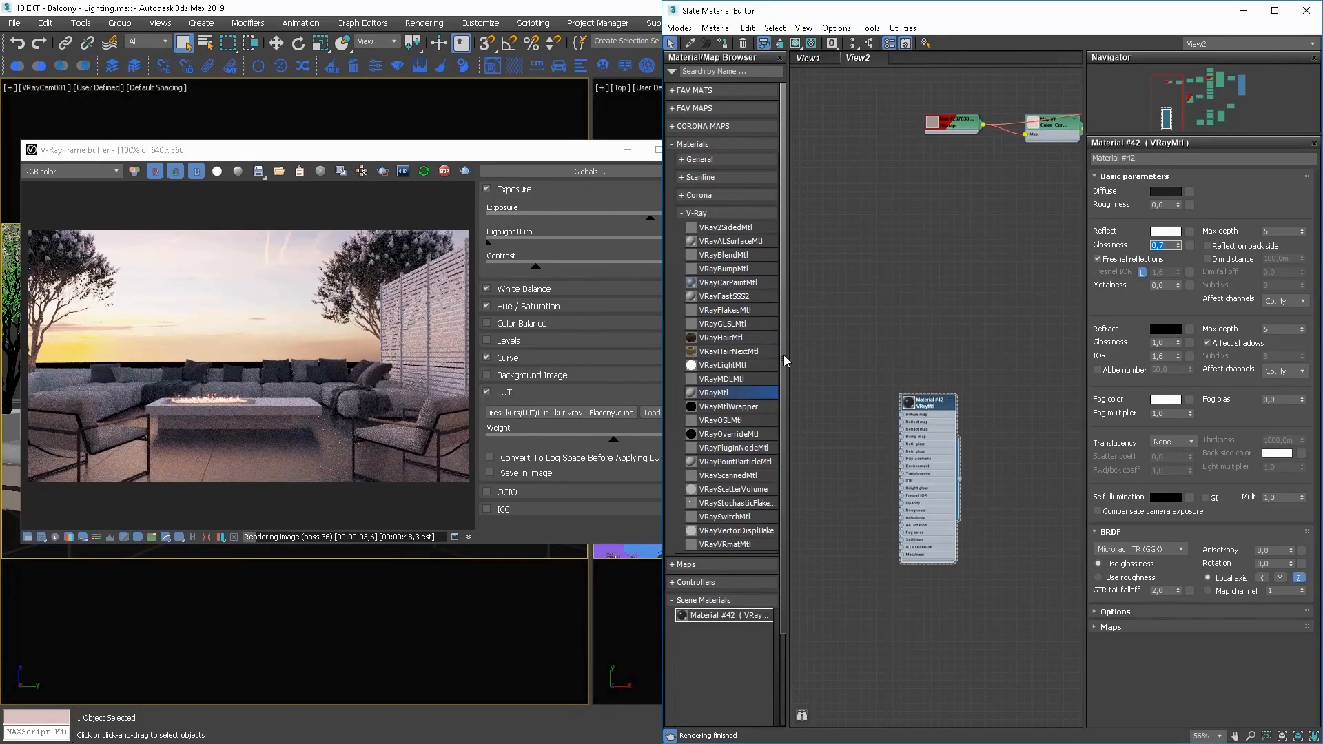
Fine-tune the frame buffer's tone curve by shifting the handles of its highlight and shadow end points slightly
left_click(545, 158)
left_click(680, 358)
left_click(678, 400)
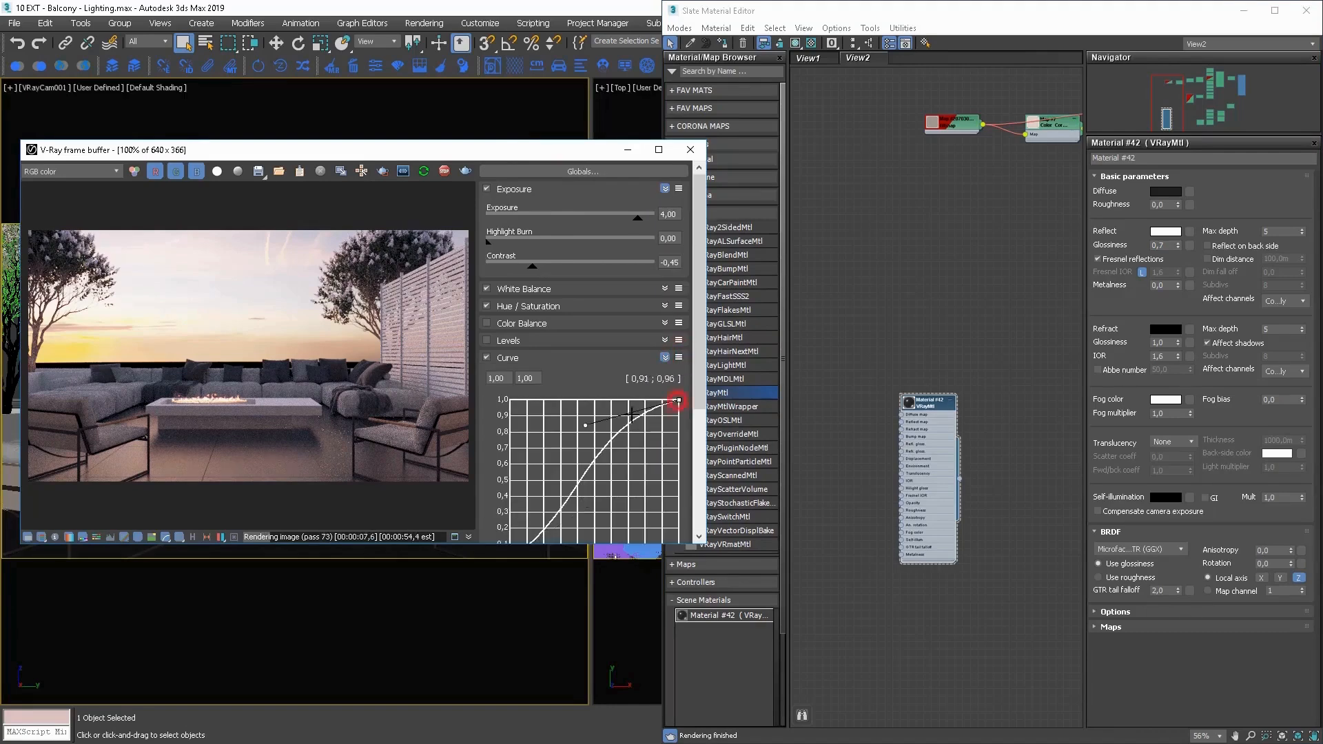
left_click_drag(583, 424, 578, 424)
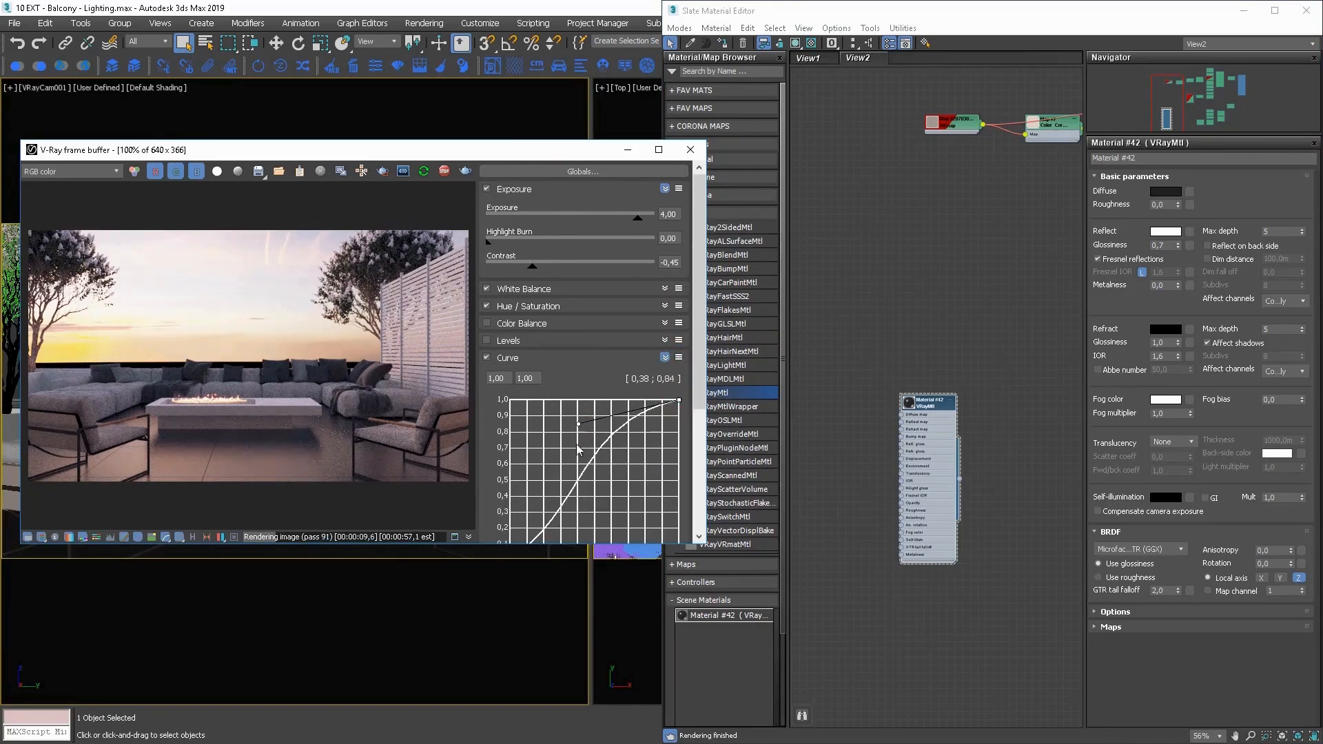
scroll(701, 378, "down", 2)
left_click(512, 504)
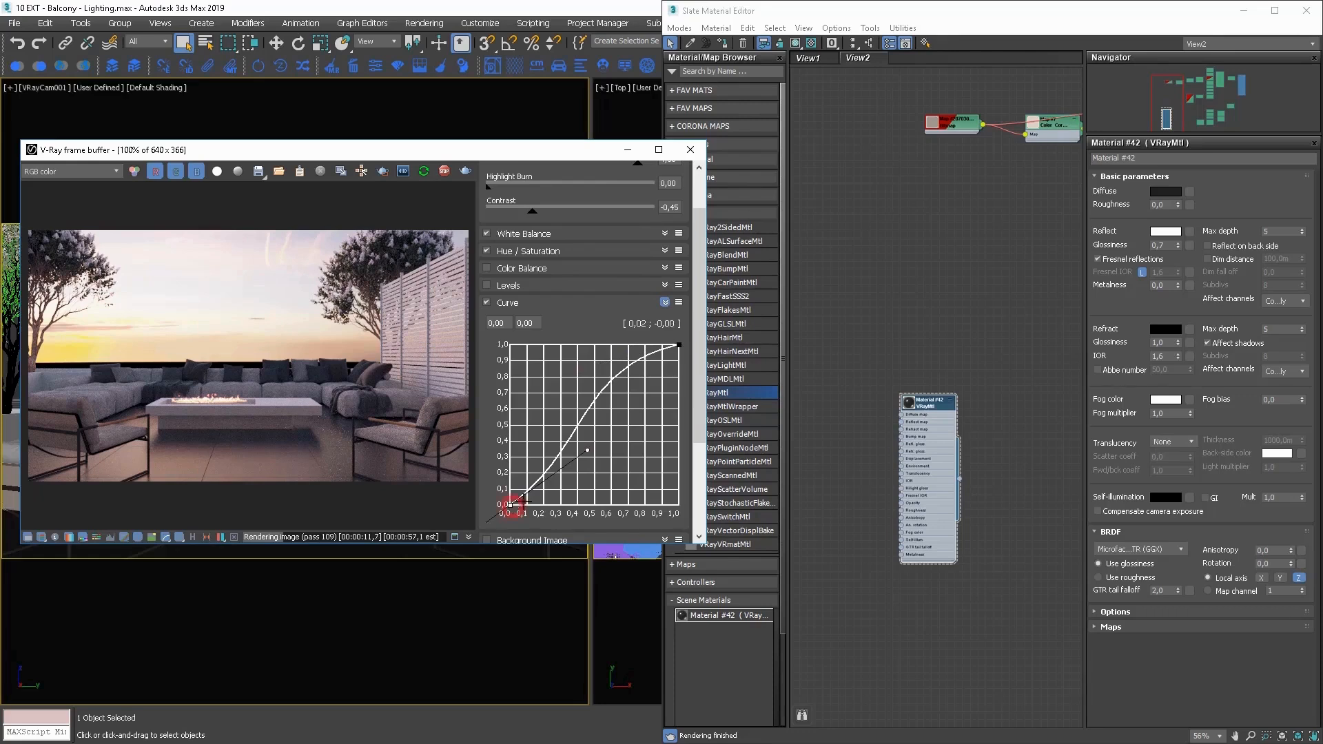
left_click_drag(592, 455, 592, 446)
scroll(569, 258, "up", 2)
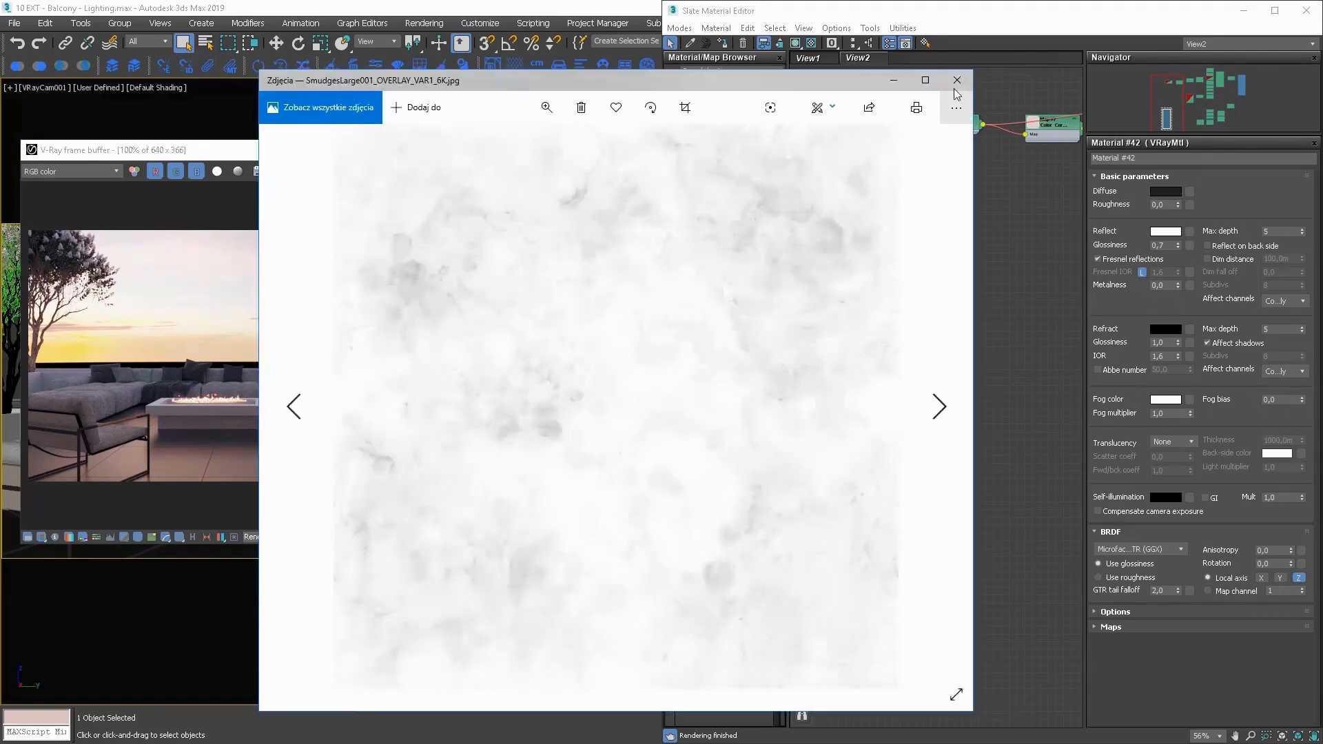
Connect the SmudgesLarge001_OVERLAY_VAR1_6K.jpg bitmap to the floor material's reflection glossiness and enlarge the bitmap node's preview
left_click(956, 80)
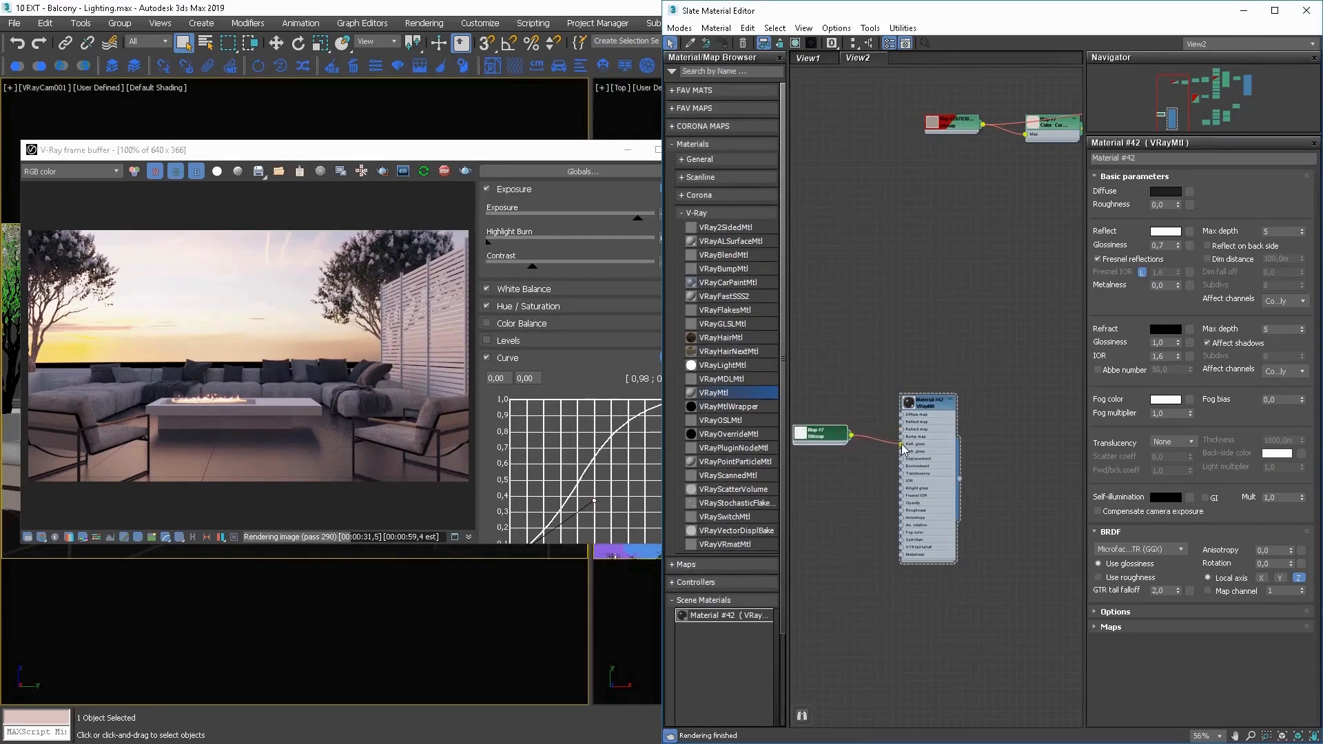
left_click_drag(905, 449, 903, 445)
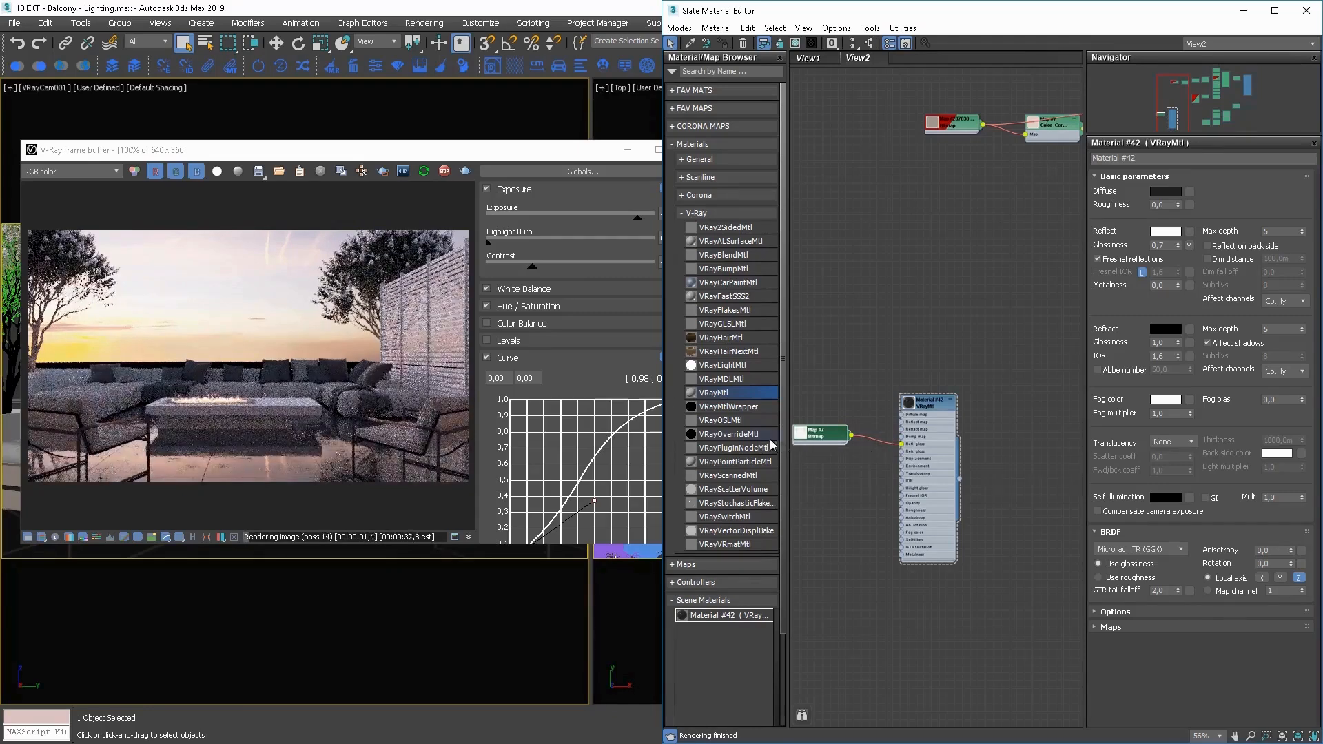
double_click(800, 433)
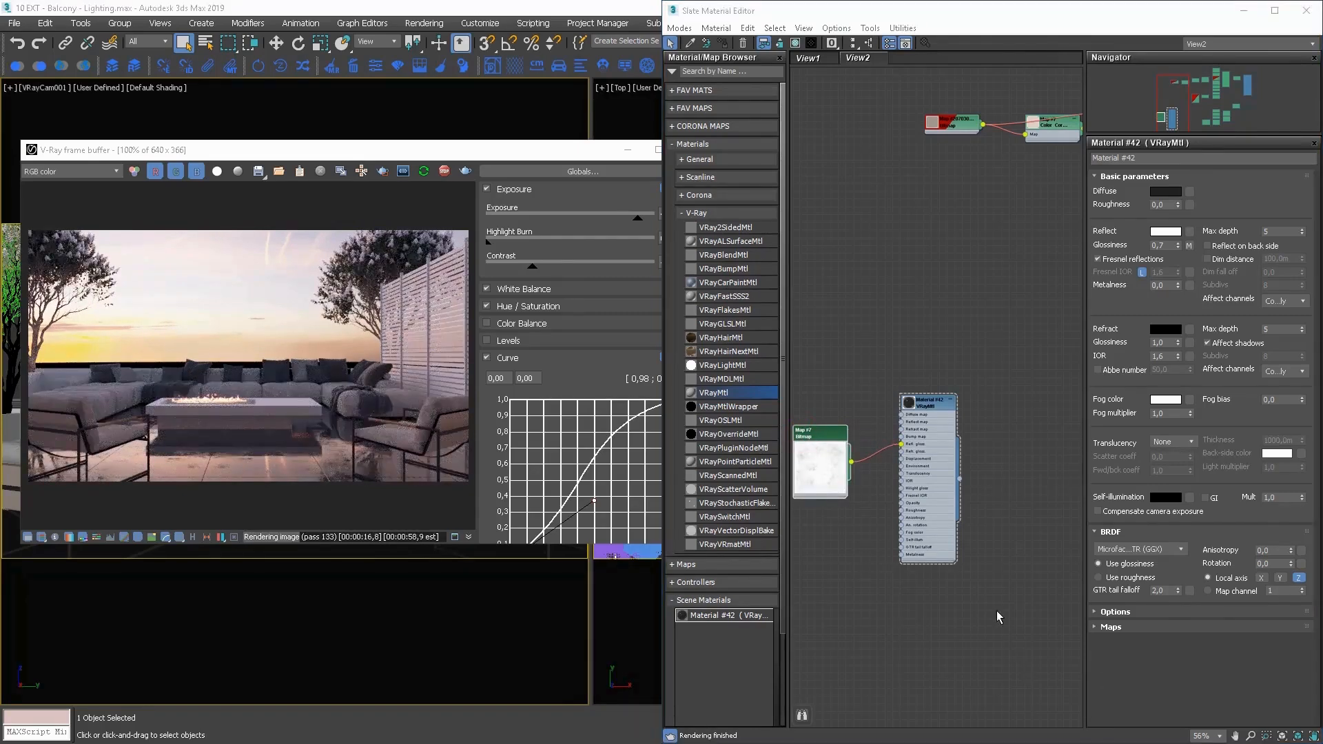
Insert a Color Correction map between the smudges bitmap and the floor material's reflection glossiness input
middle_click_drag(945, 440, 1024, 449)
left_click_drag(894, 448, 832, 424)
right_click(917, 398)
left_click(946, 407)
left_click(1008, 422)
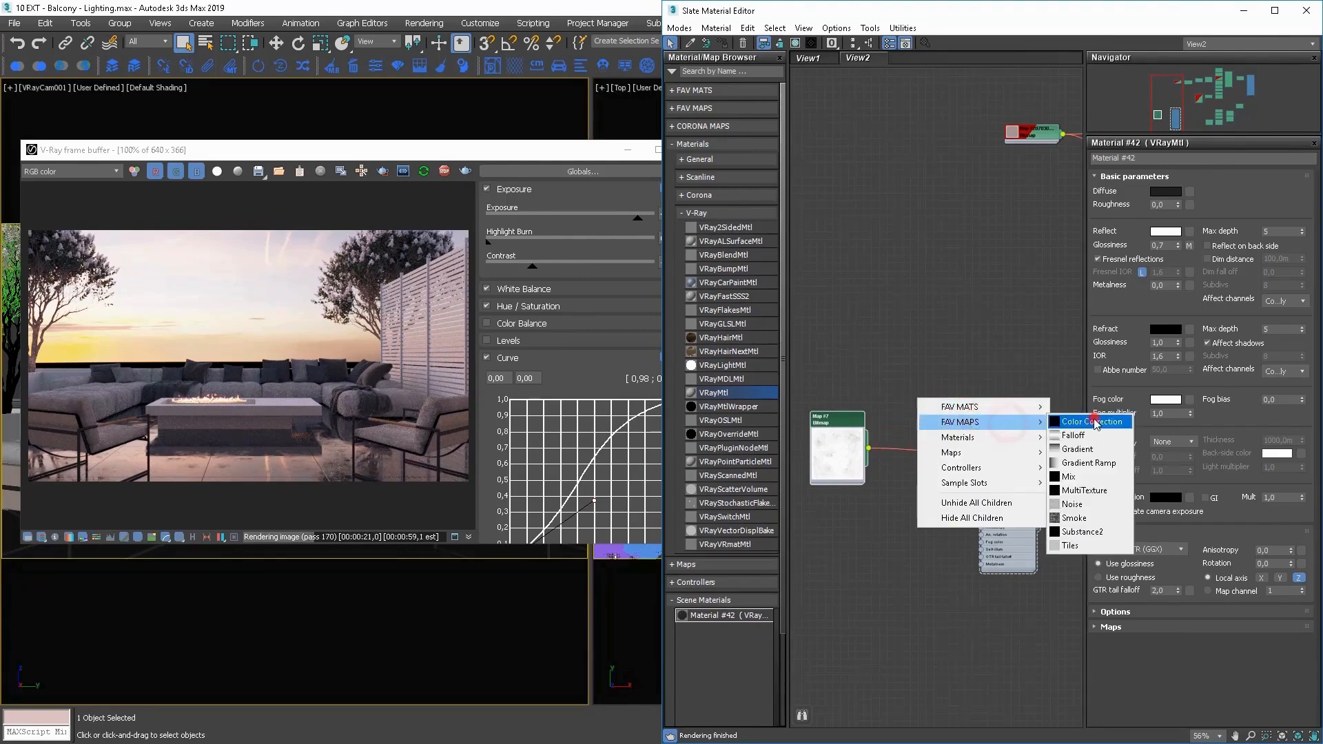
left_click(1088, 421)
left_click_drag(929, 404, 918, 443)
Switch the Color Correction map's lightness to Advanced and set its RGB gain to 70
double_click(916, 448)
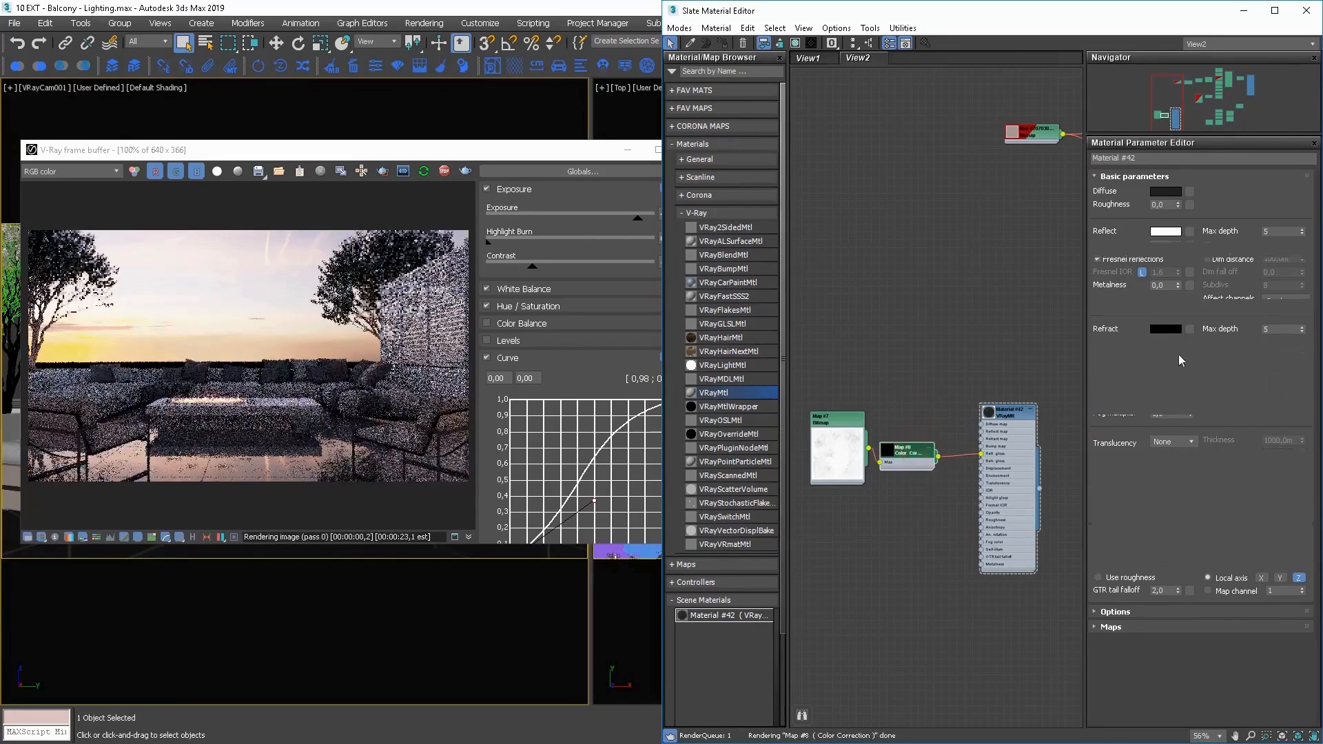
left_click(1231, 423)
double_click(1144, 476)
type("70")
key("Return")
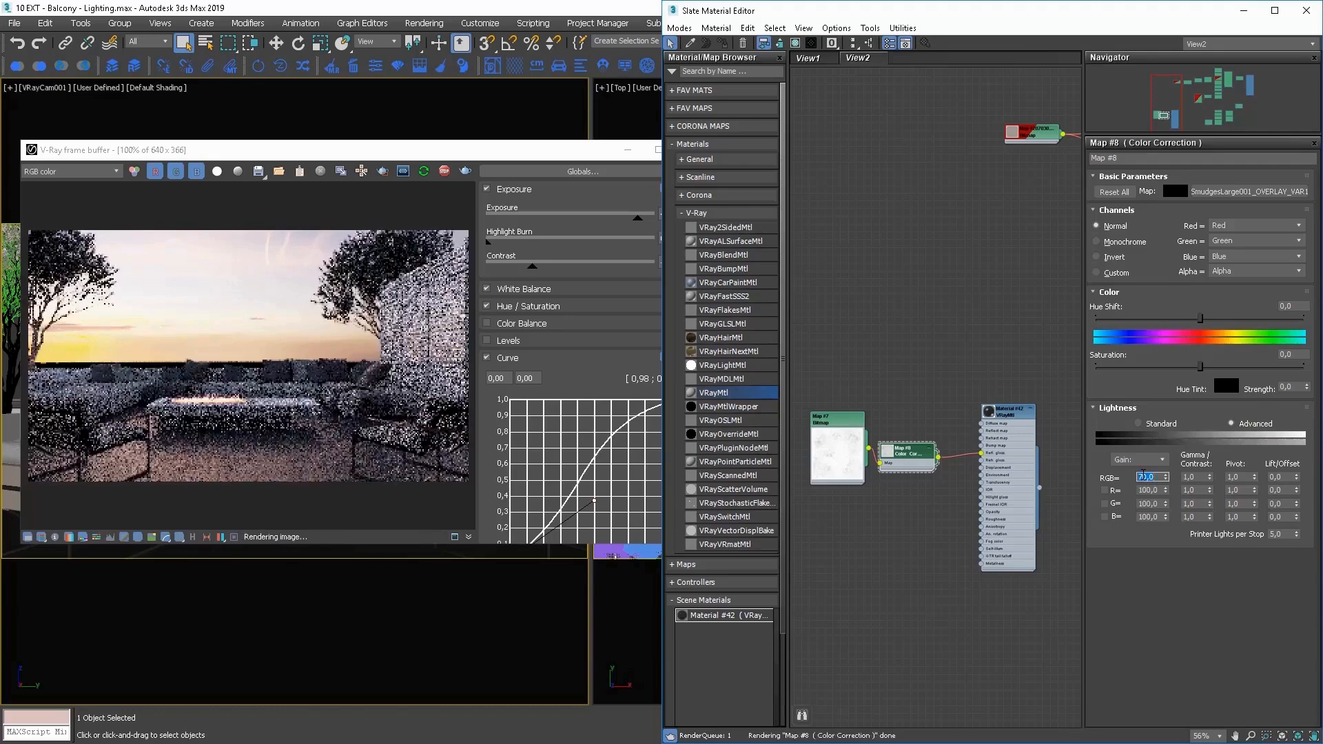
Set the amount of the floor material's reflection glossiness map to 50
double_click(1015, 422)
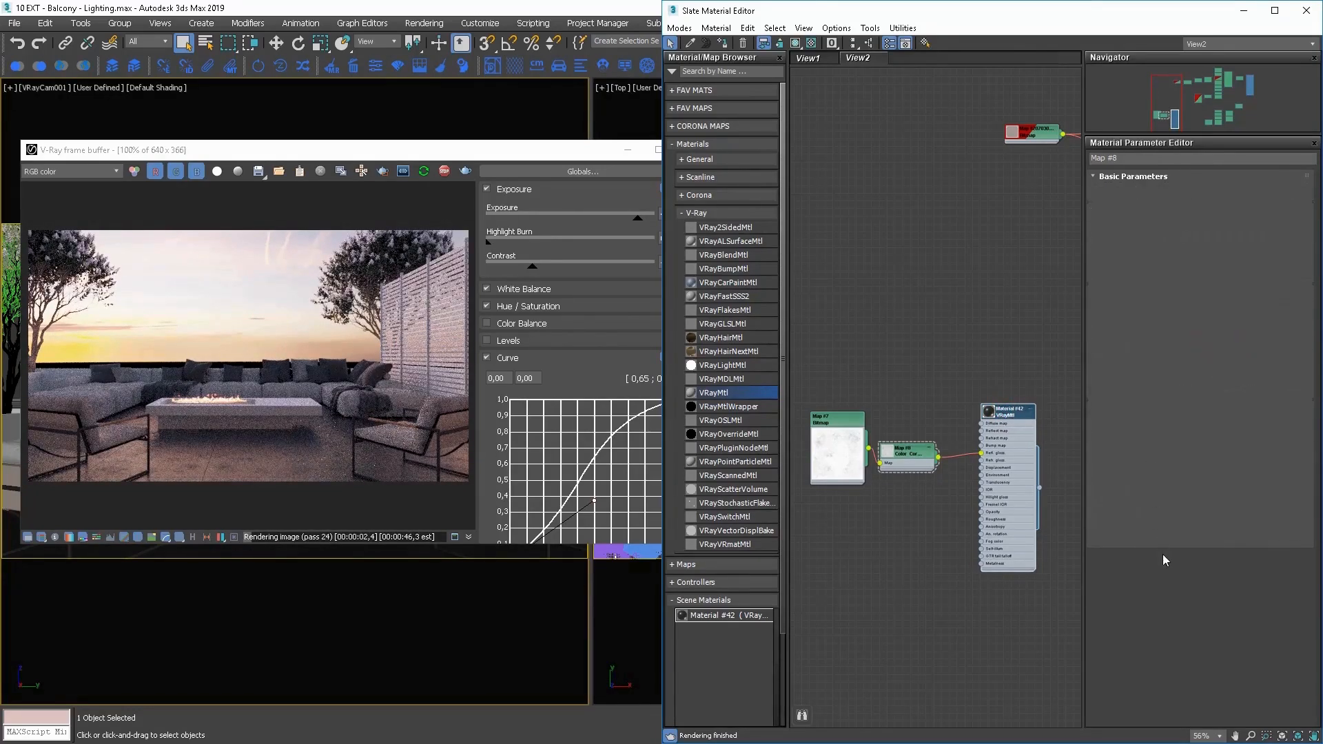
scroll(1132, 627, "down", 5)
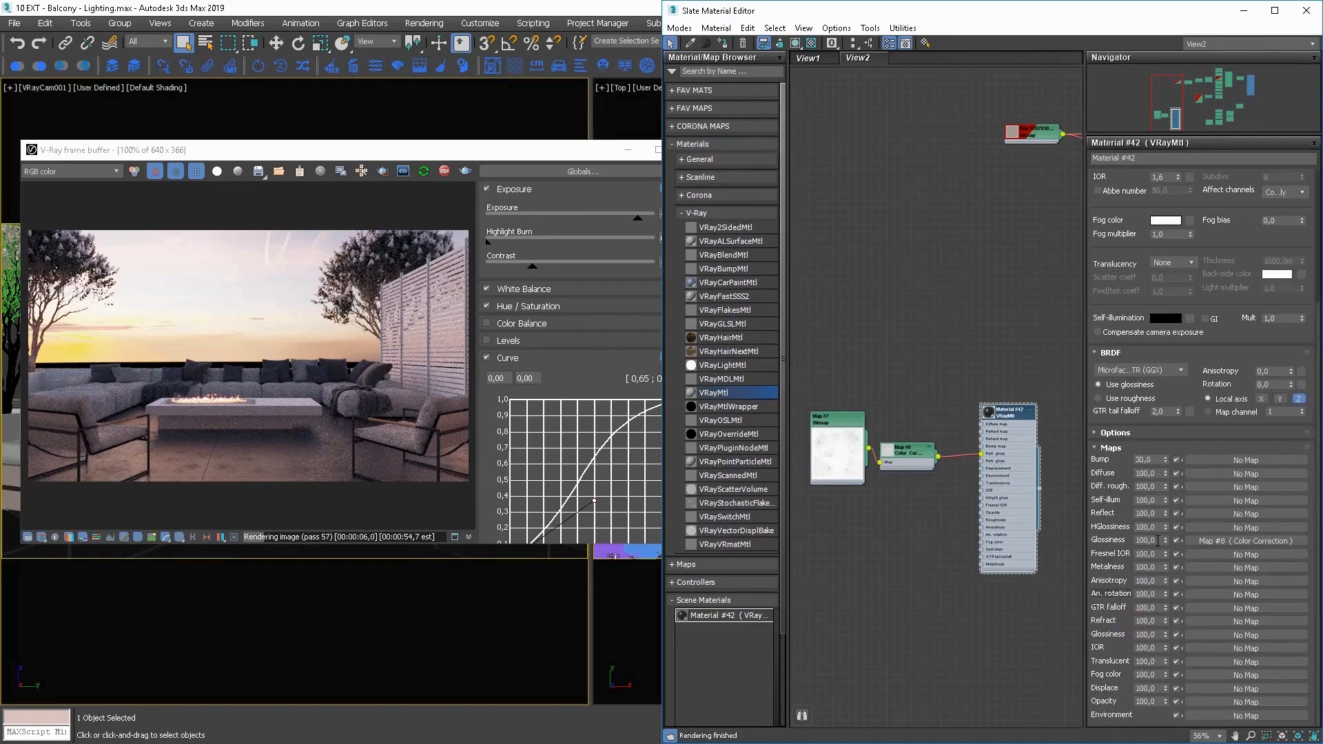
type("50")
key("Return")
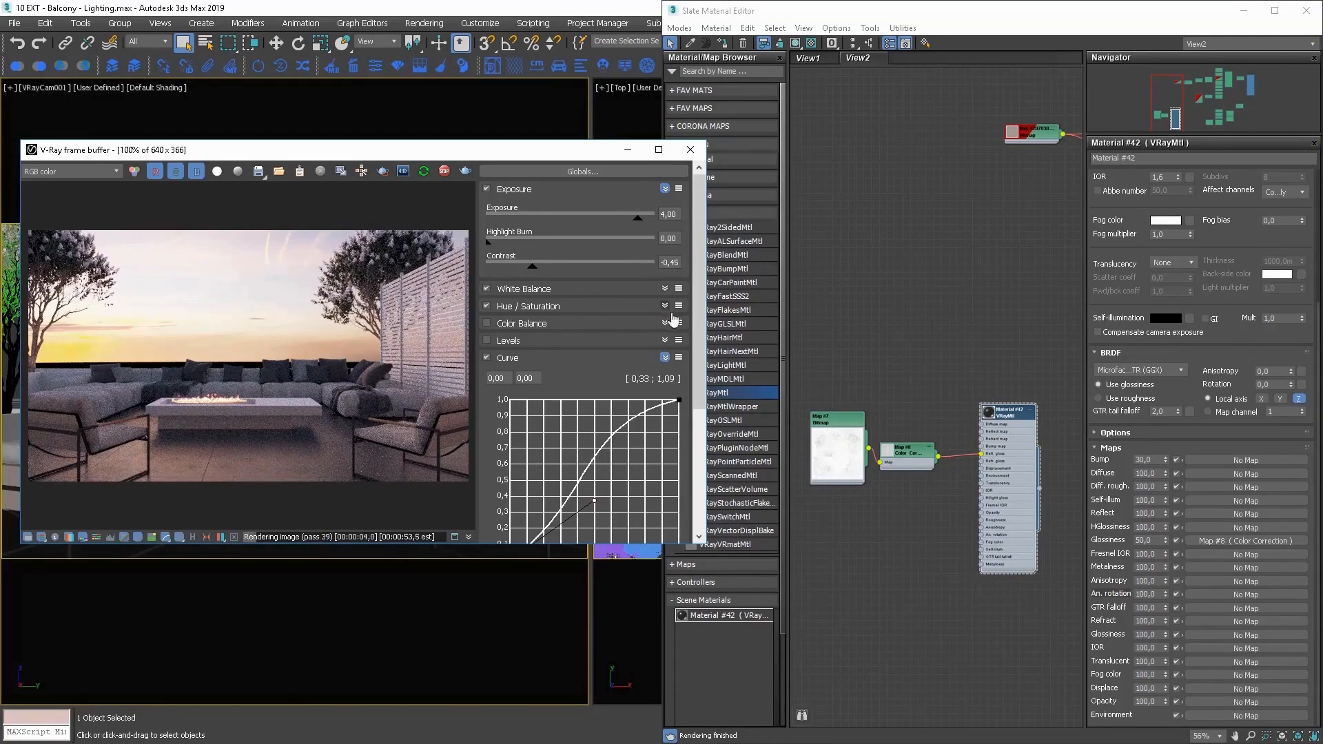
Set the frame buffer's exposure to 4.22 and contrast to -0.31, and lower the curve's highlight handle slightly
left_click_drag(532, 267, 546, 269)
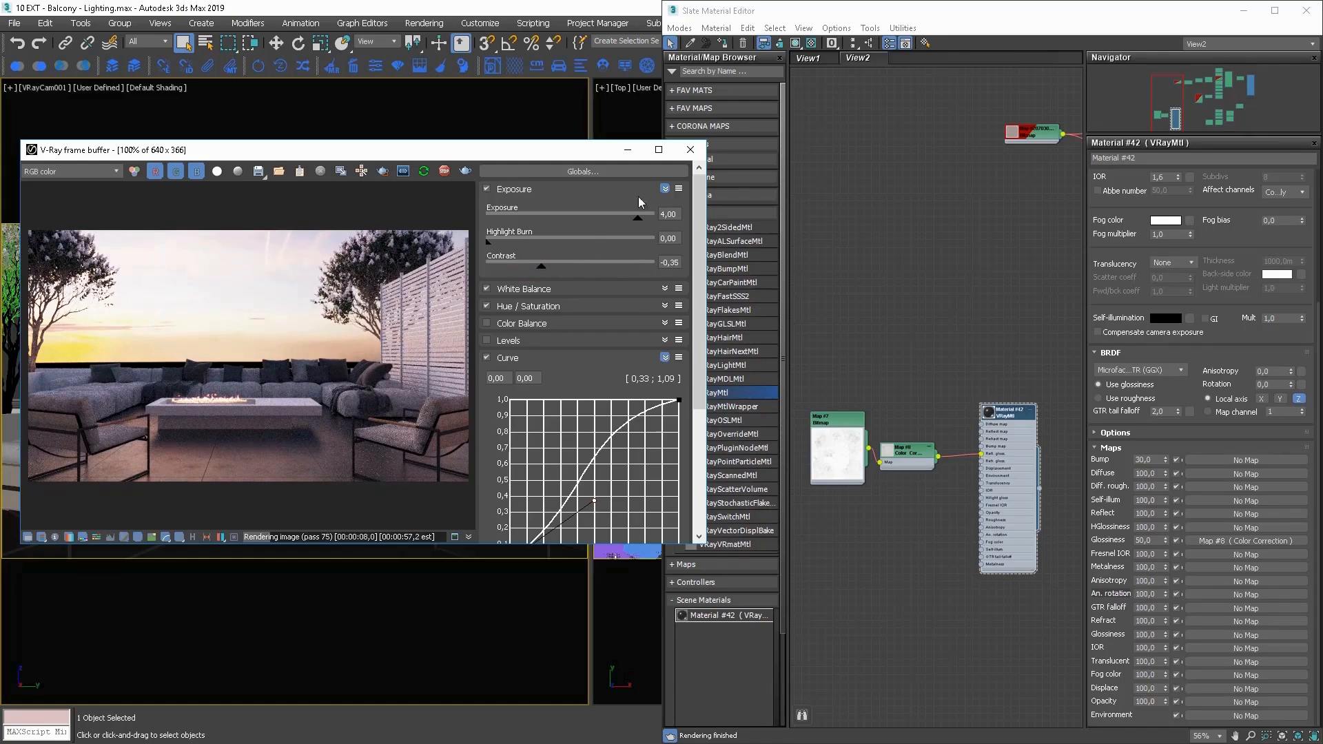
left_click_drag(638, 217, 649, 220)
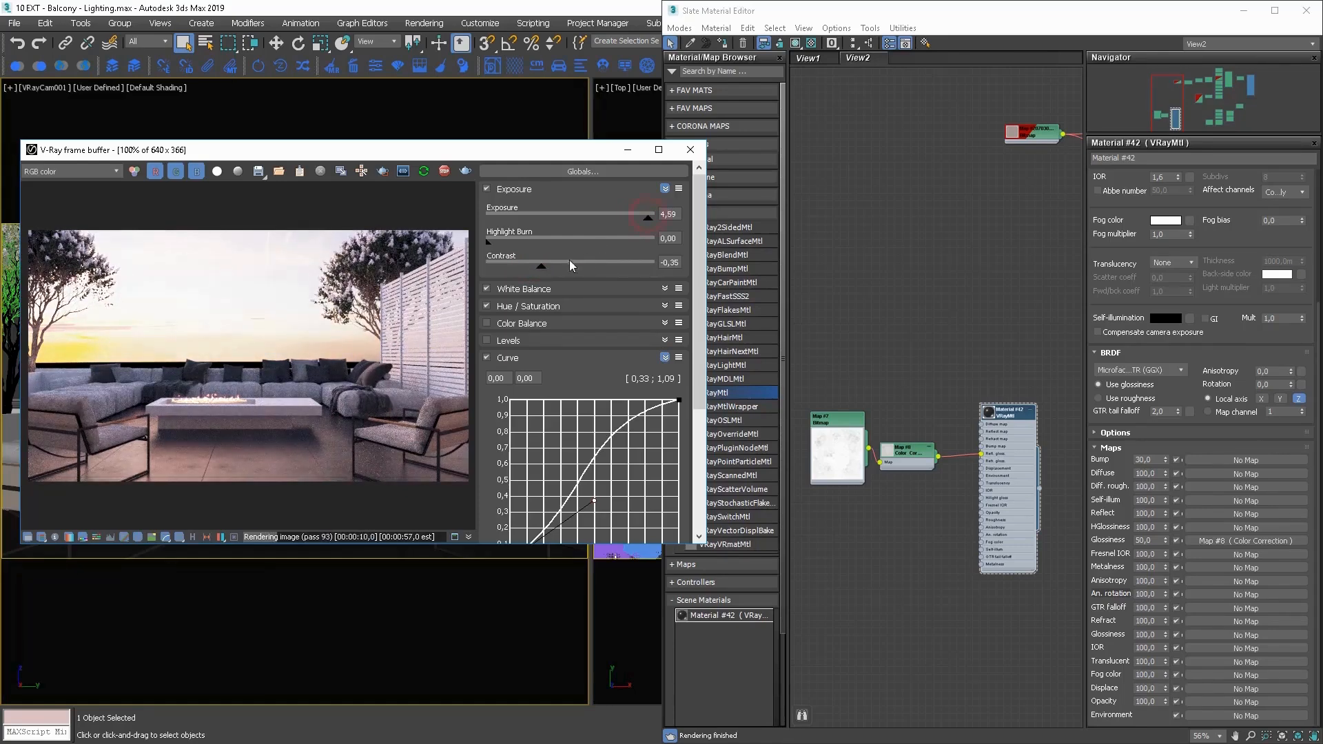
left_click_drag(646, 222, 643, 222)
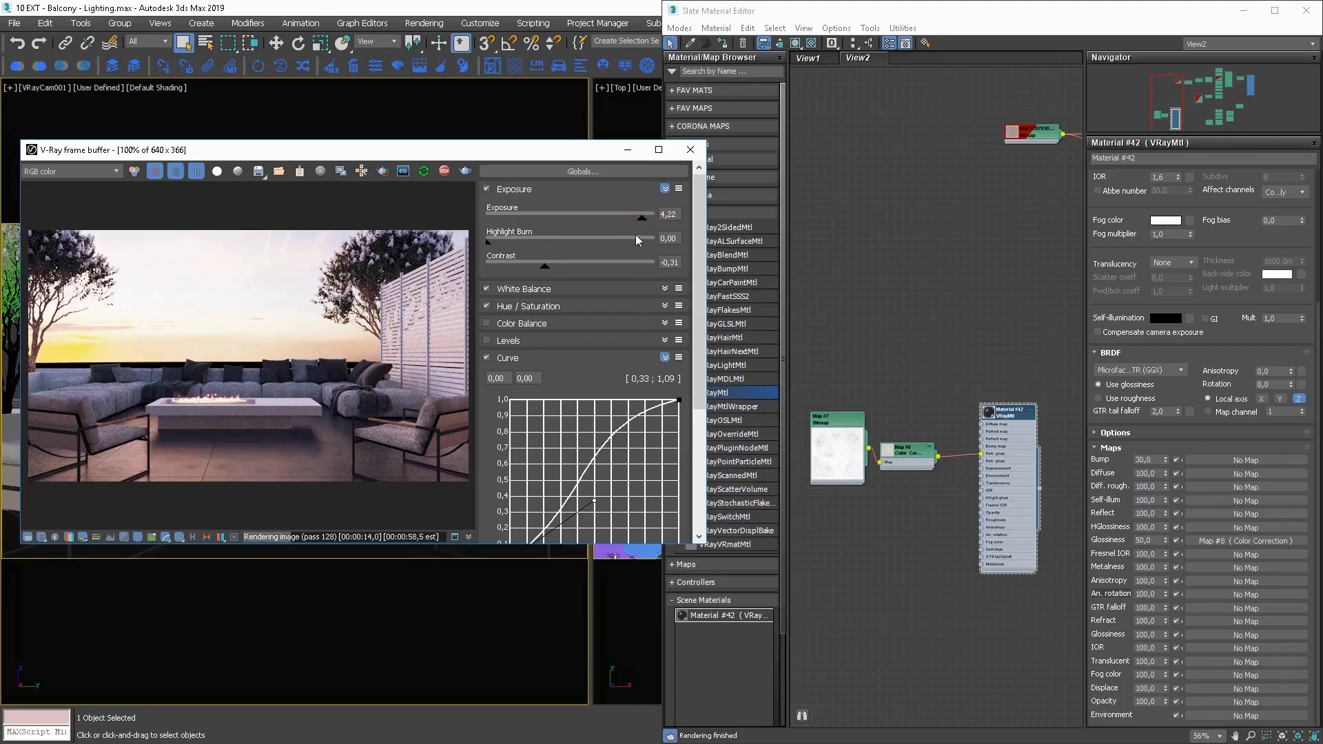
left_click_drag(679, 400, 587, 434)
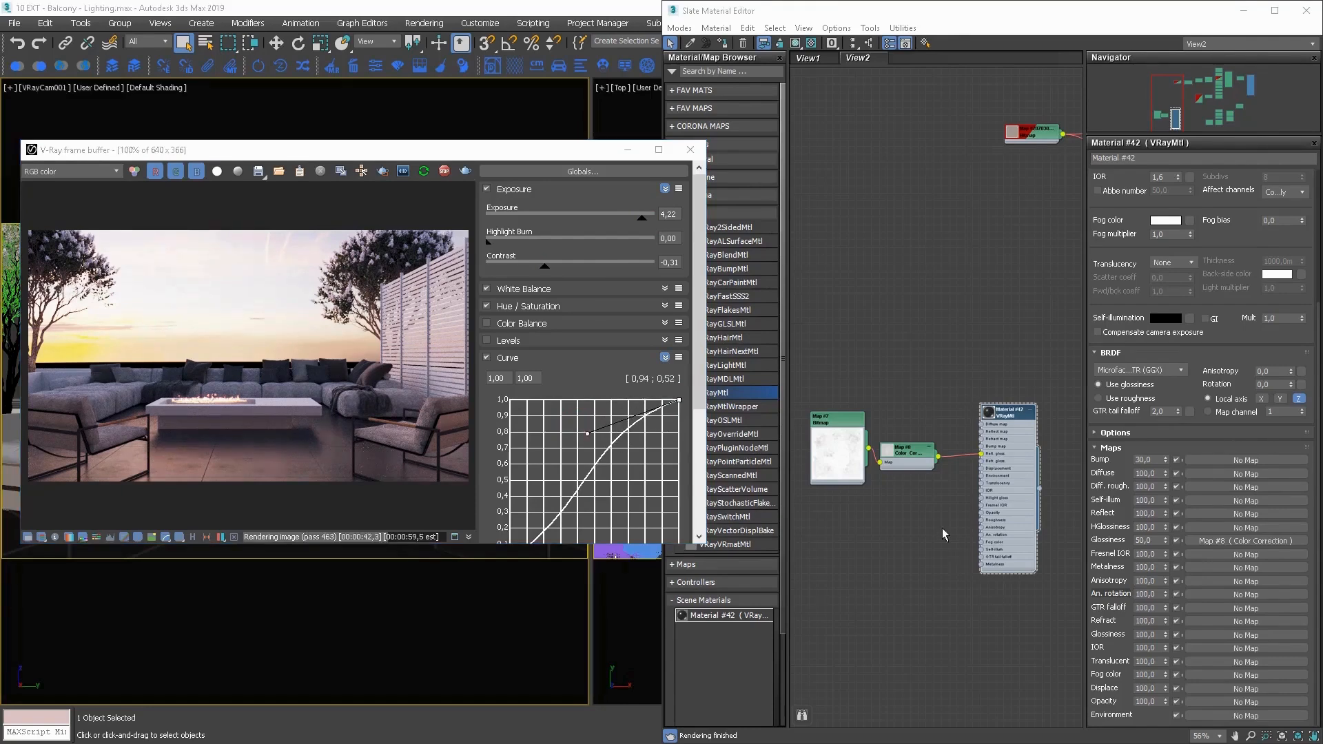
Create a new VRayMtl and assign it to the slatted fence on the balcony
left_click(928, 544)
middle_click_drag(862, 567, 1015, 440)
left_click_drag(894, 426, 966, 456)
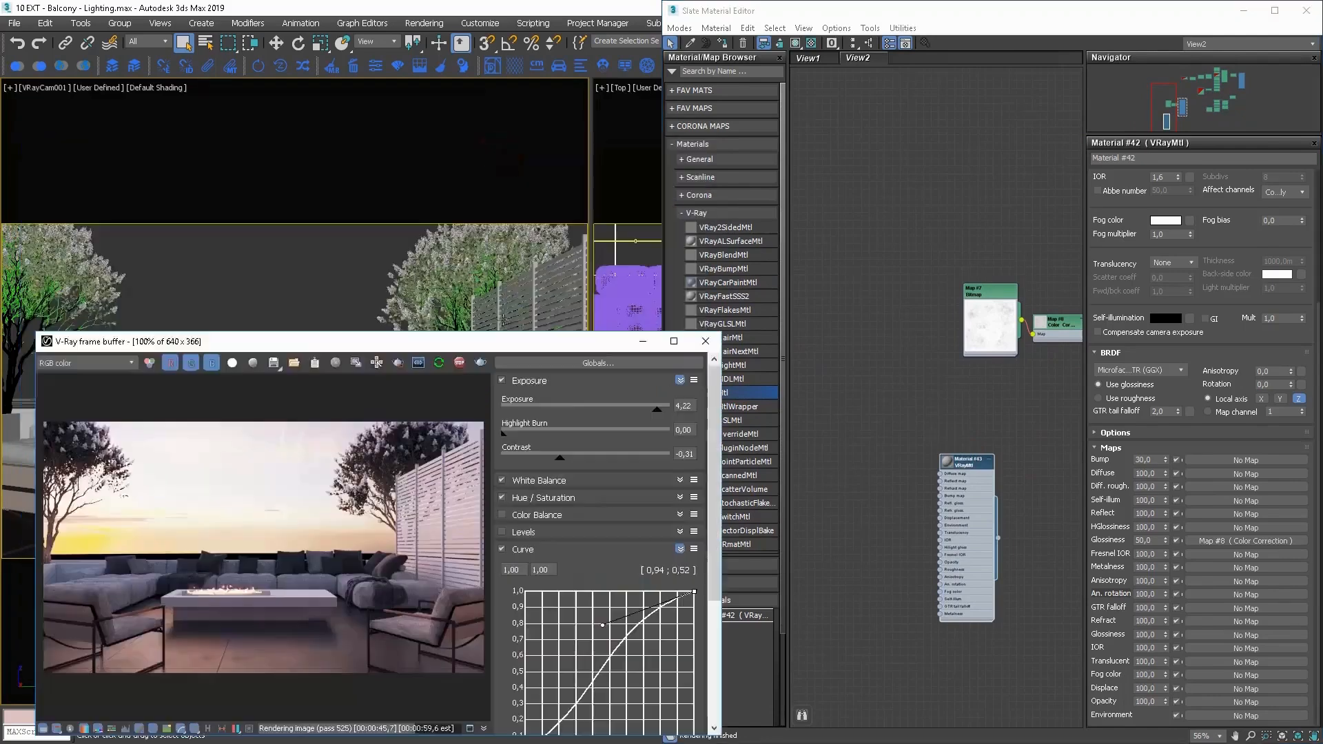
left_click(536, 294)
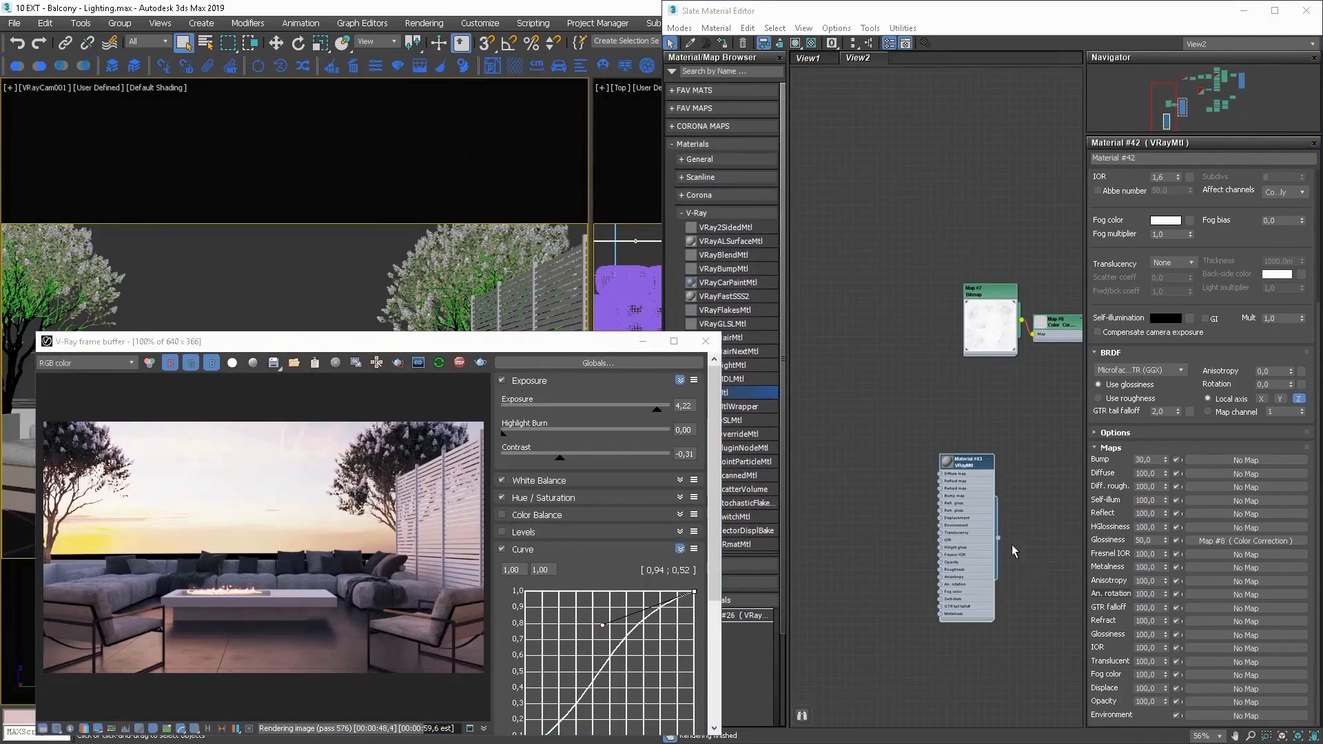
left_click(964, 461)
left_click(722, 42)
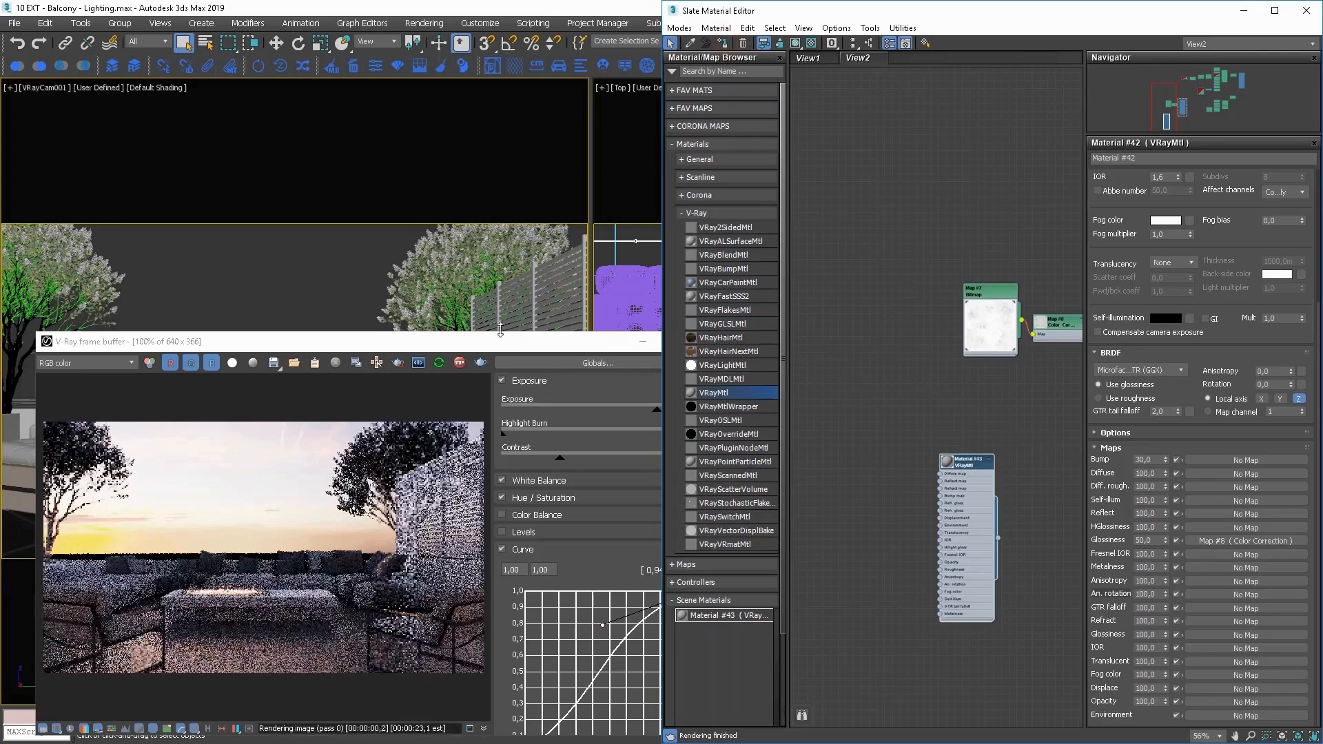
left_click_drag(488, 342, 444, 179)
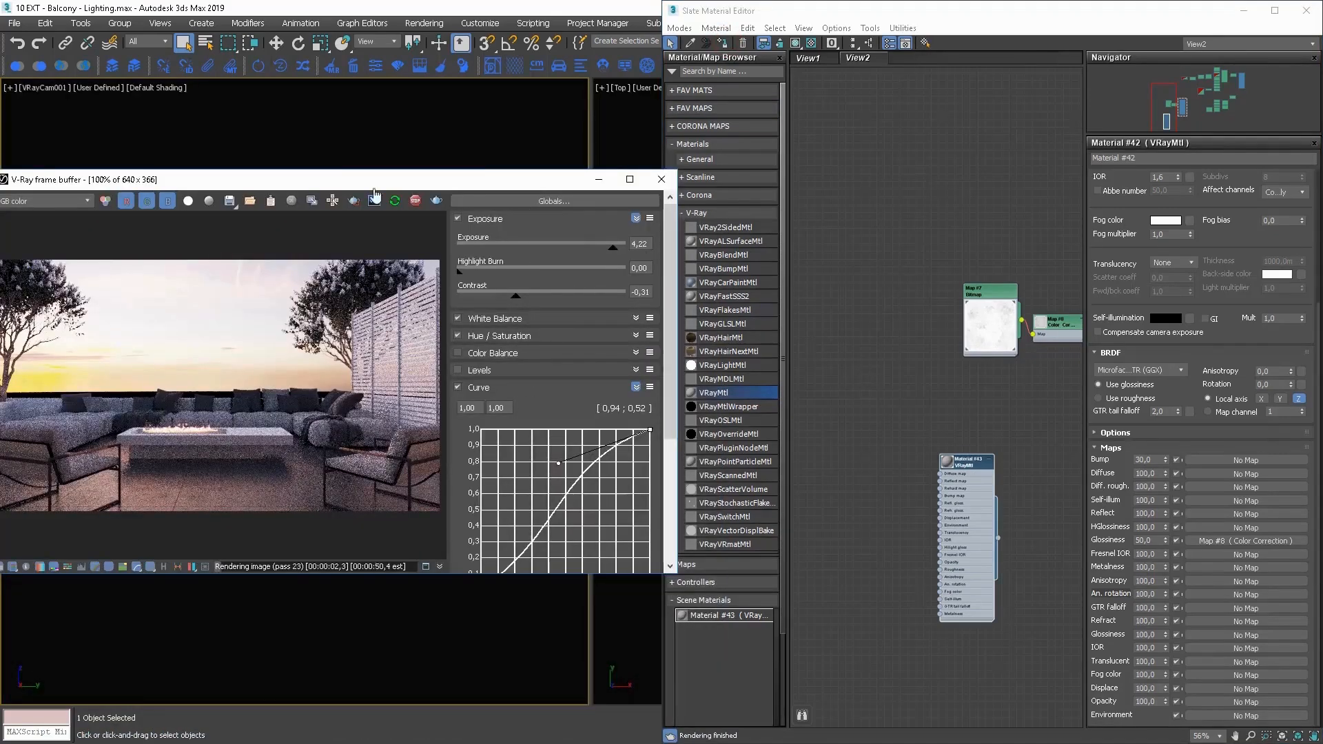
left_click_drag(326, 179, 346, 172)
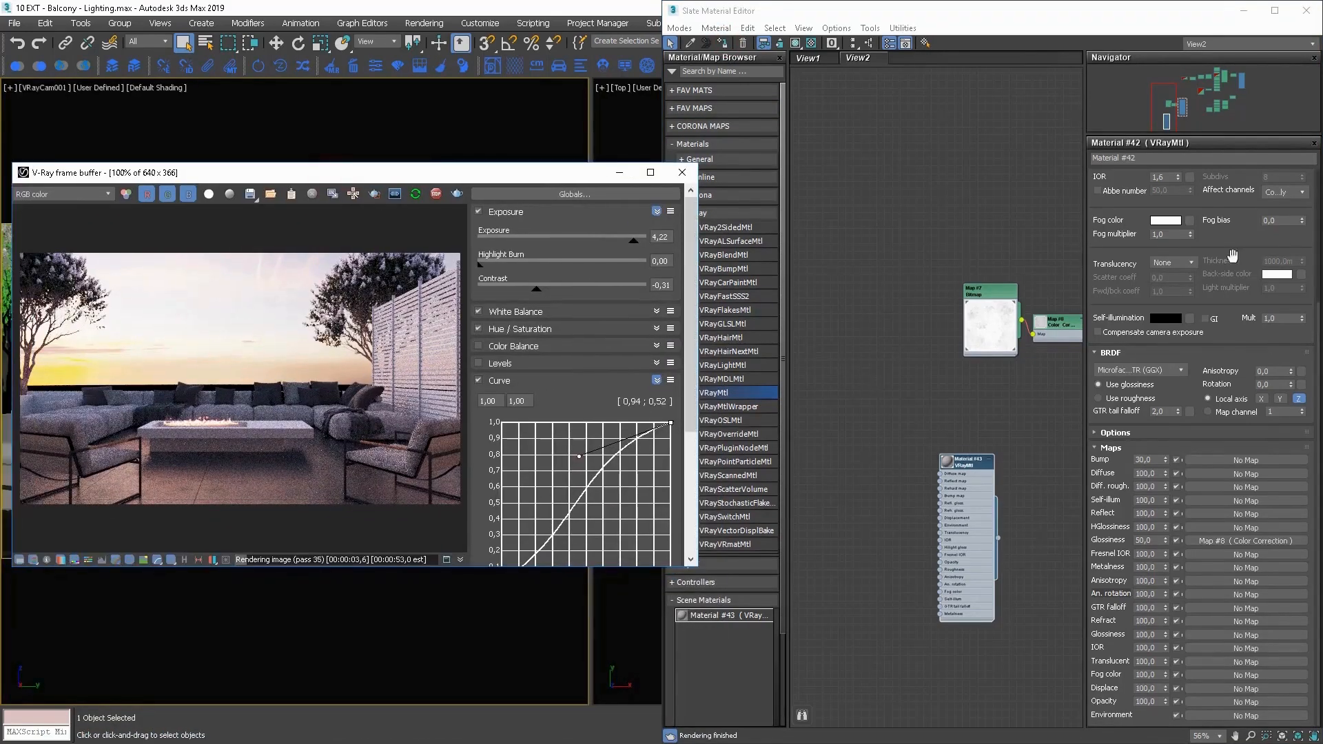
Open the new fence material's parameters and set its diffuse color to a dark grey with value 12
double_click(988, 458)
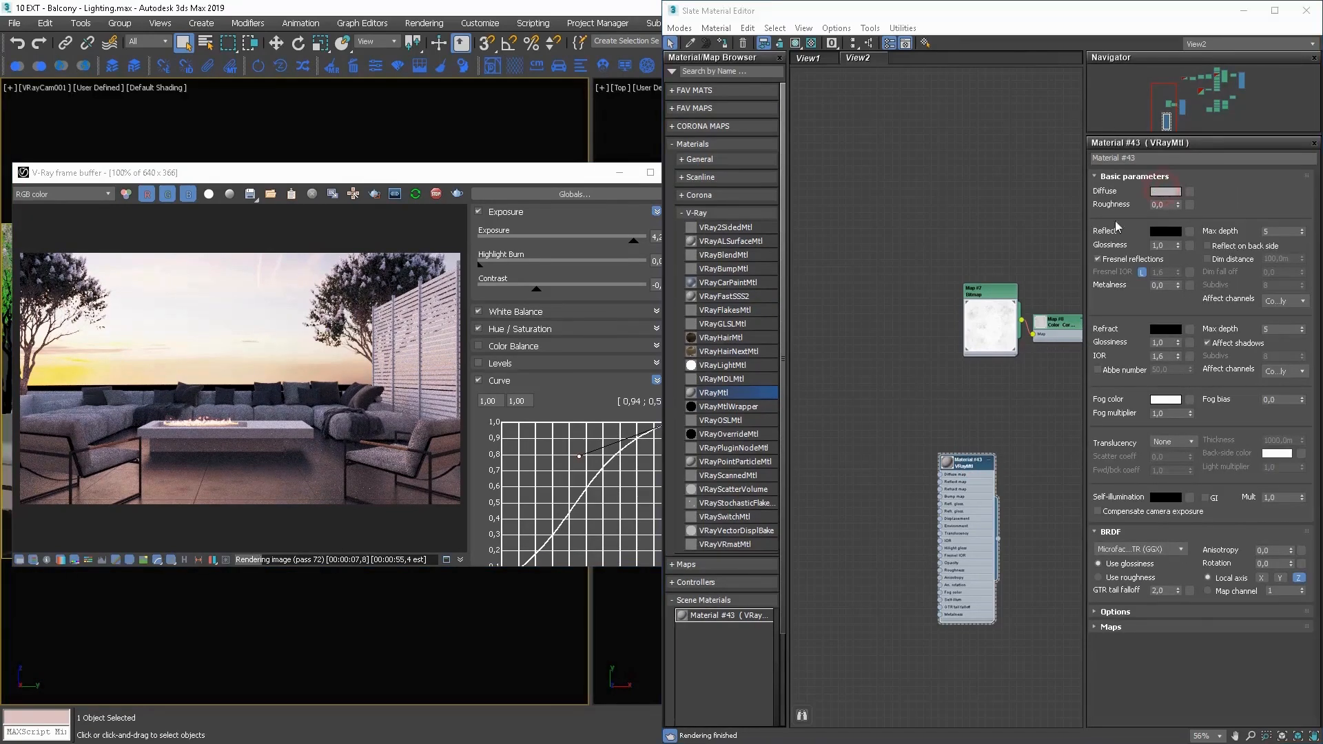
left_click(1166, 191)
left_click(529, 351)
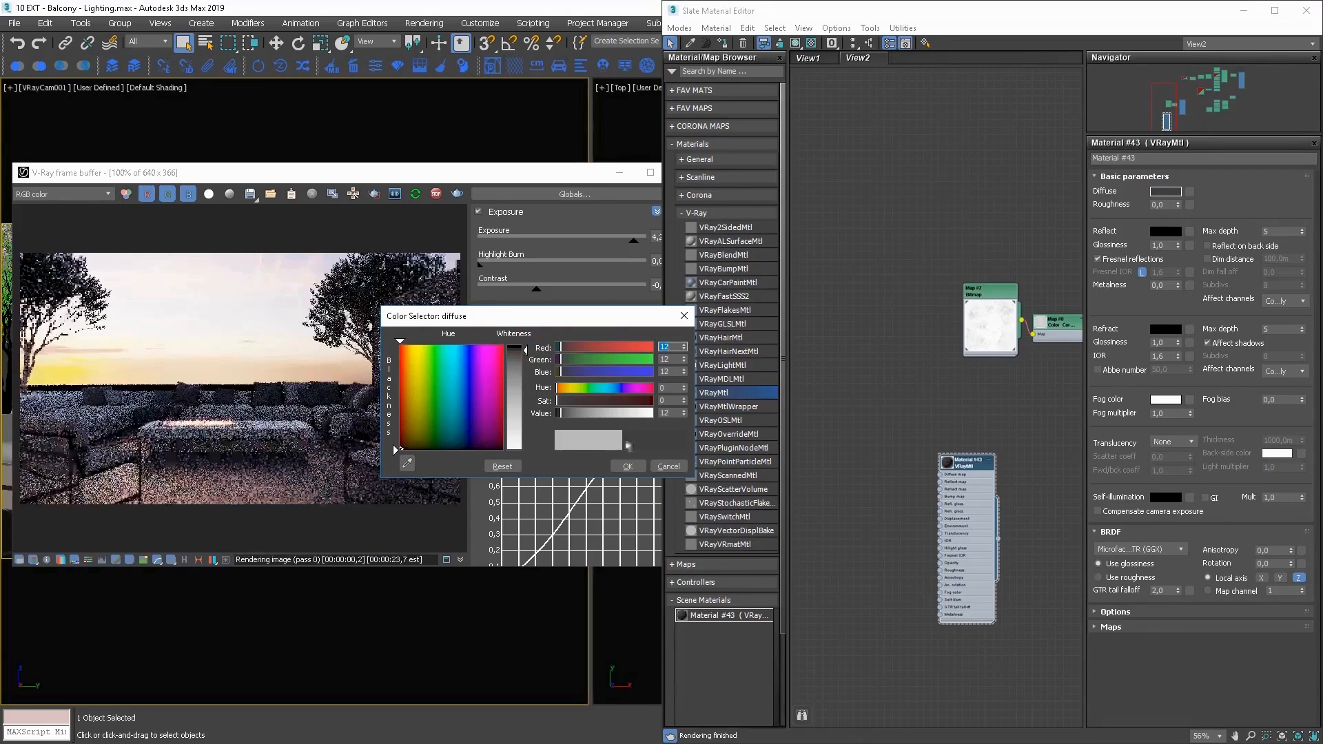
left_click(624, 466)
Set the fence material's reflection color to a light grey with value 168 and its reflection glossiness to 0.38
left_click(1165, 245)
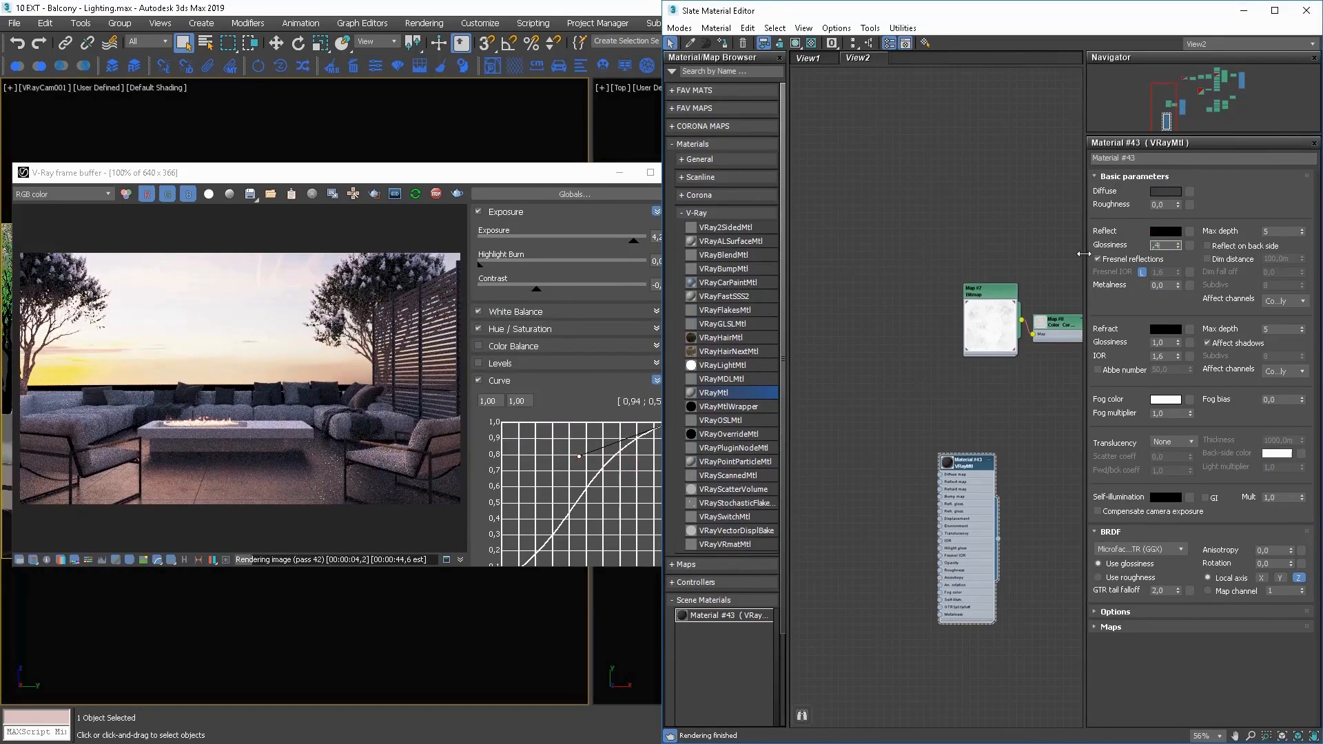
left_click(1165, 231)
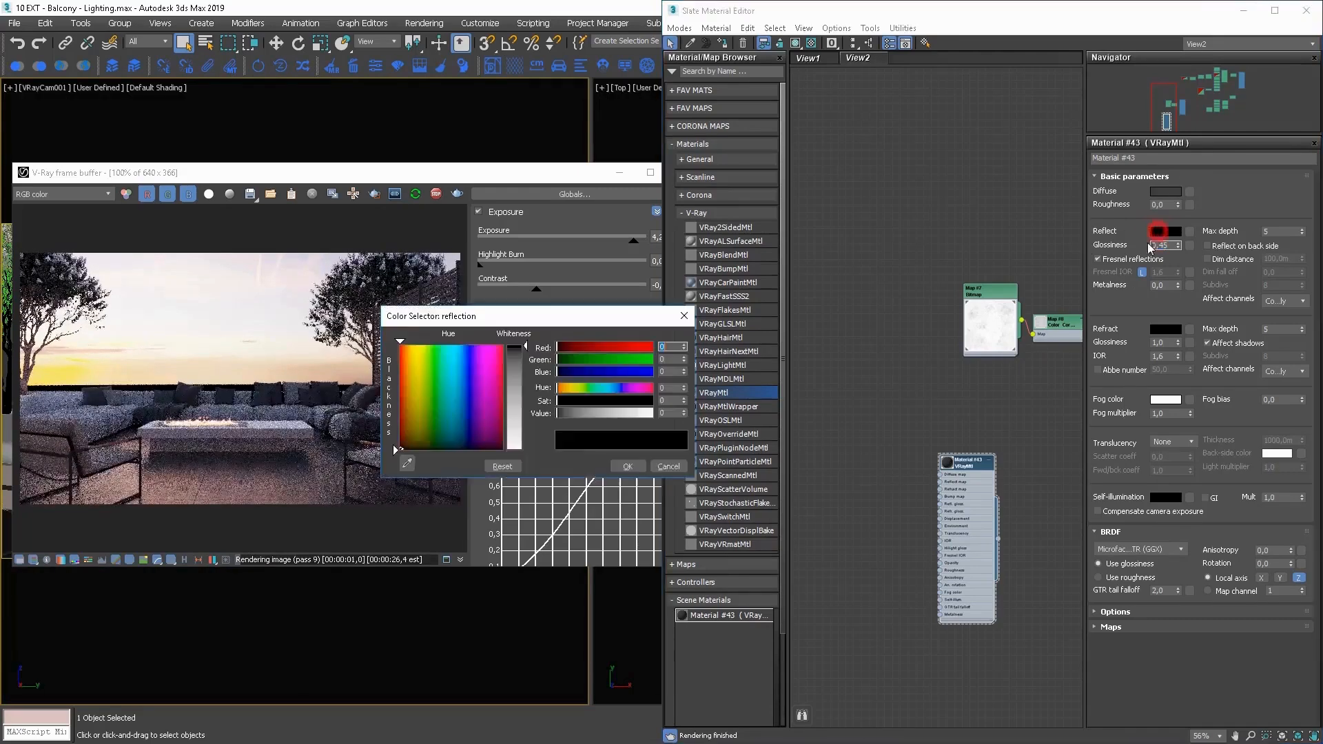
left_click(510, 394)
left_click_drag(540, 315, 814, 269)
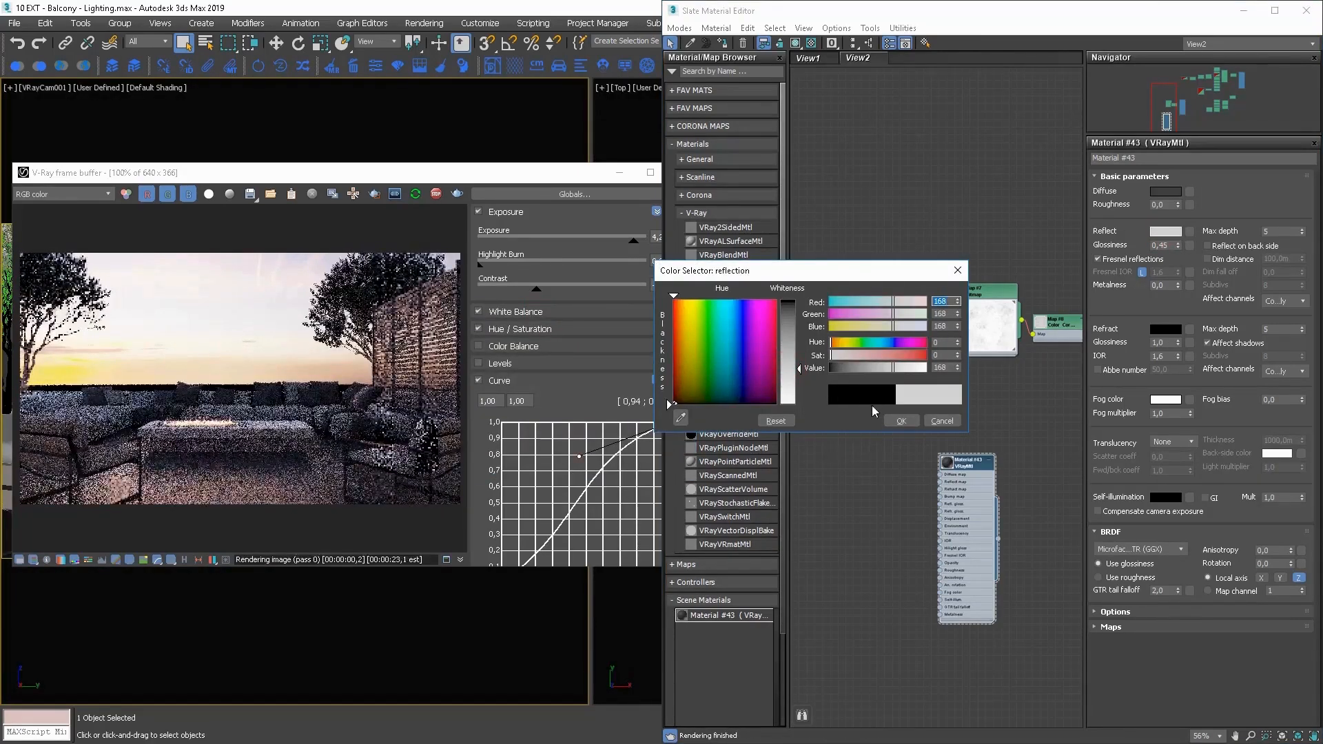
left_click(901, 420)
mouse_move(1177, 245)
left_mouse_down()
mouse_move(1179, 221)
mouse_move(1178, 265)
left_mouse_up()
Darken the fence material's diffuse color to value 5
left_click(1165, 191)
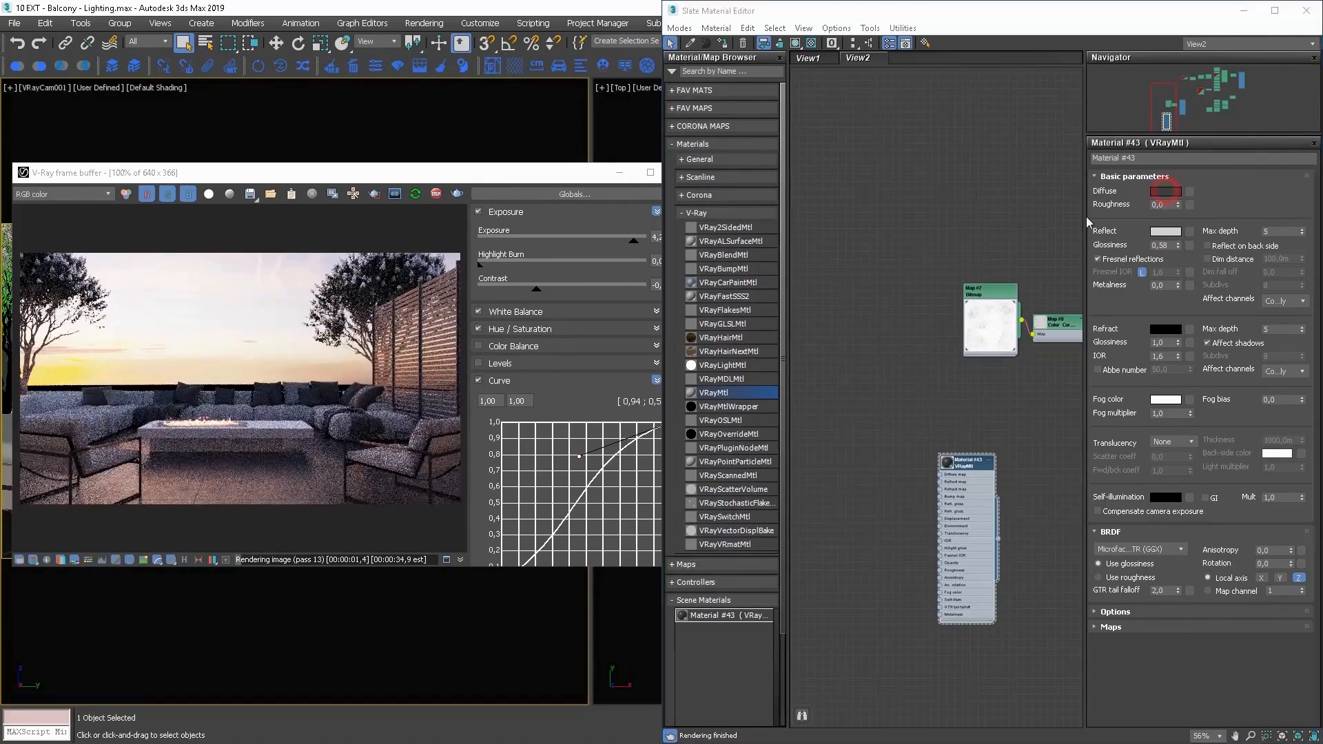
left_click(797, 300)
left_click_drag(797, 300, 797, 302)
left_click(897, 423)
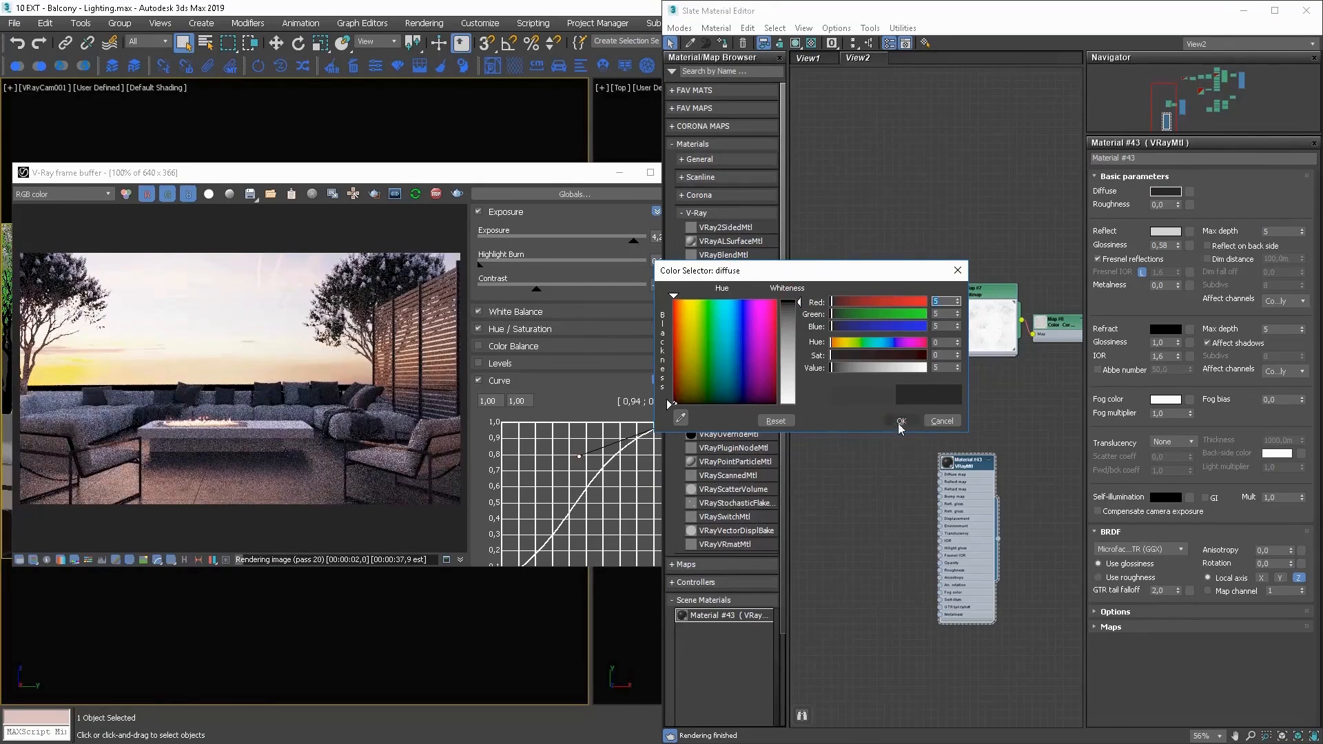
left_click(898, 421)
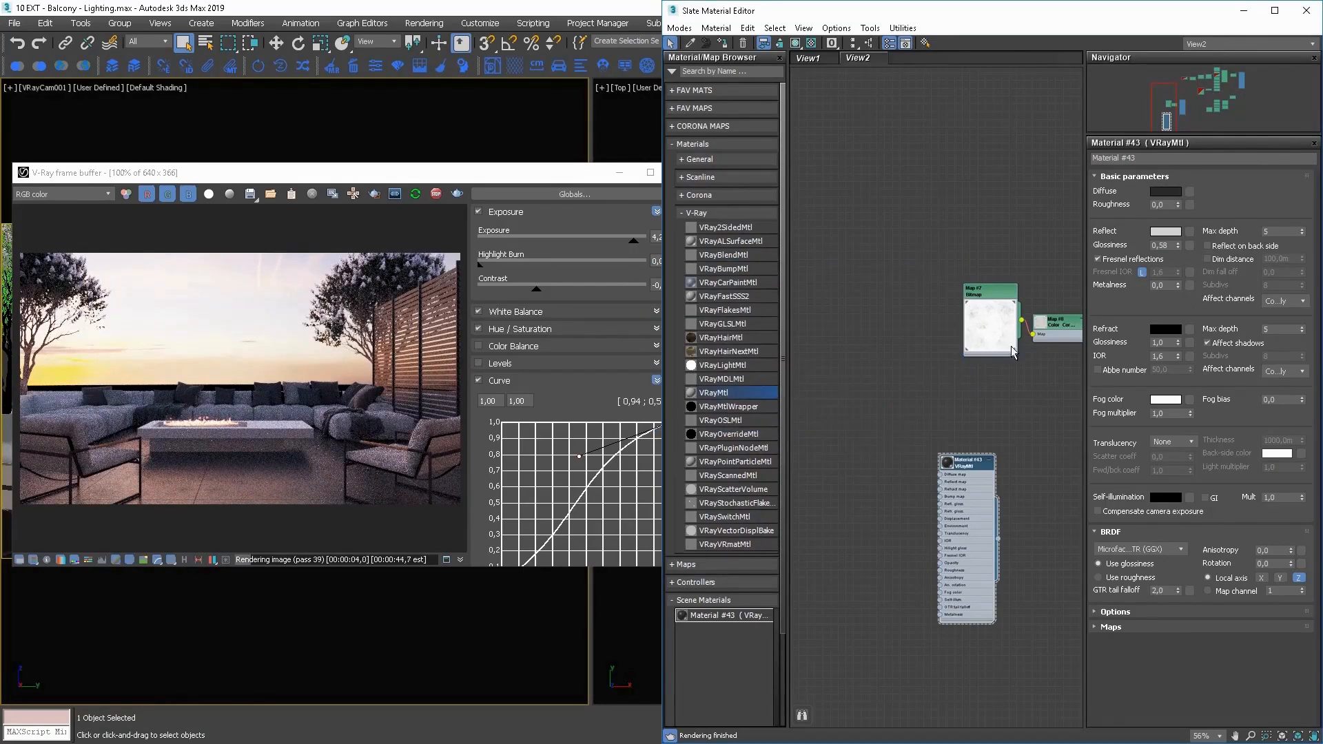
Brighten the reflection color of Material #43 to near white
left_click(1170, 232)
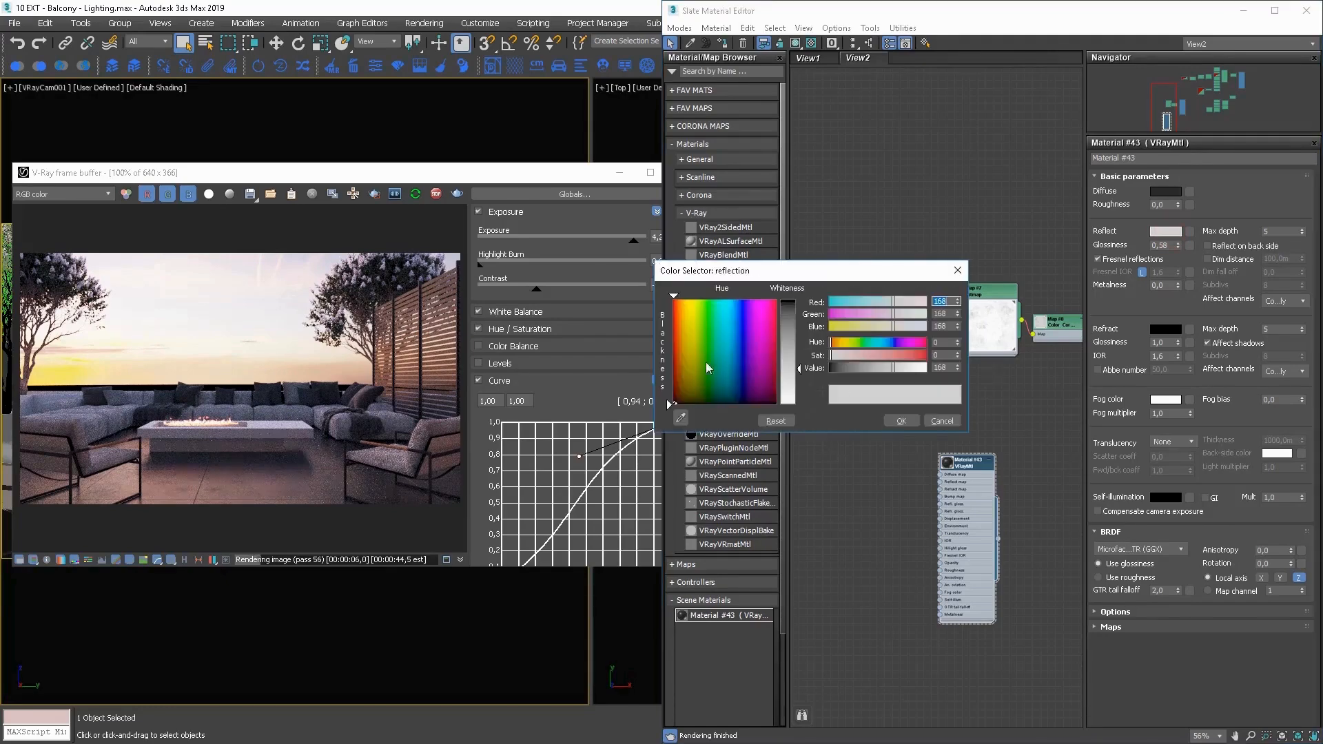
left_click_drag(786, 400, 786, 406)
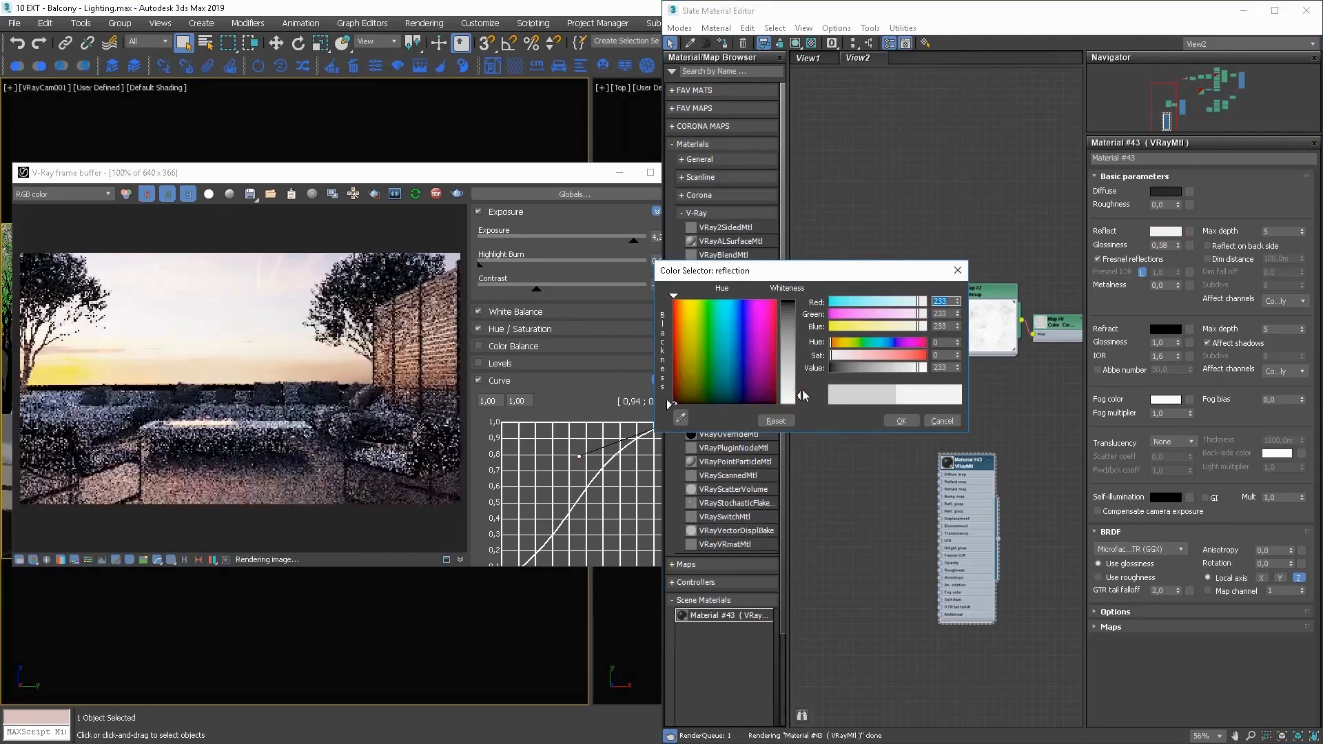
left_click(901, 421)
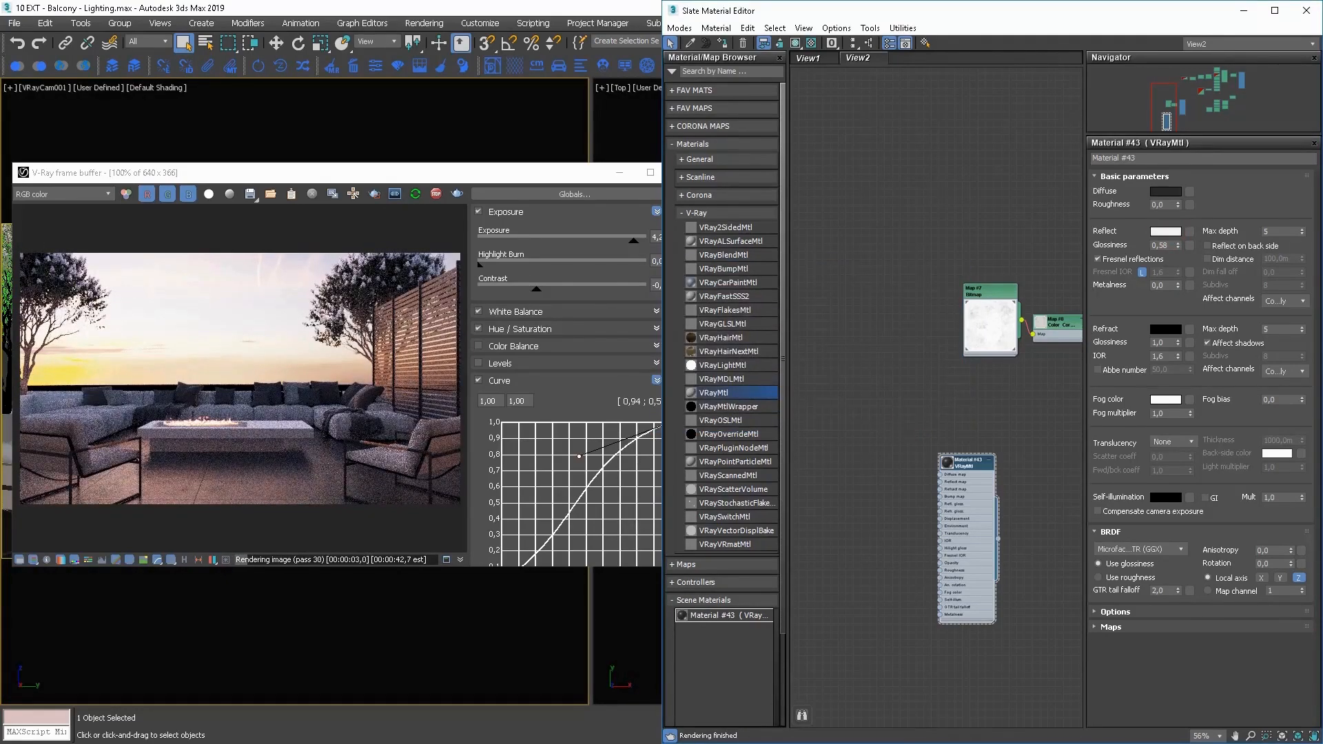
Set the frame buffer's contrast to -0,46 and its exposure to 4,80
left_click_drag(536, 289, 525, 295)
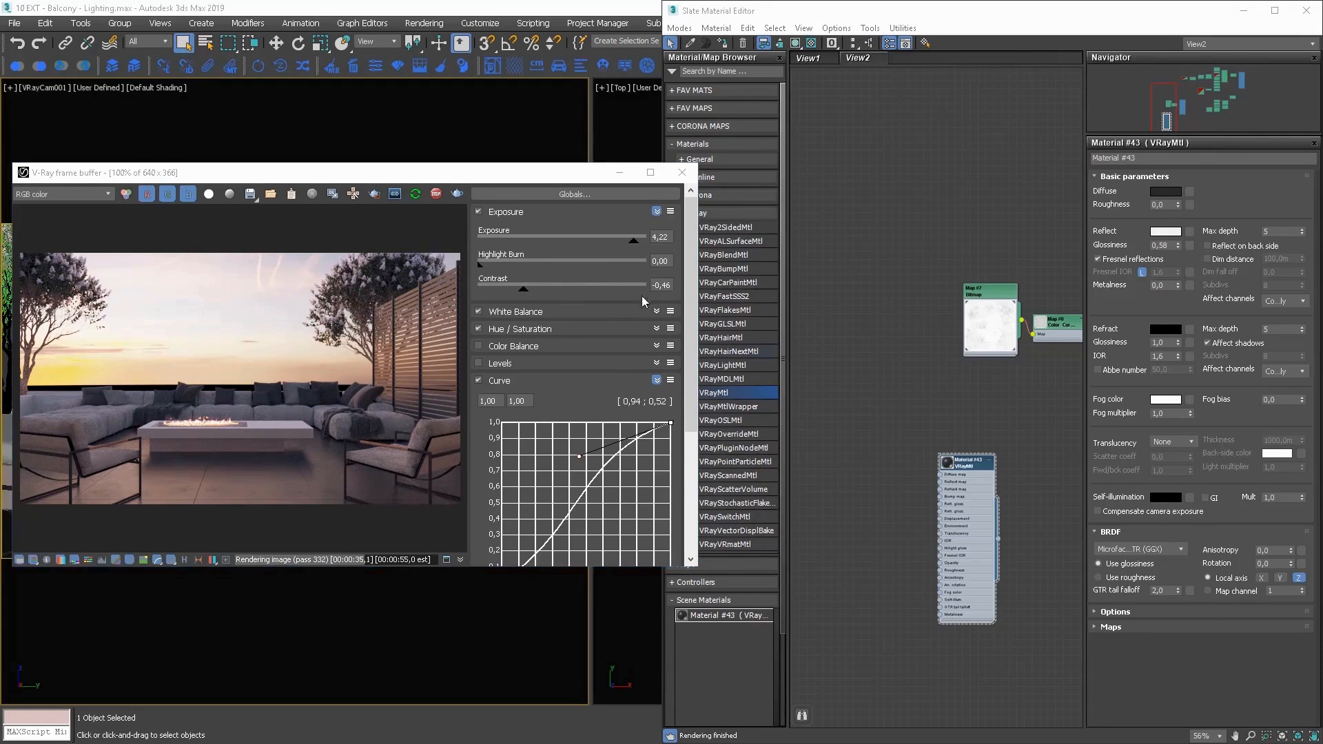
left_click_drag(633, 241, 648, 245)
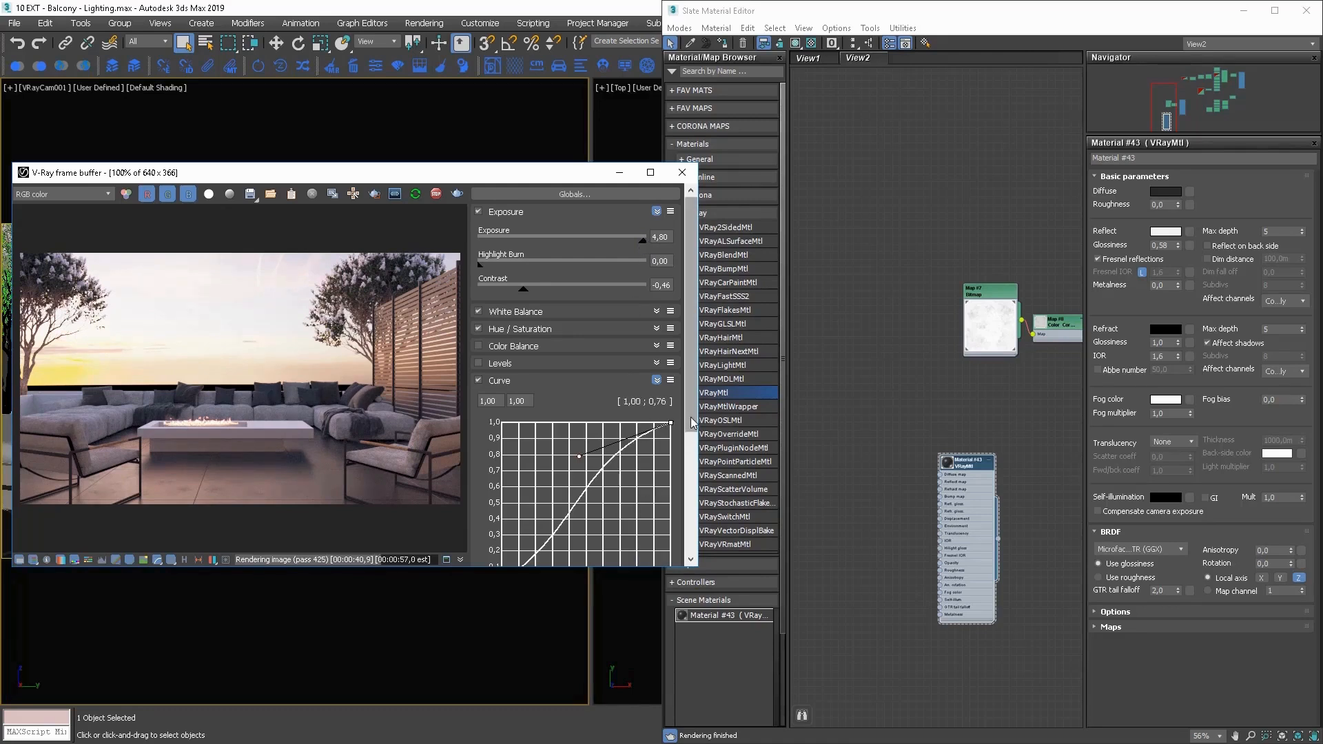
Reshape the shadows of the frame buffer's color curve by moving the lower point's handle to about 0,50; 0,34
scroll(689, 448, "down", 1)
left_click(503, 525)
left_click_drag(586, 466, 585, 471)
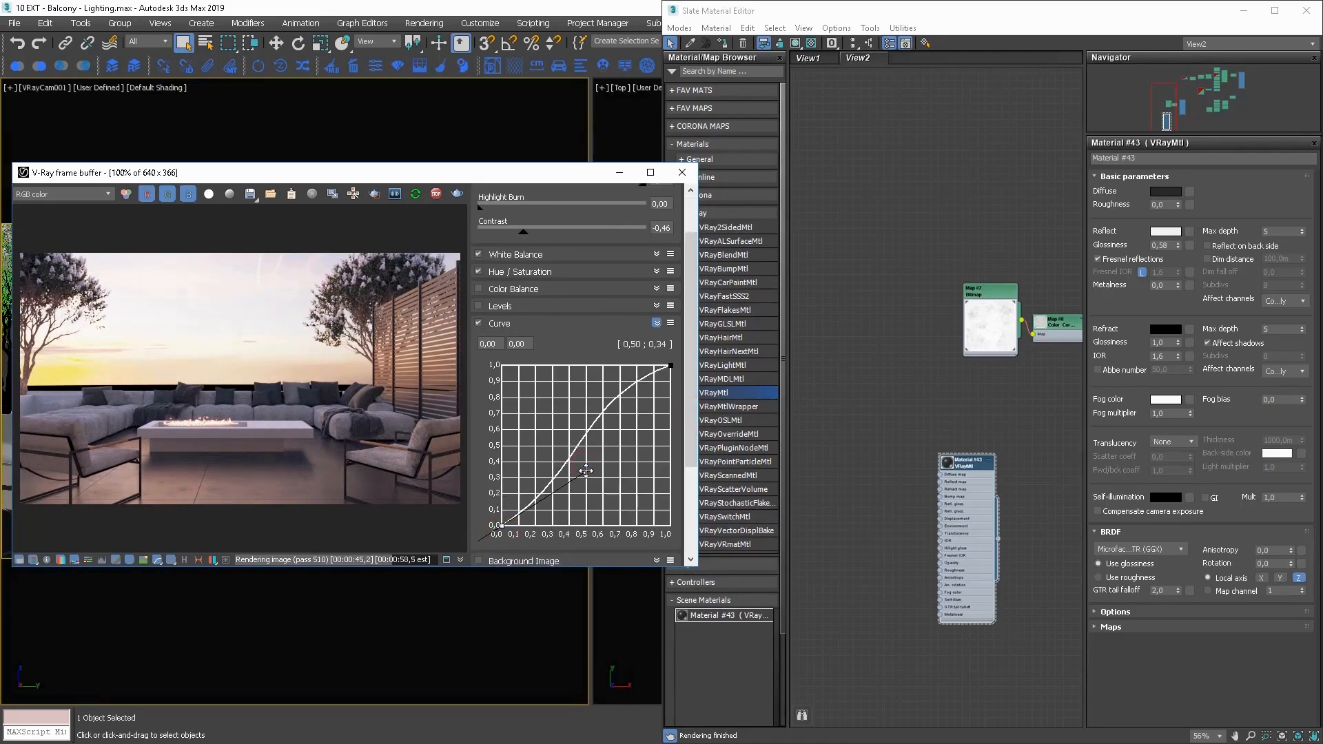
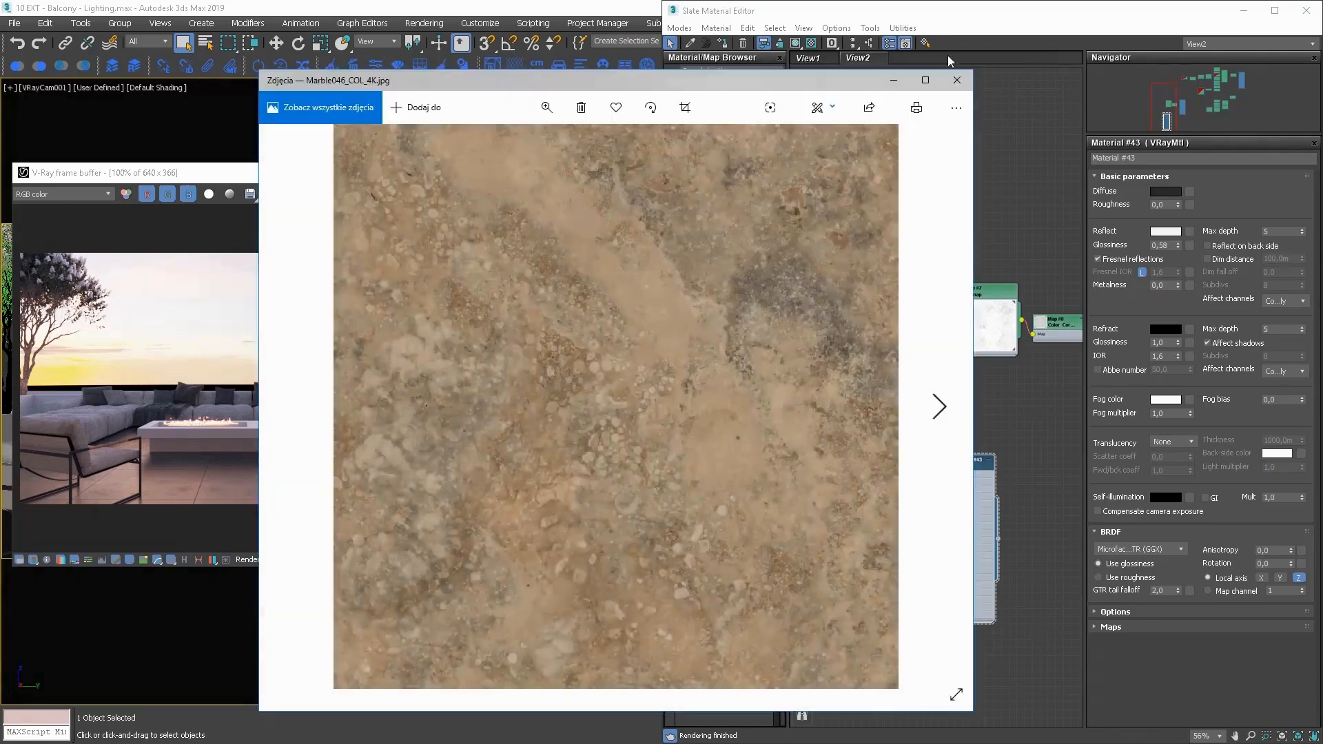
Close the texture preview and add Marble046_COL_4K.jpg as a bitmap node in an empty area of the material graph
left_click(957, 81)
mouse_move(328, 223)
left_mouse_down()
mouse_move(897, 252)
mouse_move(805, 208)
left_mouse_up()
middle_click_drag(825, 225, 1024, 292)
left_click(1019, 287)
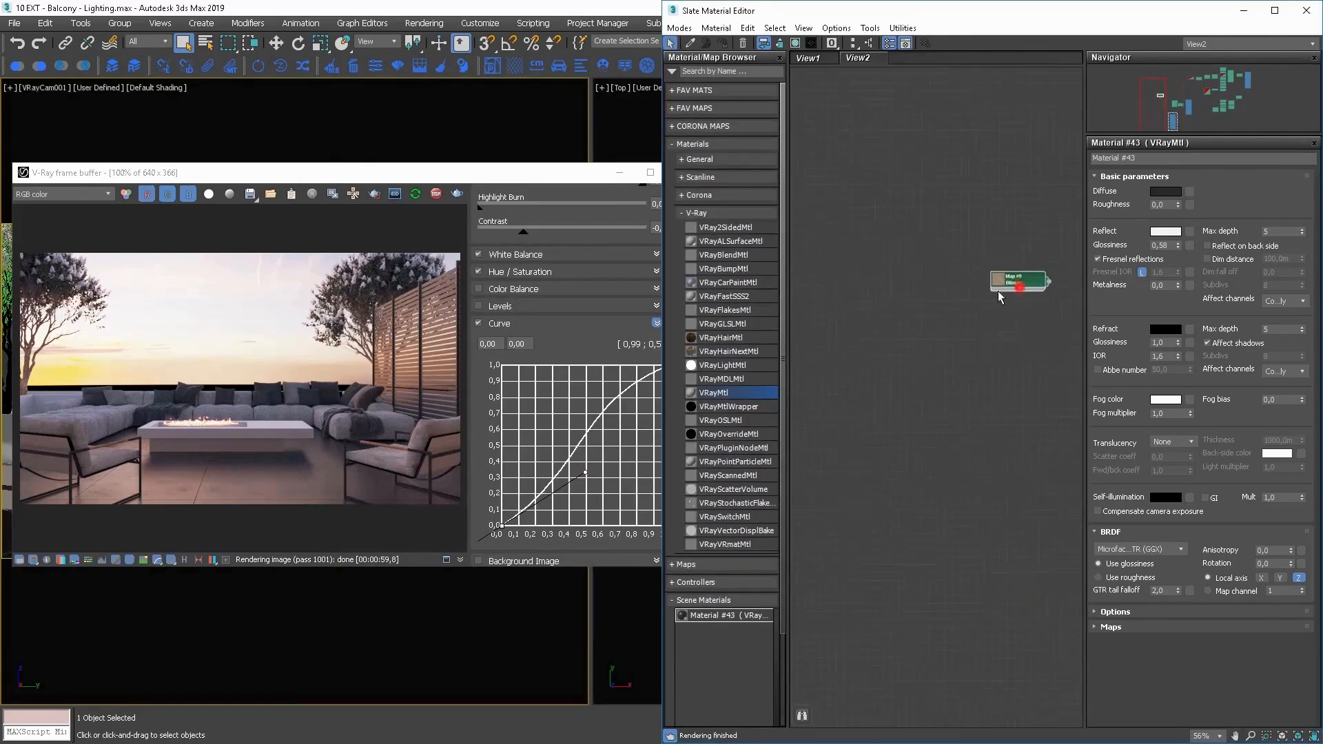
left_click_drag(998, 291, 868, 313)
Connect the marble bitmap to the diffuse map of a new VRayMtl and assign that material to the selected table
left_click_drag(1040, 317, 1040, 314)
left_click_drag(917, 303, 1012, 323)
left_click_drag(474, 170, 468, 81)
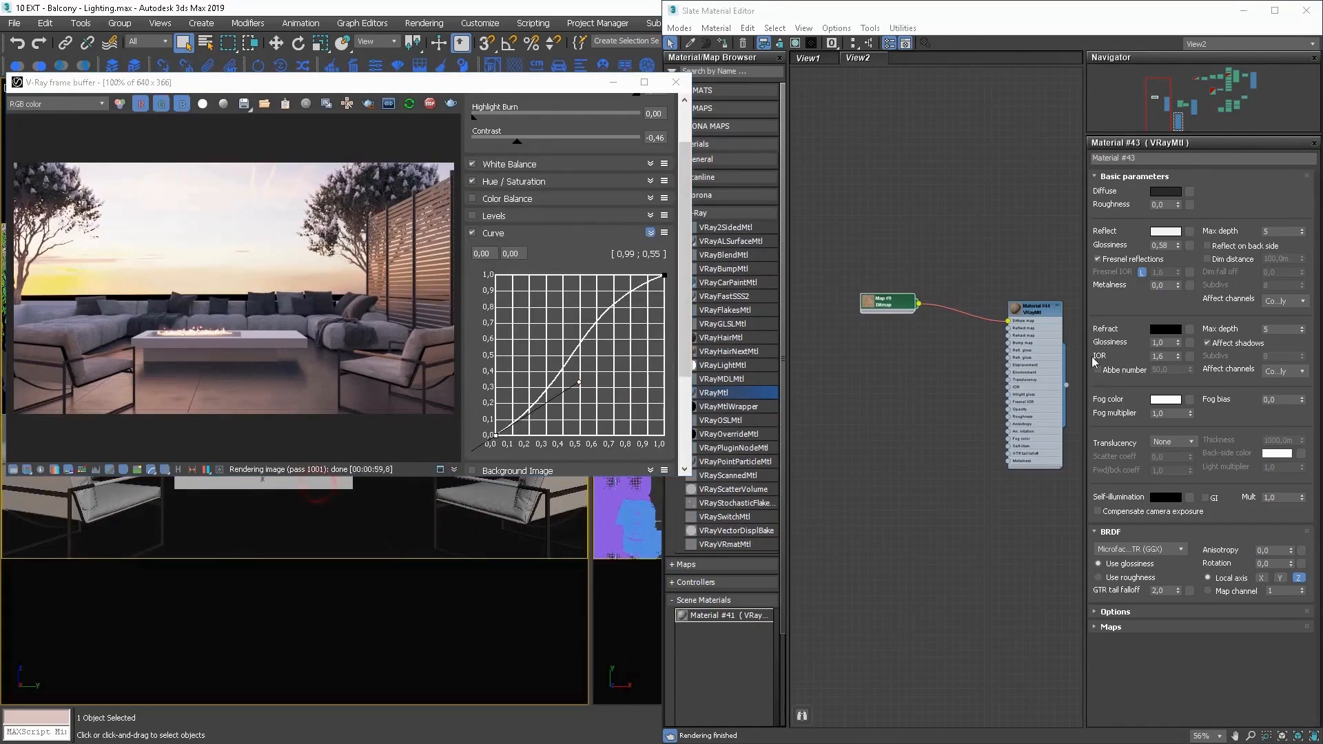
left_click(751, 64)
left_click(723, 43)
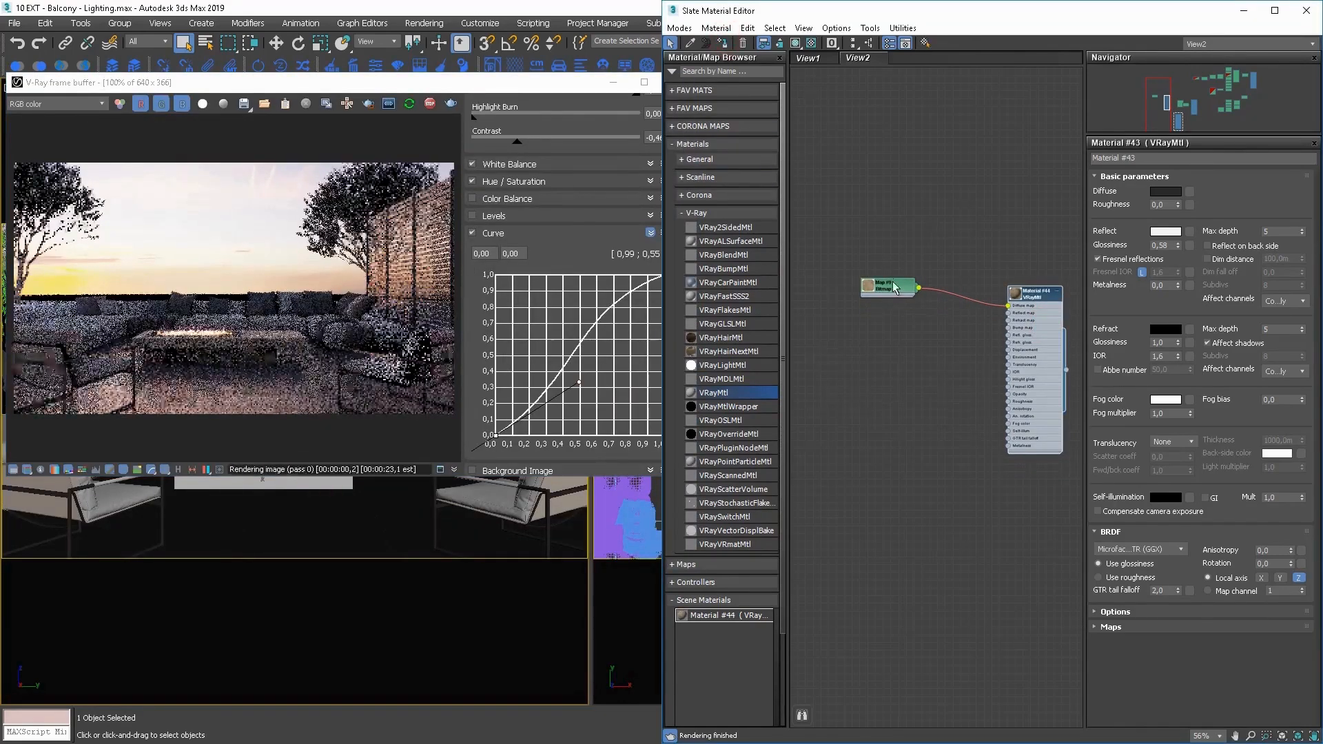
Insert a Color Correction map between the marble bitmap and the diffuse slot, and duplicate it below
scroll(863, 320, "up", 3)
left_click_drag(863, 320, 836, 333)
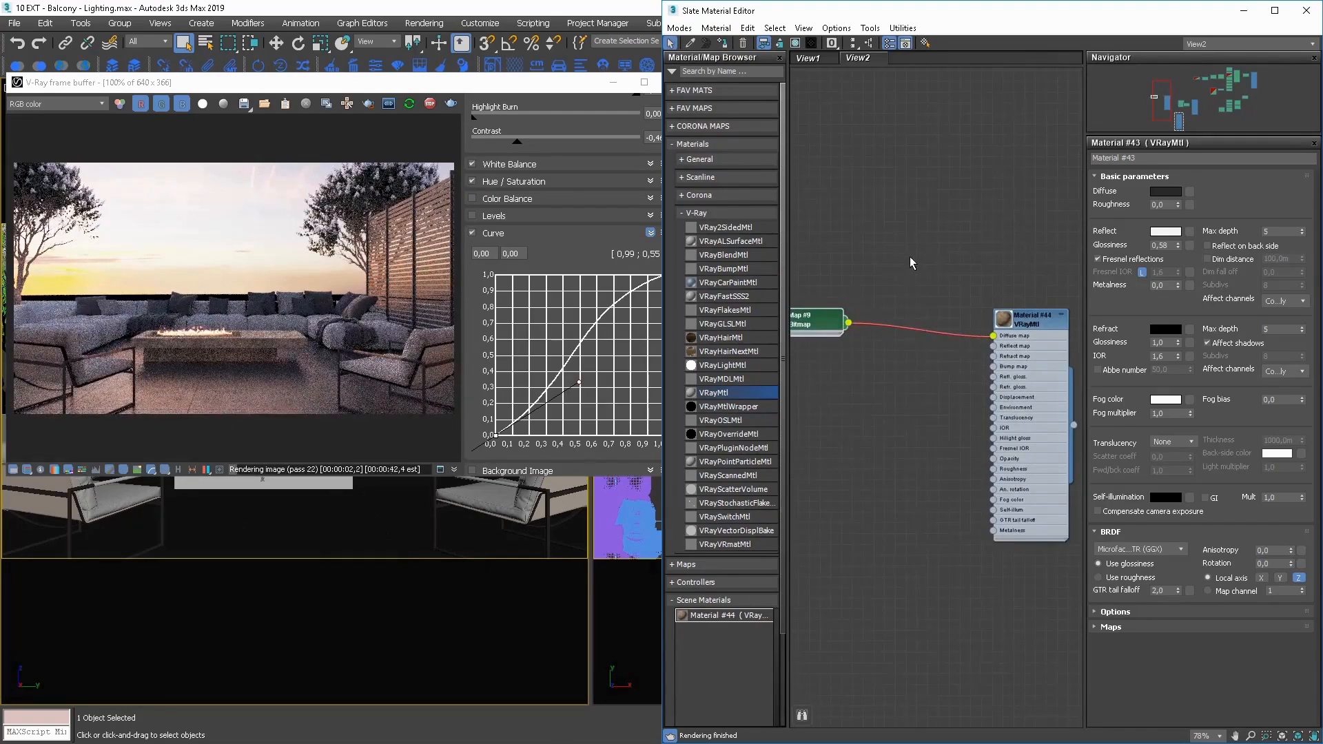
right_click(911, 262)
mouse_move(1064, 283)
left_click(1103, 288)
mouse_move(906, 257)
left_mouse_down()
mouse_move(910, 436)
mouse_move(911, 420)
left_mouse_up()
Set the duplicated Color Correction's saturation to -100 and connect it to the material's bump and reflection glossiness slots
left_click(924, 233)
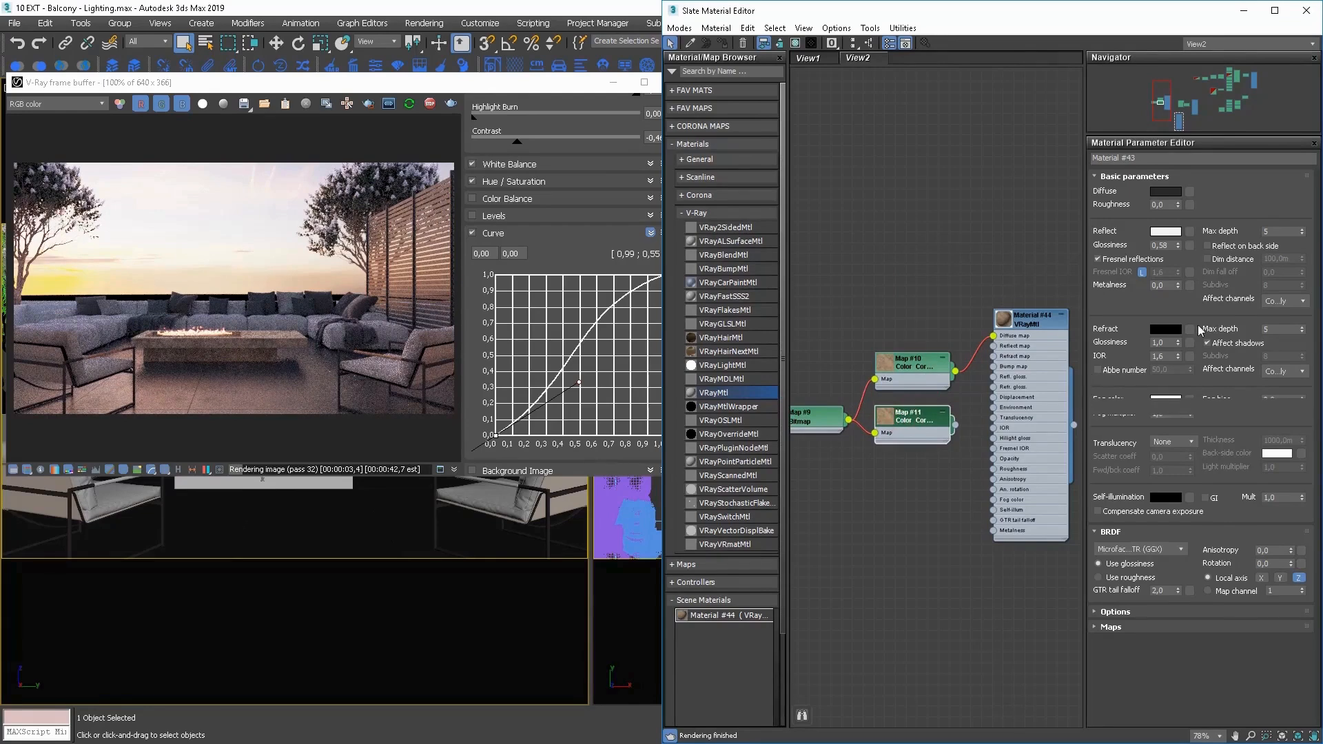
left_click_drag(1200, 366, 1074, 374)
left_click_drag(955, 426, 993, 367)
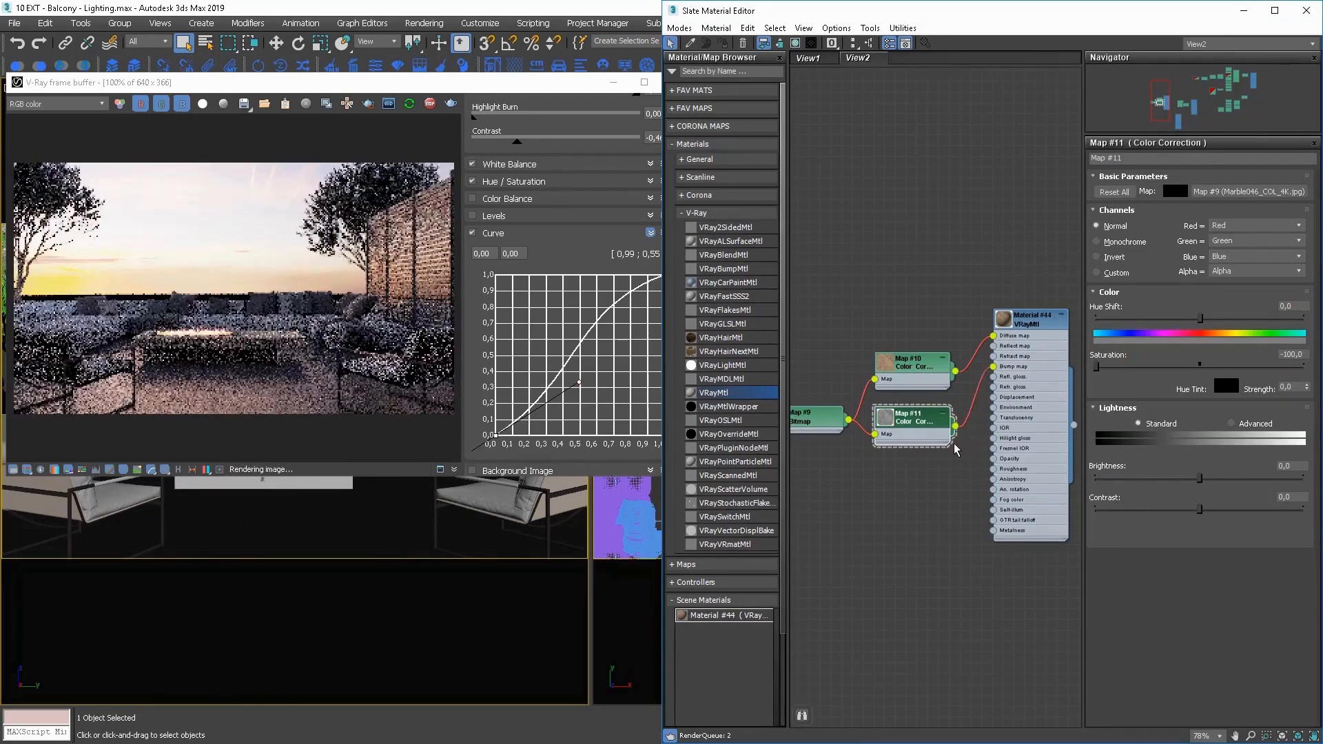
left_click_drag(955, 426, 993, 377)
Reduce the saturation of the diffuse Color Correction map to about -62
left_click(910, 363)
left_click_drag(1201, 365, 1135, 366)
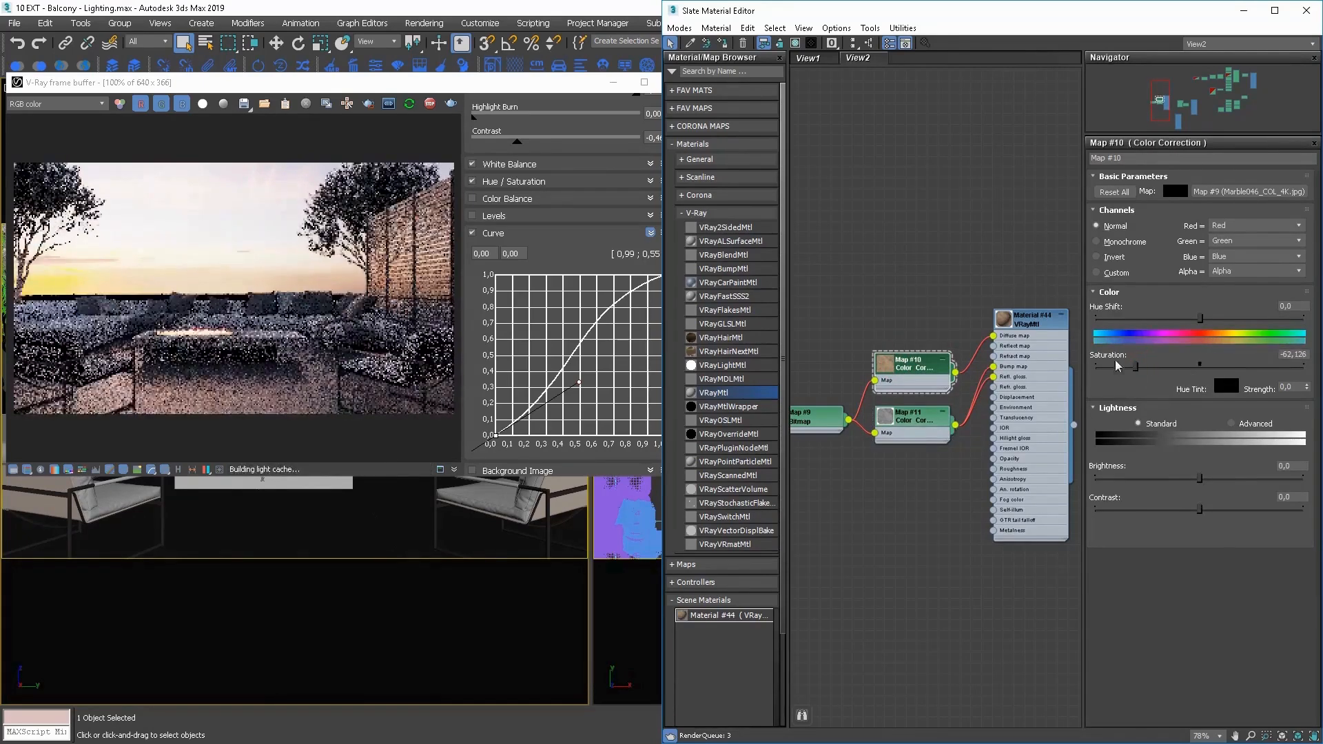
Set the marble material's reflection color to pure white (value 255)
double_click(1028, 324)
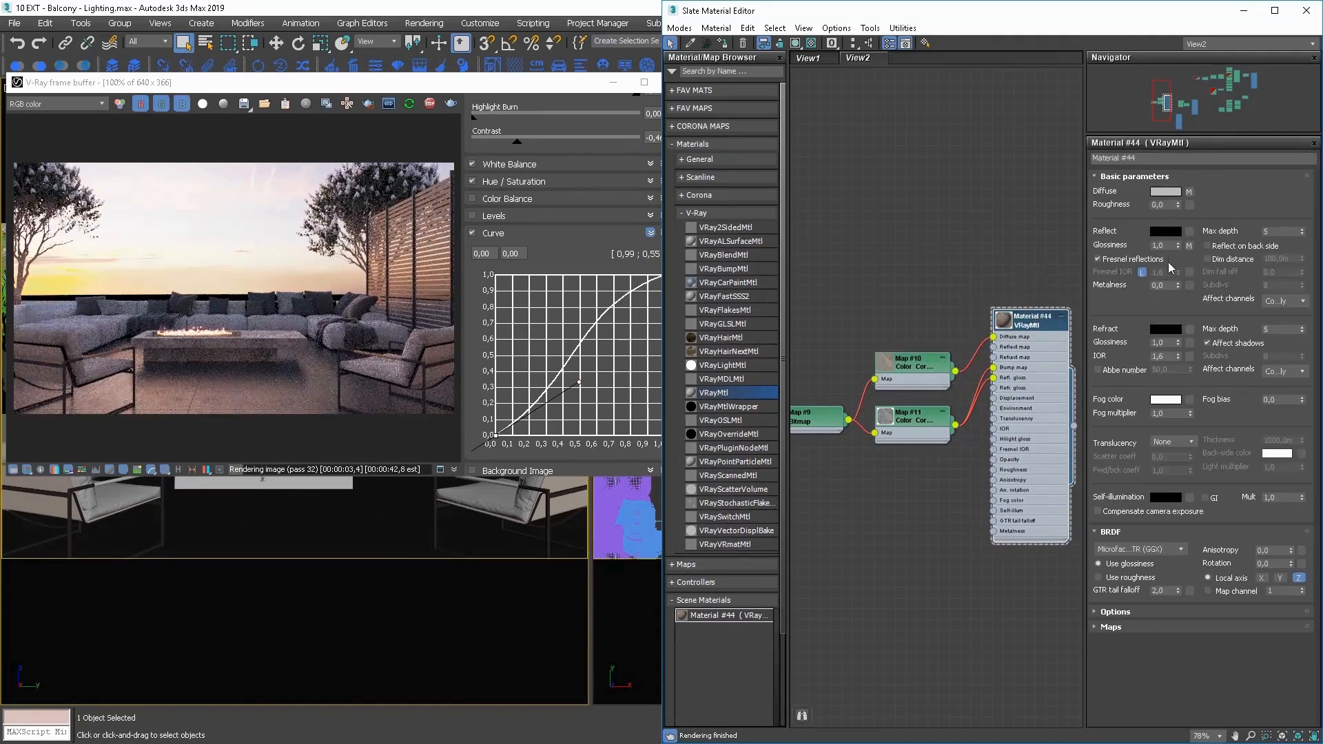
left_click(1165, 230)
left_click(799, 383)
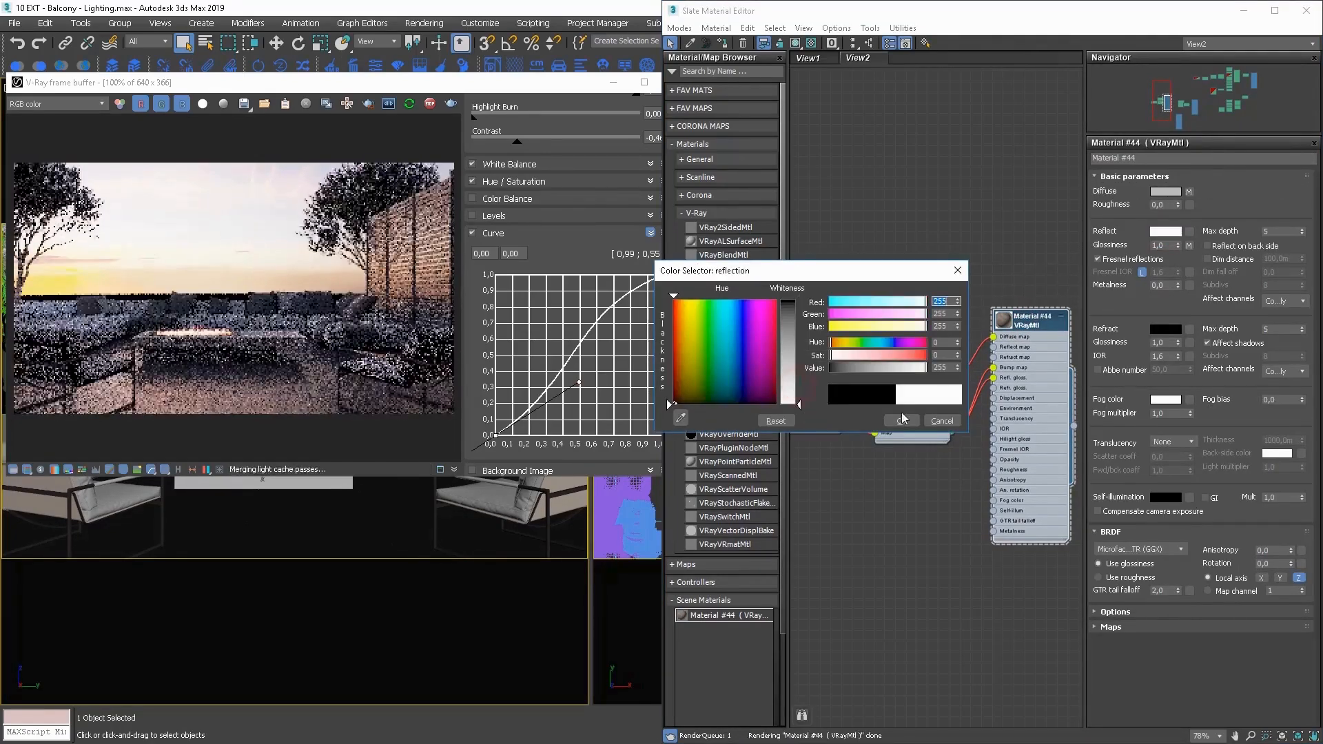
left_click(901, 421)
Render only a region around the fire table to check the marble, and turn region rendering off again
left_click(368, 103)
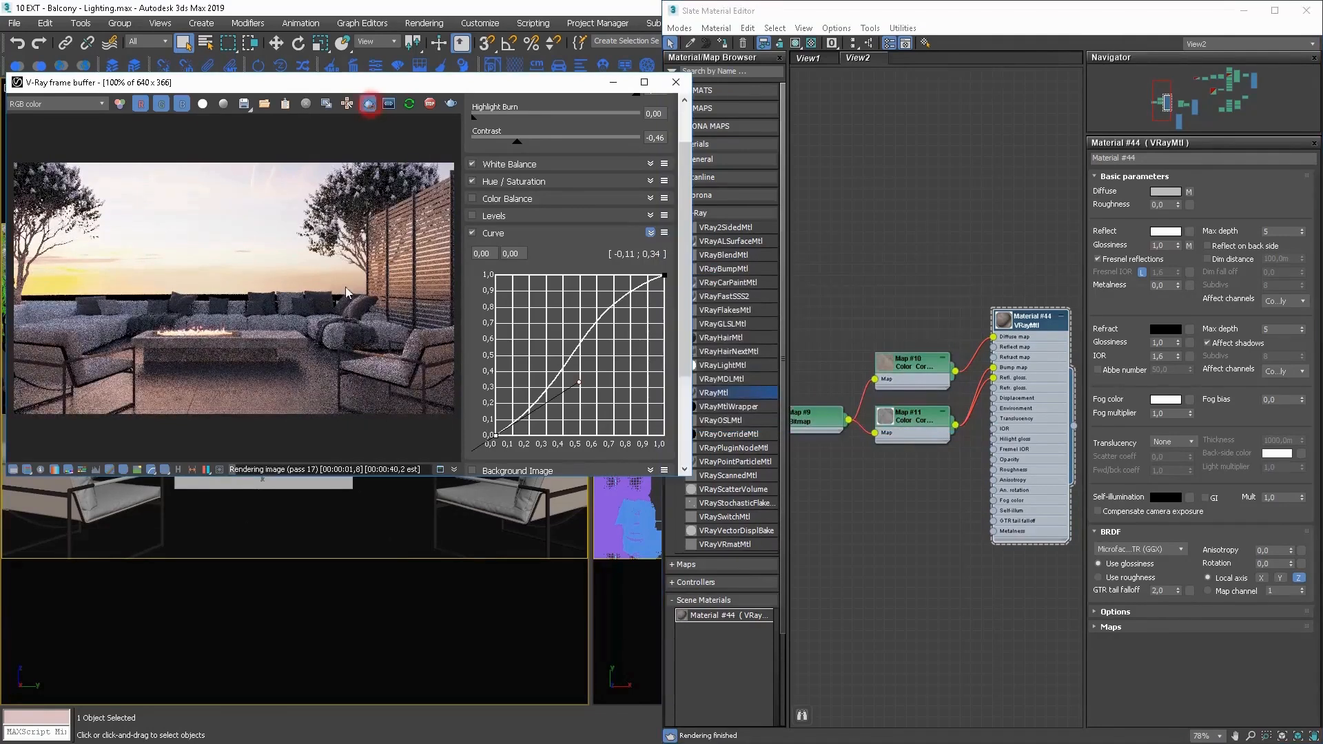
left_click_drag(335, 323, 137, 360)
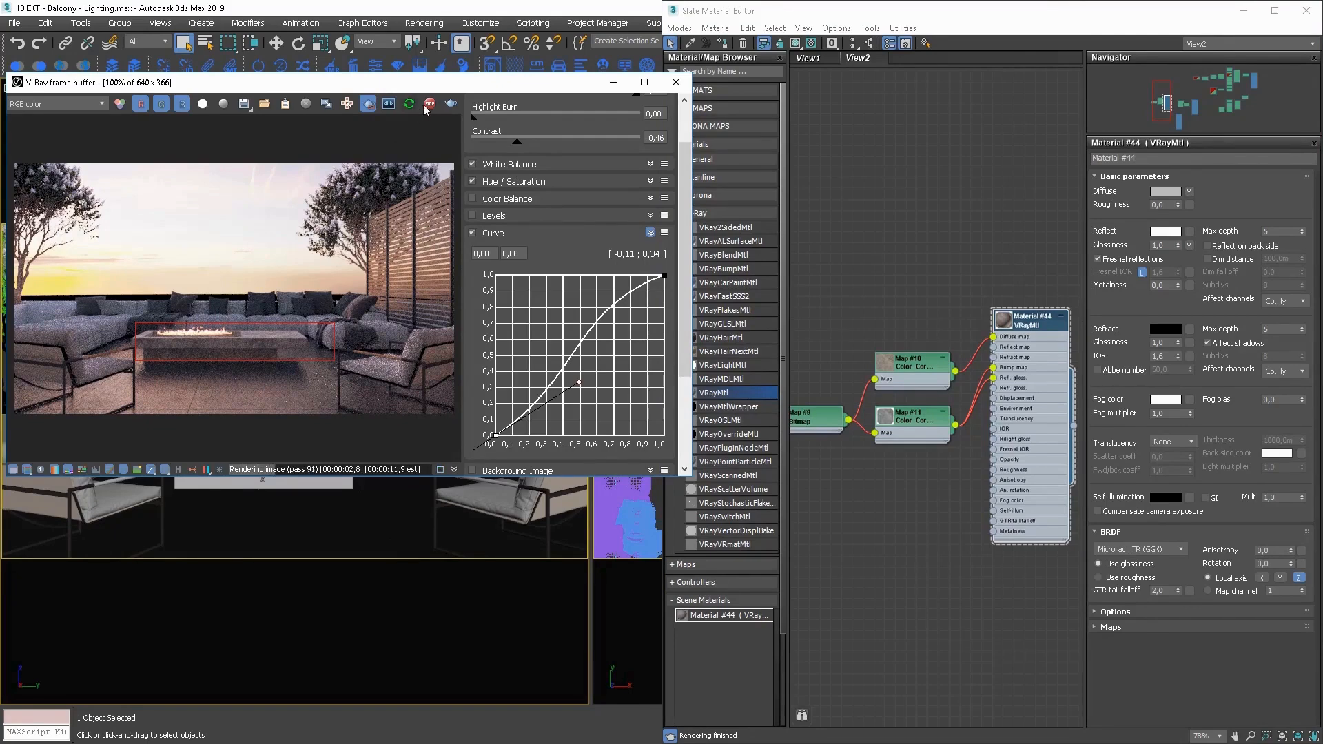
left_click(373, 105)
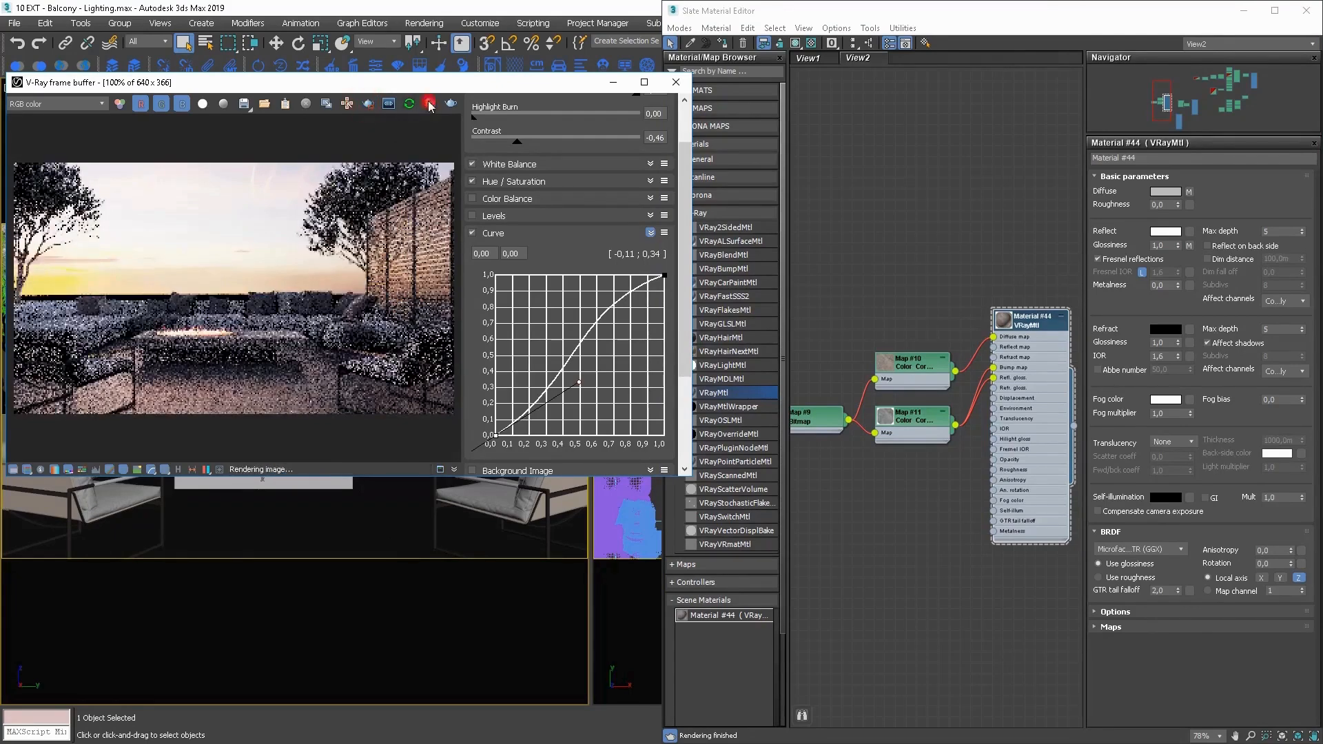
Close the V-Ray frame buffer and the Slate Material Editor
left_click(676, 82)
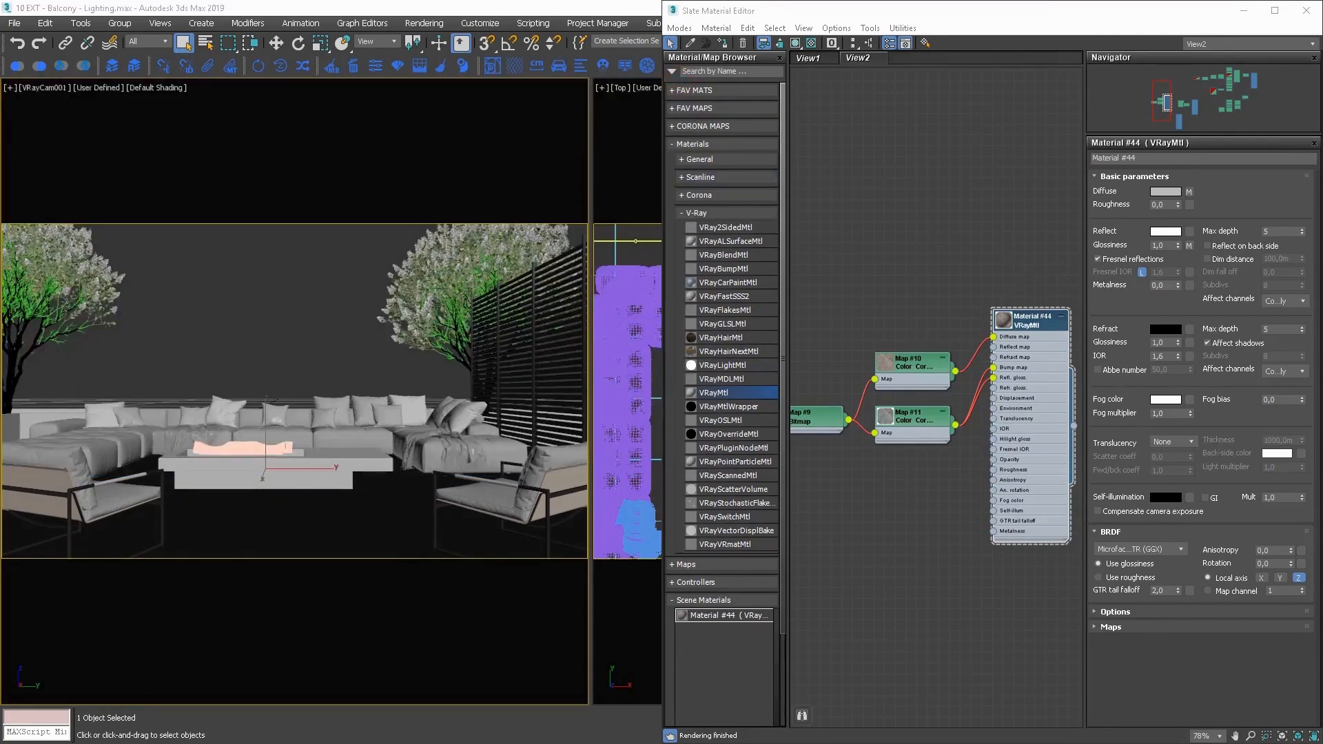
left_click(1305, 10)
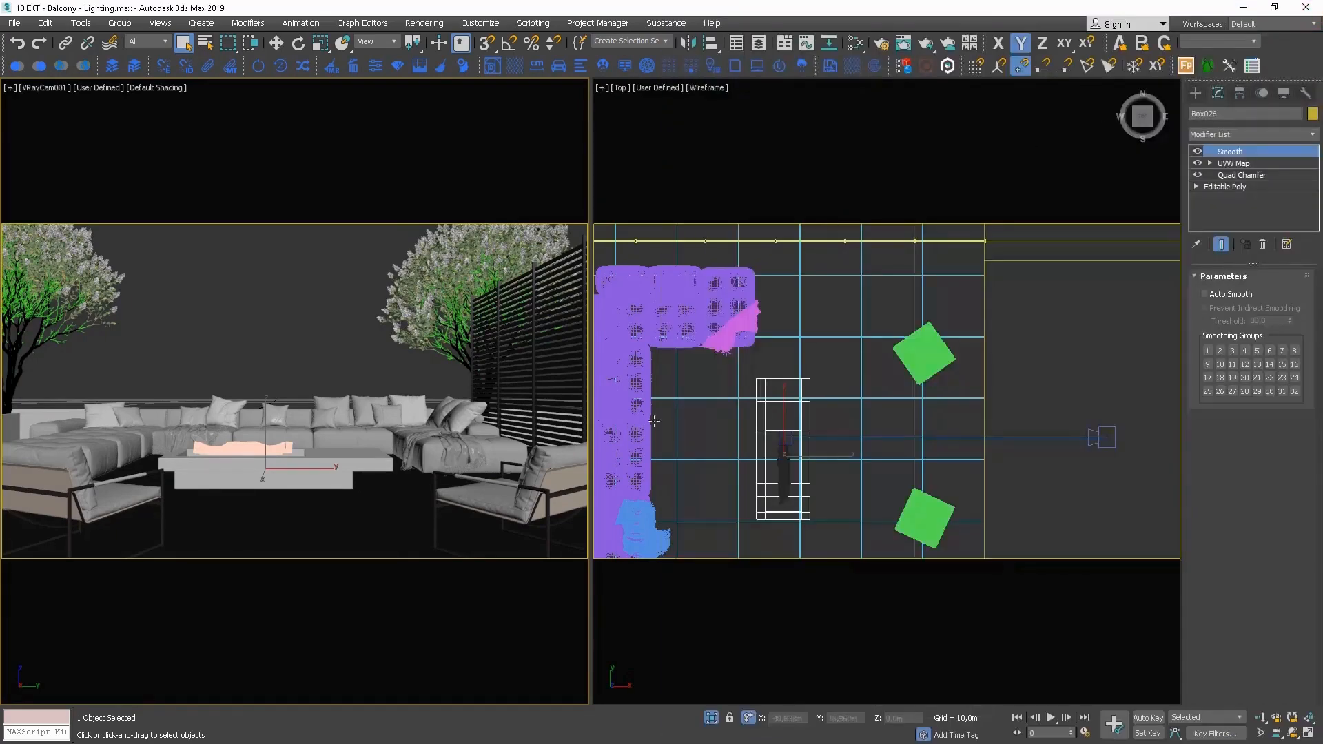
Change the Top viewport to a shaded perspective view framed on the fire table's recess
left_click(811, 383)
left_click(809, 381)
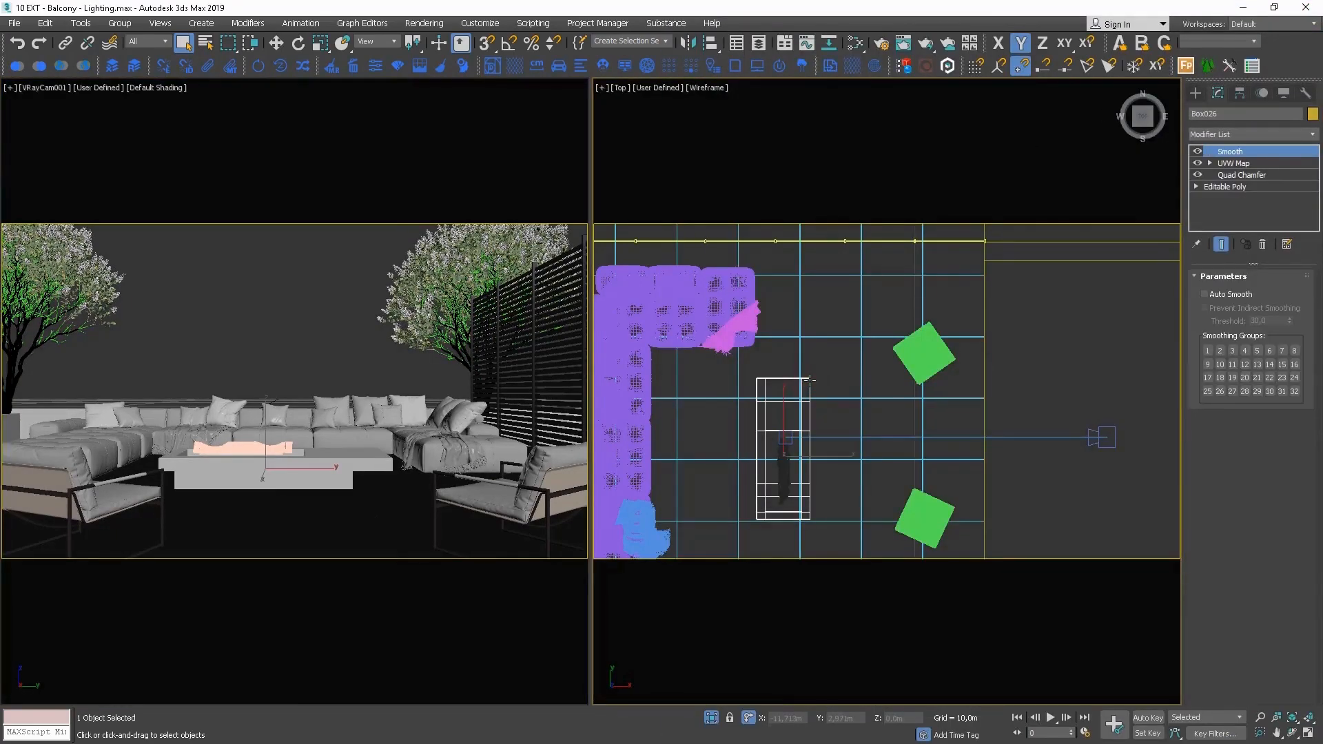
key("p")
key("z")
key("F3")
mouse_move(898, 373)
middle_mouse_down("alt")
mouse_move(827, 324)
mouse_move(813, 337)
mouse_move(872, 303)
mouse_move(813, 366)
mouse_move(902, 365)
mouse_move(889, 345)
middle_mouse_up("alt")
scroll(879, 361, "up", 5)
scroll(880, 360, "up", 3)
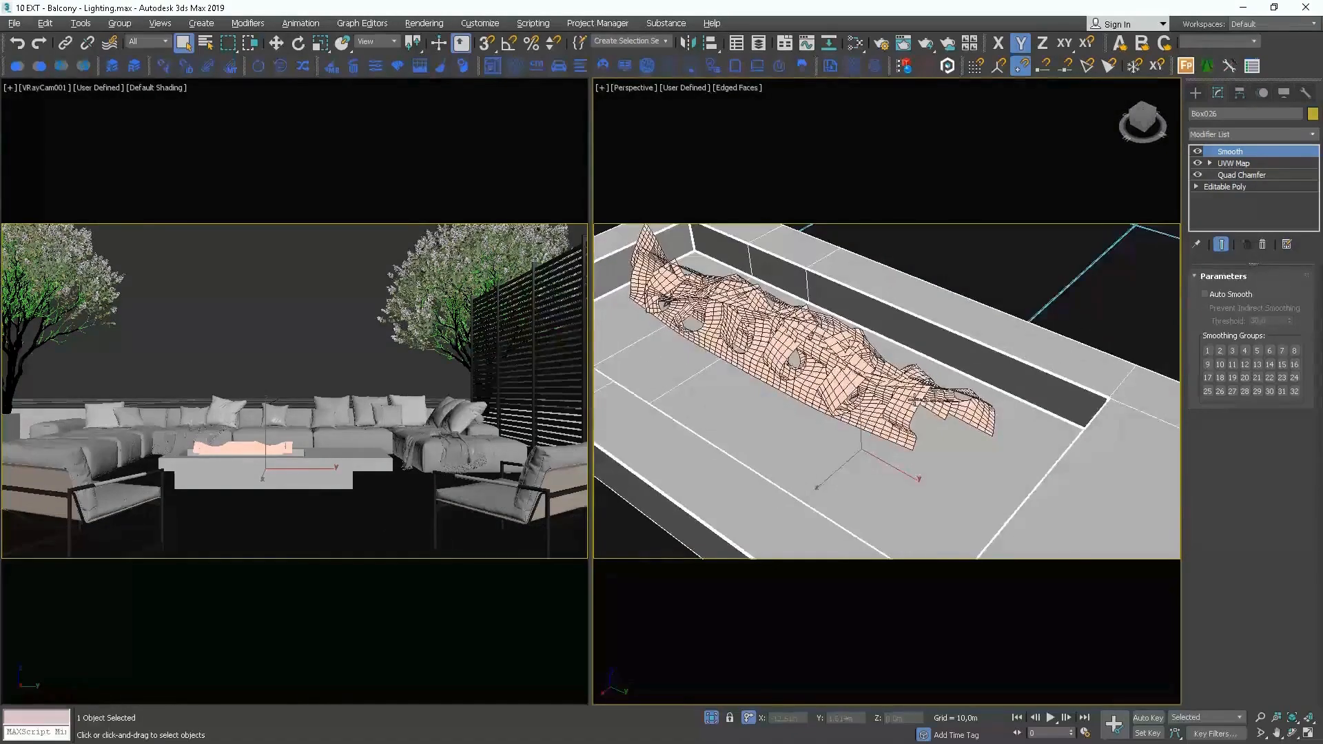
Clone the three floor polygons of the fire table's recess to a separate object
left_click(1251, 187)
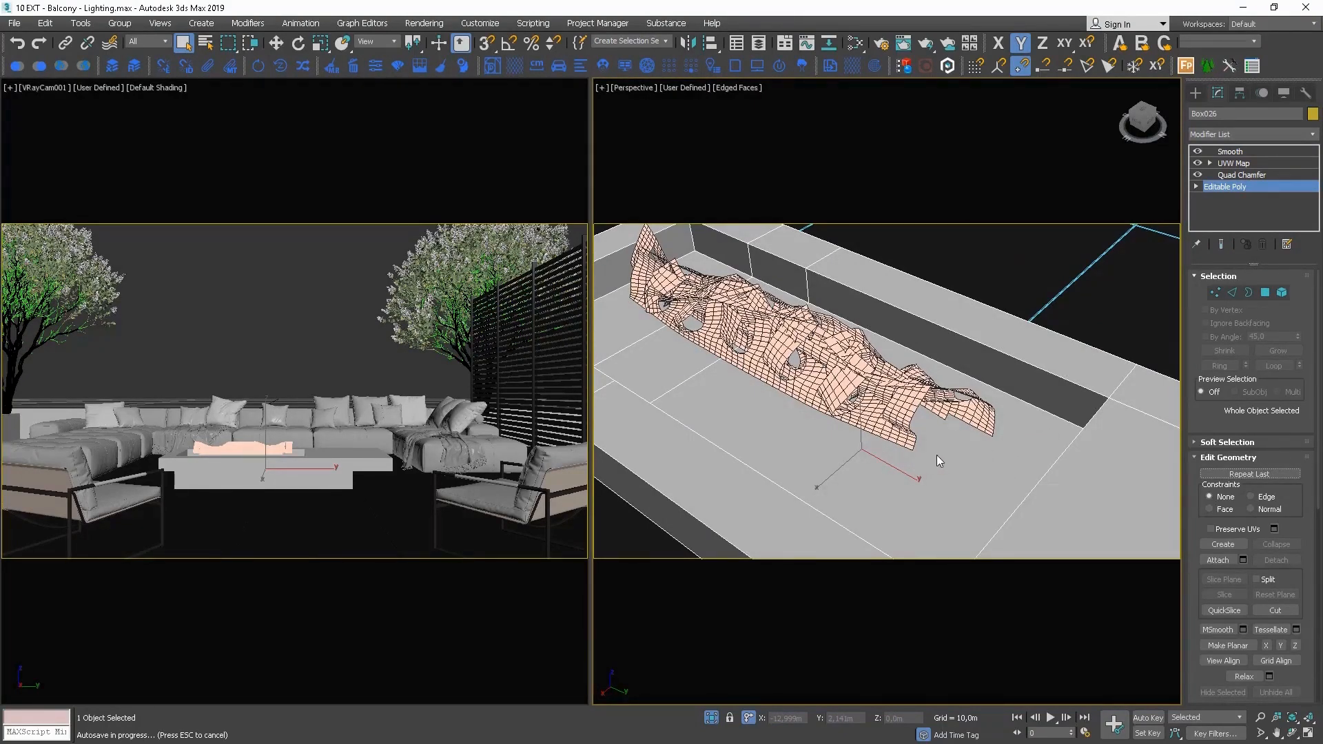
key("Escape")
key("4")
left_click(913, 441)
middle_click_drag(756, 411, 874, 459)
left_click(795, 397, "ctrl")
left_click(738, 365, "ctrl")
scroll(739, 365, "down", 4)
middle_click_drag(738, 365, 716, 369, "alt")
middle_click_drag(943, 432, 800, 372, "alt")
scroll(798, 368, "up", 2)
key("w")
left_click_drag(795, 370, 794, 356, "shift")
left_click(616, 370)
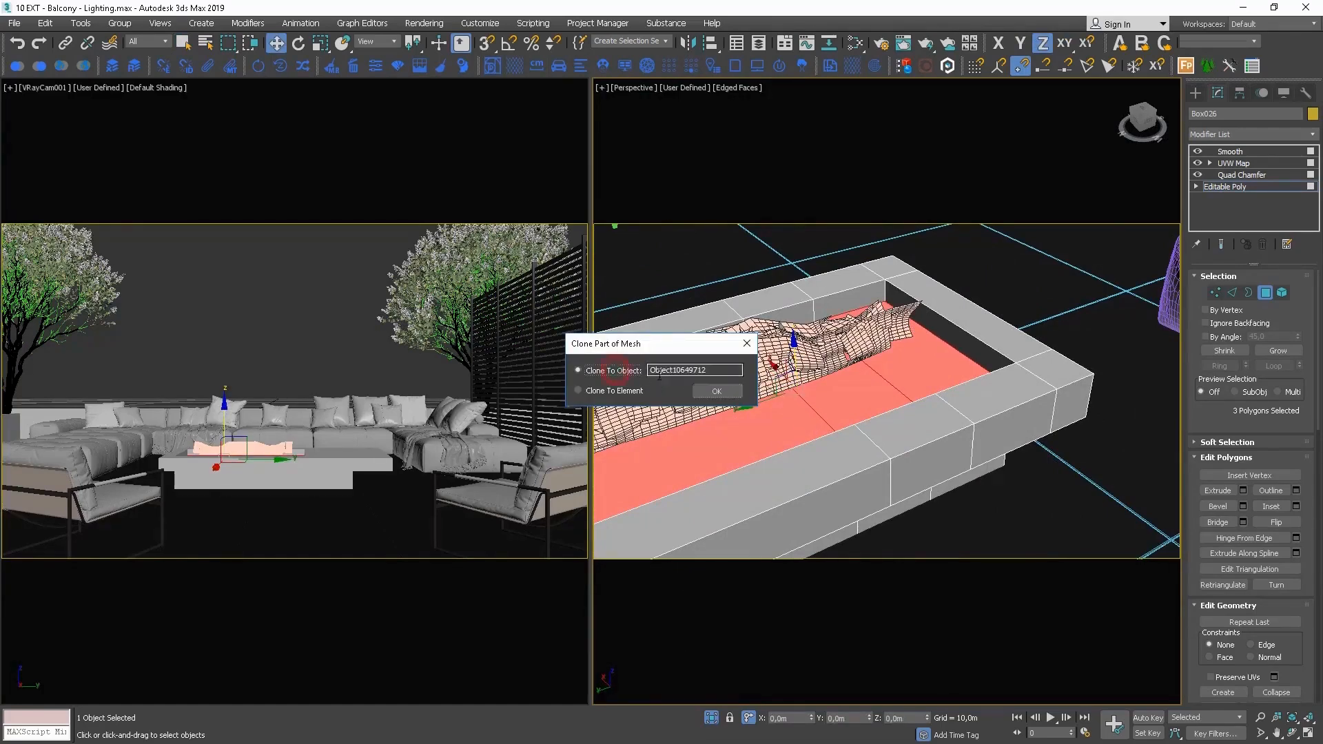
left_click(717, 391)
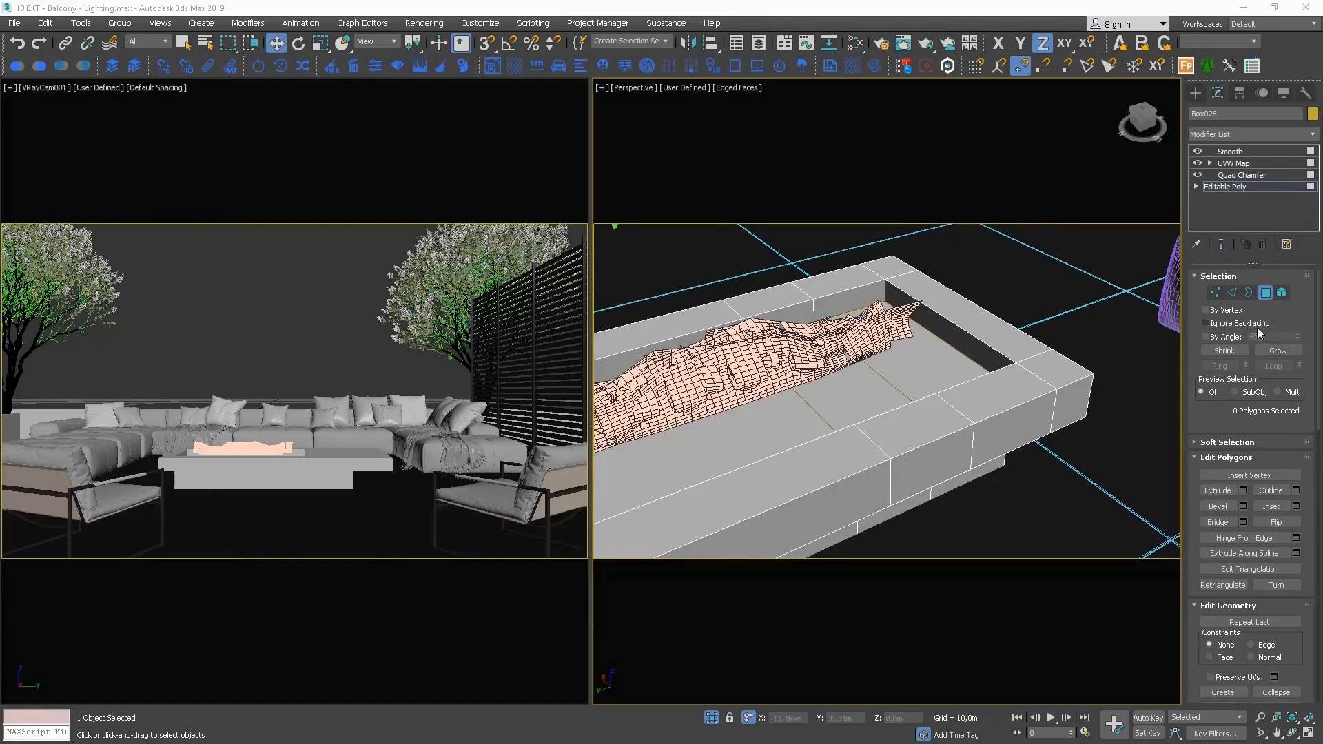
Create a Forest Pro scatter in Generate mode on the cloned recess floor, with camera clipping enabled
left_click(1265, 294)
left_click(922, 364)
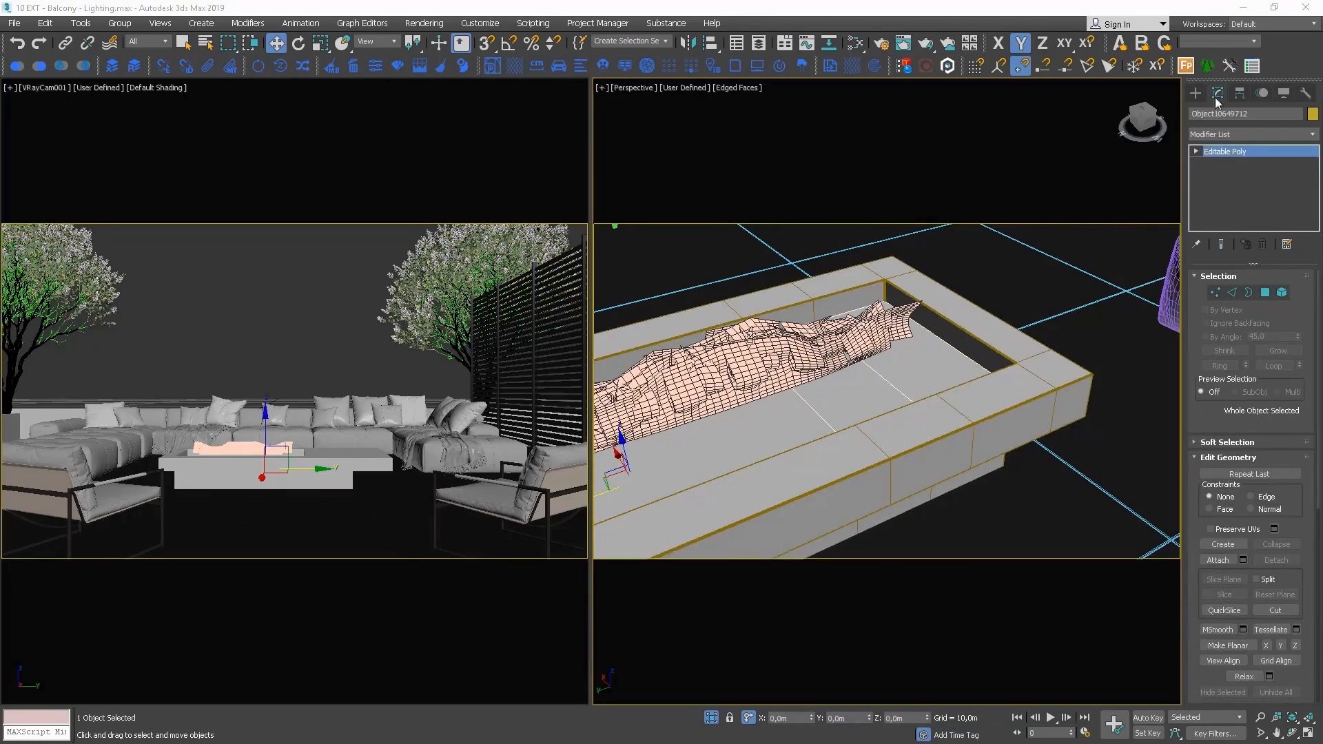
left_click(1190, 68)
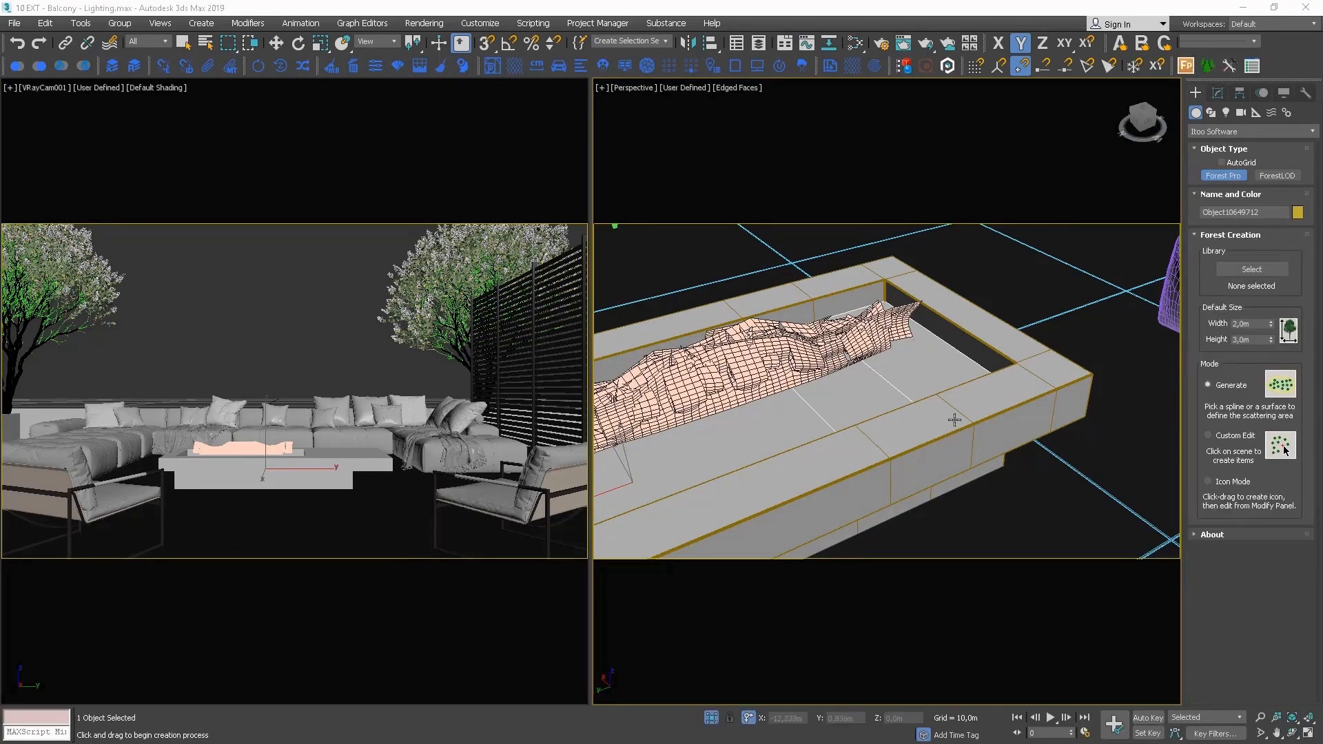
left_click(943, 370)
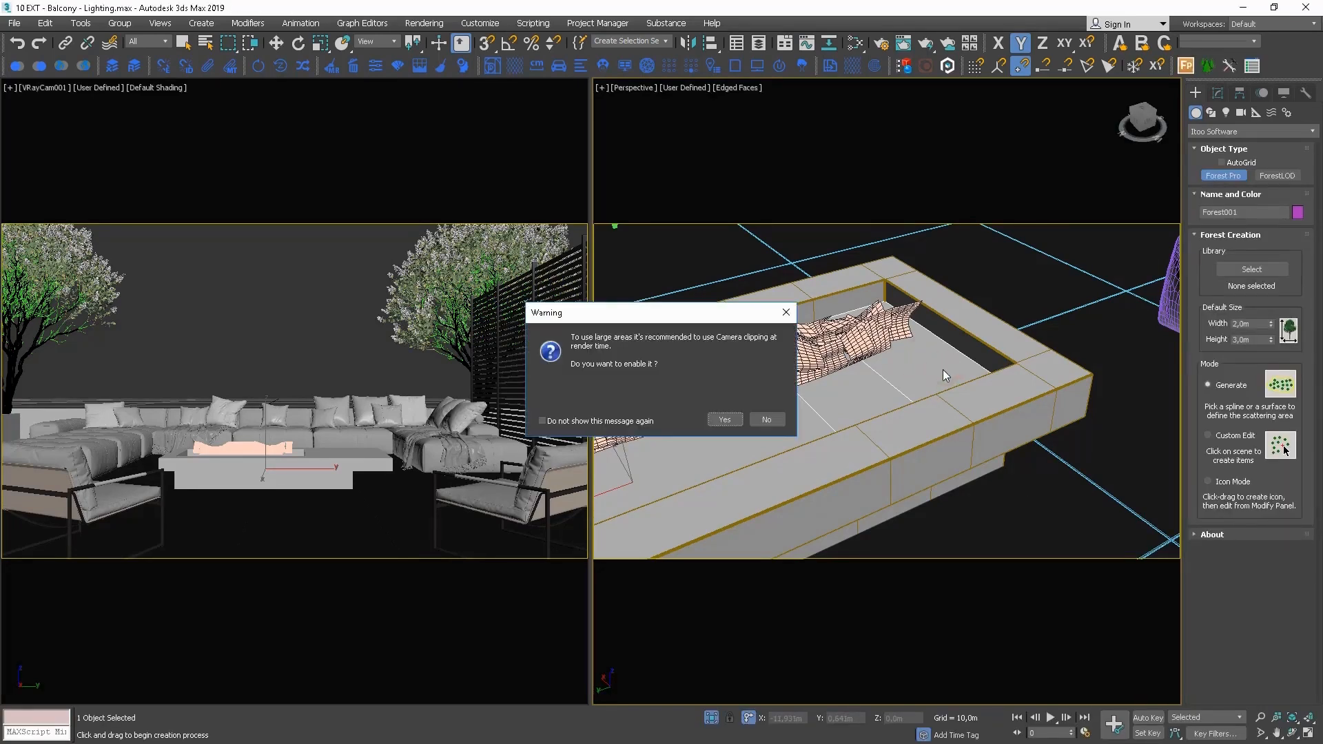
left_click(719, 420)
Load the 20mm Oyster Gravel Detail preset from the Gravel library into the Forest object, rescaling it to the system units
left_click(1219, 93)
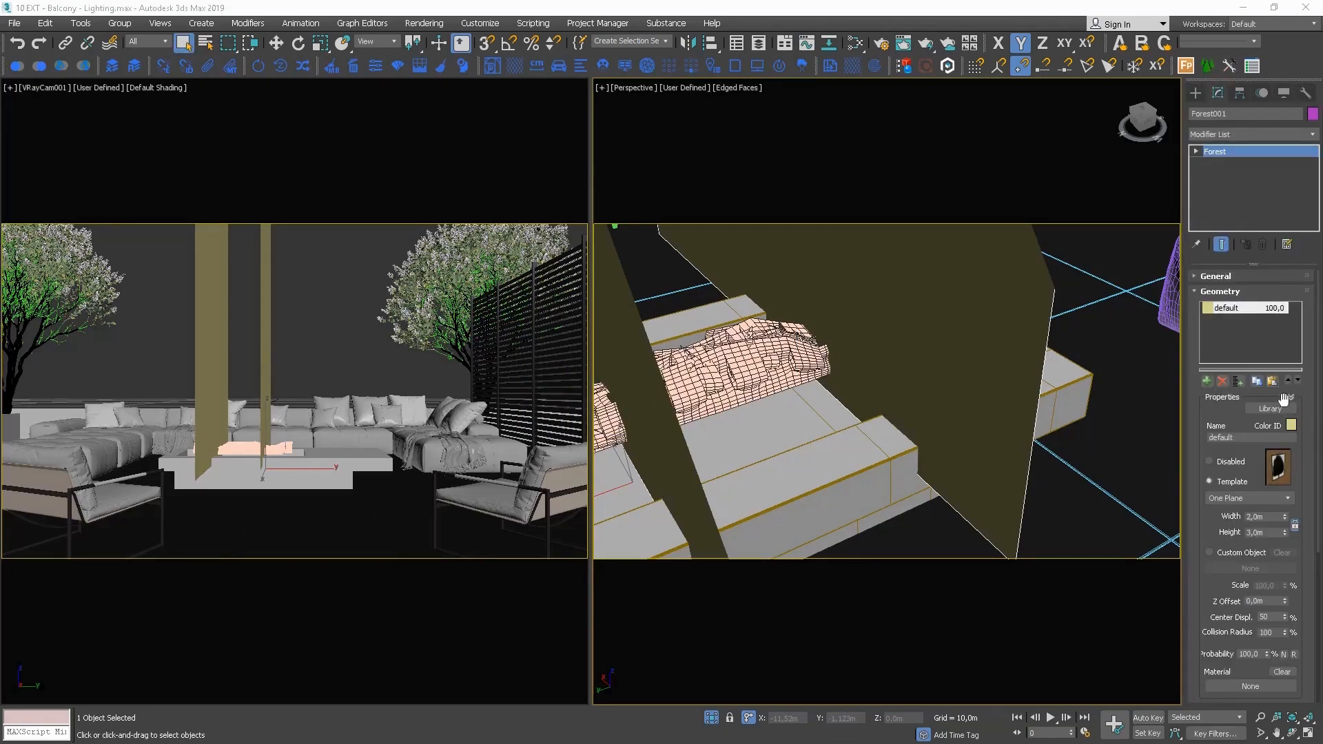
left_click(1283, 408)
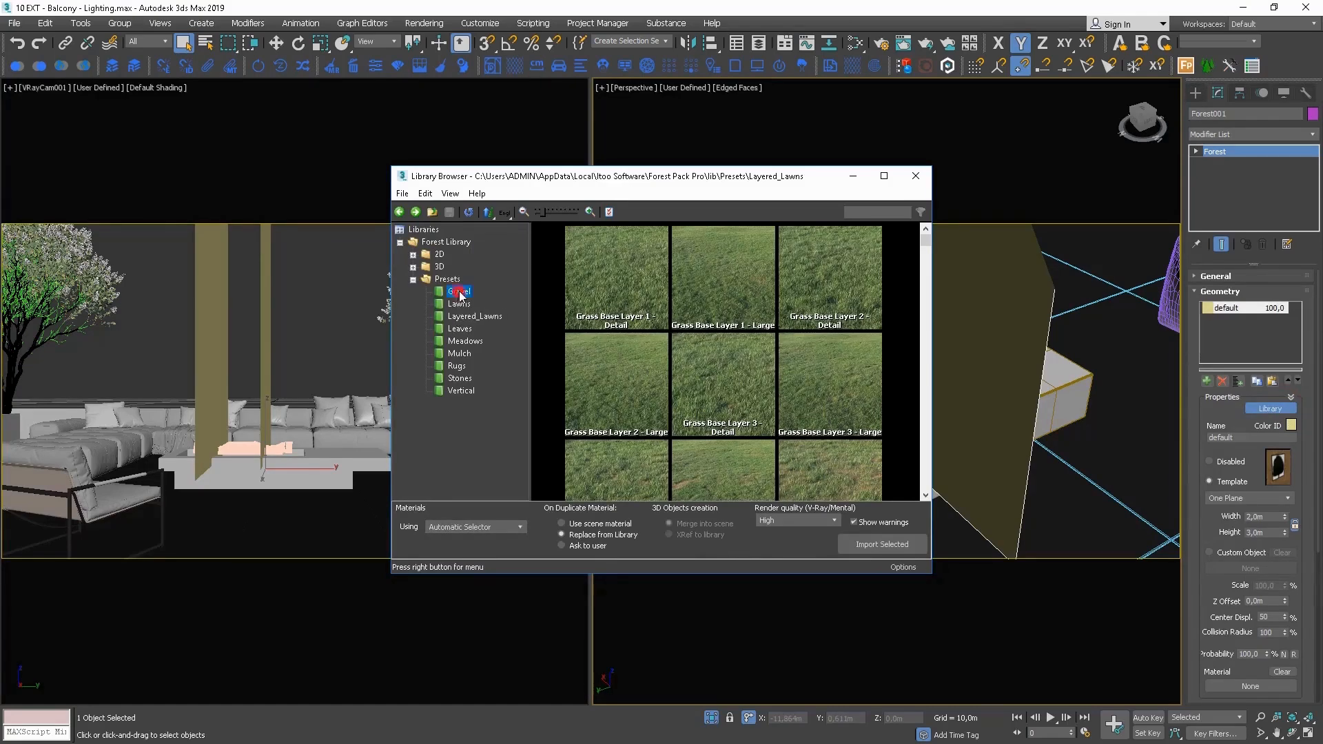
left_click(459, 292)
scroll(782, 370, "down", 2)
scroll(783, 370, "down", 1)
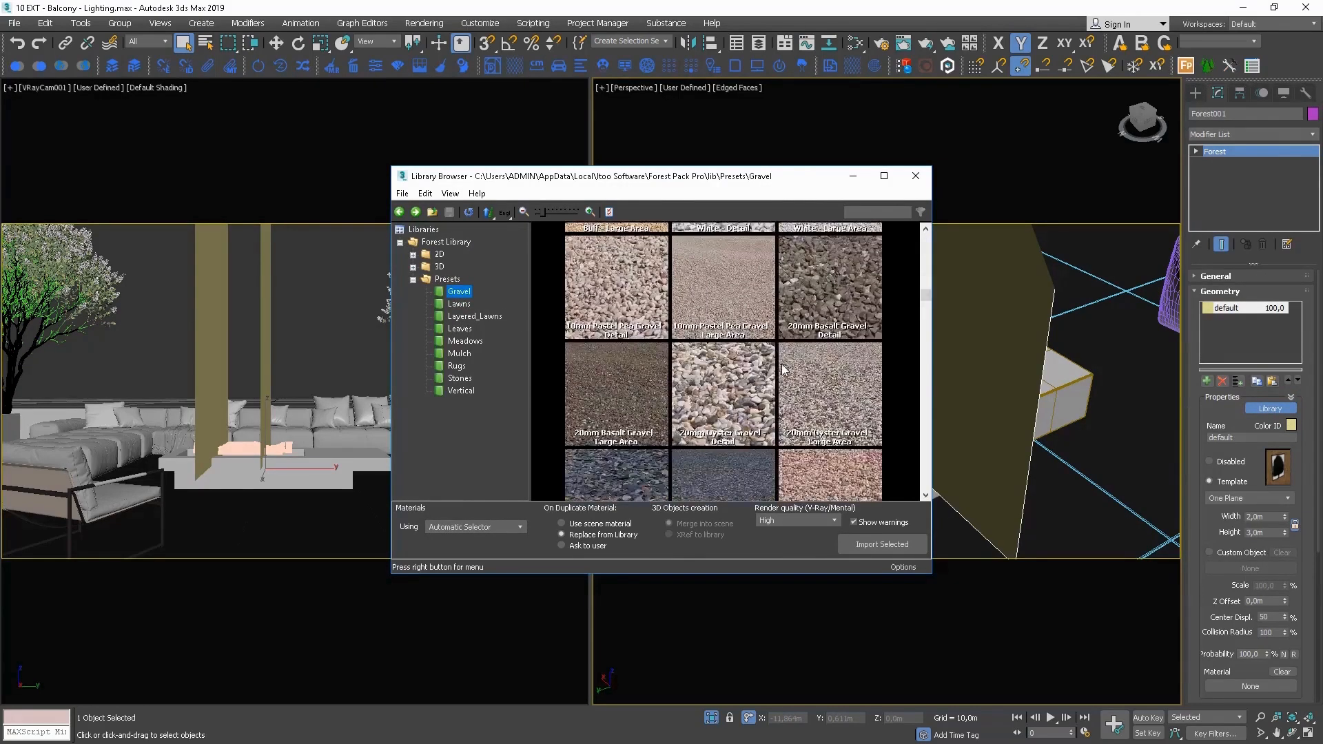
double_click(763, 371)
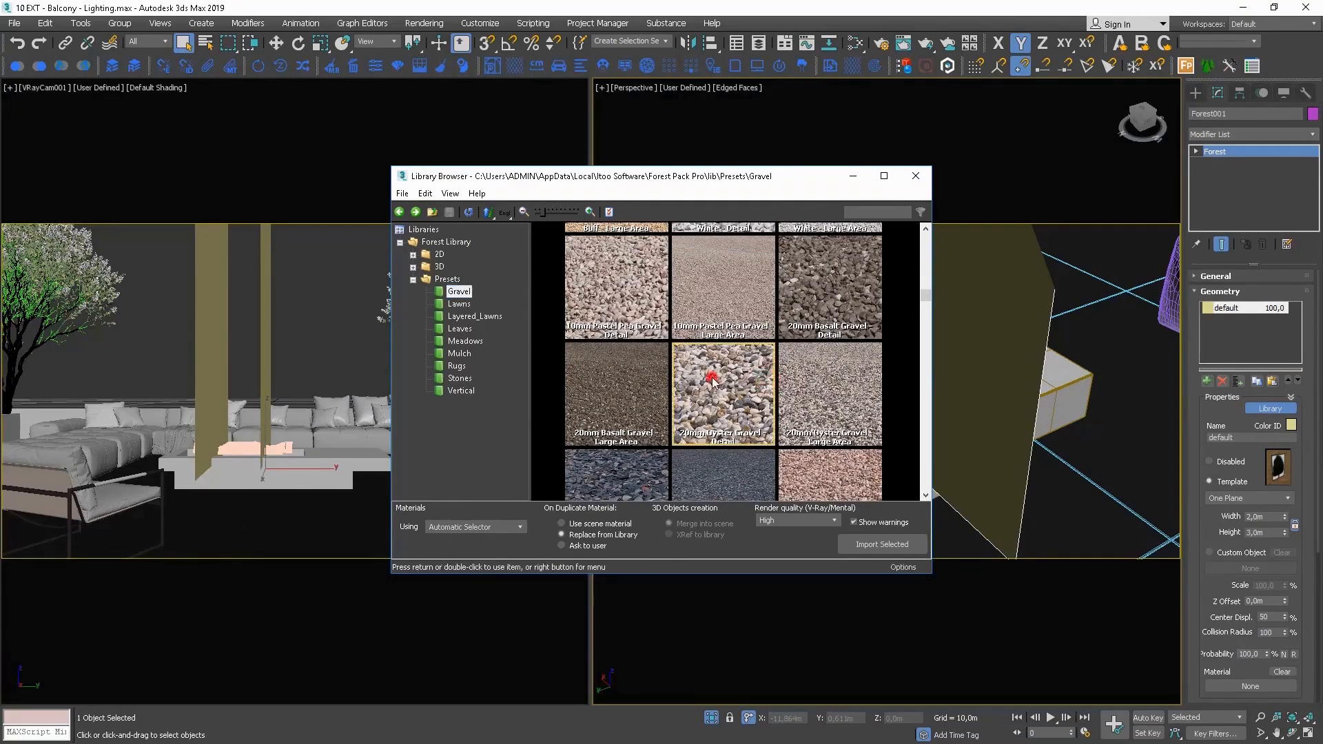
left_click(667, 443)
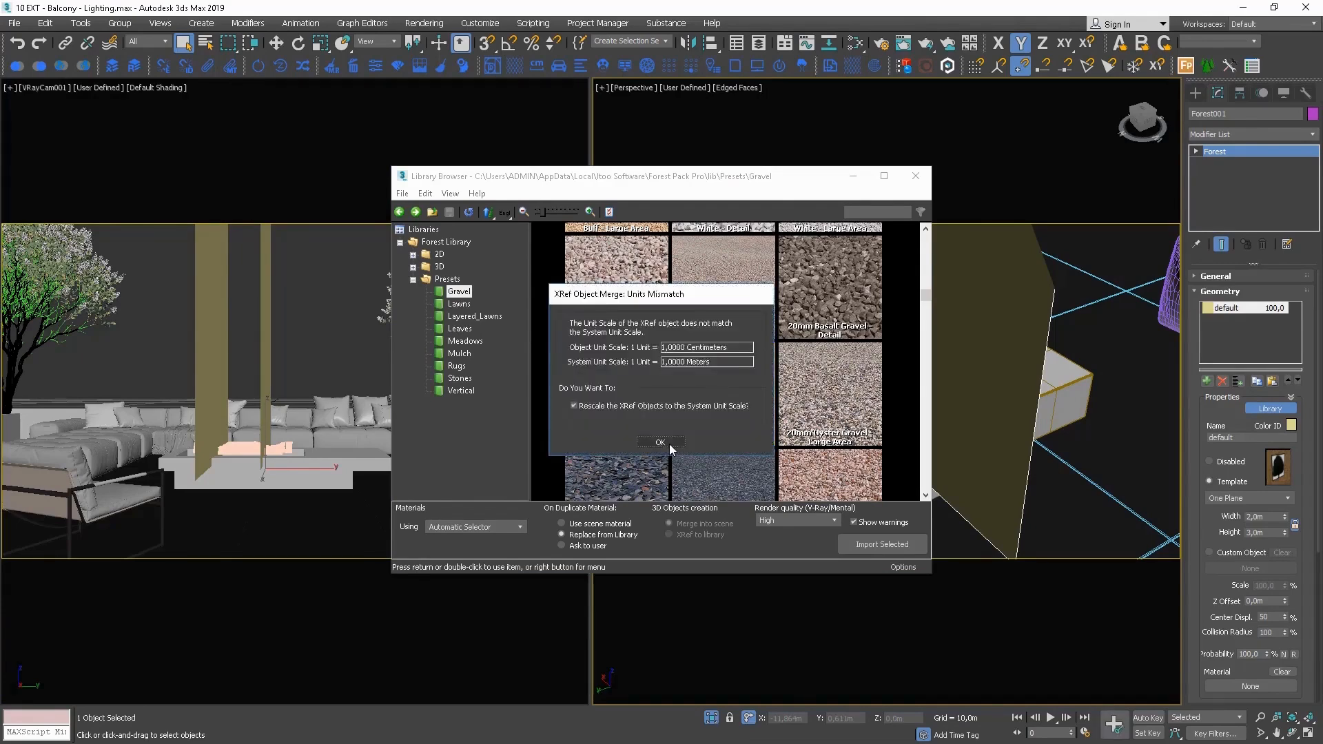
left_click(668, 443)
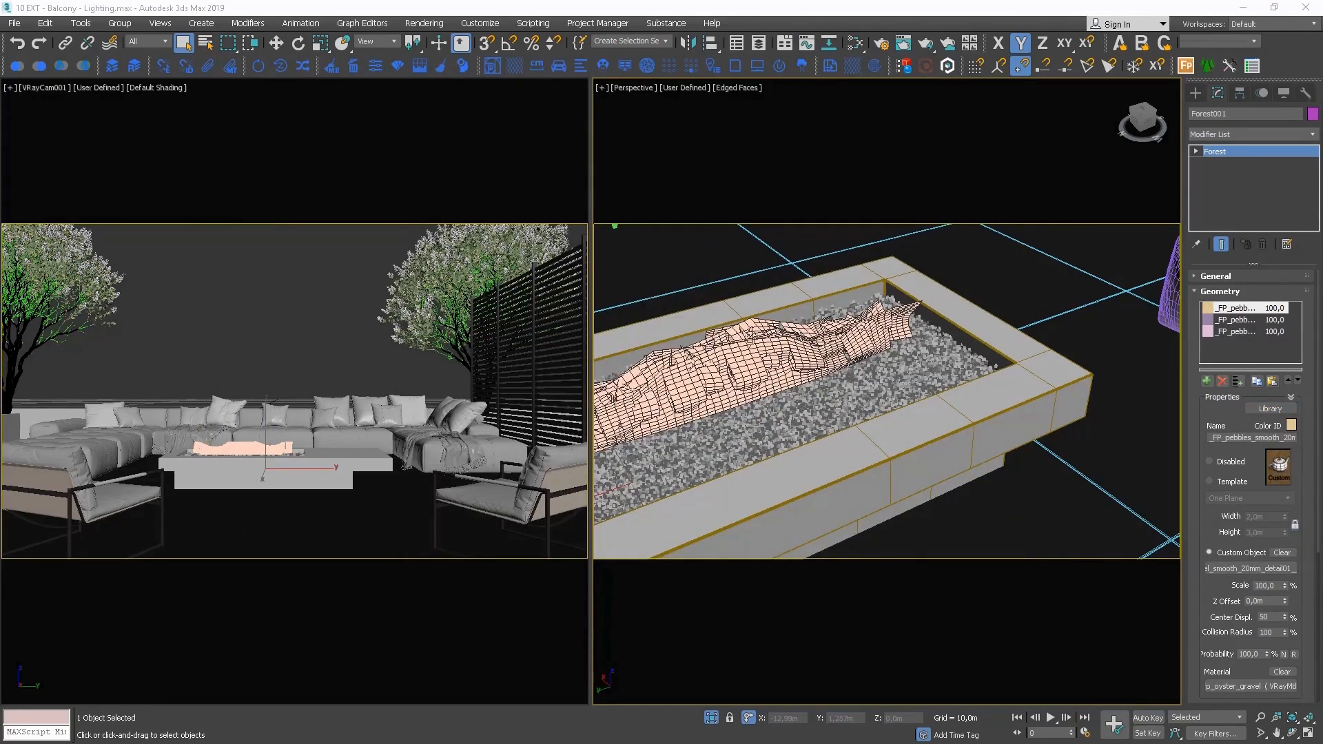
In a wireframe Front view, raise the cloned recess floor under the gravel by about 0.05 m
middle_click_drag(1051, 413, 964, 376, "alt")
key("F3")
scroll(1011, 458, "down", 4)
scroll(1010, 453, "up", 5)
mouse_move(1010, 438)
middle_mouse_down("alt")
mouse_move(1003, 461)
mouse_move(1019, 455)
middle_mouse_up("alt")
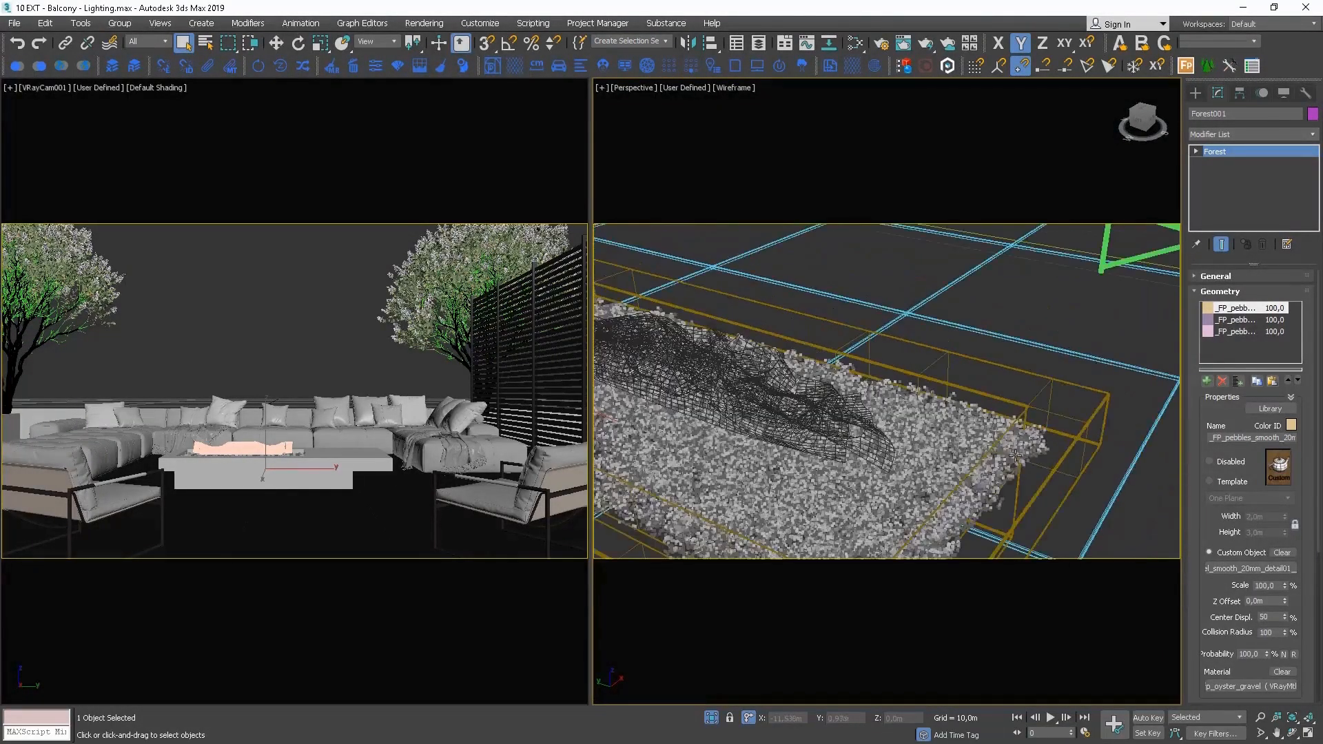
left_click(1009, 463)
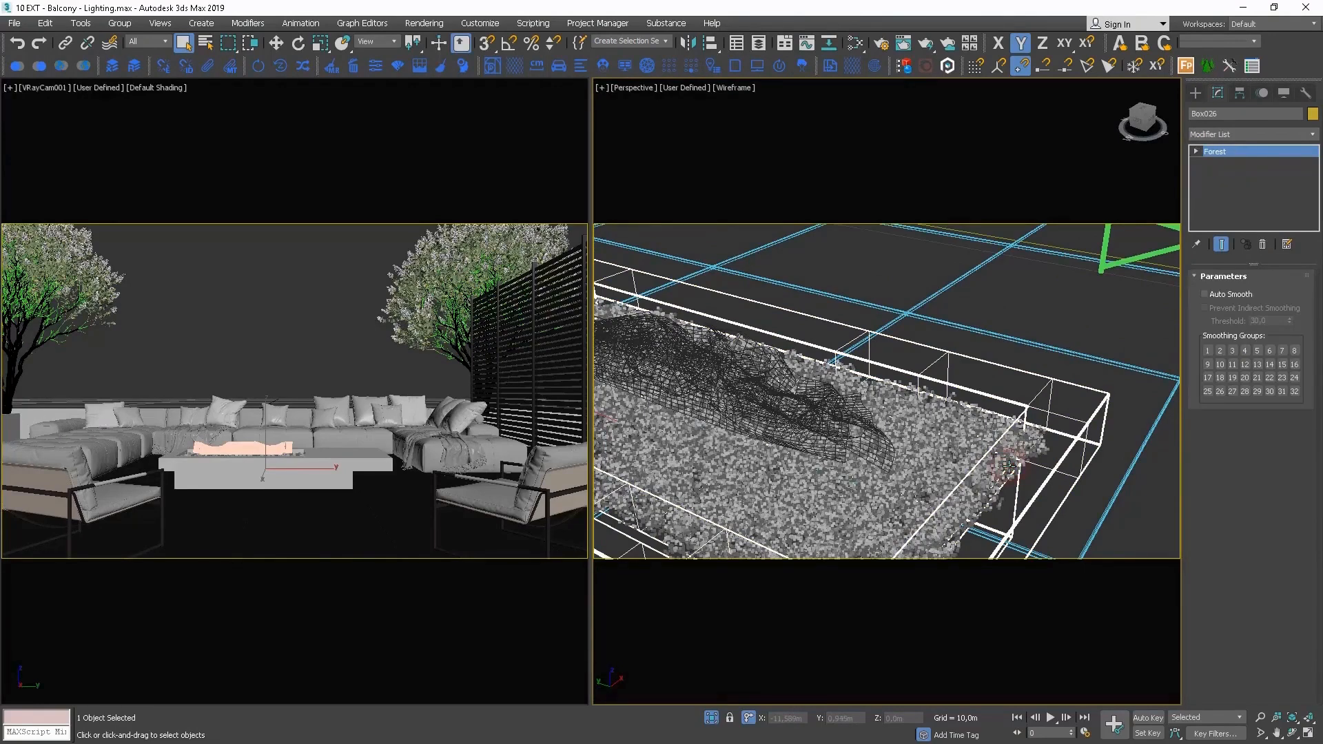
left_click(1037, 431)
middle_click_drag(994, 438, 1025, 346)
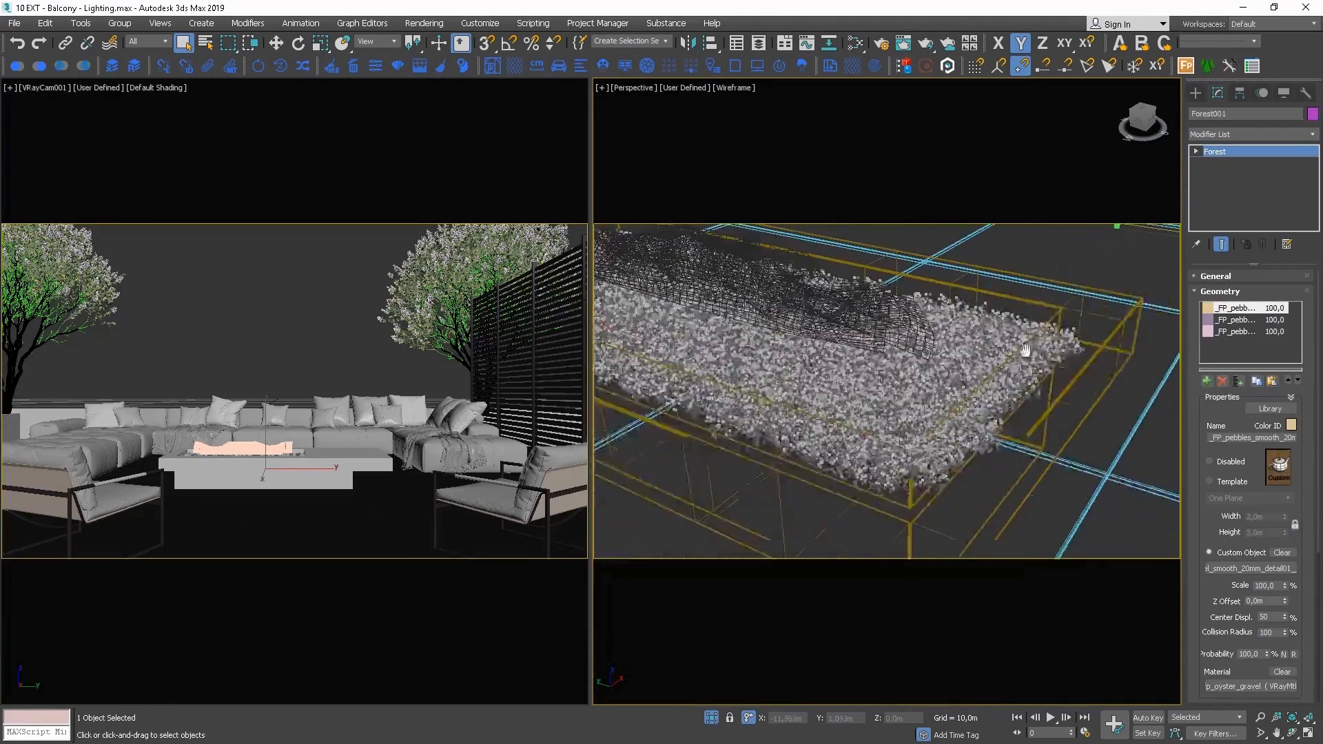
left_click(904, 488)
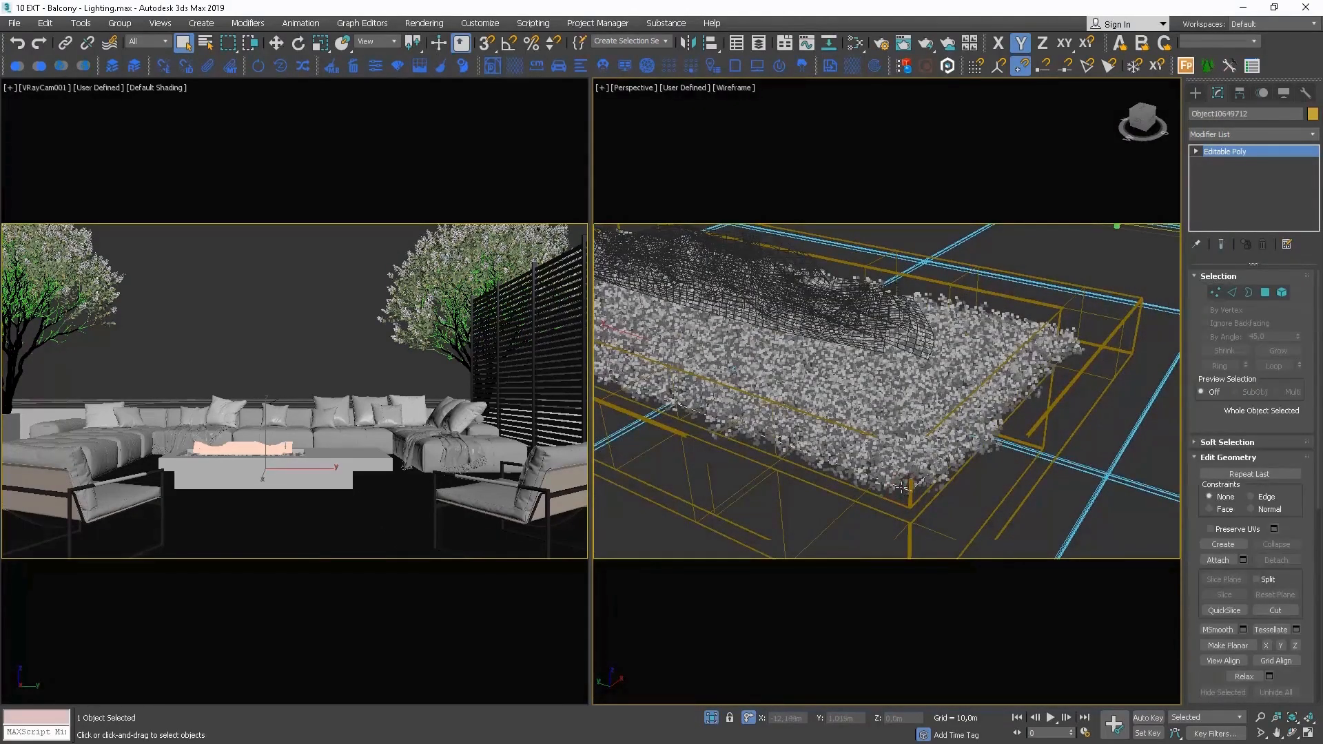
key("f")
scroll(919, 449, "down", 5)
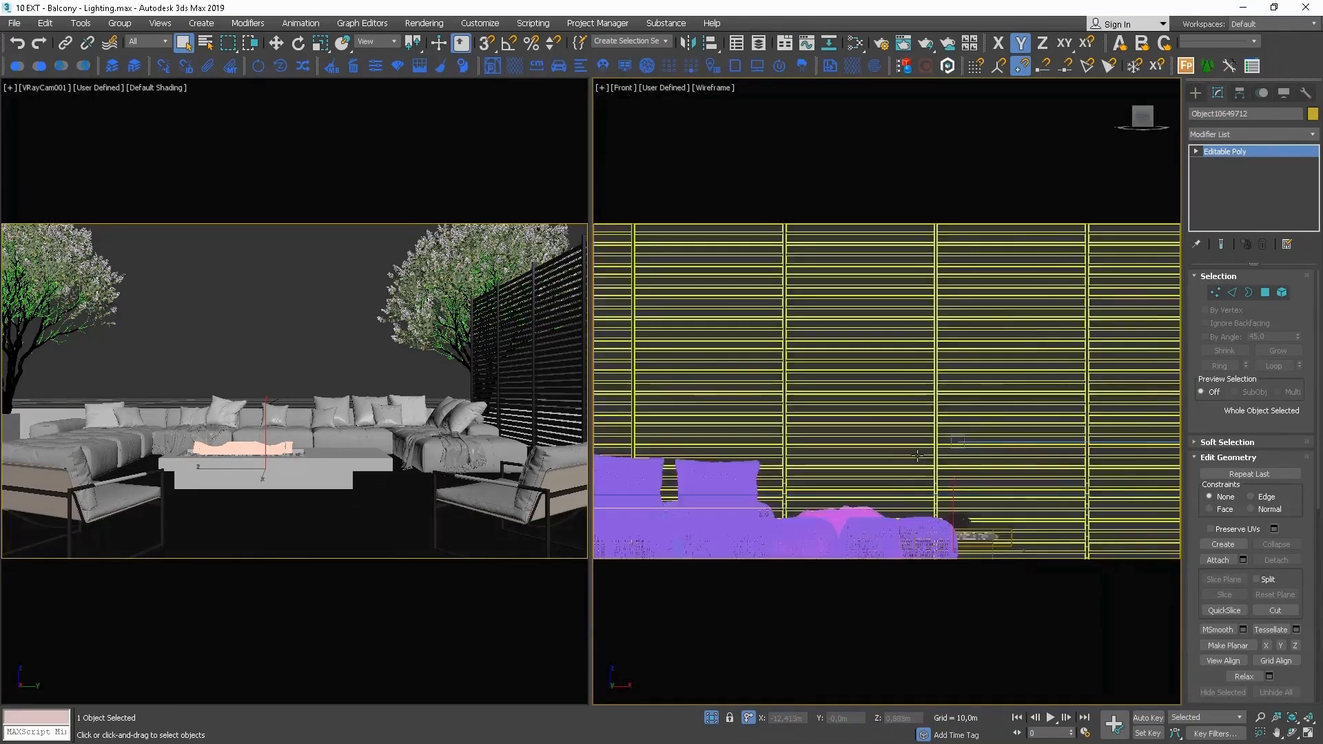
scroll(895, 494, "up", 10)
key("w")
left_click_drag(951, 454, 958, 428)
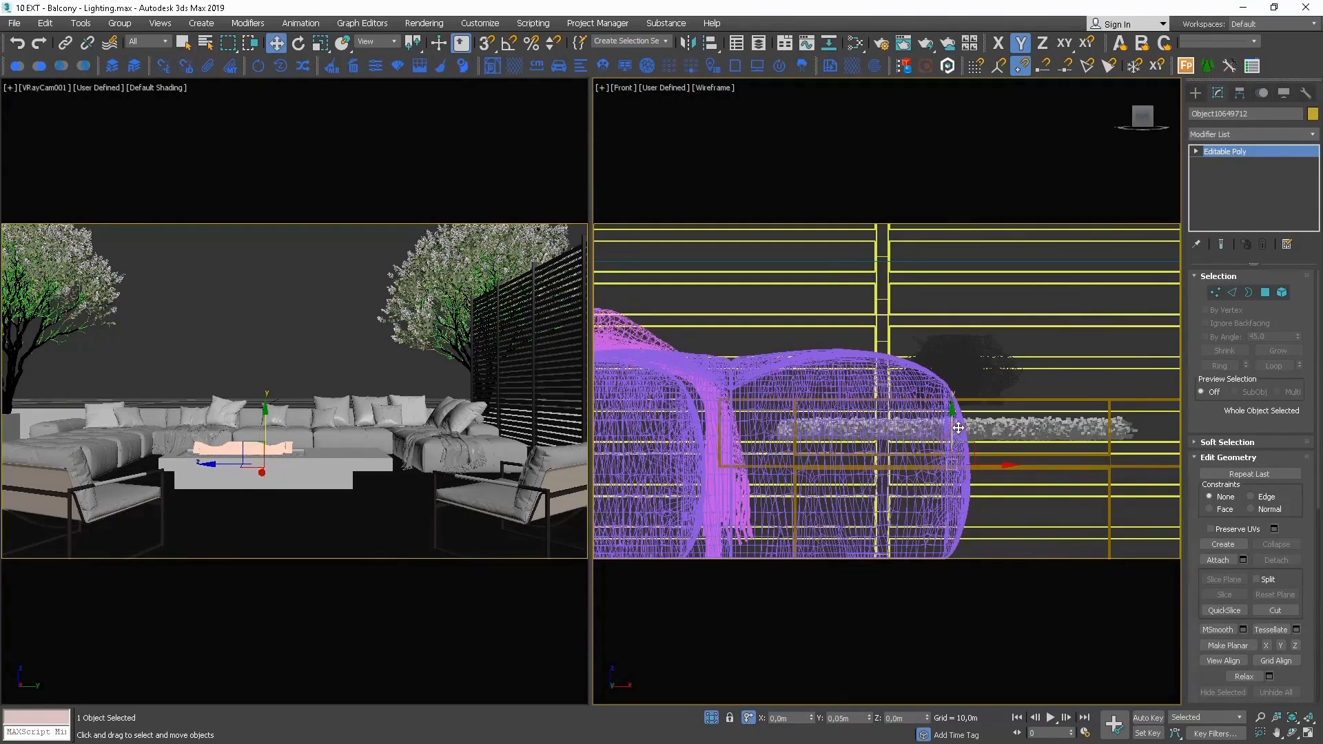
Turn on automatic surface updating for the gravel Forest object so the scatter follows the raised floor
left_click(1098, 423)
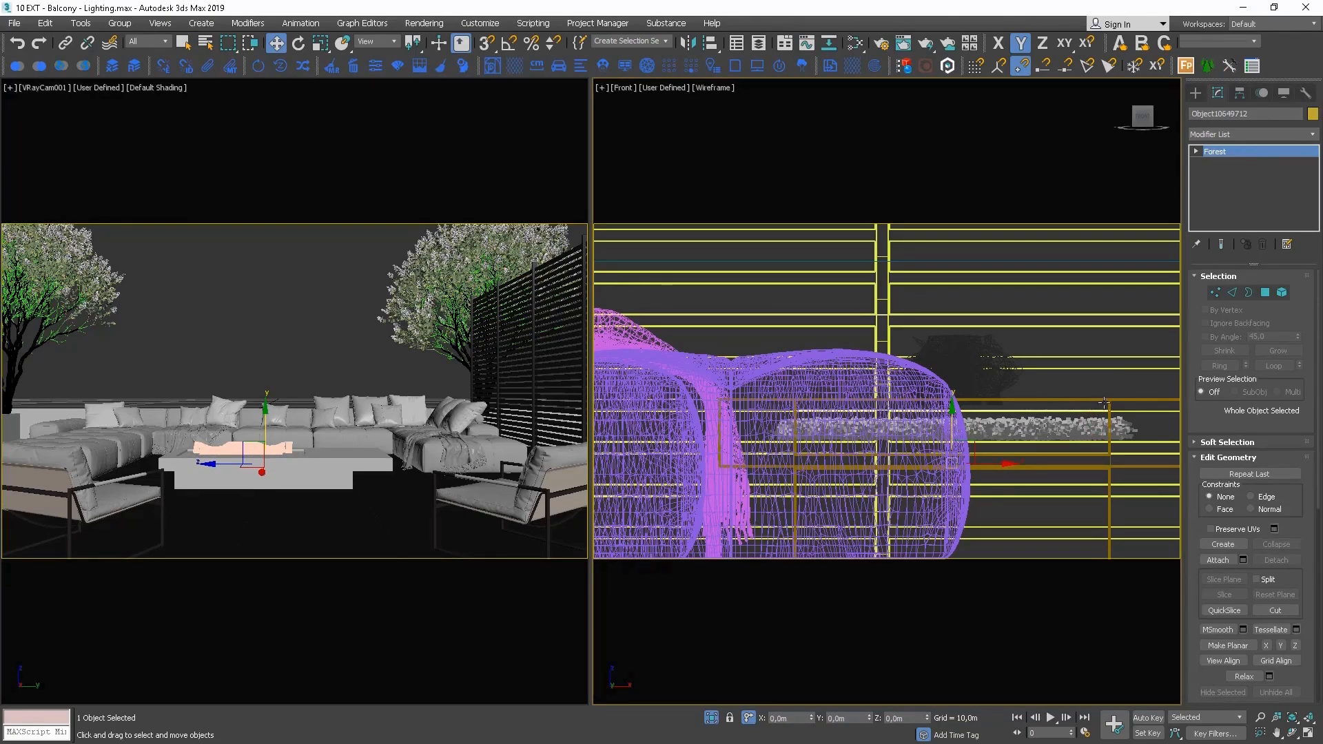
left_click(1104, 403)
left_click(1213, 292)
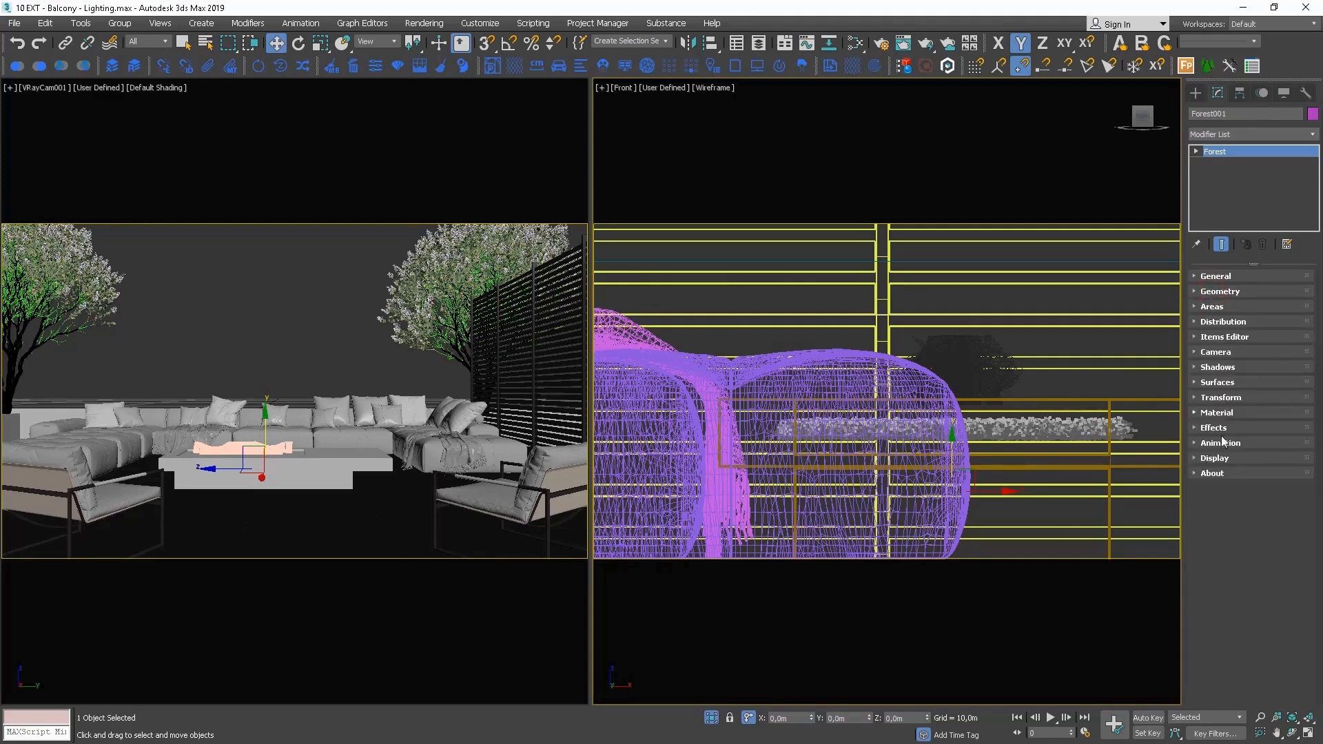
left_click(1220, 383)
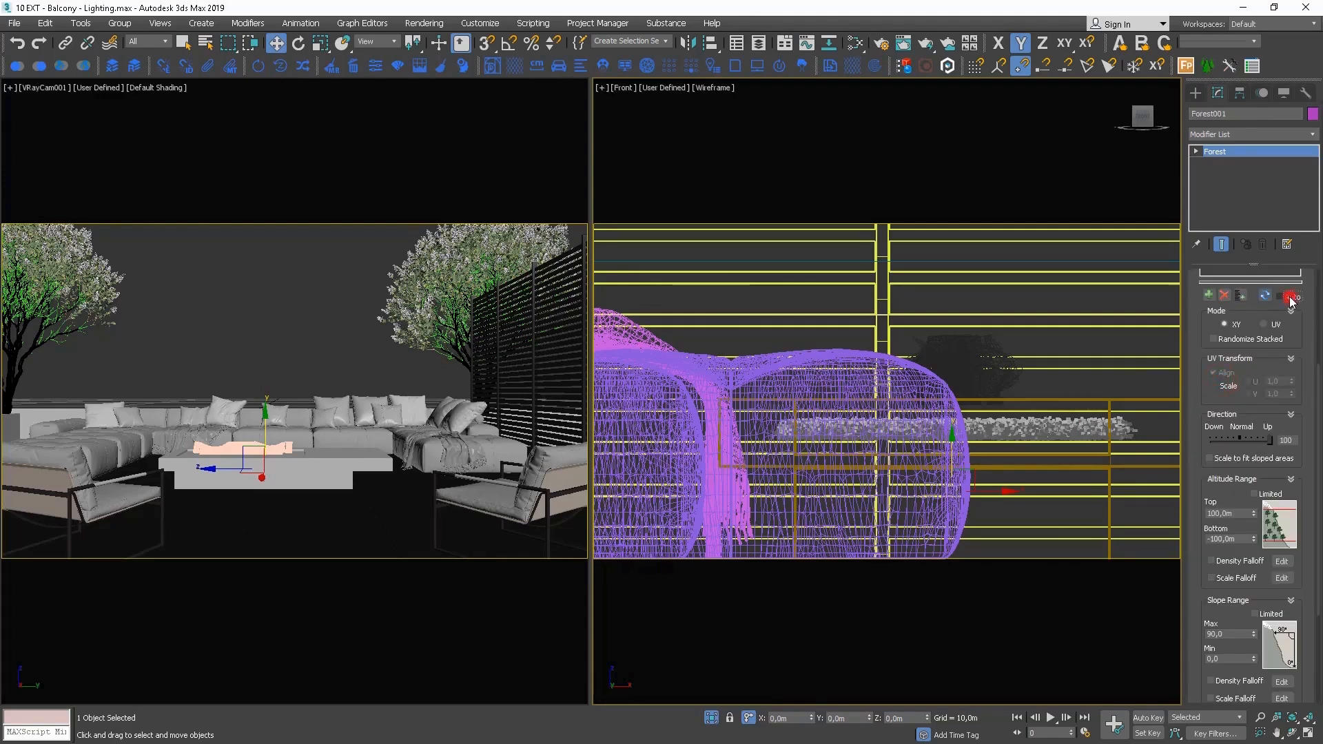
left_click(1290, 297)
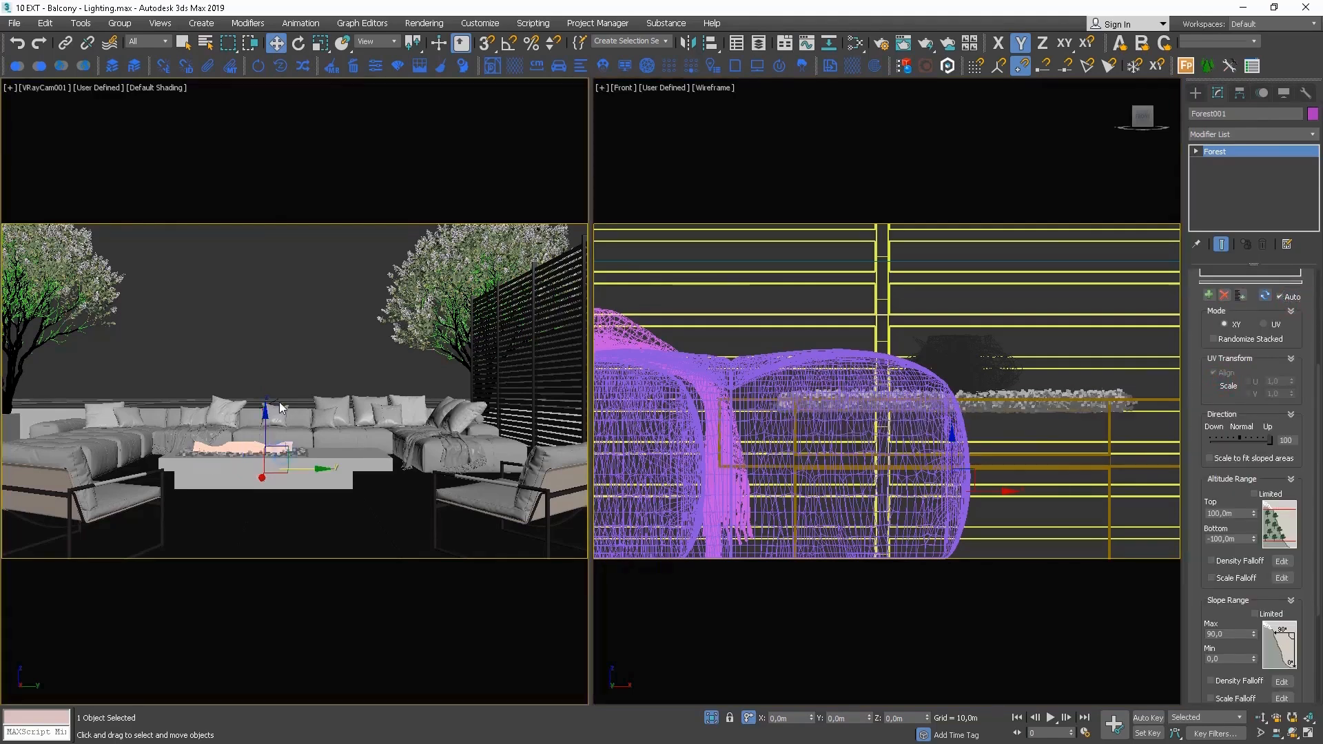
Start an interactive V-Ray render of the camera view in the frame buffer
right_click(273, 398)
left_click(314, 575)
left_click(368, 104)
left_click(412, 106)
left_click(368, 104)
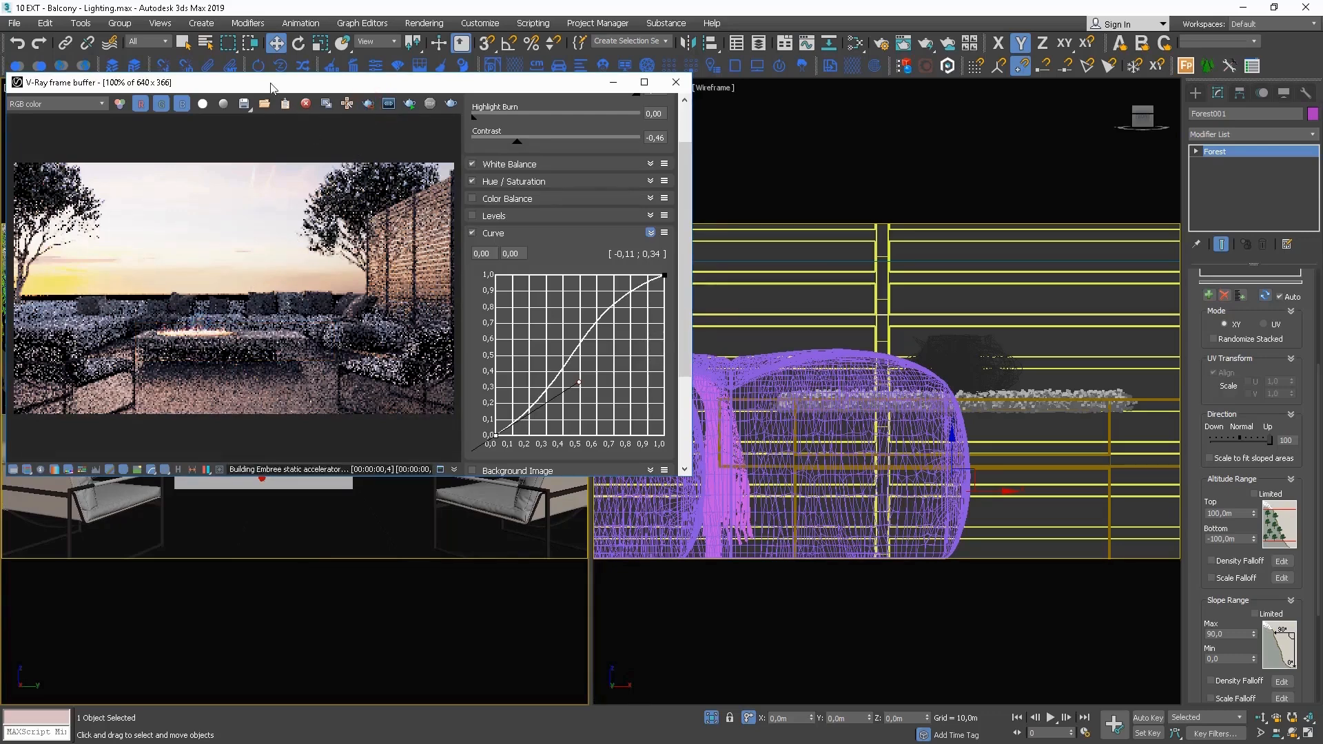
Zoom the interactive render on the fire table with Real Zoom and restrict rendering to a region around the gravel's end
right_click(222, 310)
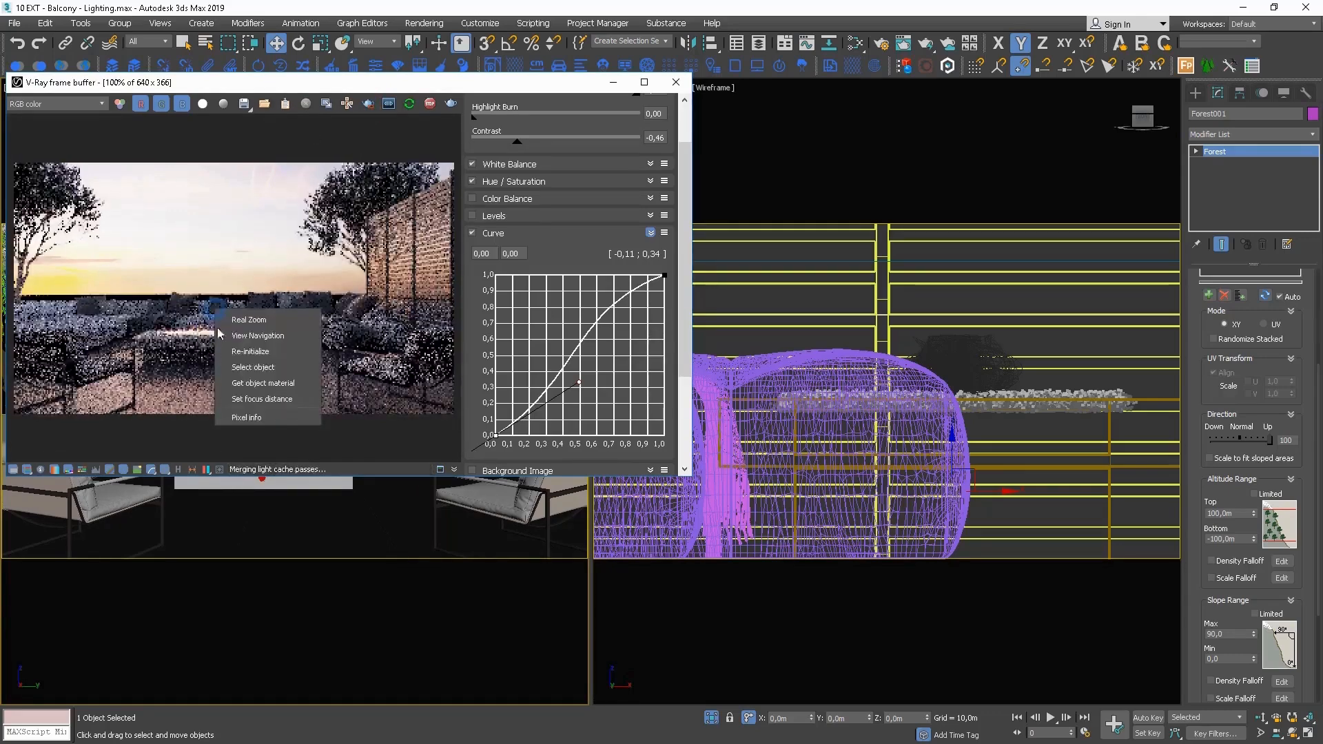
left_click(272, 318)
scroll(217, 335, "up", 4)
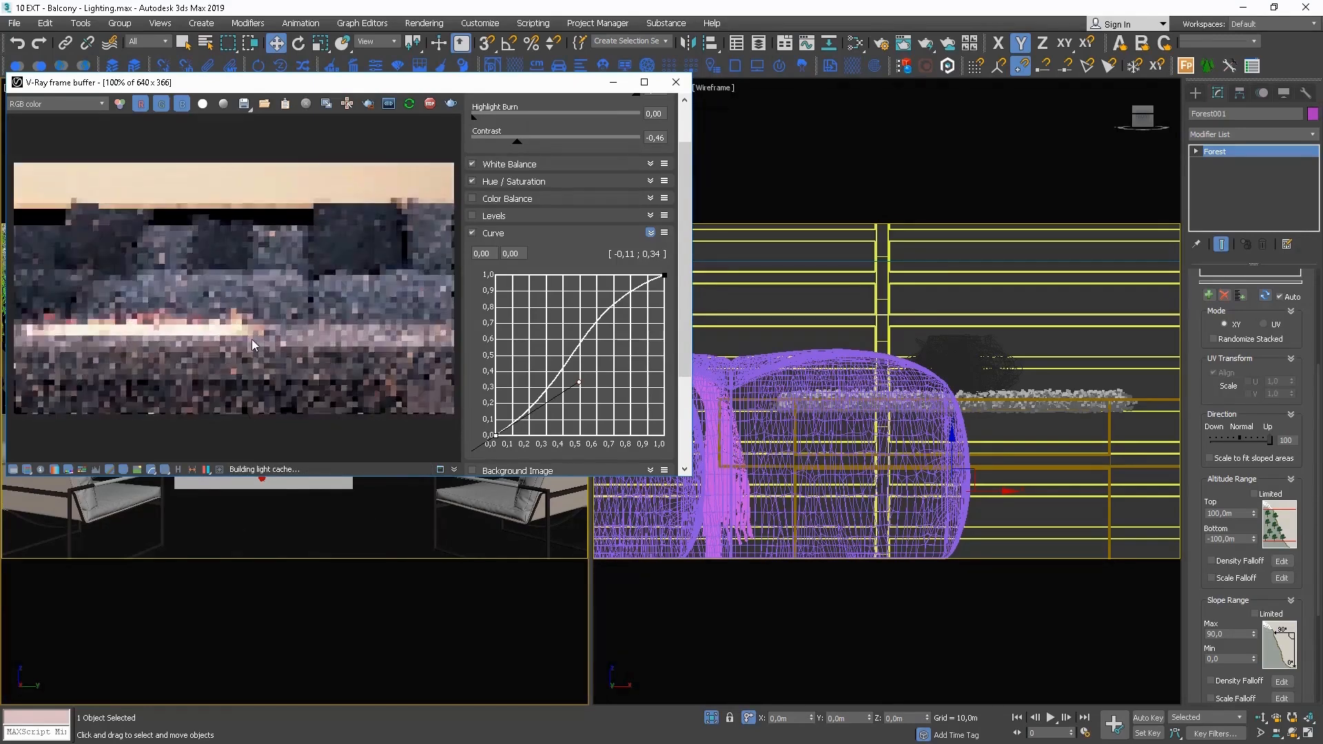
left_click(368, 103)
left_click_drag(176, 298, 331, 357)
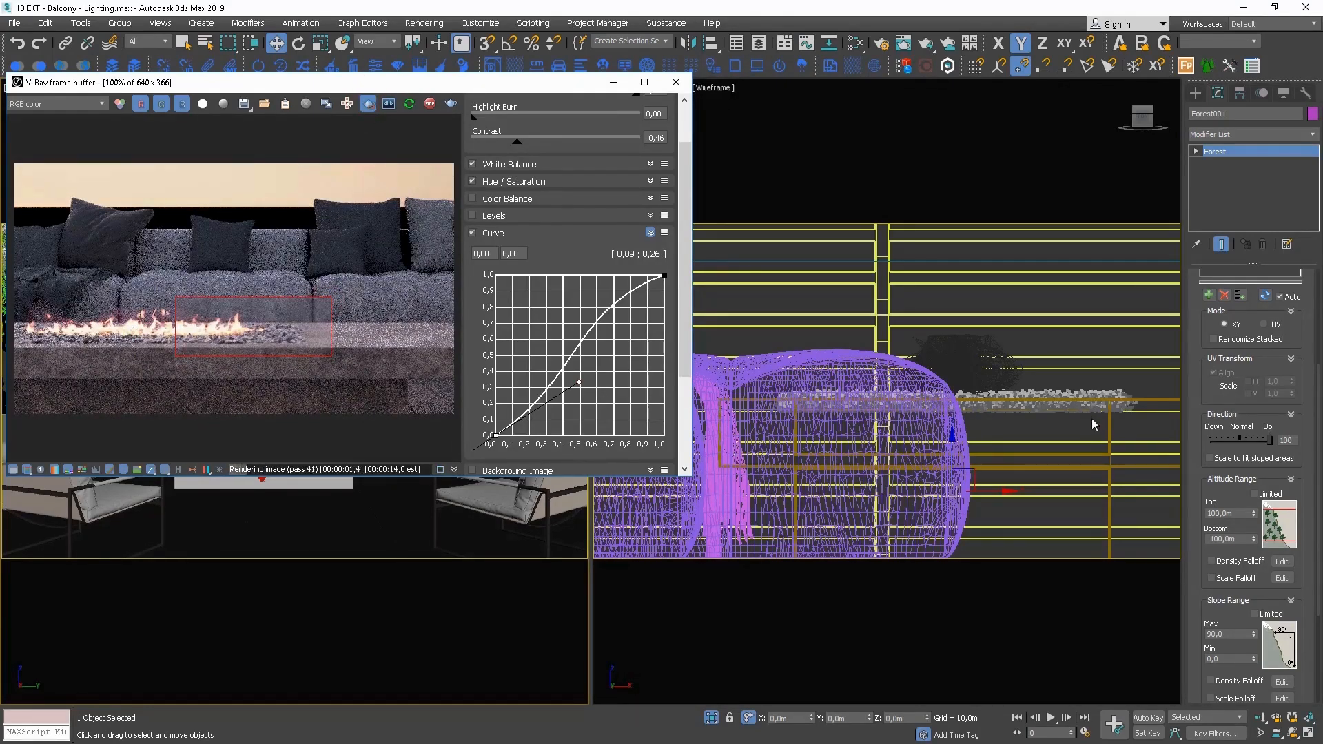
Lower the cloned recess floor slightly in the Front view so the gravel sits deeper in the fire table
scroll(1058, 412, "up", 5)
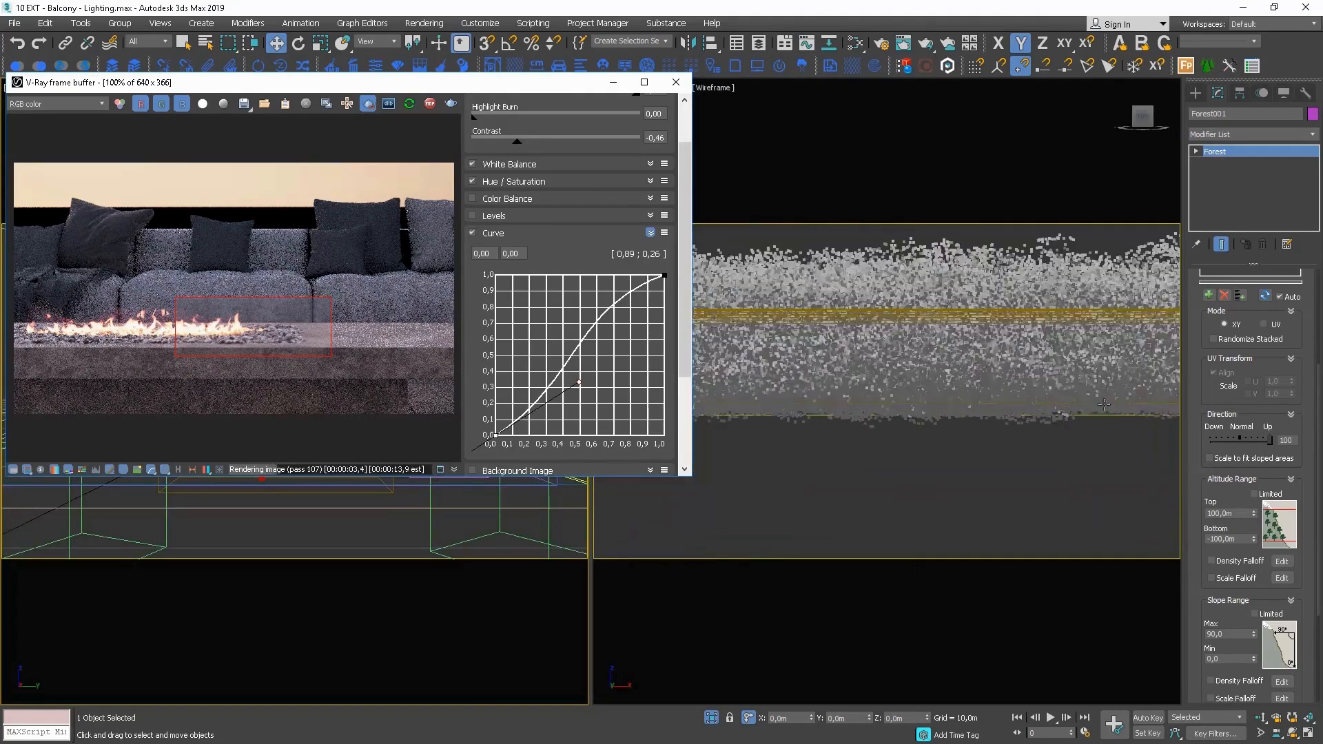
left_click(1140, 403)
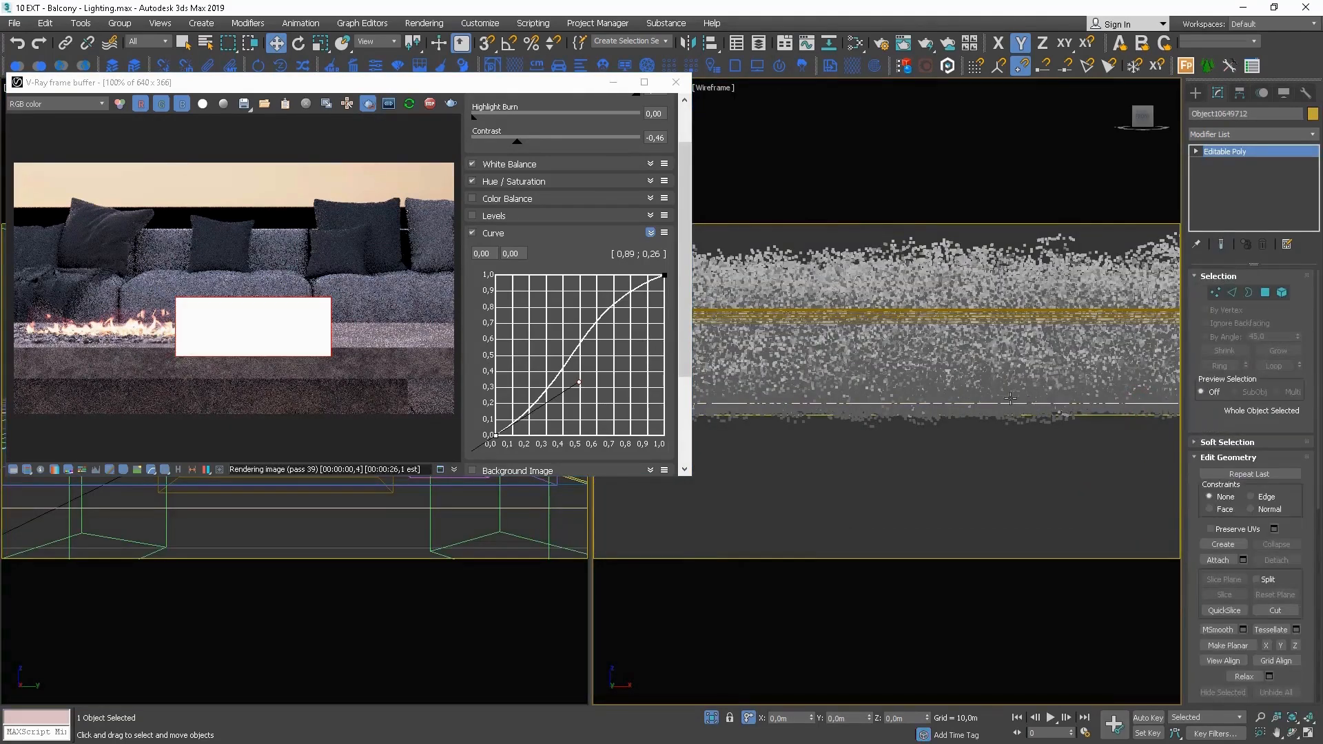
scroll(902, 402, "down", 3)
middle_click_drag(902, 402, 965, 387)
left_click_drag(872, 449, 872, 472)
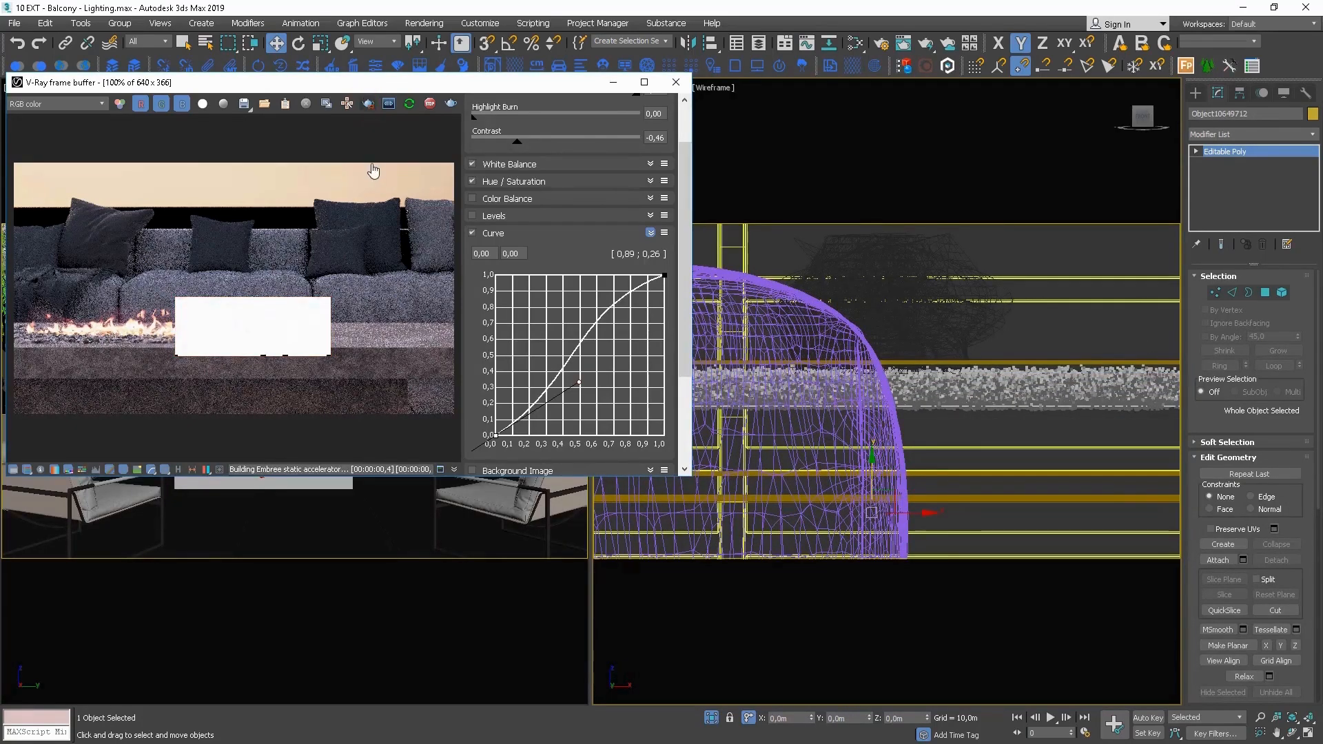
Restart the interactive render without the render region and zoom it closely on the fire table's gravel
left_click(430, 107)
left_click(410, 104)
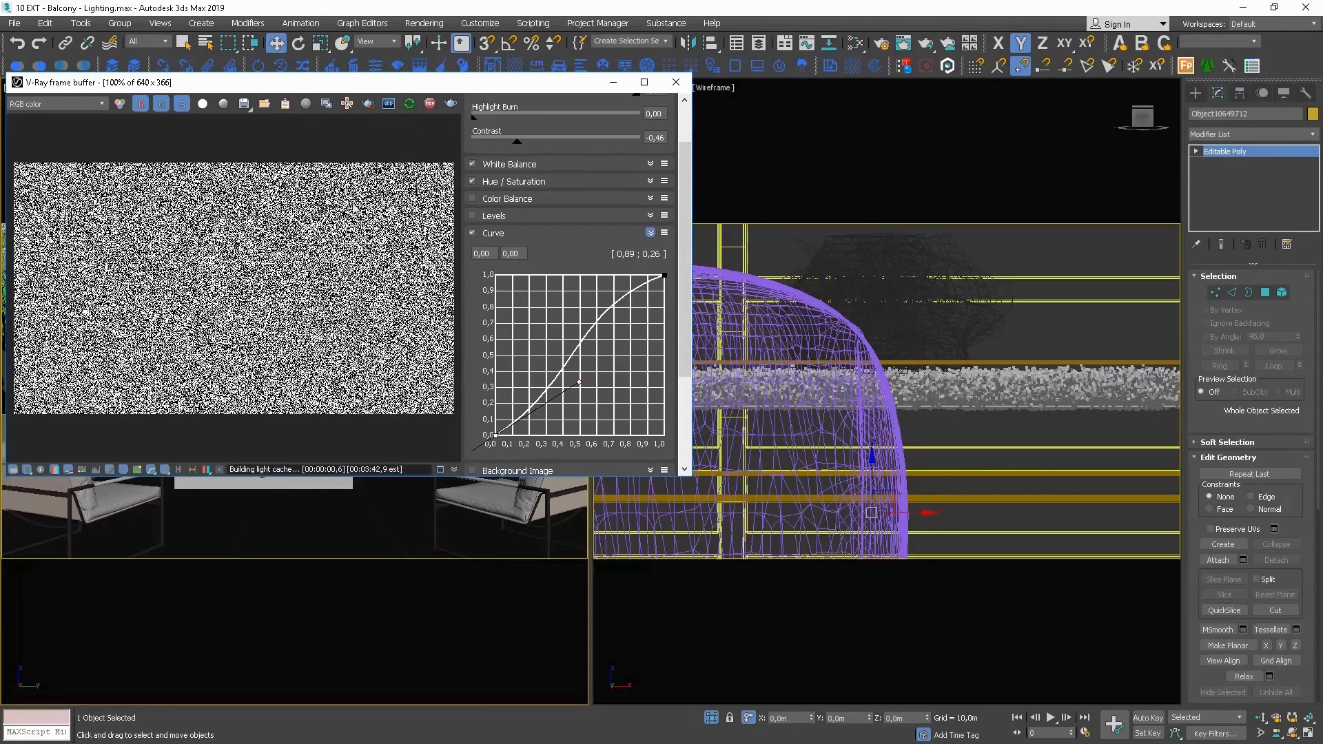
right_click(220, 333)
left_click(231, 347)
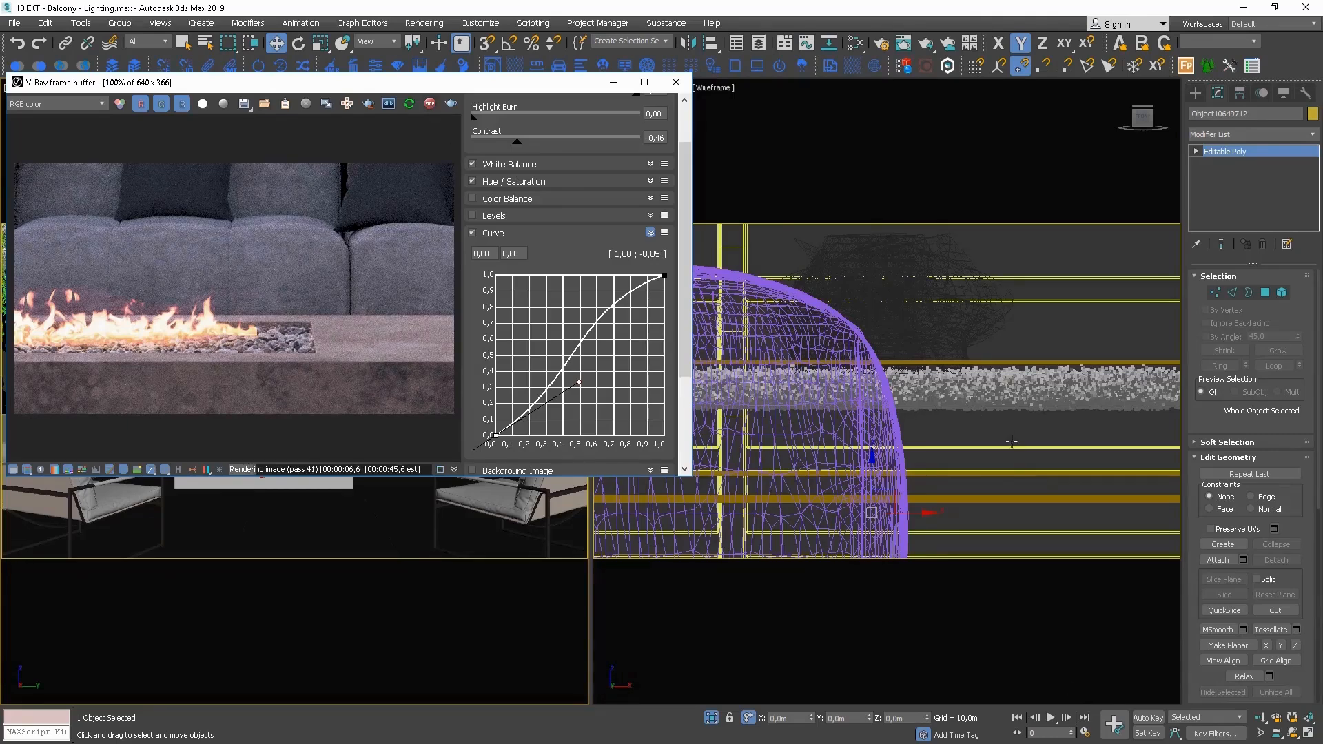
Create a new VRayMtl, assign it to the gravel Forest object, and open its parameters
left_click(1011, 379)
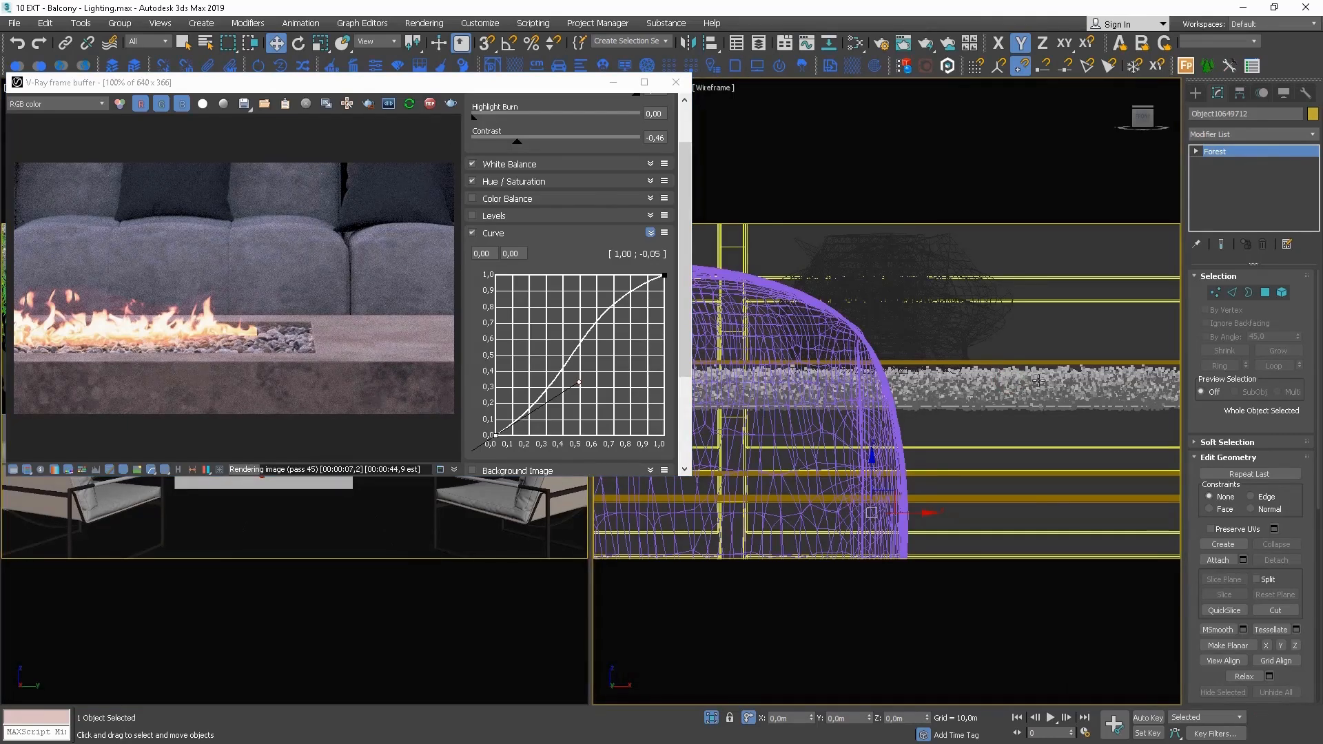
right_click(503, 512)
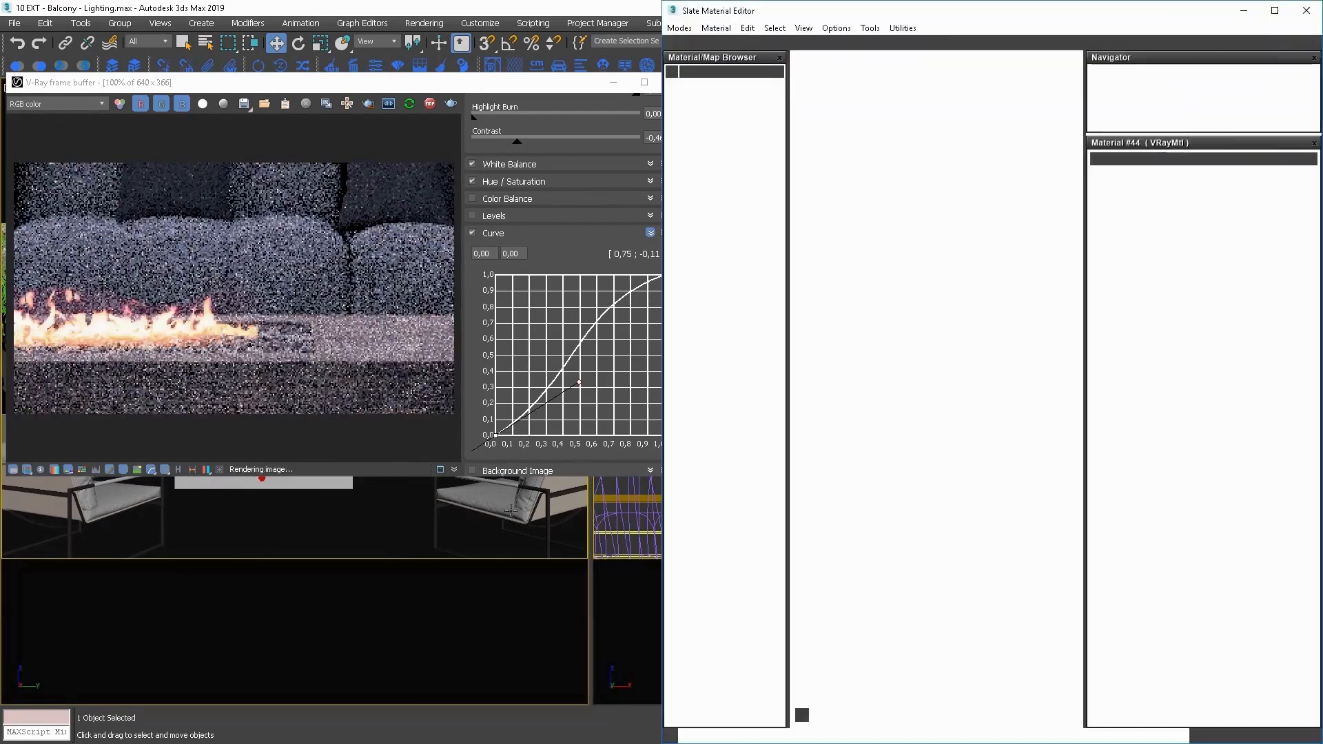
left_click(855, 43)
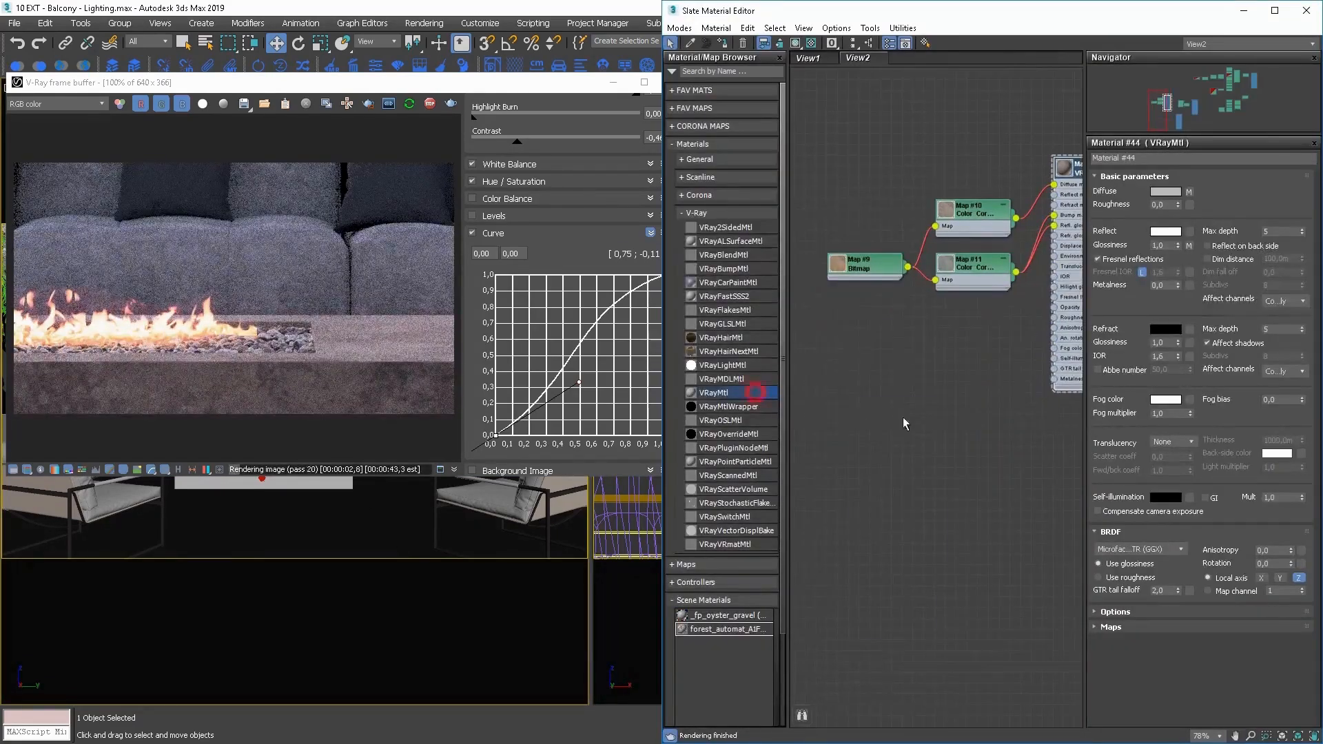
left_click_drag(755, 392, 904, 423)
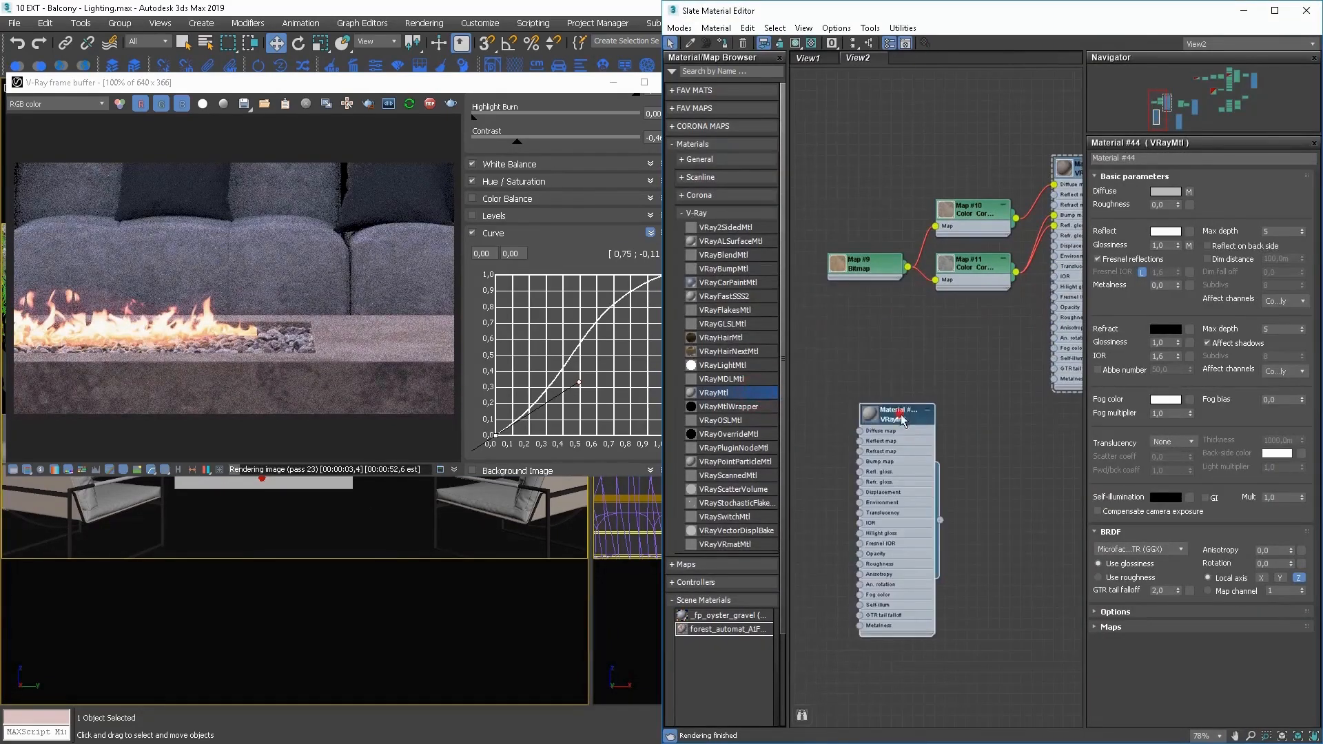
left_click(722, 42)
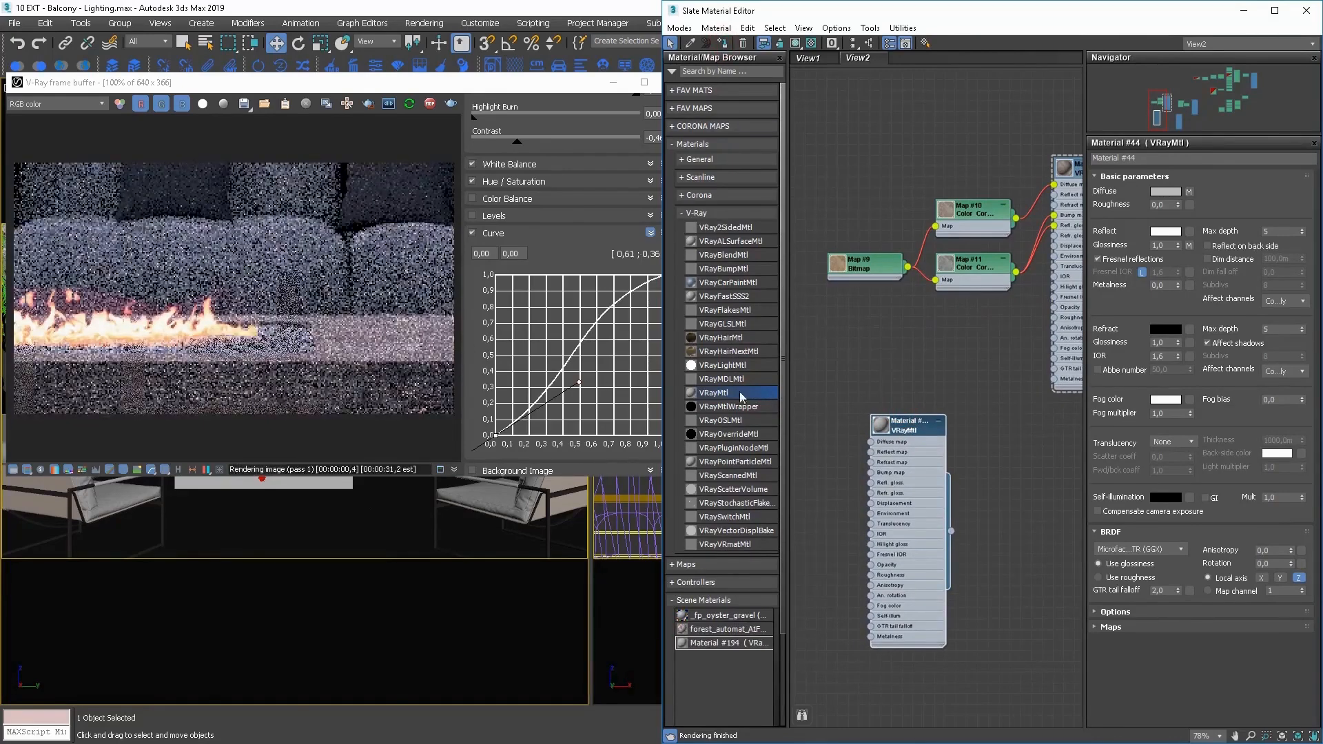
double_click(908, 430)
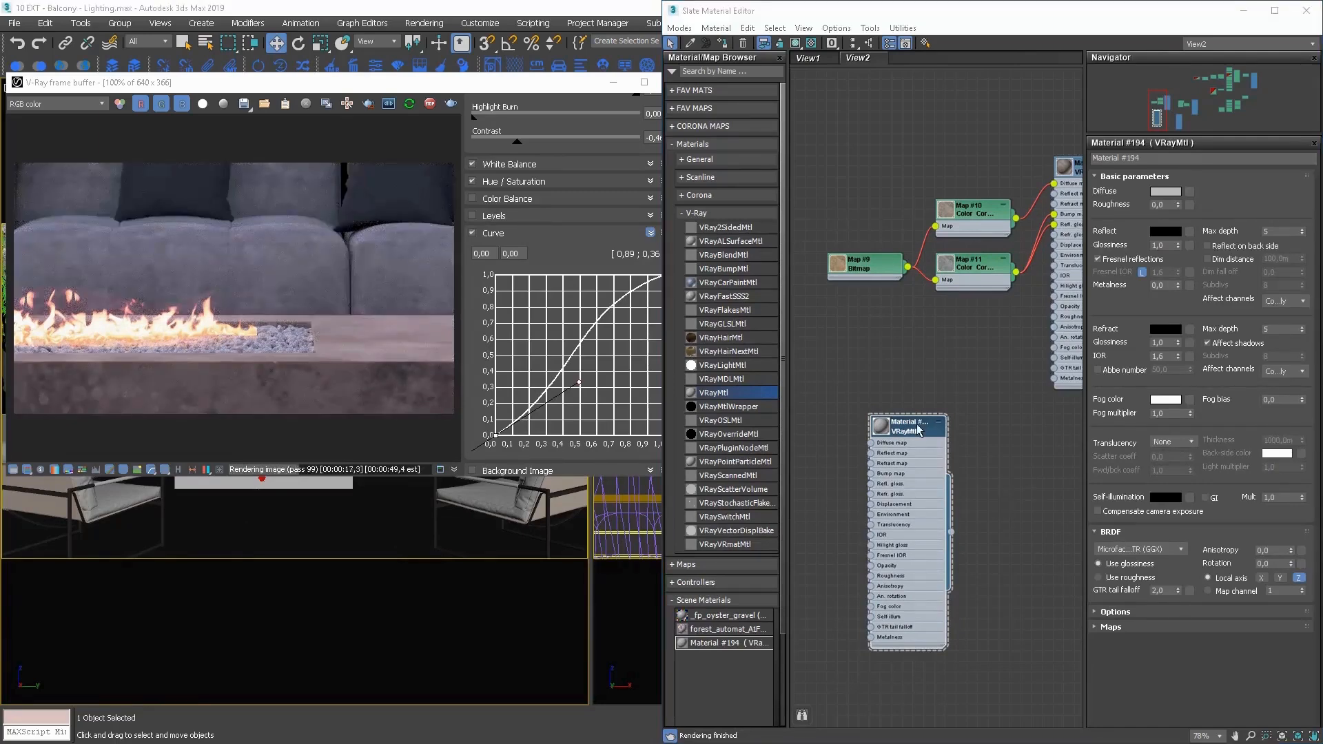
left_click(913, 424)
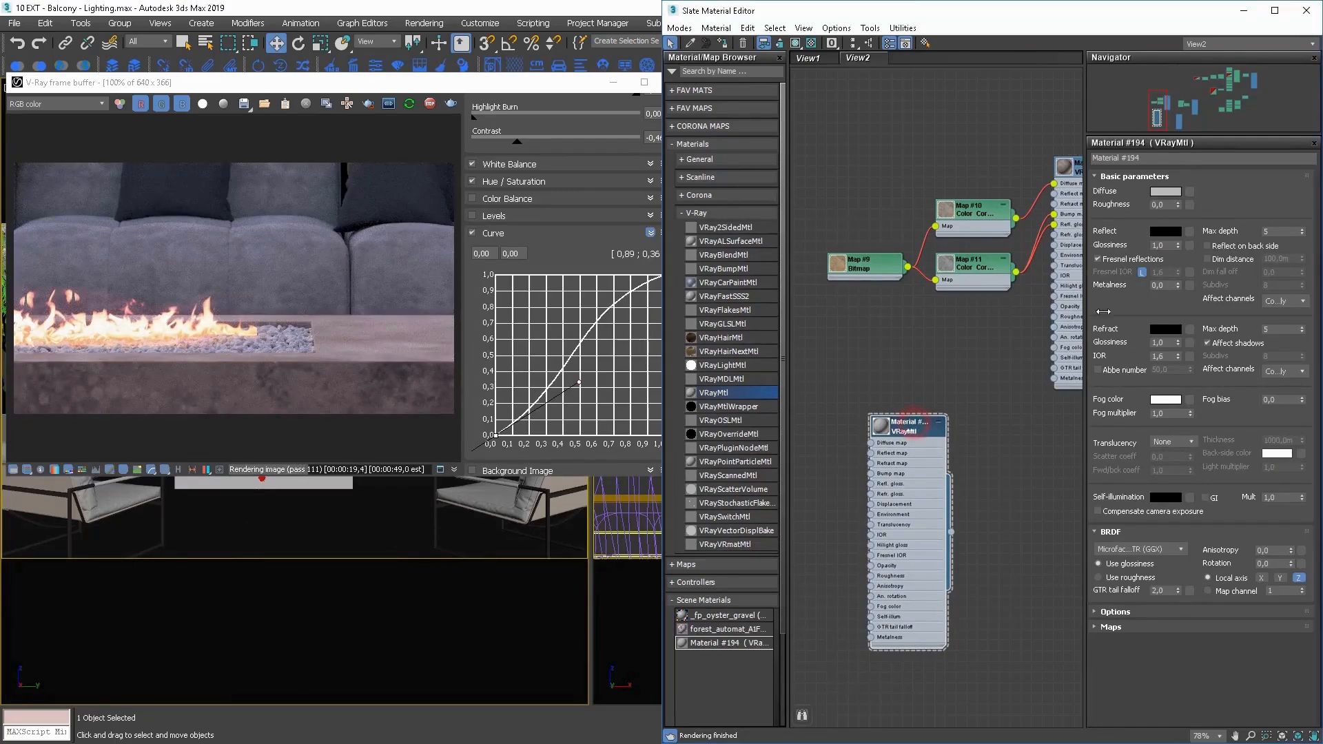
Give the gravel material a near-black diffuse color of value 13 and a light reflection color of value 225
left_click(1165, 192)
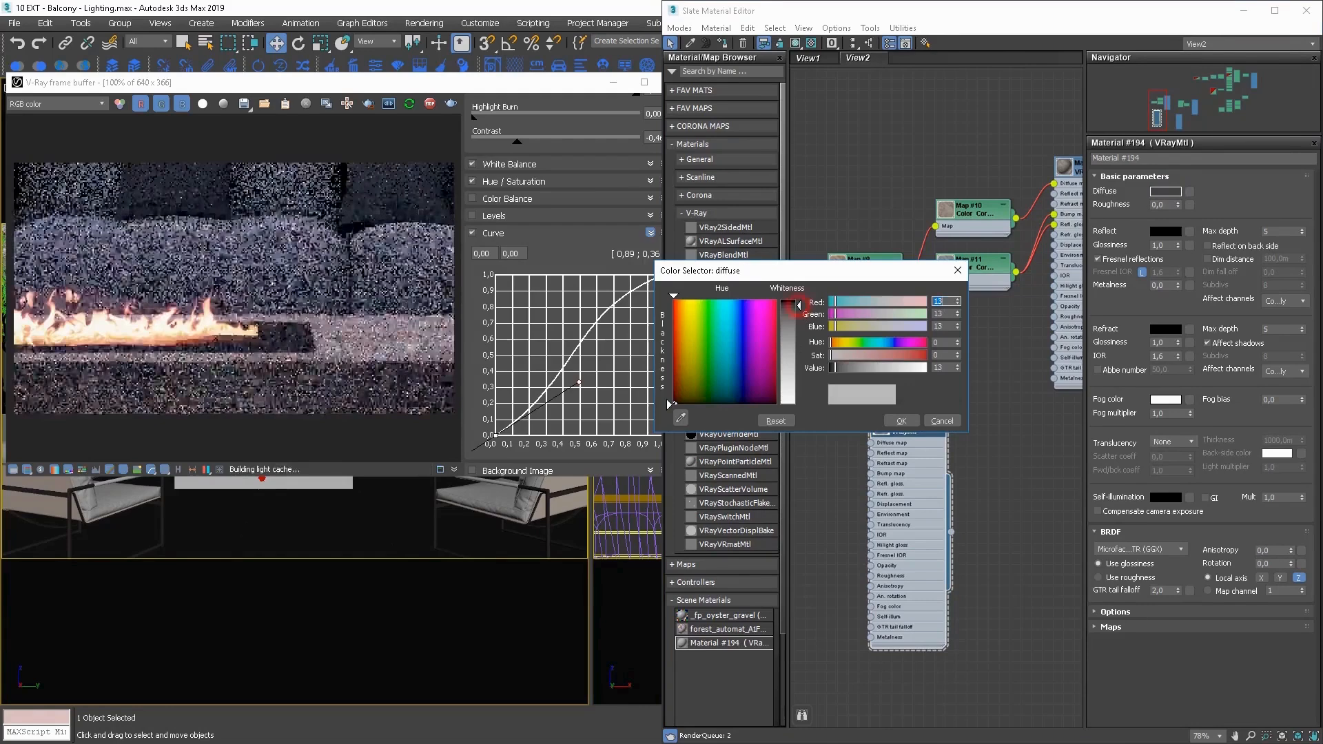
left_click(900, 421)
left_click(1164, 230)
left_click(800, 395)
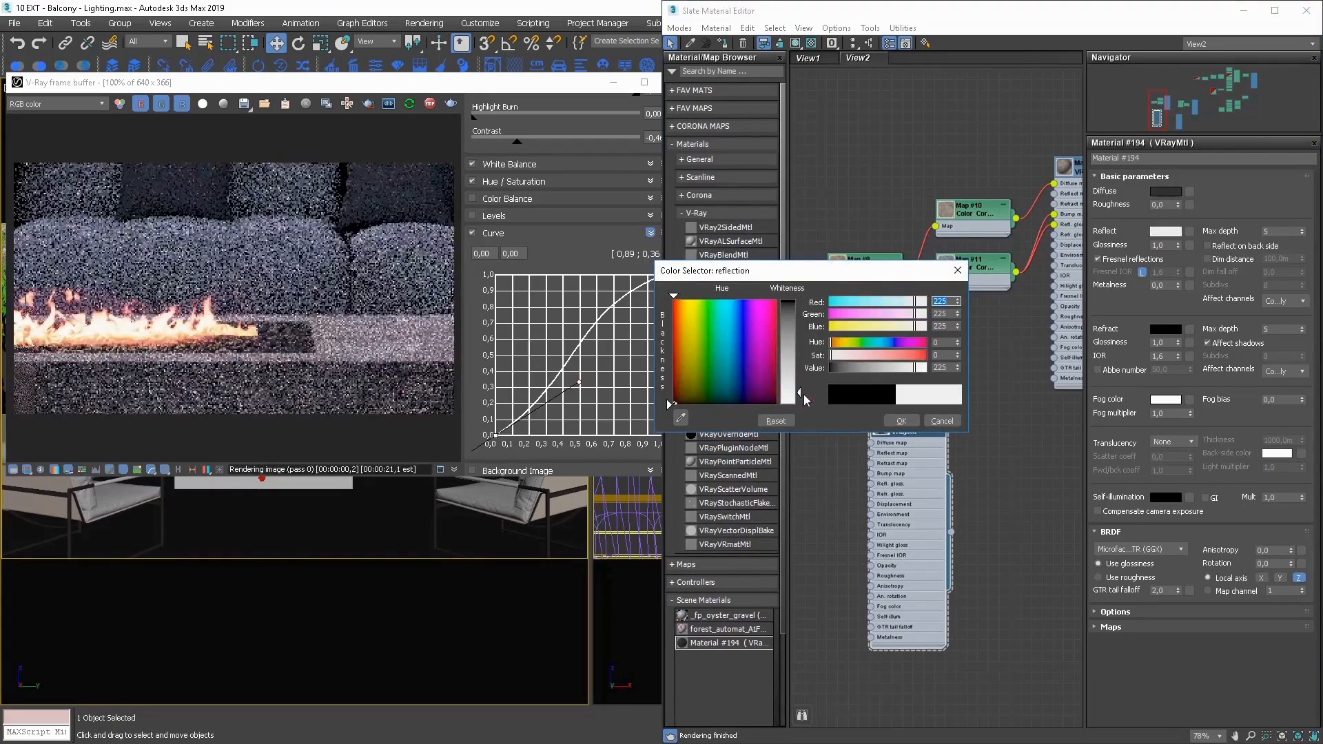
left_click(900, 421)
Set the gravel material's reflection glossiness to 0.7 and darken its diffuse color to value 2
left_click(1164, 246)
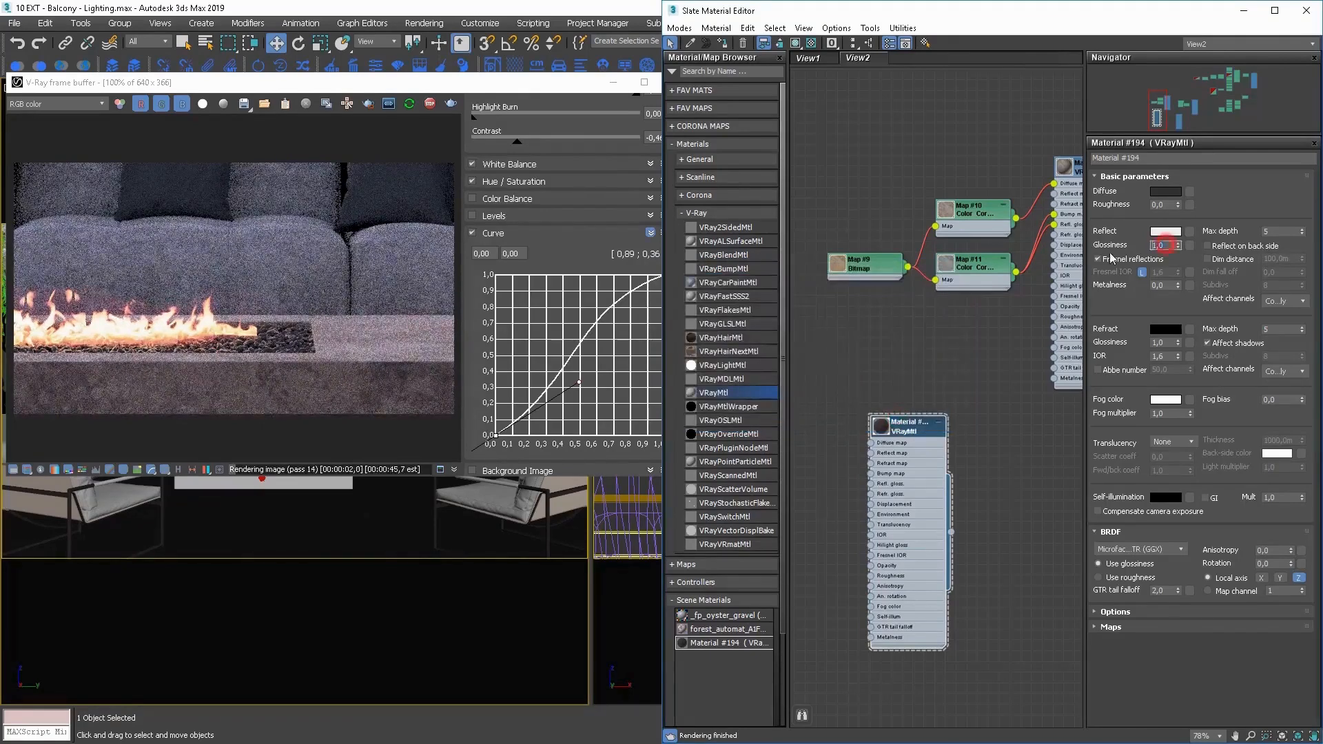
type("0,7")
key("Return")
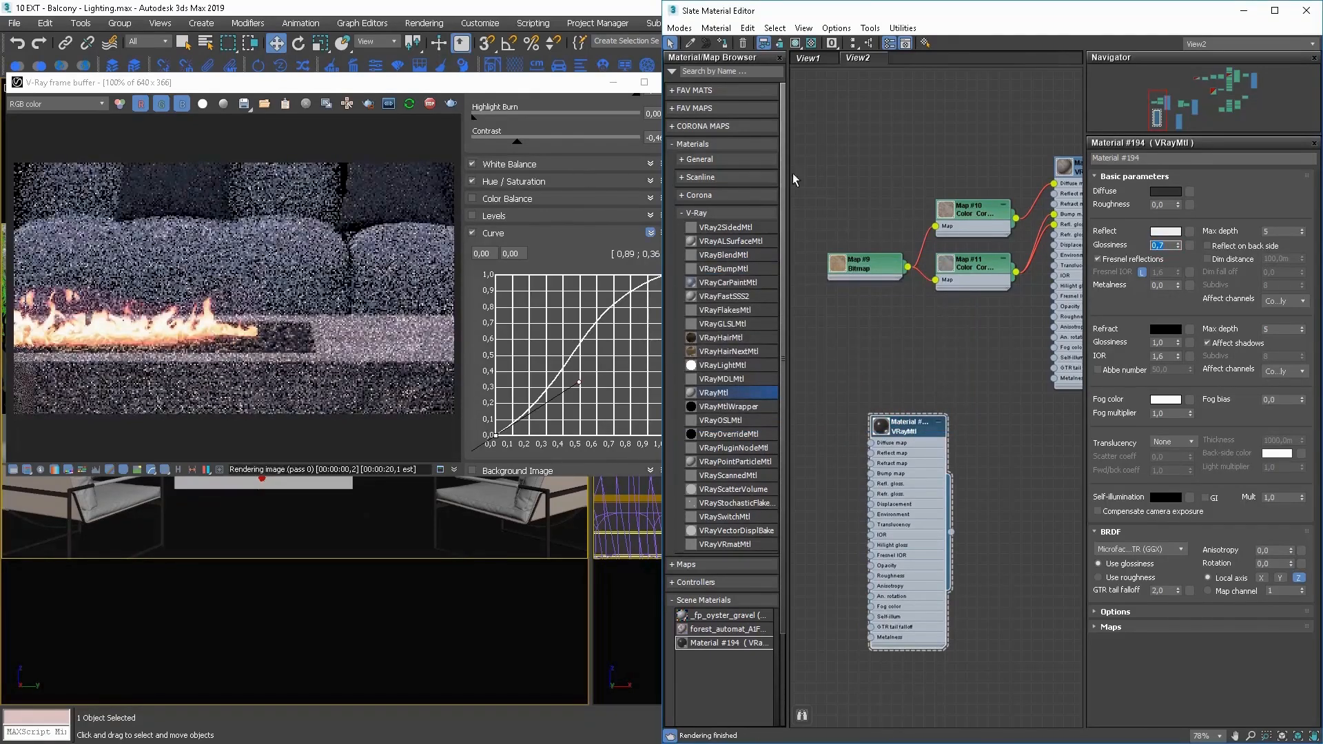
left_click(1165, 191)
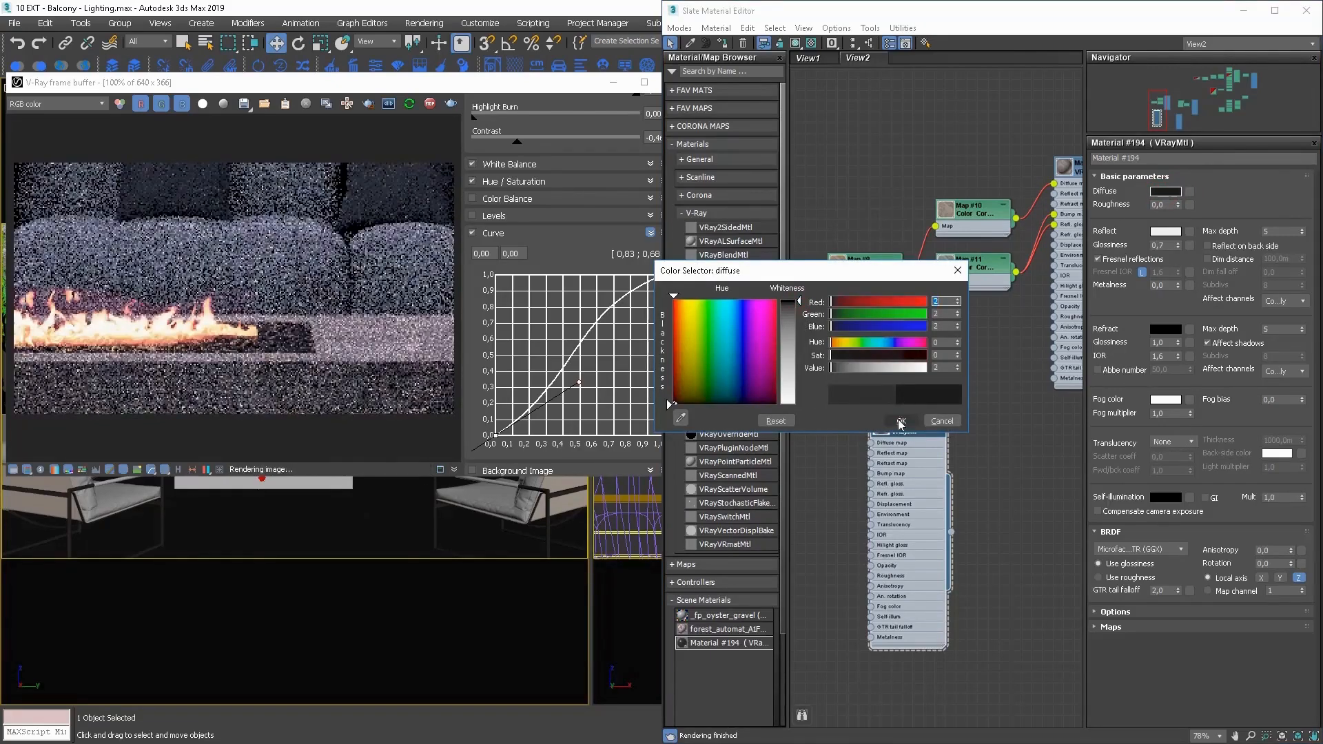
left_click(900, 421)
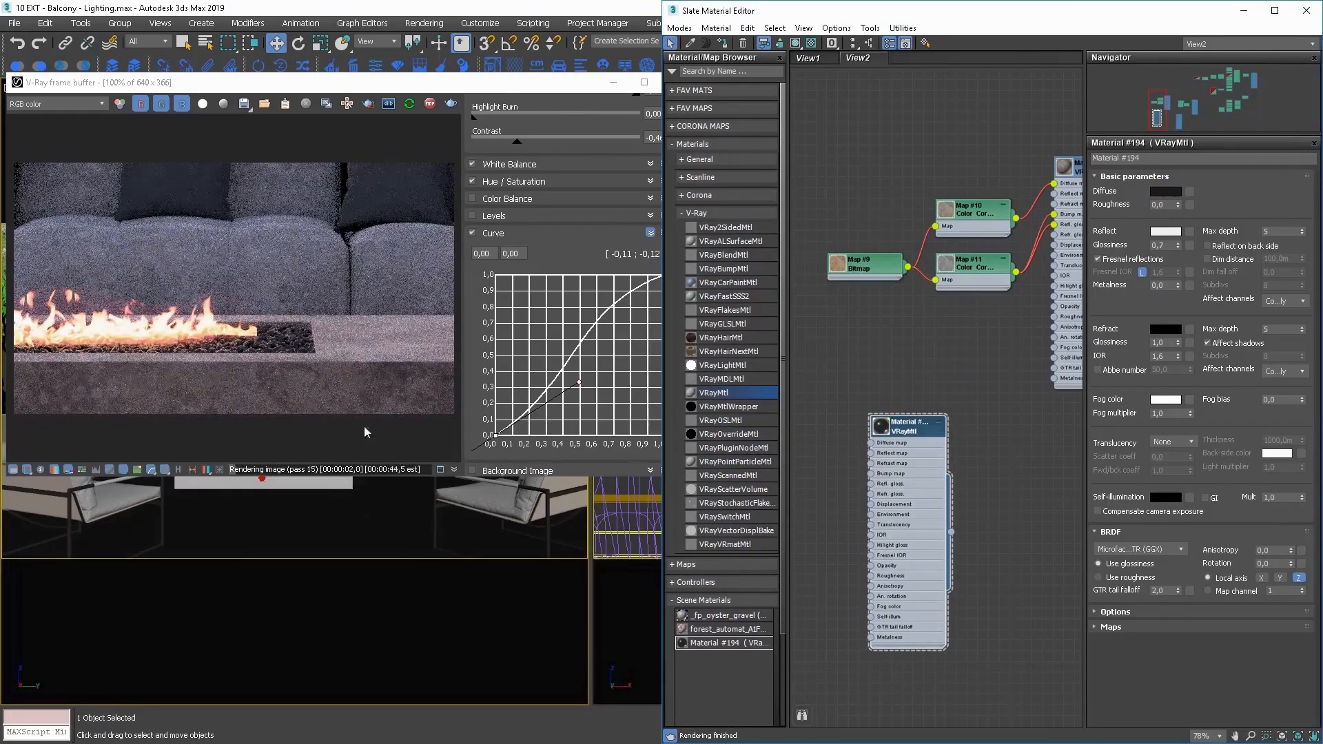
Zoom the interactive render back out to check the dark gravel in the whole balcony view
left_click(297, 333)
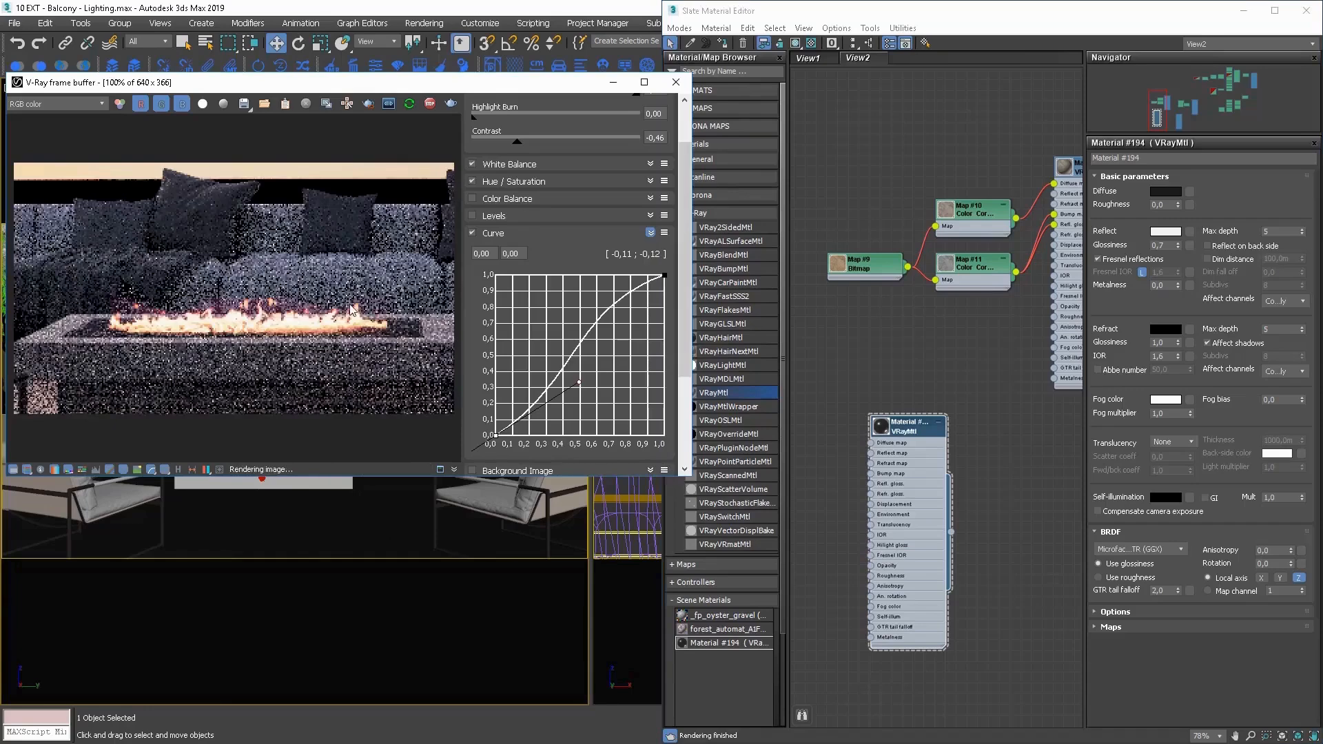
left_click(373, 317)
double_click(373, 315)
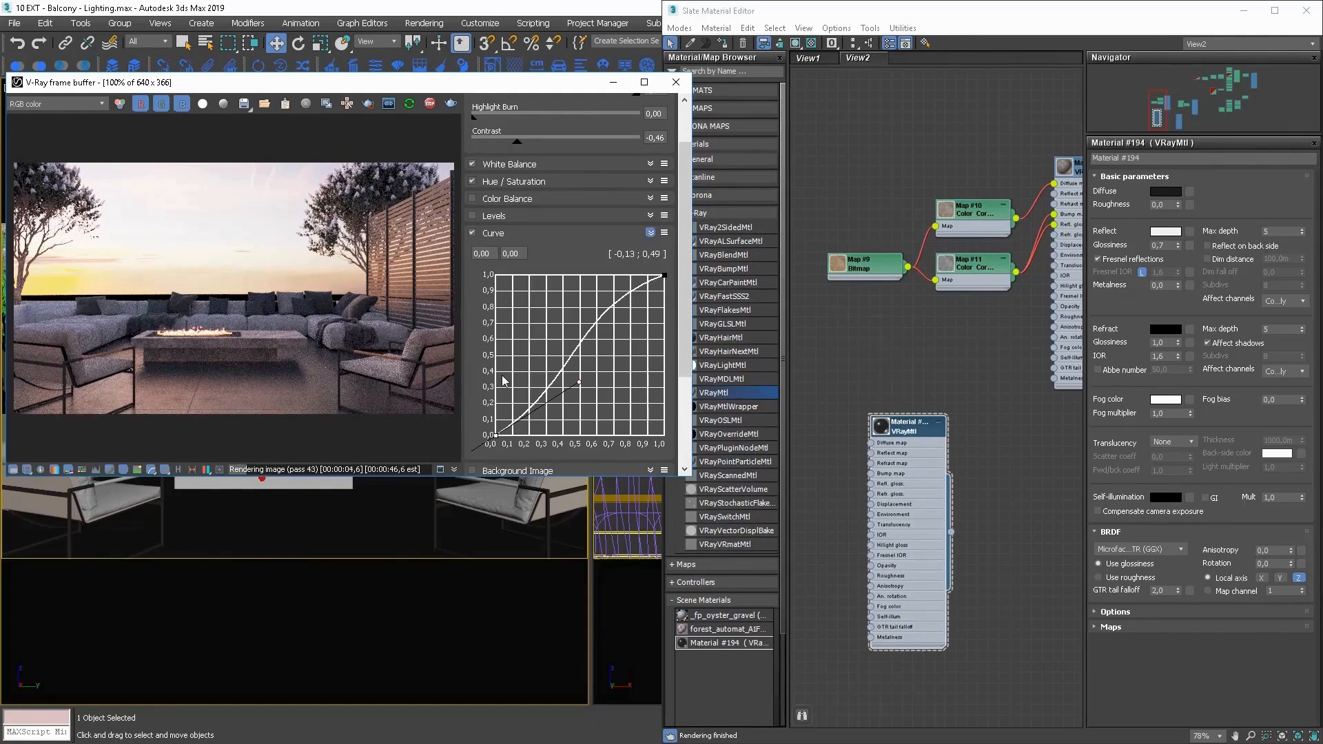
left_click(334, 521)
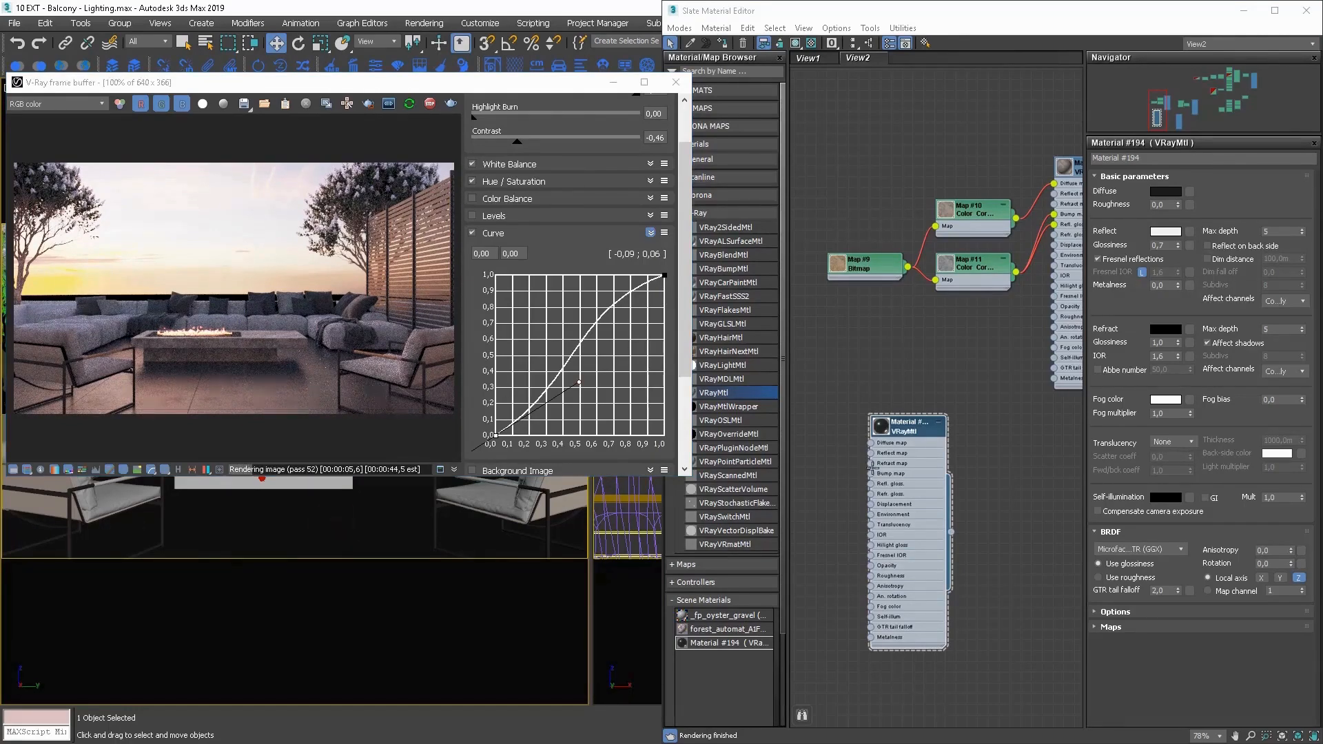
Open the parameters of Material #42 and set its reflection glossiness to 0.85
double_click(763, 615)
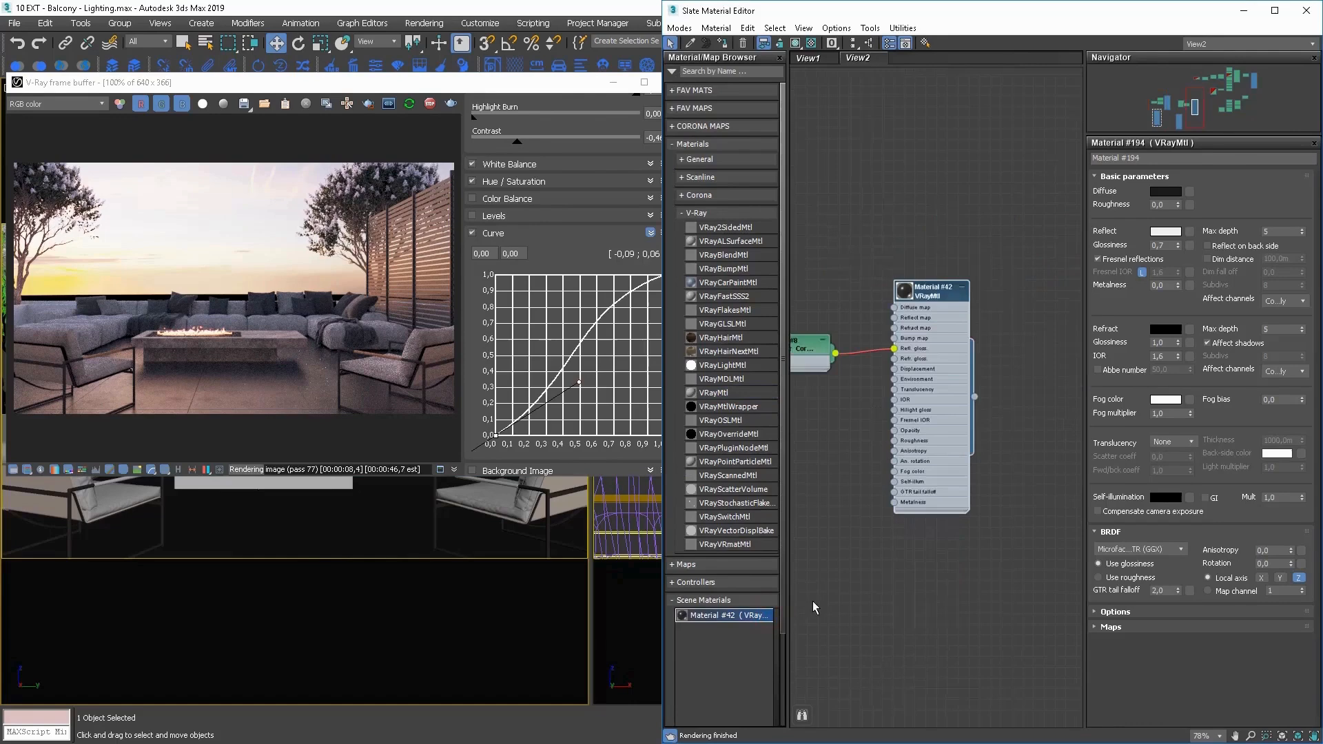
double_click(935, 290)
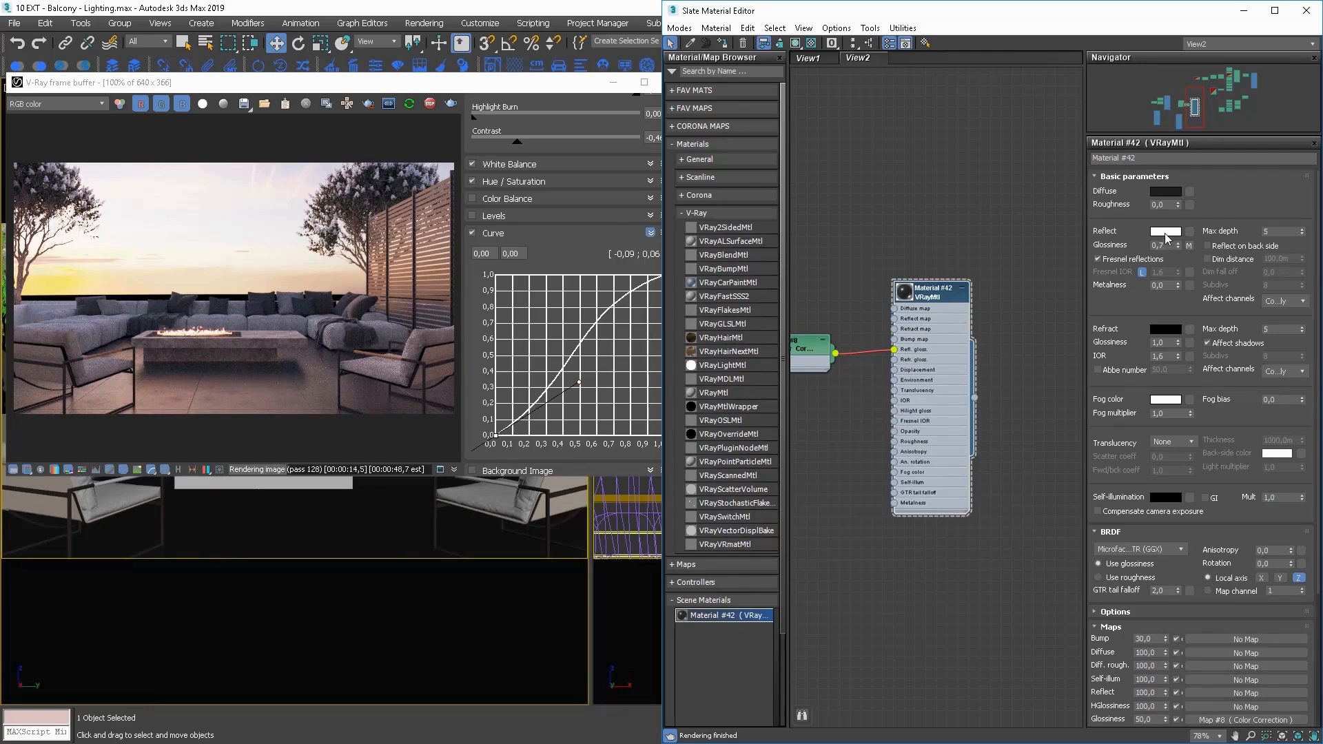
double_click(1149, 720)
double_click(1164, 246)
type(",85")
key("Return")
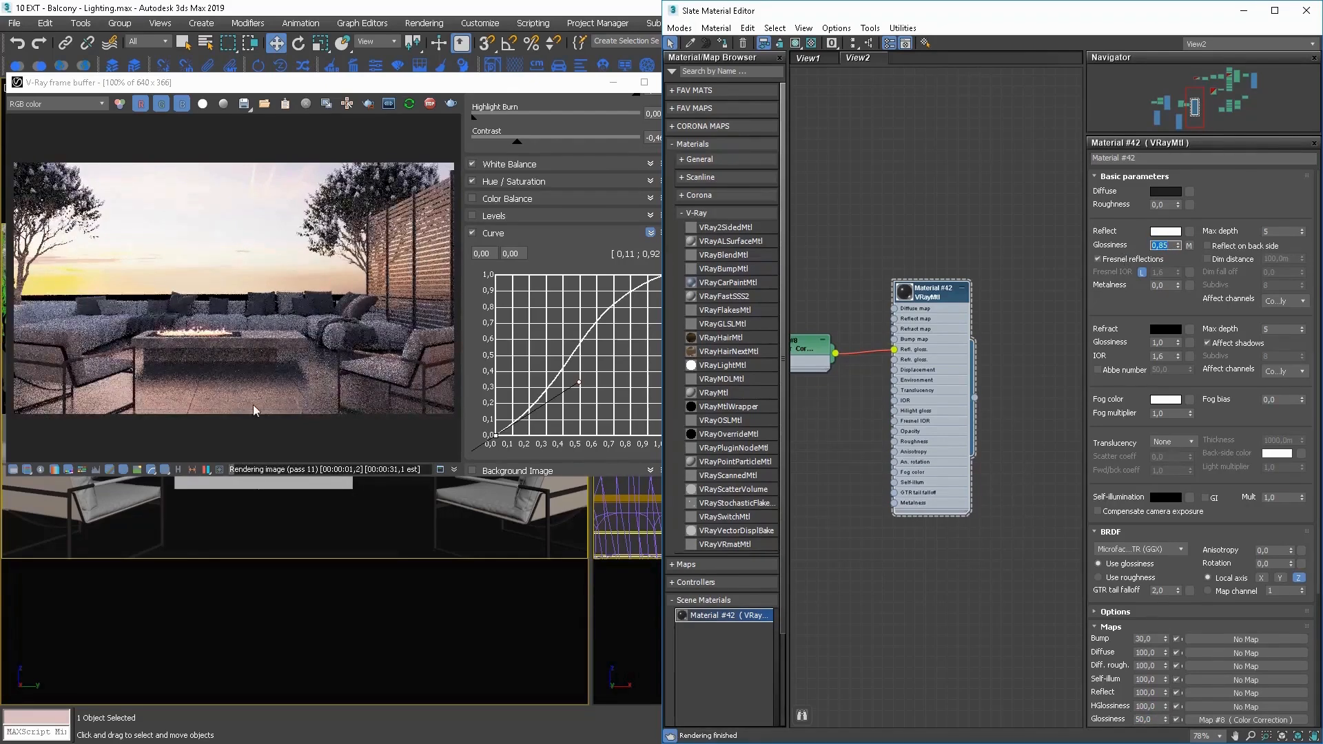
left_click(330, 84)
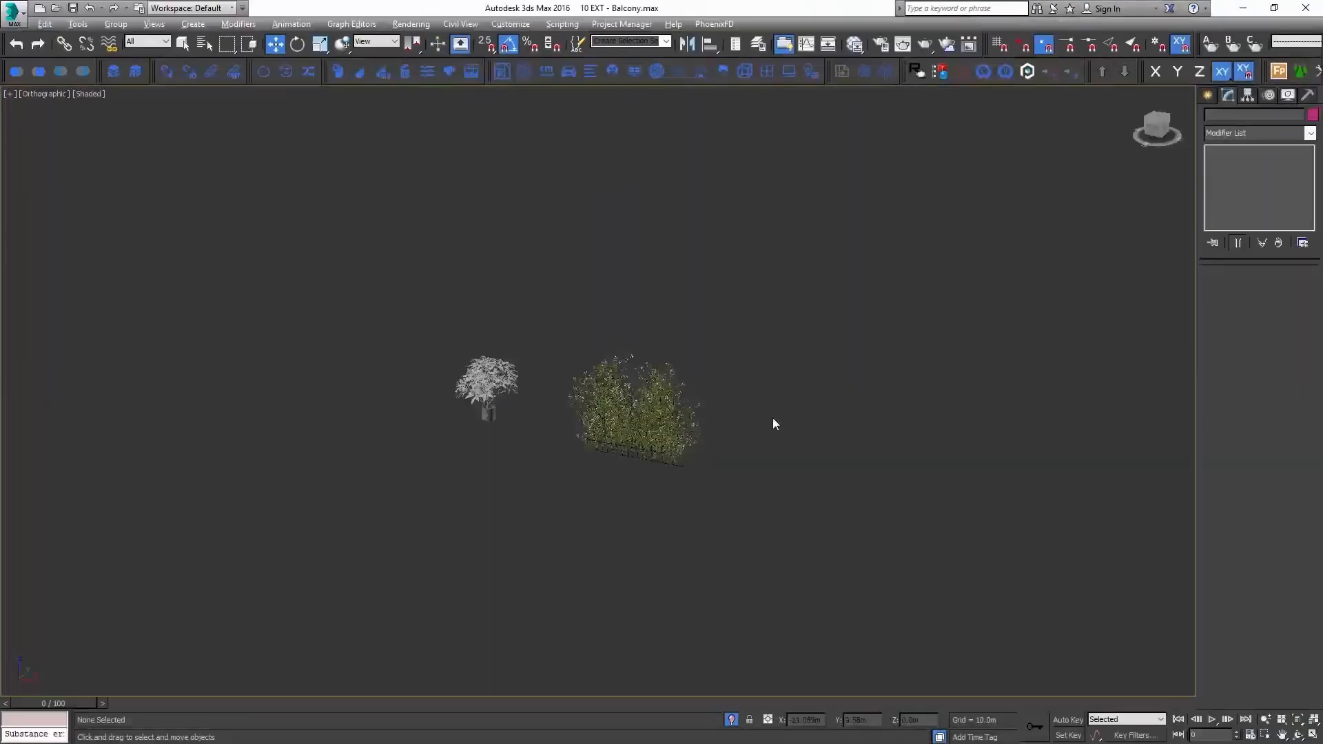
Copy the potted plant and climbing plants from the 10 EXT - Balcony.max scene and paste them into the Stage 2 scene
mouse_move(730, 414)
middle_mouse_down("alt")
mouse_move(792, 432)
mouse_move(733, 416)
middle_mouse_up("alt")
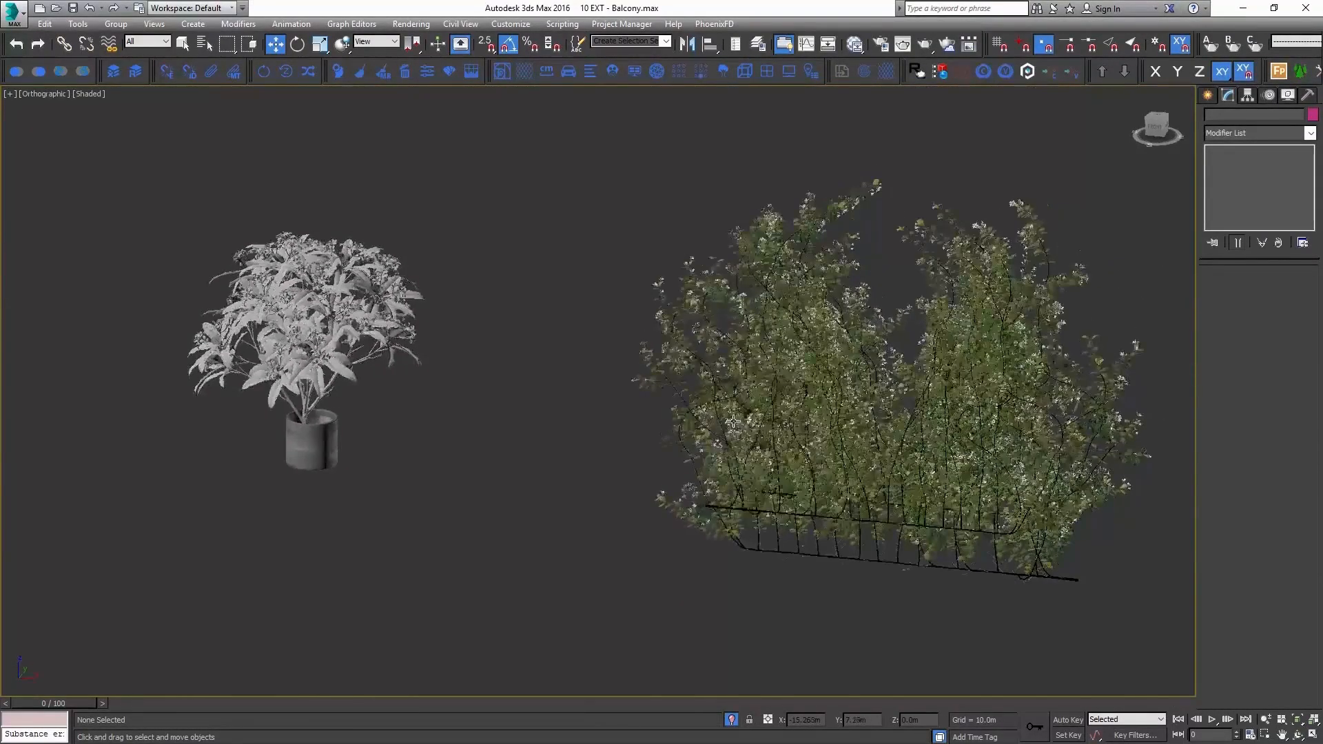
scroll(734, 416, "down", 3)
left_click_drag(1079, 238, 475, 569)
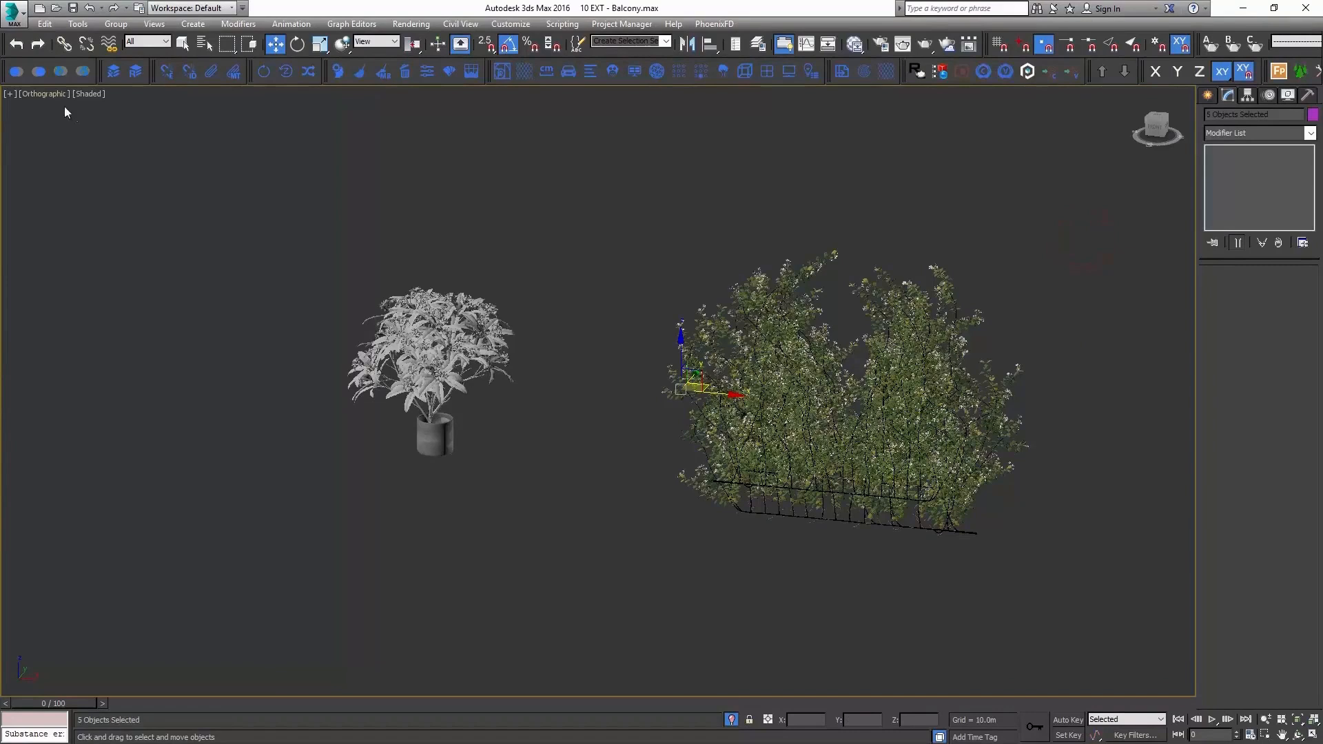
left_click(23, 80)
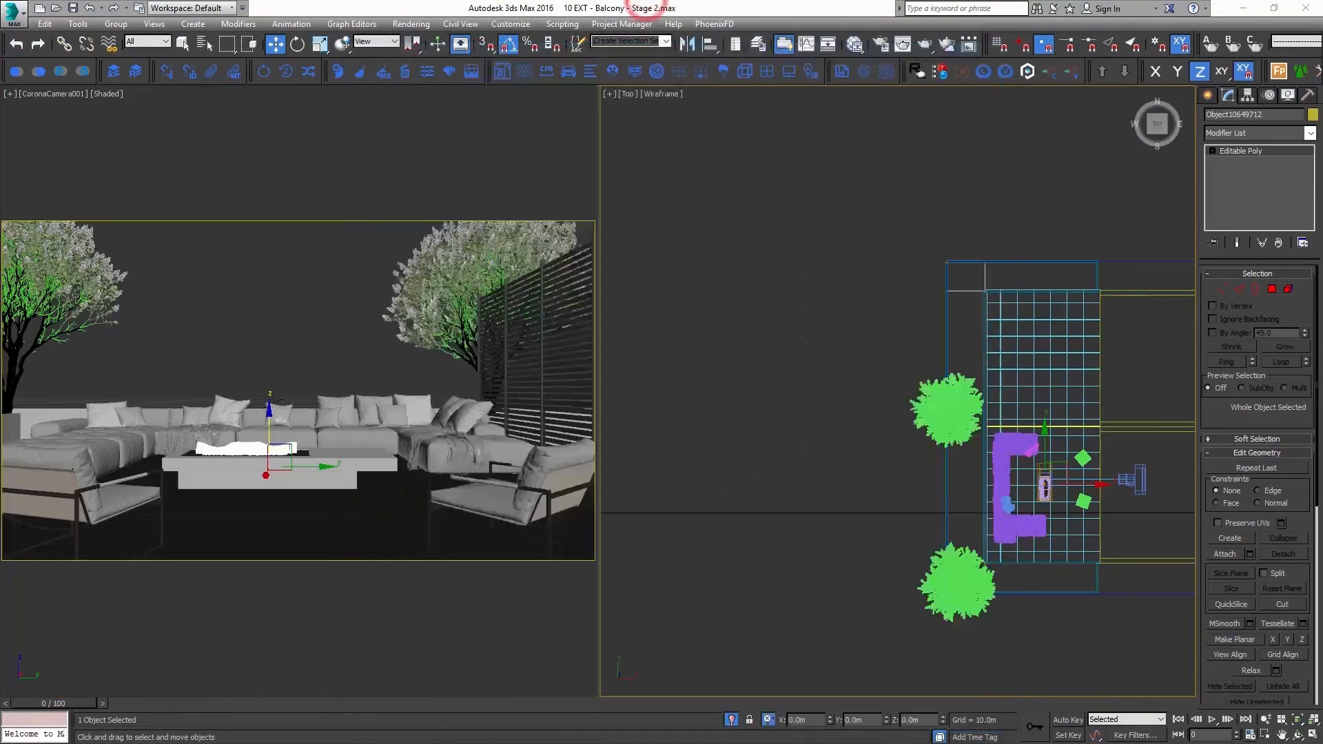
left_click(37, 71)
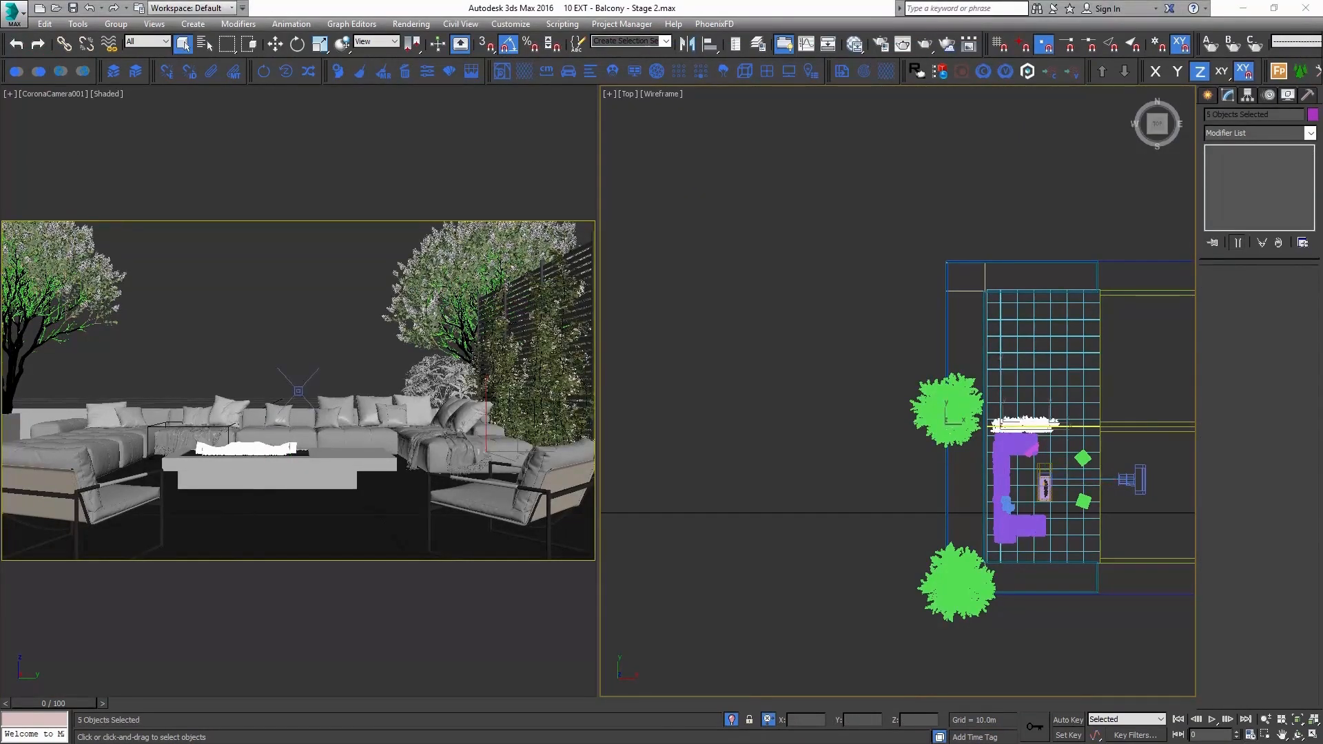
Move the potted plant from beside the slatted screen to the floor corner at the sofa's opposite end
scroll(1058, 356, "up", 5)
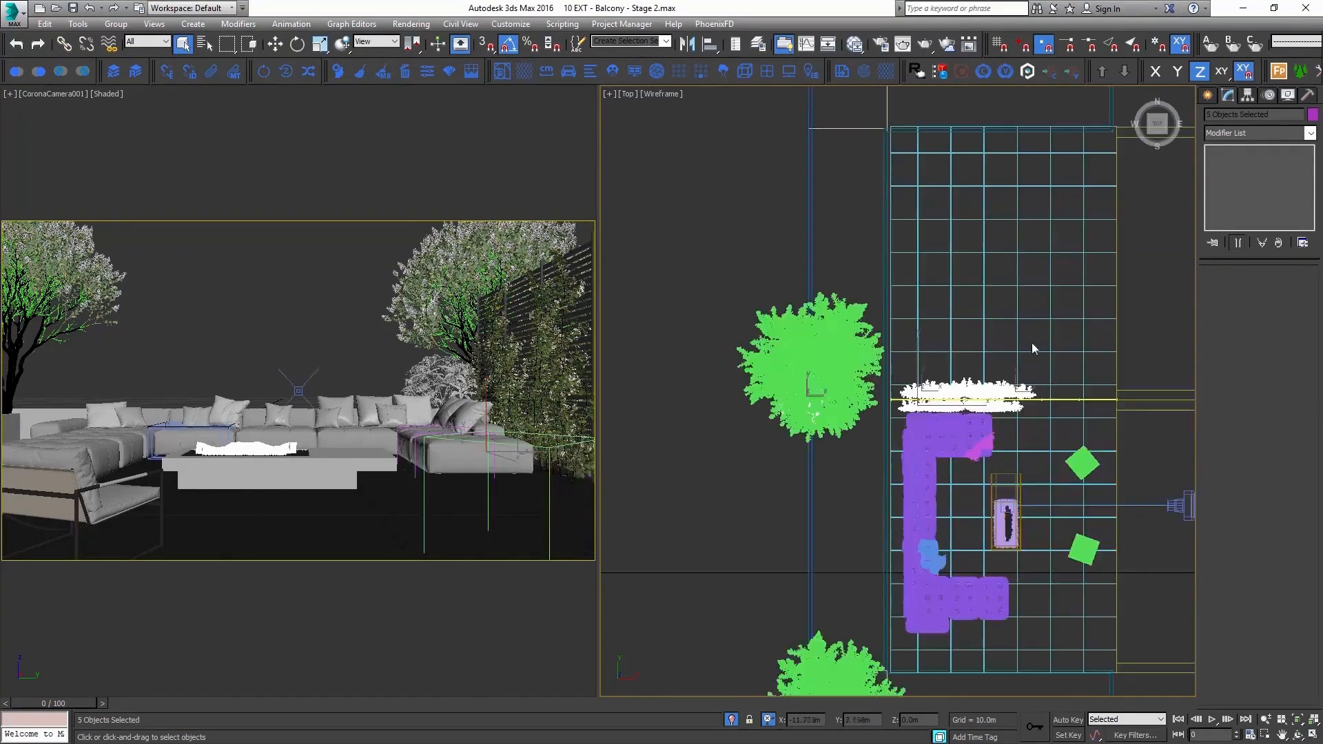
left_click(1041, 334)
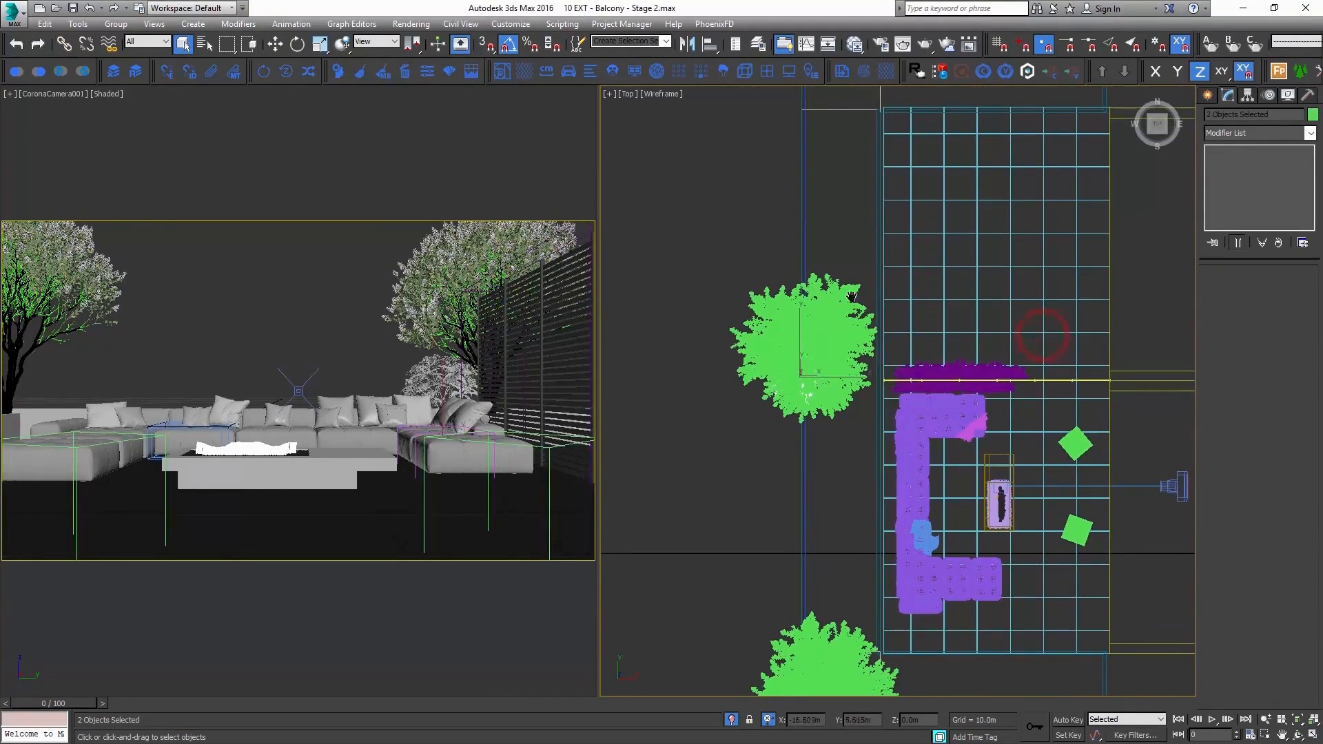
middle_click_drag(854, 360, 852, 269)
left_click(815, 276)
key("w")
left_click_drag(815, 267, 926, 513)
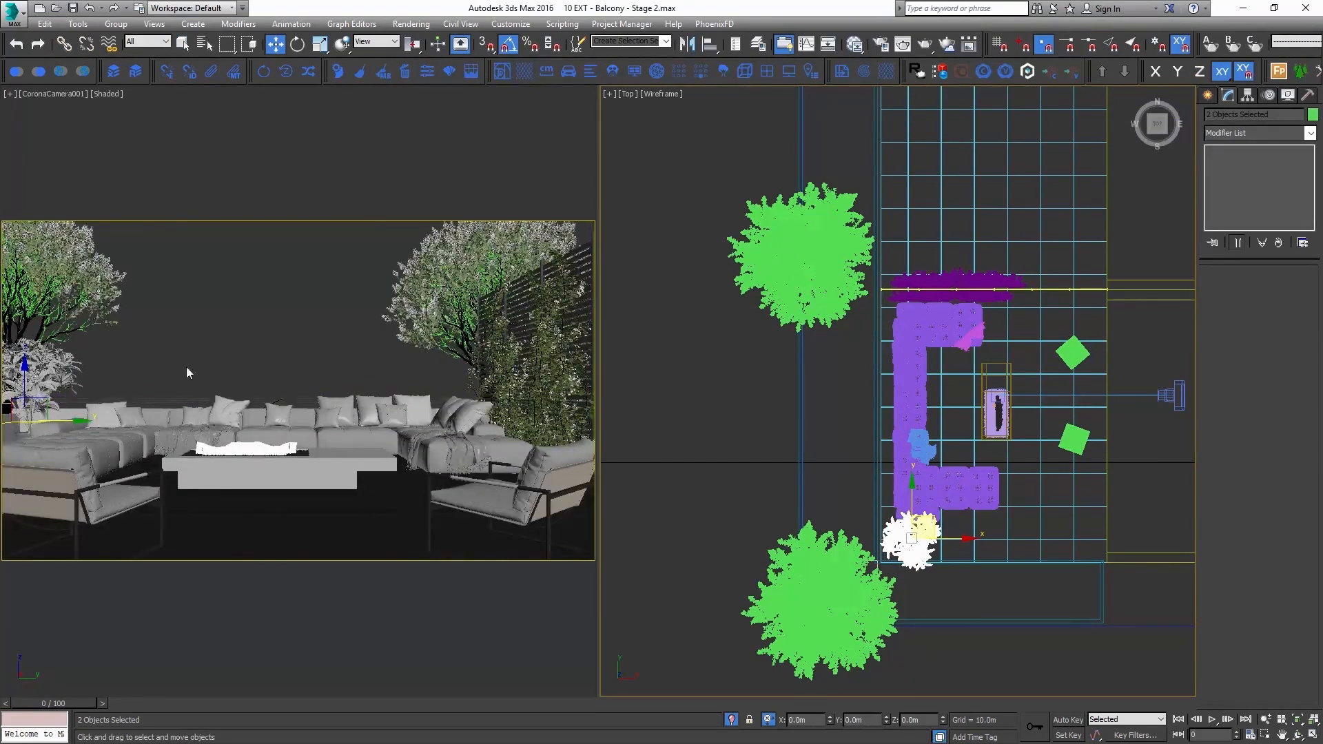
Copy the potted plant's foliage beside the near end of the slatted screen and scale the copy down slightly
middle_click_drag(979, 431, 964, 389)
left_click(911, 486)
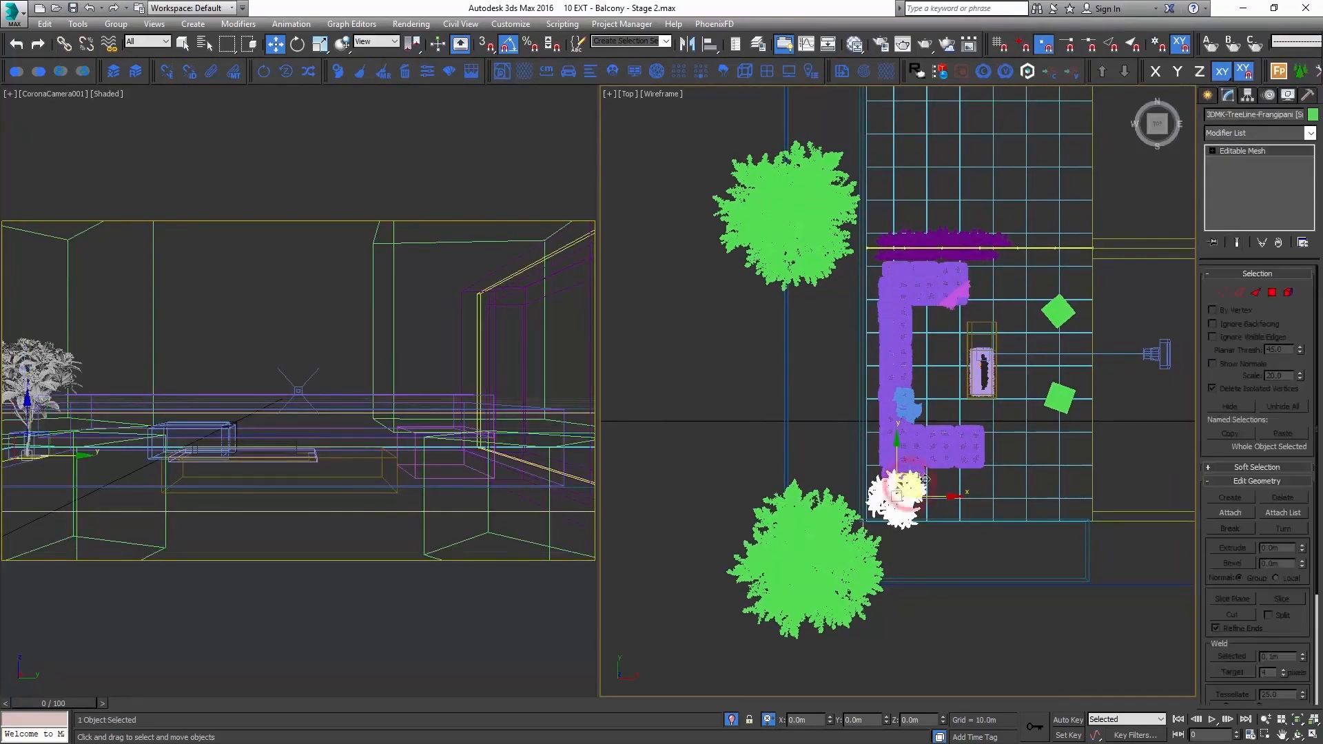
left_click_drag(921, 479, 1041, 260, "shift")
key("Return")
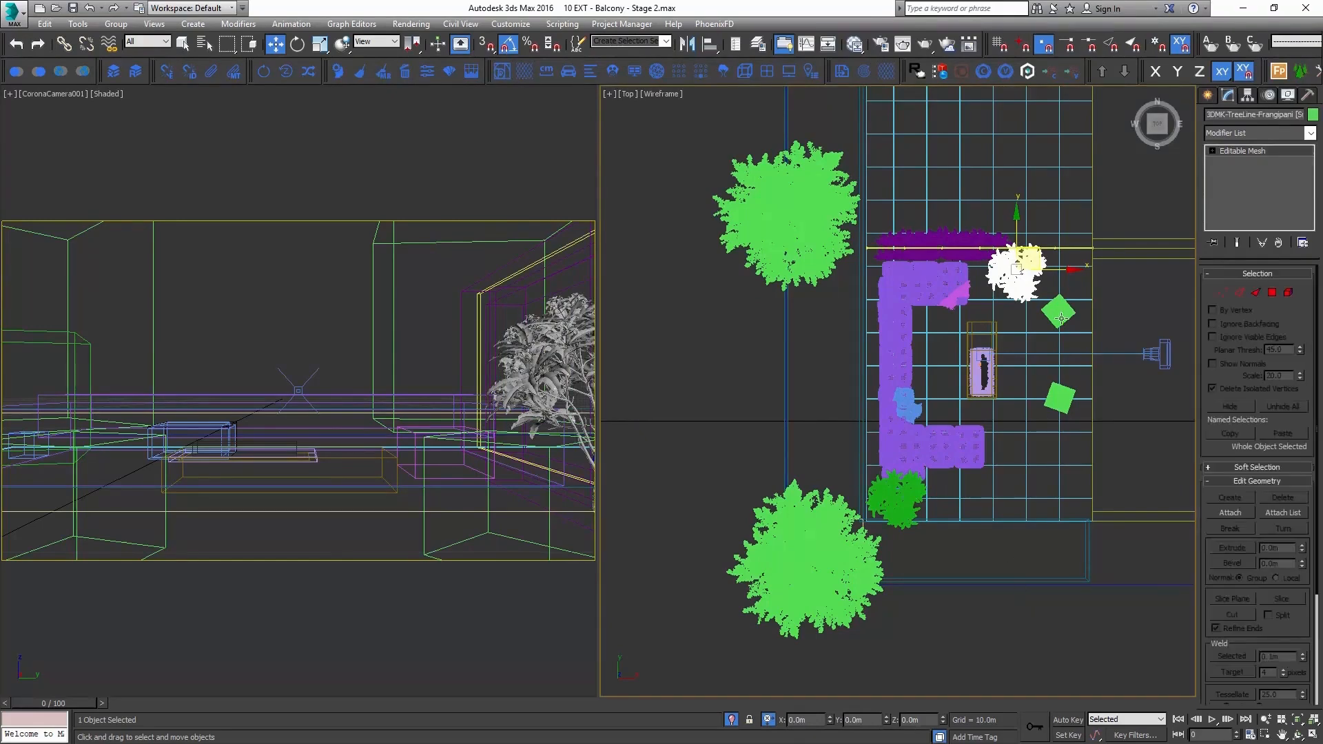
middle_click_drag(1025, 266, 1026, 282)
key("r")
left_click_drag(1026, 282, 1029, 304)
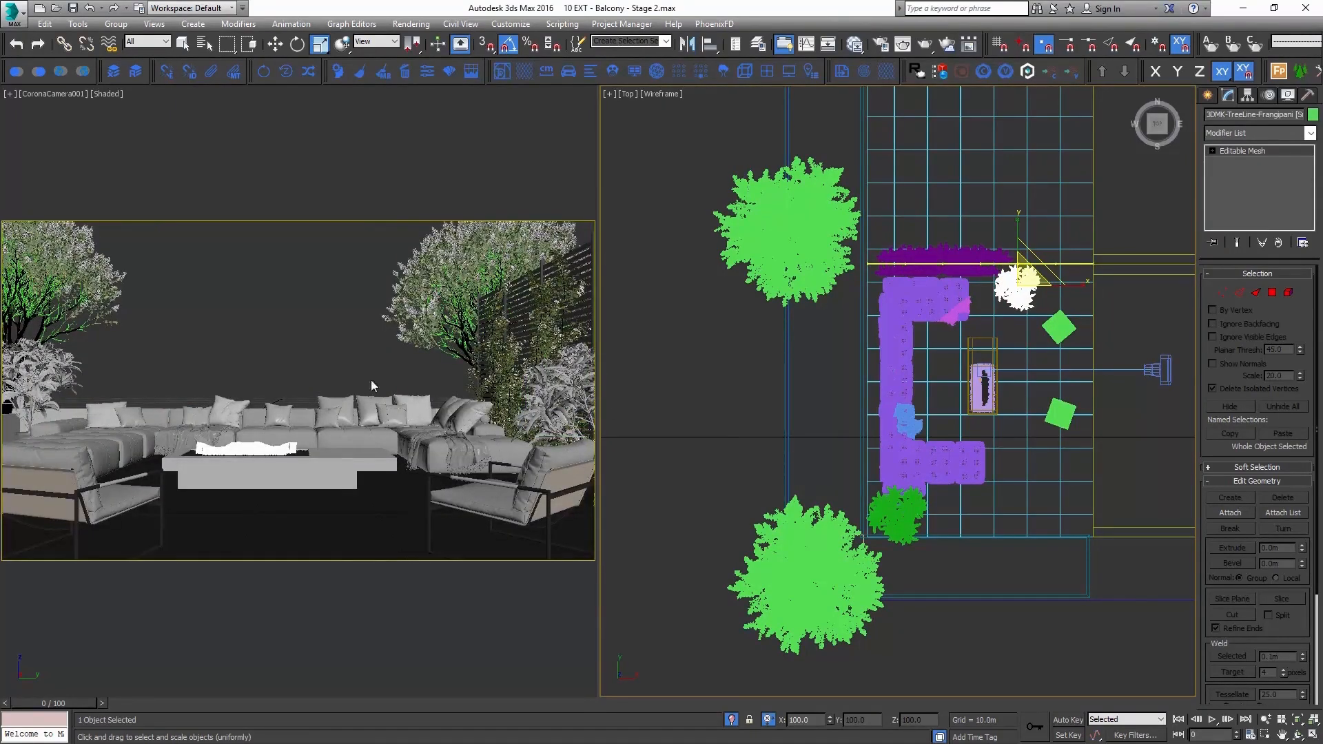
Copy the small plant to the far end of the slatted screen behind the sofa and rotate the copy around its vertical axis
middle_click_drag(924, 352, 939, 313)
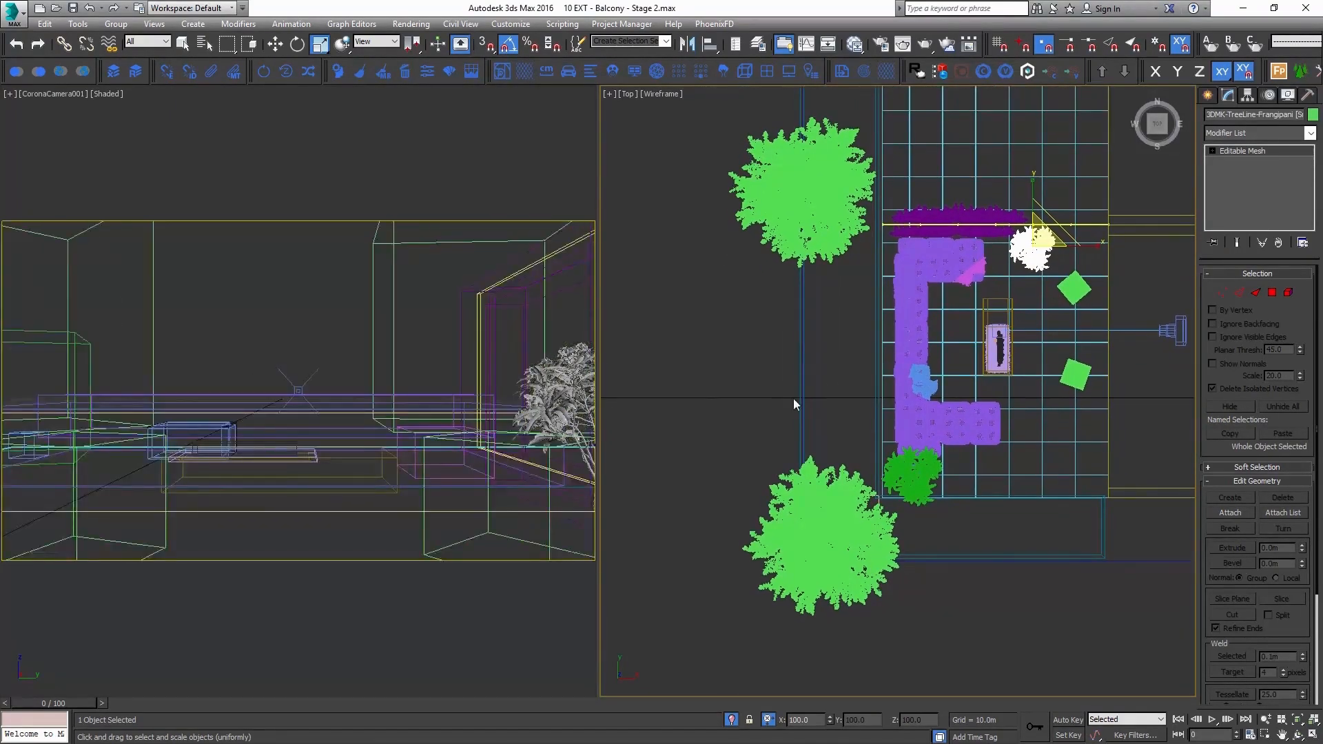
middle_click_drag(1020, 387, 911, 337, "alt")
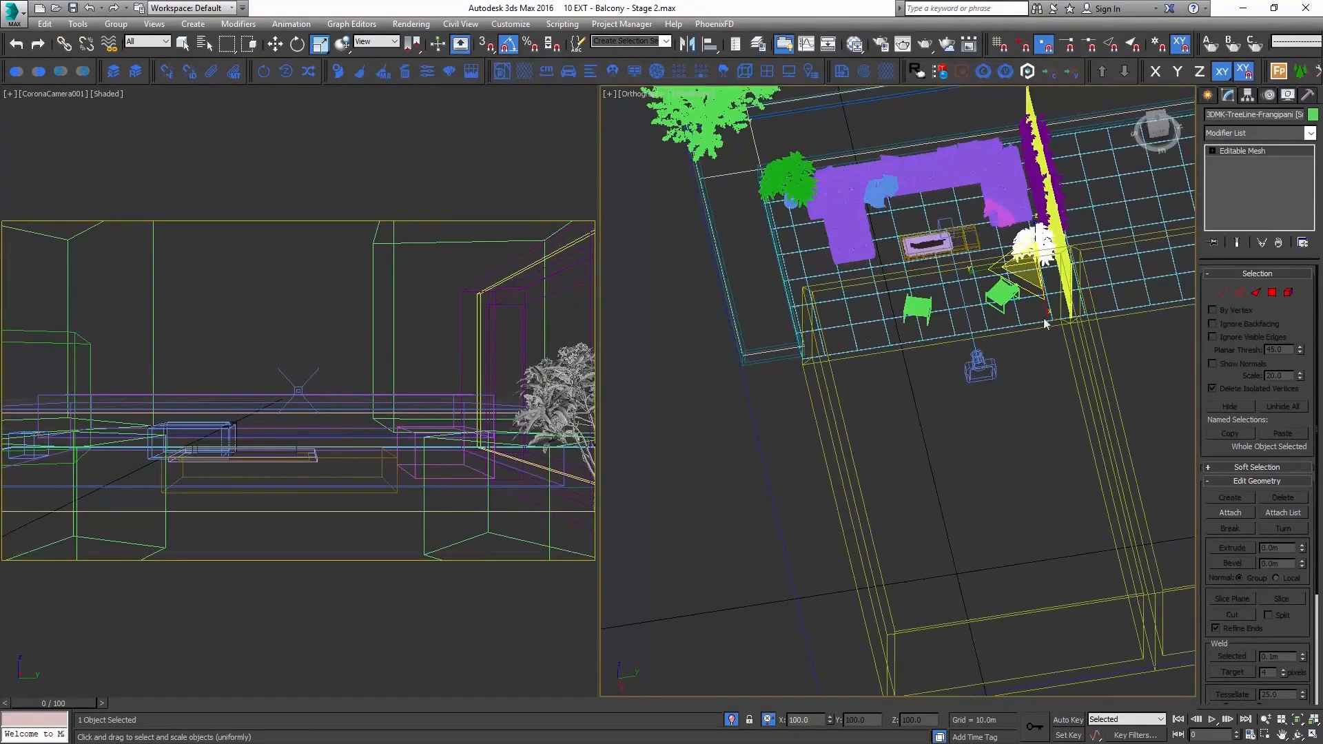
middle_click_drag(1064, 318, 1008, 426)
middle_click_drag(969, 324, 992, 406)
key("w")
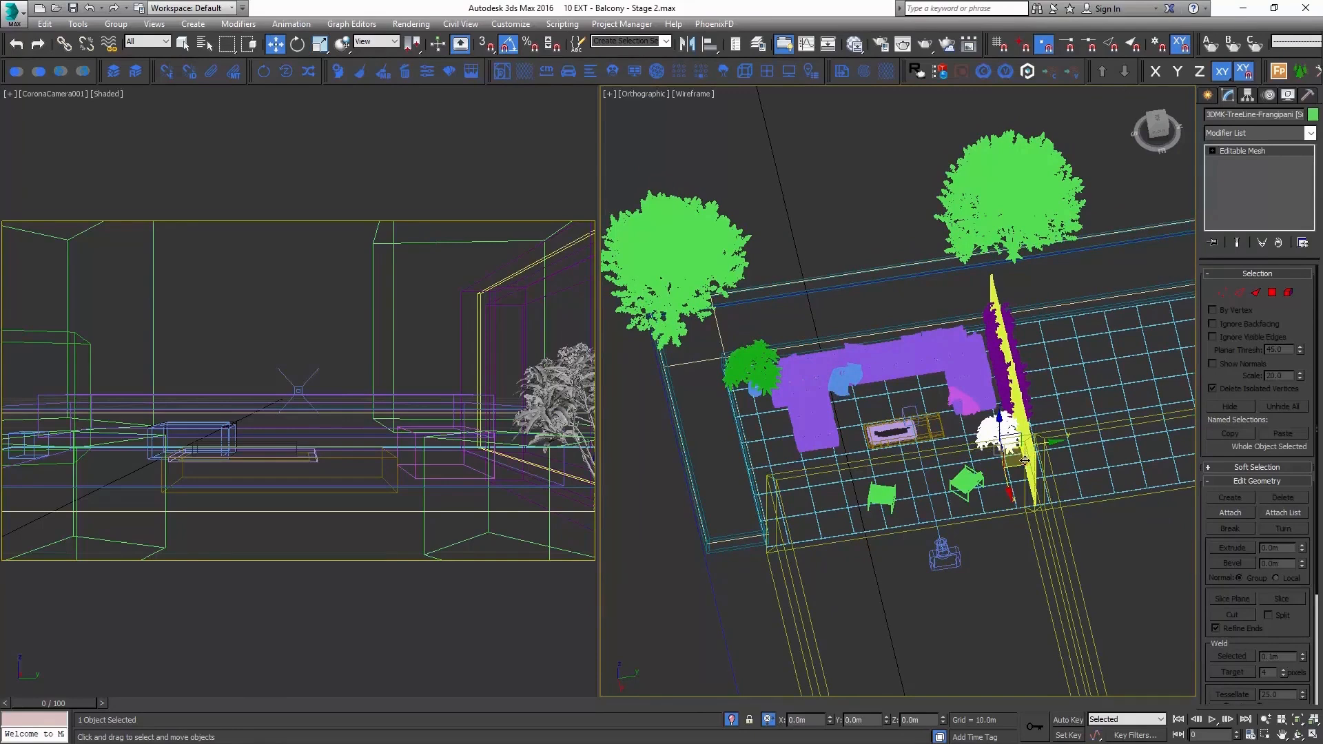
left_click_drag(1024, 460, 994, 312)
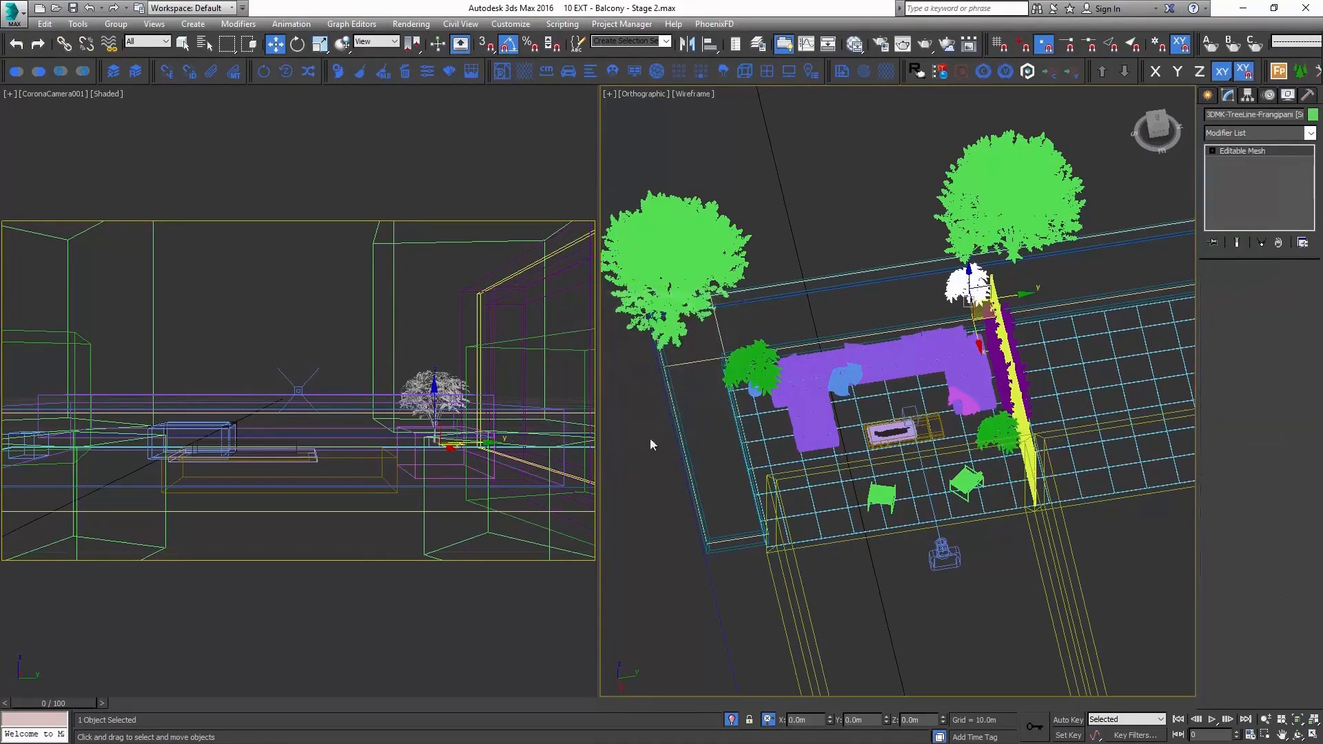
key("e")
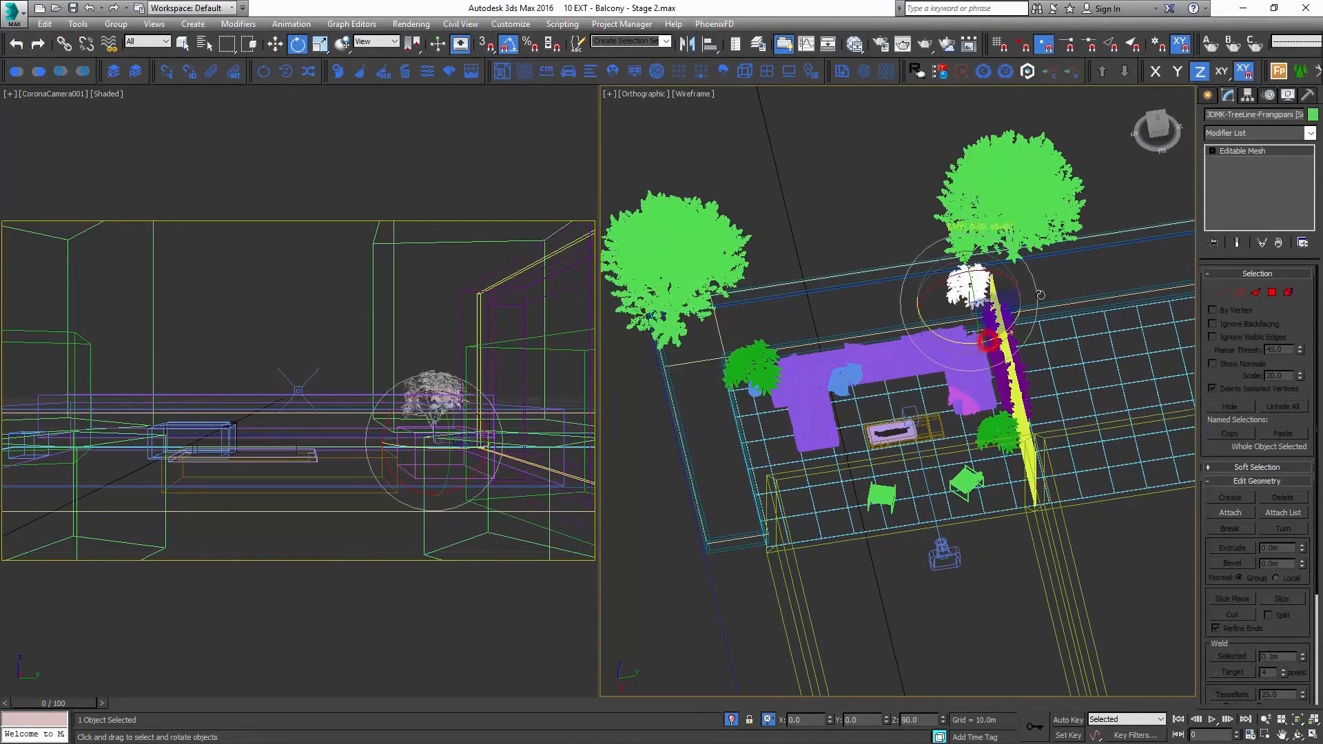
key("r")
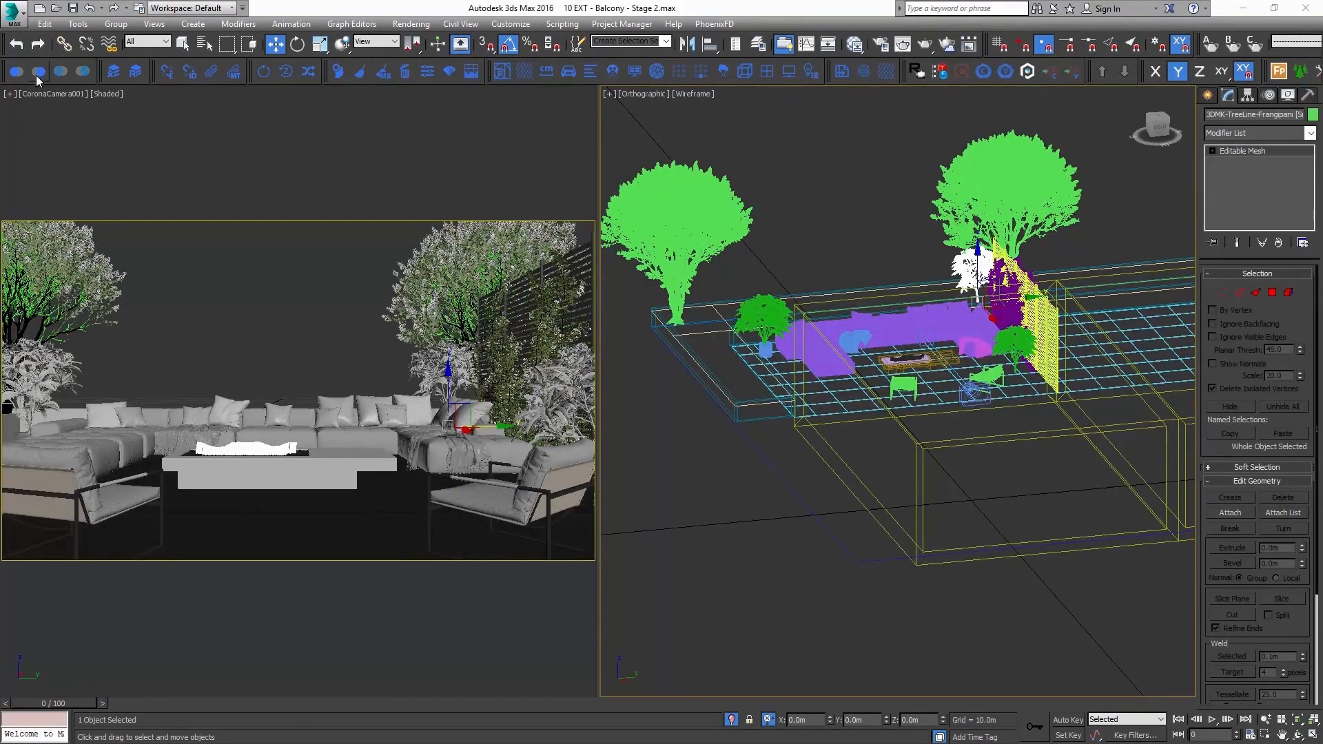
Paste the four hanging plant models into the Stage 2 scene and view them in wireframe from several angles
left_click(38, 70)
key("F3")
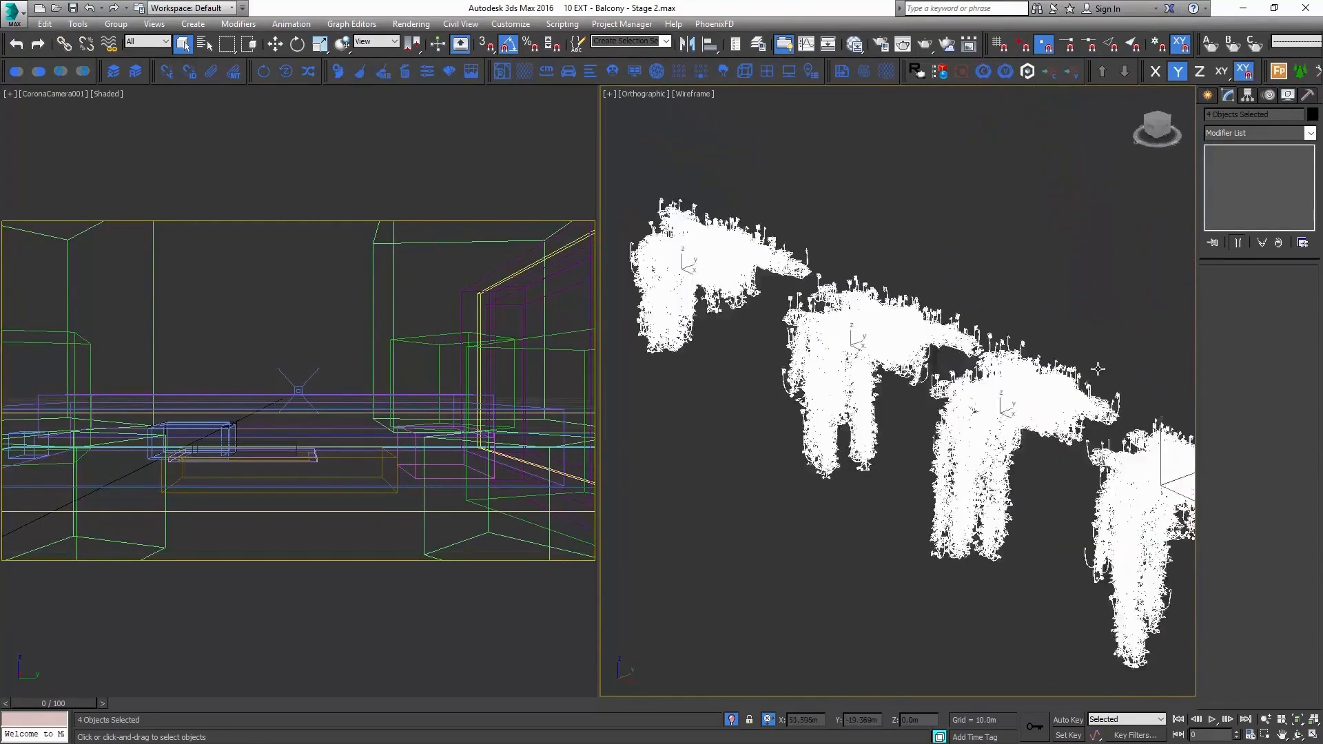
scroll(1098, 370, "down", 8)
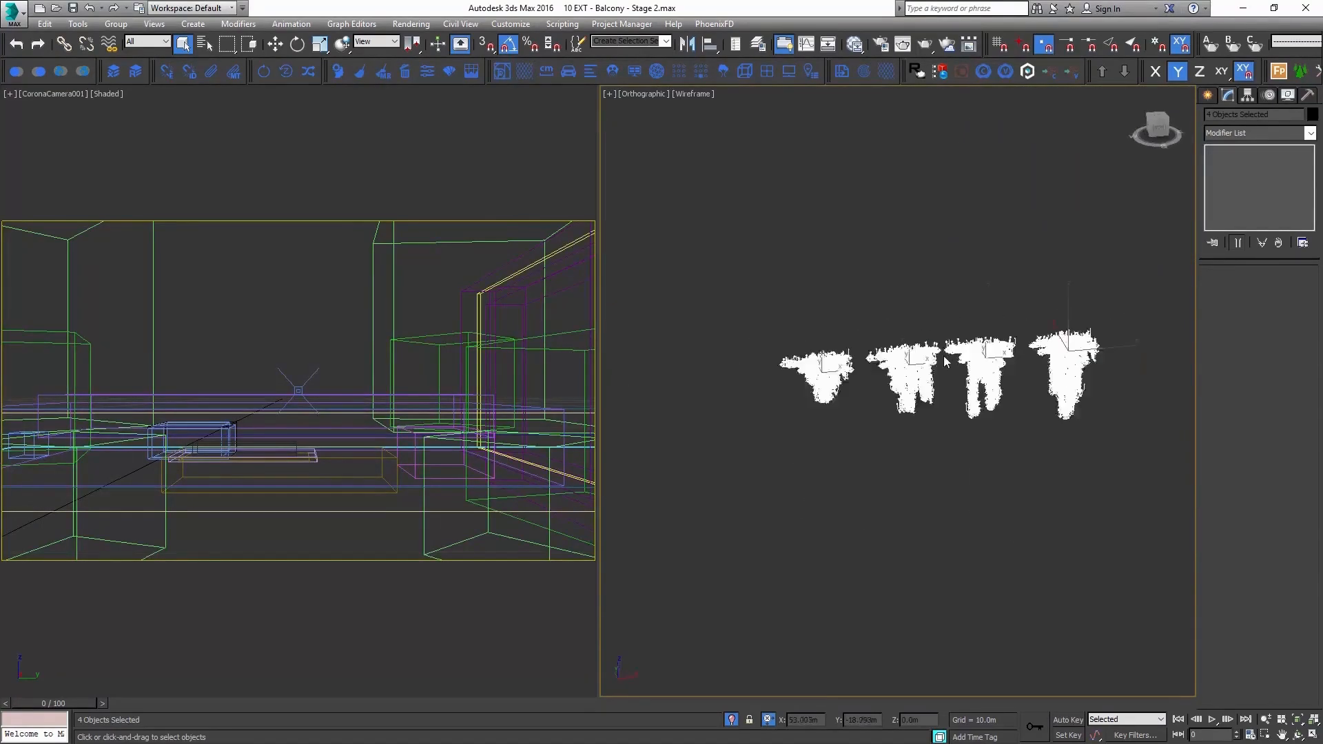
mouse_move(1017, 331)
middle_mouse_down("alt")
mouse_move(944, 385)
mouse_move(819, 386)
middle_mouse_up("alt")
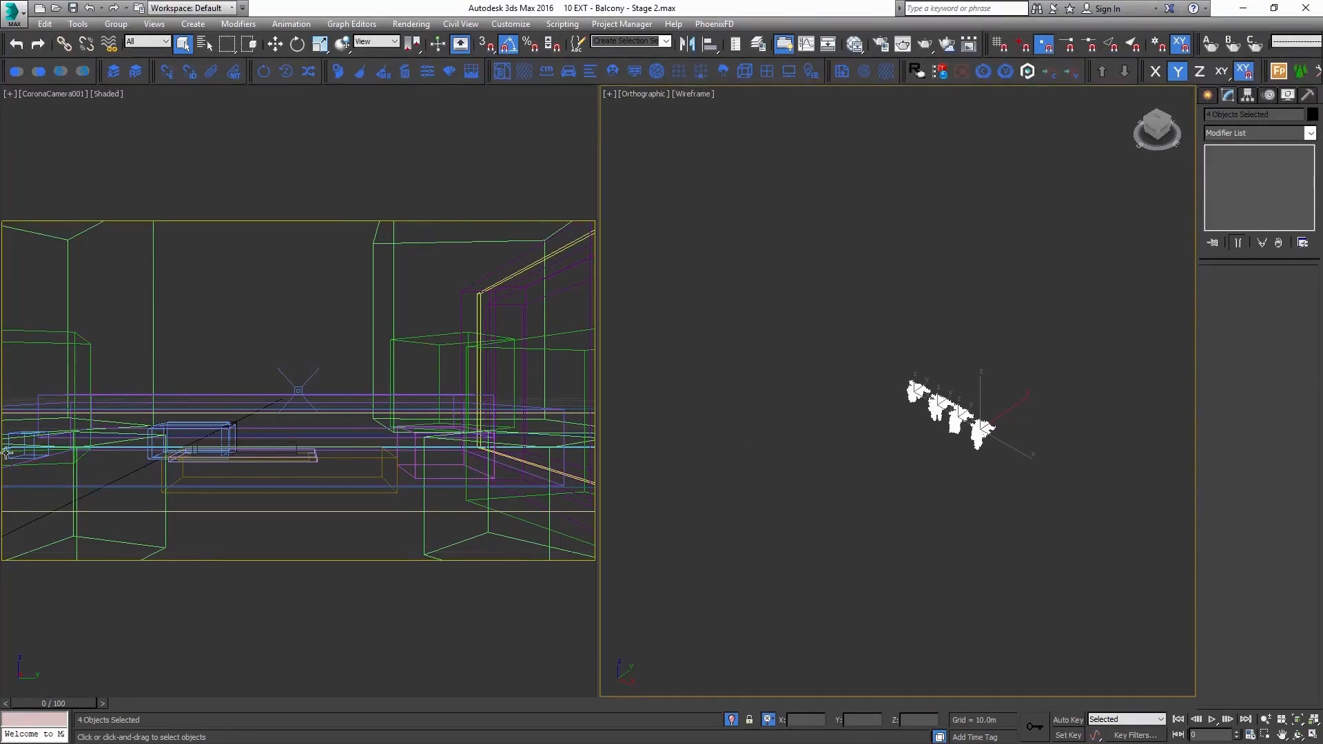
Isolate the U-shaped planter wall behind the sofa and display it shaded in the orthographic view
left_click(15, 423)
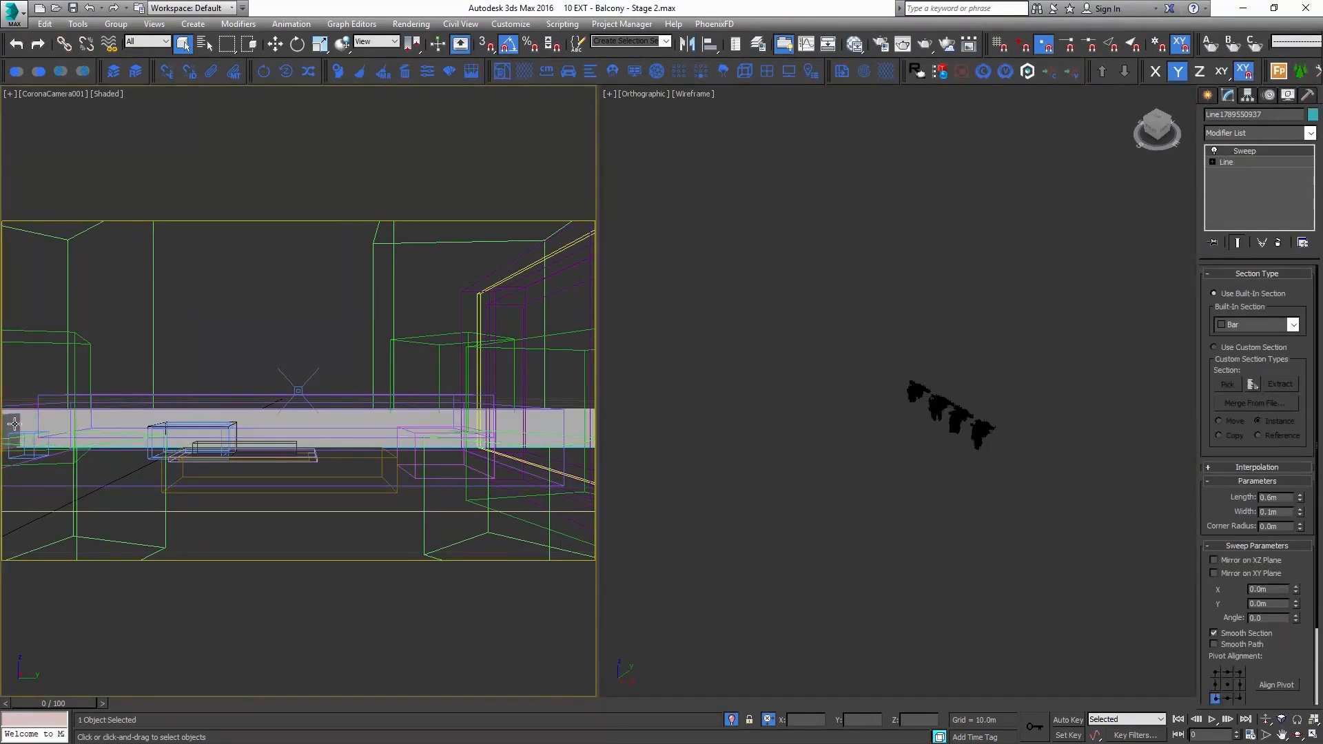
key("alt+q")
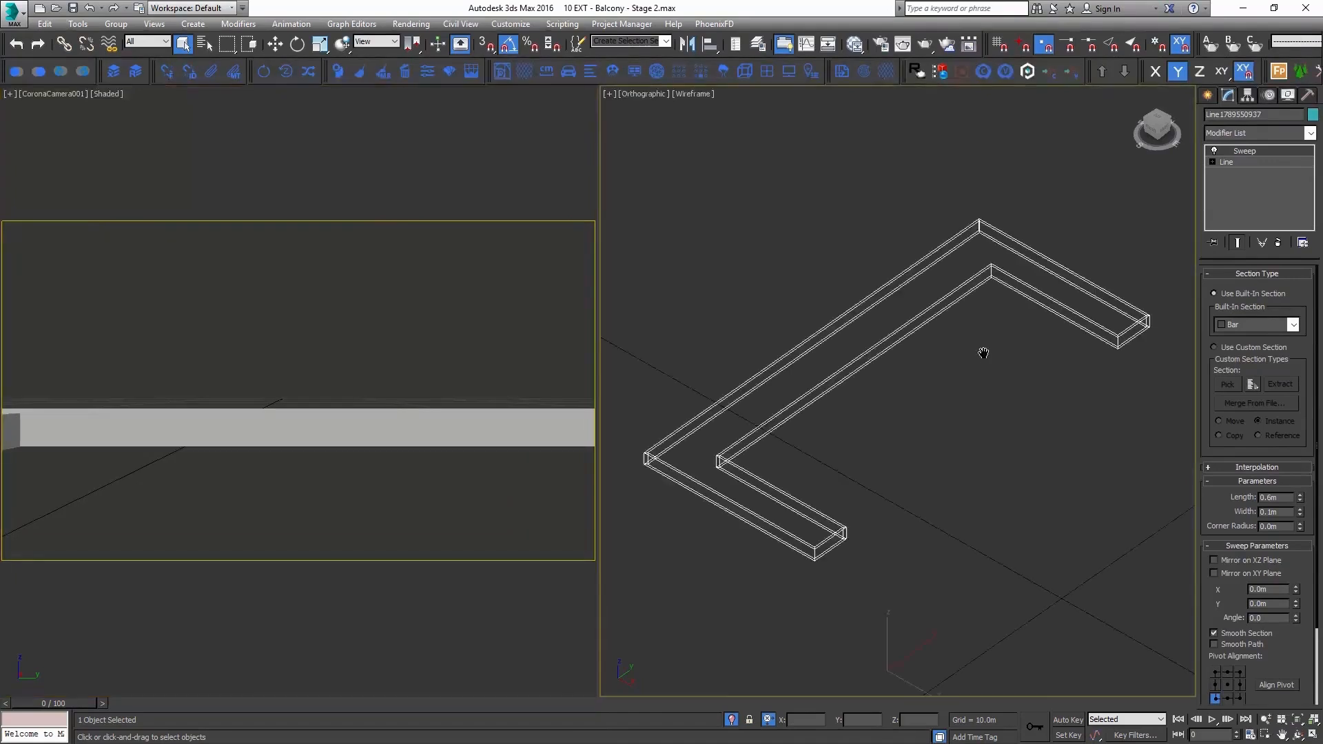
middle_click_drag(950, 337, 923, 332, "alt")
key("F3")
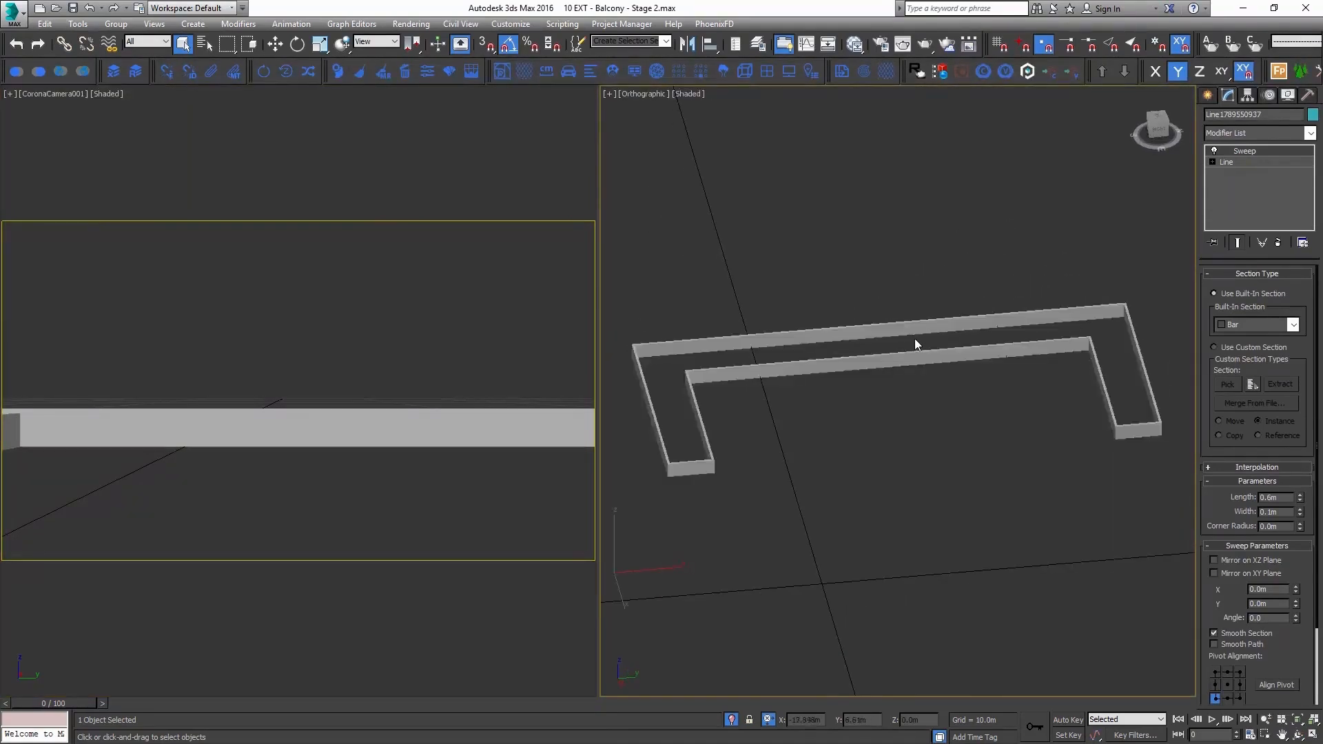
mouse_move(826, 366)
middle_mouse_down("alt")
mouse_move(856, 360)
mouse_move(775, 352)
mouse_move(757, 304)
middle_mouse_up("alt")
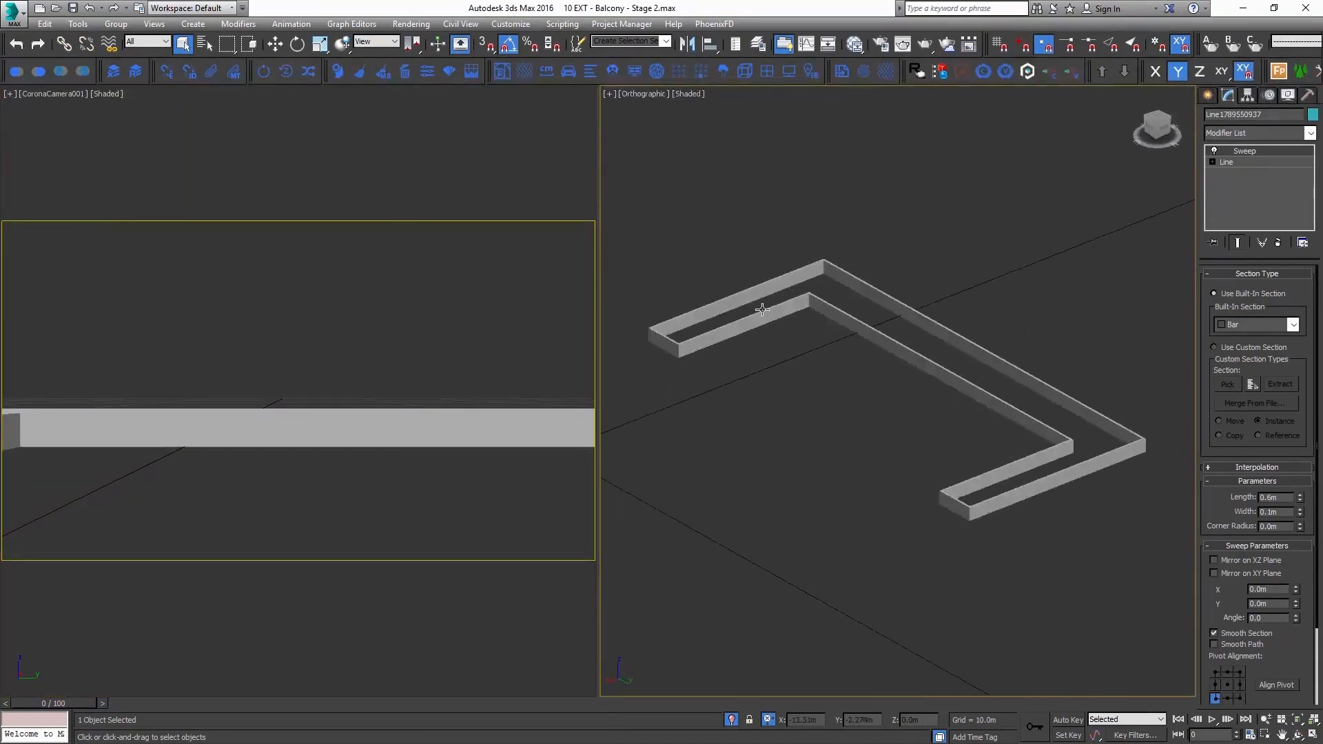
Collapse the planter wall's Sweep modifier and convert the object to an Editable Poly
right_click(1247, 156)
left_click(1205, 273)
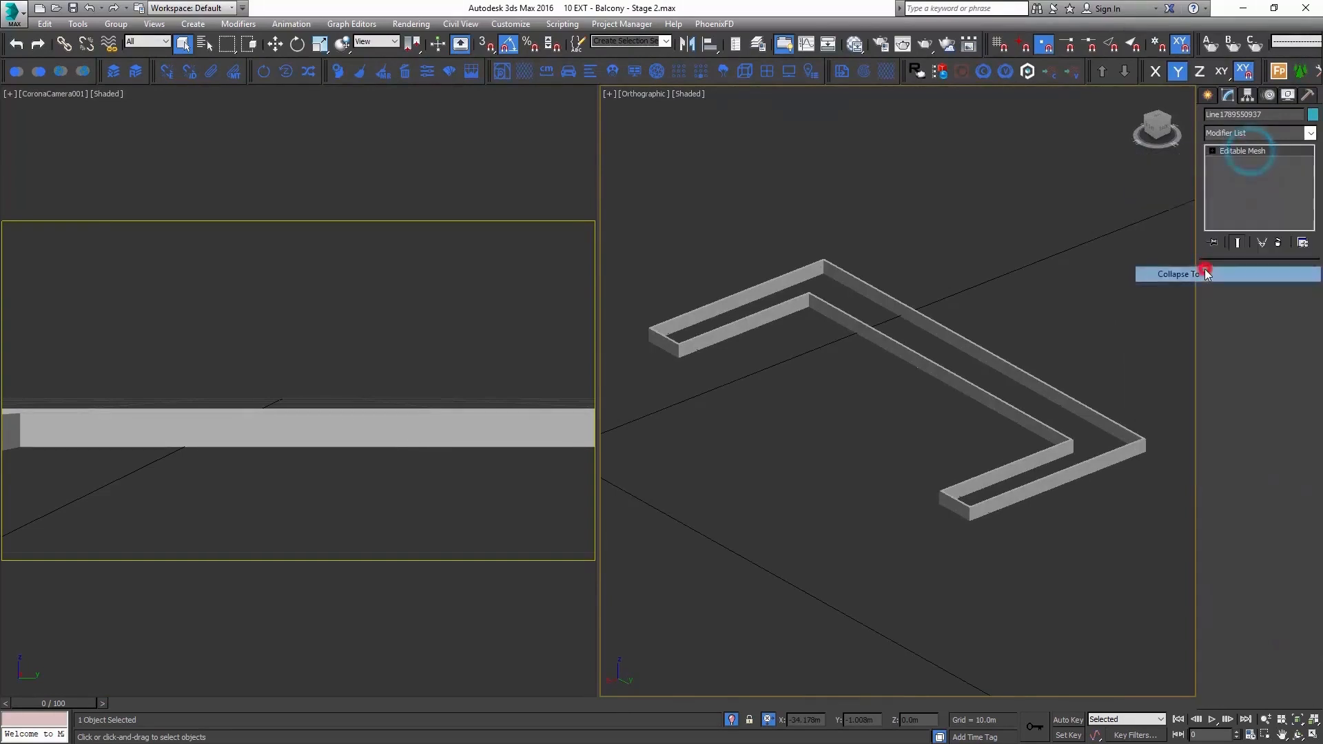
right_click(1251, 150)
left_click(1254, 272)
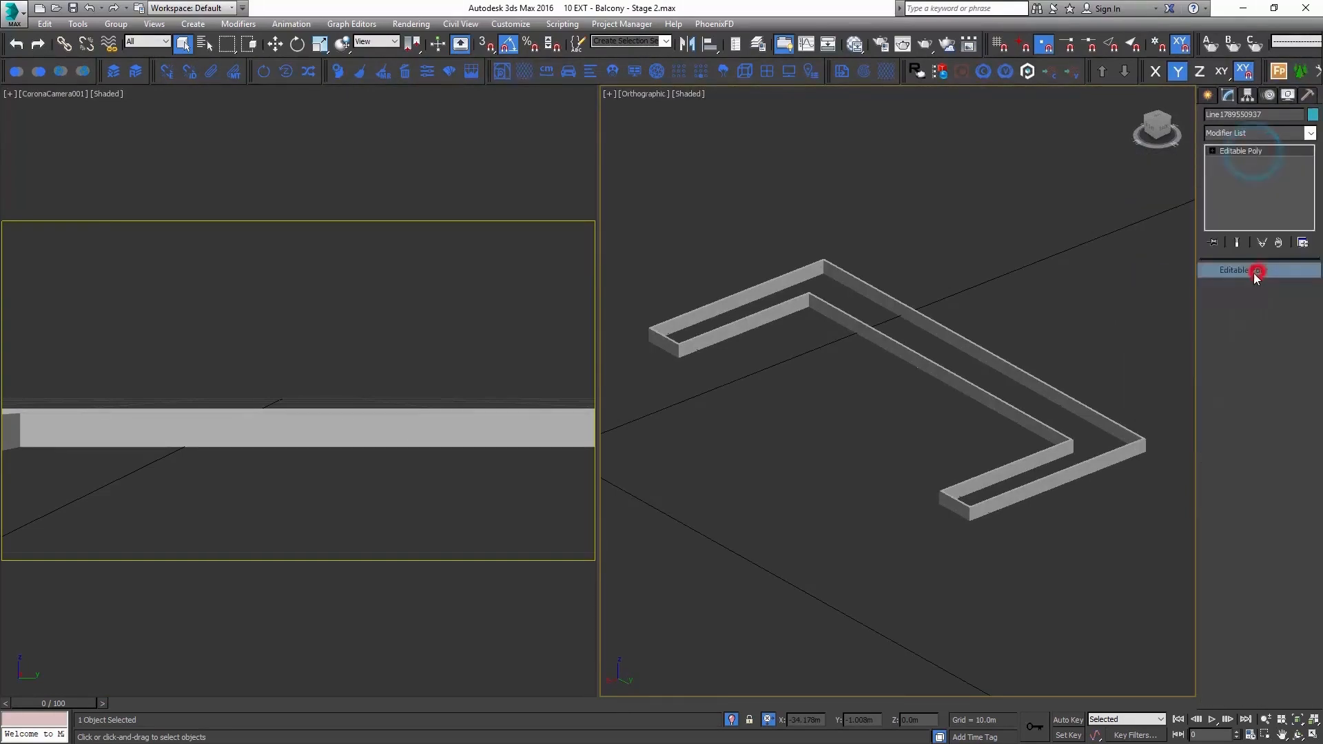
Select the top edges along the planter's inner wall and create a separate shape from them
left_click(1237, 289)
scroll(668, 350, "up", 3)
left_click(693, 337)
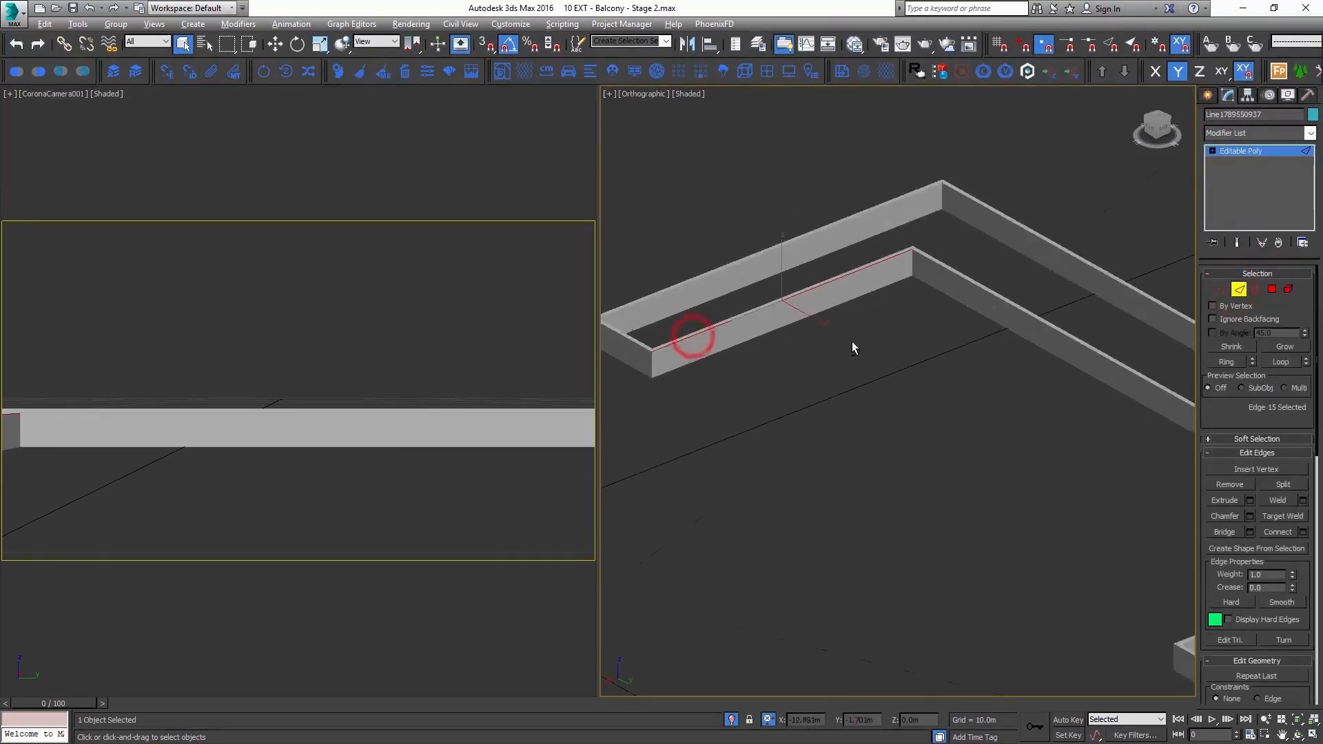
middle_click_drag(847, 343, 911, 299, "alt")
left_click(892, 236, "ctrl")
middle_click_drag(899, 248, 1089, 485, "alt")
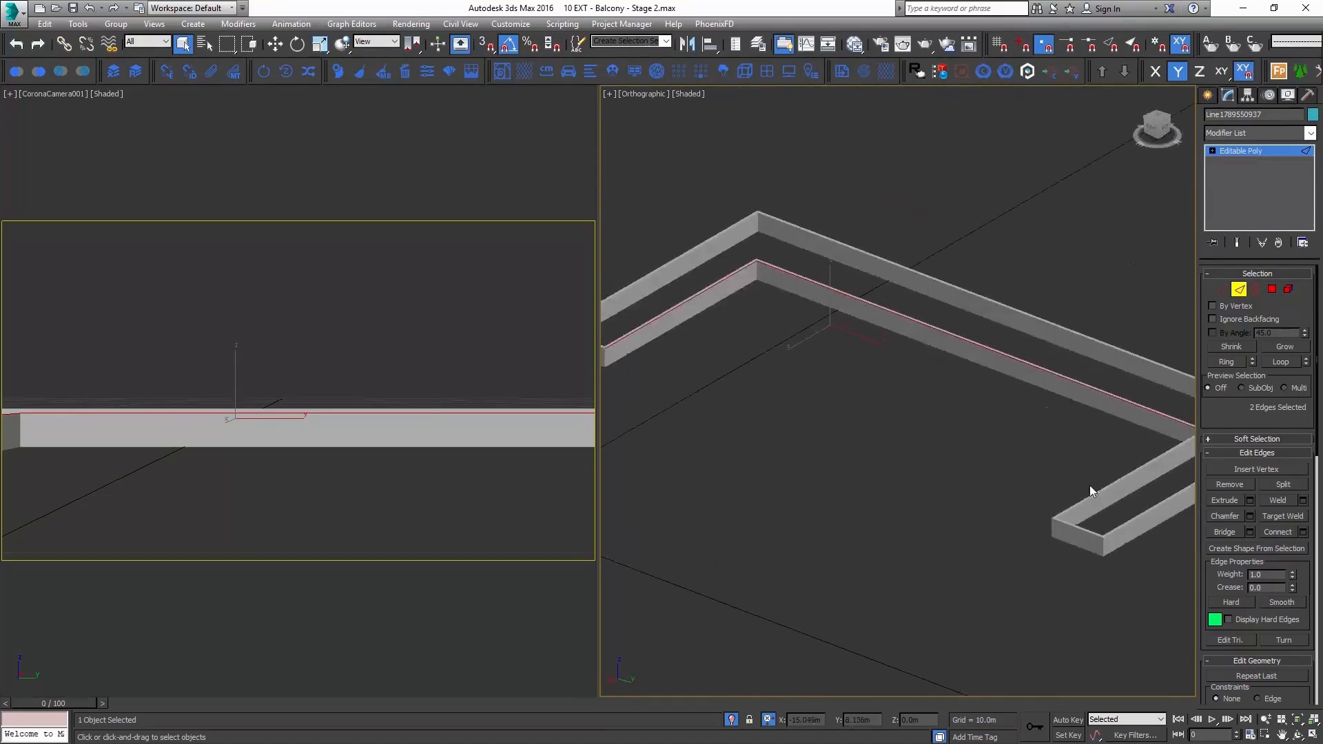
left_click(1229, 545)
left_click(624, 412)
left_click(1238, 289)
Create a Forest Pro object in Generate mode from the new edge spline and accept the camera clipping suggestion
middle_click_drag(998, 392, 1075, 443, "alt")
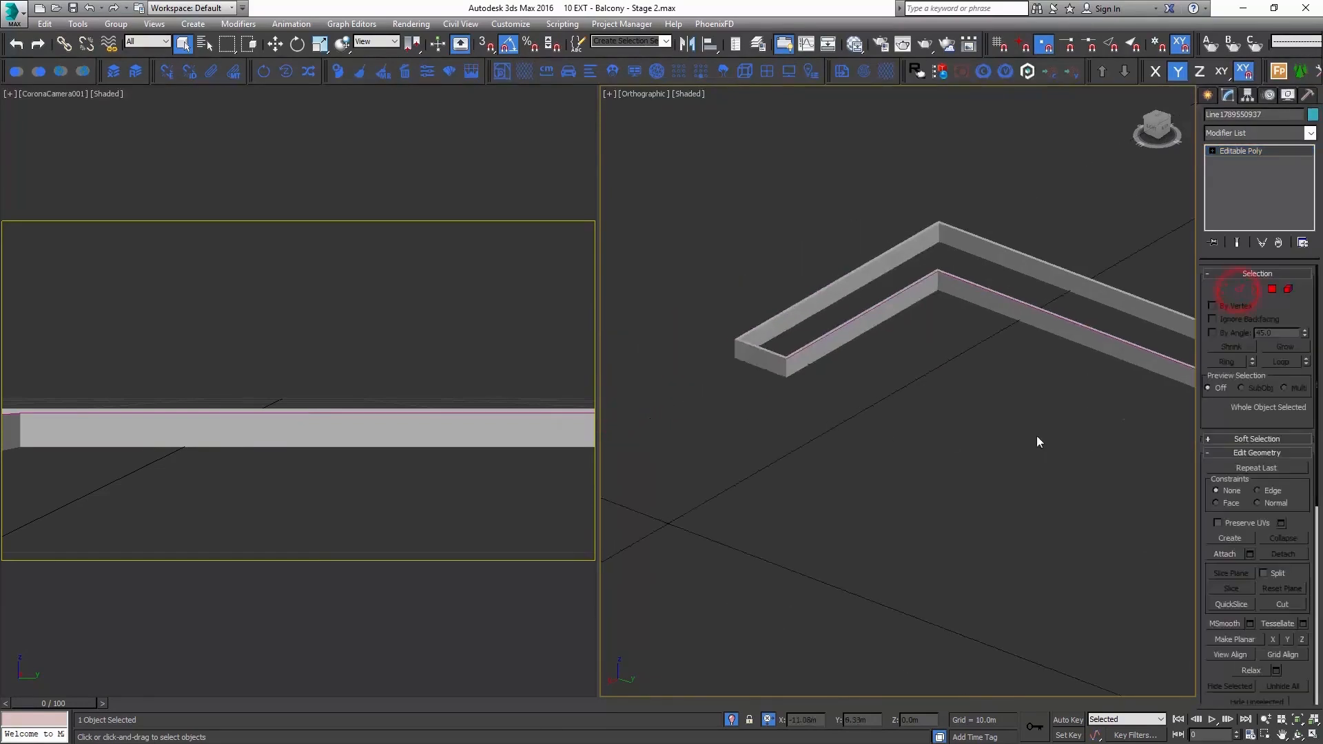
scroll(1075, 444, "up", 5)
left_click(1207, 95)
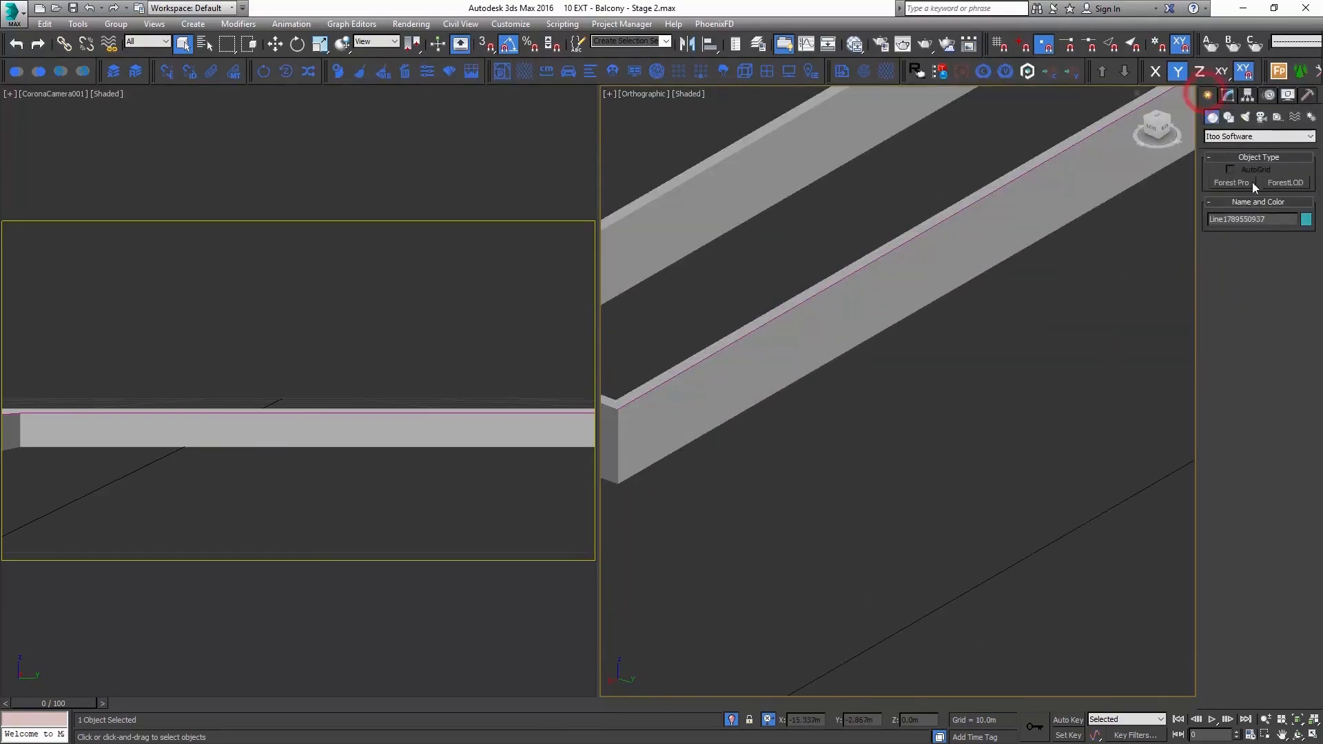
left_click(1234, 183)
left_click(993, 185)
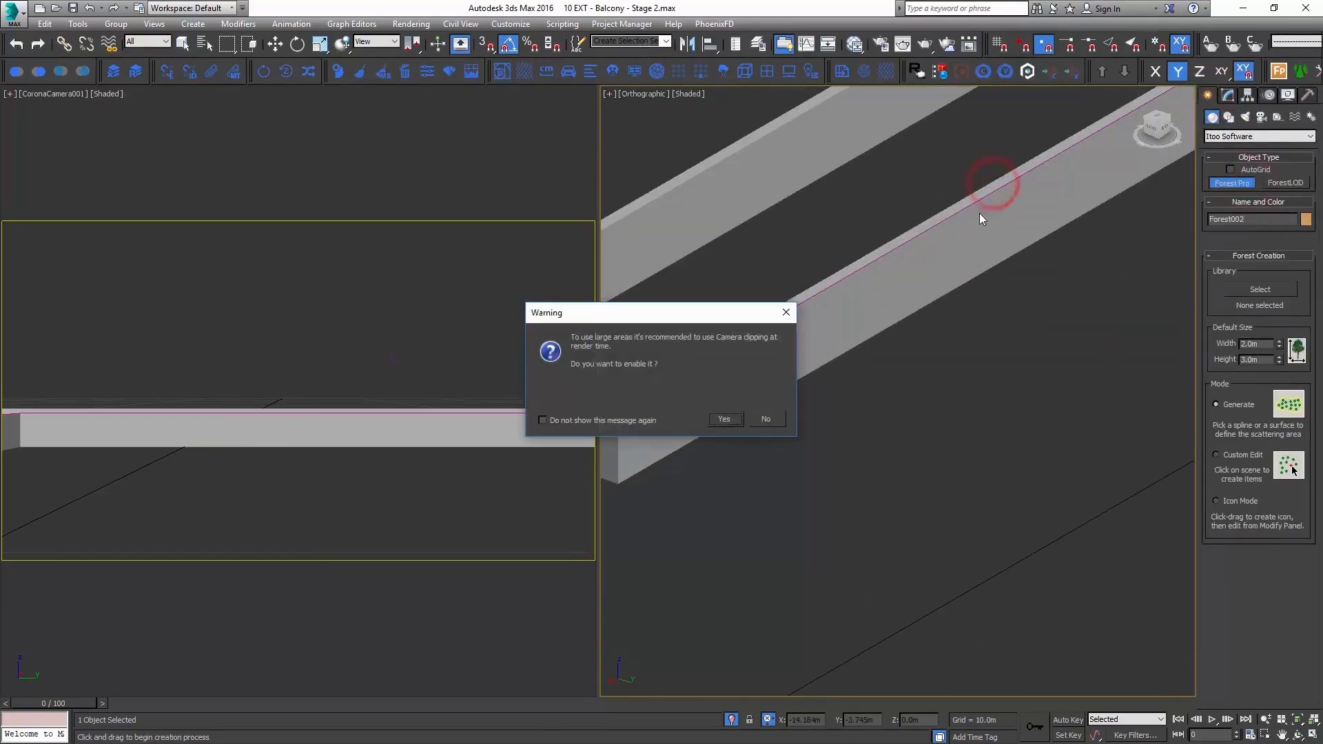
key("Return")
scroll(1054, 289, "down", 3)
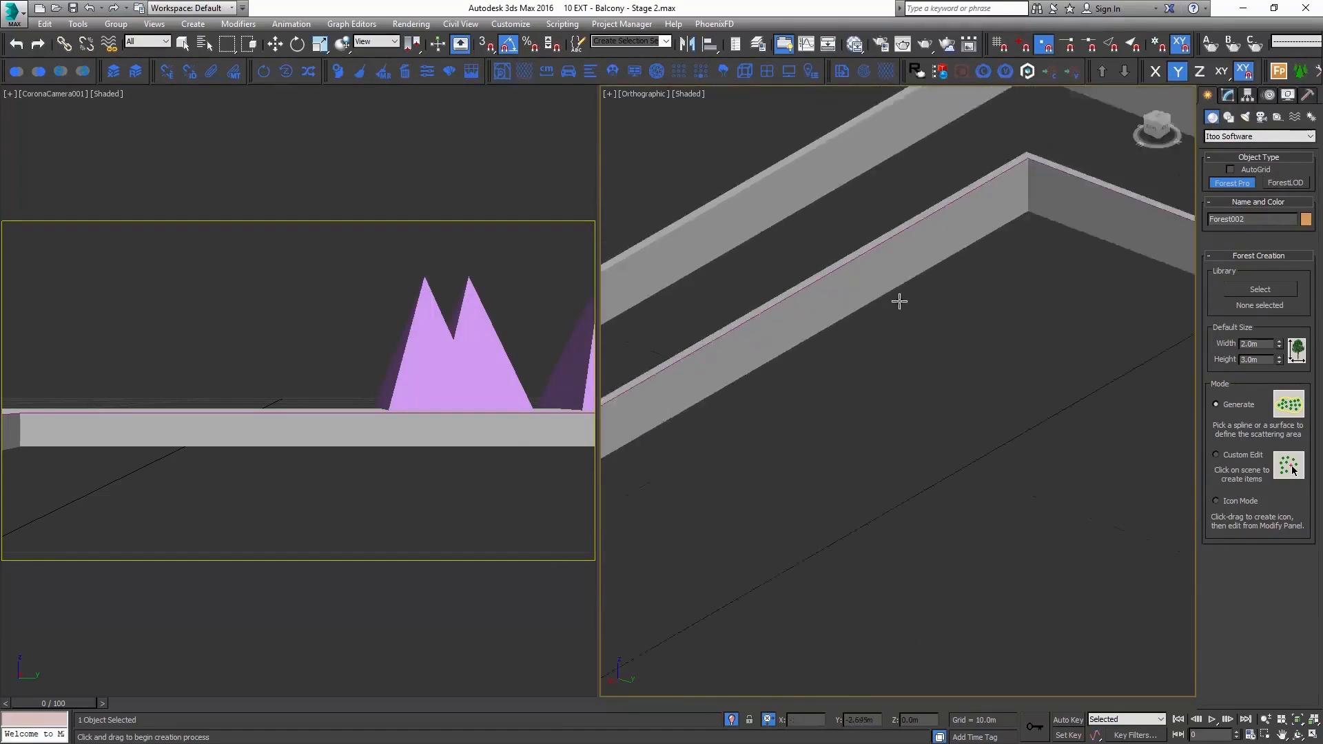
Select the new Forest object together with the planter wall and its edge spline
scroll(899, 302, "down", 5)
left_click(1225, 96)
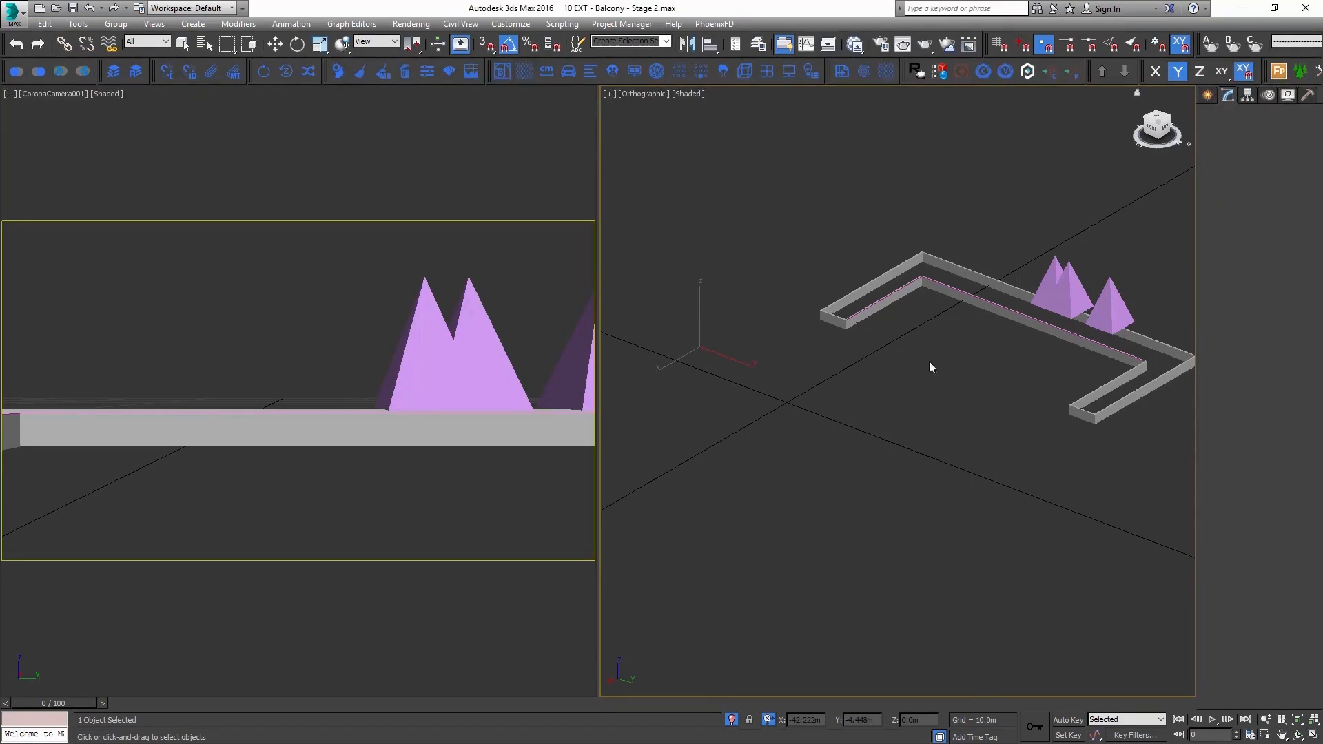
scroll(937, 366, "down", 5)
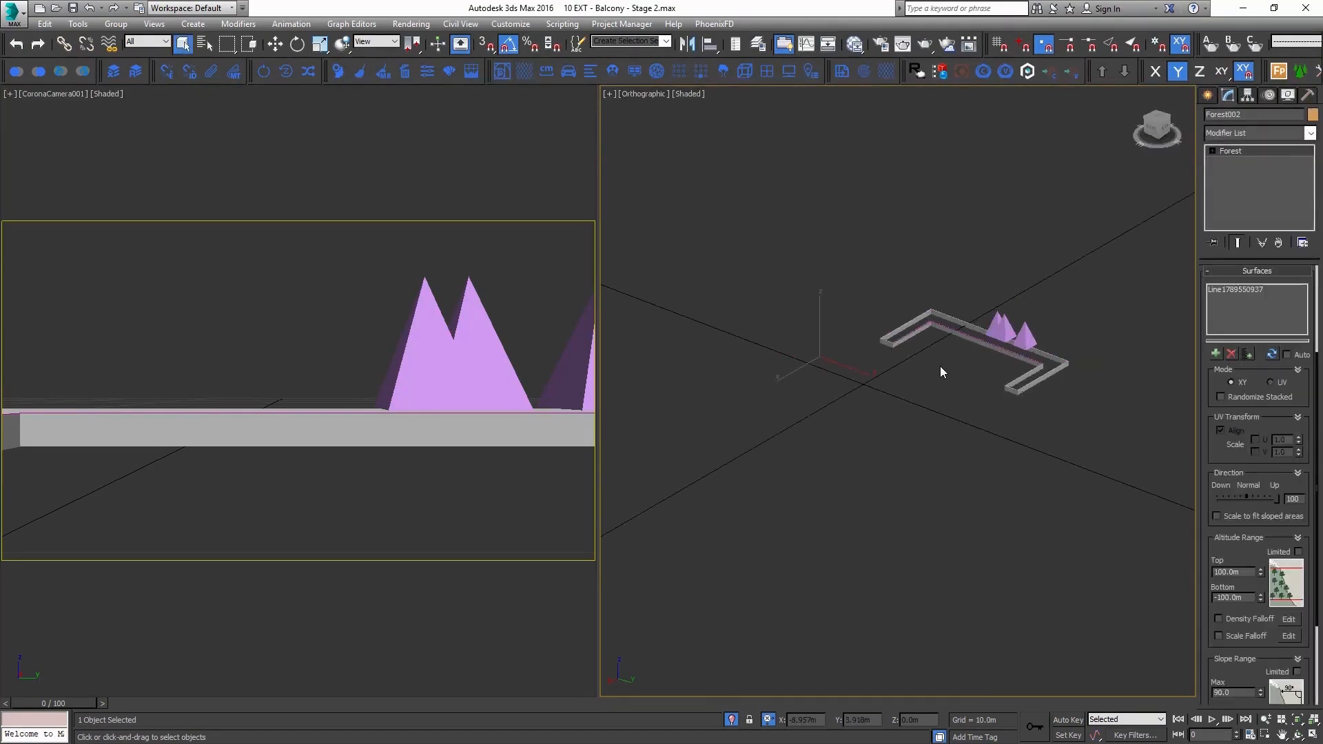
scroll(886, 349, "down", 10)
mouse_move(950, 354)
middle_mouse_down()
mouse_move(886, 350)
mouse_move(961, 337)
middle_mouse_up()
scroll(886, 350, "up", 15)
right_click(961, 338)
left_click(1120, 159)
key("ctrl+z")
Unhide the whole scene, add the four hanging plant models to the selection and isolate them with the planter objects
right_click(898, 290)
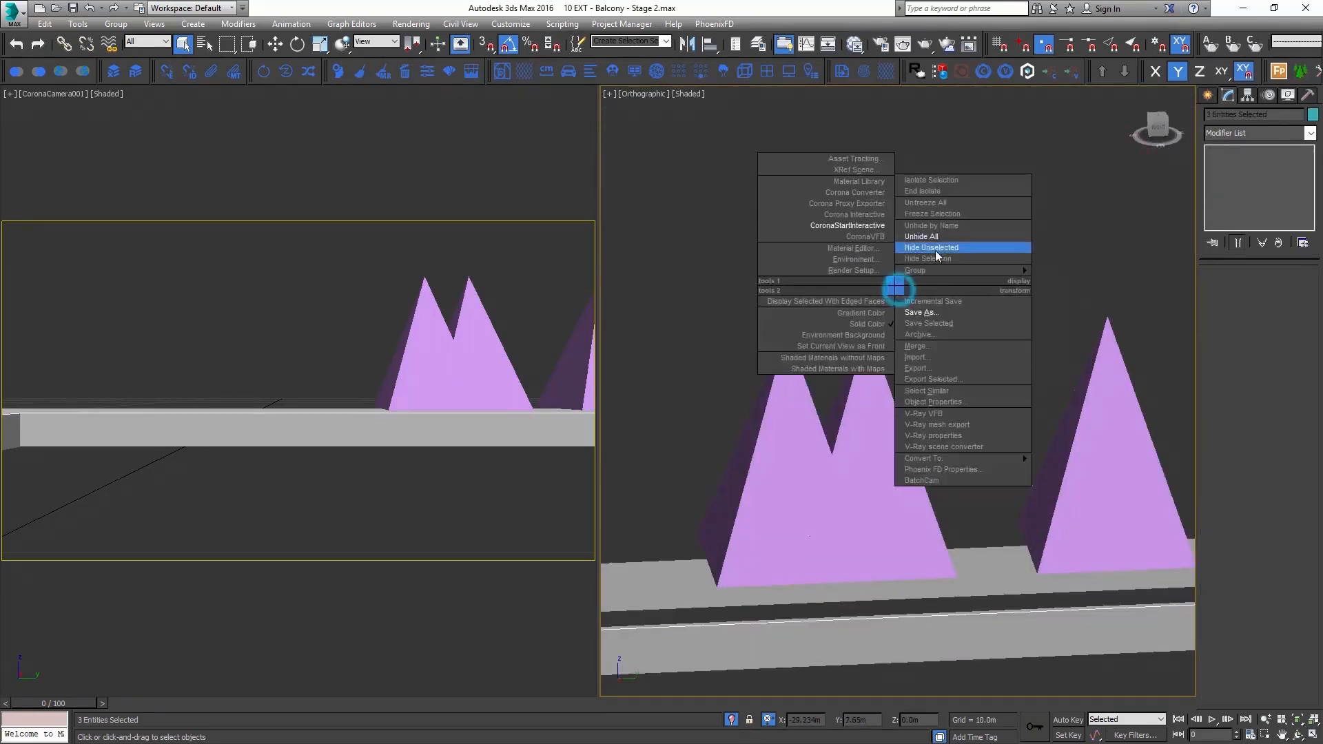
left_click(937, 240)
left_click(725, 419)
scroll(761, 563, "down", 8)
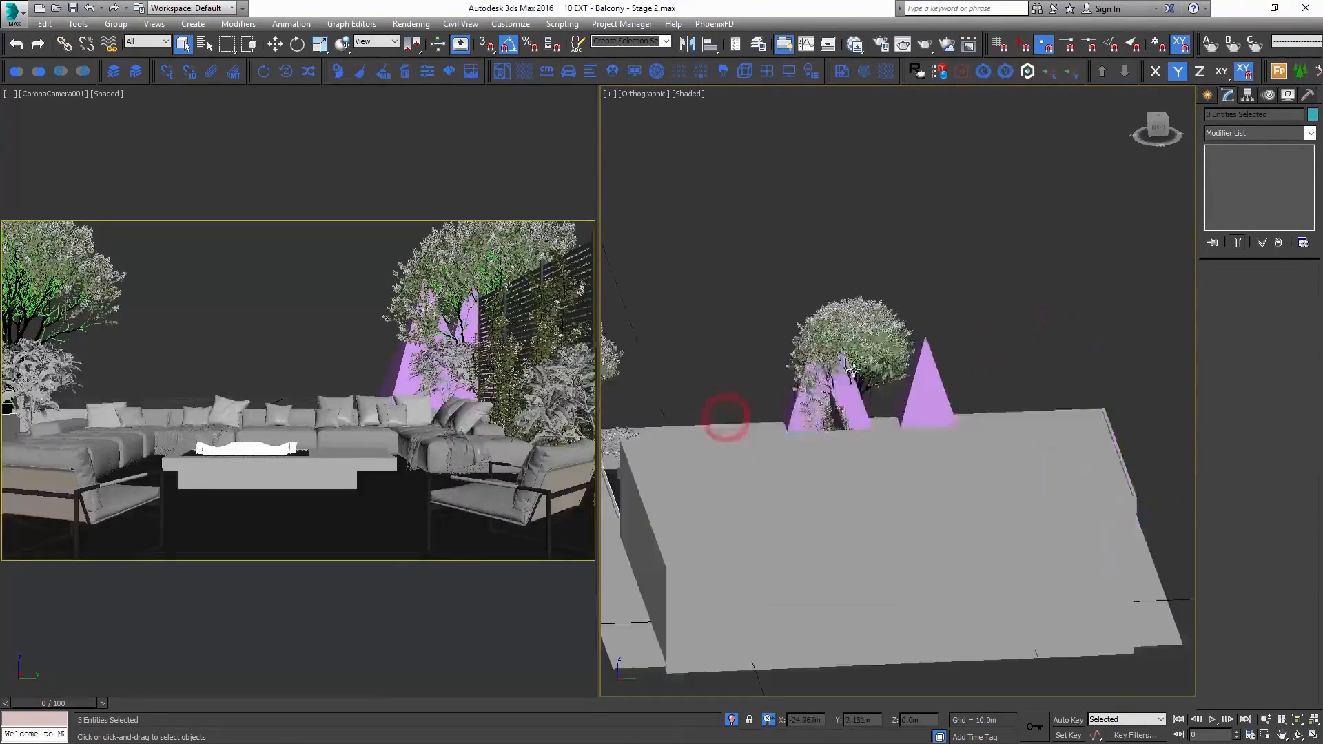
left_click_drag(688, 597, 687, 595)
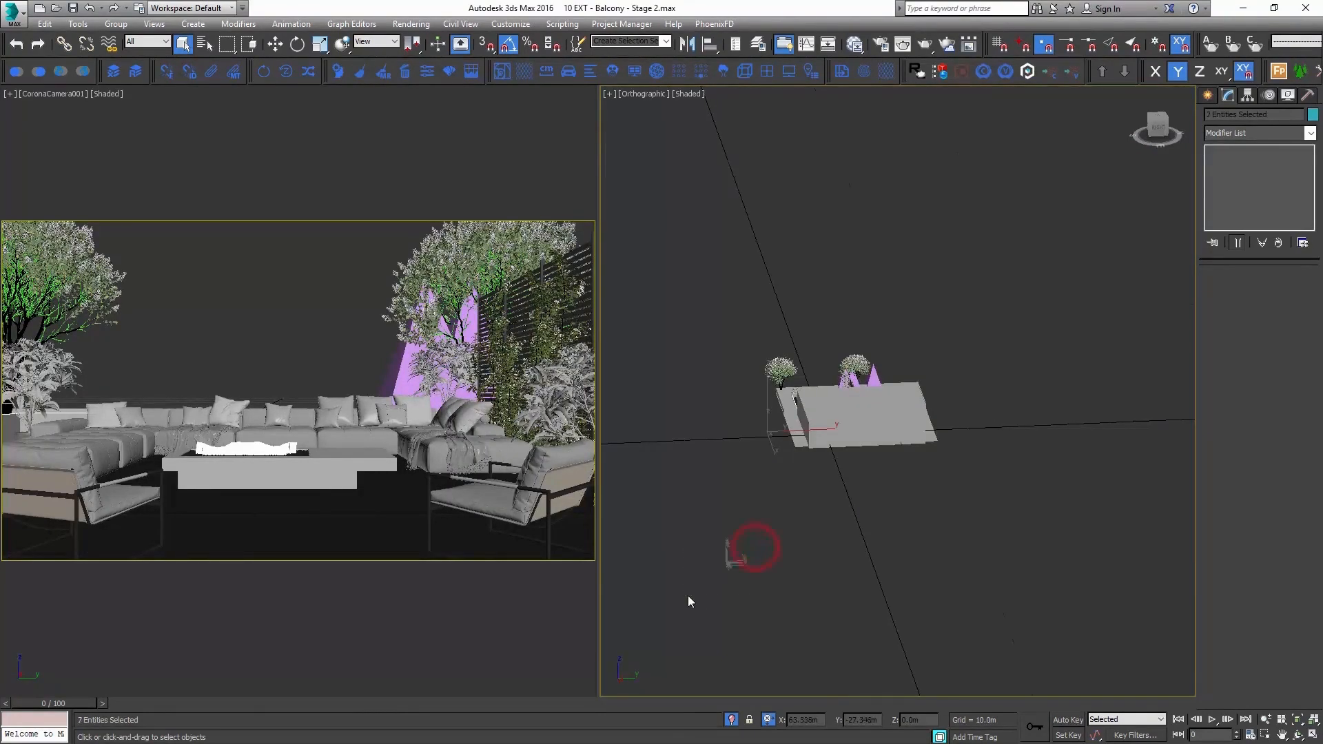
left_click(951, 326)
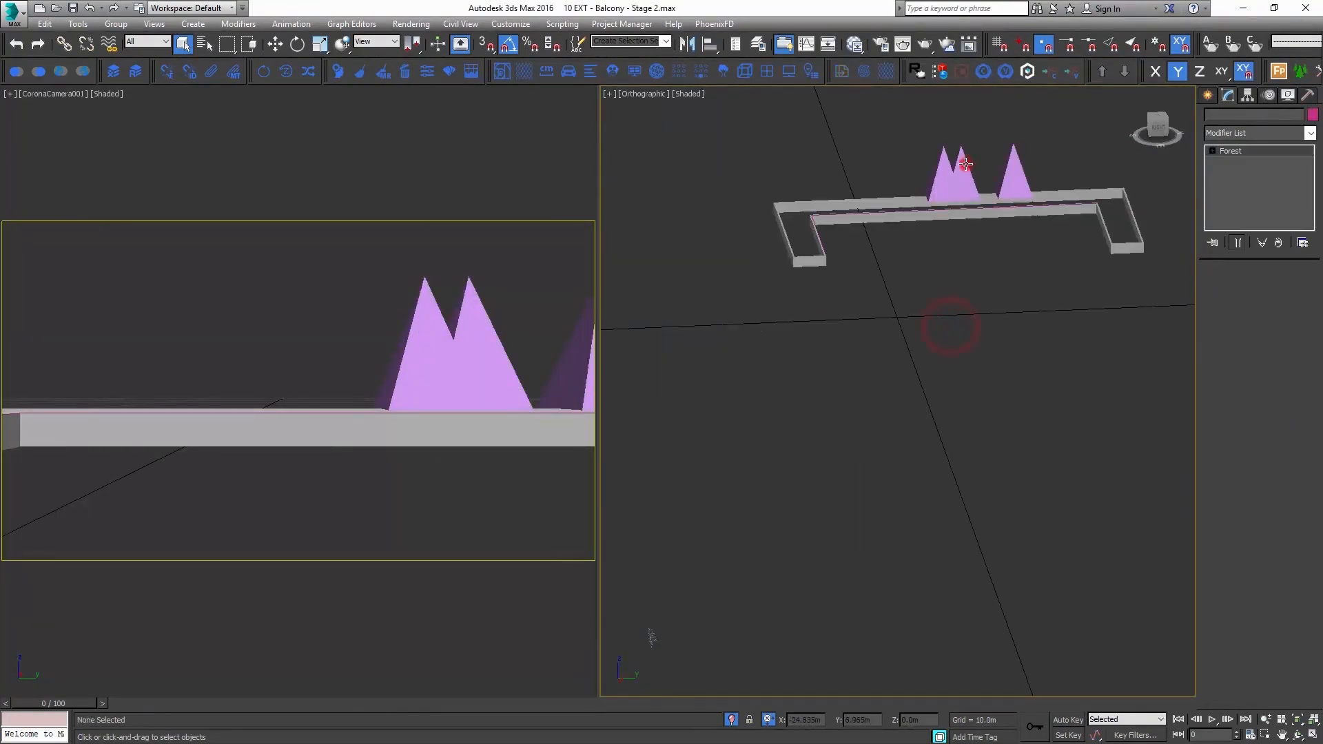
Select the new Forest object and set its viewport display to Points-Cloud
left_click(966, 163)
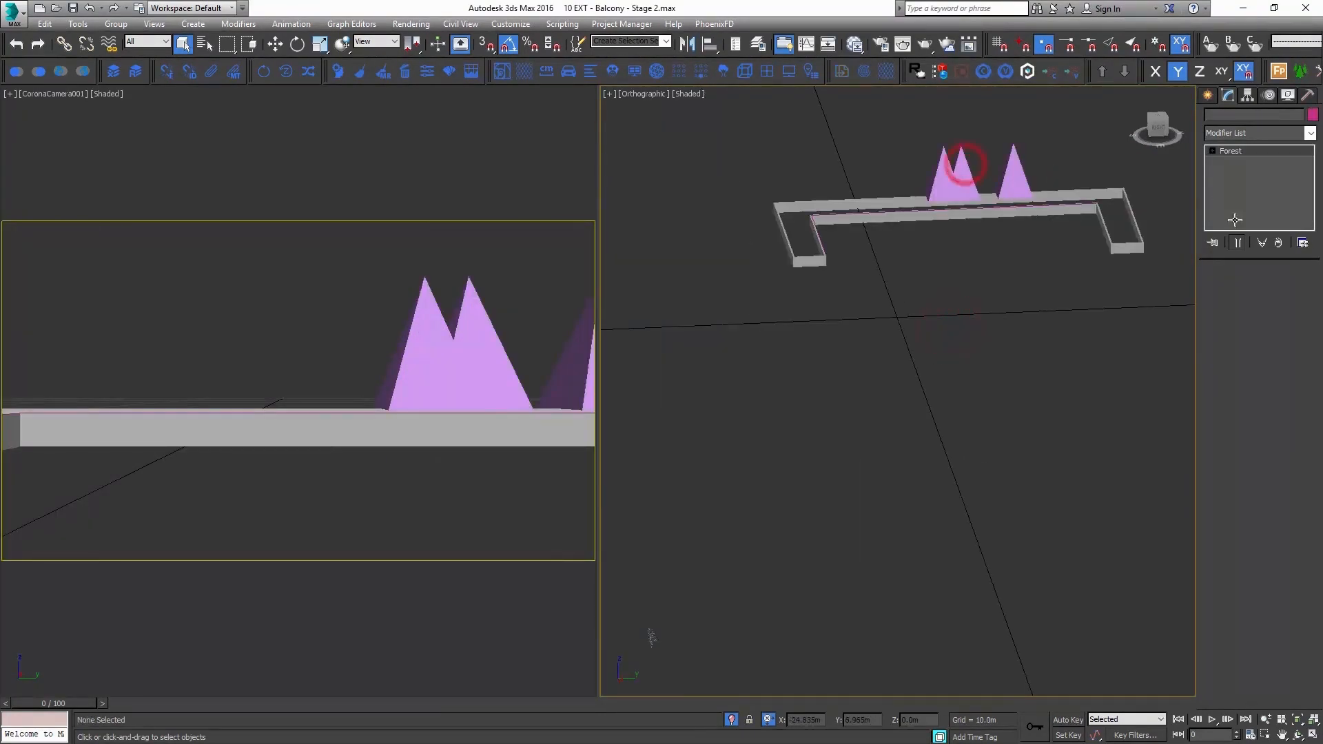
left_click(1238, 276)
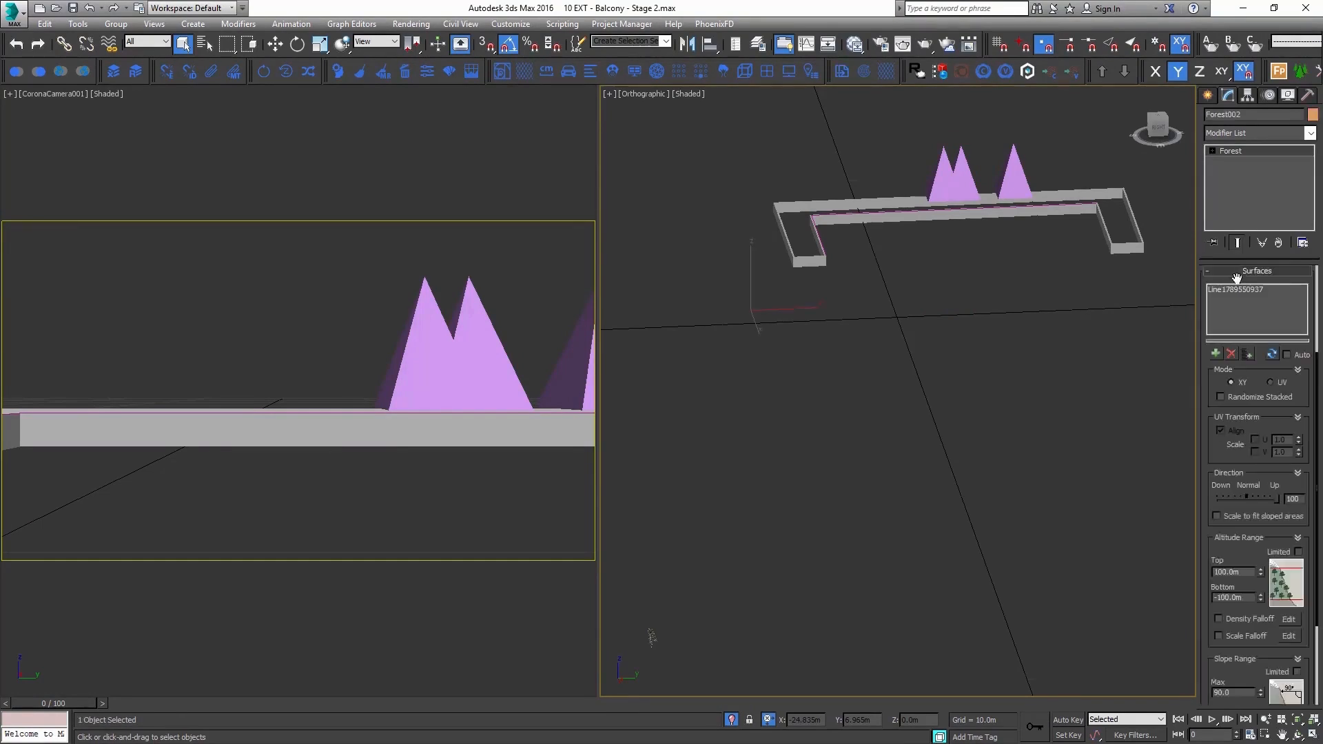
left_click(1252, 388)
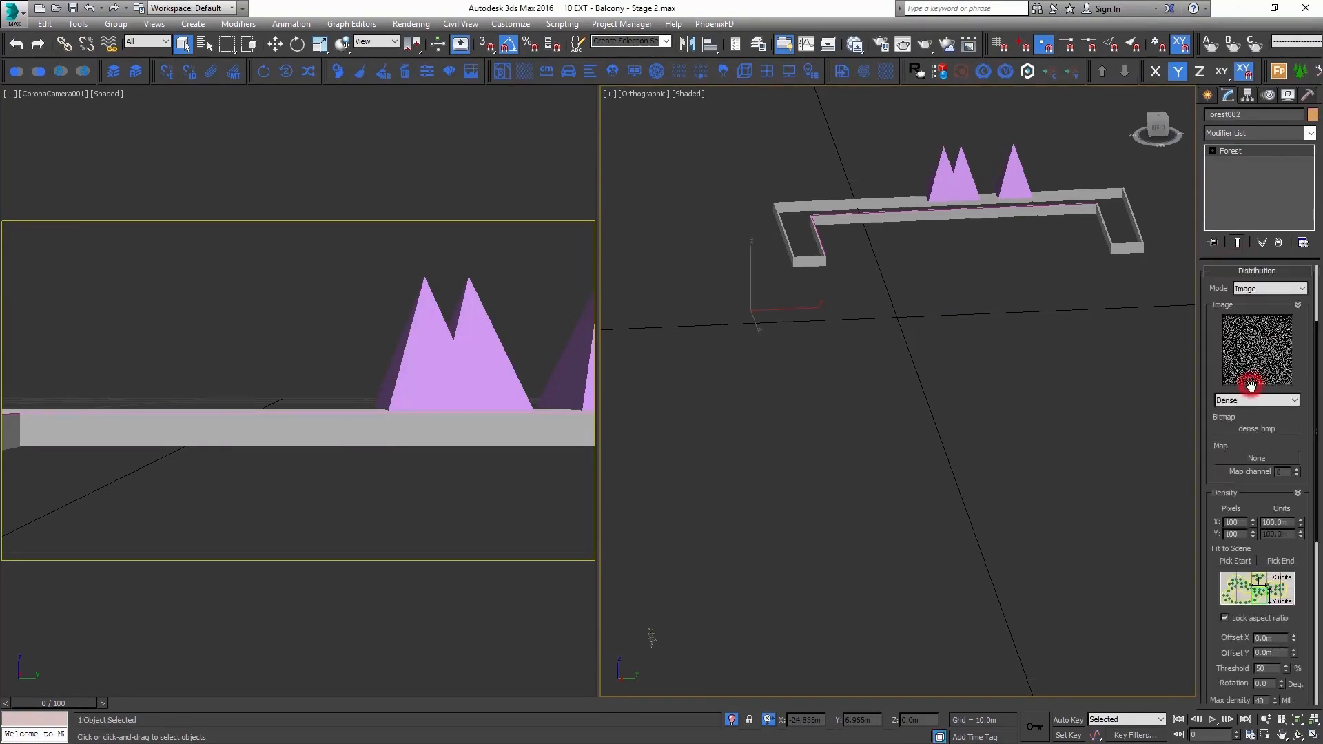
left_click(1254, 273)
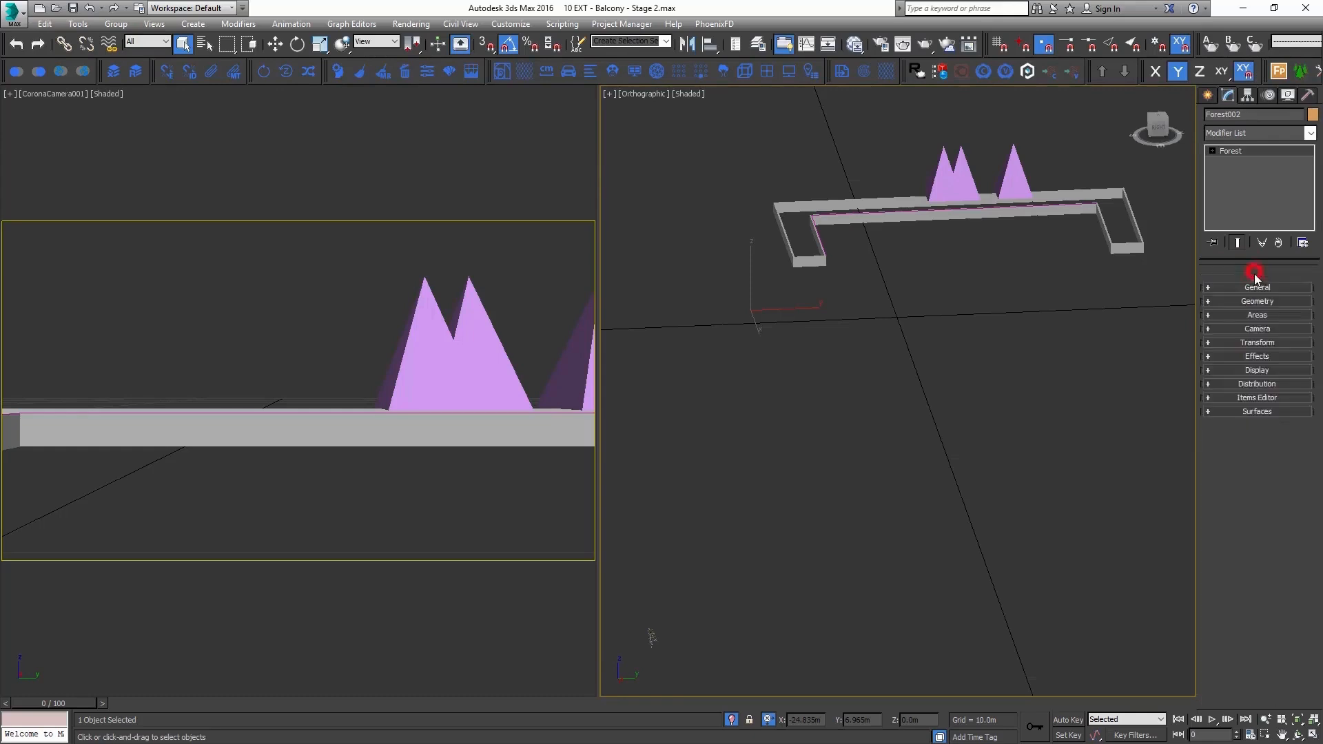
left_click(1255, 370)
left_click(1227, 352)
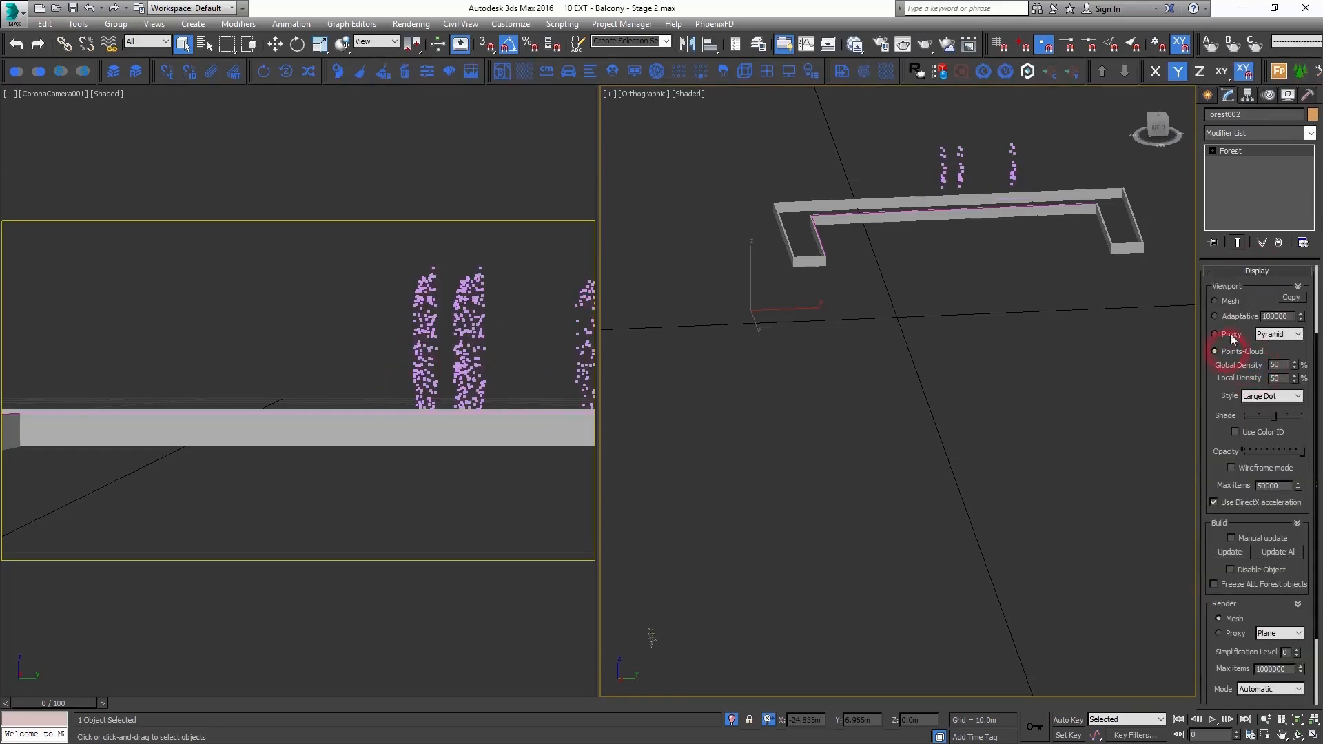
Add the four Treeline_Viola_hederacea Droop models to the Forest geometry list and delete the default item
left_click(1255, 271)
left_click(1258, 295)
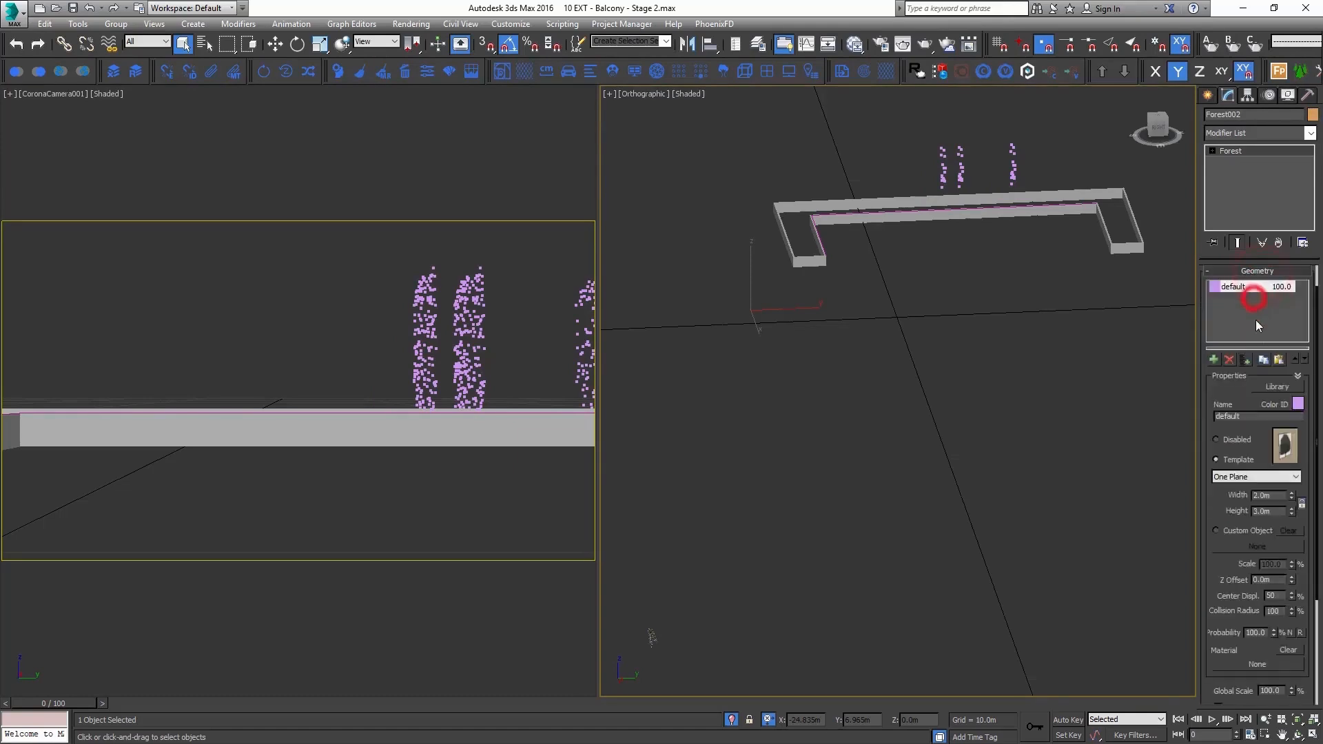
left_click(1244, 360)
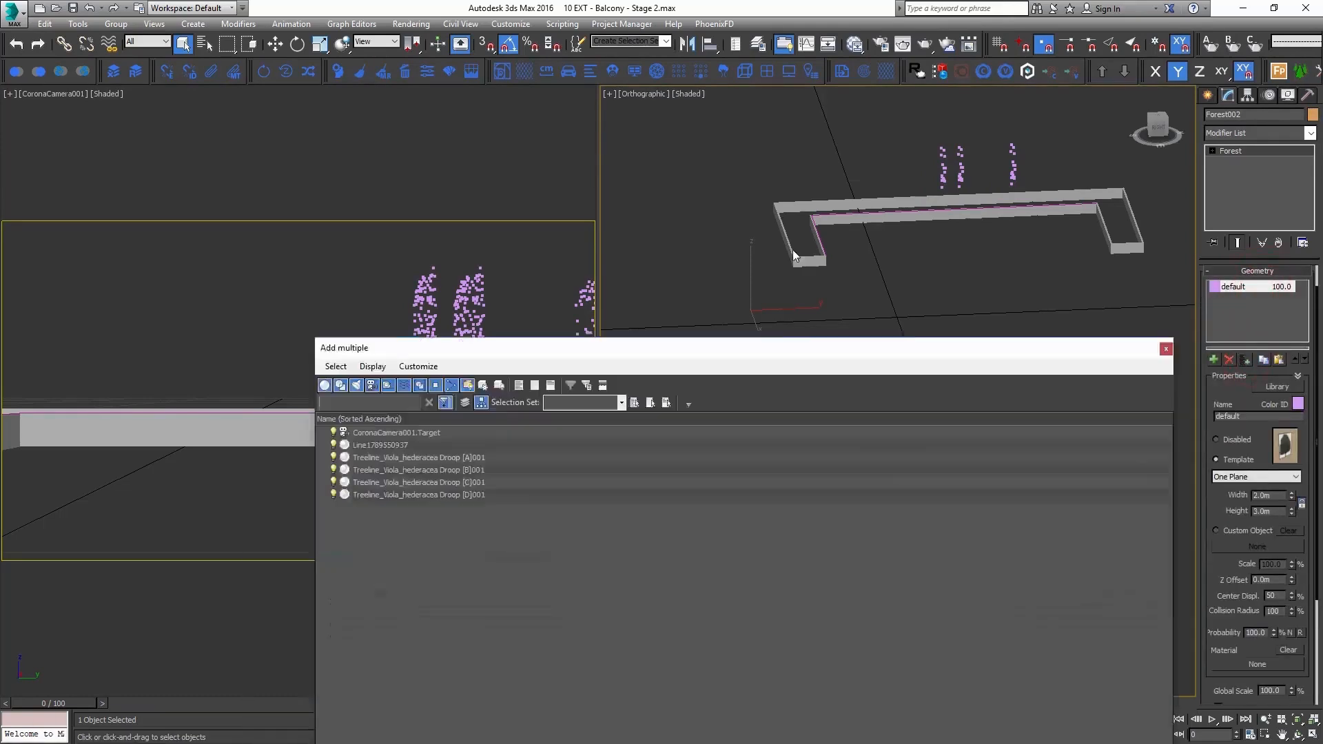
left_click_drag(555, 349, 646, 101)
left_click(577, 211)
left_click(560, 250, "shift")
left_click(1163, 621)
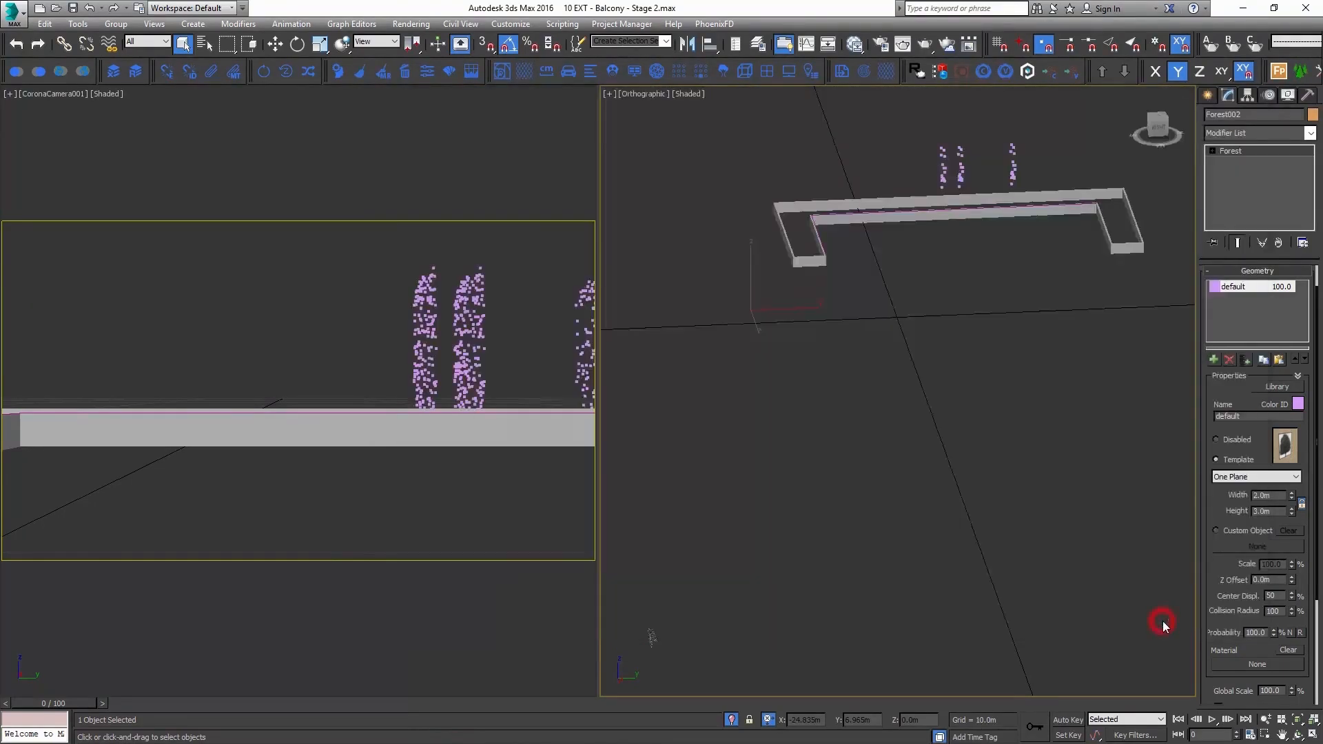
left_click(725, 419)
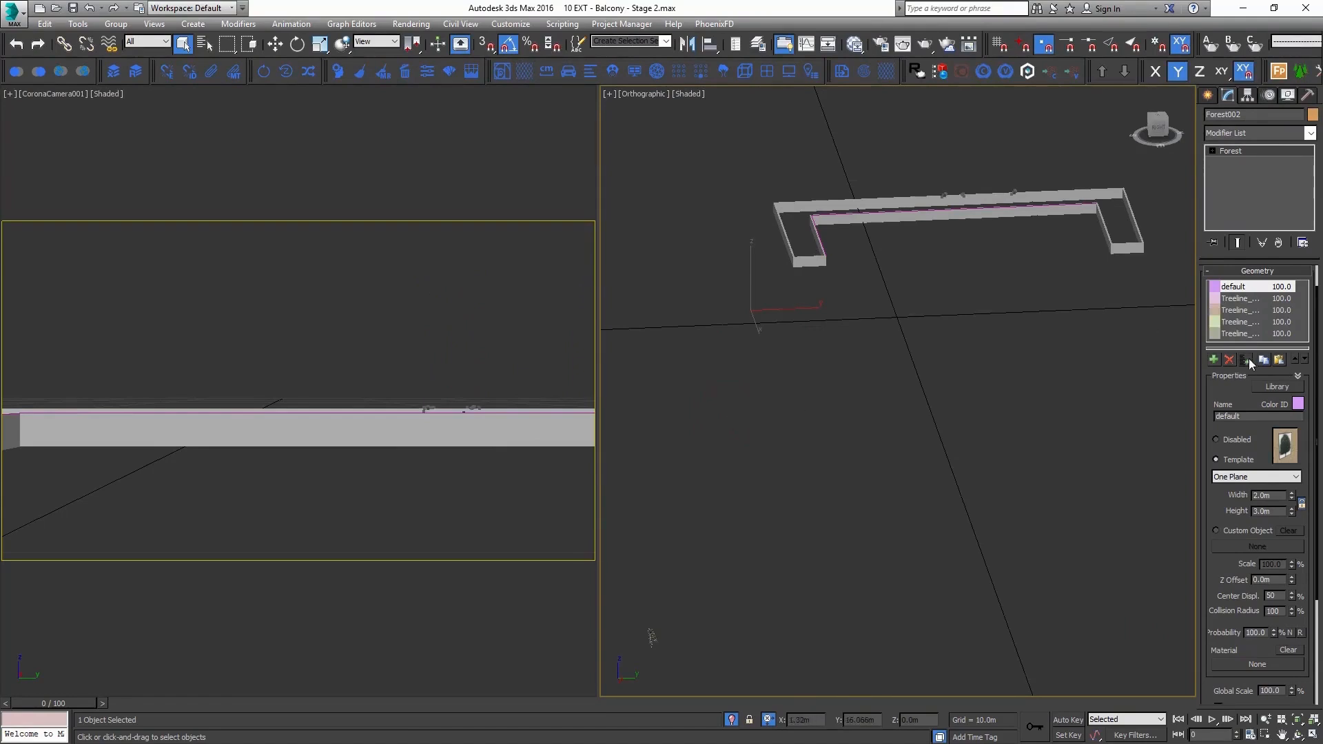
left_click(1227, 360)
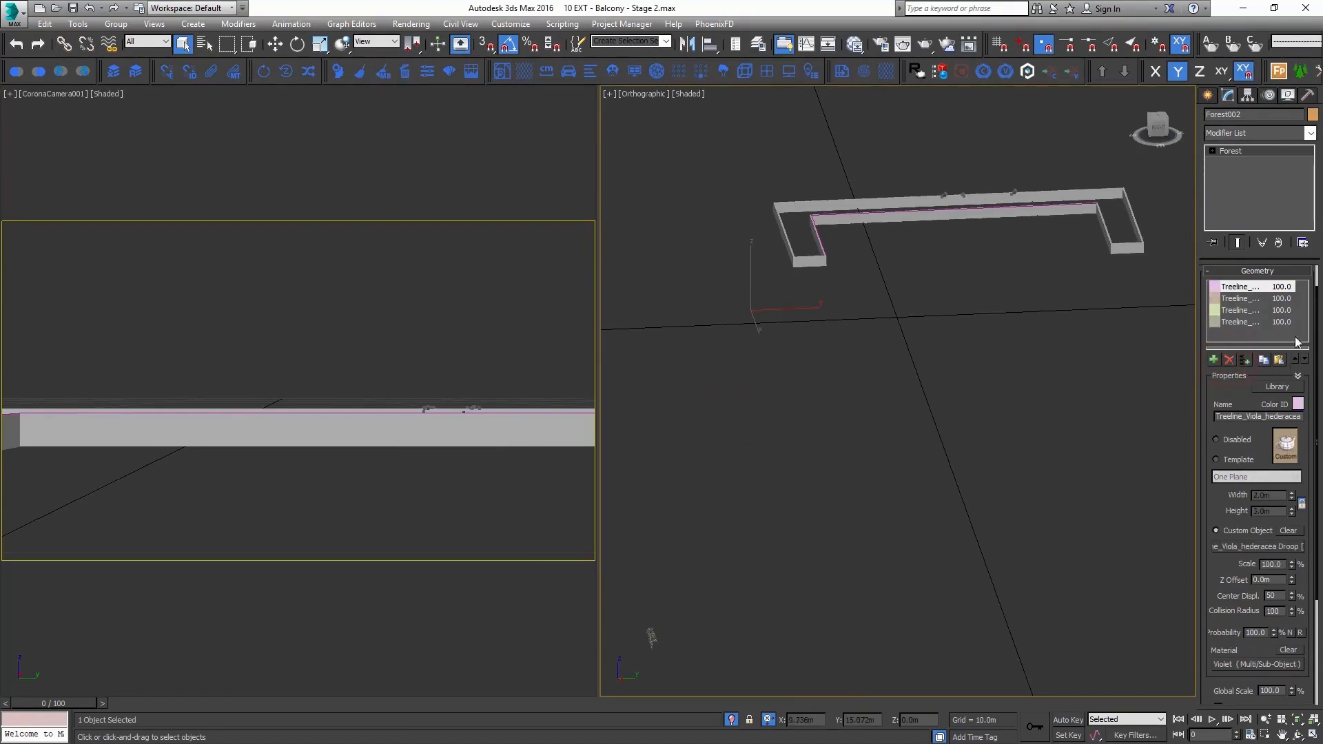
Switch the Forest distribution mode to Path and assign the planter's inner edge spline as its path
left_click(1273, 271)
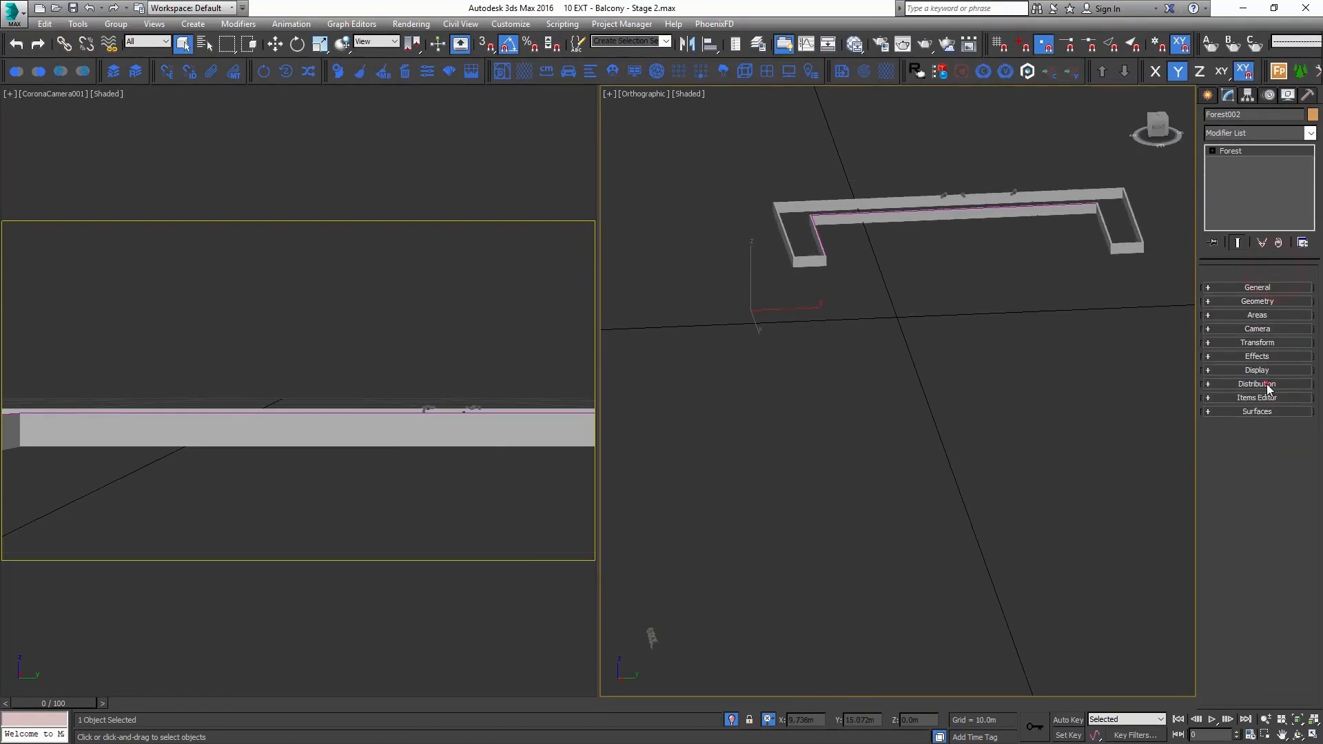
left_click(1268, 385)
left_click(1268, 289)
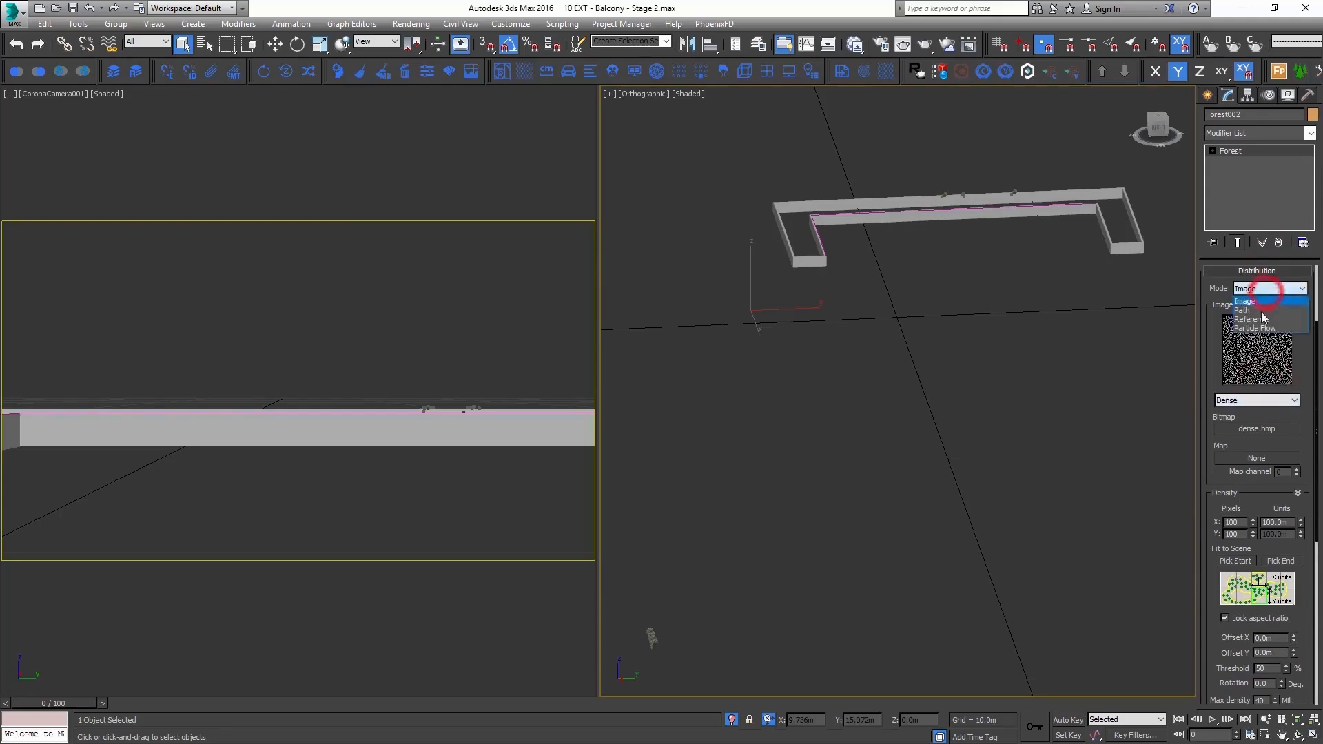
left_click(1263, 311)
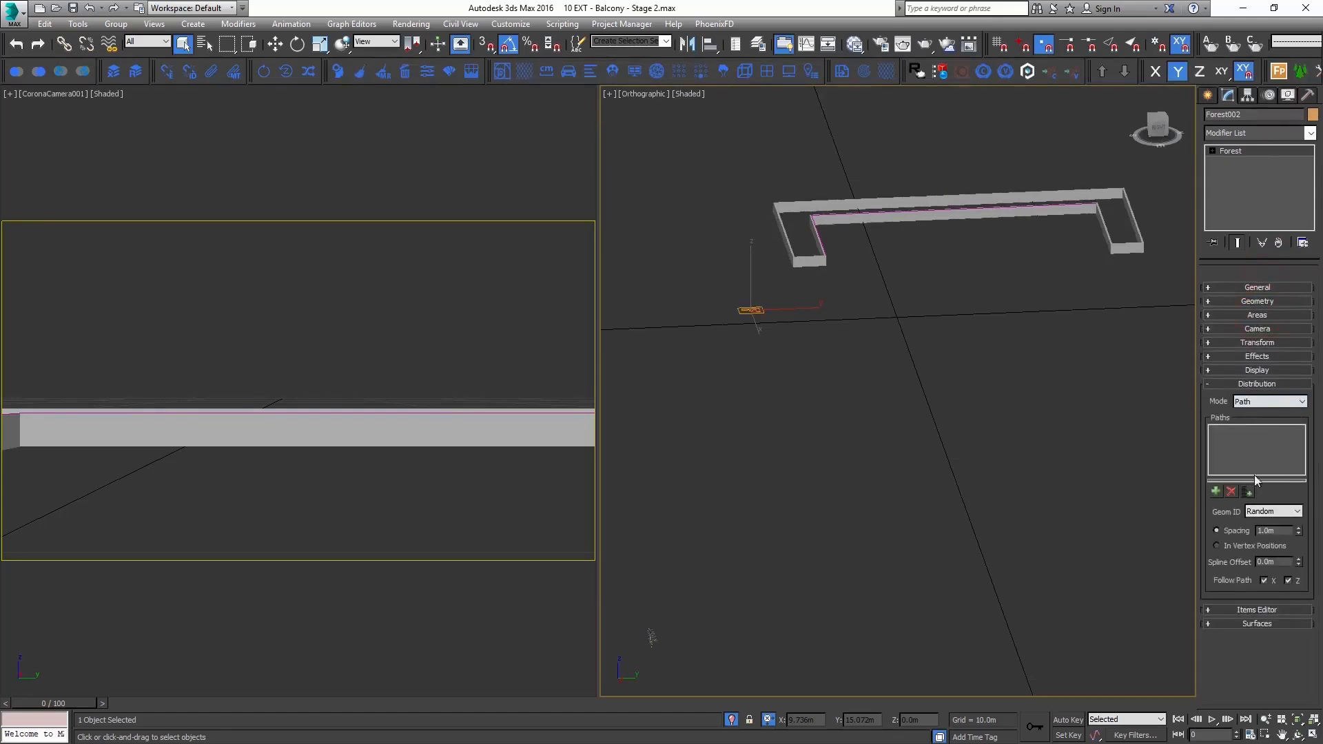
left_click(1215, 491)
left_click(926, 210)
Set the path distribution's plant spacing to 0.5 m
middle_click_drag(971, 257, 1096, 279, "alt")
scroll(868, 251, "up", 5)
scroll(865, 237, "up", 2)
middle_click_drag(655, 303, 830, 327)
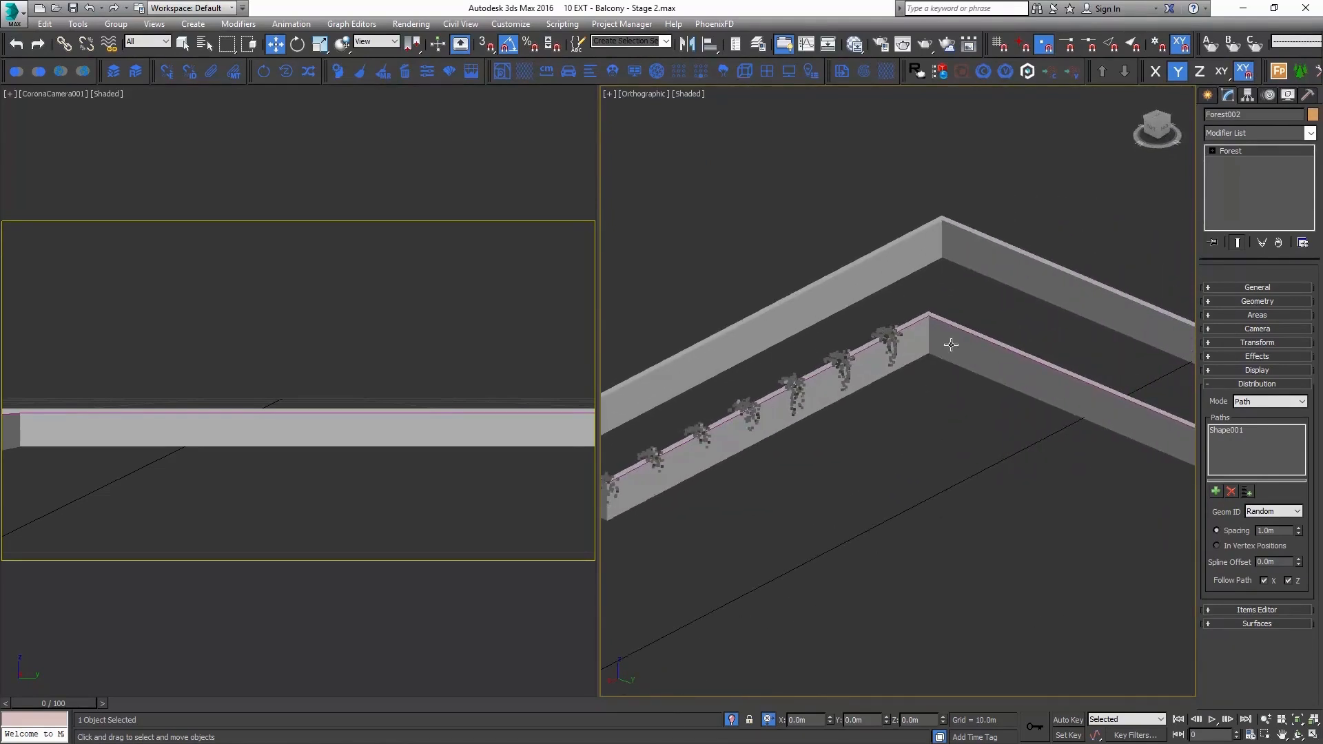
middle_click_drag(1030, 375, 1063, 327)
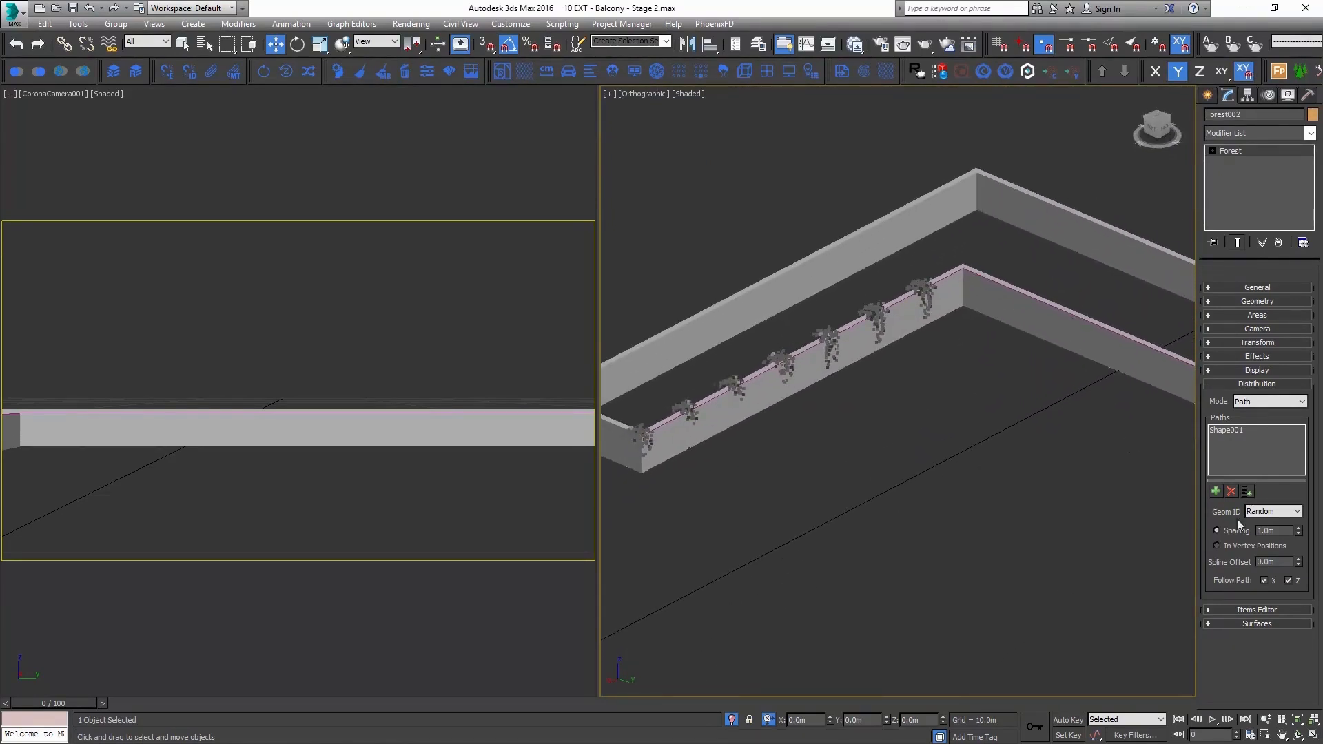
double_click(1285, 532)
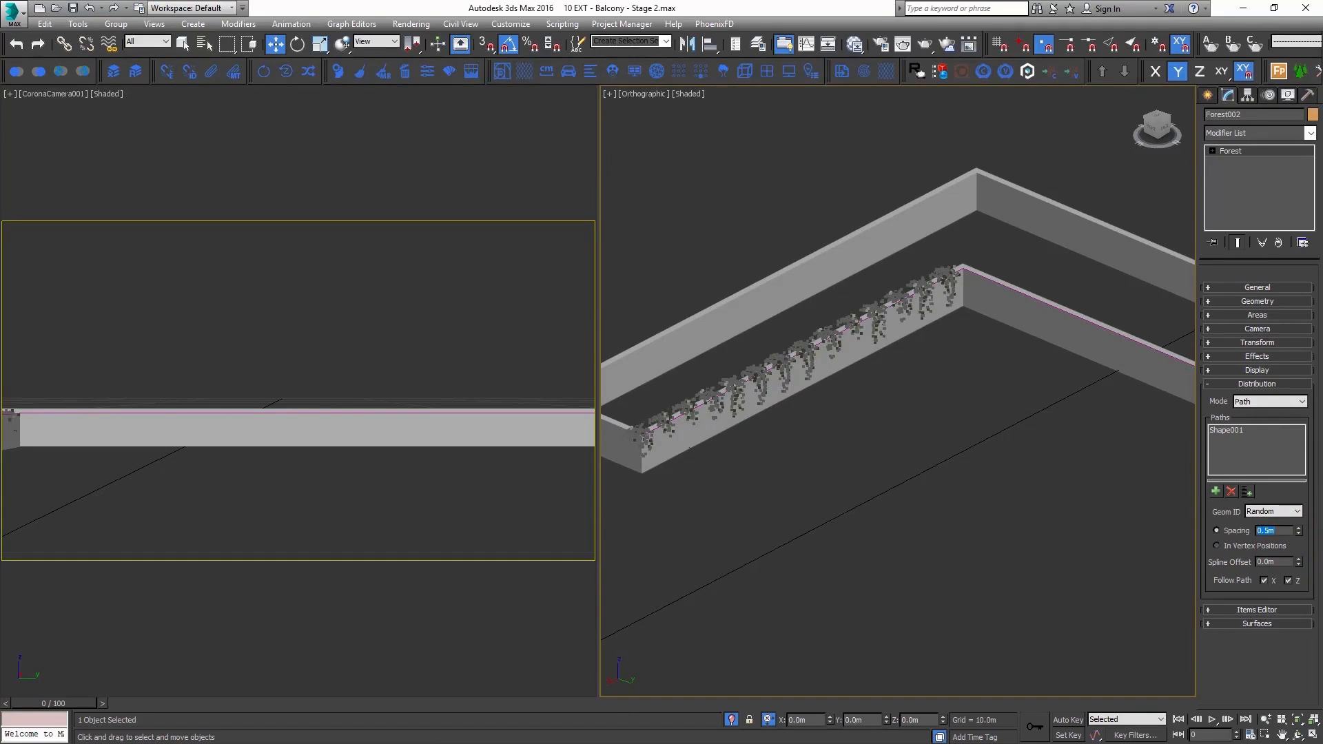
middle_click_drag(927, 397, 935, 345)
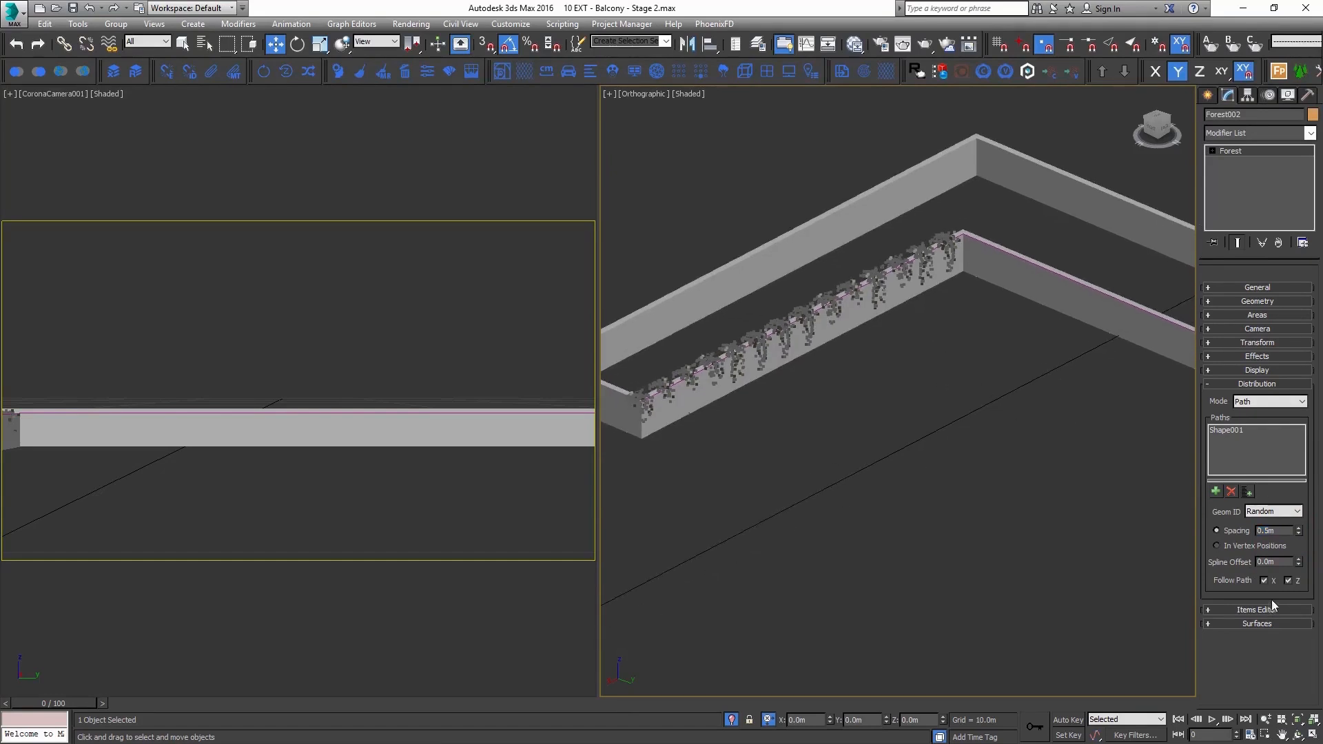
Remove the line from the Forest object's scattering surfaces
left_click(1283, 328)
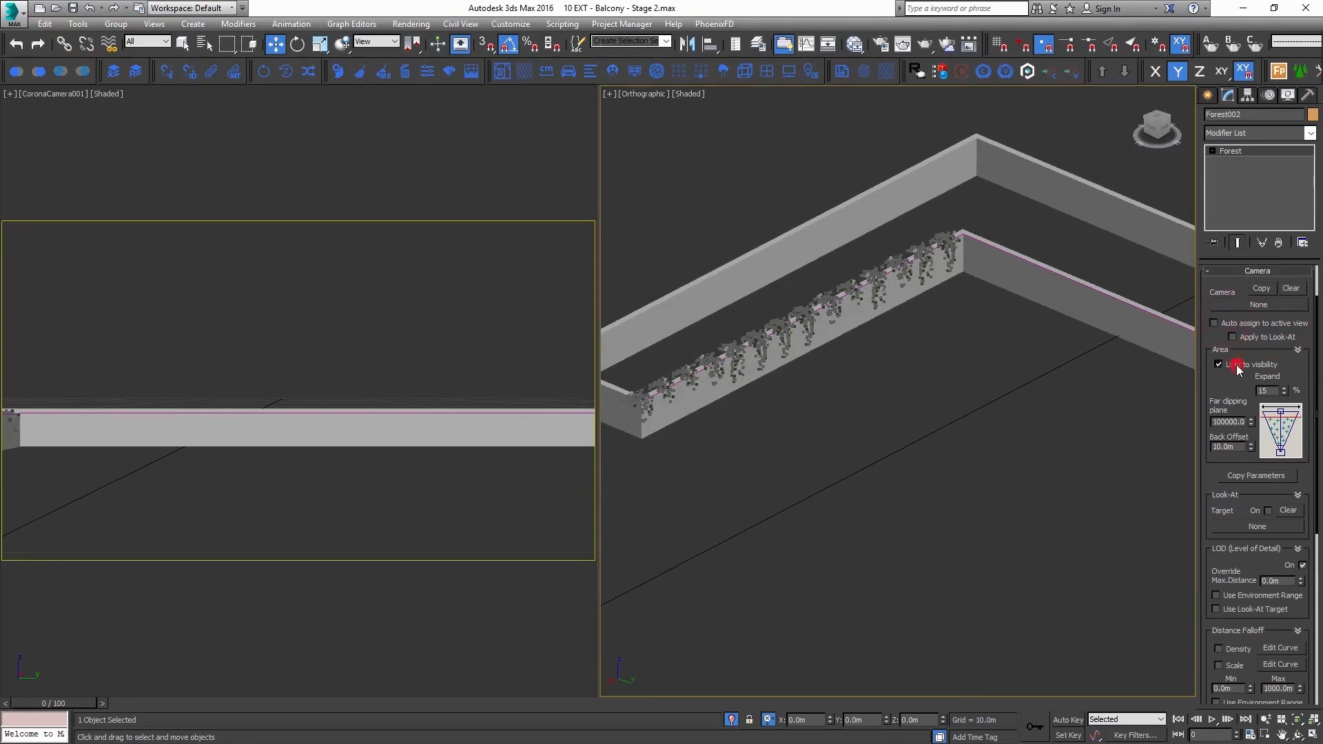
left_click(1252, 270)
middle_click_drag(1001, 370, 995, 417)
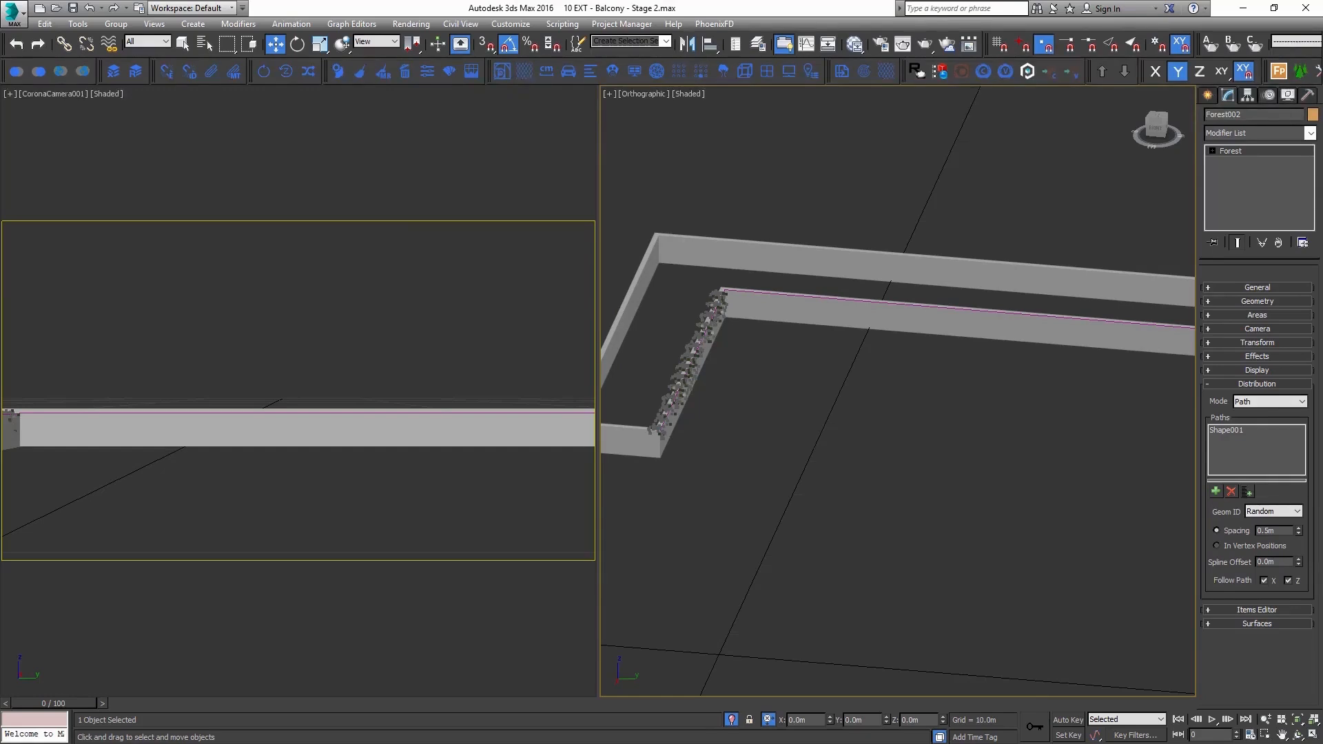
left_click(1256, 624)
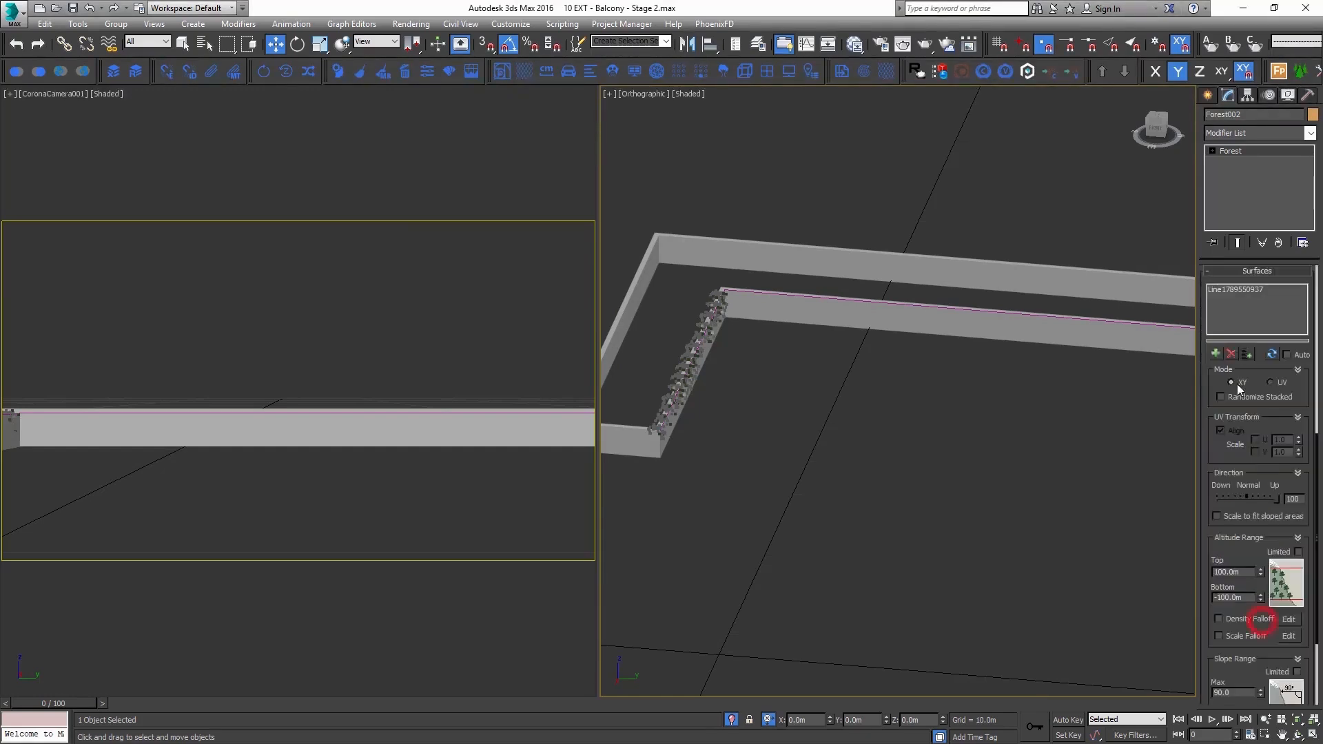
left_click(1235, 289)
left_click(1230, 354)
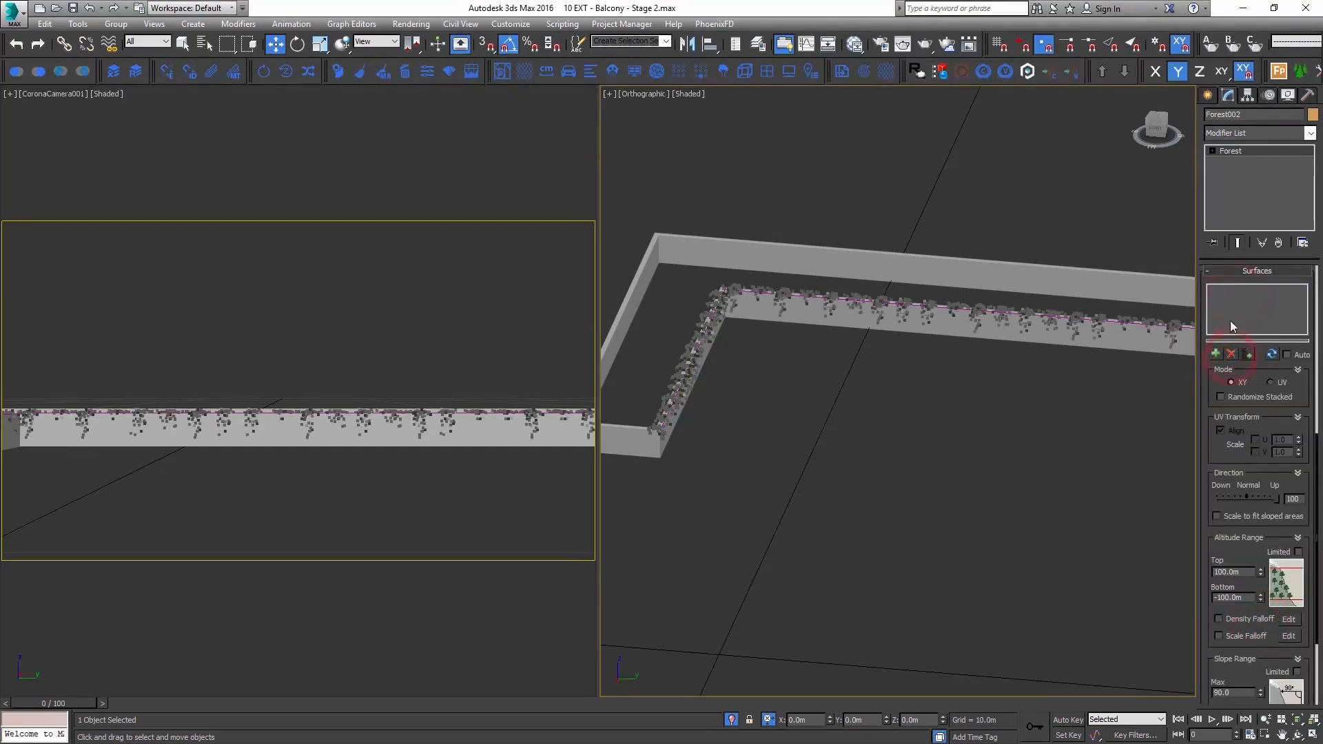
left_click(1235, 270)
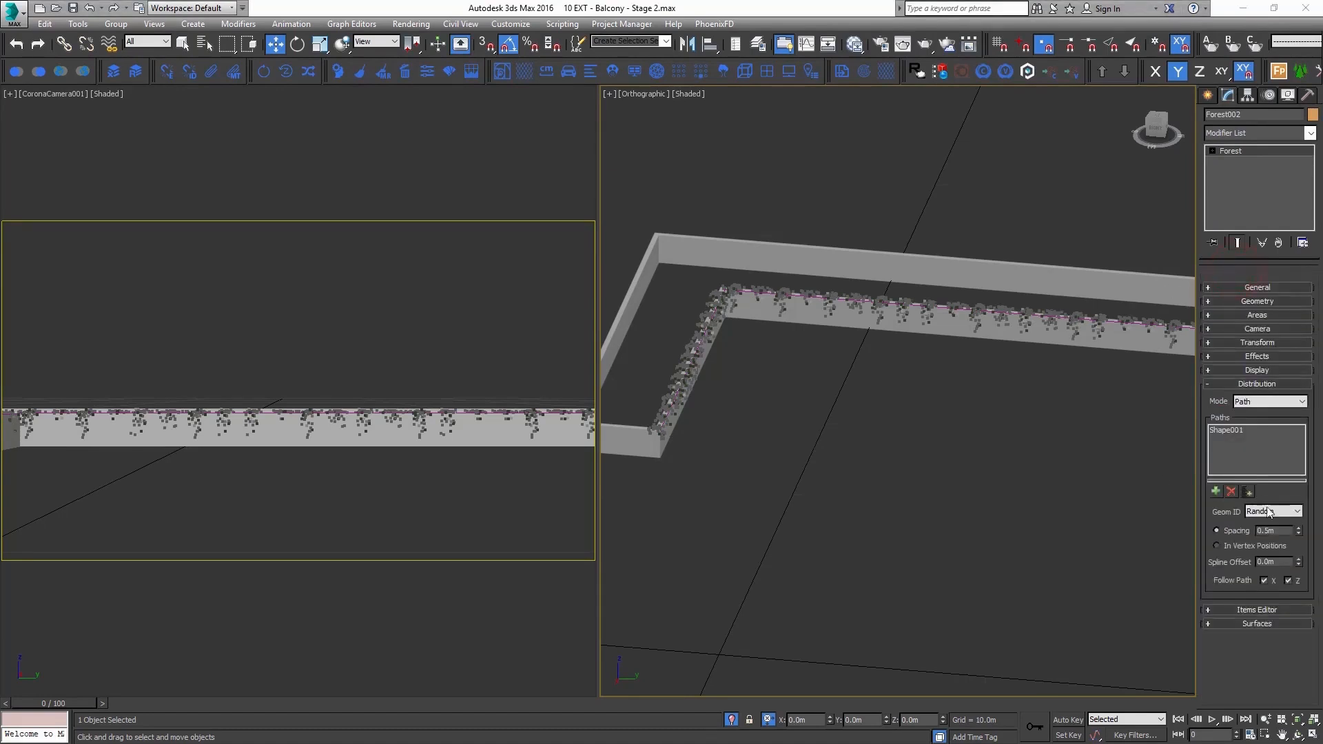
Set the path distribution's spacing to 0.2 m, keeping the geometry ID on Random
double_click(1278, 531)
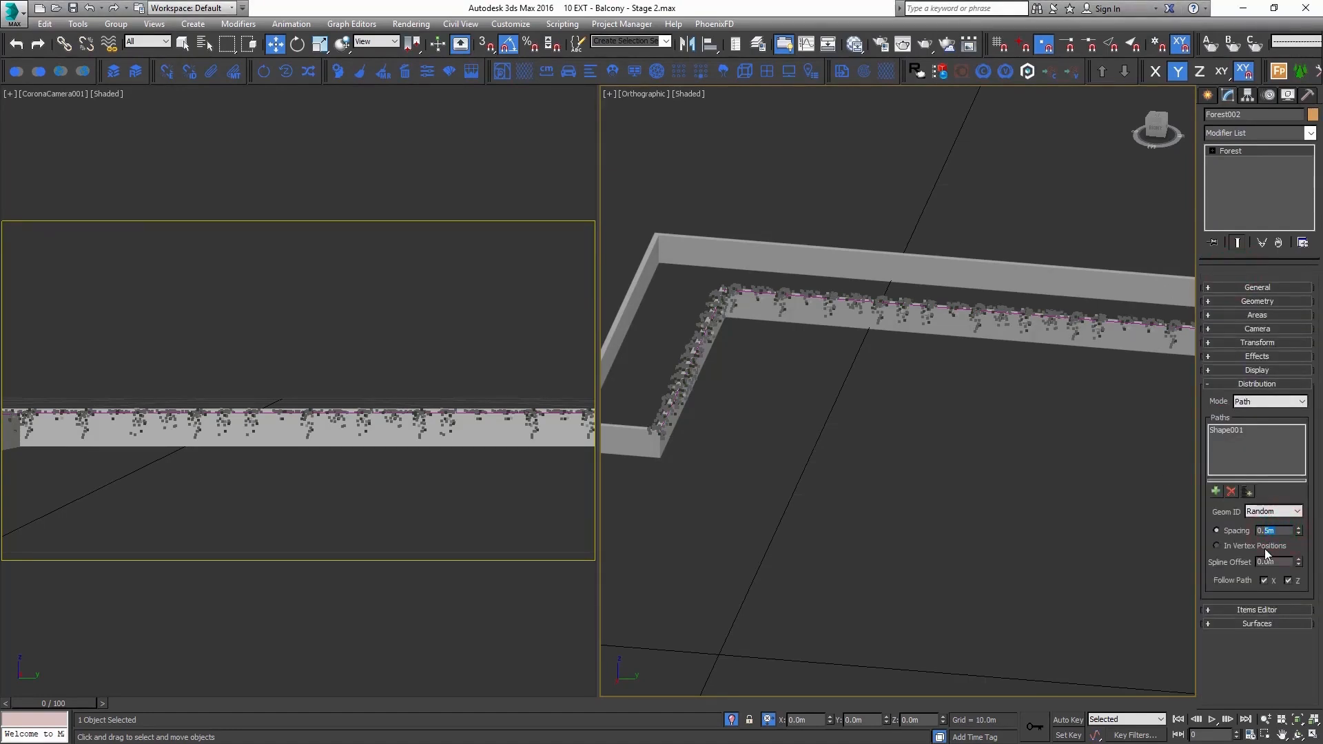
key("Return")
middle_click_drag(779, 256, 911, 325, "alt")
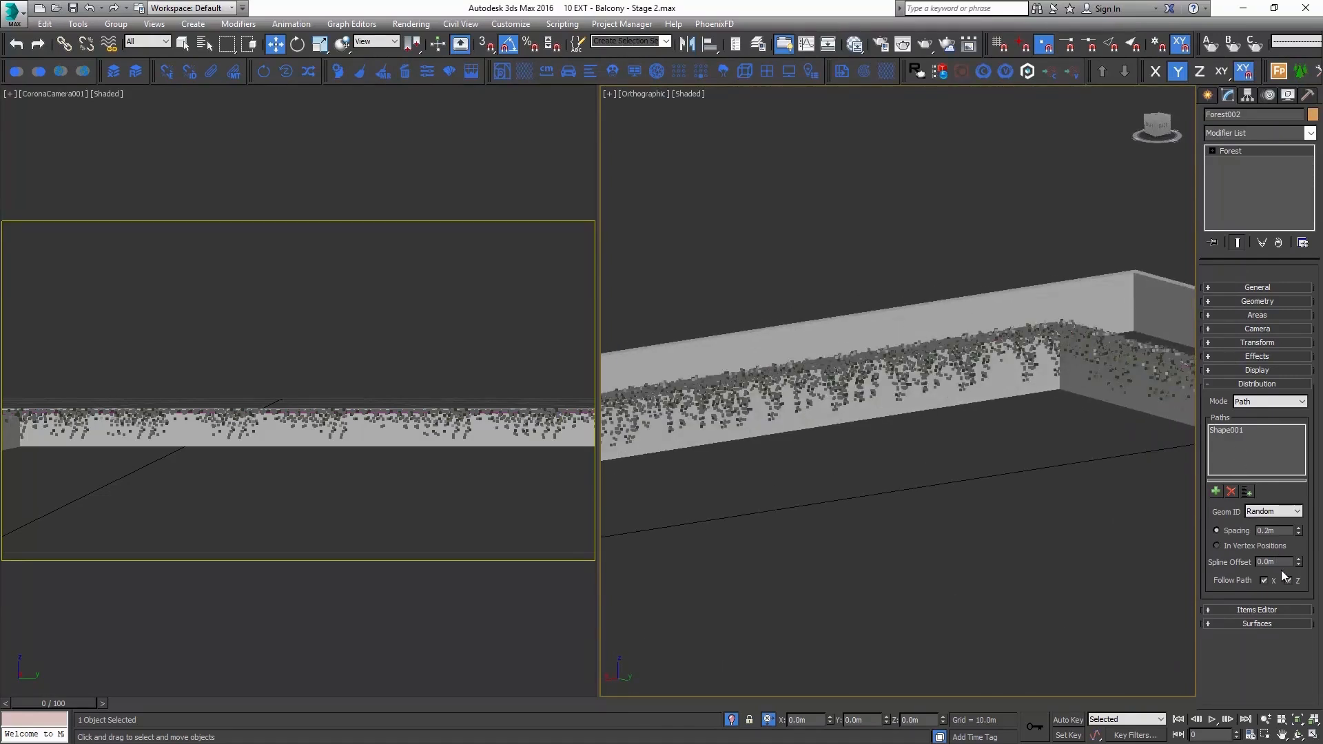
left_click(1268, 513)
left_click(1269, 517)
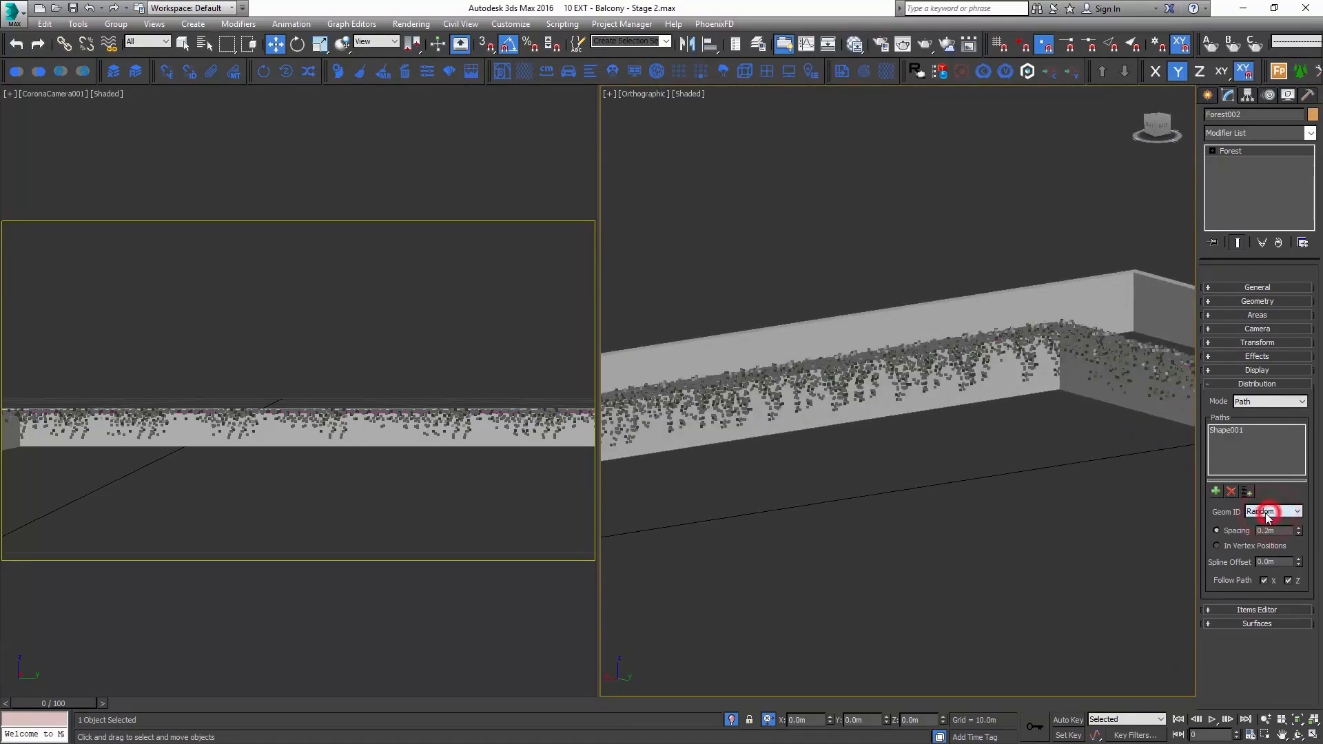
Enable random scale and random rotation in the Forest object's transform settings
left_click(1256, 383)
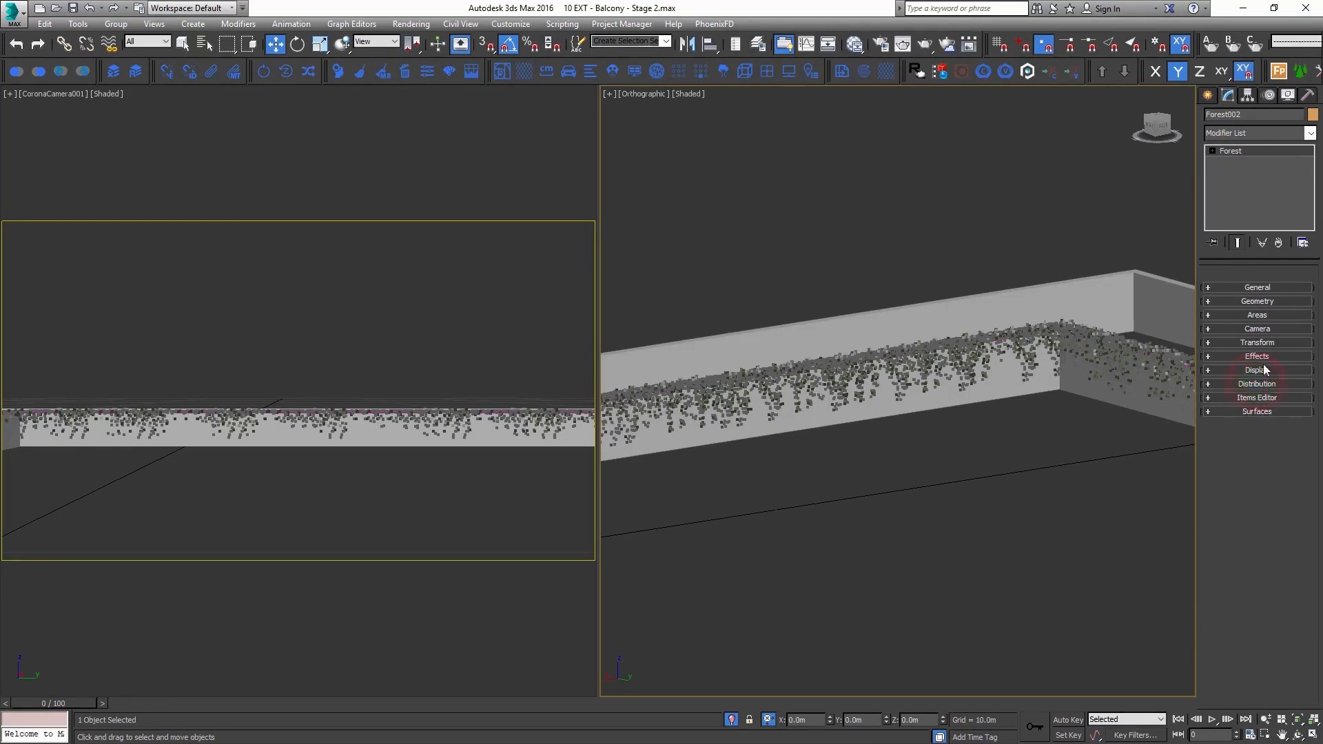
left_click(1256, 342)
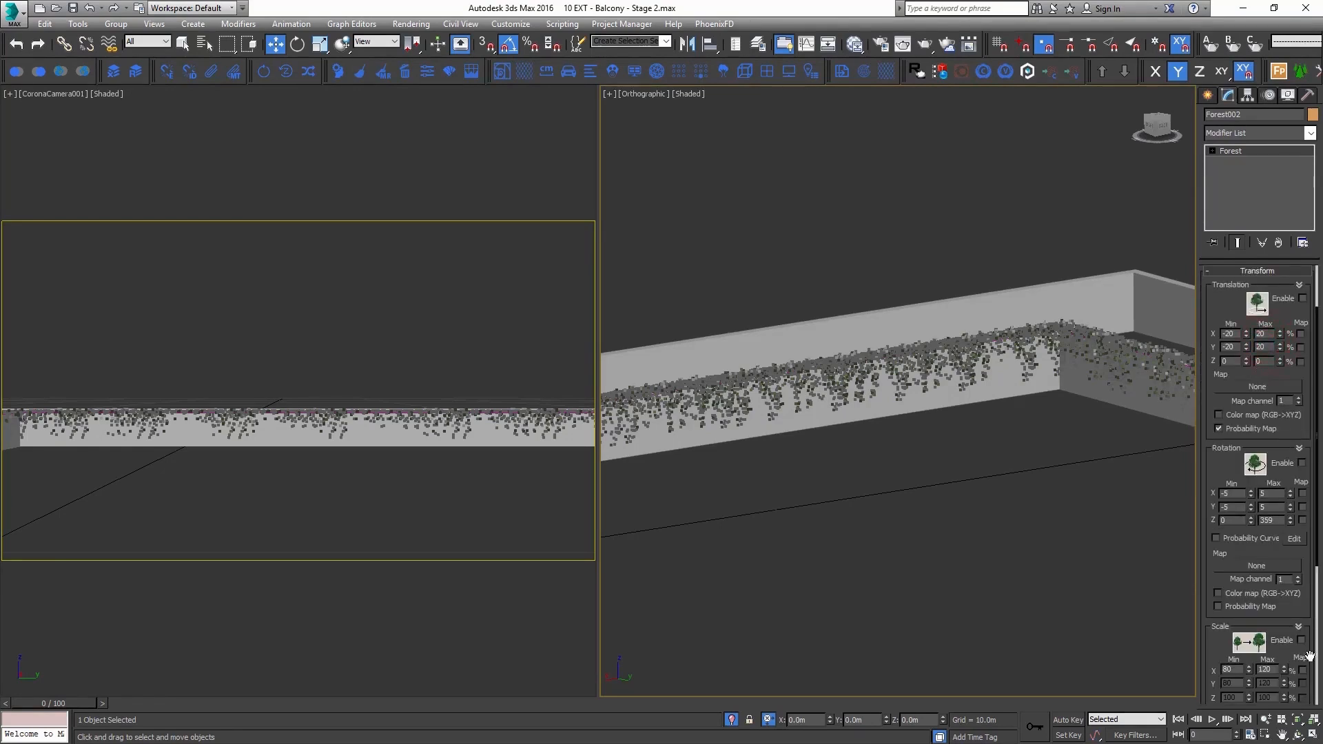
left_click(1301, 641)
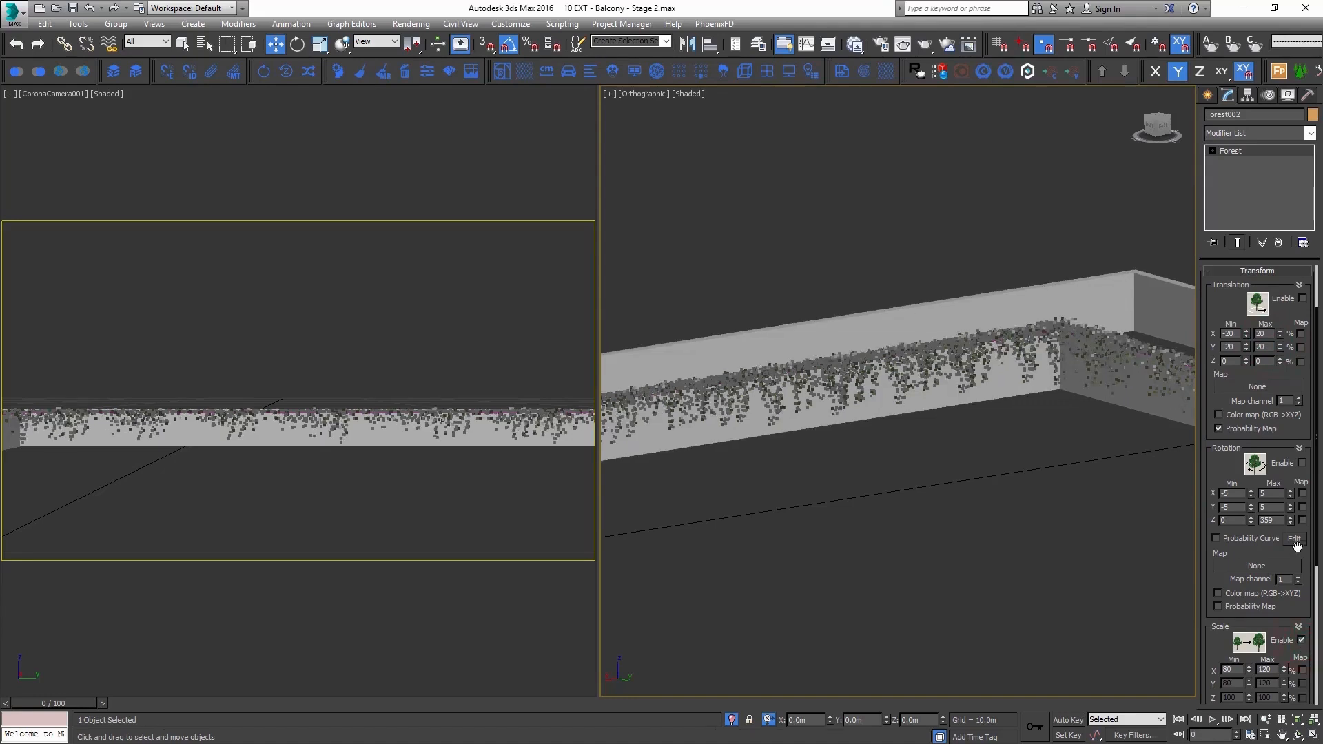
left_click(1302, 463)
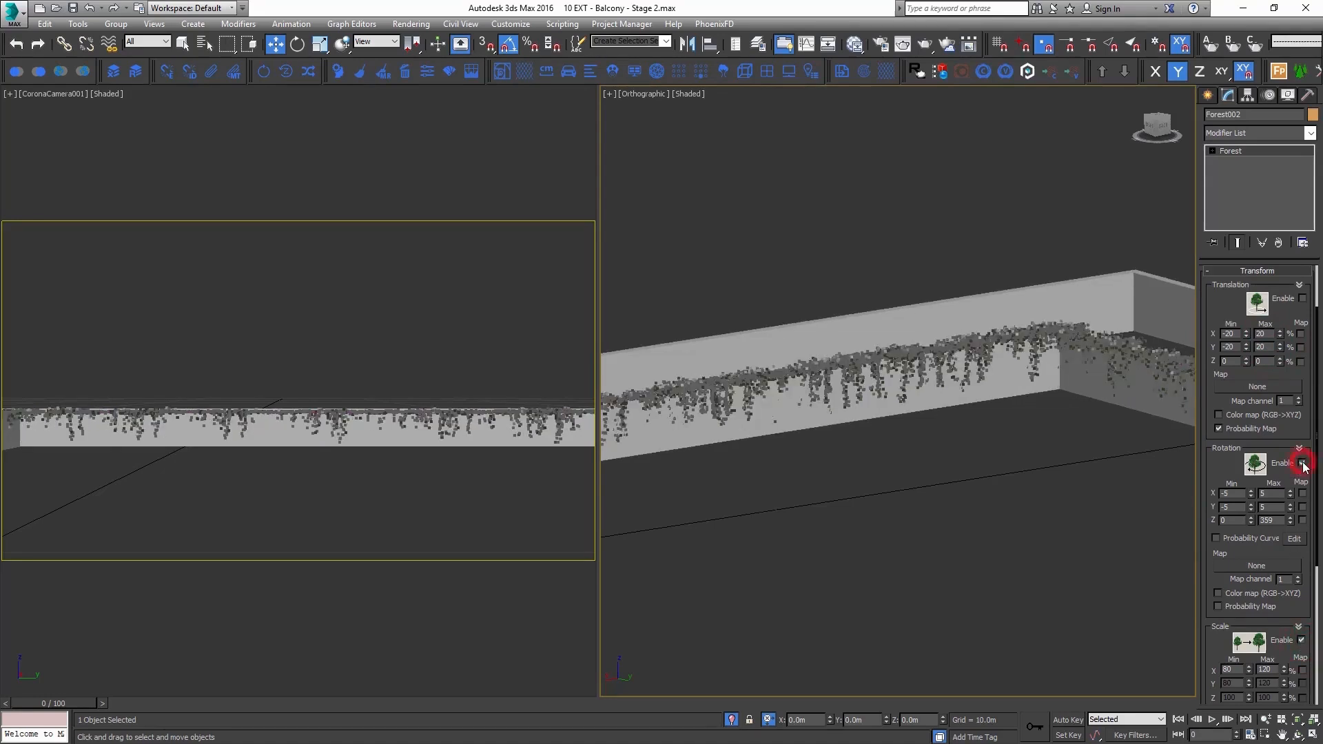
Set the hanging plants' maximum Z rotation to 0 in the Forest object's transform settings
right_click(1290, 521)
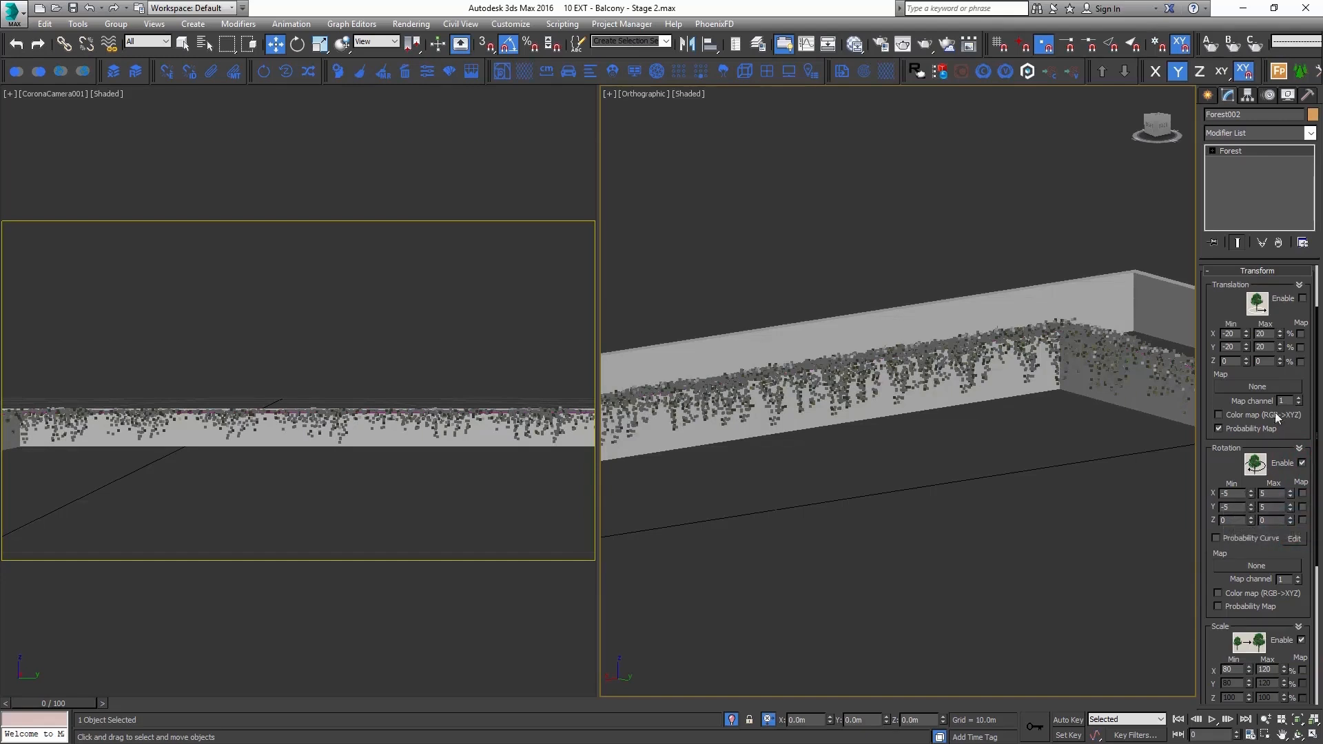
left_click(1294, 273)
middle_click_drag(1046, 492, 1020, 453)
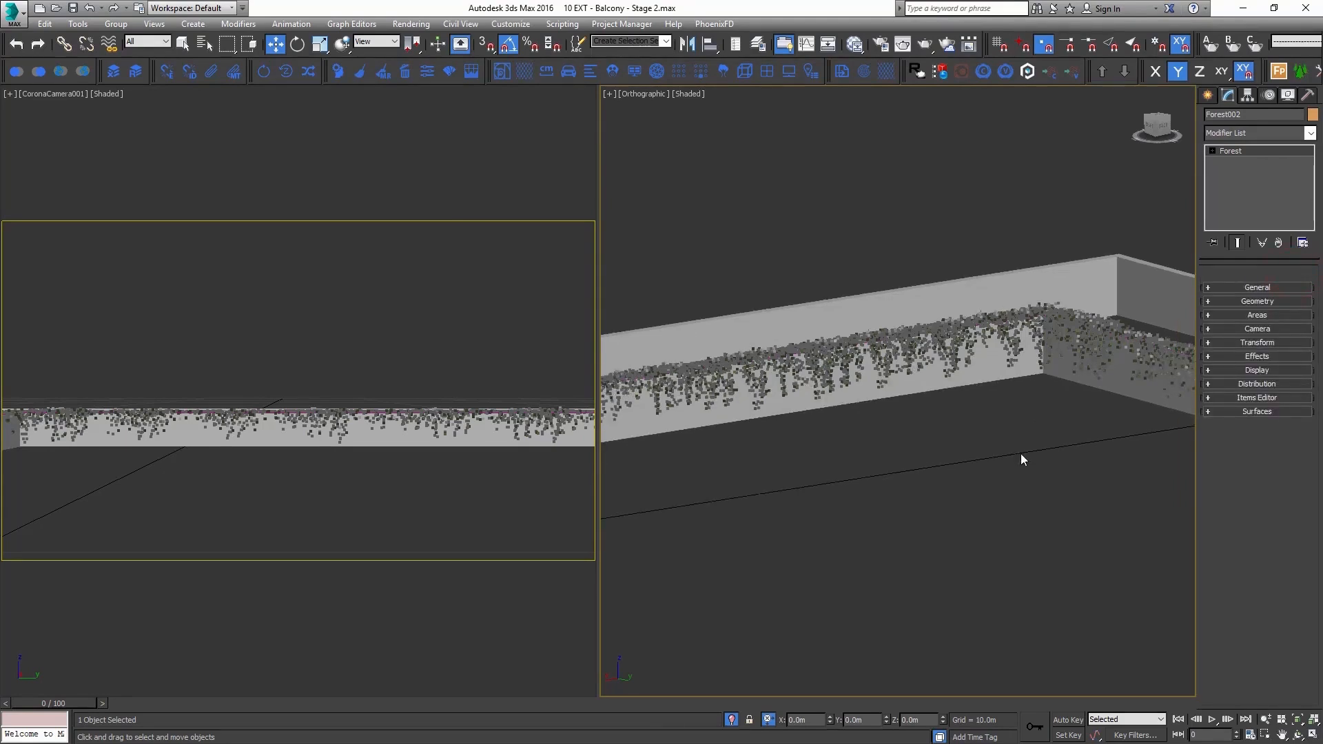
middle_click_drag(1008, 500, 1117, 520, "alt")
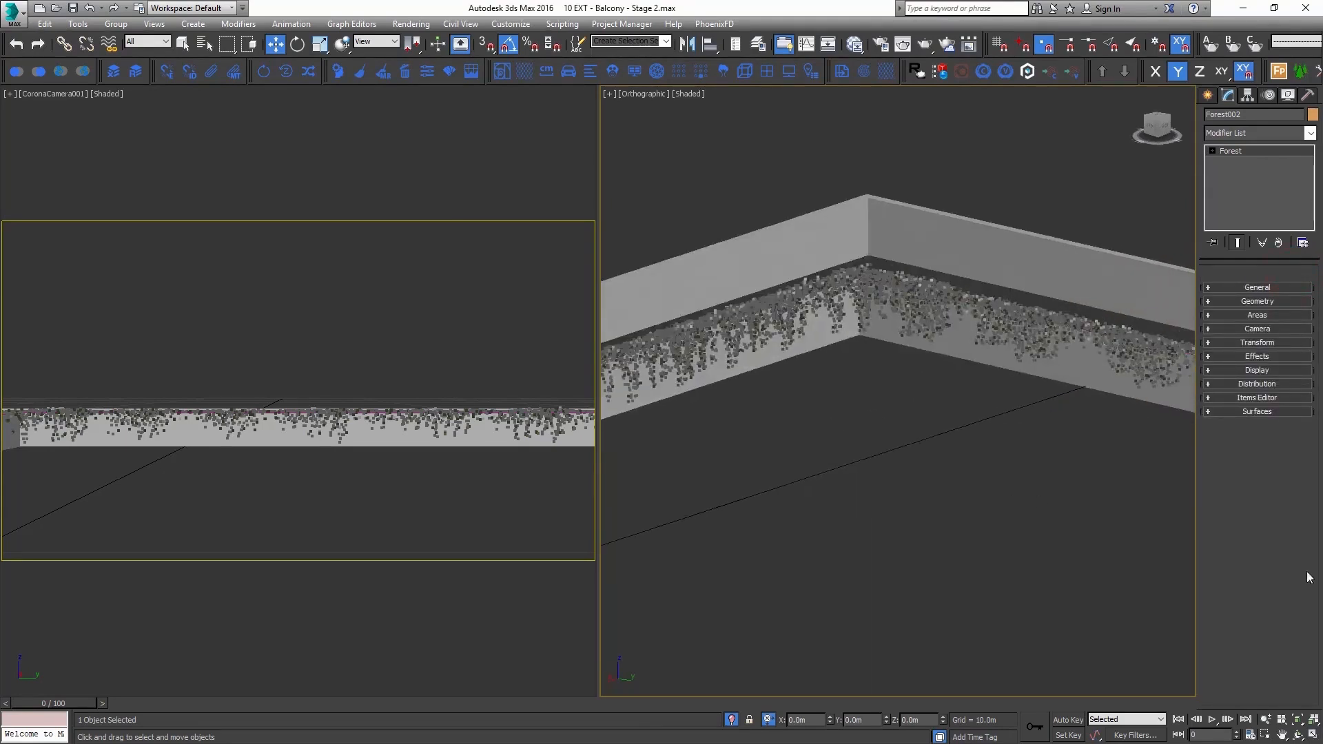
Unhide all objects to bring back the full balcony scene
right_click(977, 424)
left_click(998, 378)
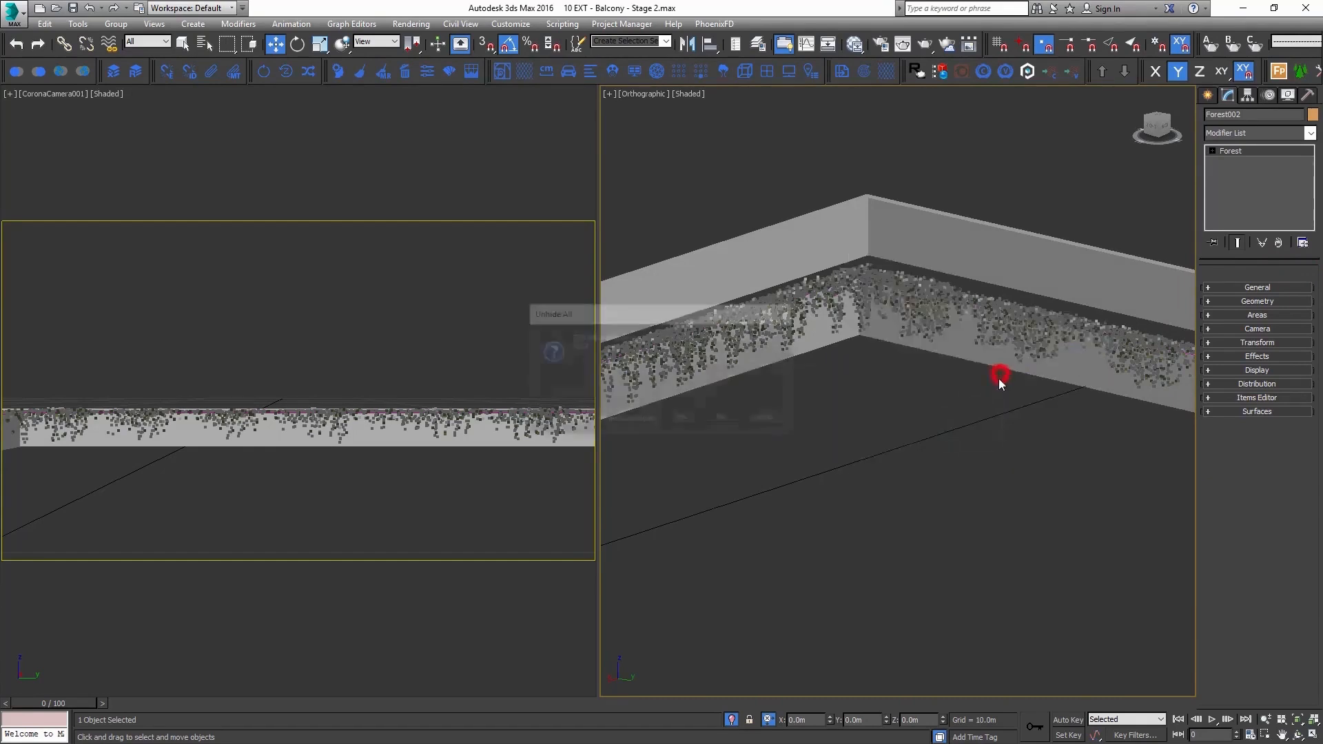
left_click(728, 419)
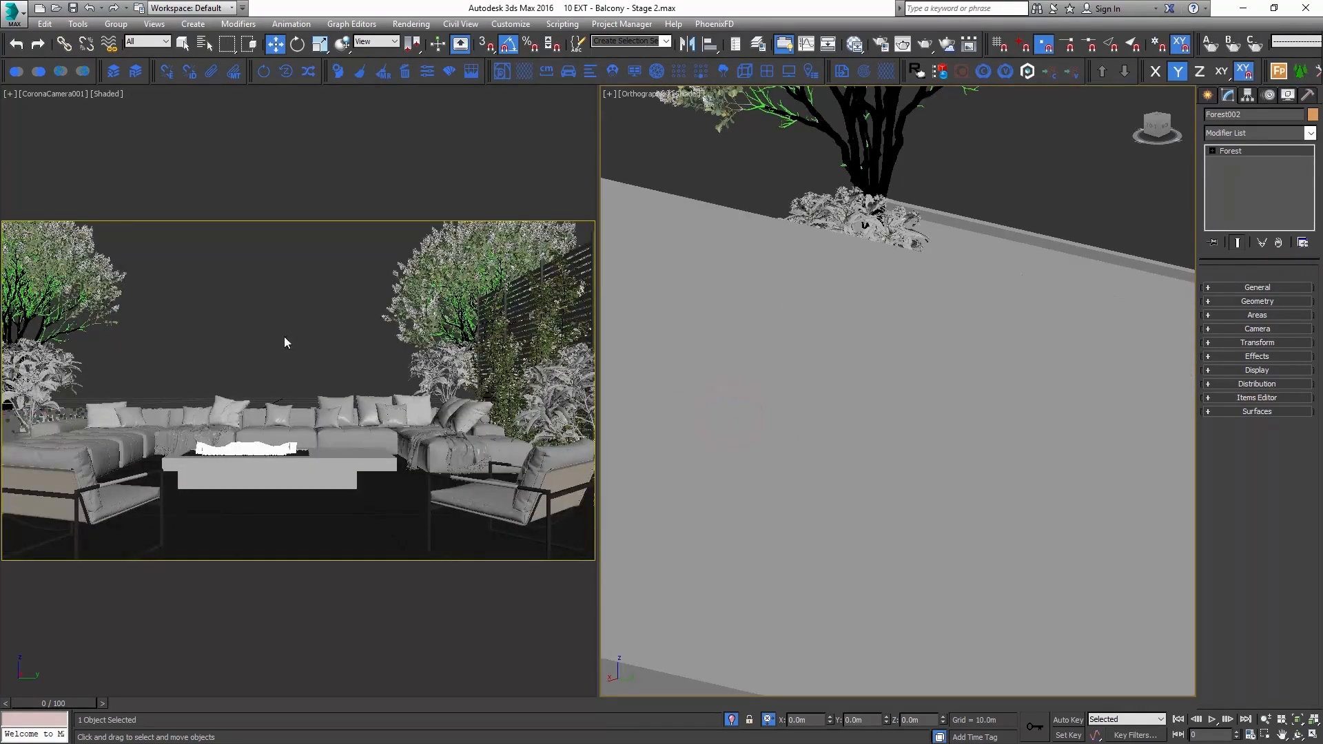
Copy all the grass plants from the 10 EXT - Balcony.max scene and paste them into 10 EXT - Balcony - Stage 2.max
key("alt+Tab")
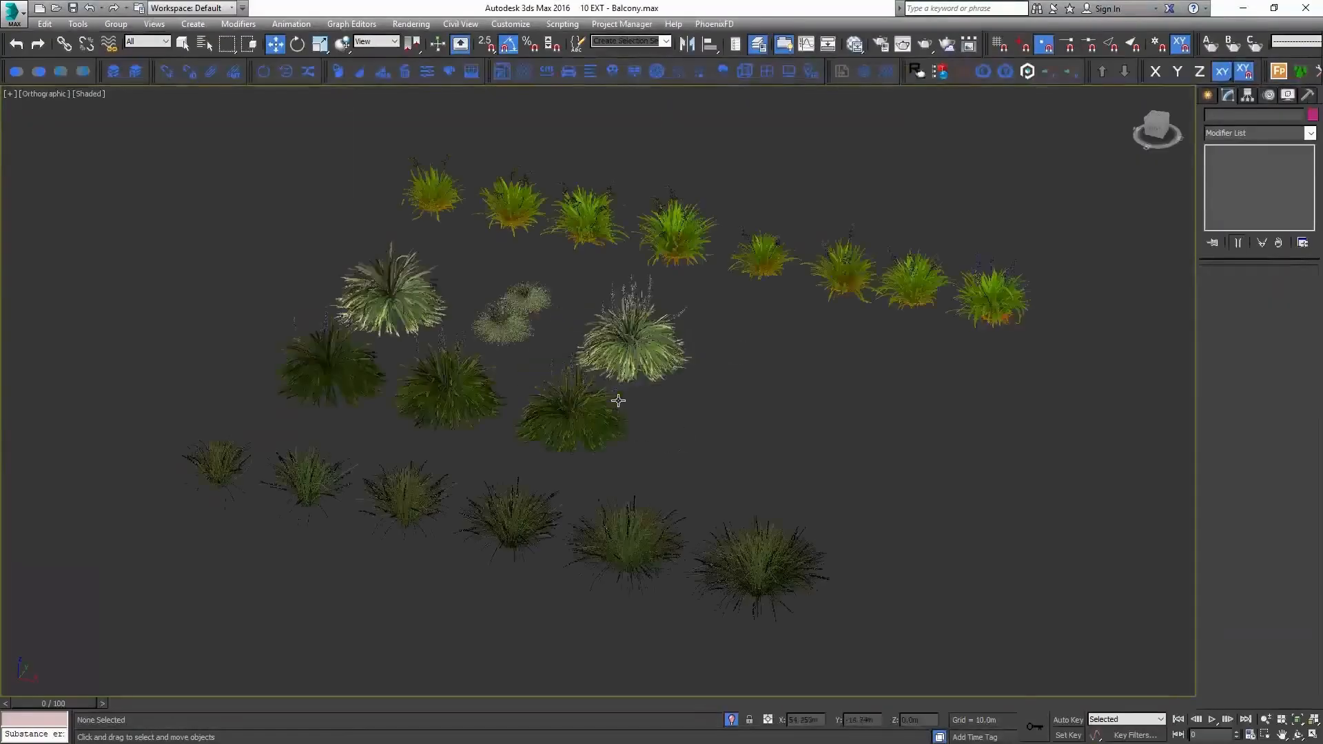
left_click_drag(102, 621, 104, 621)
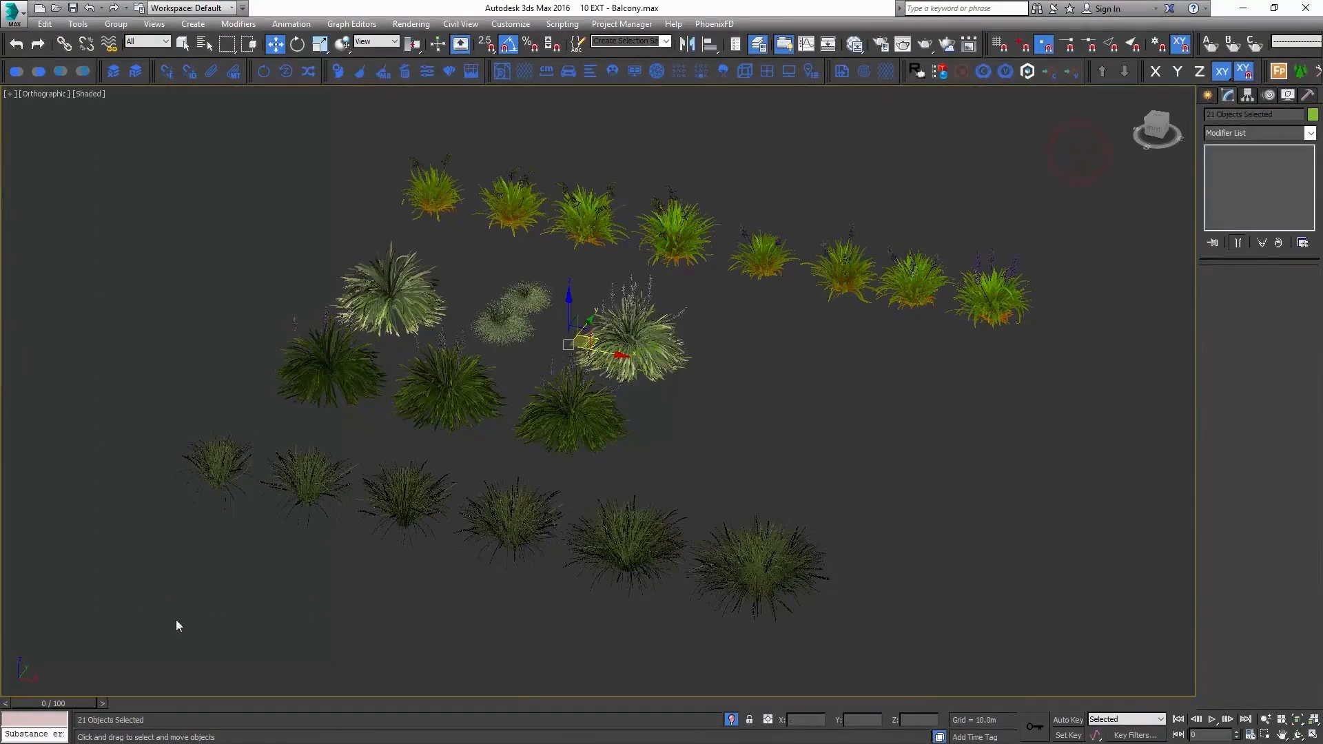
left_click(21, 76)
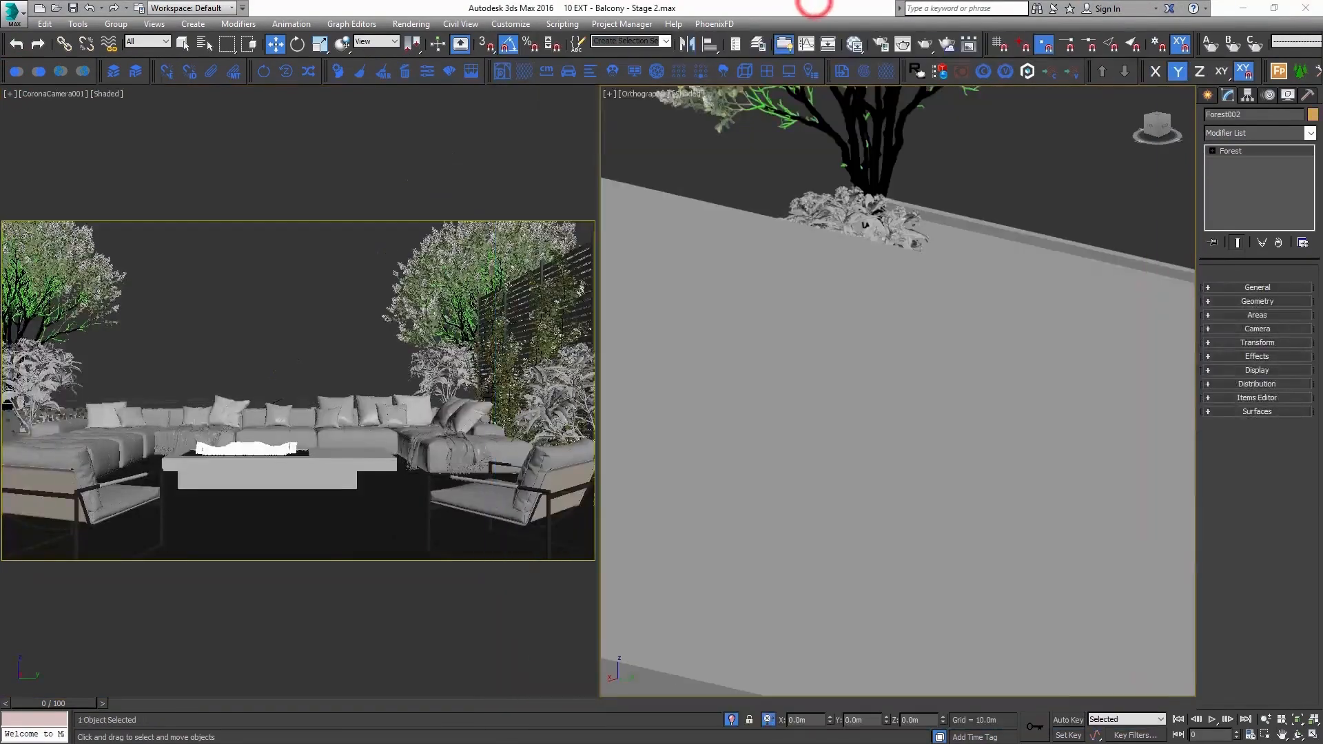
left_click(39, 72)
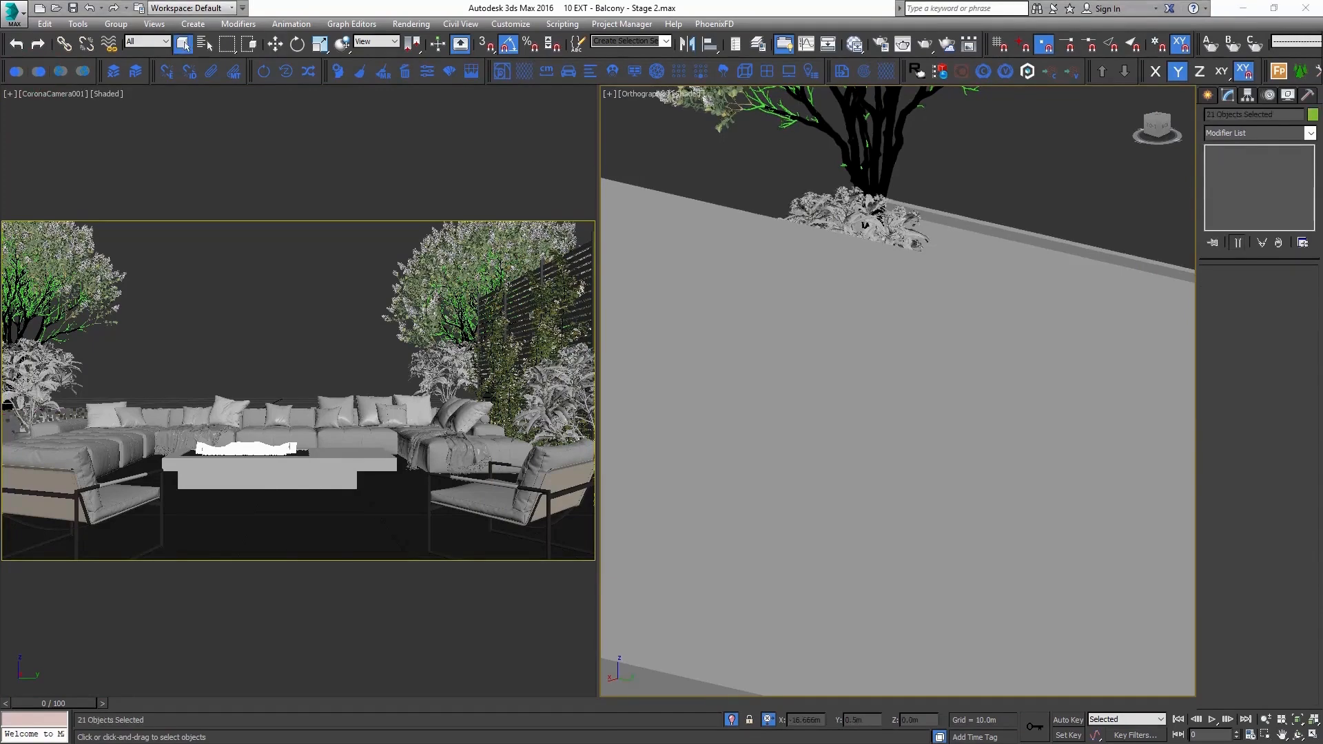
middle_click_drag(992, 328, 980, 295)
key("z")
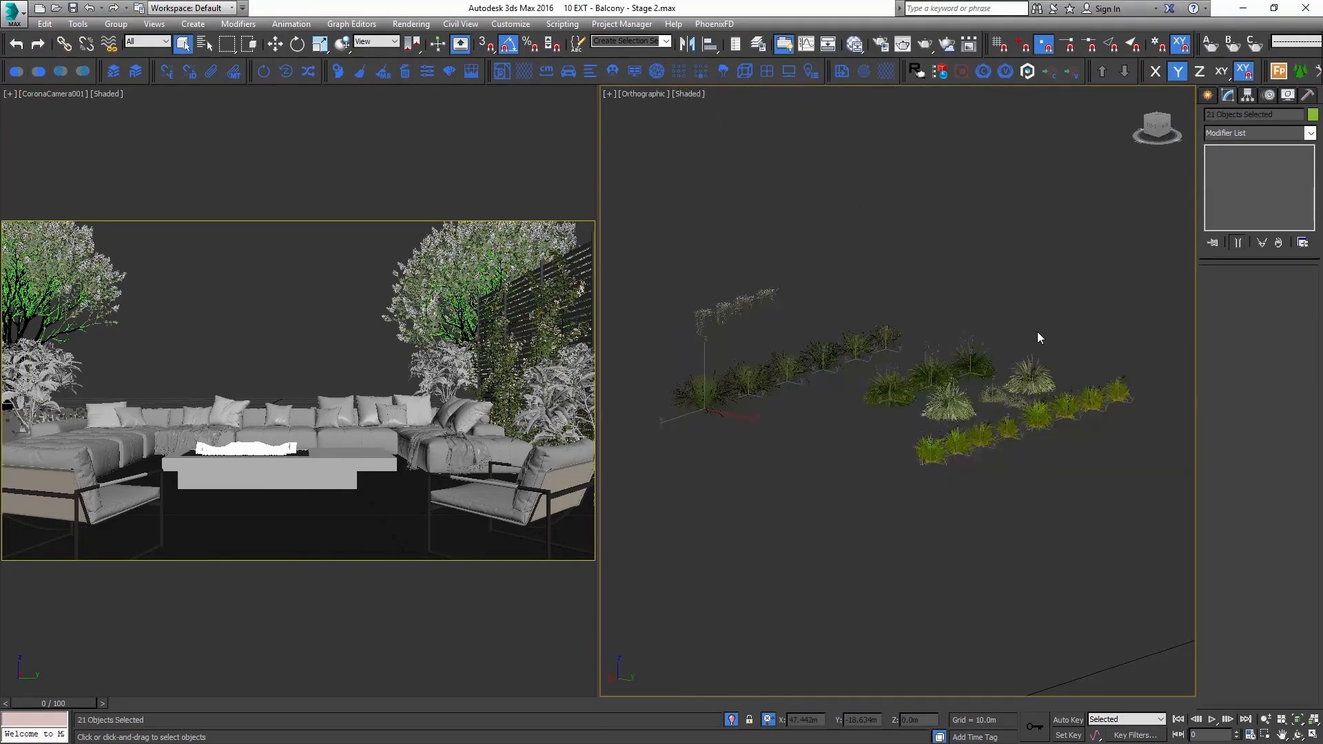
Isolate the pasted grass plants together with the U-shaped soil surface of the balcony planter, and clear the selection
middle_click_drag(1003, 353, 1053, 341, "alt")
scroll(1053, 341, "down", 2)
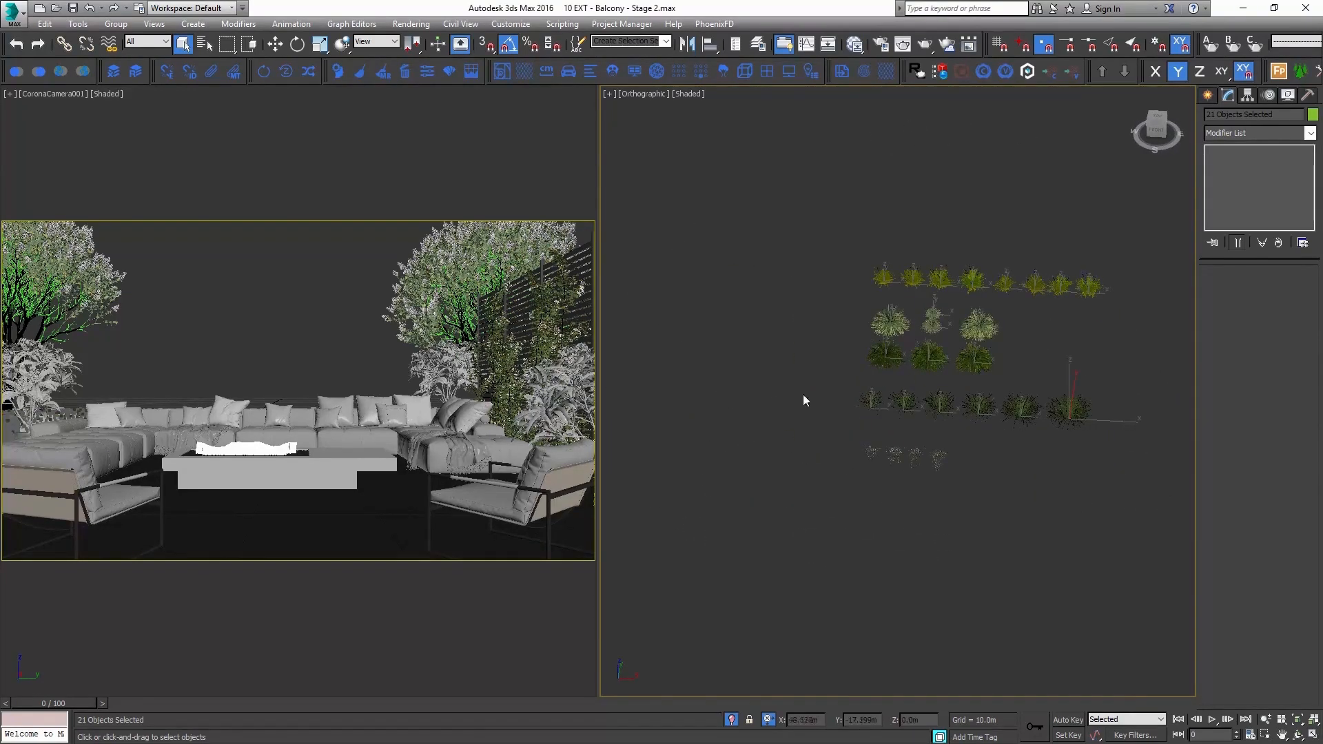
scroll(898, 406, "down", 5)
scroll(750, 352, "up", 5)
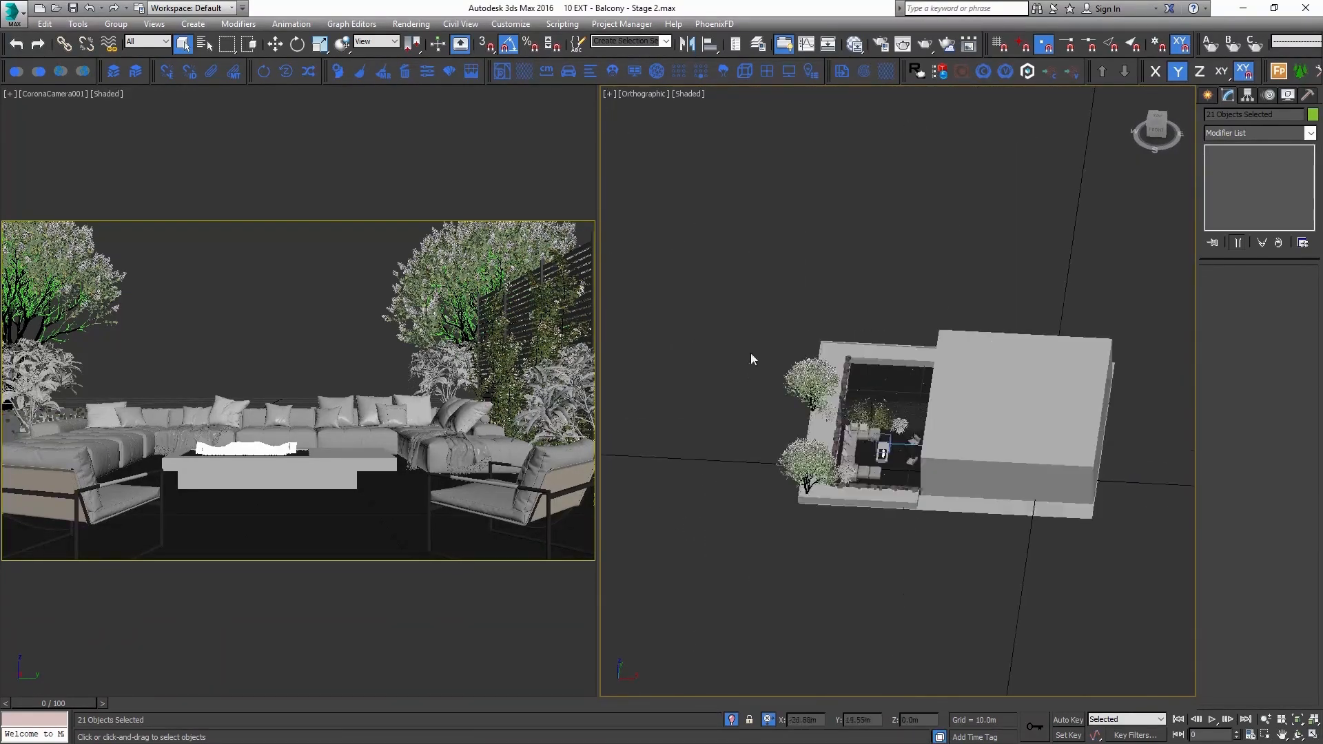
left_click(807, 531, "ctrl")
key("alt+q")
middle_click_drag(811, 529, 988, 436, "alt")
left_click(1019, 387)
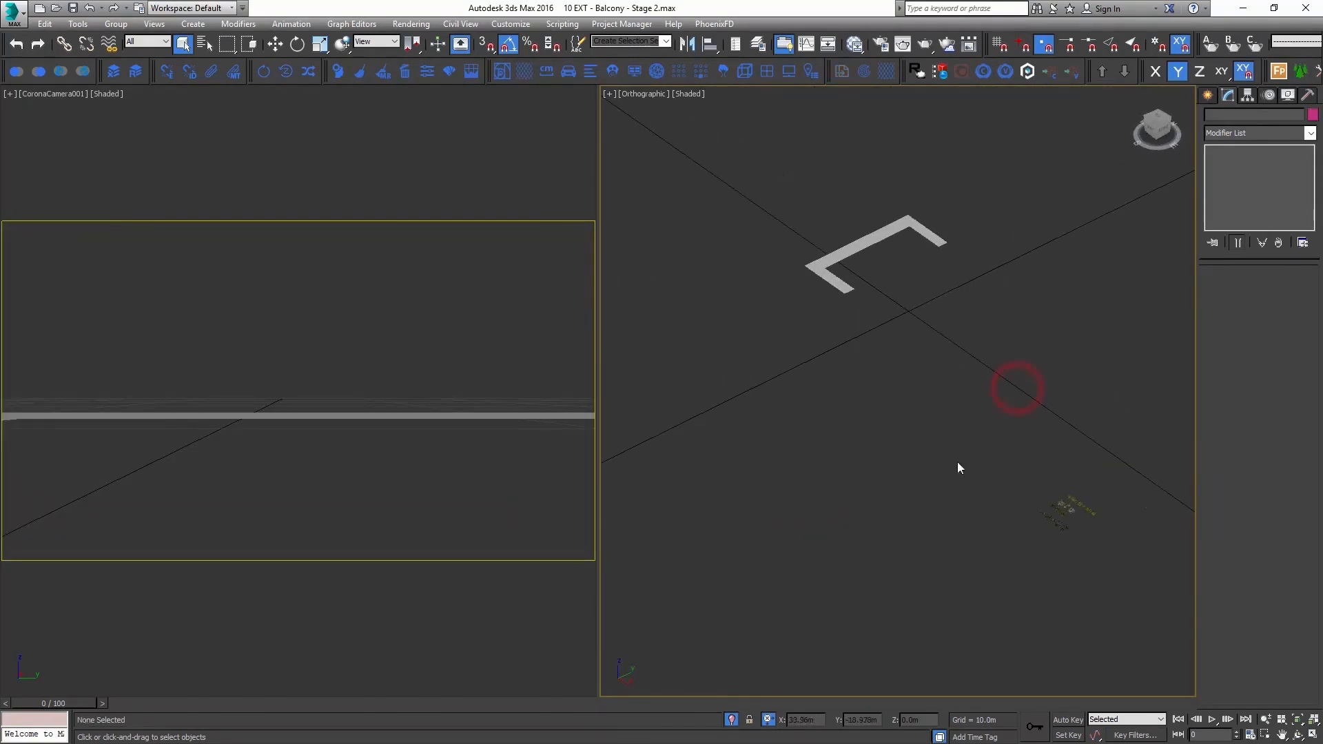
Create a Forest Pro object in Generate mode on the U-shaped planter surface, with camera clipping enabled
left_click(1207, 94)
left_click(1231, 183)
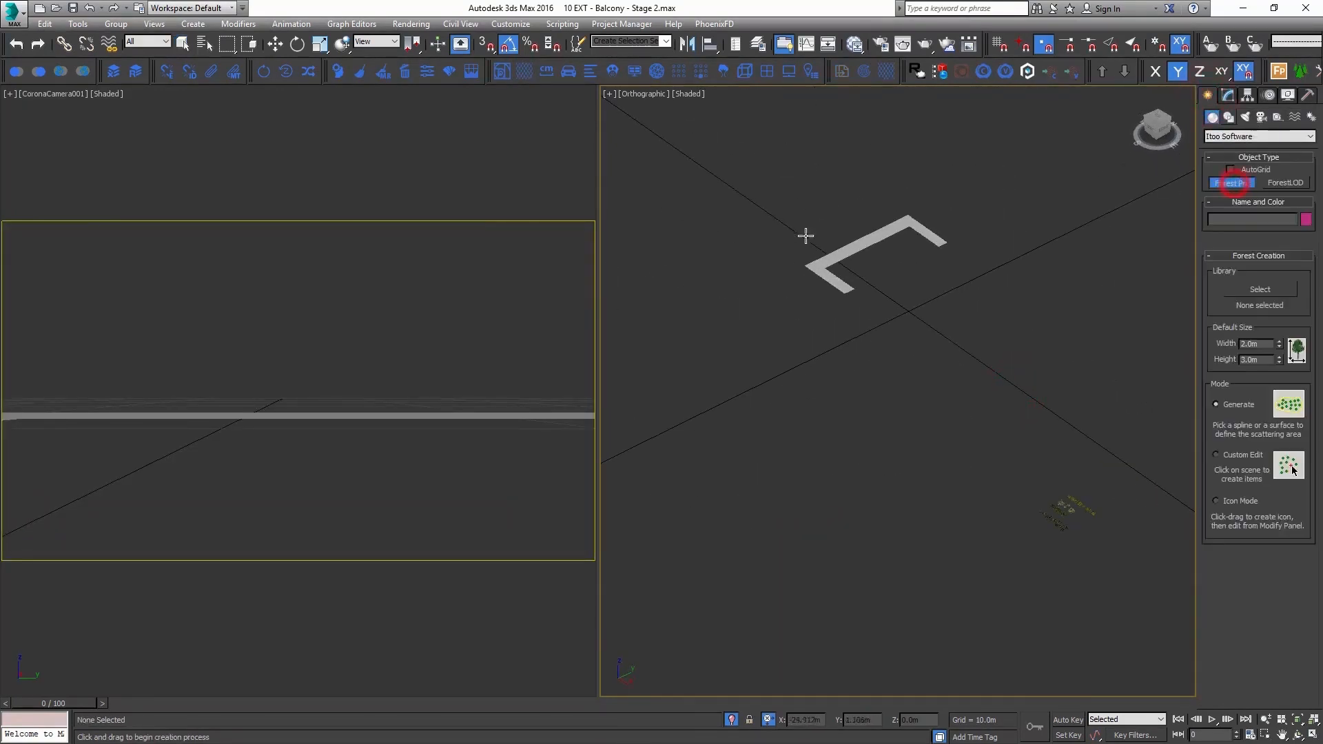
left_click(842, 256)
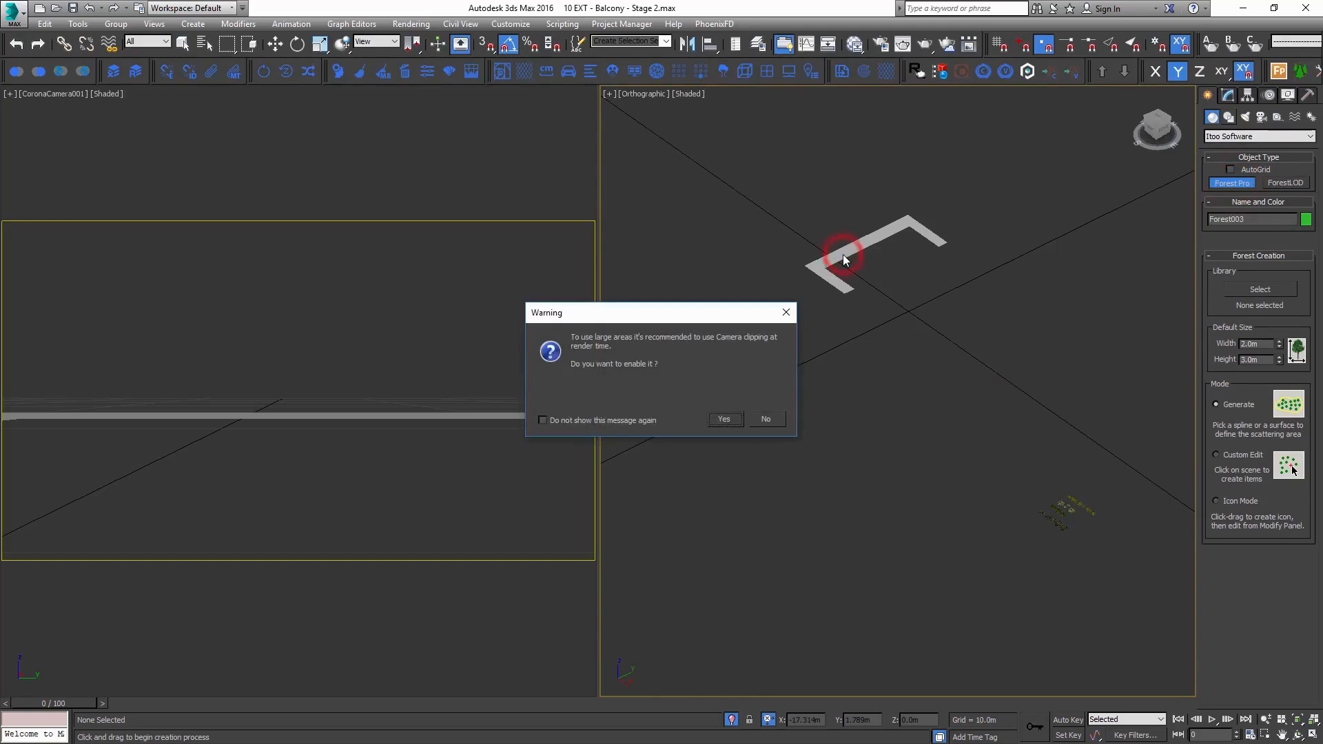
left_click(724, 419)
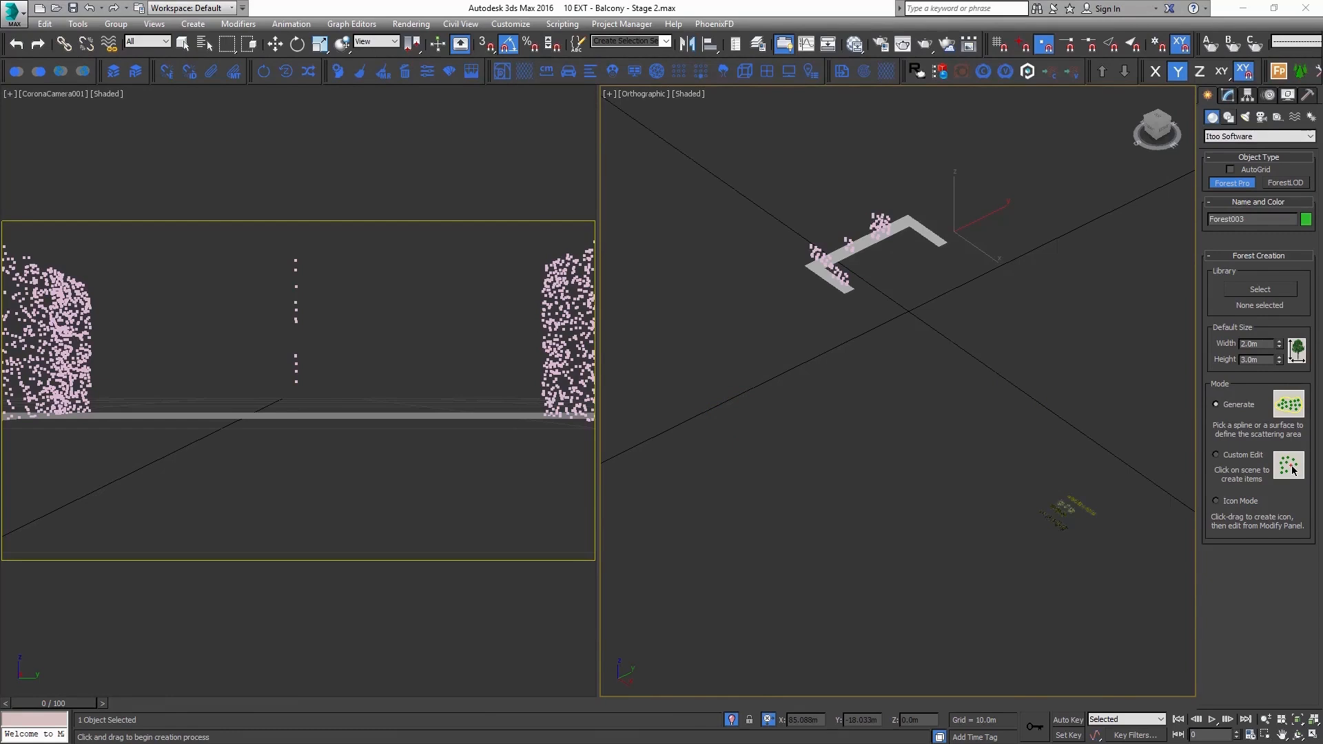
left_click(1229, 96)
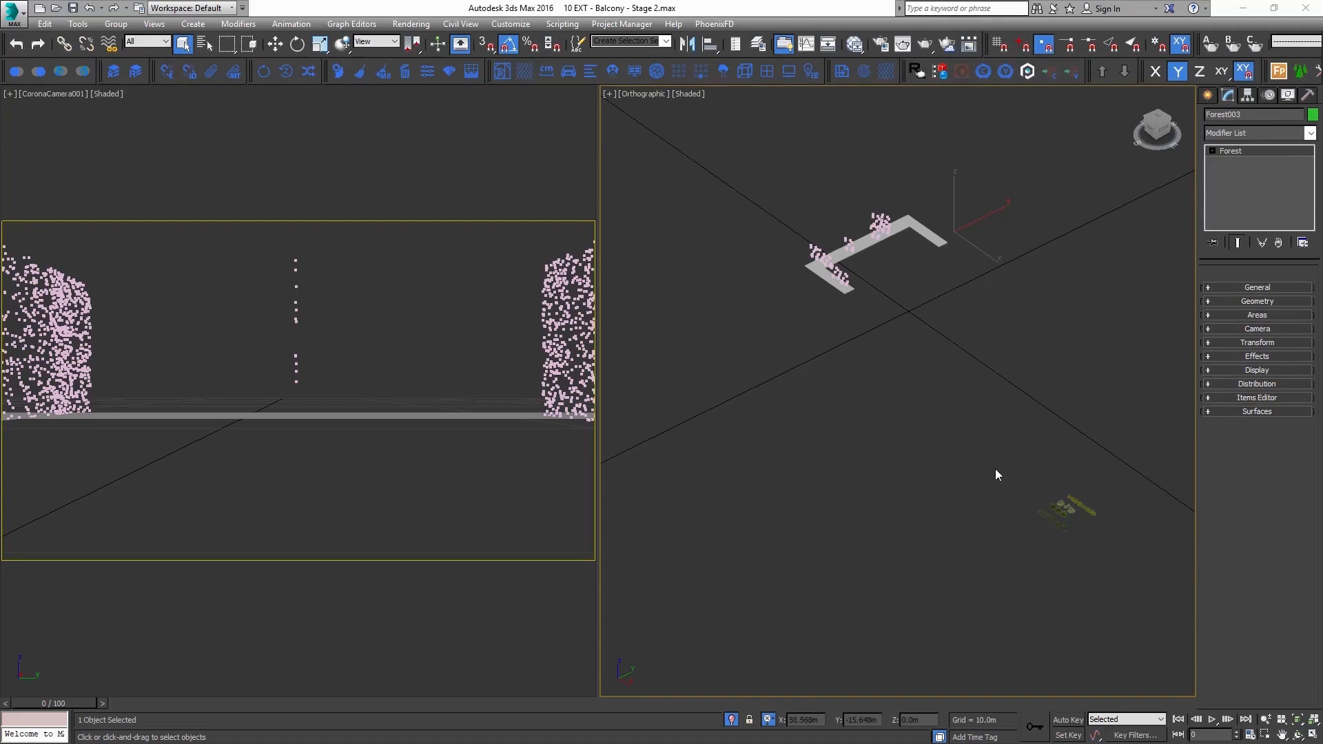
Add the Liriope Muscari, Dianella and Lomandra longifolia plants as the Forest object's geometry, with point-cloud display and render-time animation enabled
left_click(1258, 301)
left_click(1245, 359)
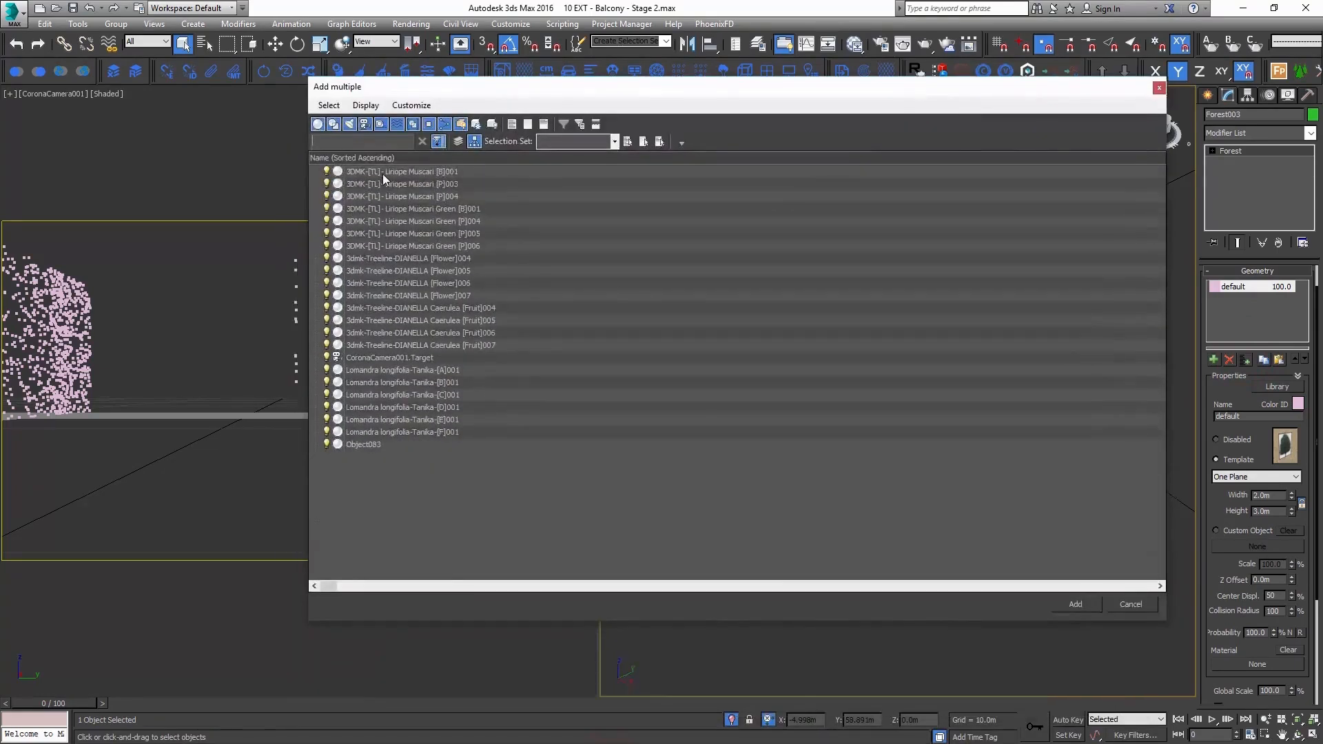
left_click(383, 173)
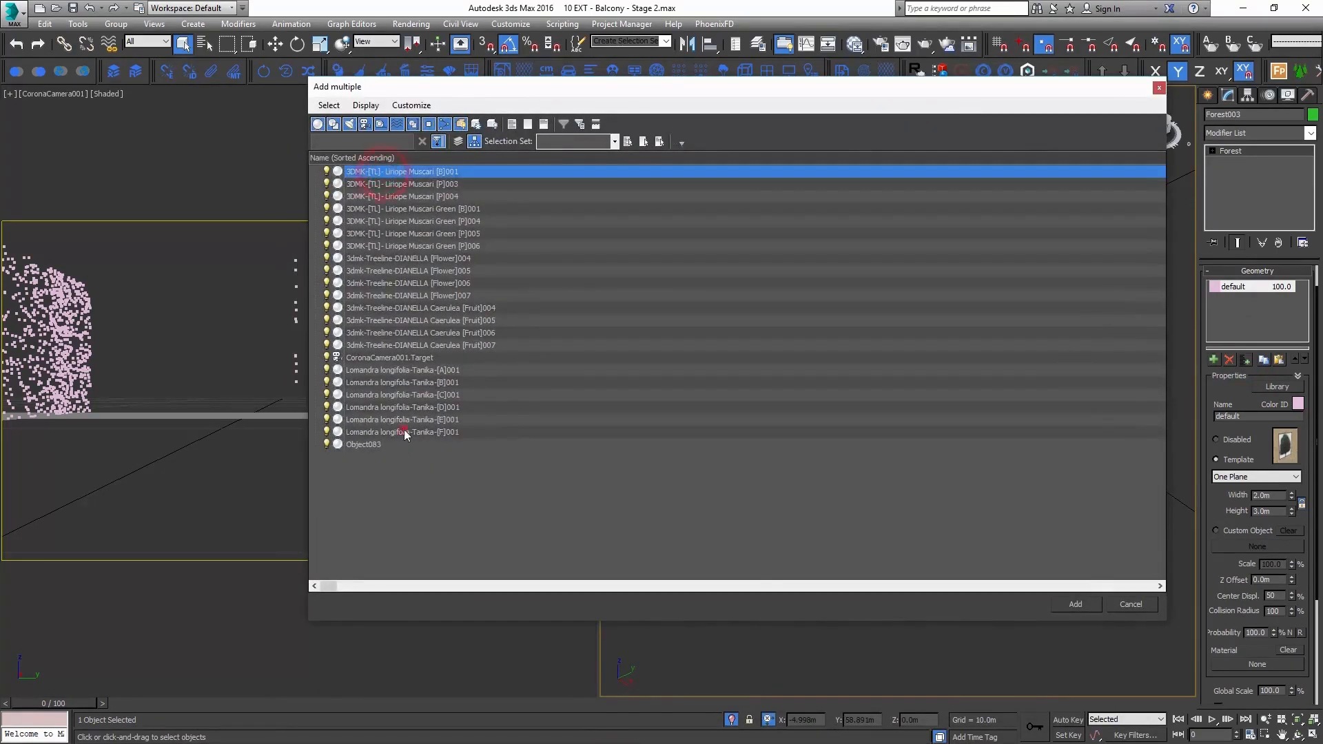
left_click(404, 432, "shift")
left_click(1058, 608)
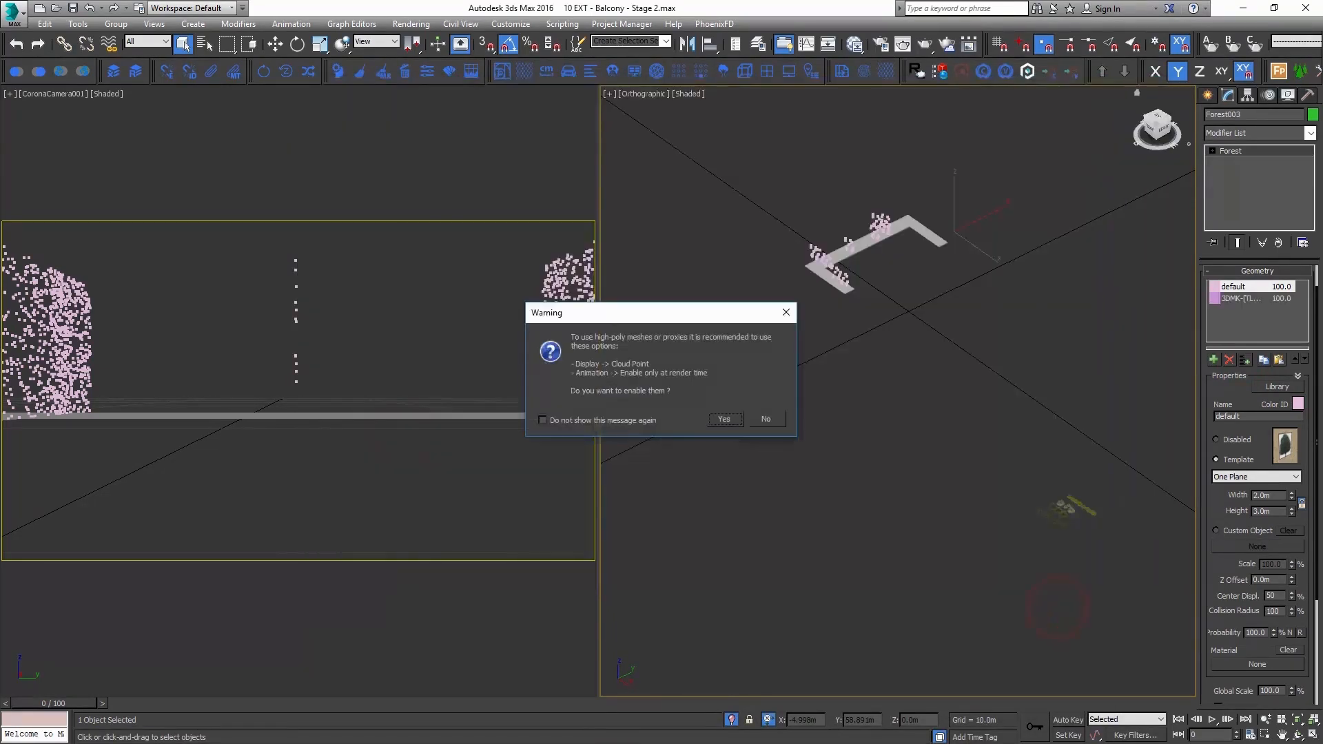
left_click(728, 420)
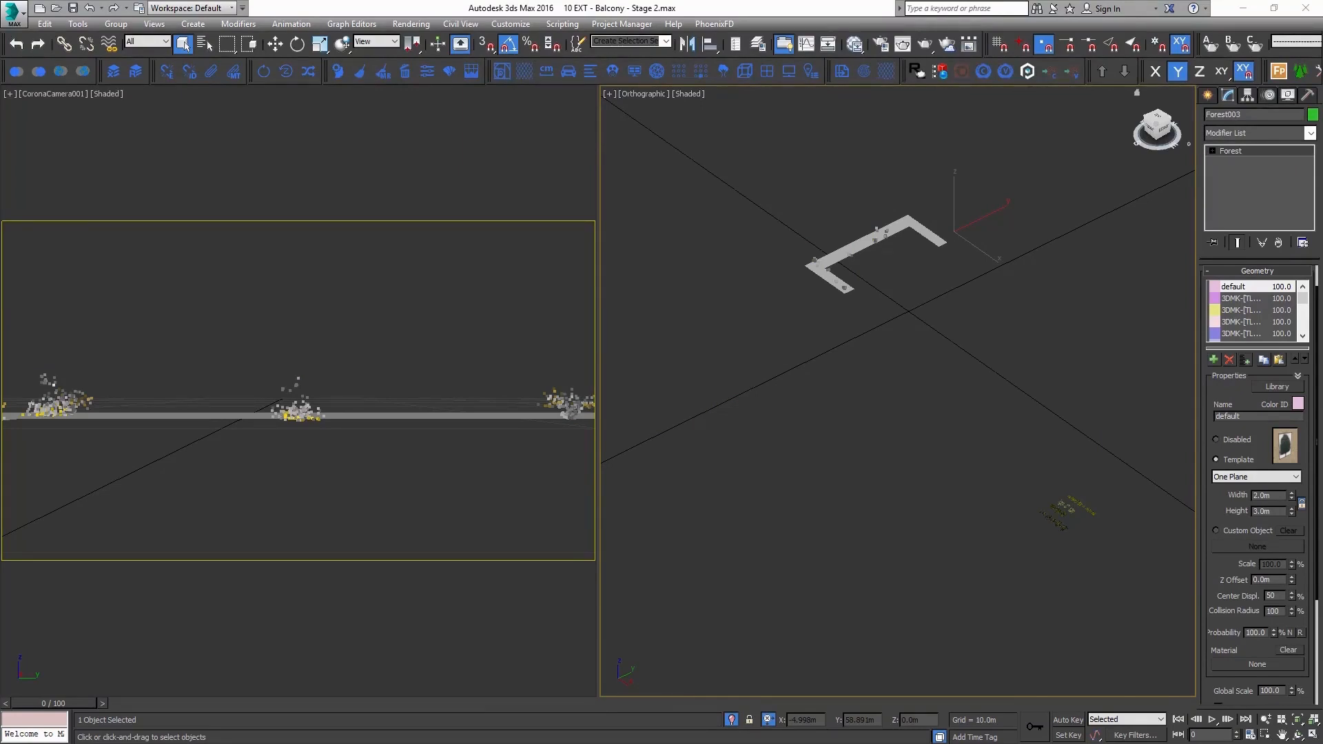
Set the Forest distribution map's X density units to 16 m
left_click(1231, 271)
left_click(1257, 384)
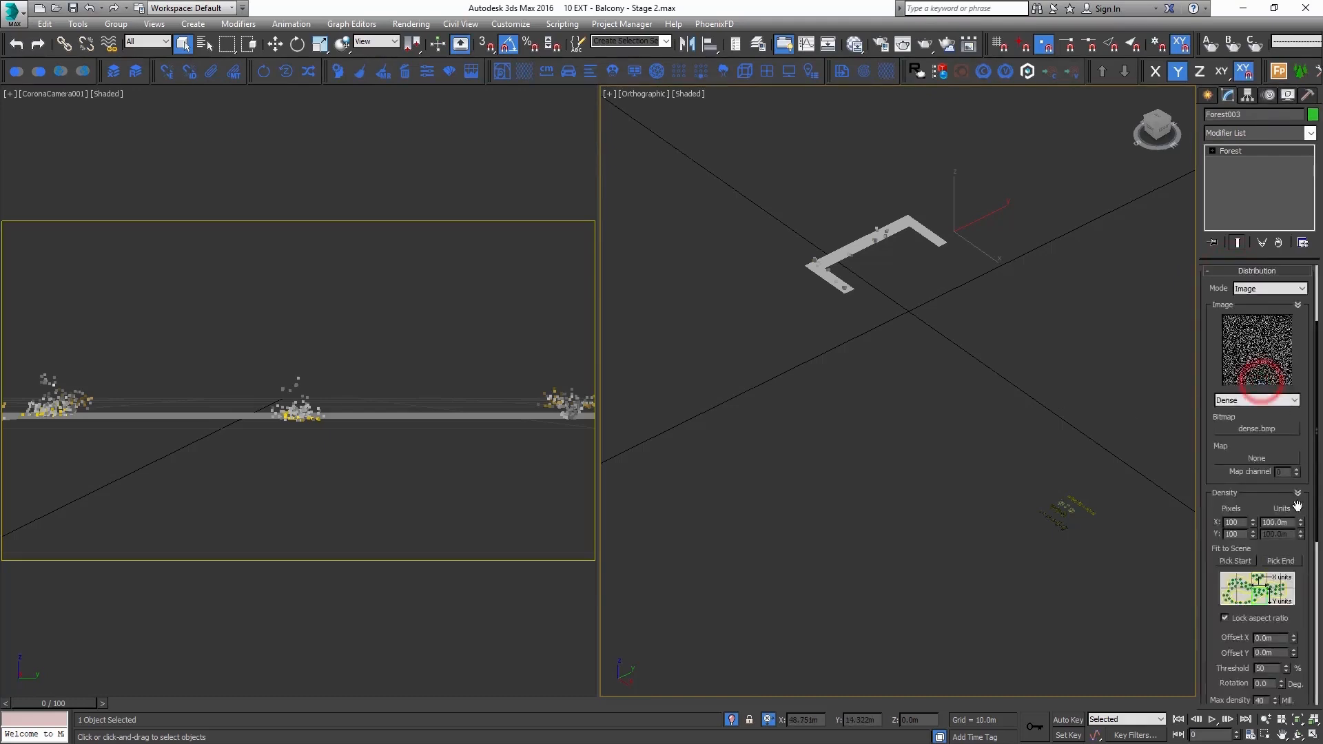
left_click_drag(1291, 524, 1170, 535)
type("10")
key("Return")
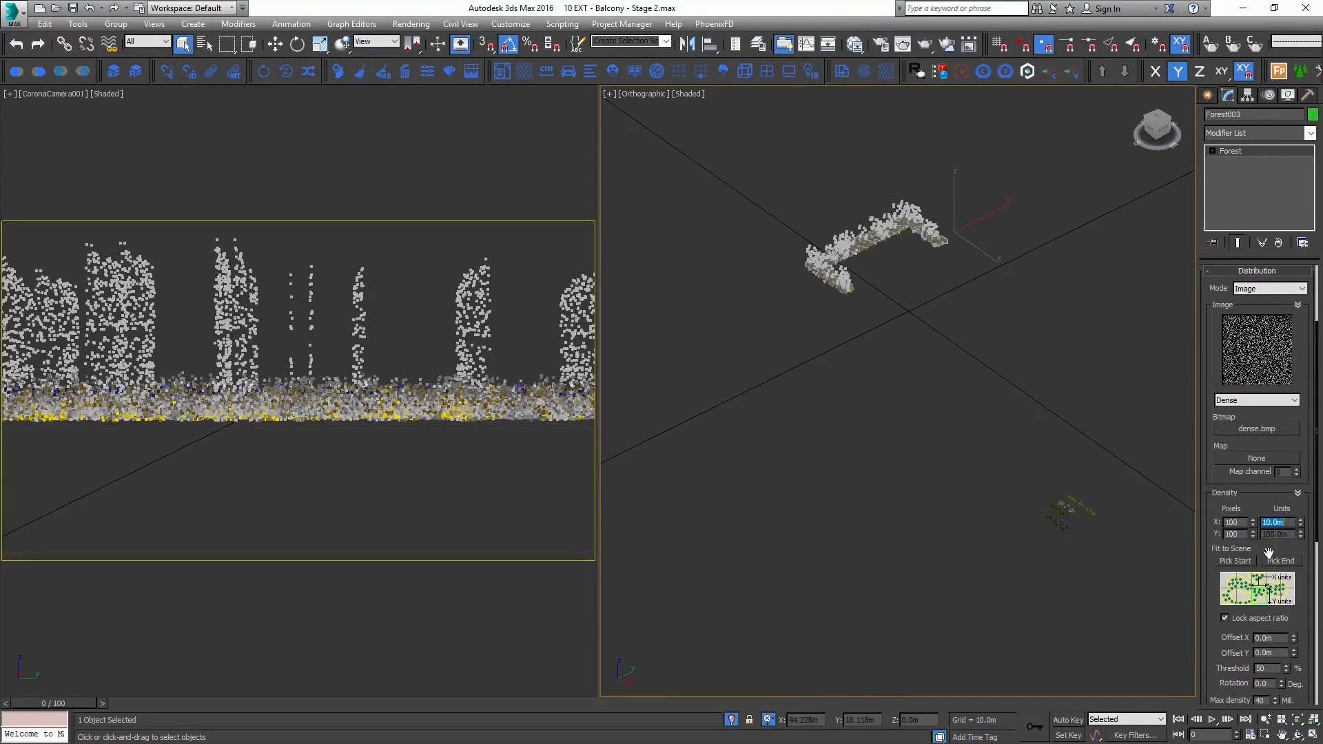
type("16")
key("Return")
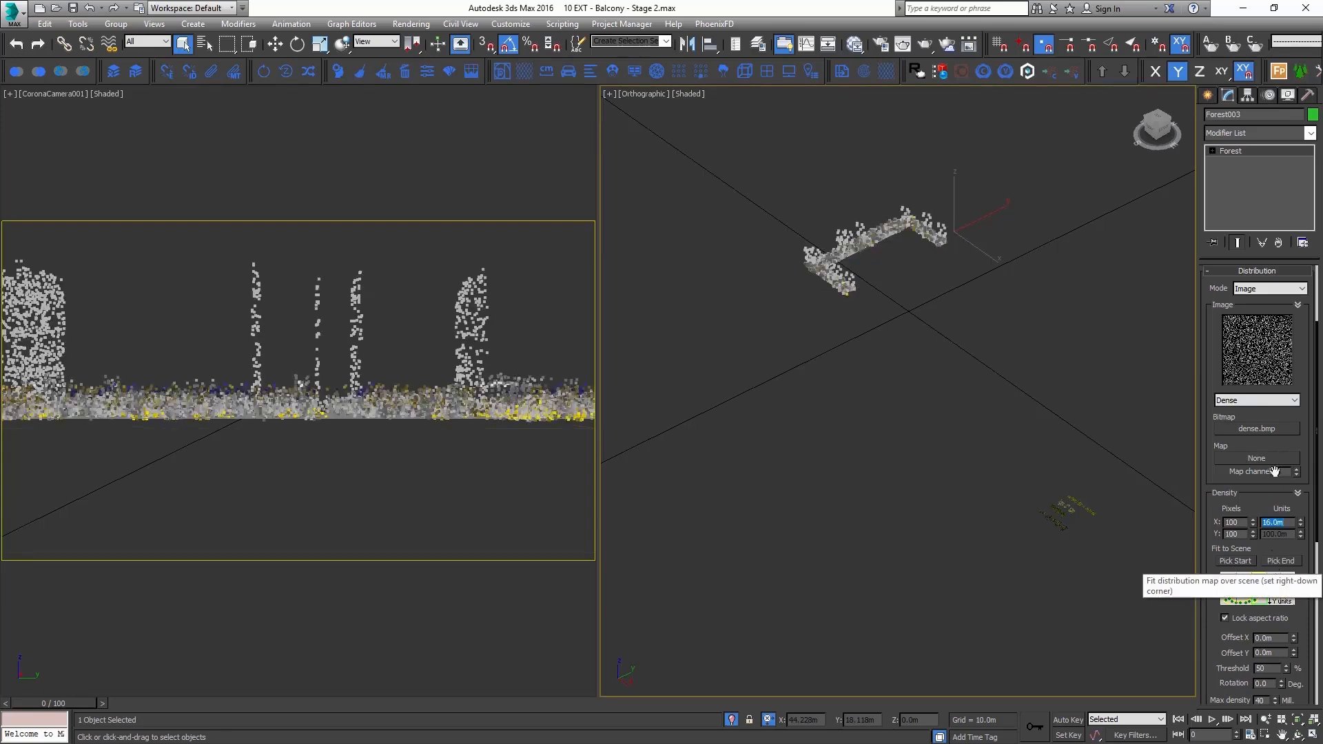
Delete the default item from the Forest object's geometry list
left_click_drag(1313, 528, 1263, 398)
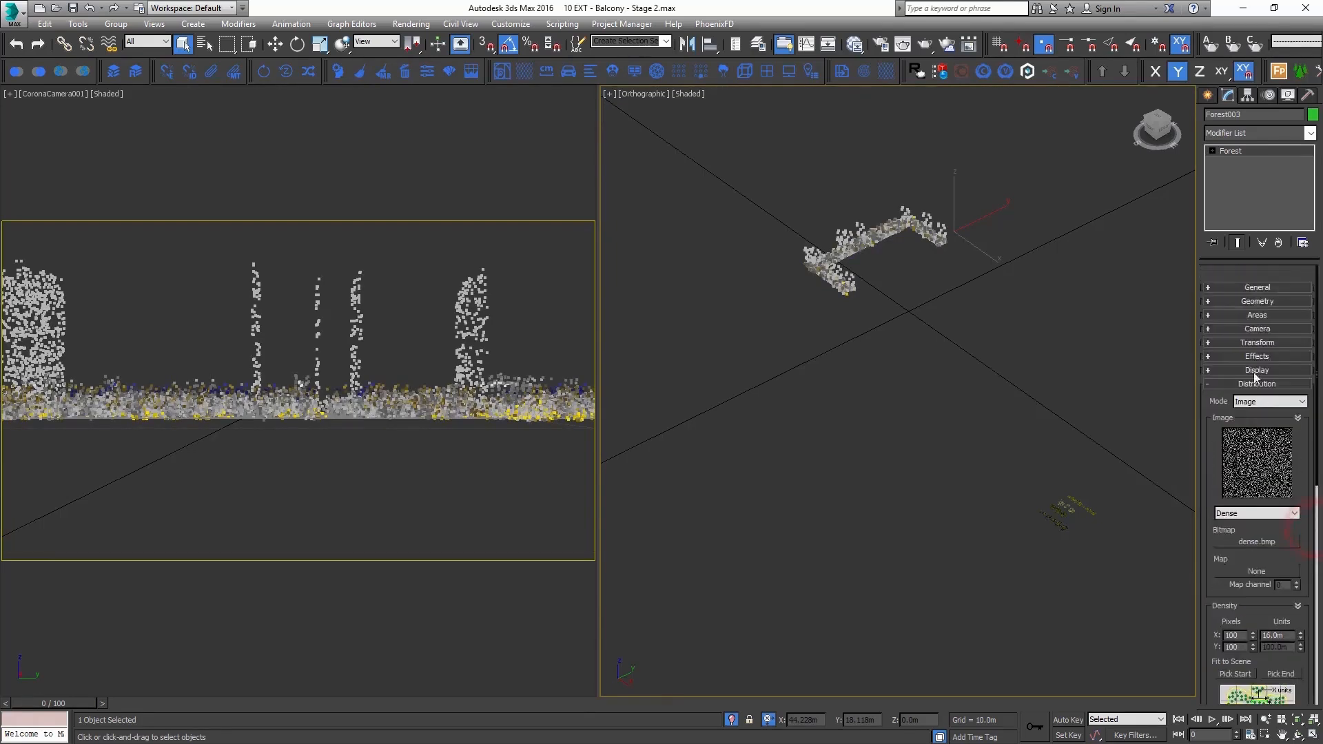
left_click(1256, 303)
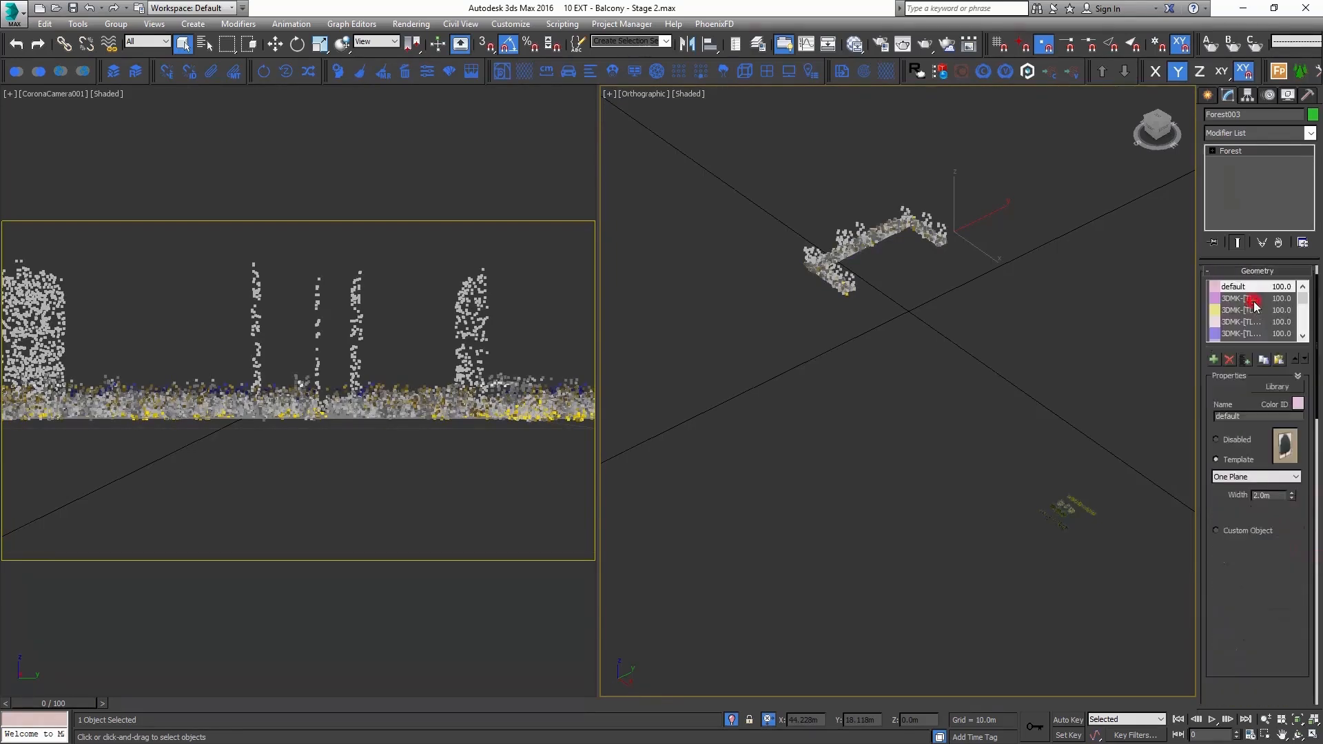
left_click(1230, 361)
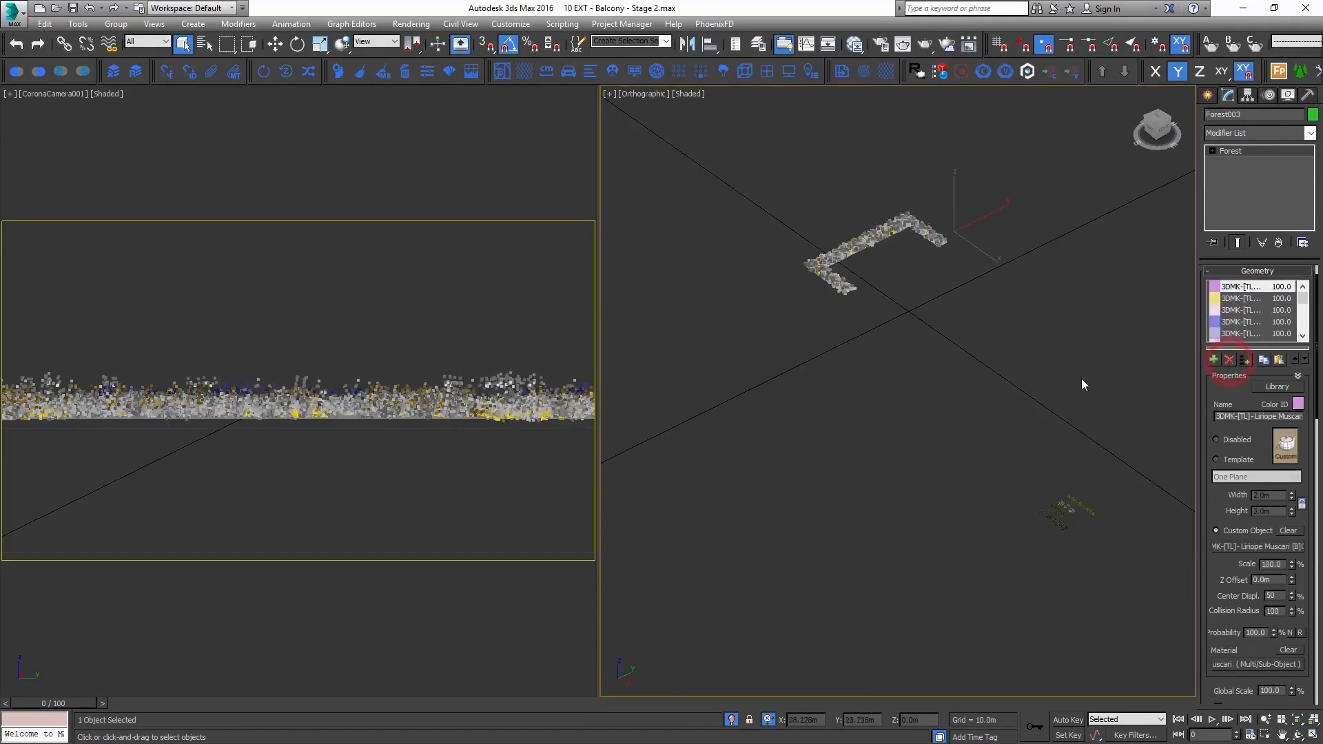
left_click(1245, 271)
left_click(1244, 272)
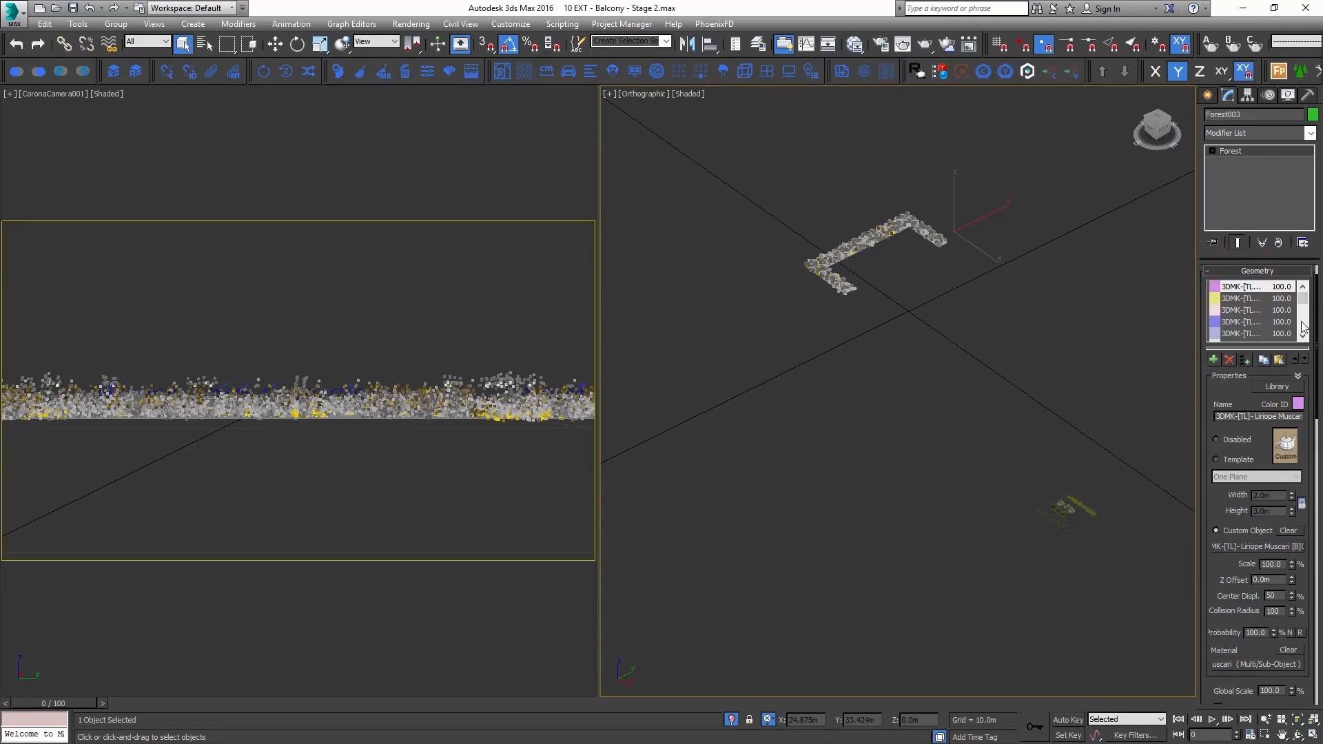
Enable random translation, rotation and scale in the new Forest object's transform settings
left_click_drag(1316, 307, 1319, 455)
scroll(1293, 518, "up", 2)
left_click(1275, 509)
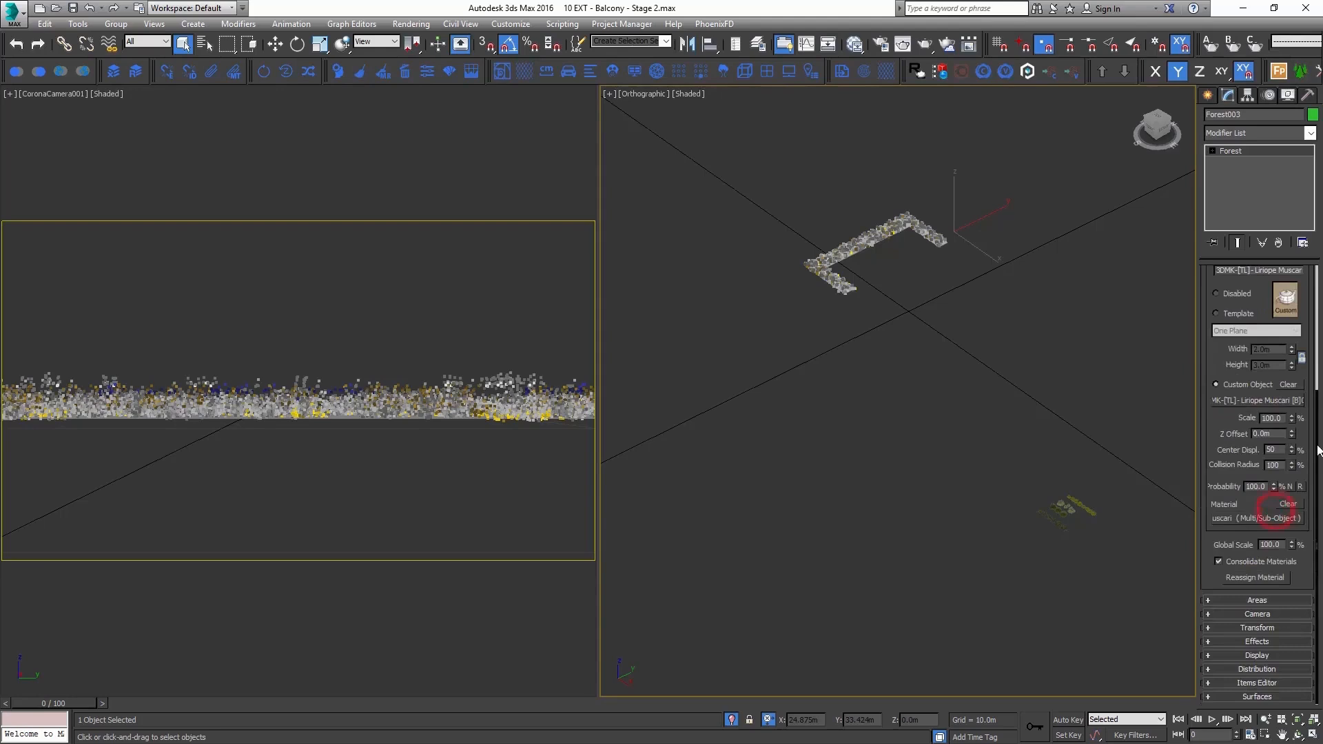
left_click(1275, 628)
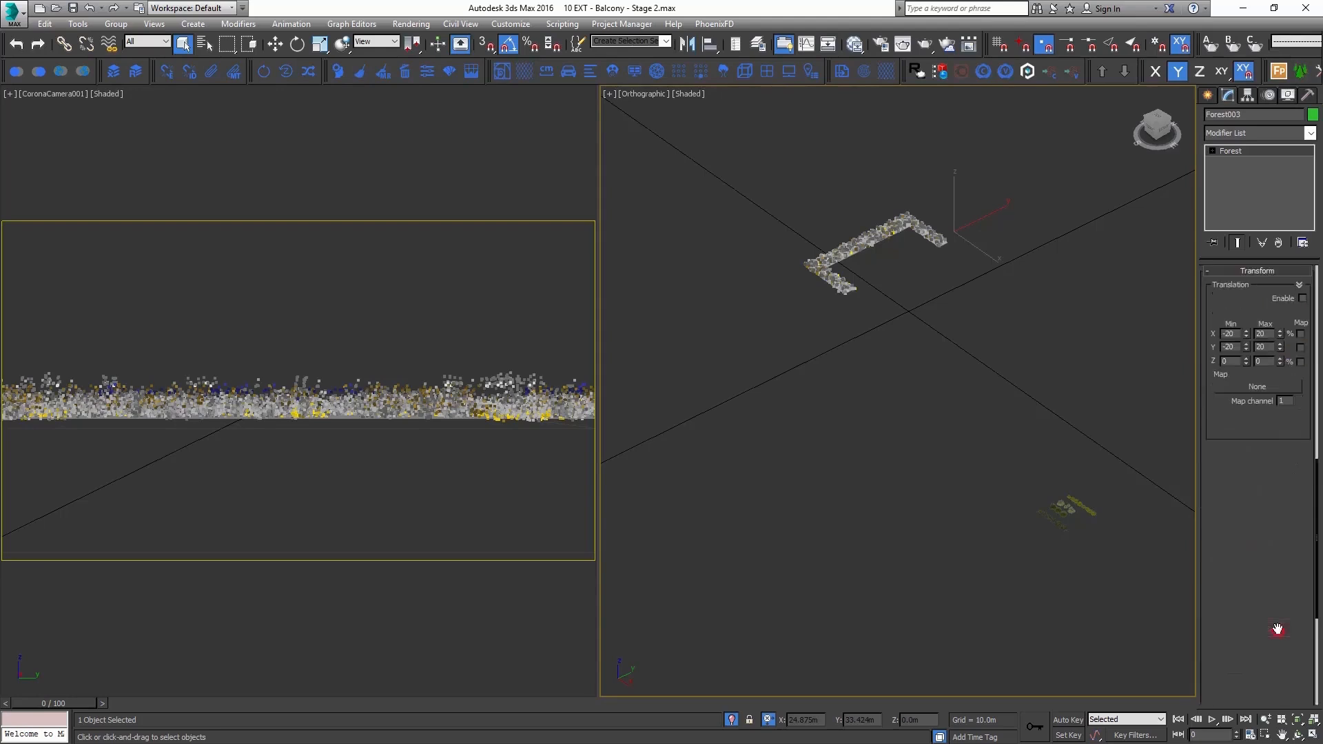
left_click(1302, 301)
left_click(1302, 463)
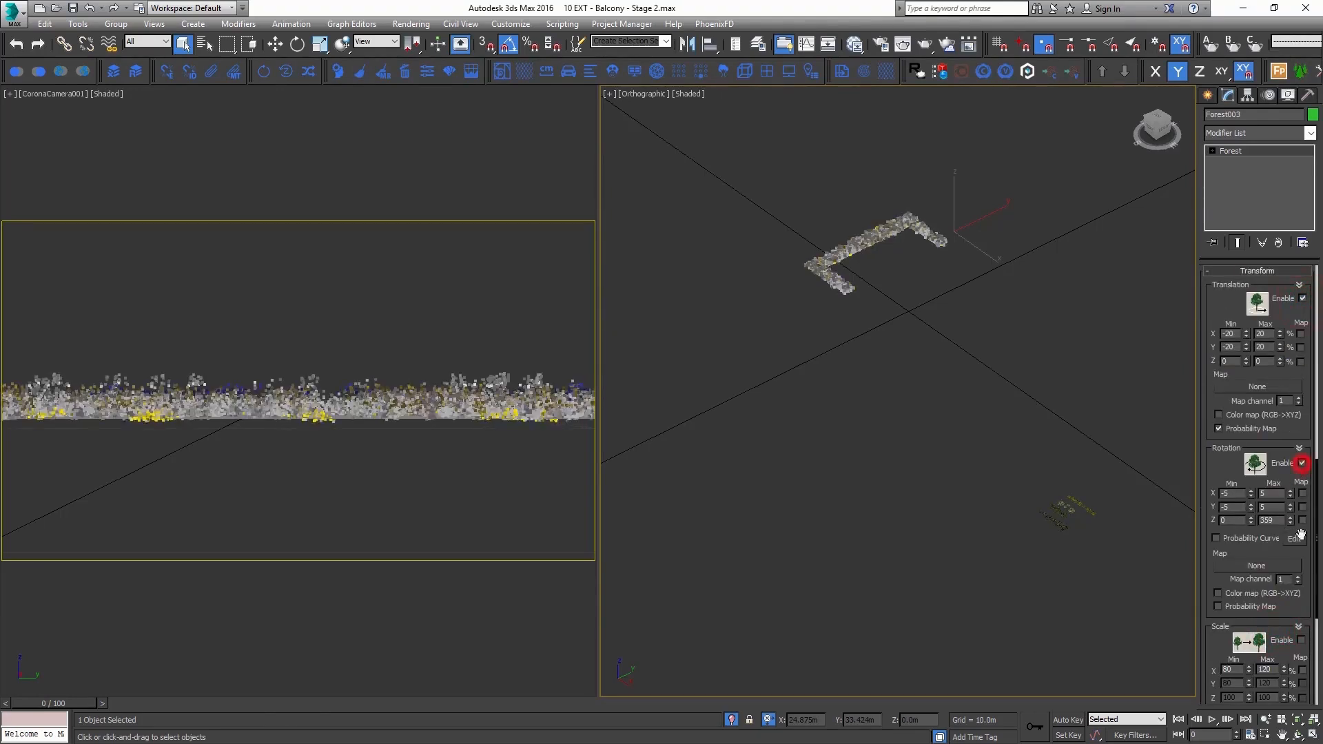
left_click(1302, 640)
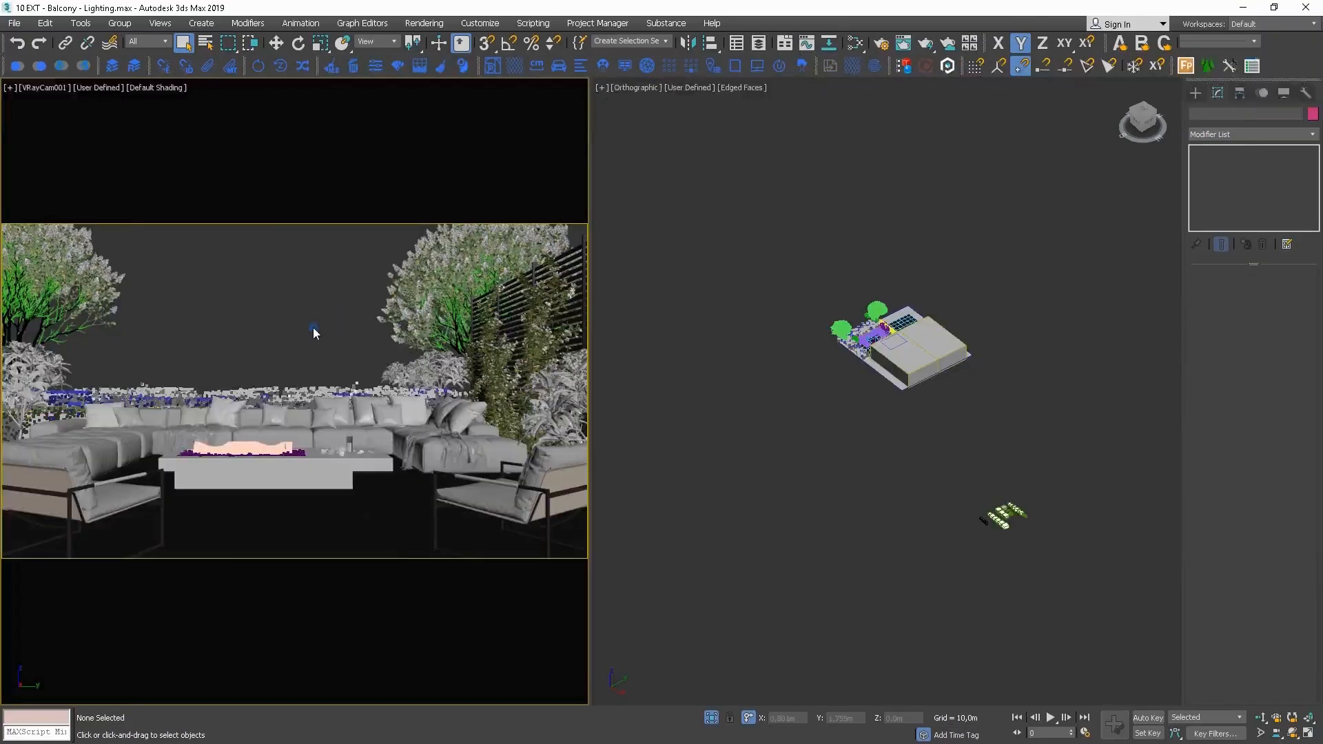
Render the VRayCam001 view of the Balcony - Lighting scene in the V-Ray frame buffer and move its window over the viewports
right_click(312, 325)
left_click(339, 484)
left_click_drag(475, 81, 720, 133)
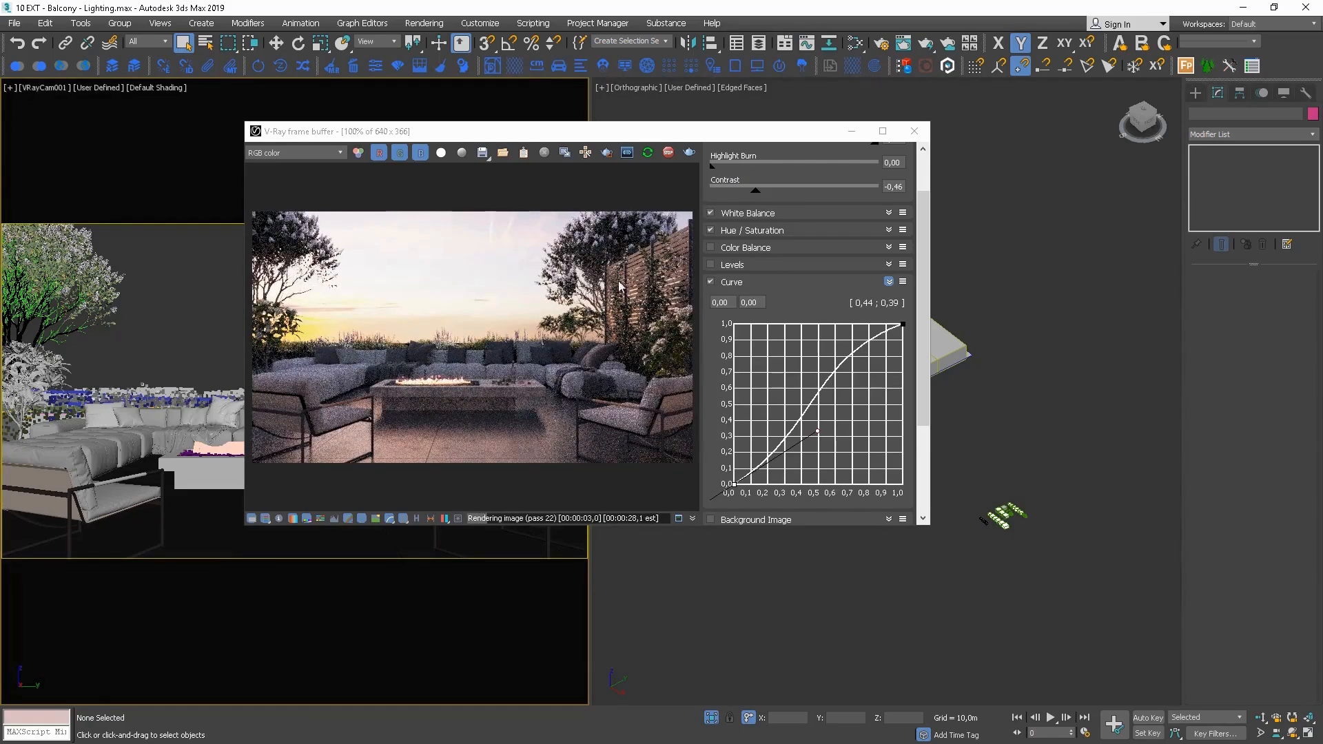
Zoom the V-Ray render in on the coffee table and draw a render region around the bottle, glasses and fruit
right_click(533, 384)
left_click(552, 393)
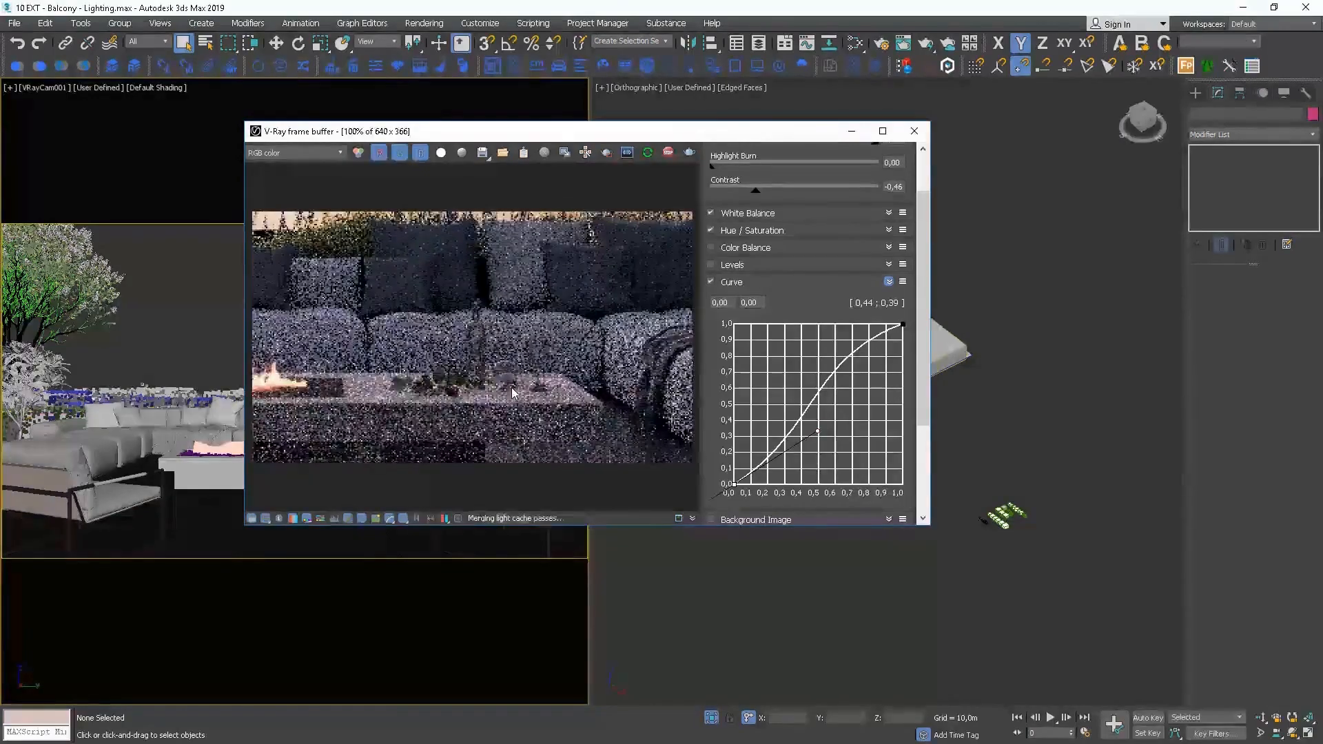
left_click(606, 152)
left_click_drag(594, 287, 360, 418)
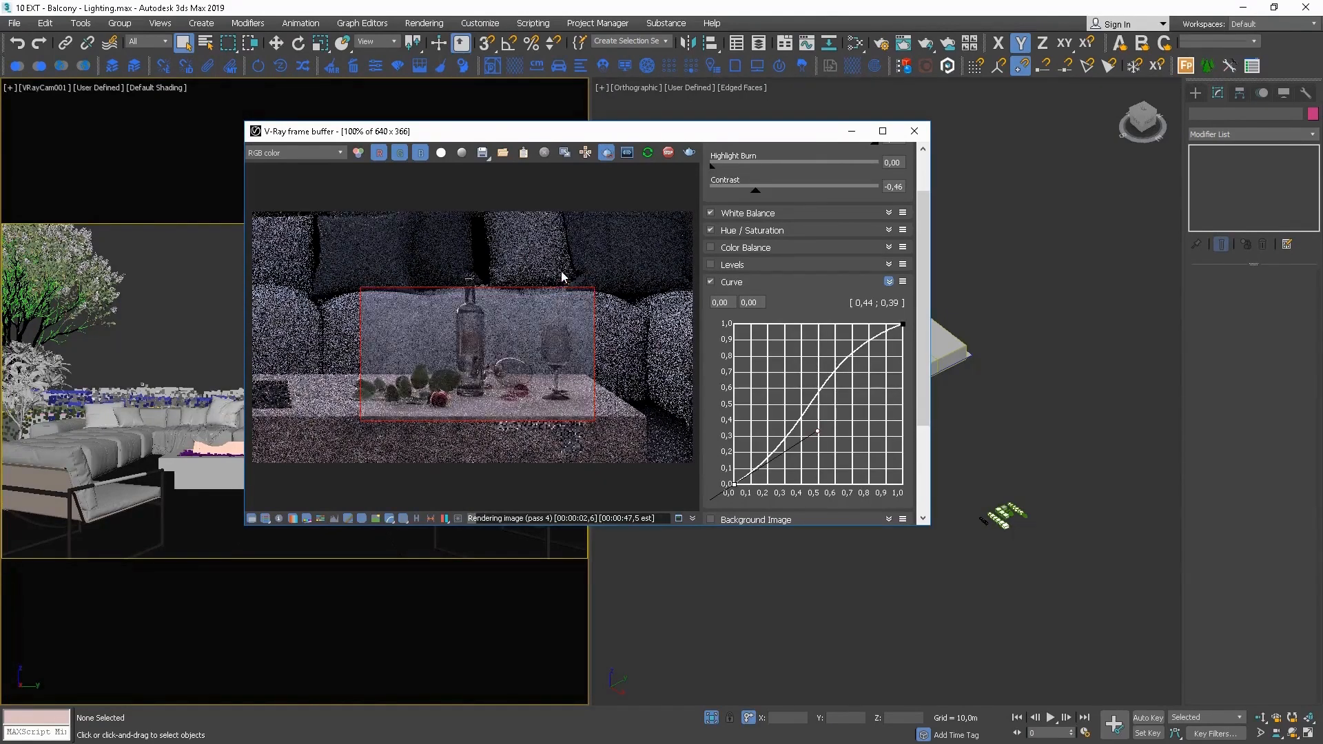
Turn off the render region and reset the frame buffer zoom to show the whole terrace
left_click(609, 155)
right_click(554, 311)
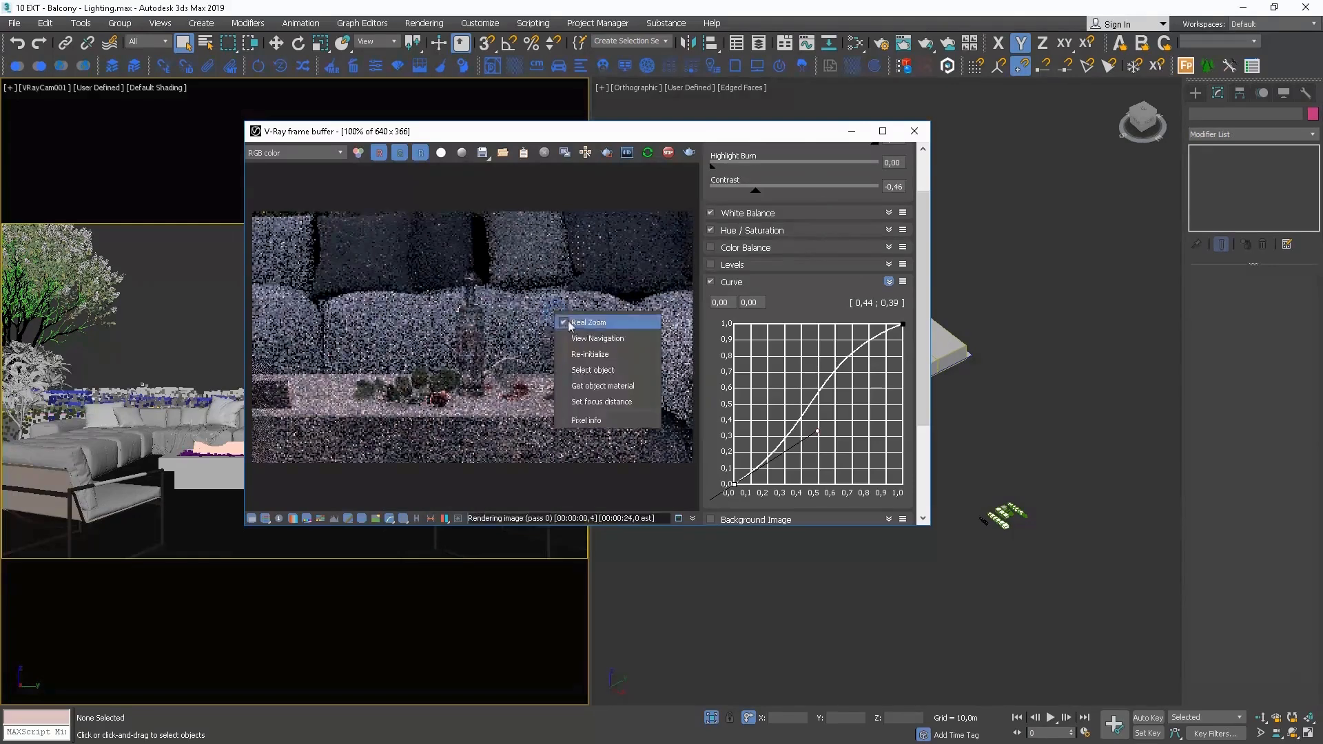
left_click(568, 322)
scroll(928, 239, "up", 2)
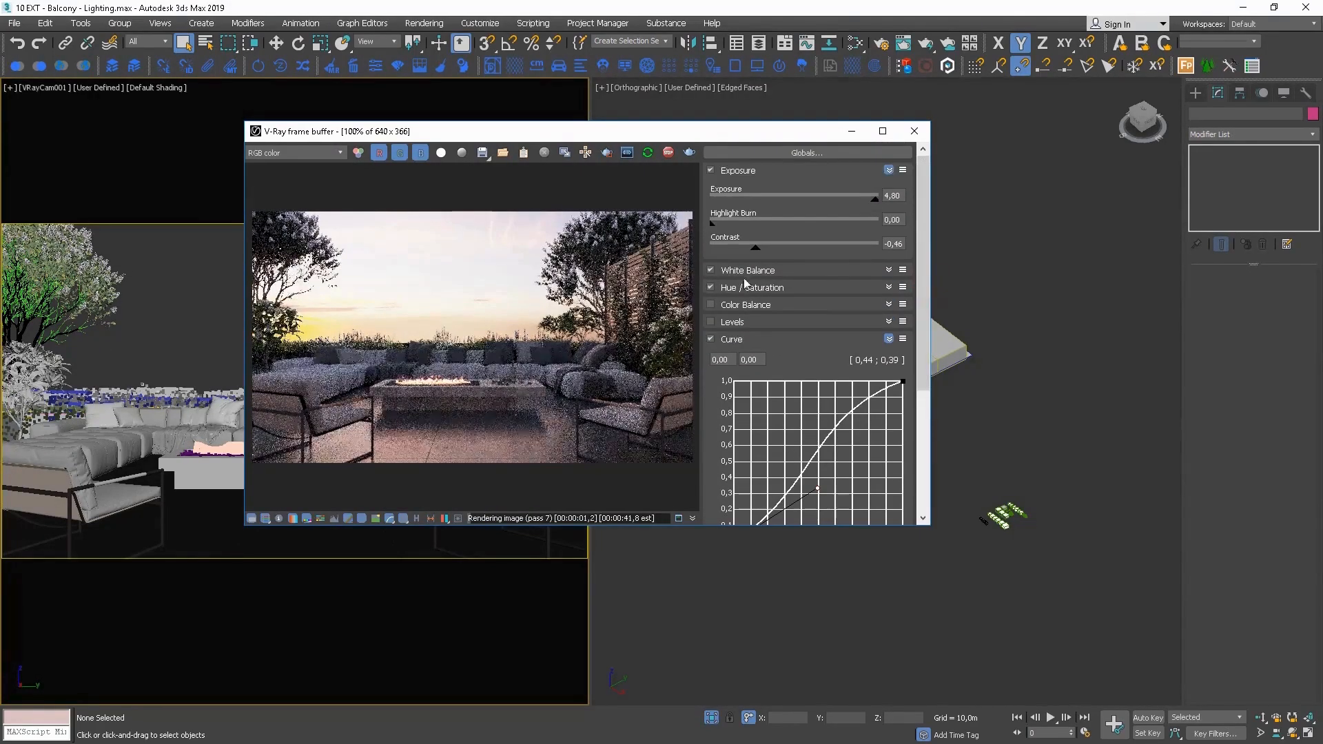
Set the render's white balance temperature to 6914 and adjust the handles of the Curve correction
left_click(885, 270)
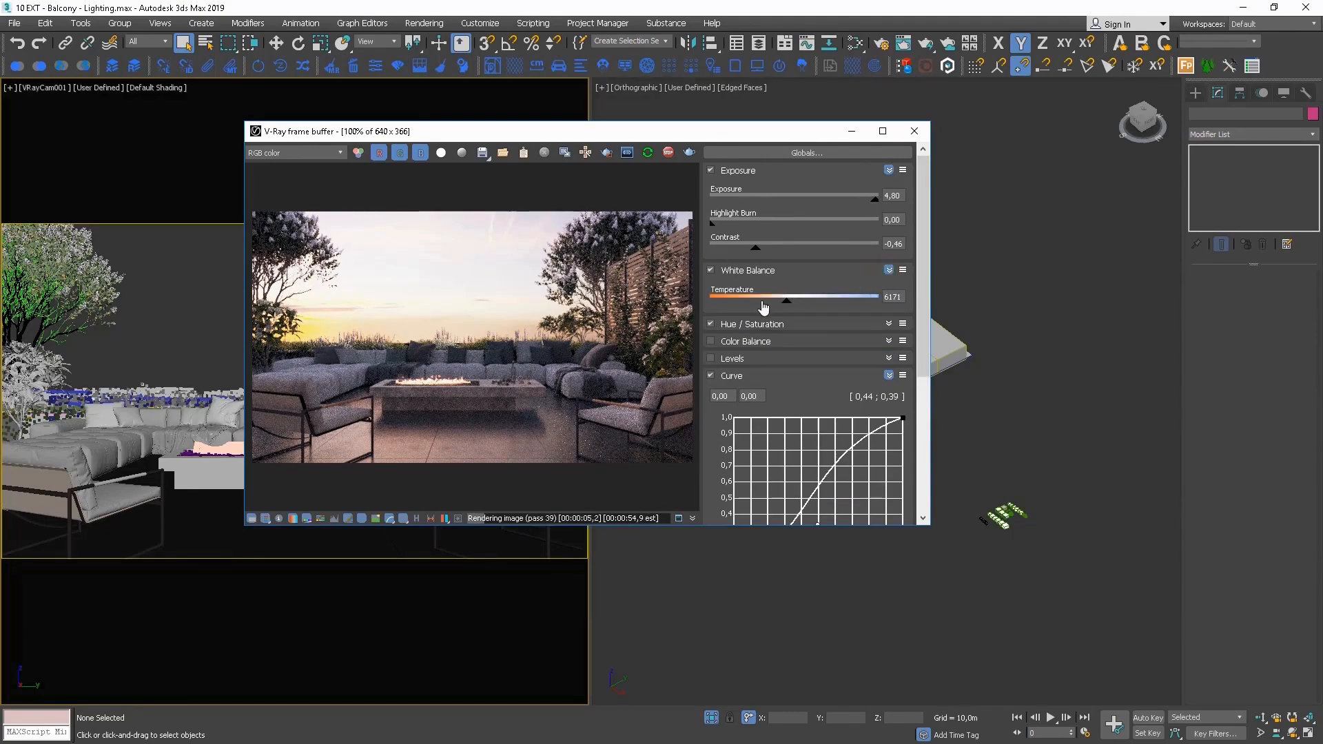
mouse_move(787, 308)
left_mouse_down()
mouse_move(776, 304)
mouse_move(803, 306)
left_mouse_up()
scroll(911, 336, "down", 4)
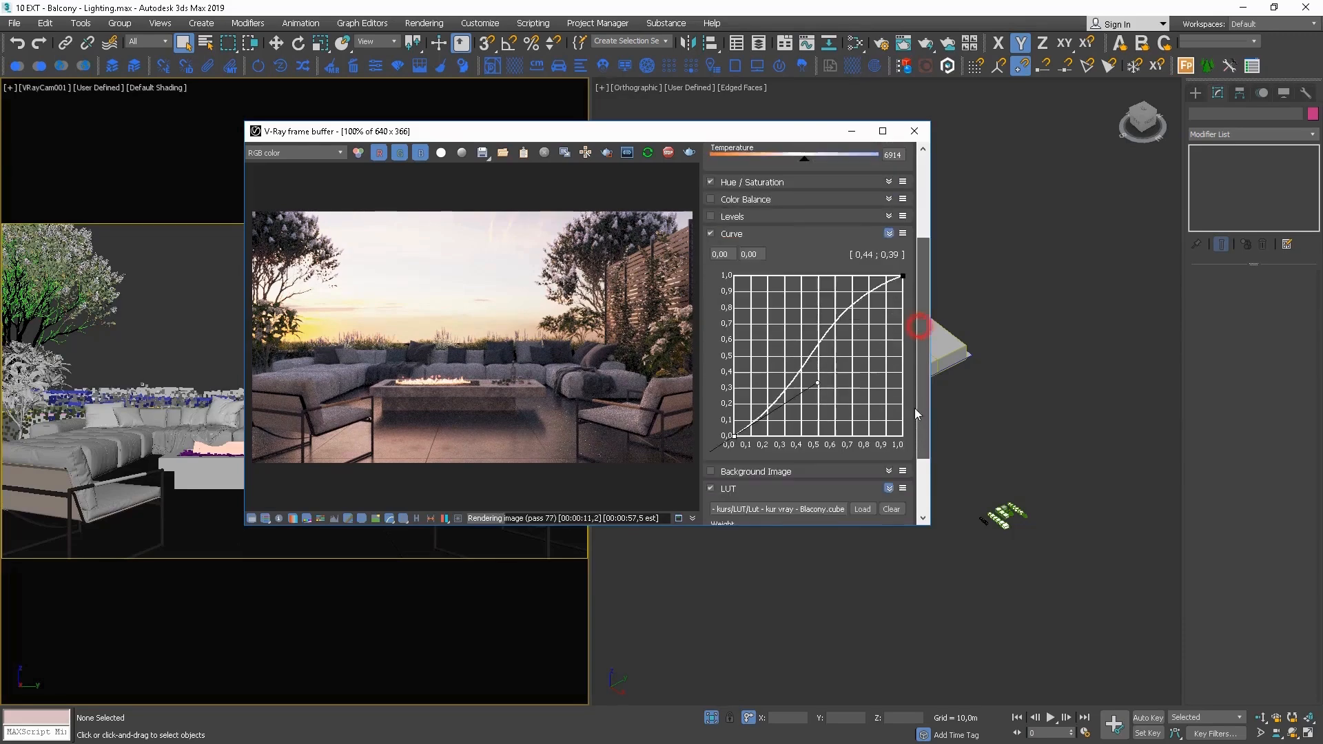
left_click(902, 277)
mouse_move(811, 307)
left_mouse_down()
mouse_move(799, 297)
mouse_move(808, 314)
left_mouse_up()
left_click_drag(733, 435, 811, 391)
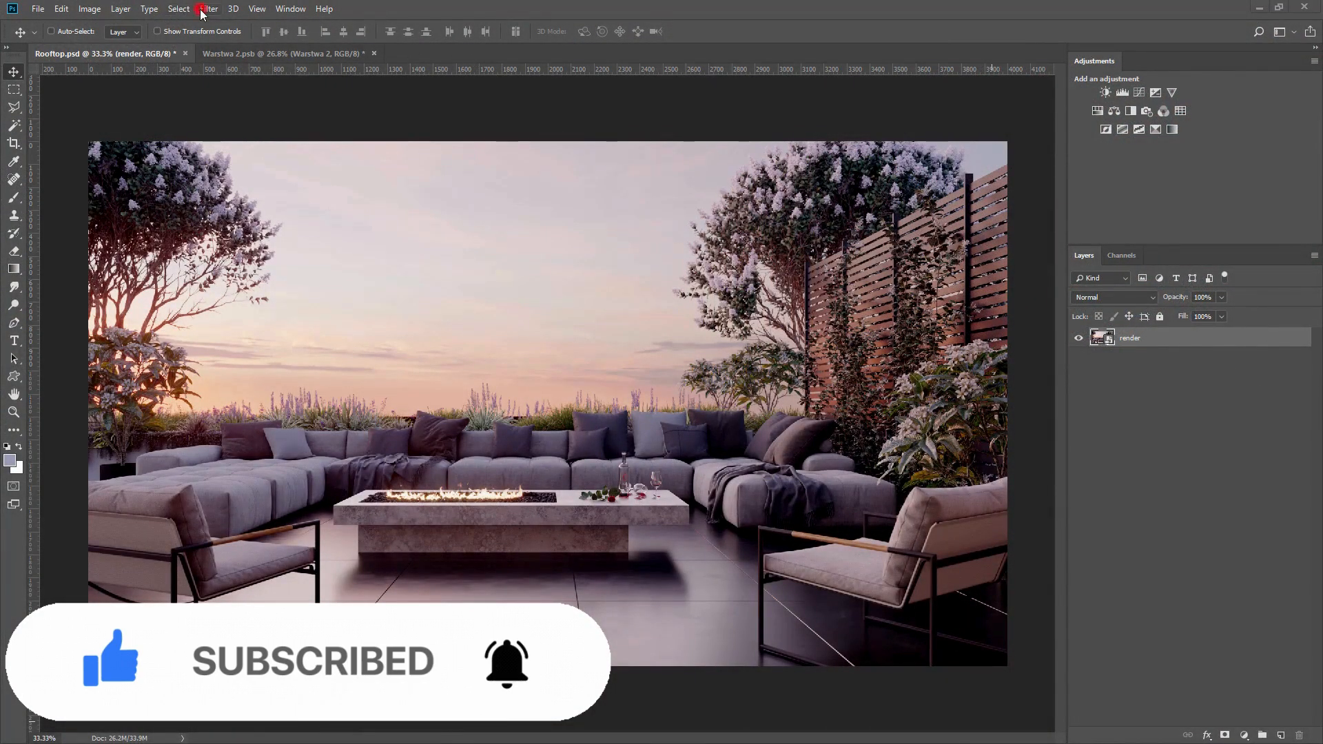
In Photoshop, apply Unsharp Mask to the render layer with amount 15%, radius 80 pixels and threshold 0, and compare before and after
left_click(204, 10)
left_click(311, 242)
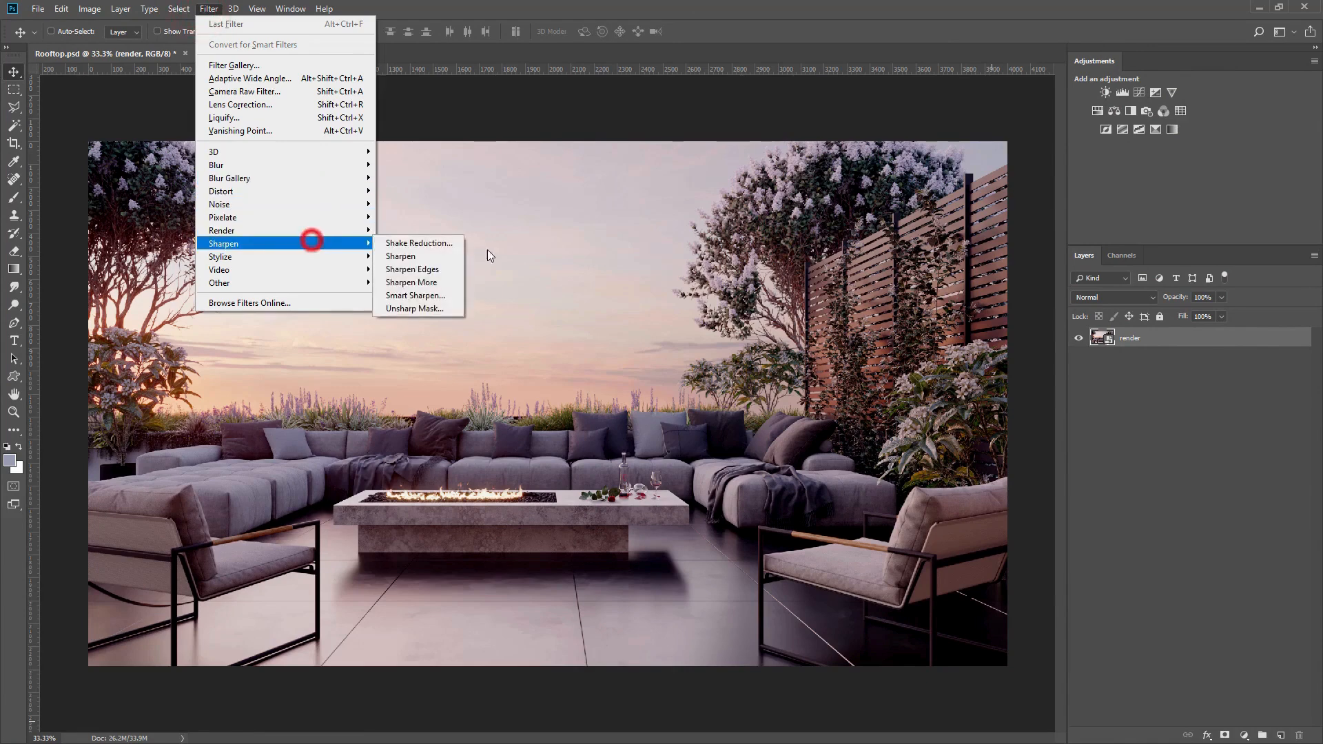
left_click(417, 308)
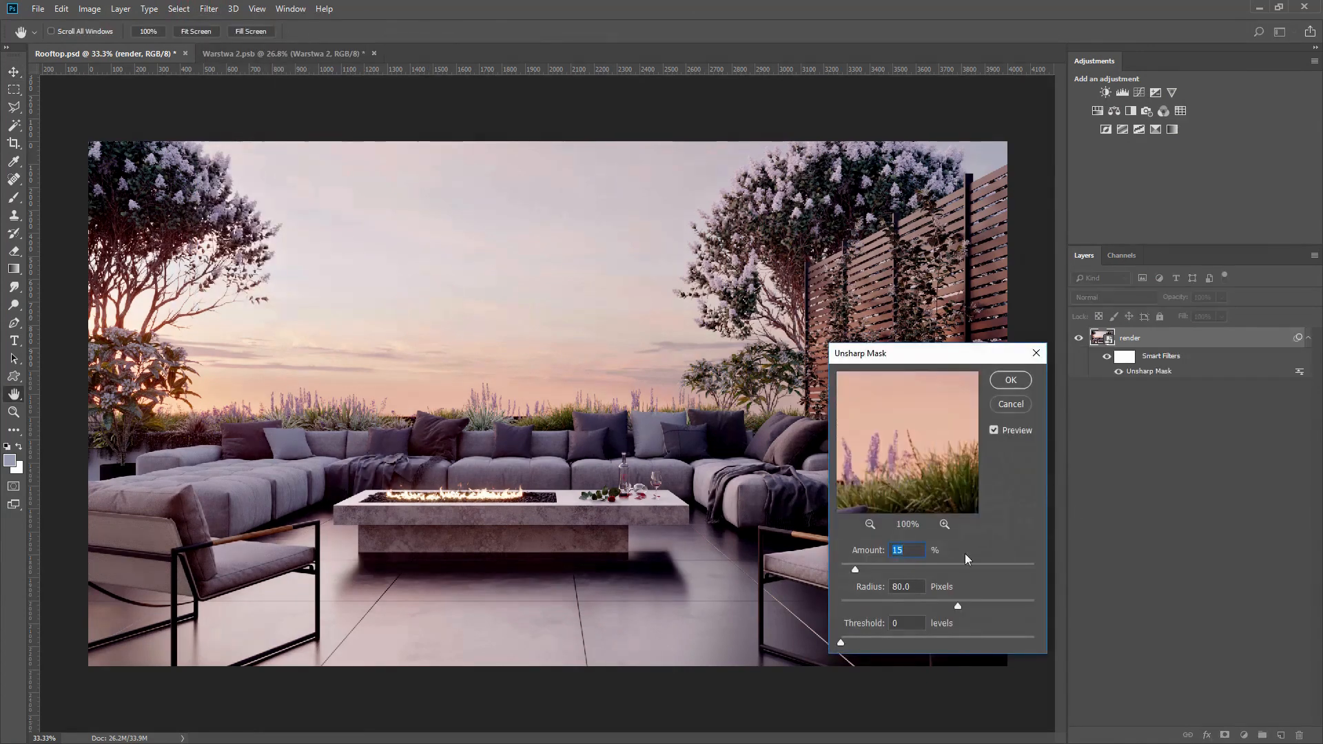
left_click(1010, 380)
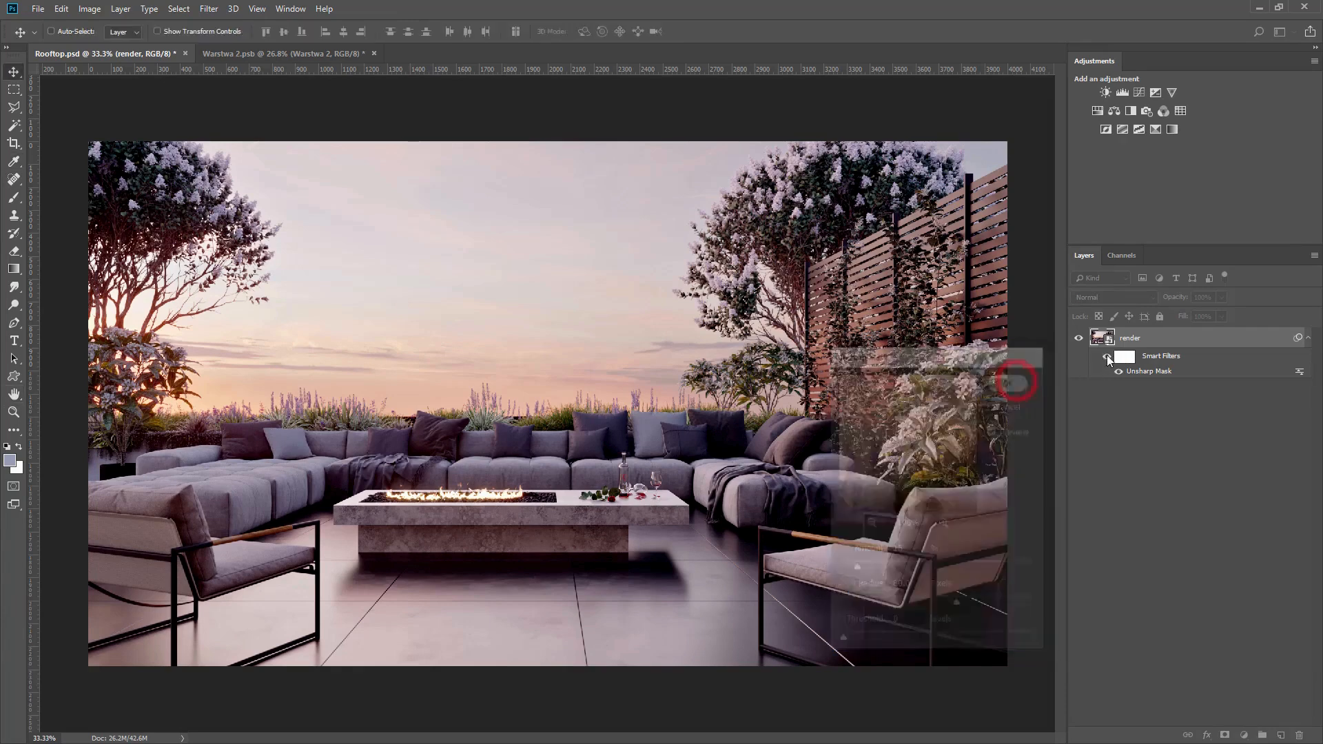
left_click(1107, 358)
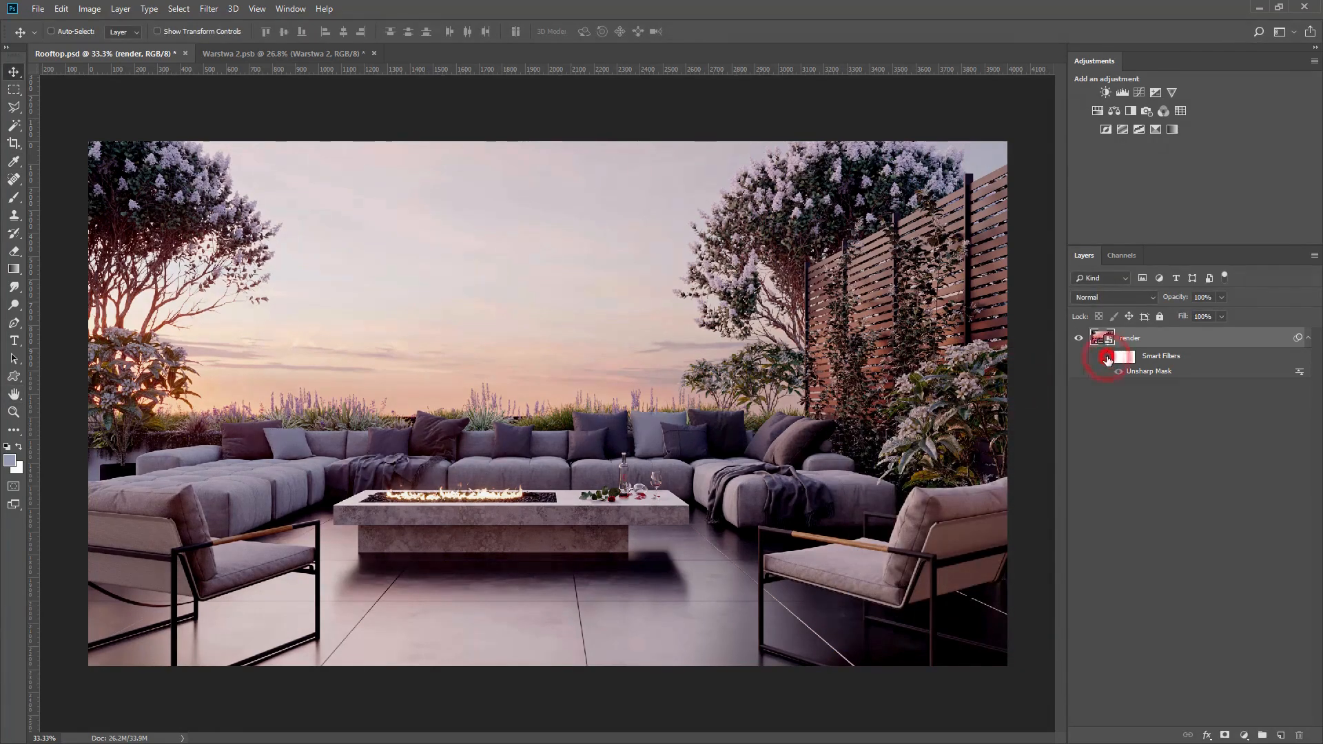
left_click(1107, 357)
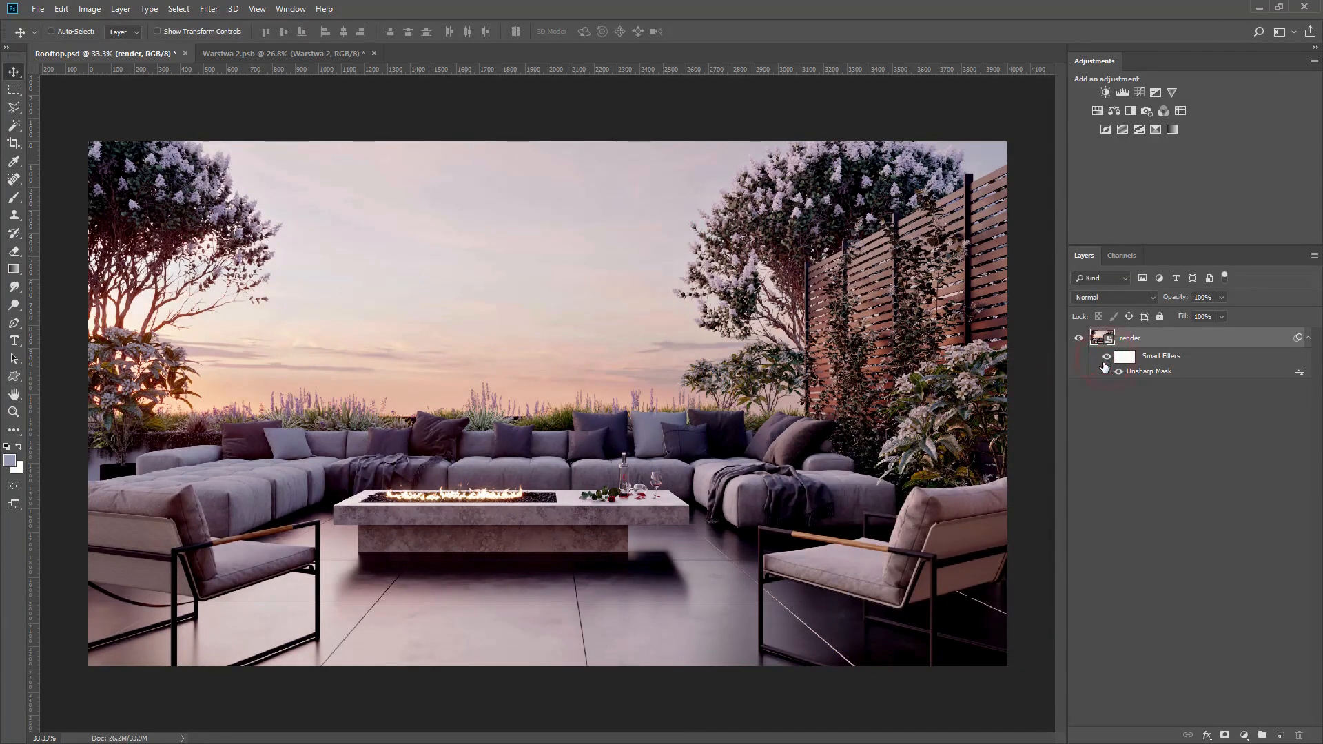
Duplicate the render layer below the original, collapse both filter lists and select the upper render layer
left_click_drag(1146, 343, 1146, 413, "alt")
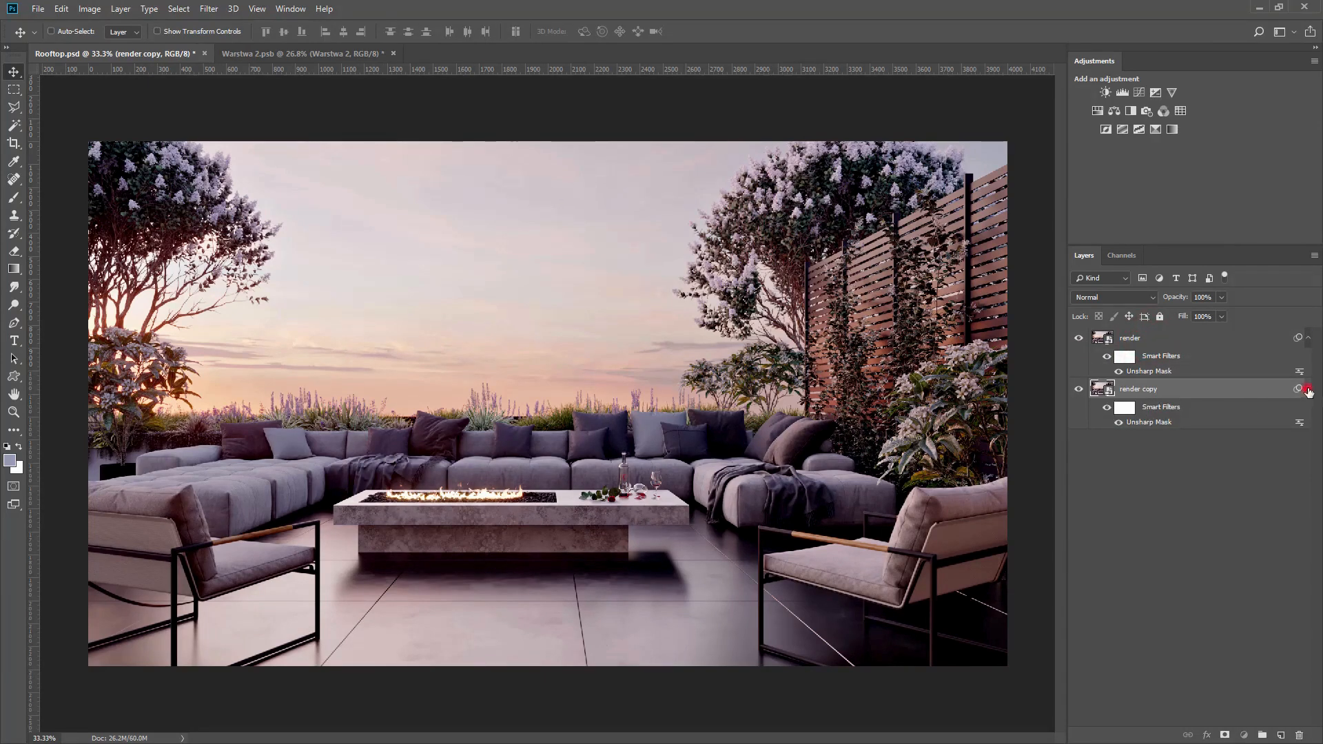
left_click(1308, 390)
left_click(1308, 337)
left_click(1130, 337)
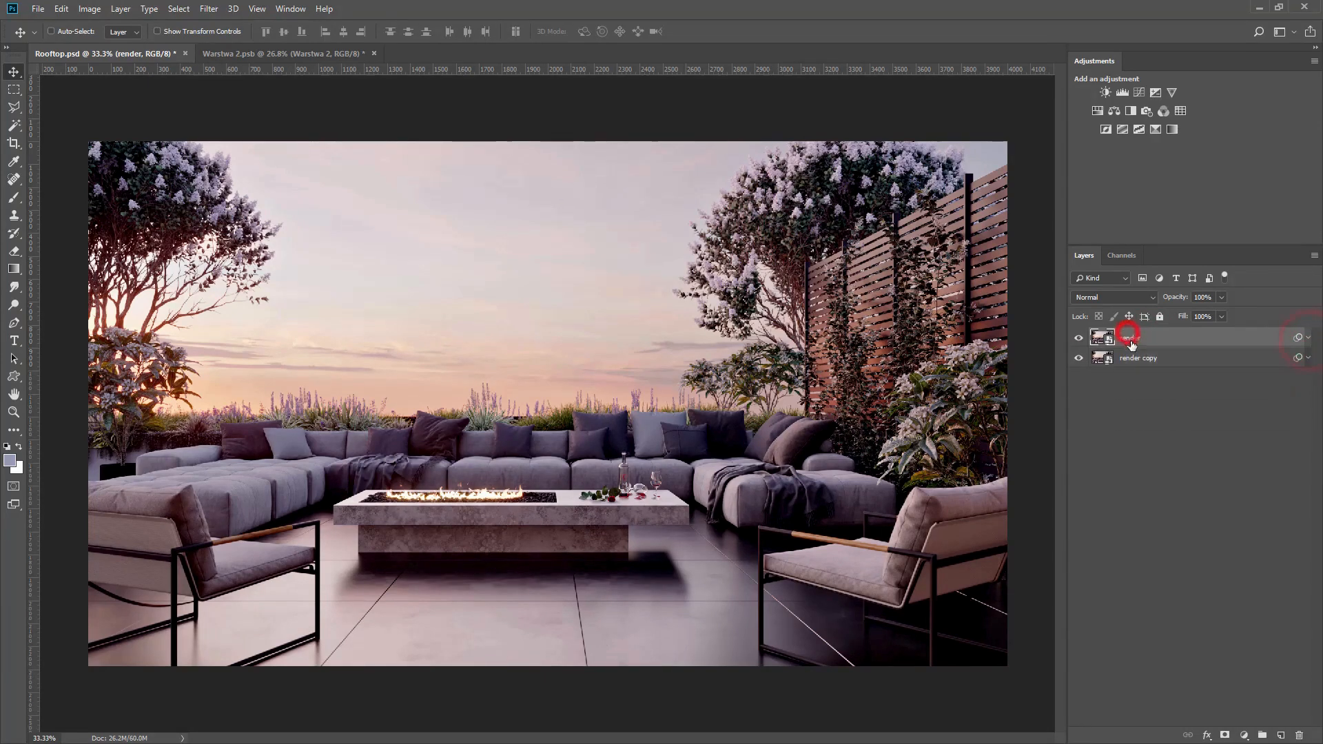
Load the Alfa 1 channel as a selection, mask the sky out of the render layer with it and check the layer in isolation
left_click(1122, 257)
left_click(1096, 361, "ctrl")
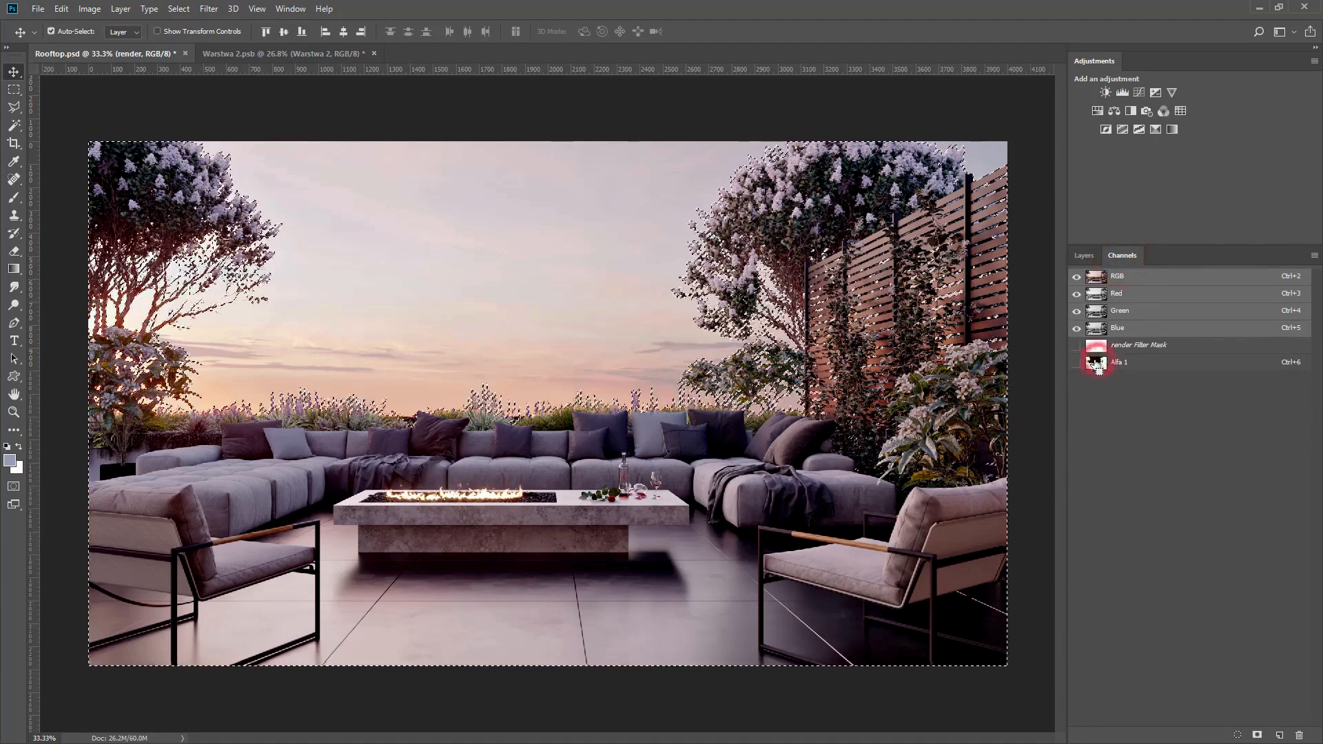
left_click(1083, 255)
left_click(1133, 337)
left_click(1225, 735)
left_click(1080, 338)
left_click(1080, 337, "alt")
left_click(1079, 338, "alt")
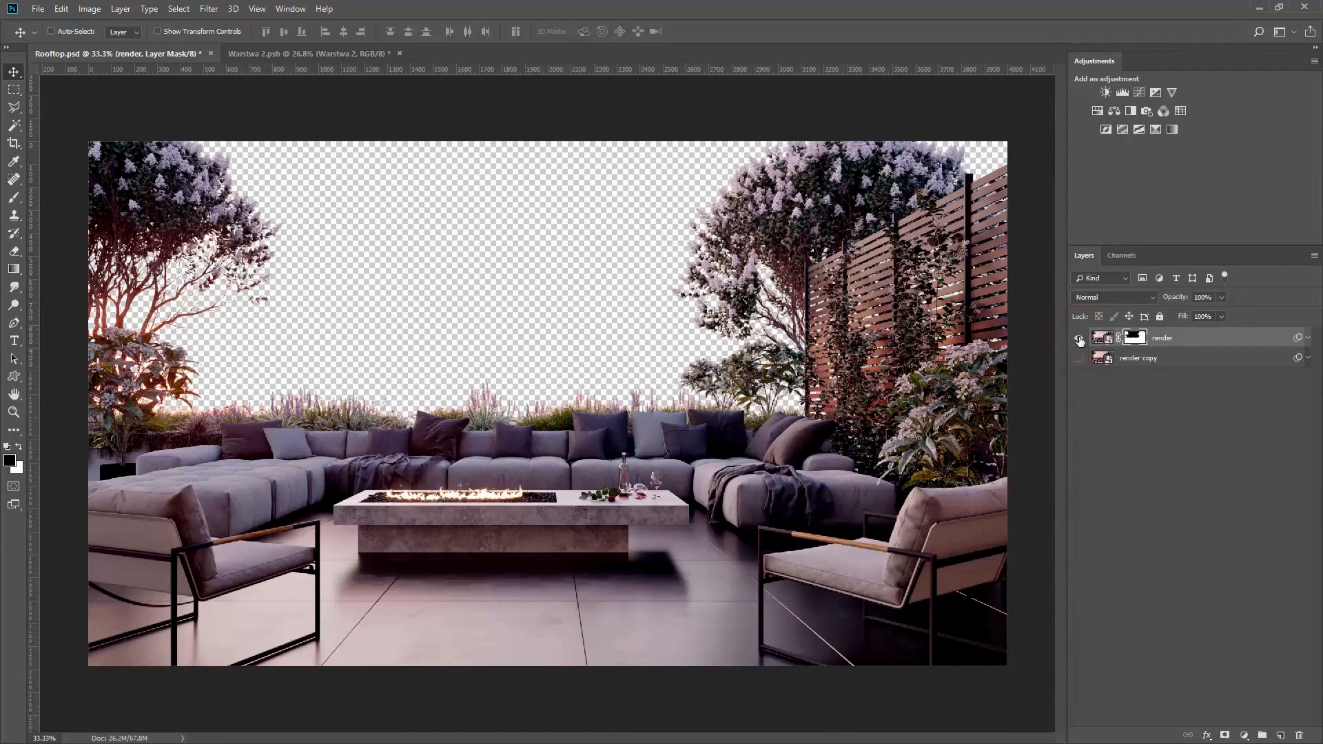
left_click(1079, 338, "alt")
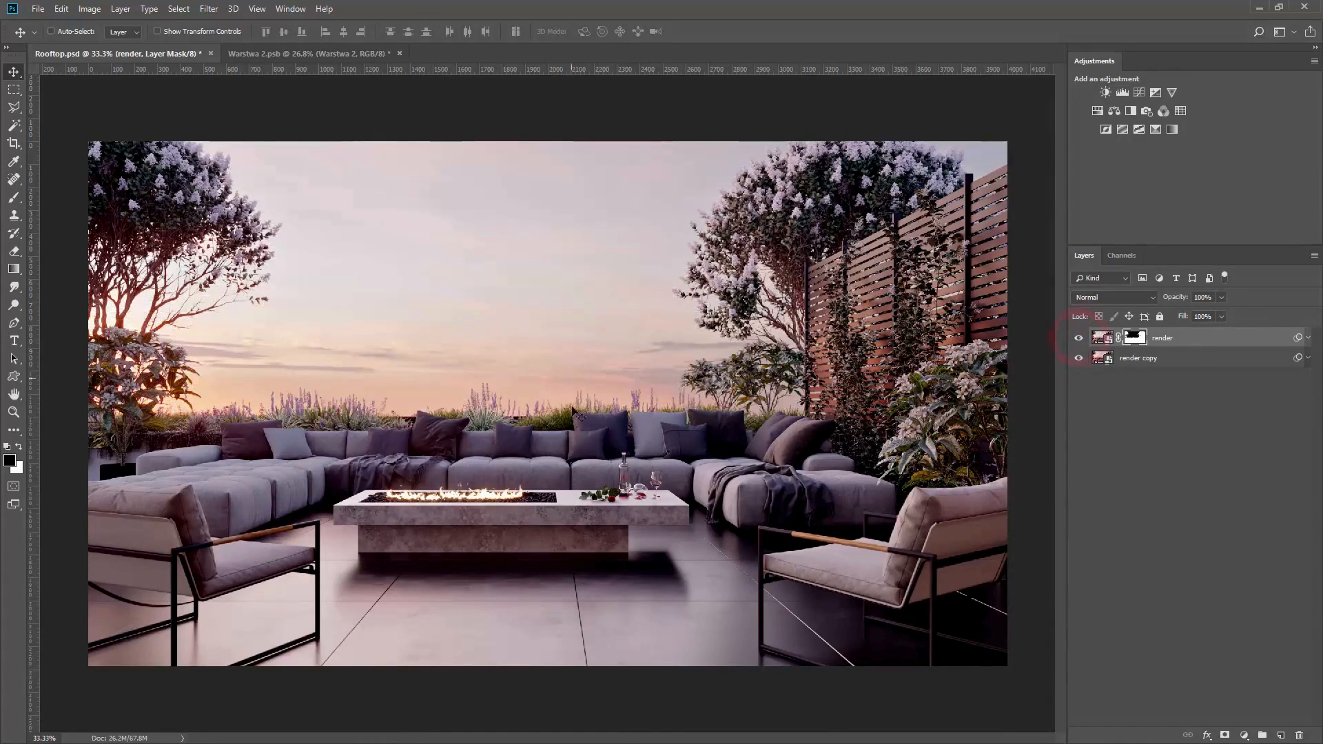
Bring the city skyline layer from Warstwa 2.psb into Rooftop.psd above render copy and position it behind the sofa
left_click(1181, 358)
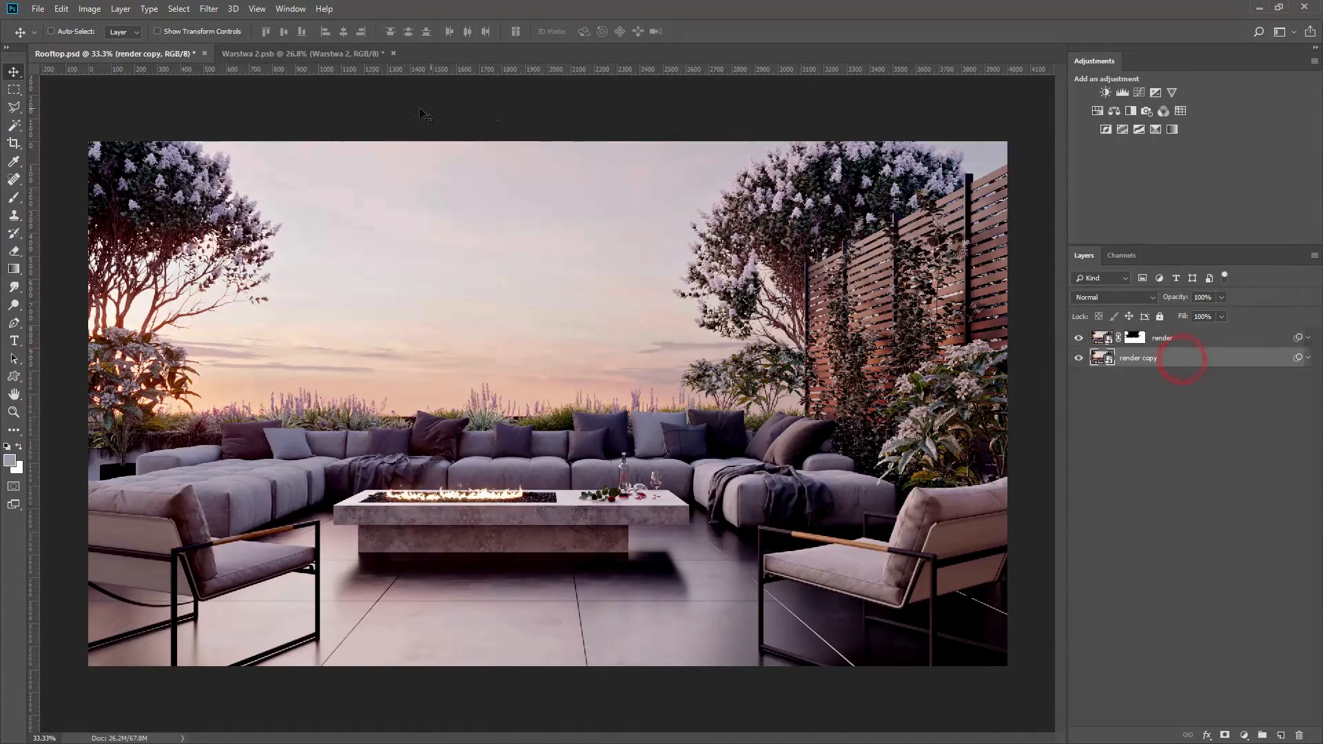
left_click(315, 54)
left_click(1149, 340)
left_click(186, 61)
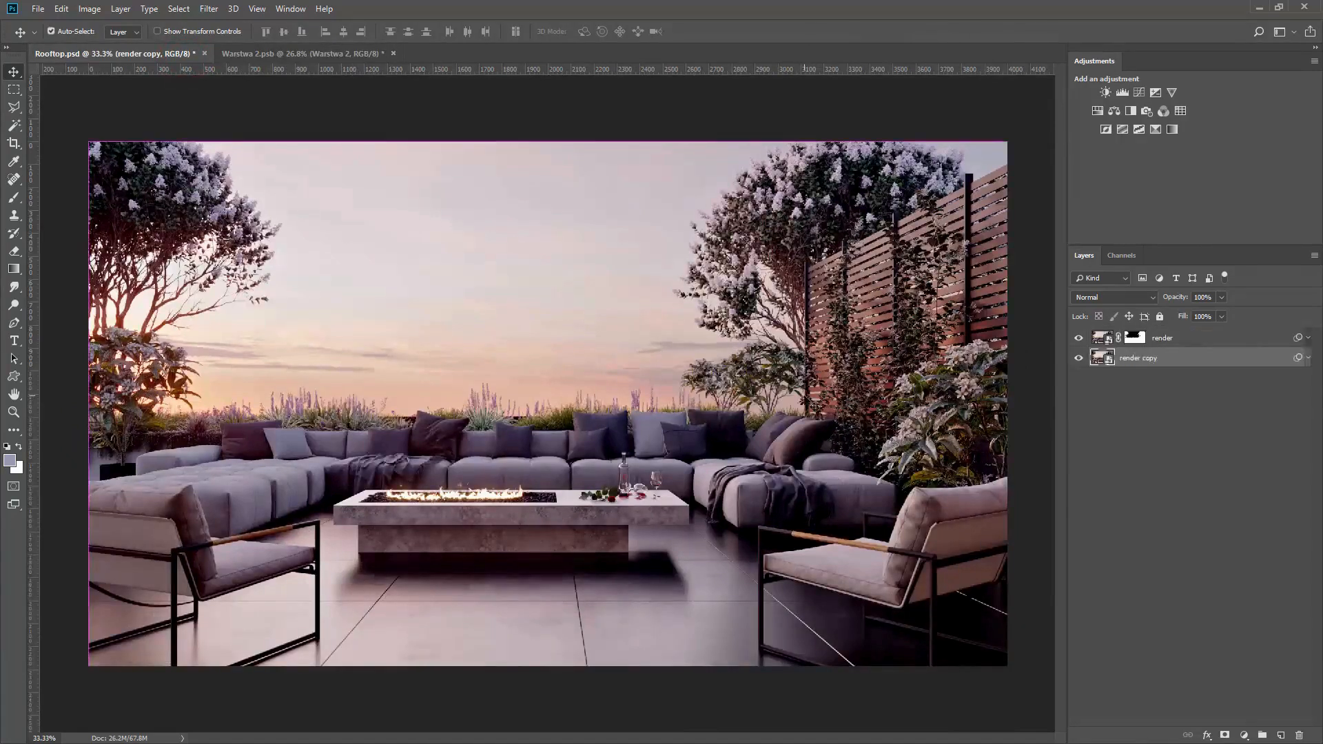
left_click_drag(810, 402, 527, 411)
left_click_drag(664, 374, 522, 375)
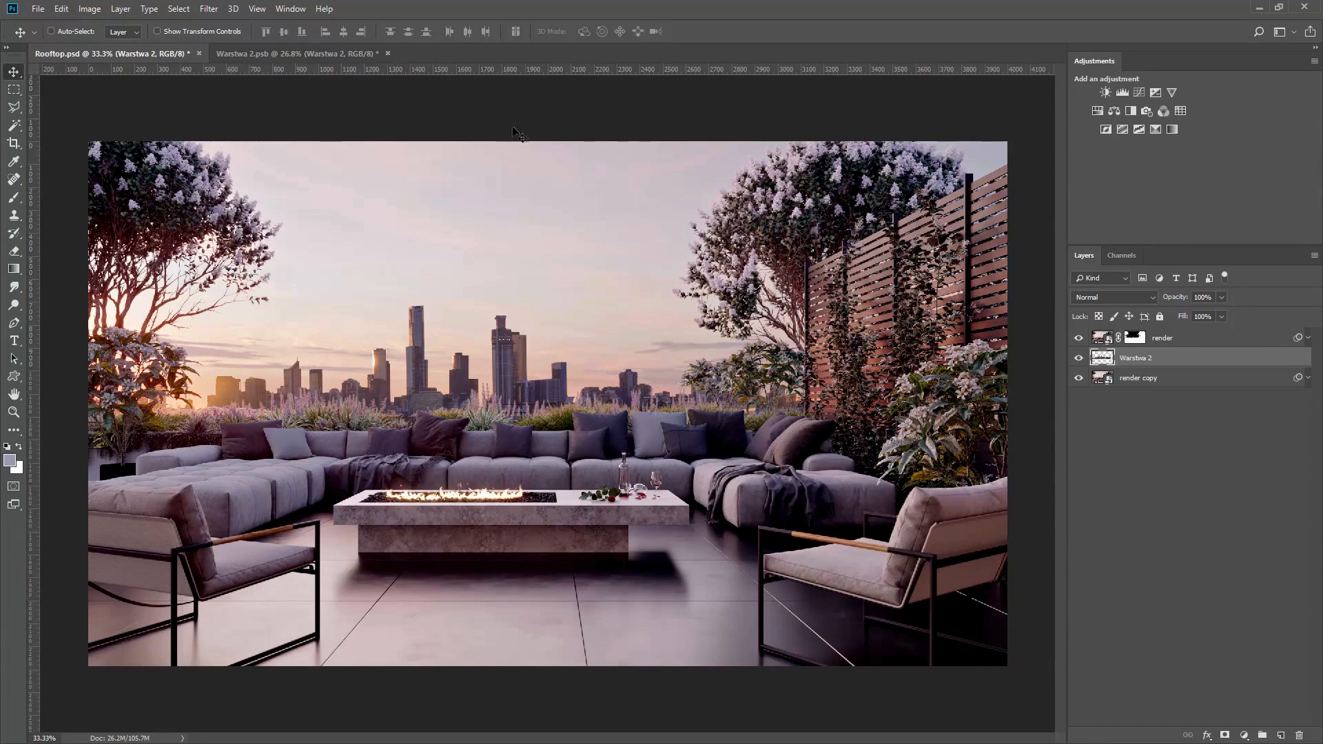
Convert the Warstwa 2 skyline layer to a Smart Object and apply a Gaussian Blur with a 2.7 pixel radius
right_click(1138, 363)
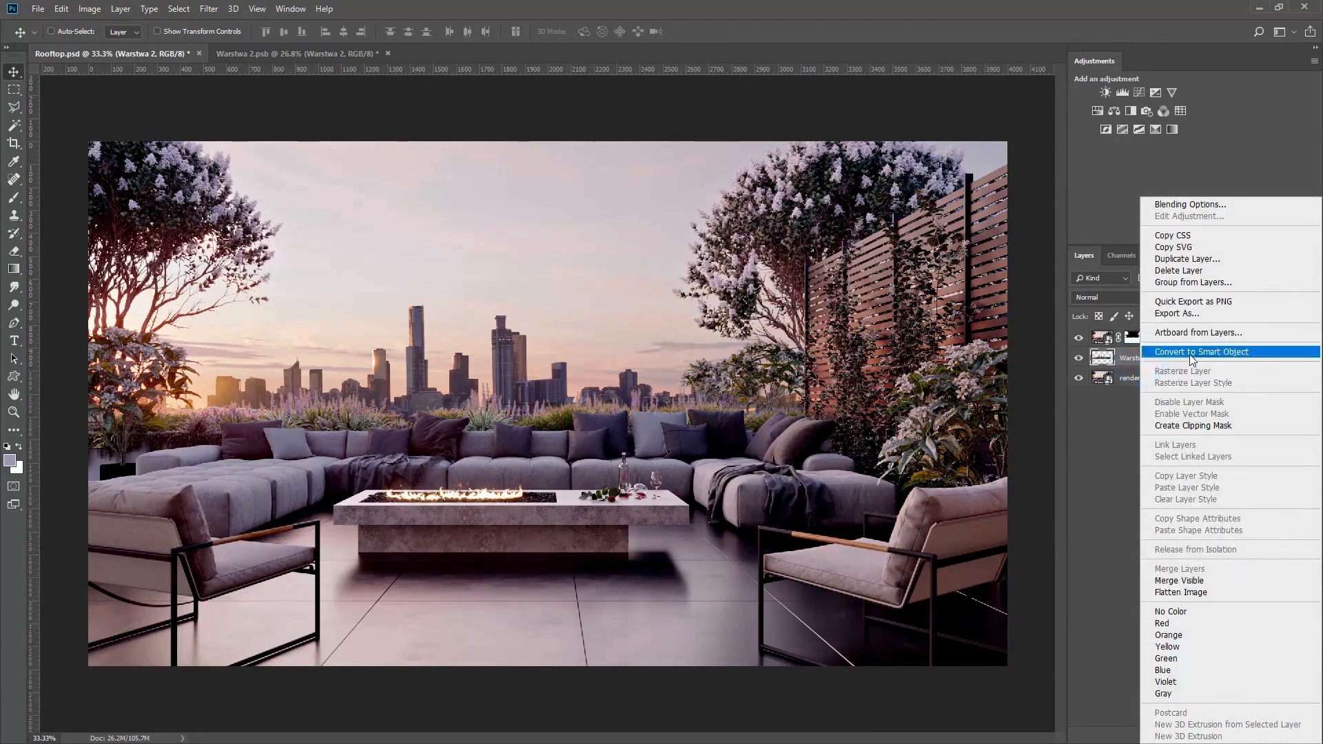
left_click(1190, 346)
left_click(209, 10)
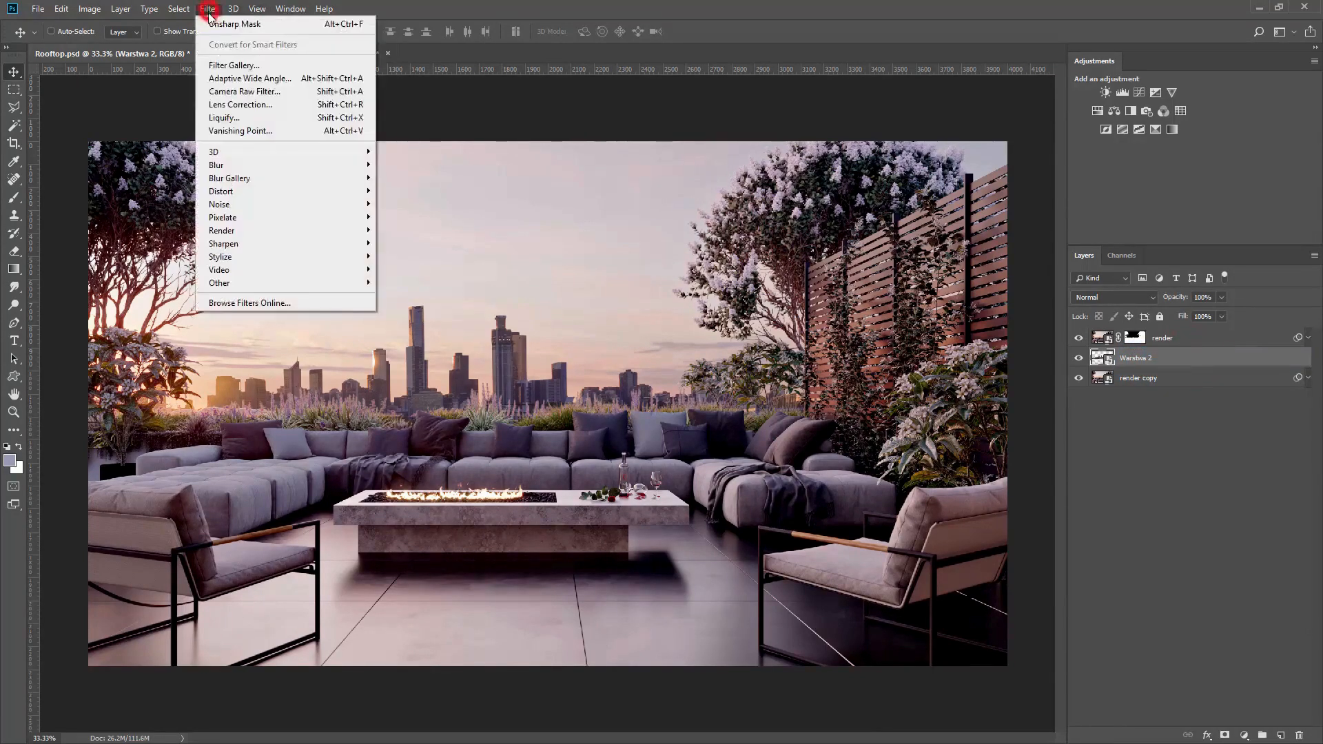
mouse_move(260, 153)
left_click(432, 213)
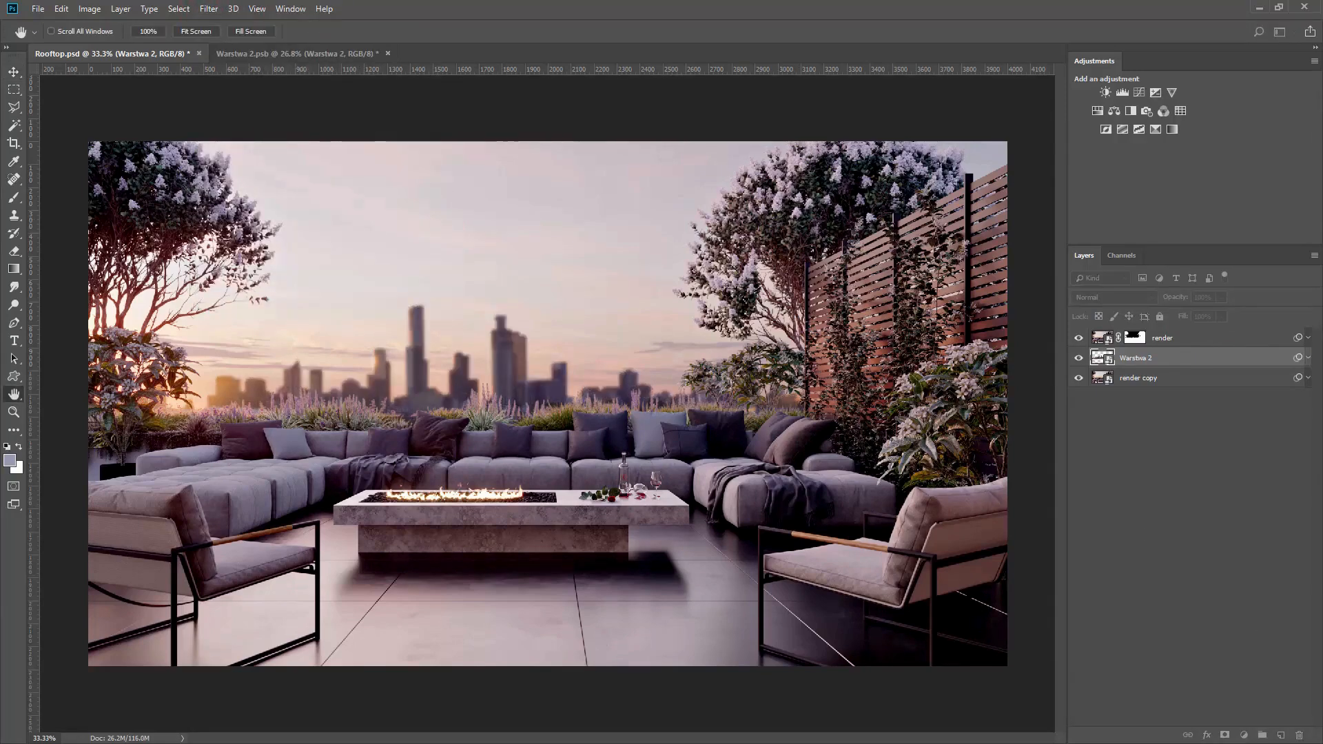
left_click_drag(1006, 384, 850, 278)
left_click_drag(826, 497, 815, 497)
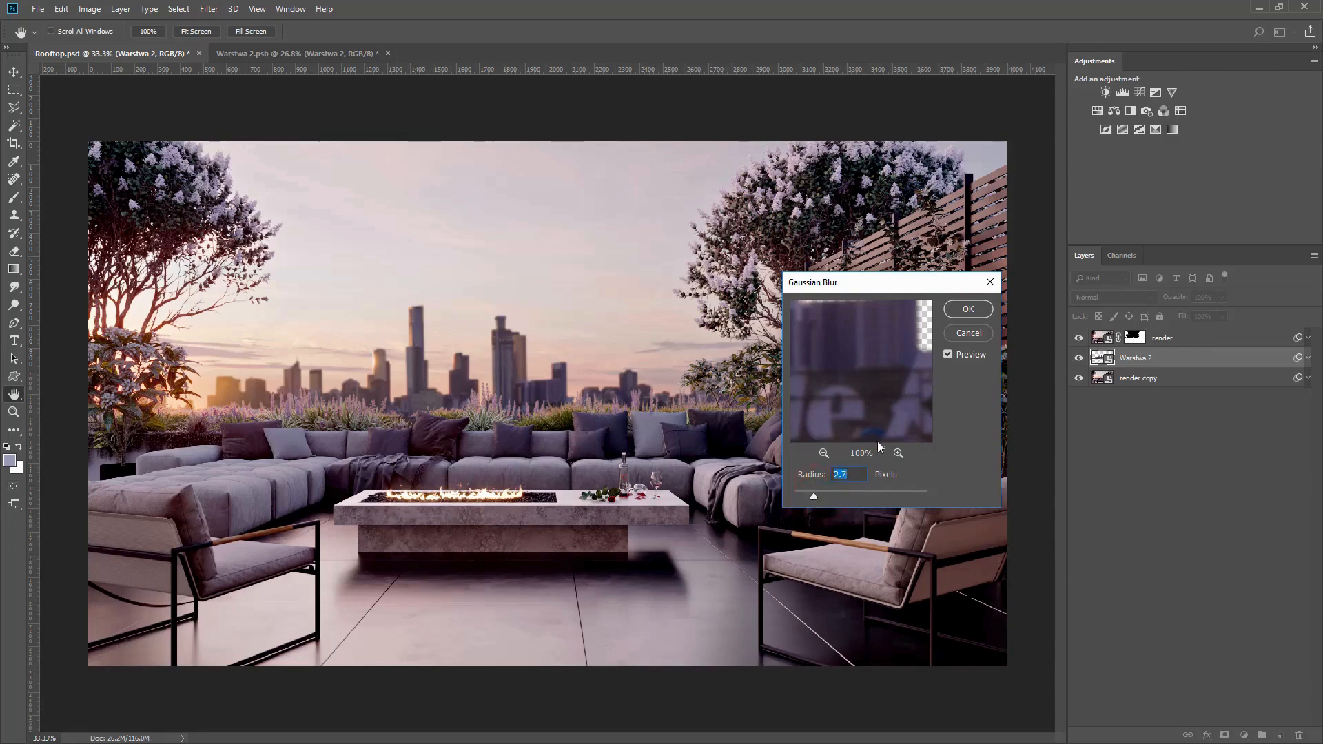
left_click(966, 310)
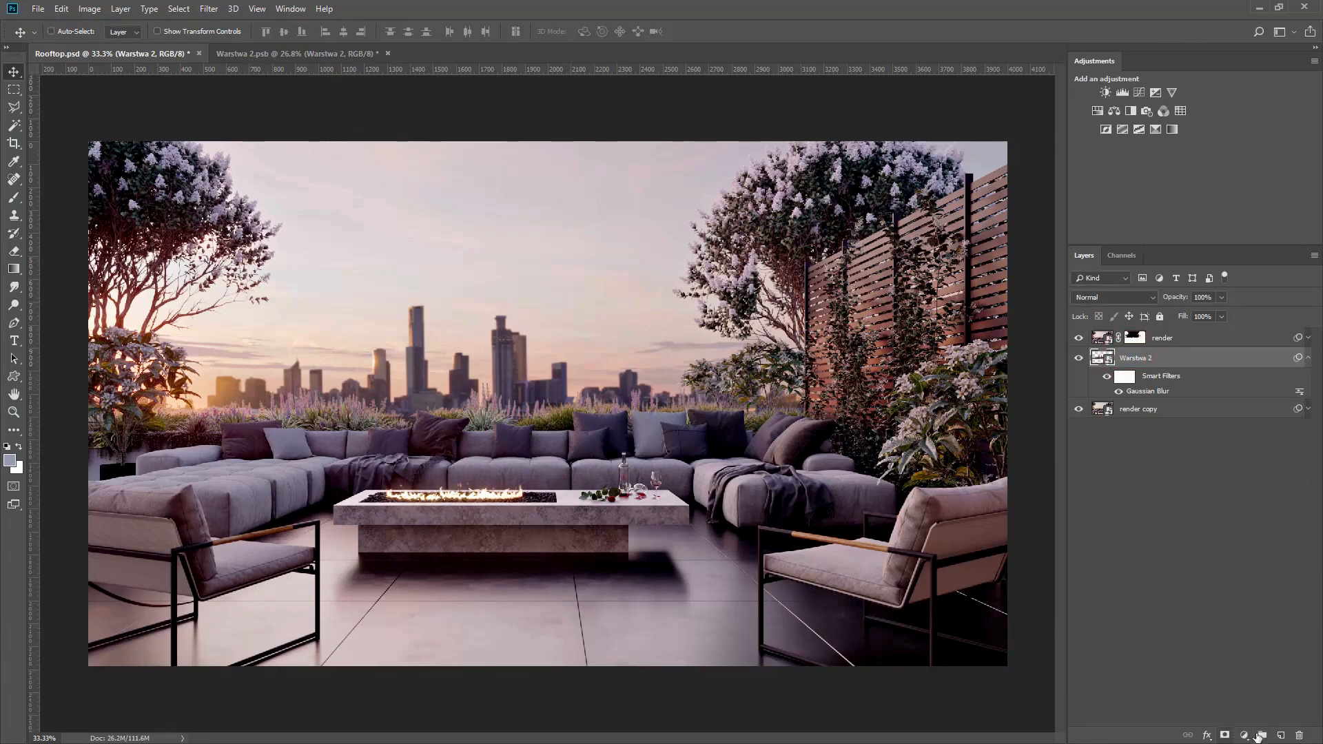
Add a new layer above the skyline and fill it with the peach colour sampled from the sky near the horizon
left_click(1281, 735)
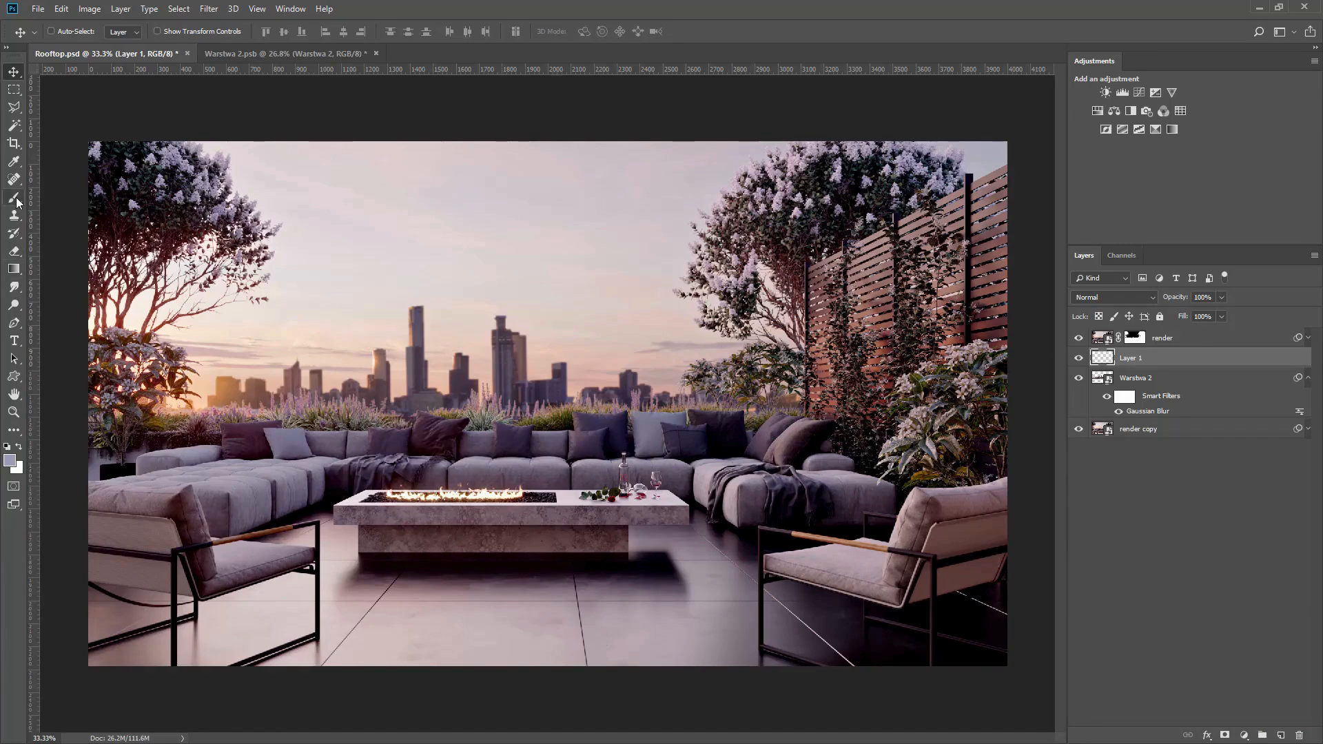
left_click(14, 161)
left_click(216, 380)
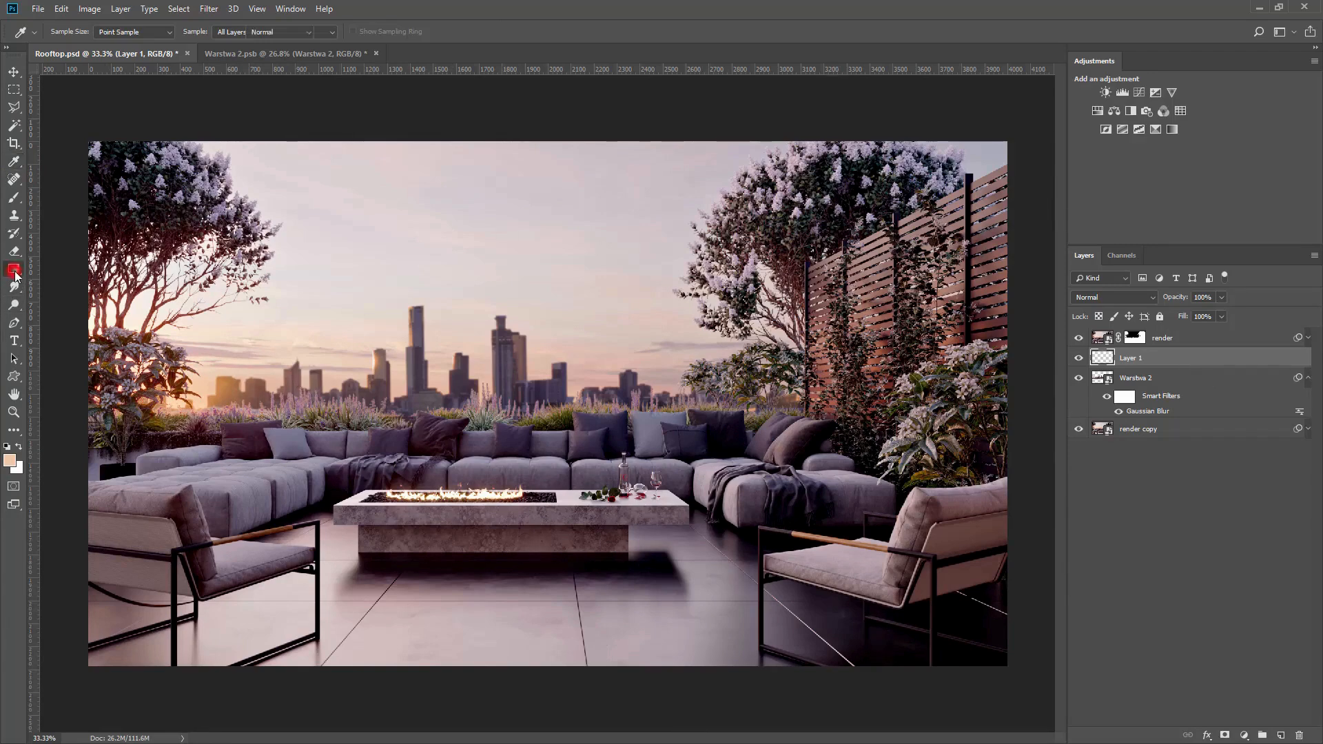
left_click_drag(14, 269, 70, 274)
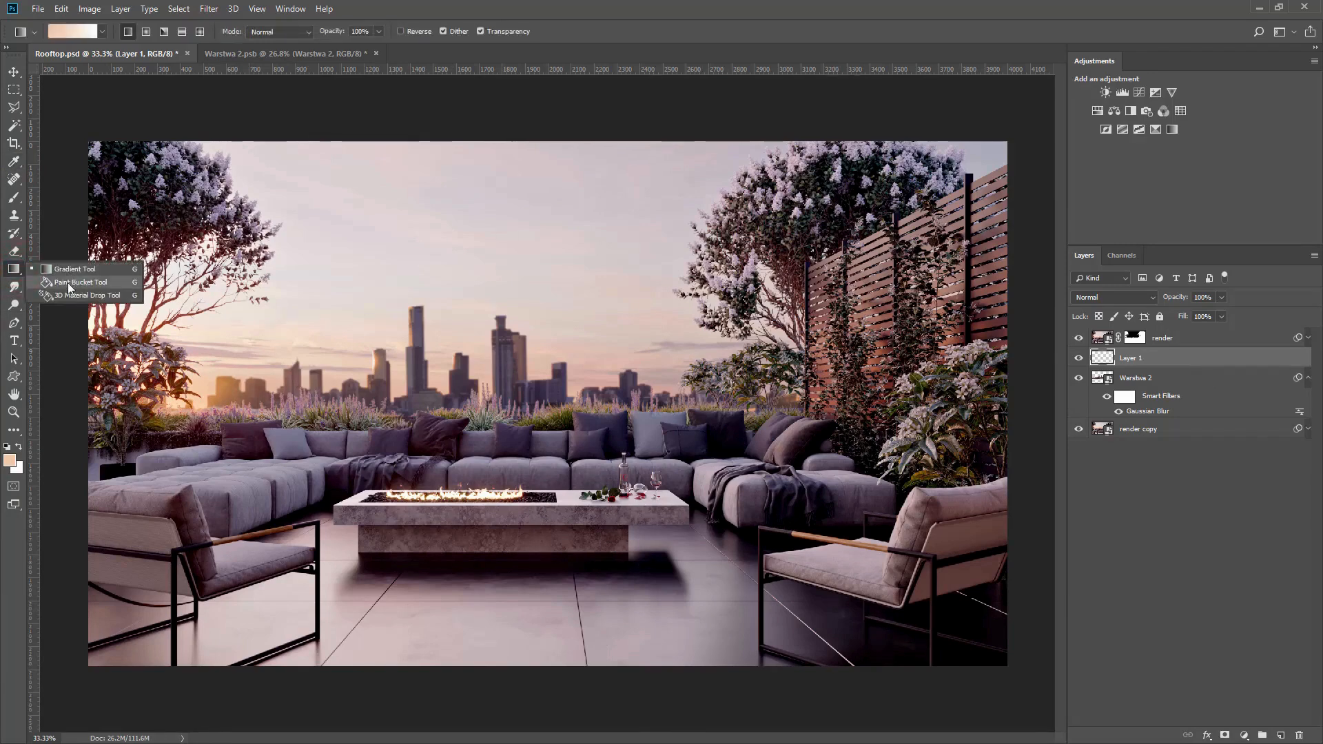
left_click(72, 283)
left_click(414, 302)
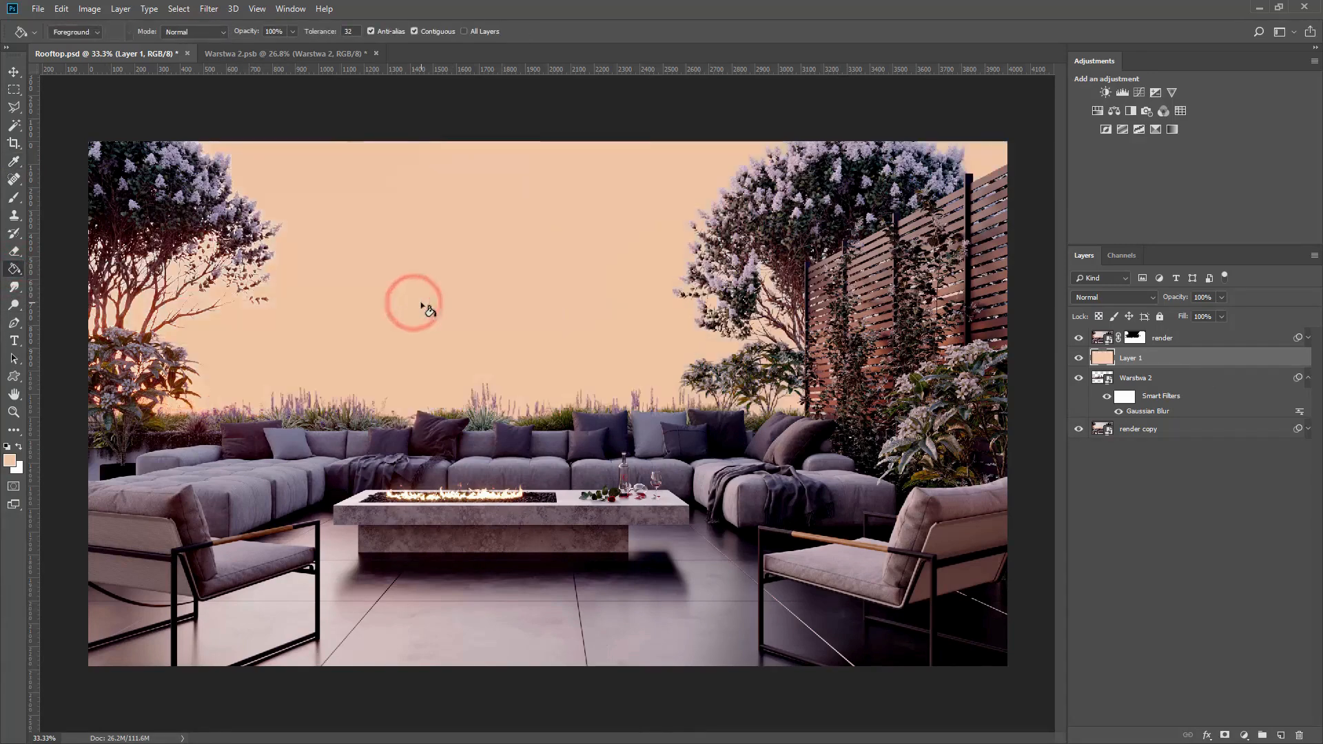
Add a mask to the peach layer and draw a vertical white-to-black gradient from the sofa up past the skyline to form haze
left_click(1225, 735)
left_click_drag(15, 268, 24, 273)
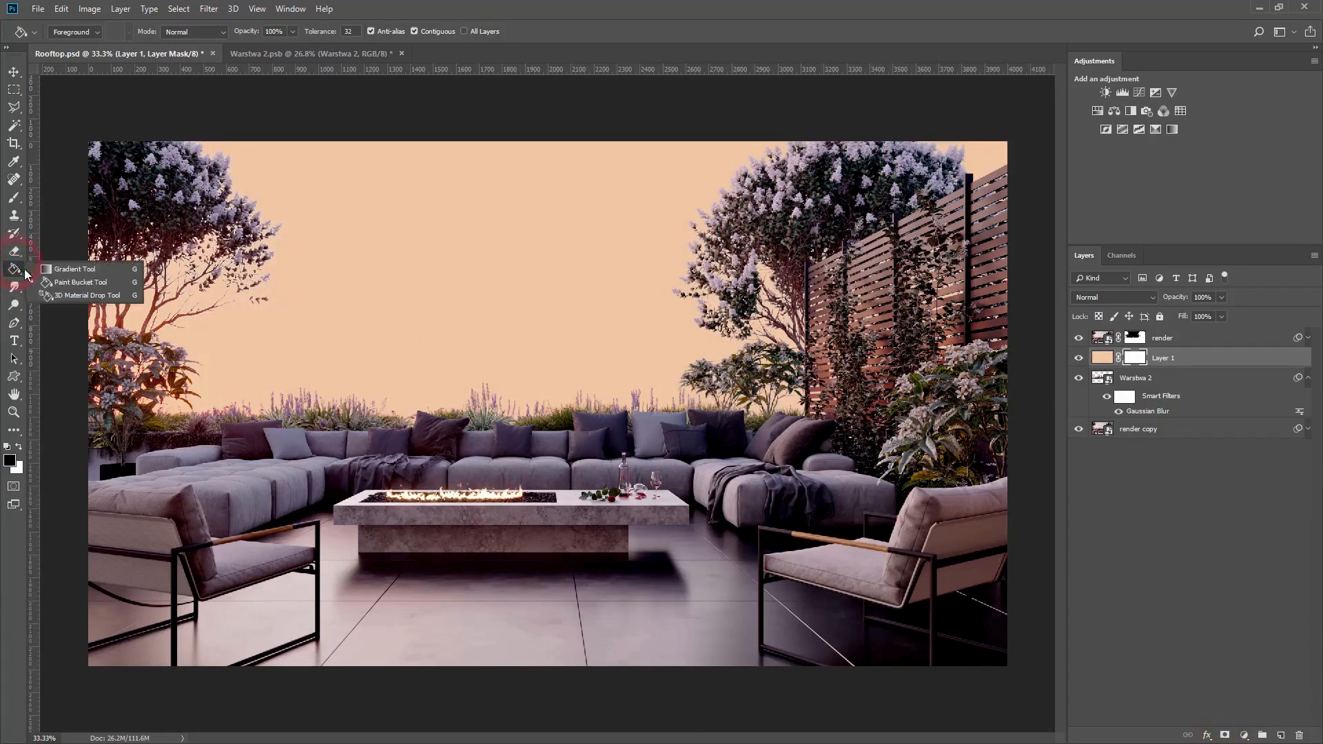
left_click(73, 268)
left_click_drag(538, 445, 542, 354)
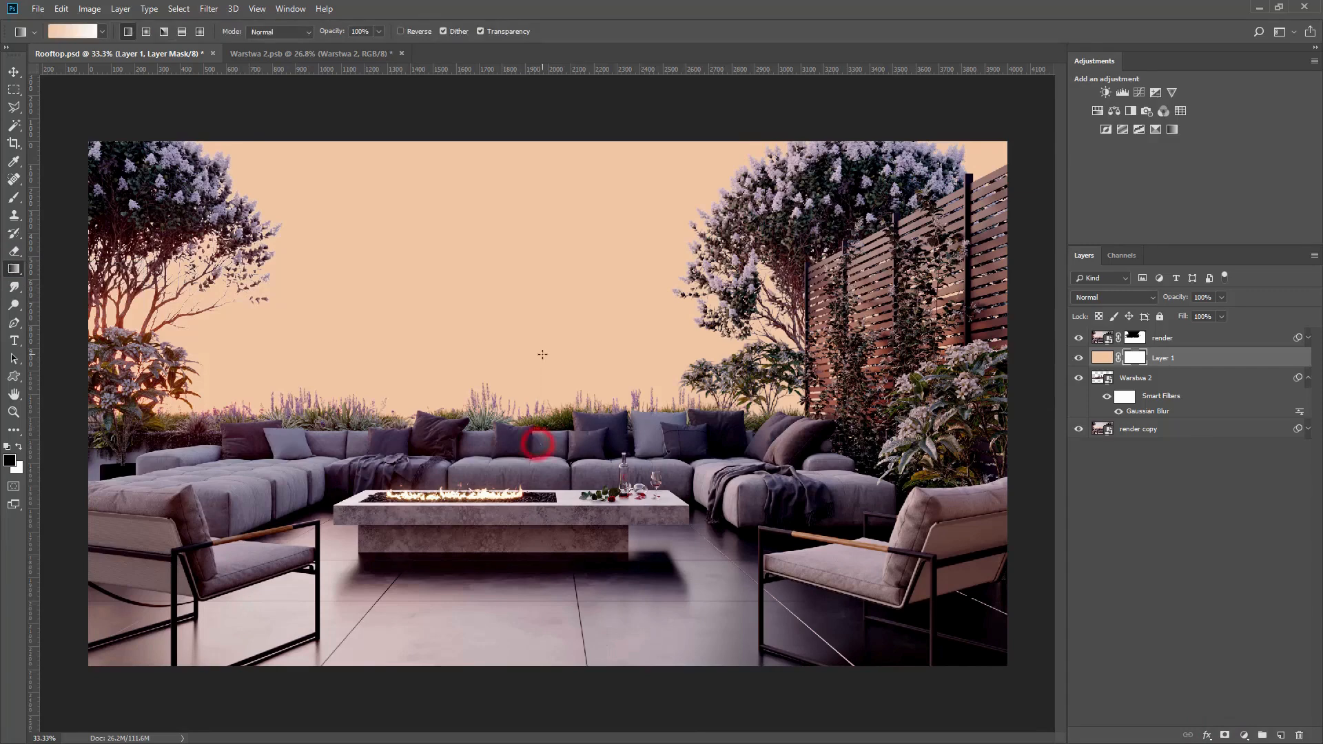
key("ctrl+z")
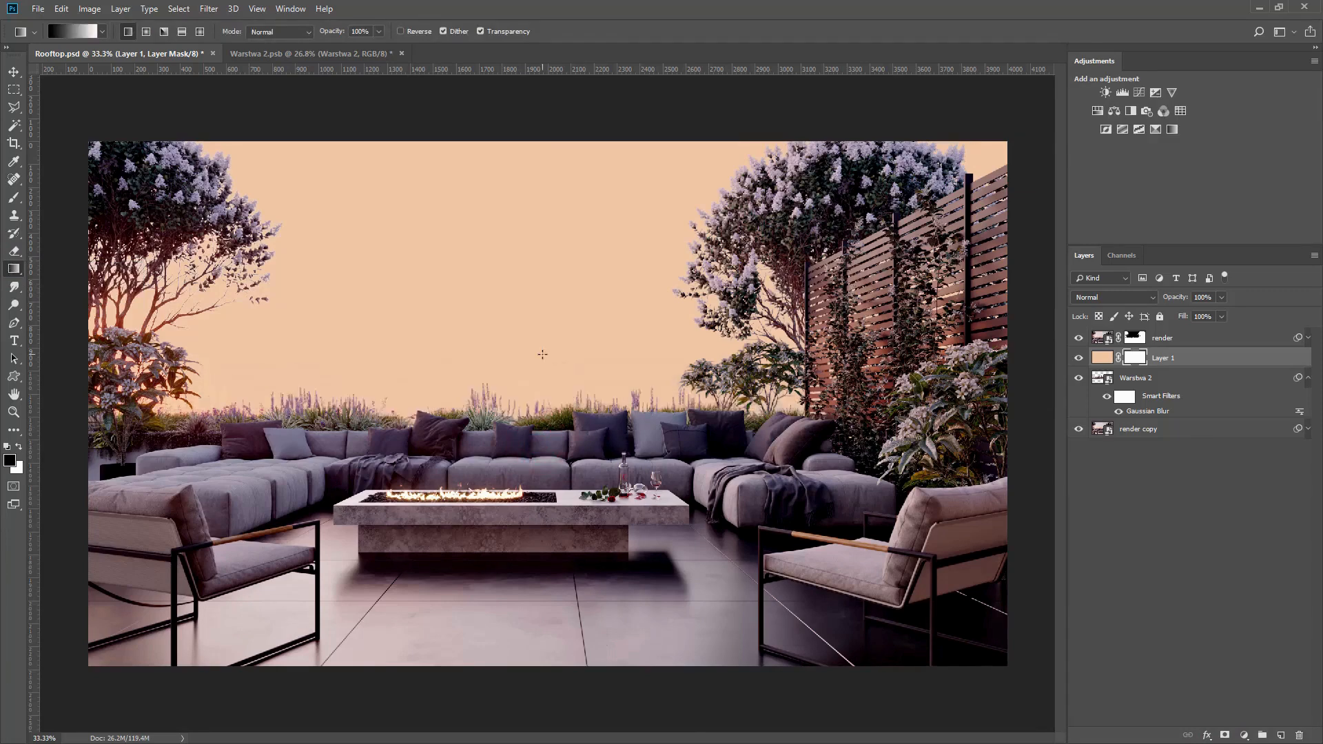
left_click(20, 447)
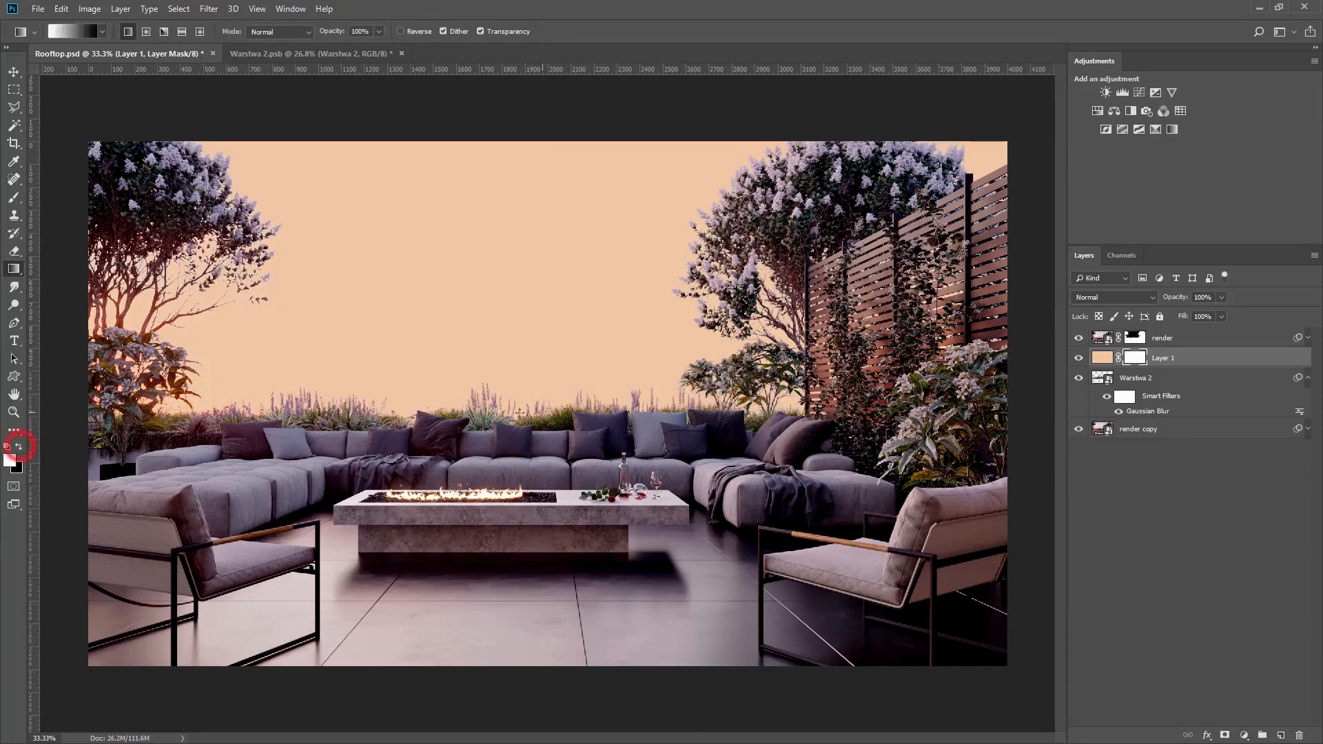
left_click_drag(527, 444, 529, 334)
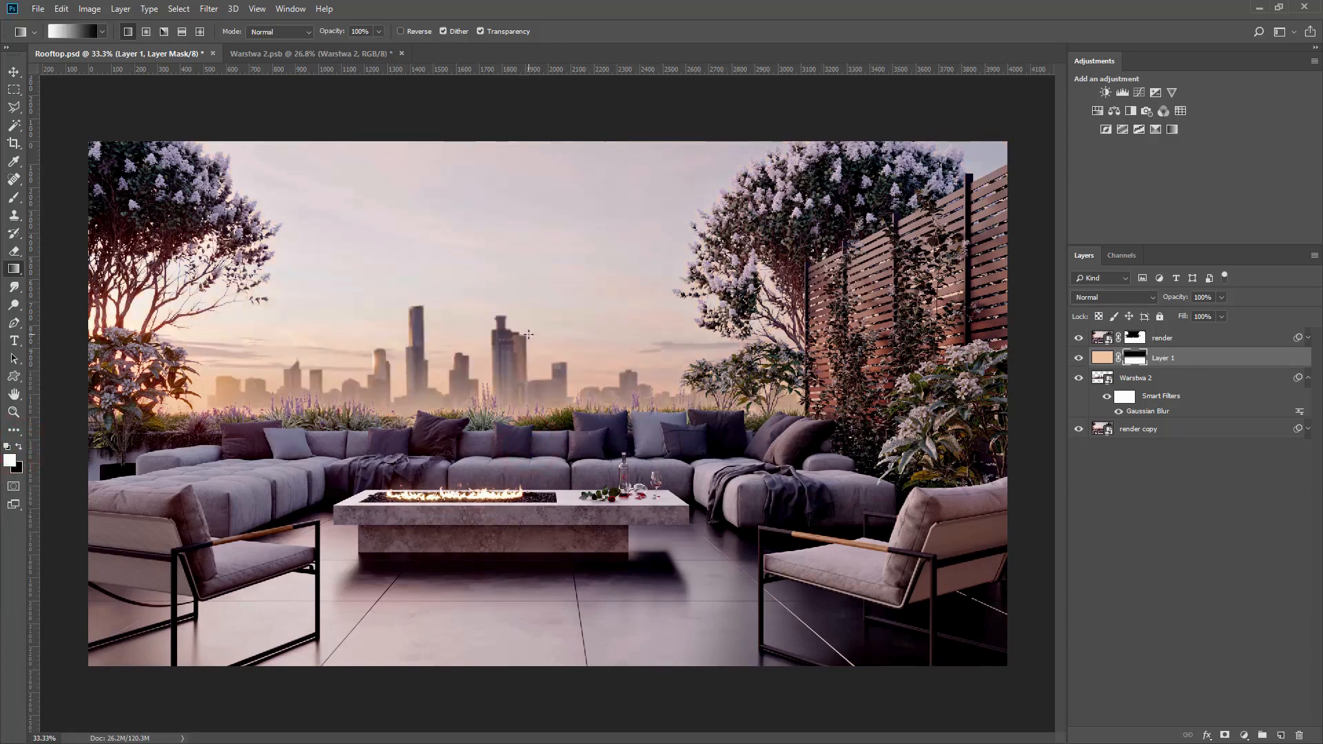
left_click_drag(558, 456, 557, 352)
left_click_drag(564, 445, 564, 333)
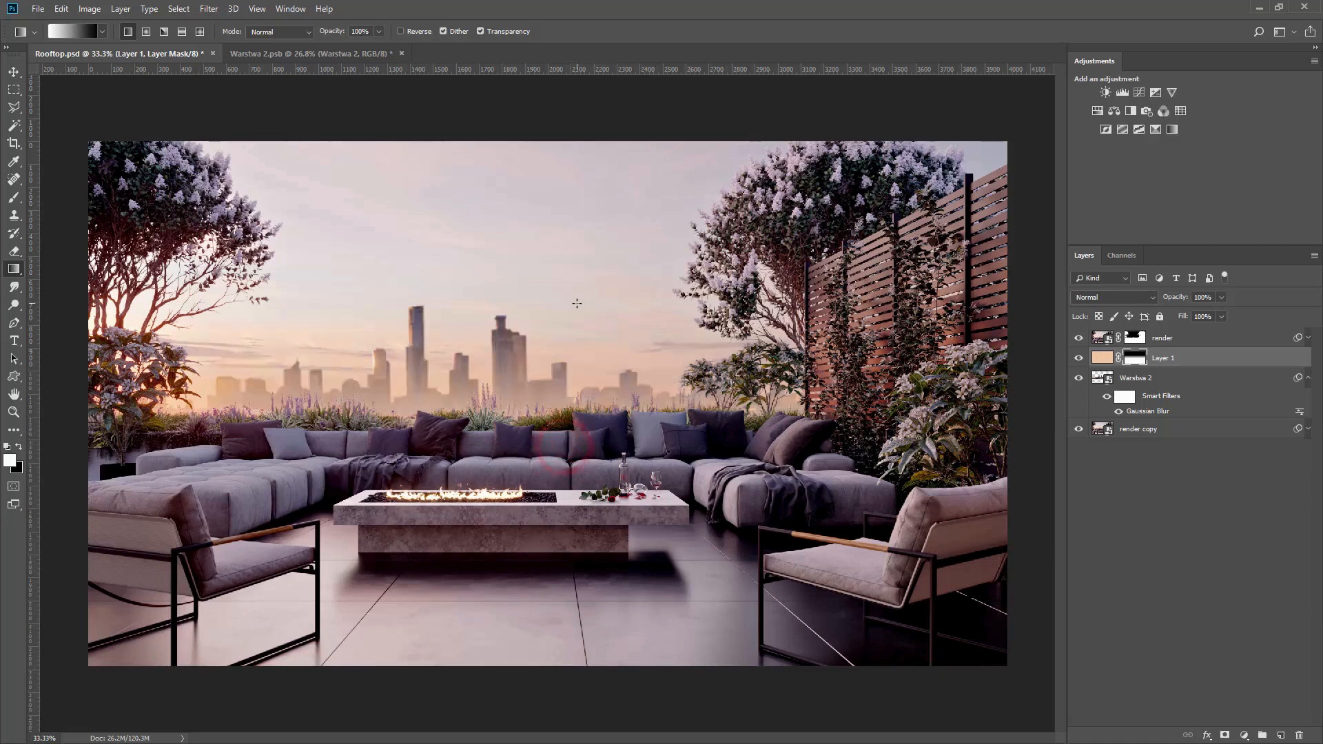
Lower the opacity of the peach haze layer and return to the Move tool
left_click(1106, 357)
left_click(1221, 297)
left_click(1187, 312)
left_click_drag(1186, 311, 1184, 312)
key("v")
On the render layer, select the whole canvas and scale the selection about its centre to roughly three quarters of the image size
left_click(1206, 337)
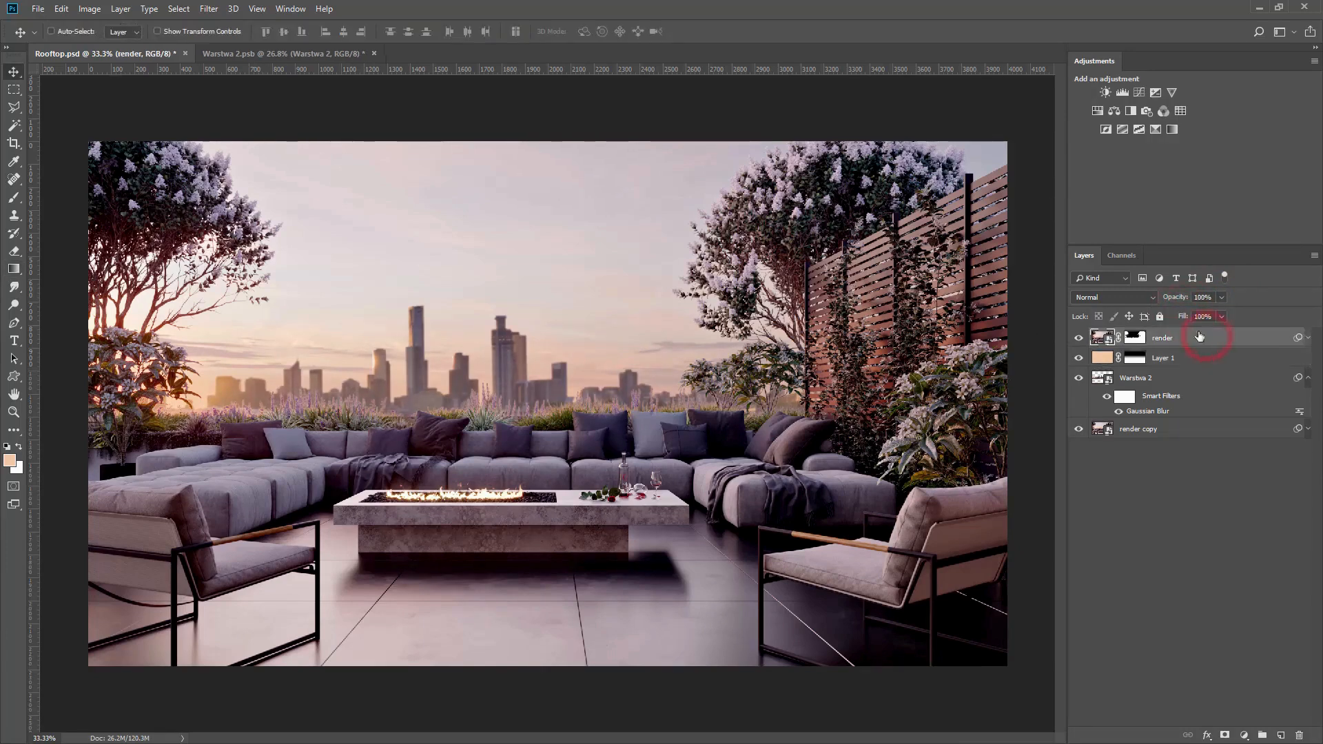
left_click(150, 9)
left_click(178, 10)
left_click(182, 24)
left_click(178, 9)
left_click(213, 257)
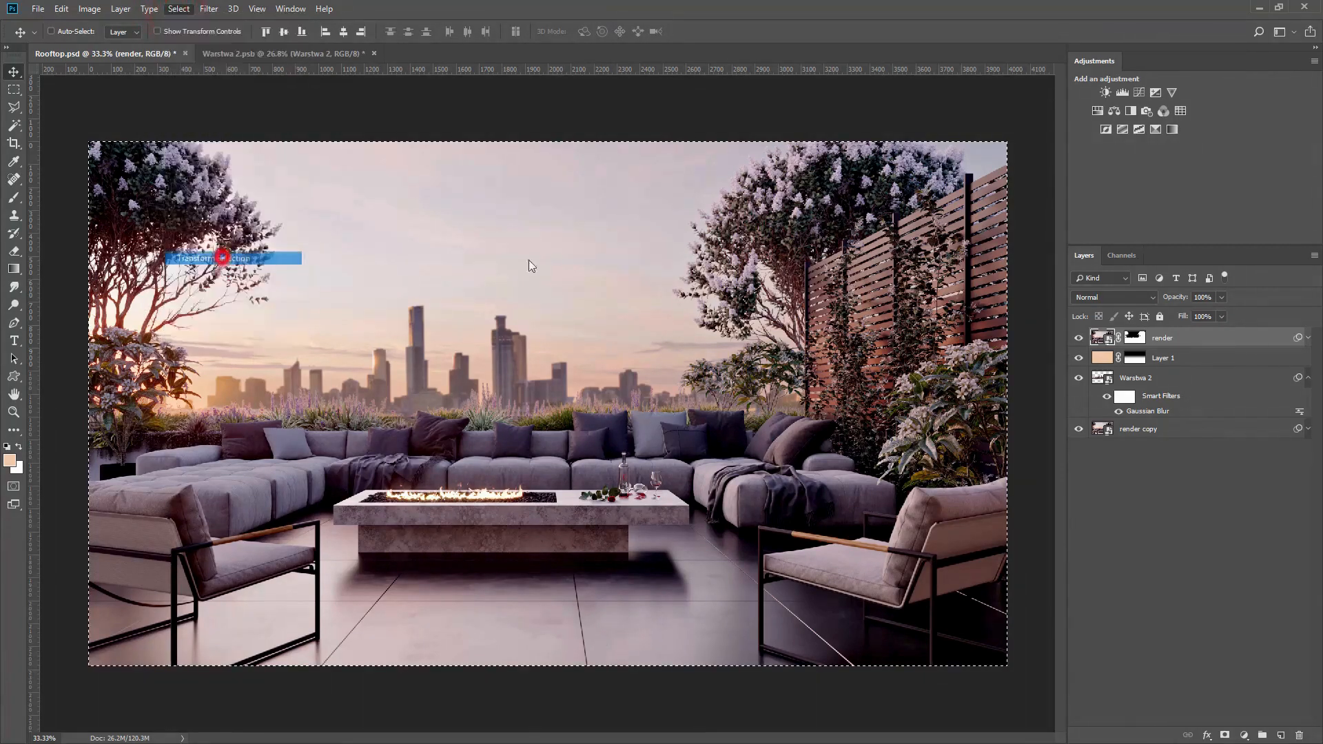
left_click_drag(1007, 142, 898, 203)
key("Return")
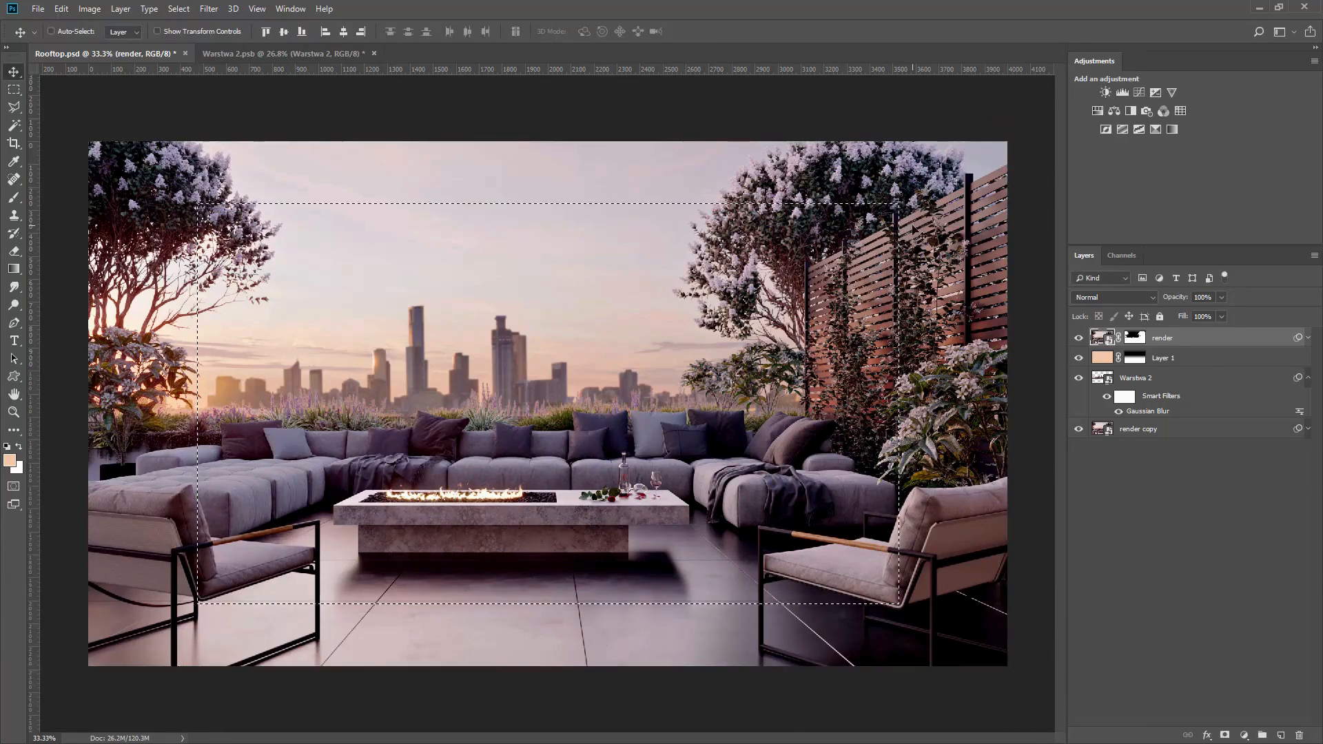
Feather the scaled selection broadly so that its edge becomes soft and rounded
left_click(178, 9)
mouse_move(209, 204)
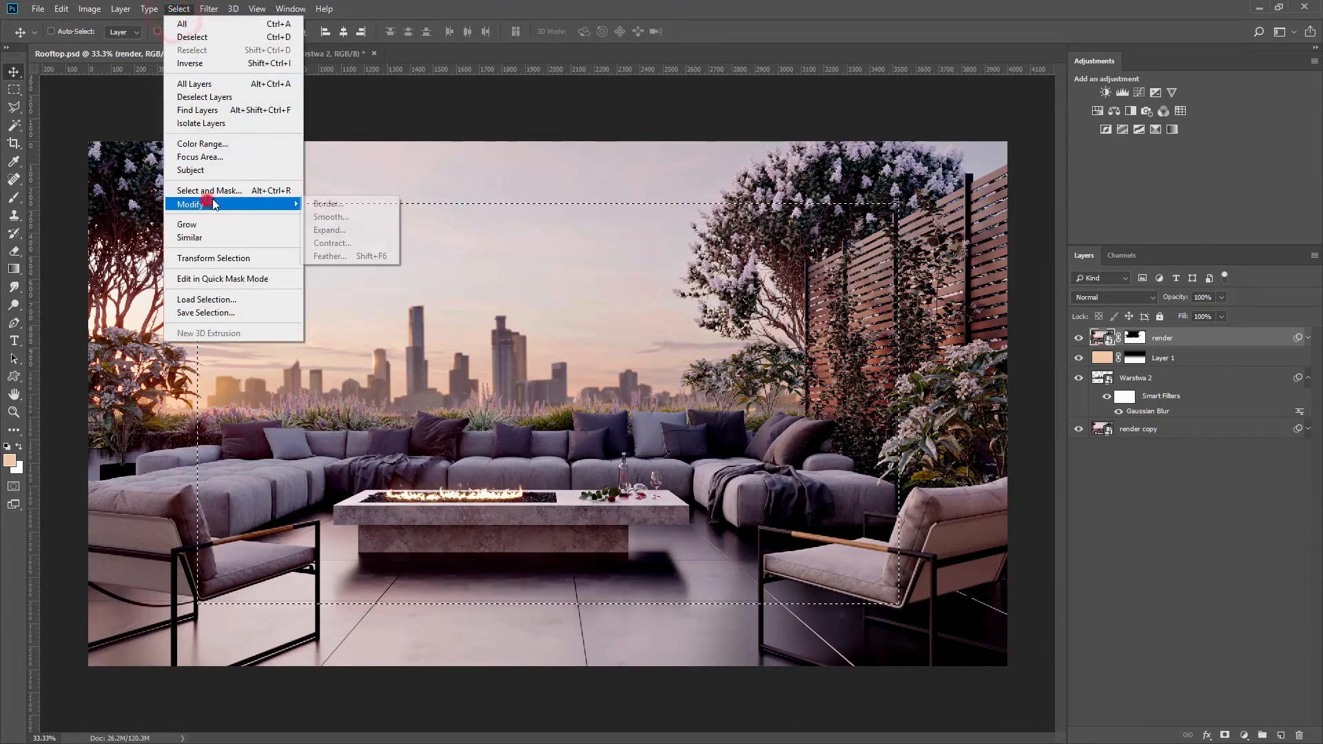
left_click(358, 255)
left_click(790, 275)
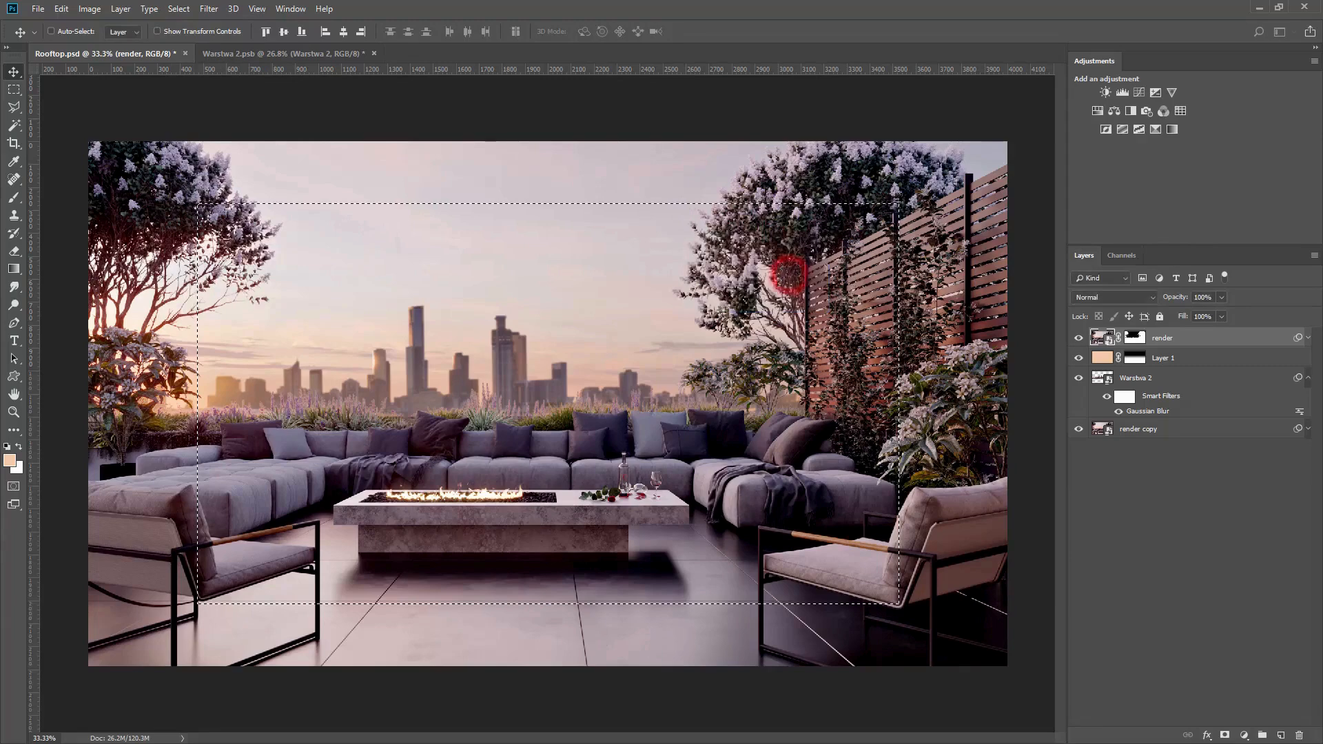
Add a midtone Curves adjustment through the feathered selection, and duplicate it with an inverted mask to darken the image edges
left_click(1138, 92)
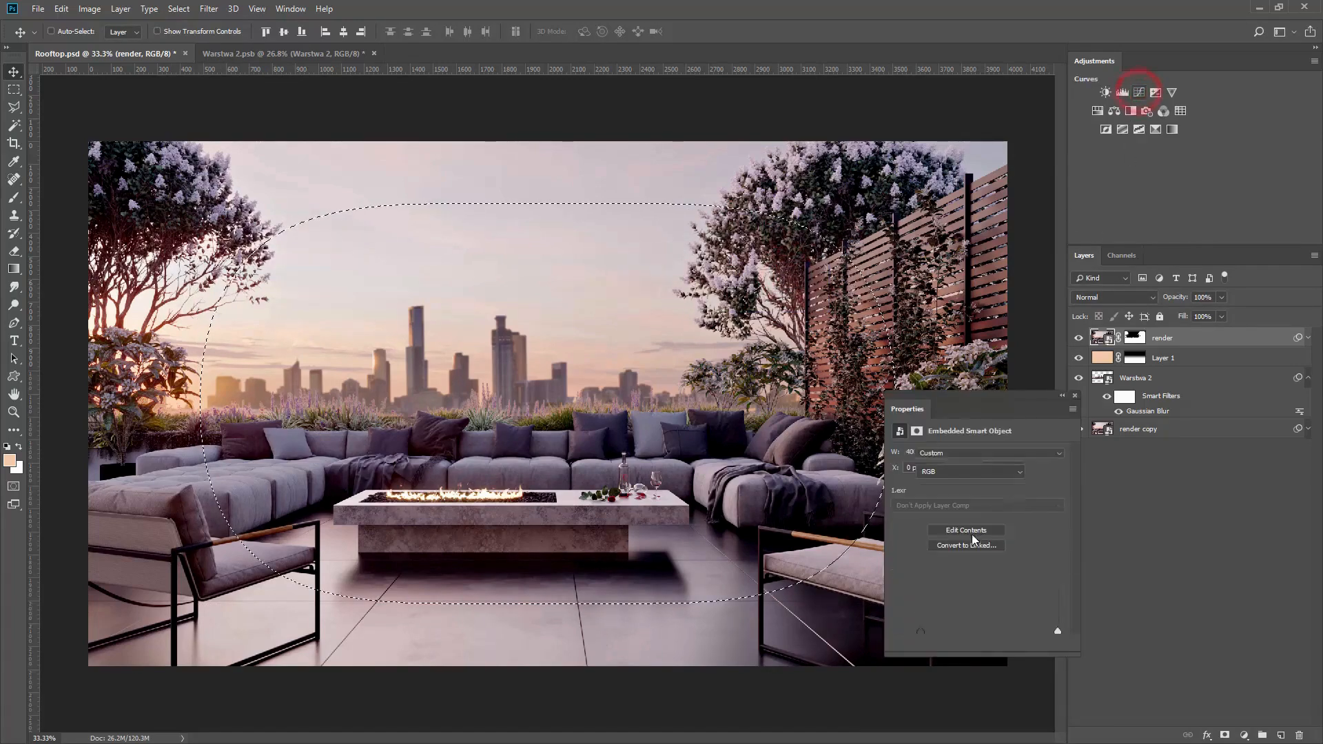
mouse_move(982, 560)
left_mouse_down()
mouse_move(977, 551)
mouse_move(990, 564)
left_mouse_up()
key("ctrl+j")
key("ctrl+i")
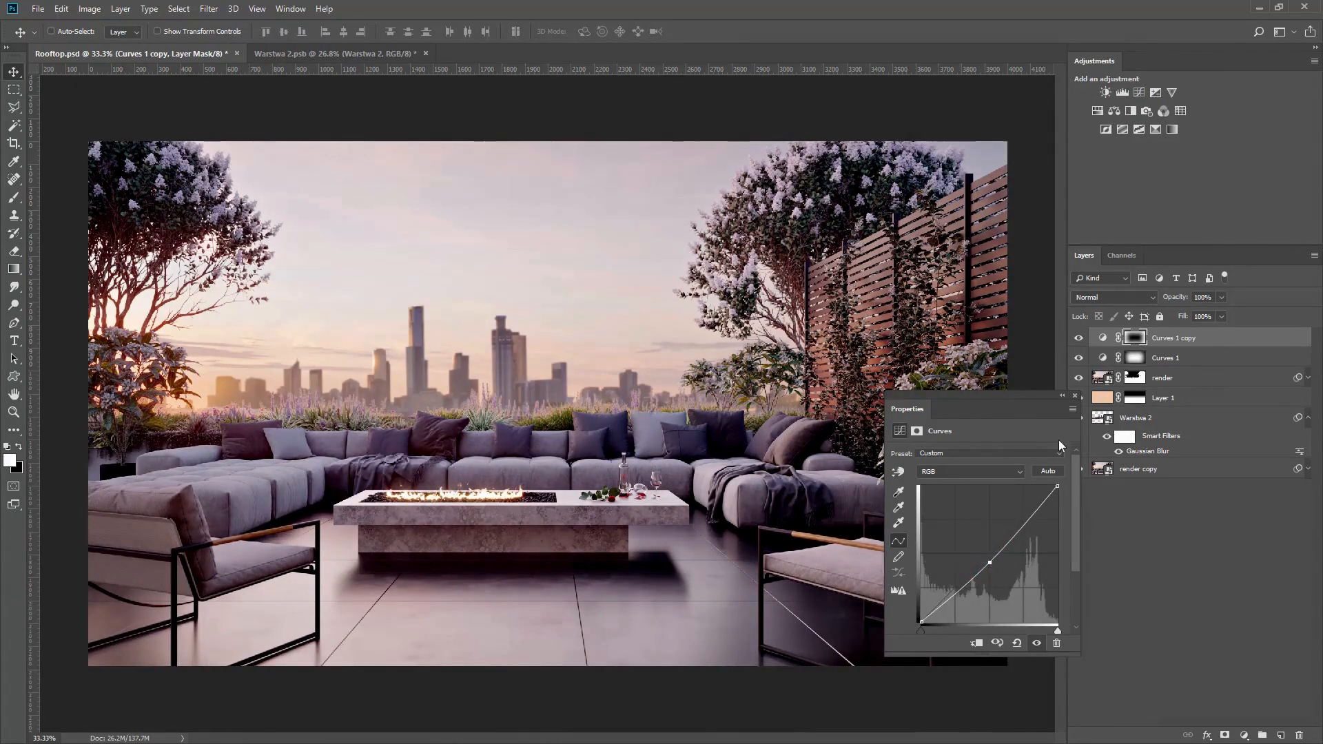
left_click(1074, 396)
left_click(1078, 338)
left_click_drag(1079, 338, 1082, 358)
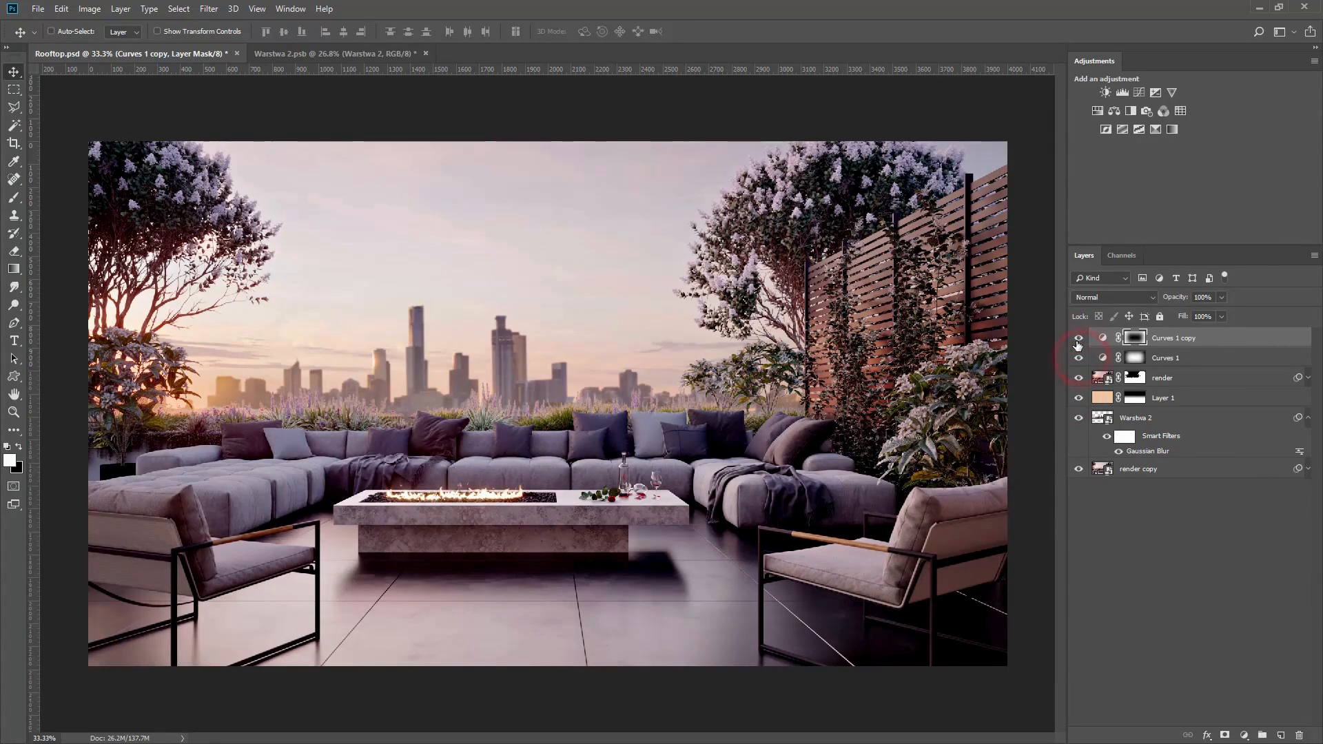
Add a Selective Color layer with adjusted Reds, and set its Blues to cyan -44, magenta -7, yellow +81 and black -18 percent
left_click(1157, 130)
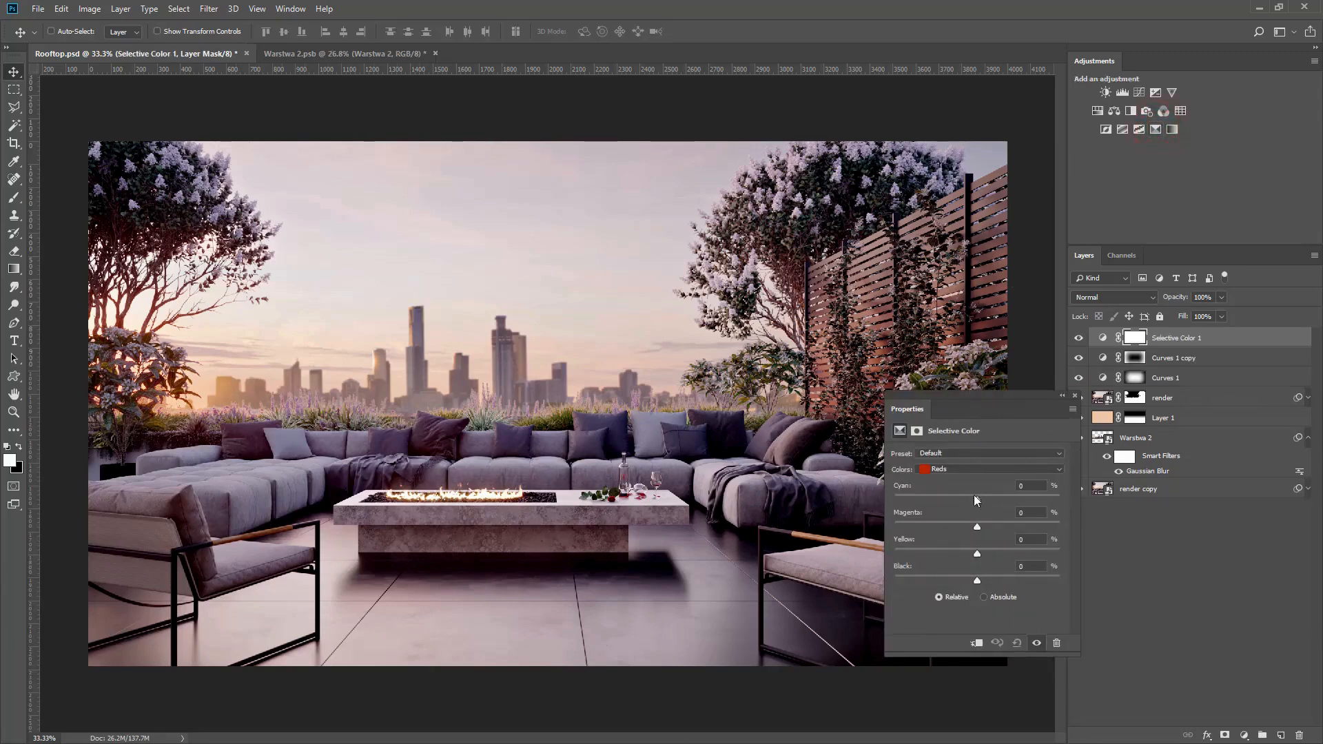
left_click_drag(977, 500, 954, 583)
left_click(970, 468)
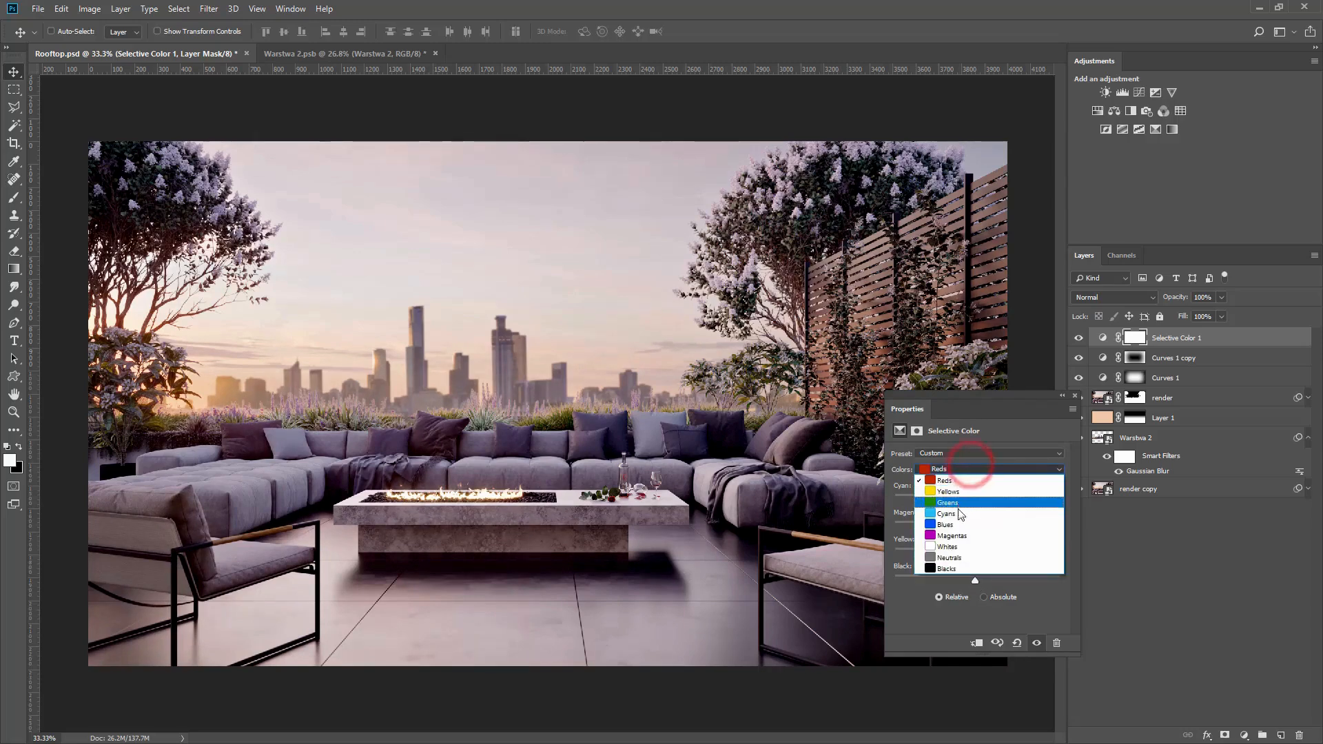
left_click(957, 522)
left_click_drag(977, 528, 941, 499)
left_click_drag(978, 554, 962, 579)
left_click(1076, 397)
left_click(1079, 337)
left_click(1080, 338)
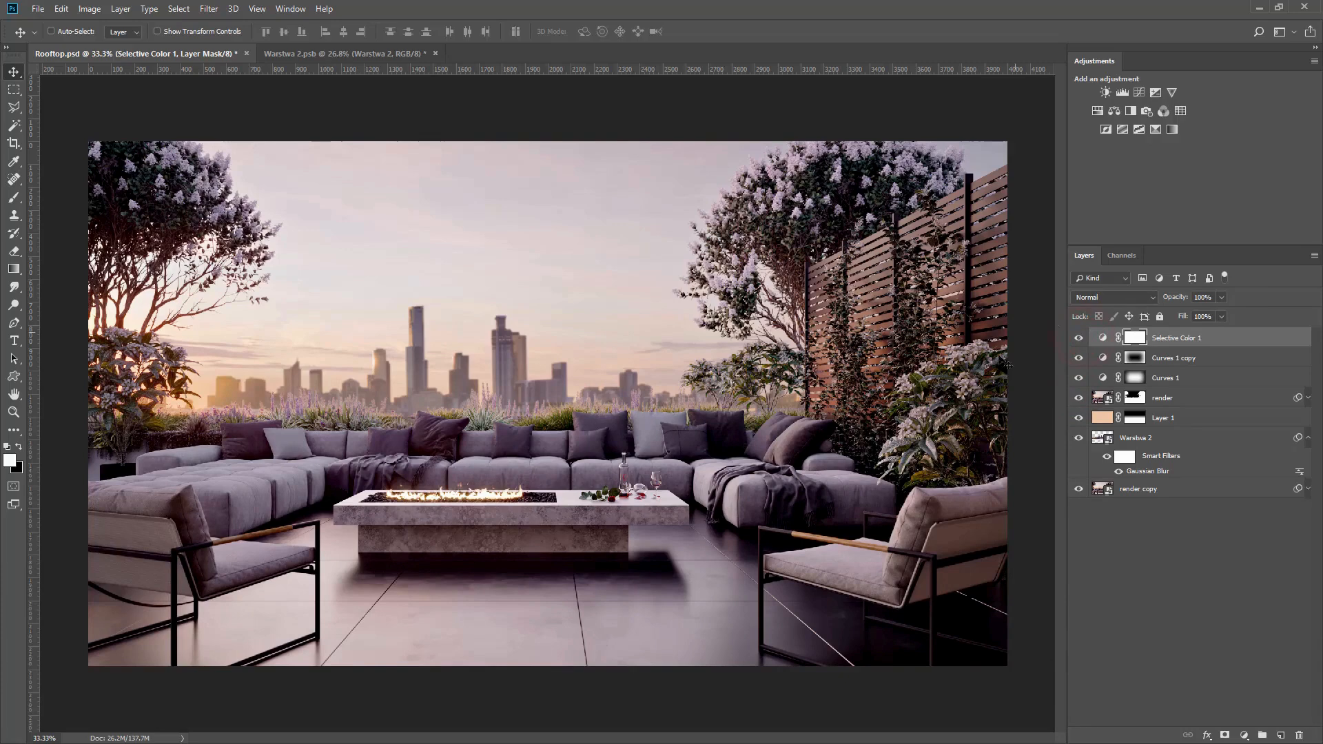
Adjust the Magentas of the Selective Color layer by raising cyan and yellow and lowering magenta and black, and compare before and after
scroll(860, 338, "down", 1, "alt")
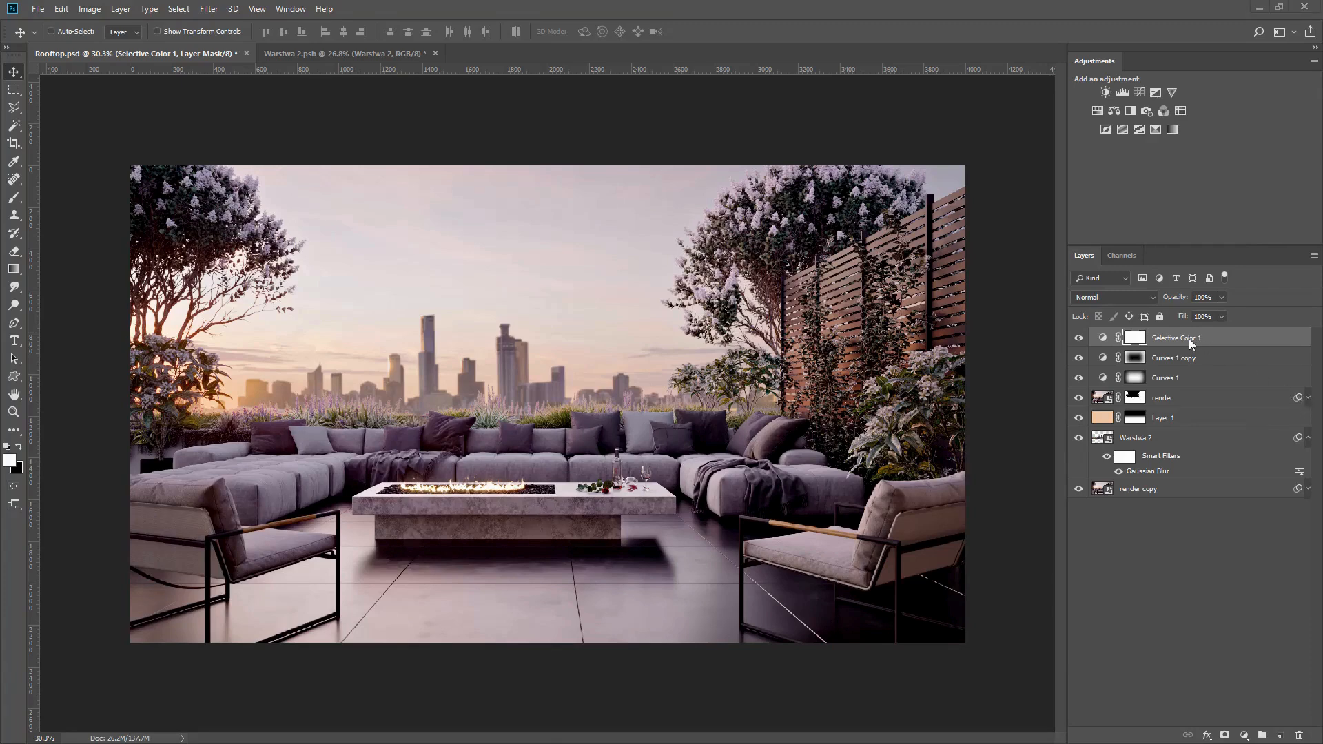
double_click(1102, 338)
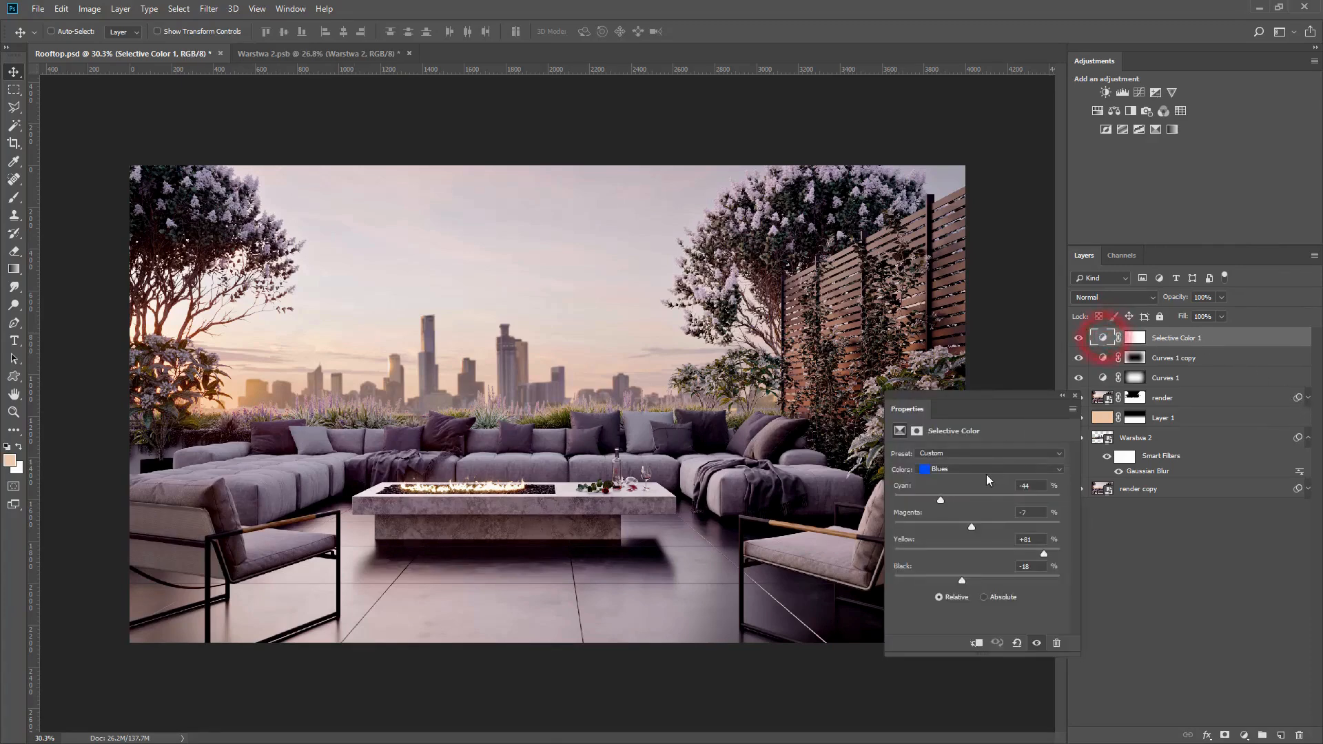
left_click(986, 470)
left_click(960, 534)
mouse_move(977, 500)
left_mouse_down()
mouse_move(1043, 499)
mouse_move(933, 502)
mouse_move(995, 500)
left_mouse_up()
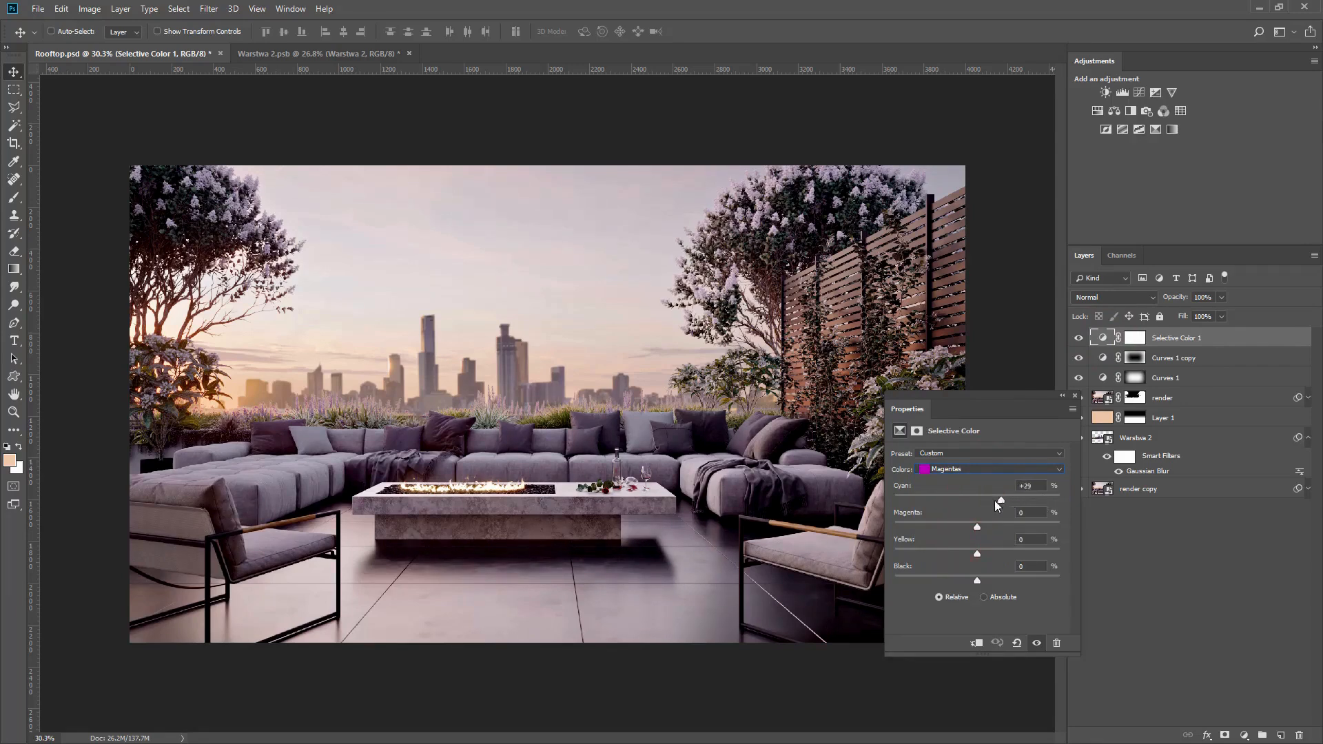
left_click_drag(977, 553, 1065, 547)
left_click_drag(1023, 526, 938, 528)
left_click_drag(1016, 580, 963, 579)
left_click(1074, 396)
left_click(1079, 338)
left_click(1079, 339)
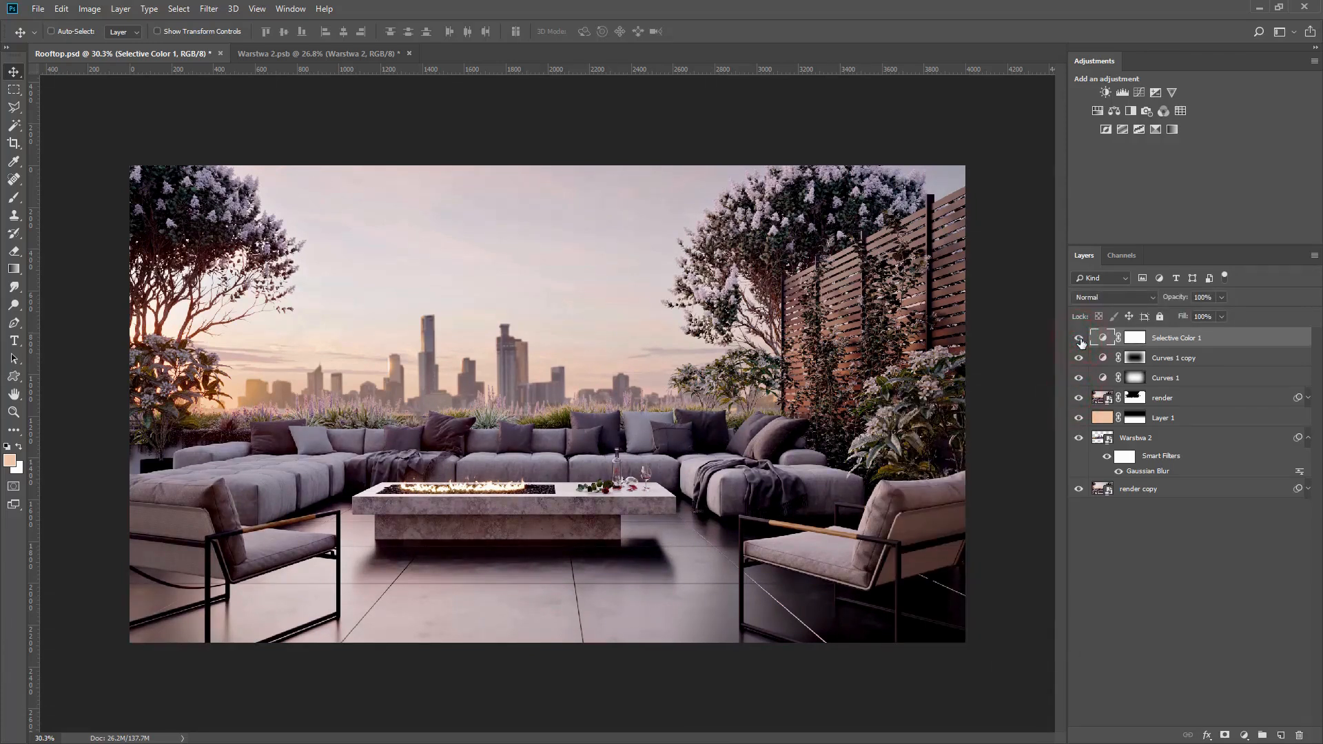